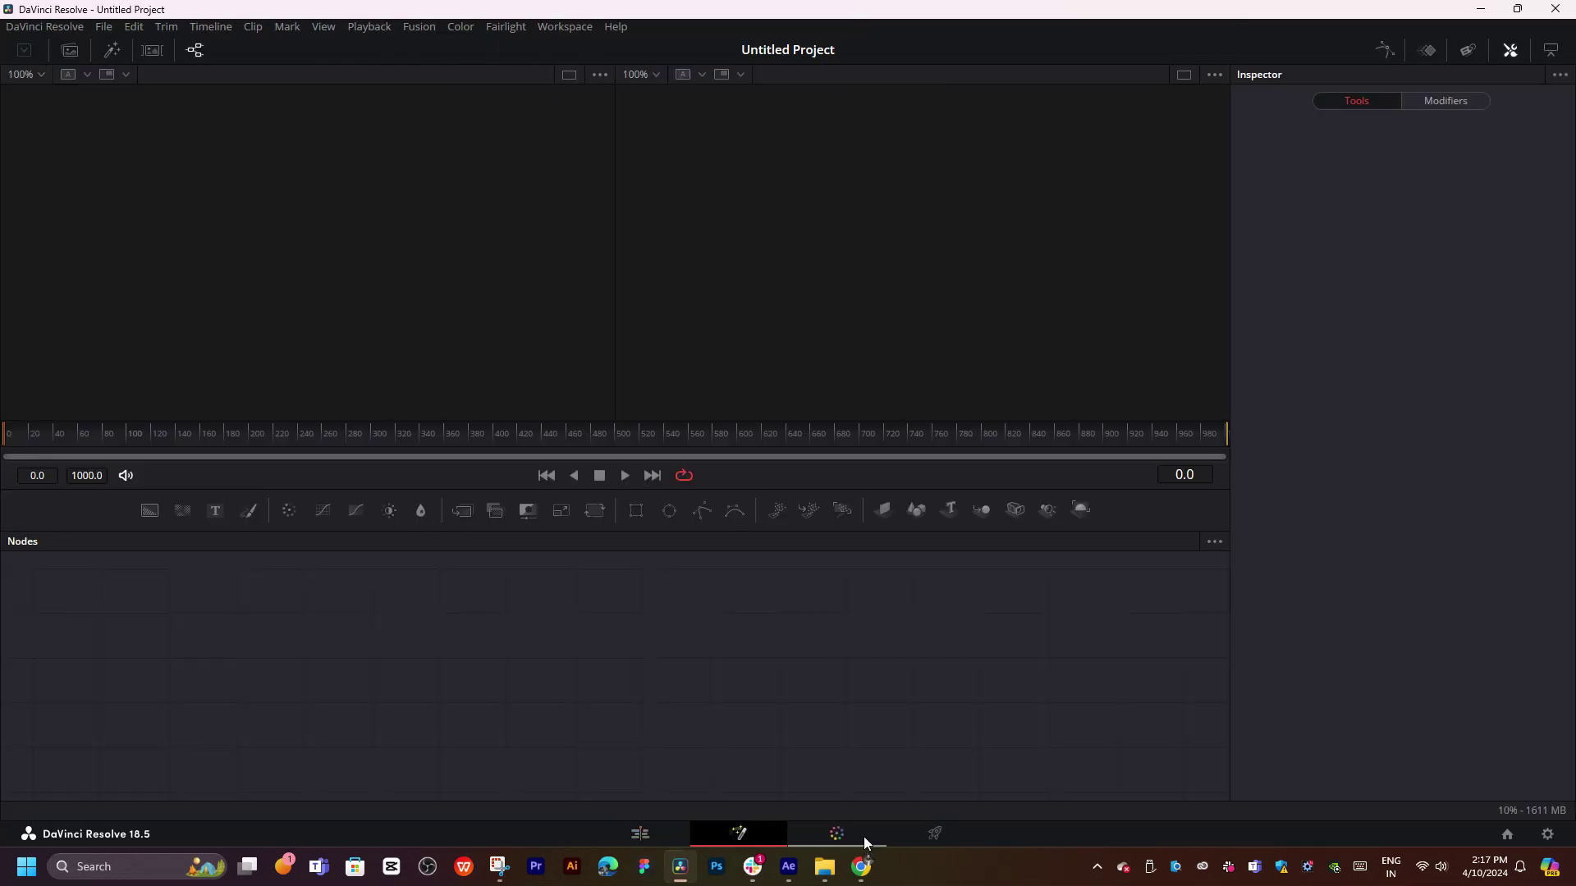
- Switch to the Edit page and create and open a new bin named 'video'
click(863, 835)
click(939, 837)
click(641, 834)
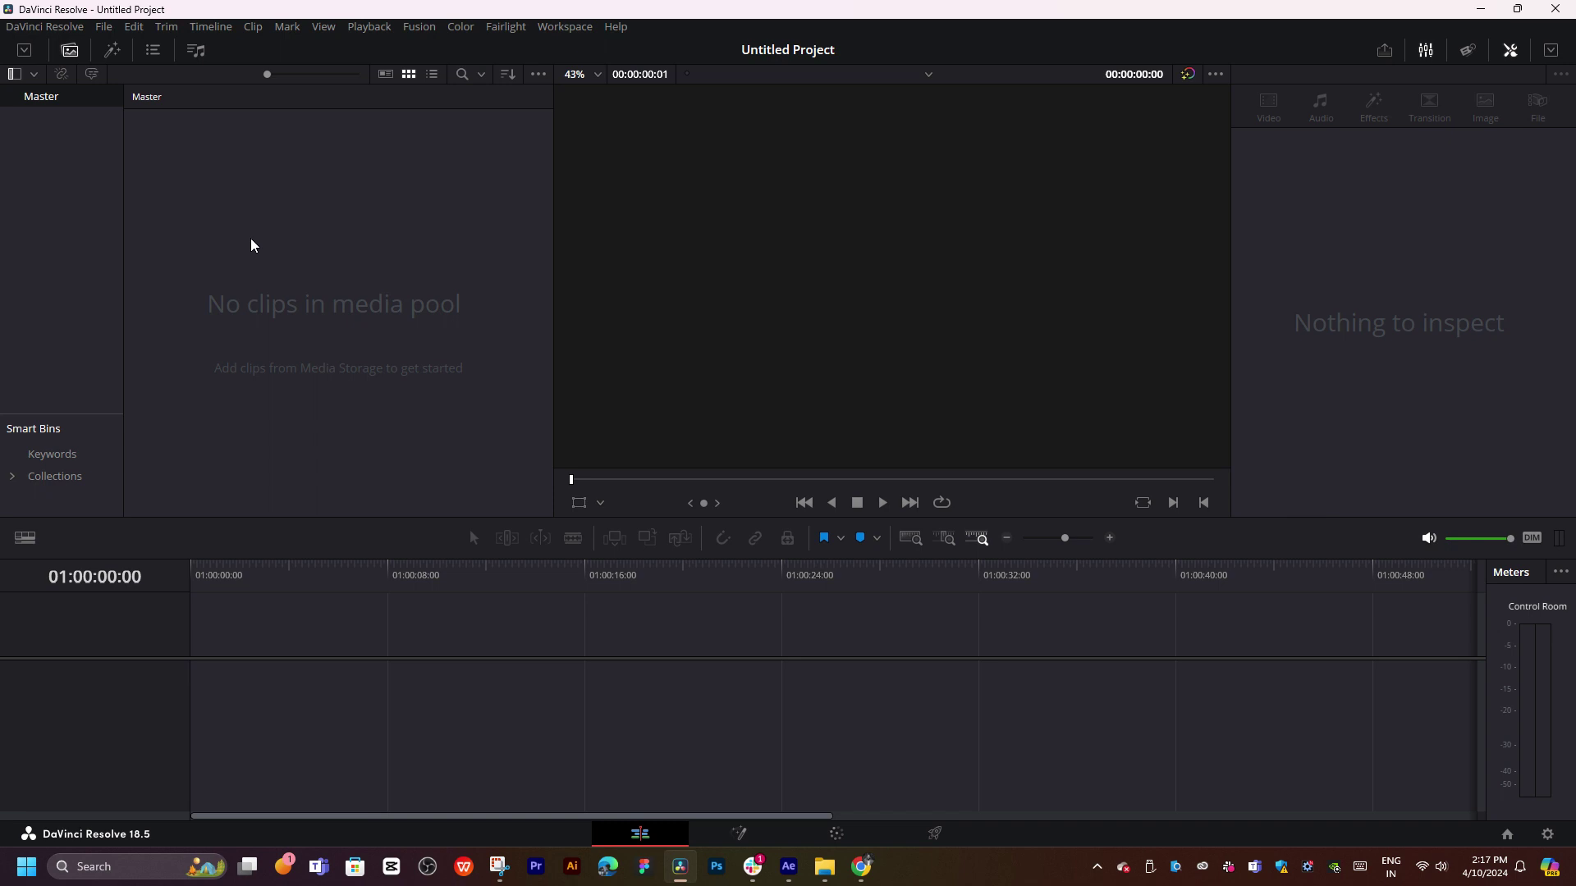
key(ctrl+shift+n)
text(video)
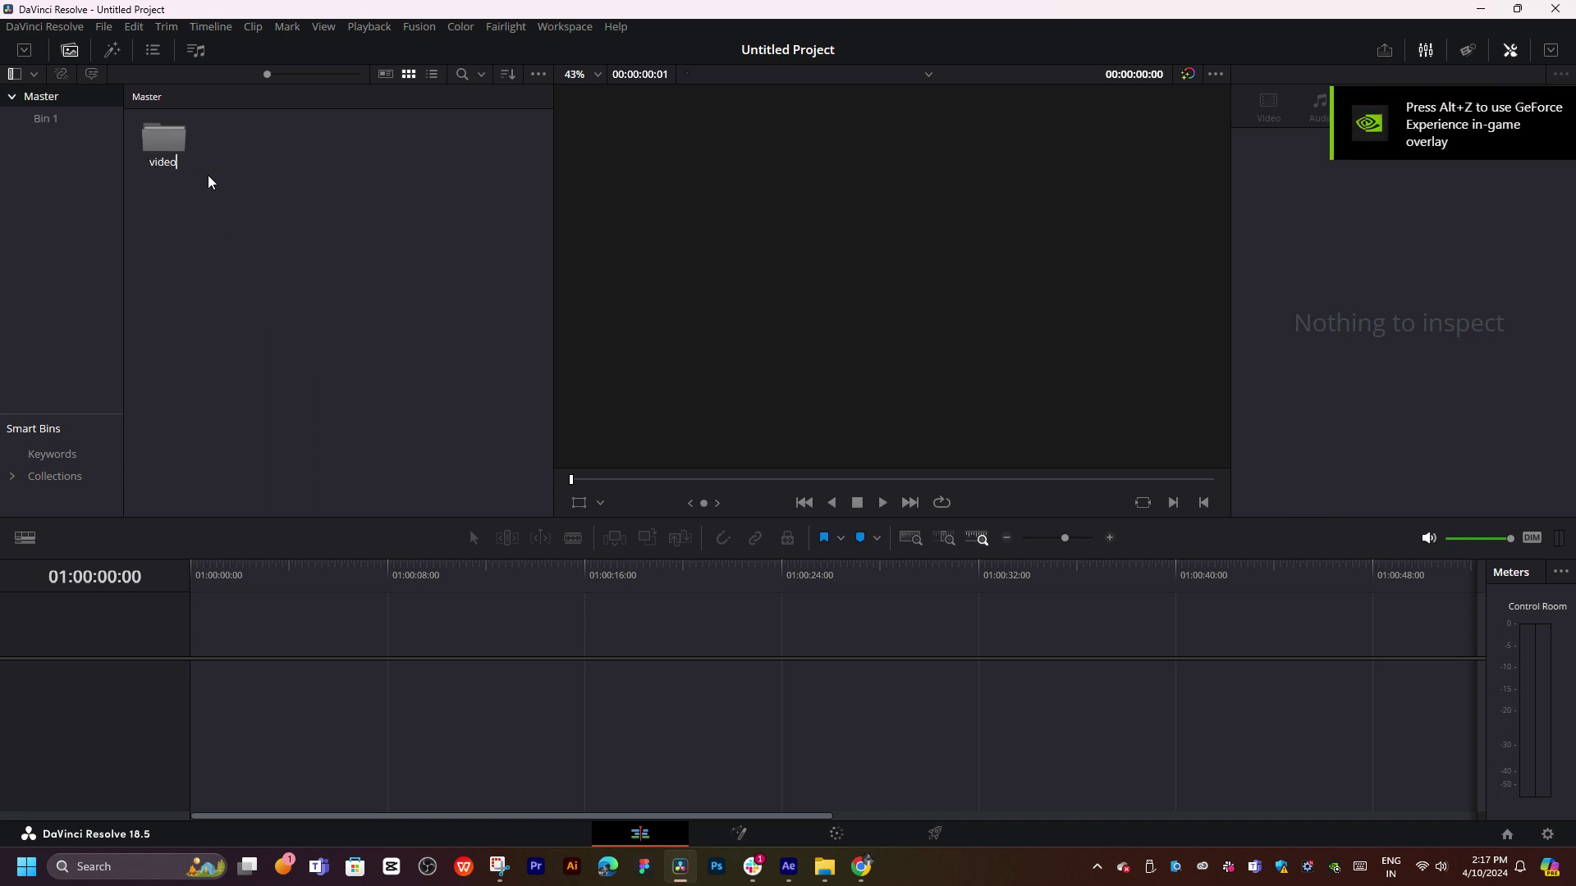
double_click(177, 156)
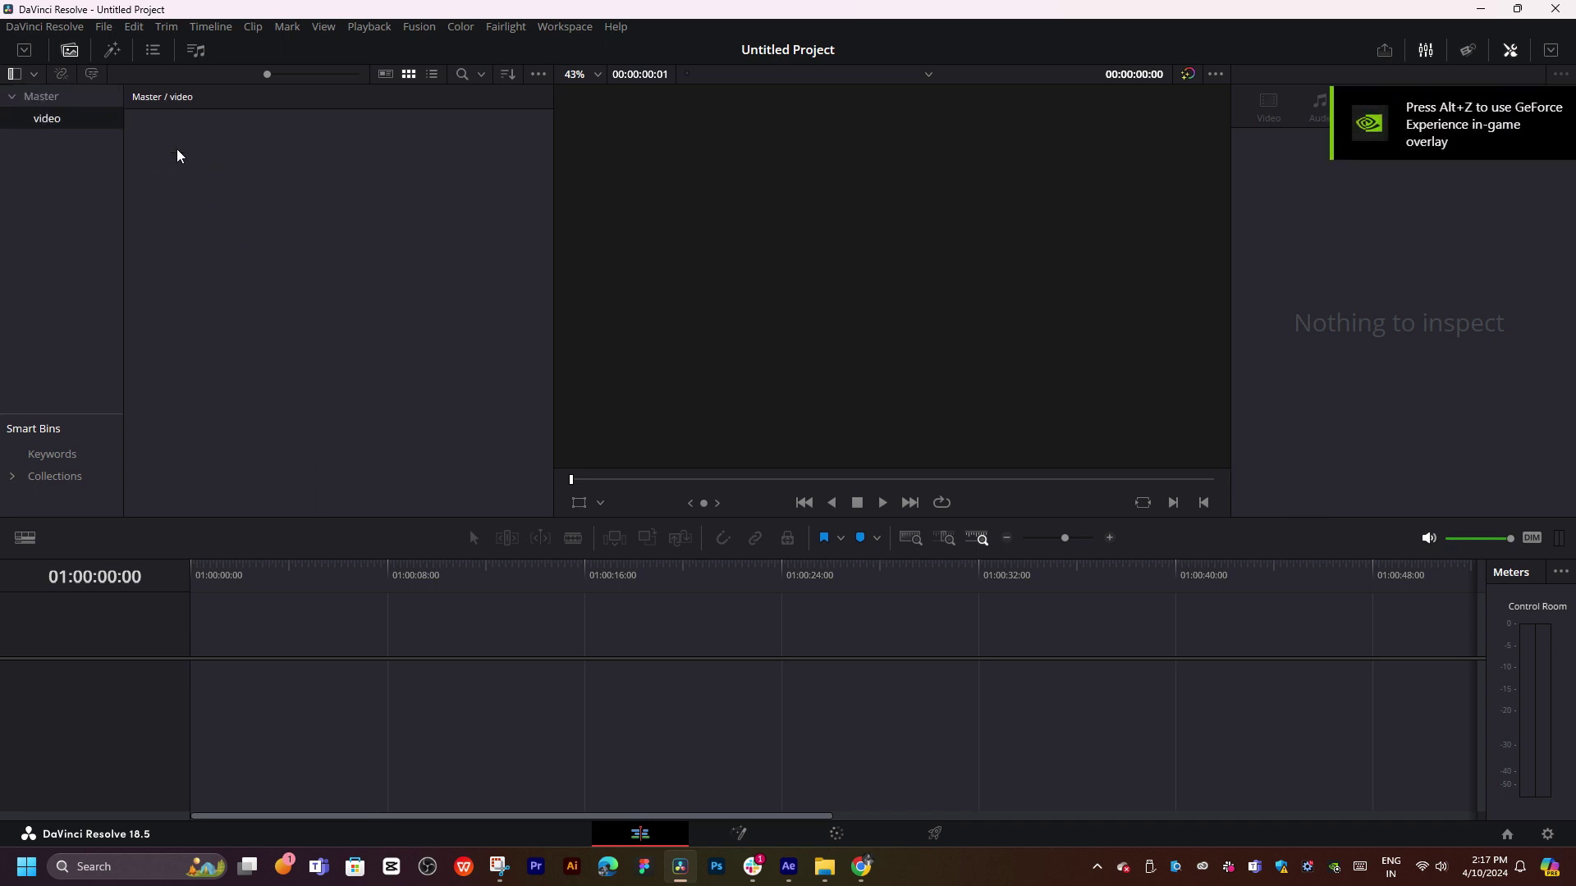
- Import the Render video from File Explorer into the video bin
mouse_move(824, 867)
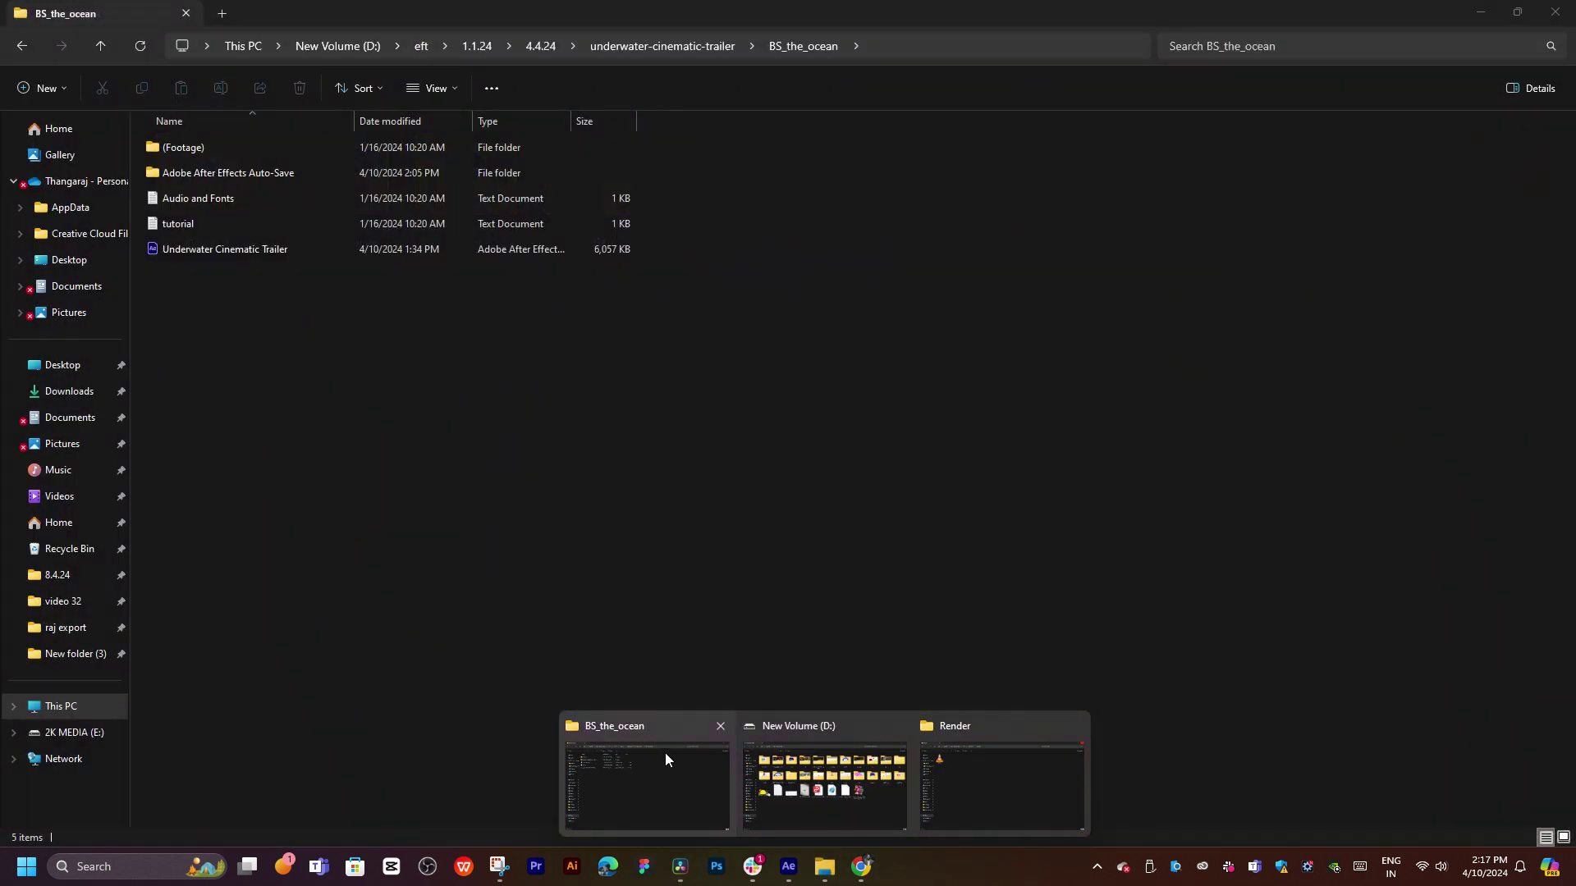
click(1037, 796)
drag(220, 198, 303, 388)
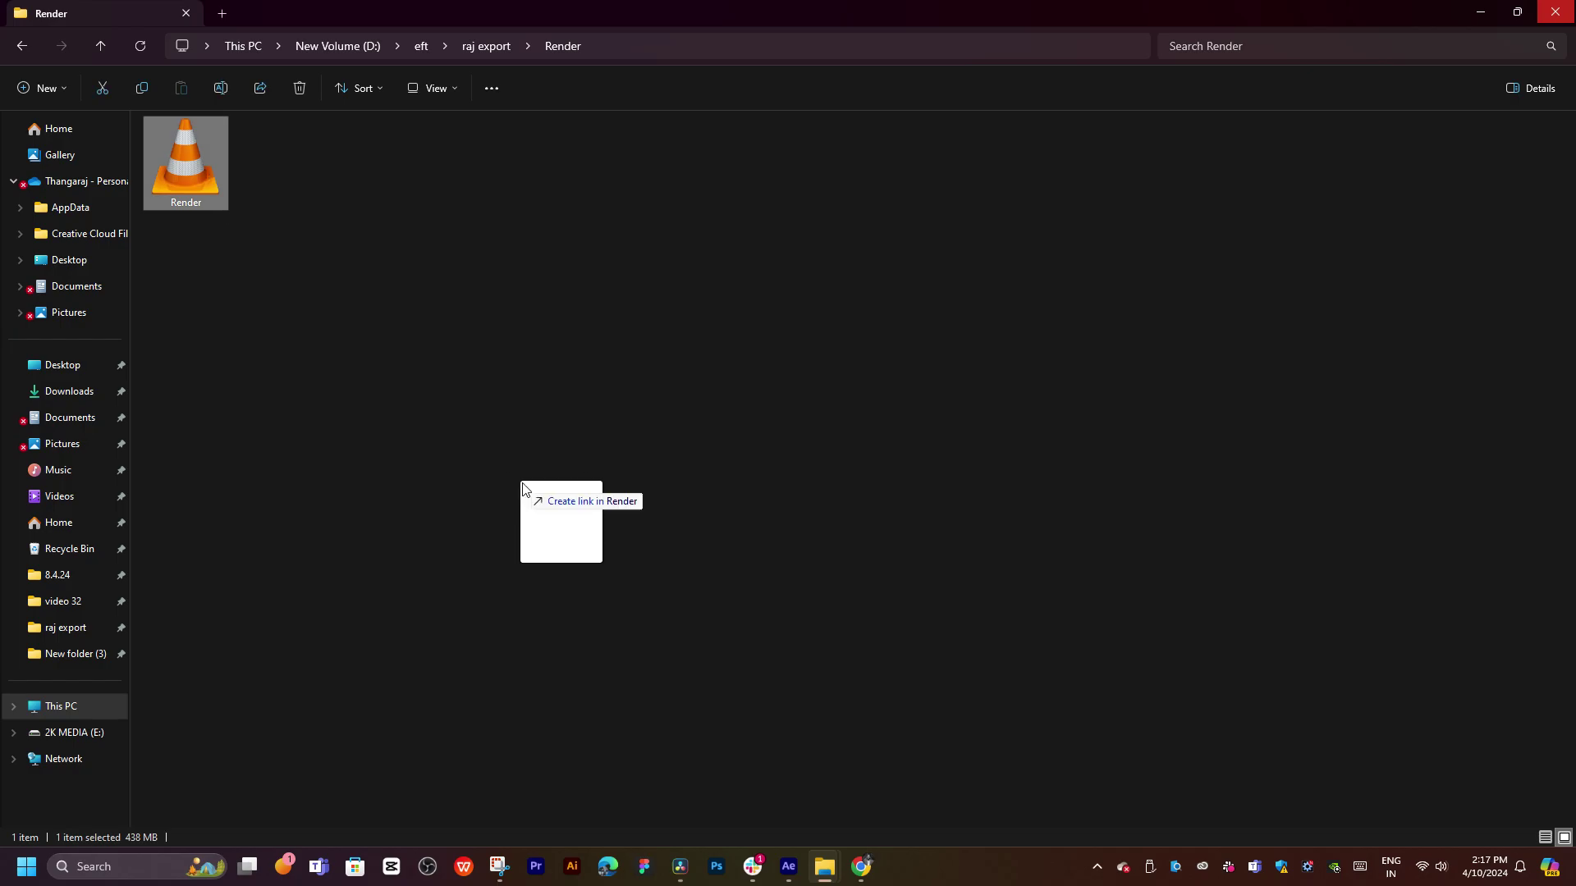
key(alt+Tab)
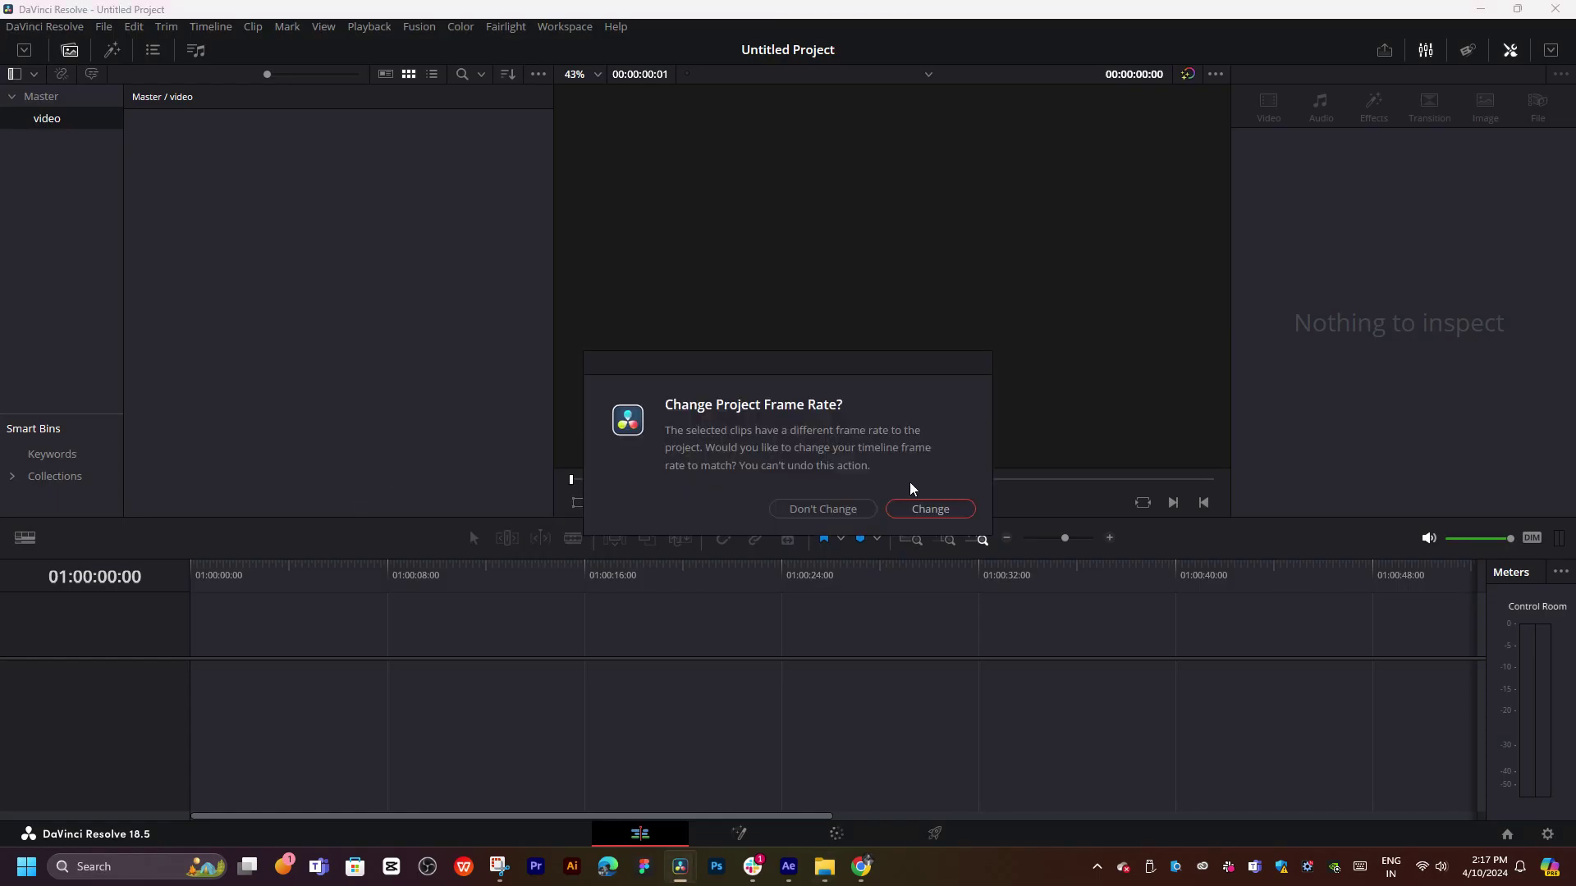
- Accept changing the project frame rate to match Render.mov
click(922, 511)
drag(172, 141, 204, 212)
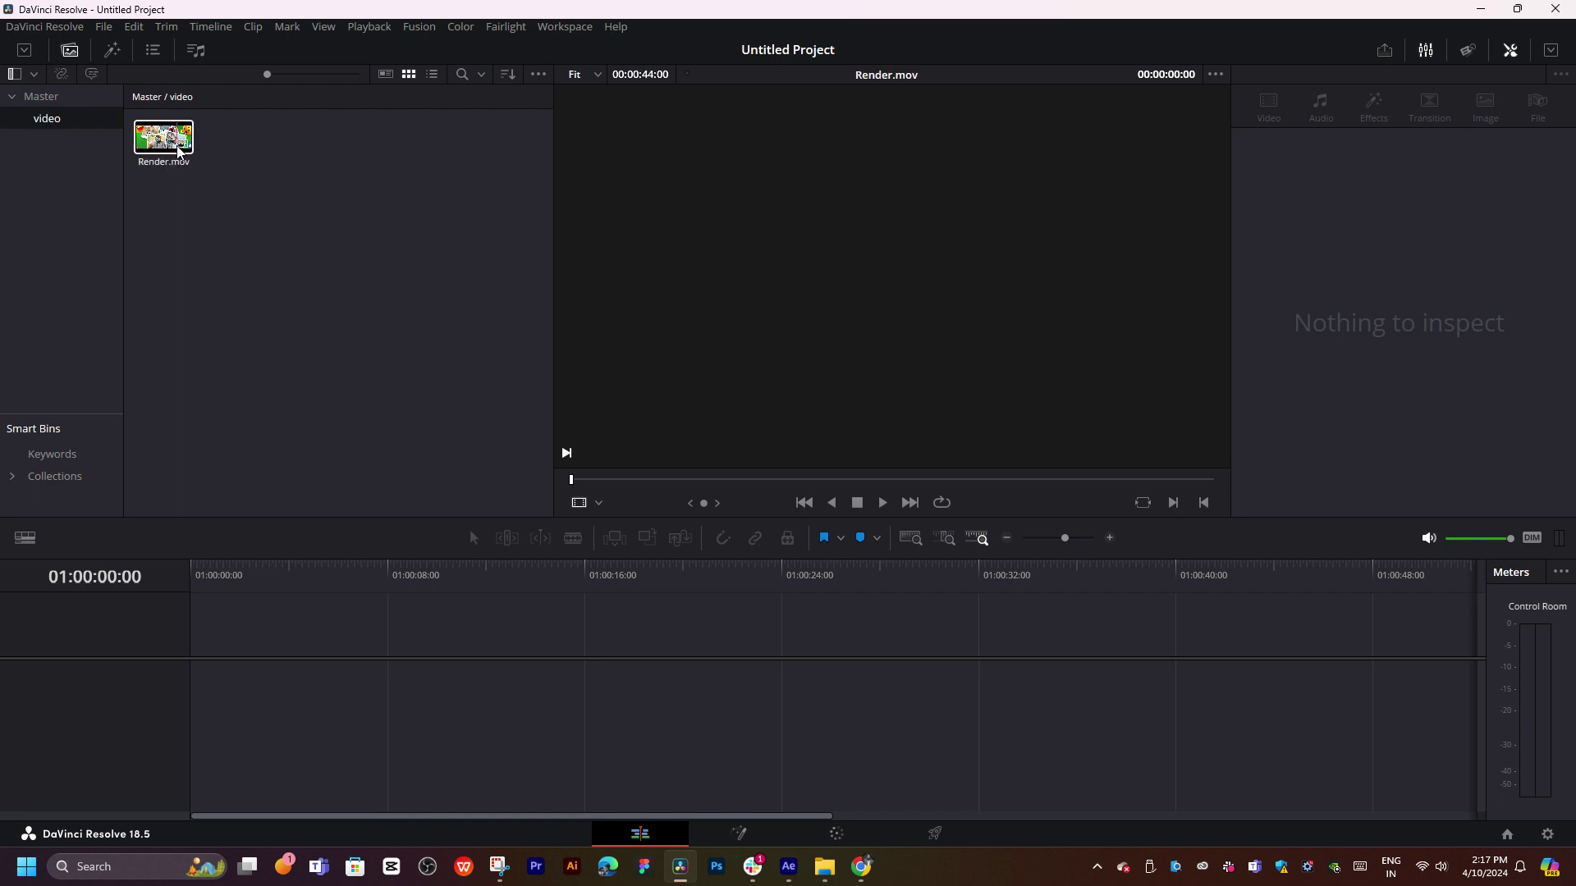
click(367, 327)
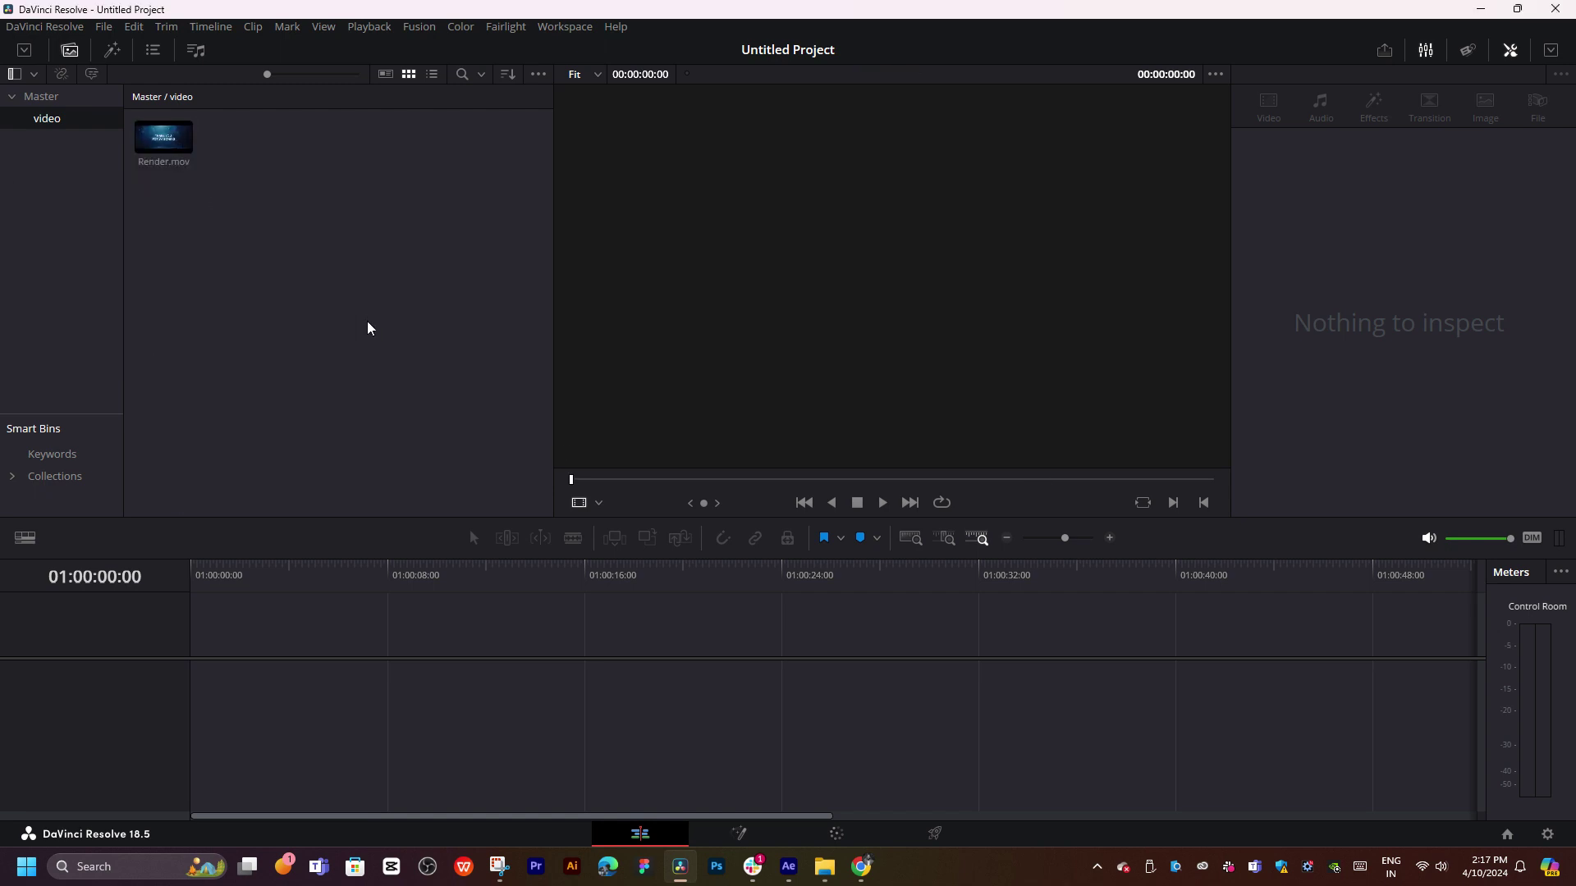
- Set the timeline resolution to 3840 x 2160 Ultra HD in Project Settings and save
key(shift+9)
click(860, 182)
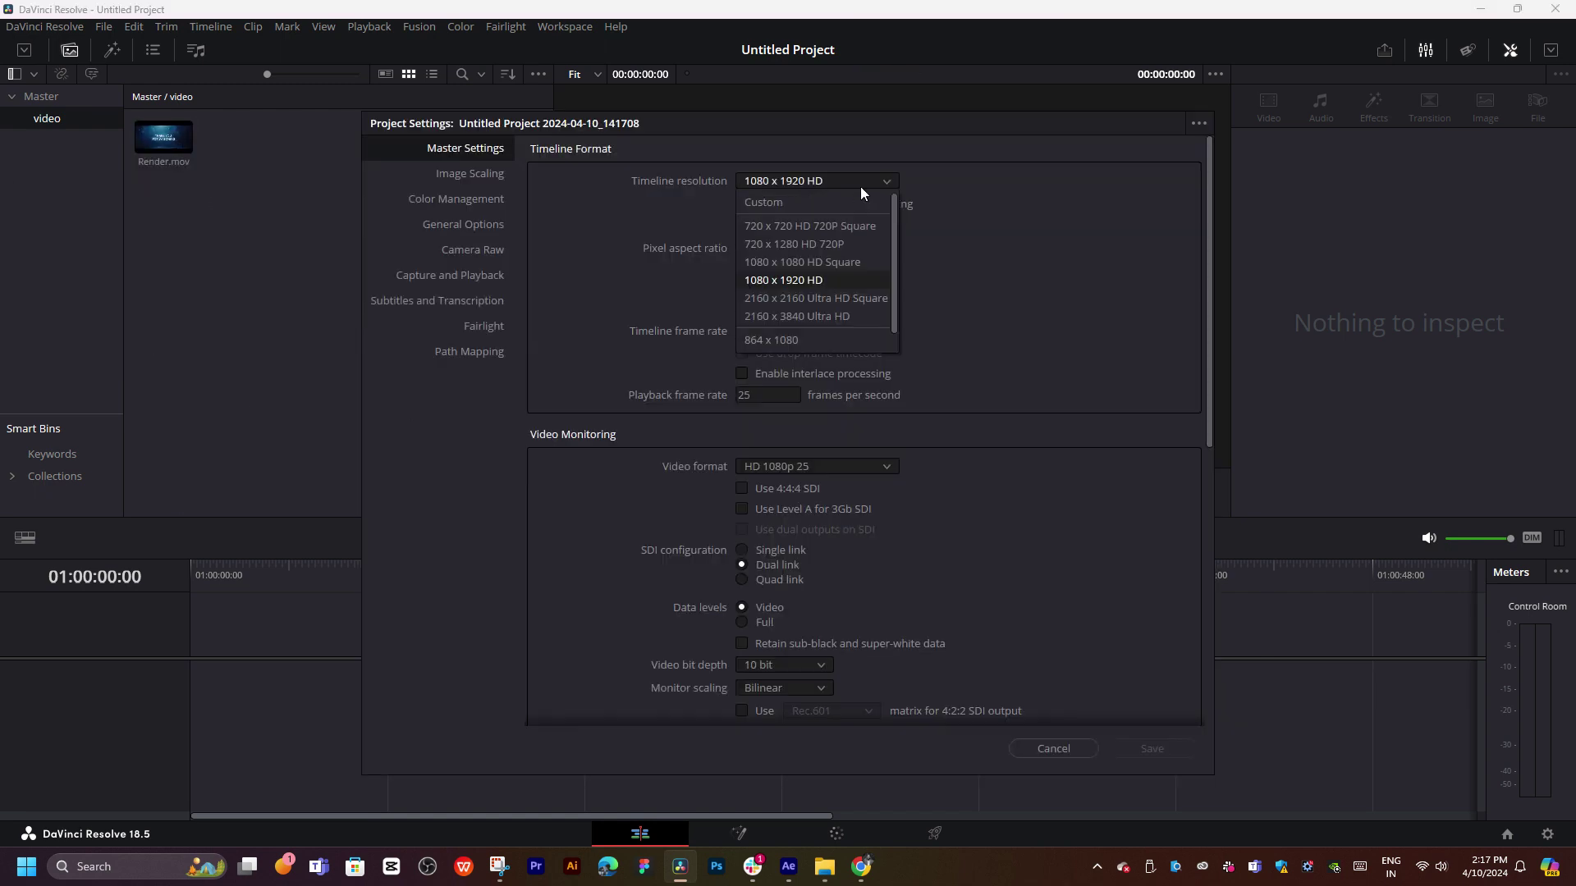
click(820, 313)
click(1138, 755)
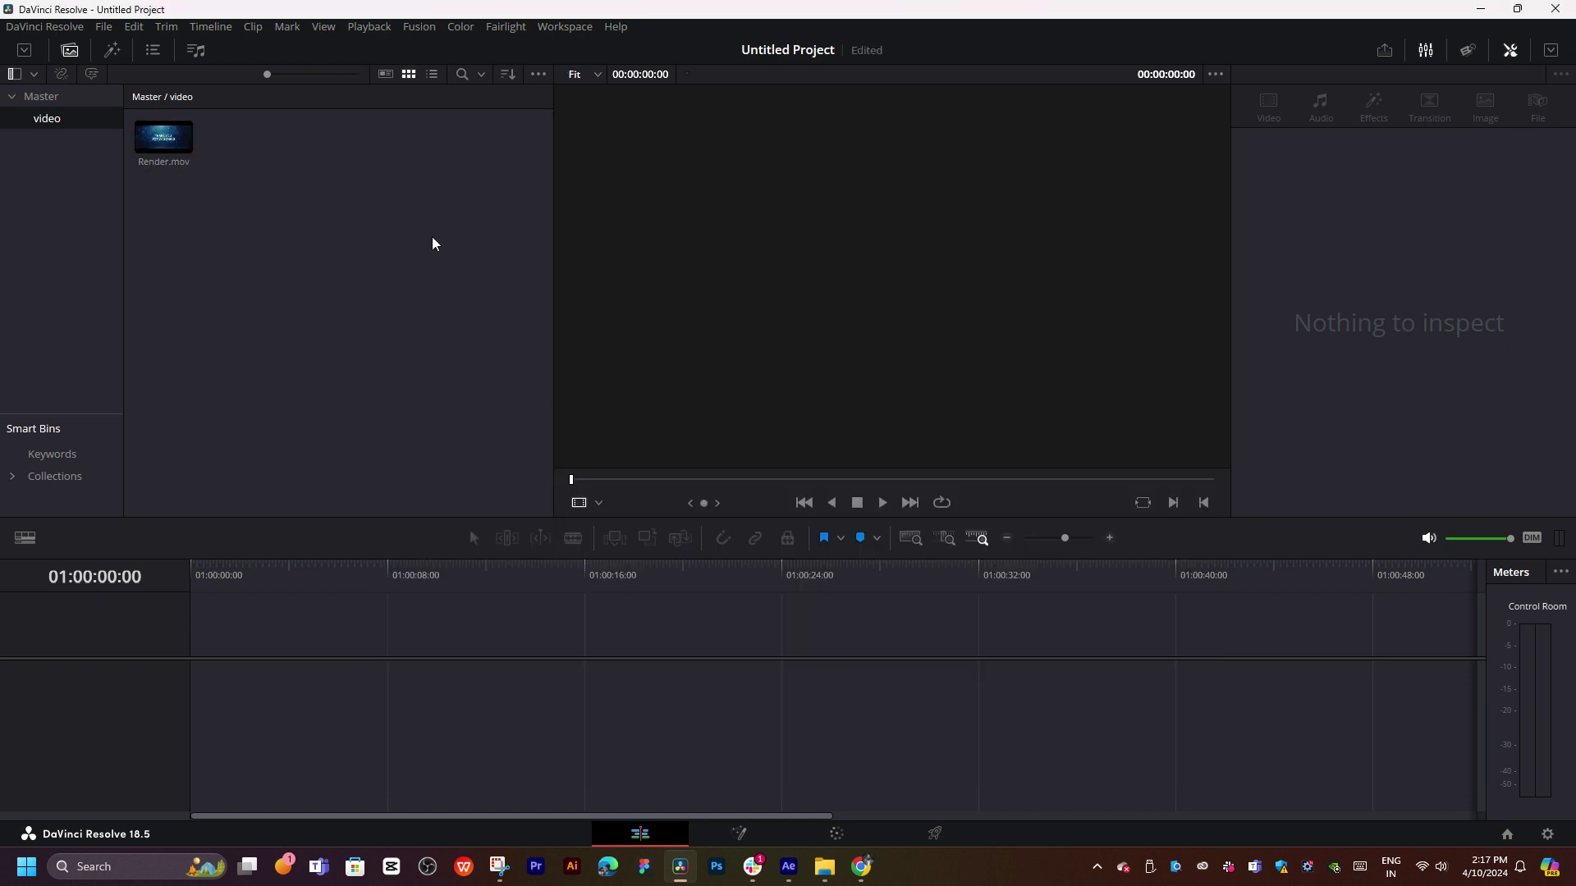
key(shift+9)
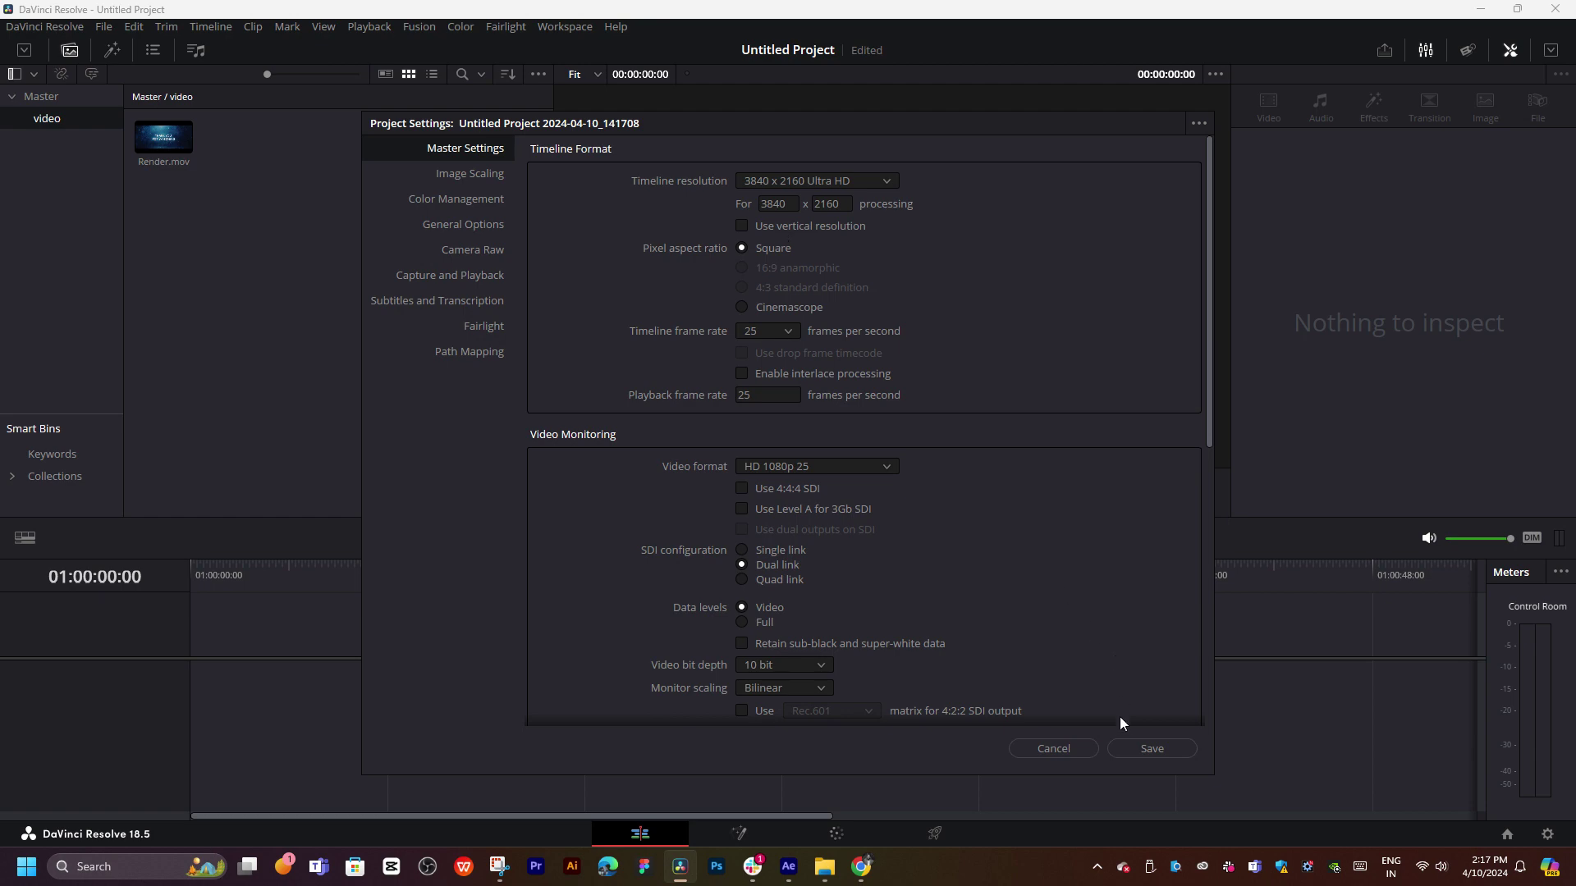
click(1129, 743)
- Create Timeline 1 from Render.mov and delete the leading gap so it starts at zero
click(175, 151)
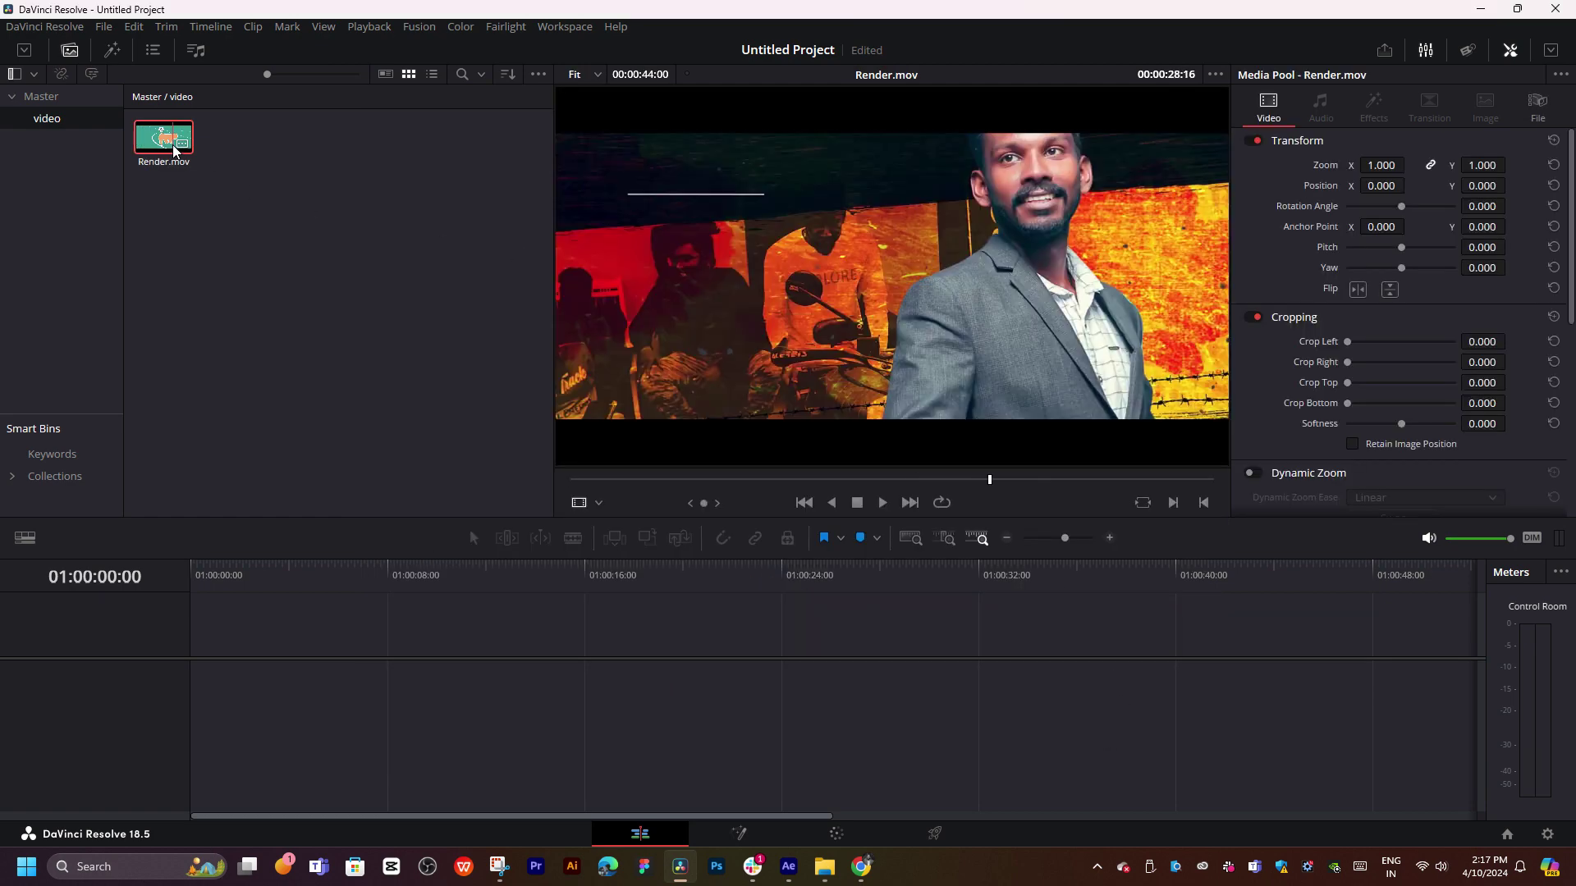
drag(173, 149, 484, 697)
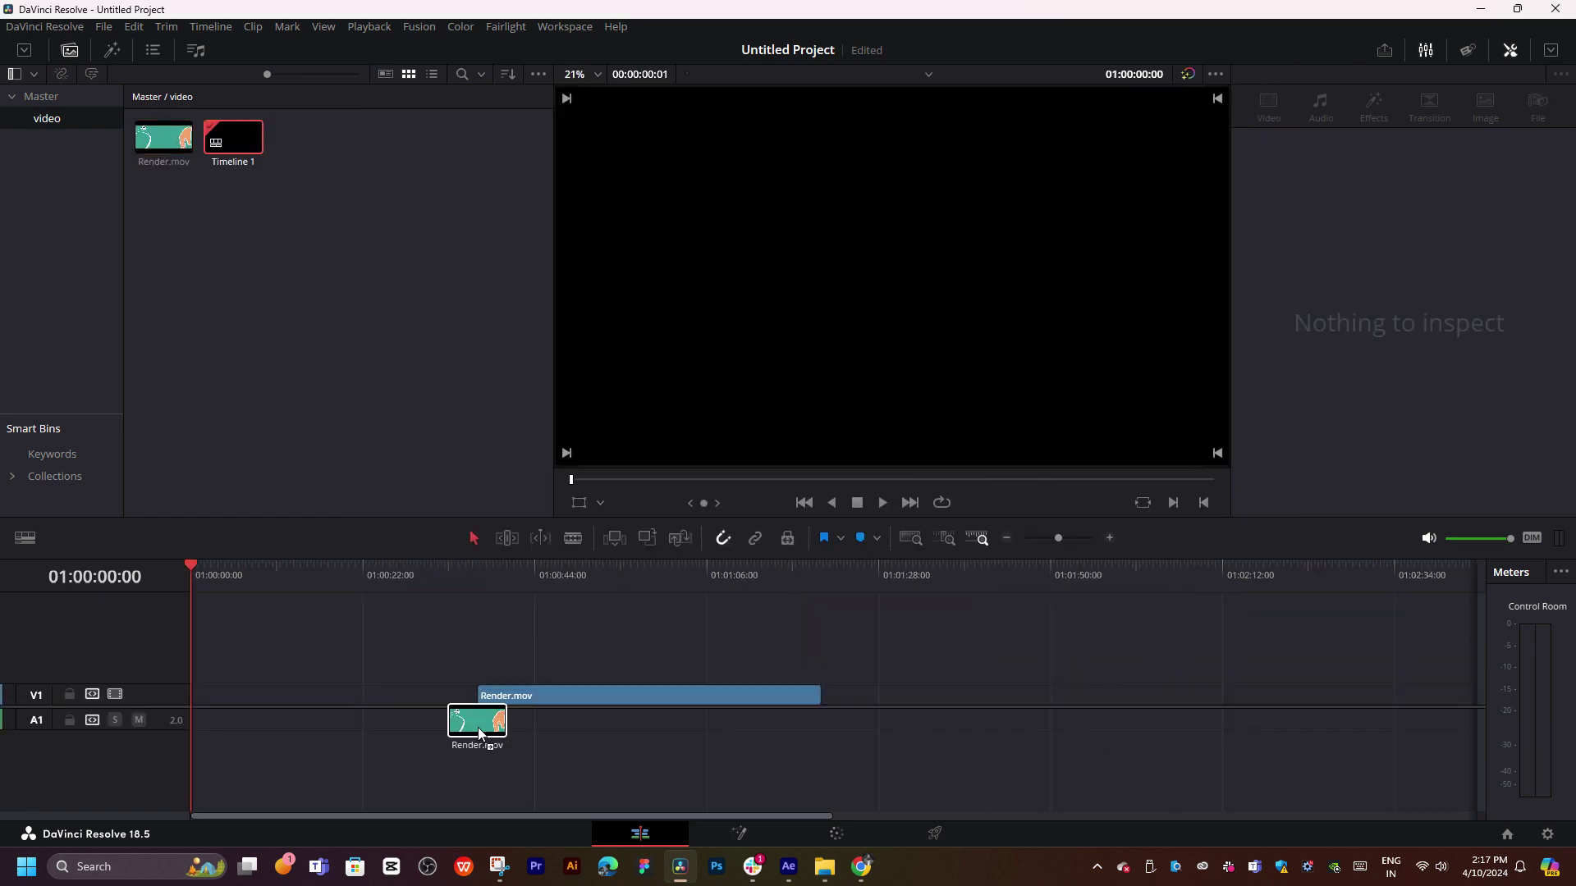
click(361, 694)
key(Delete)
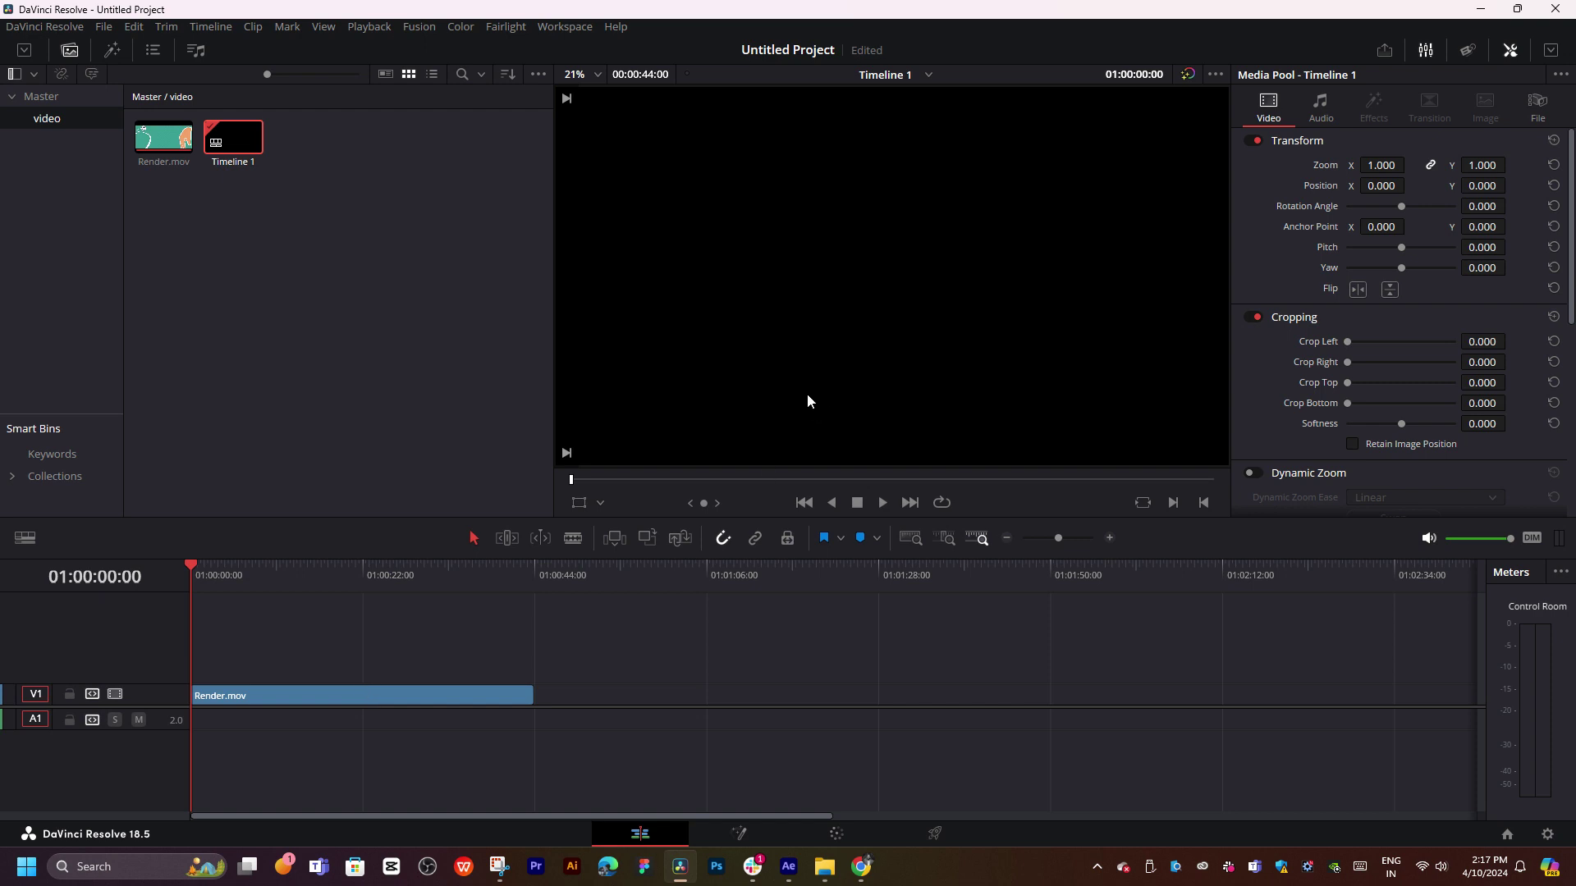
- Play the timeline with the Media Pool hidden for a wider viewer
key(space)
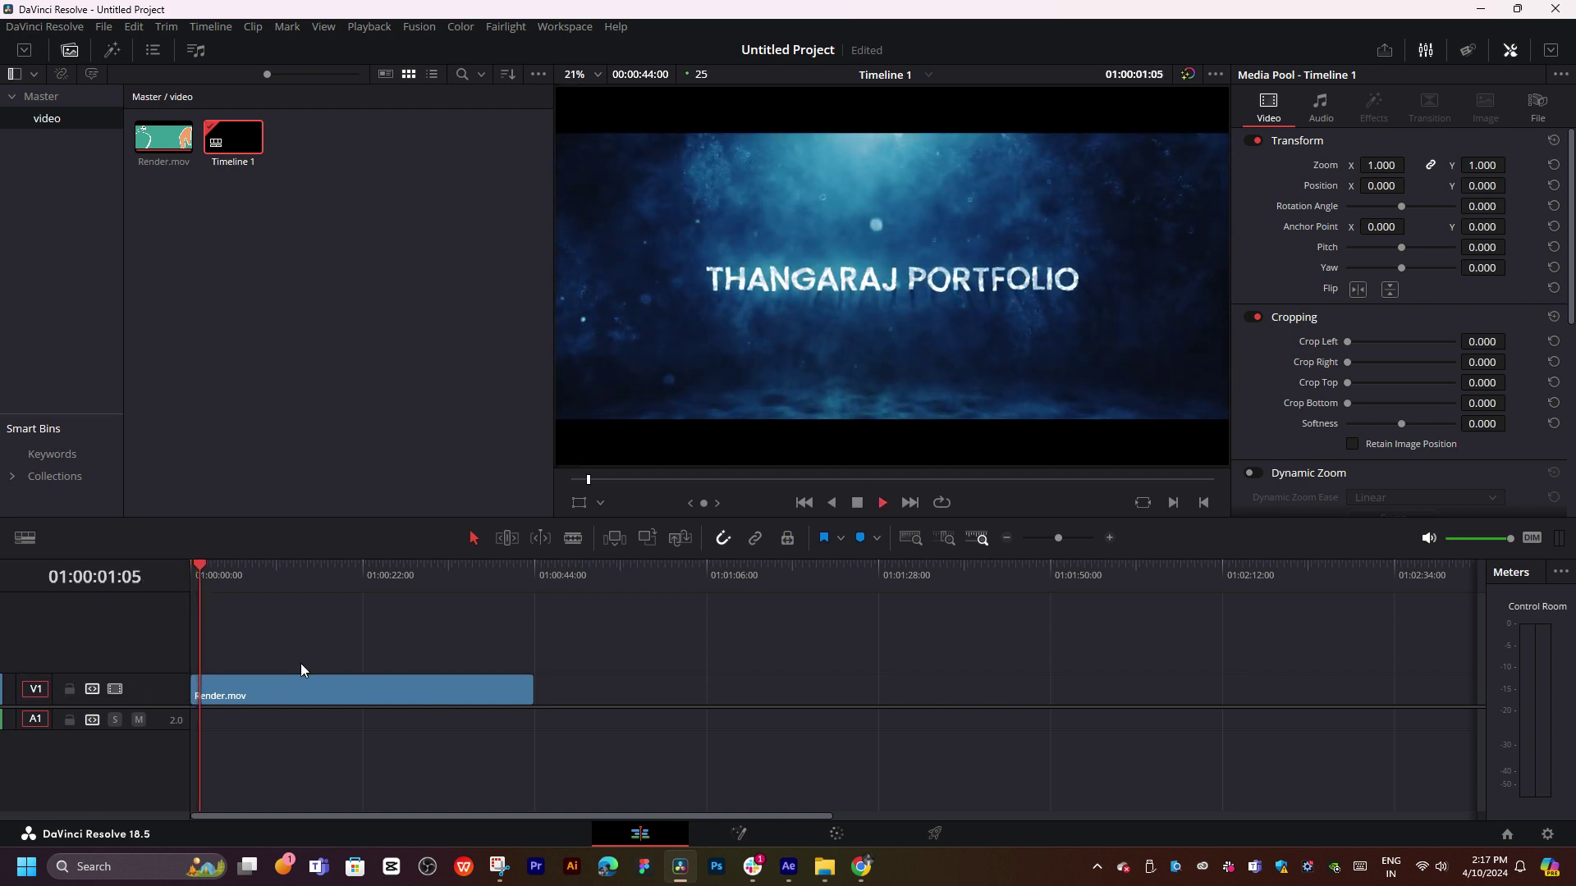
click(301, 665)
scroll(918, 303, down, 1)
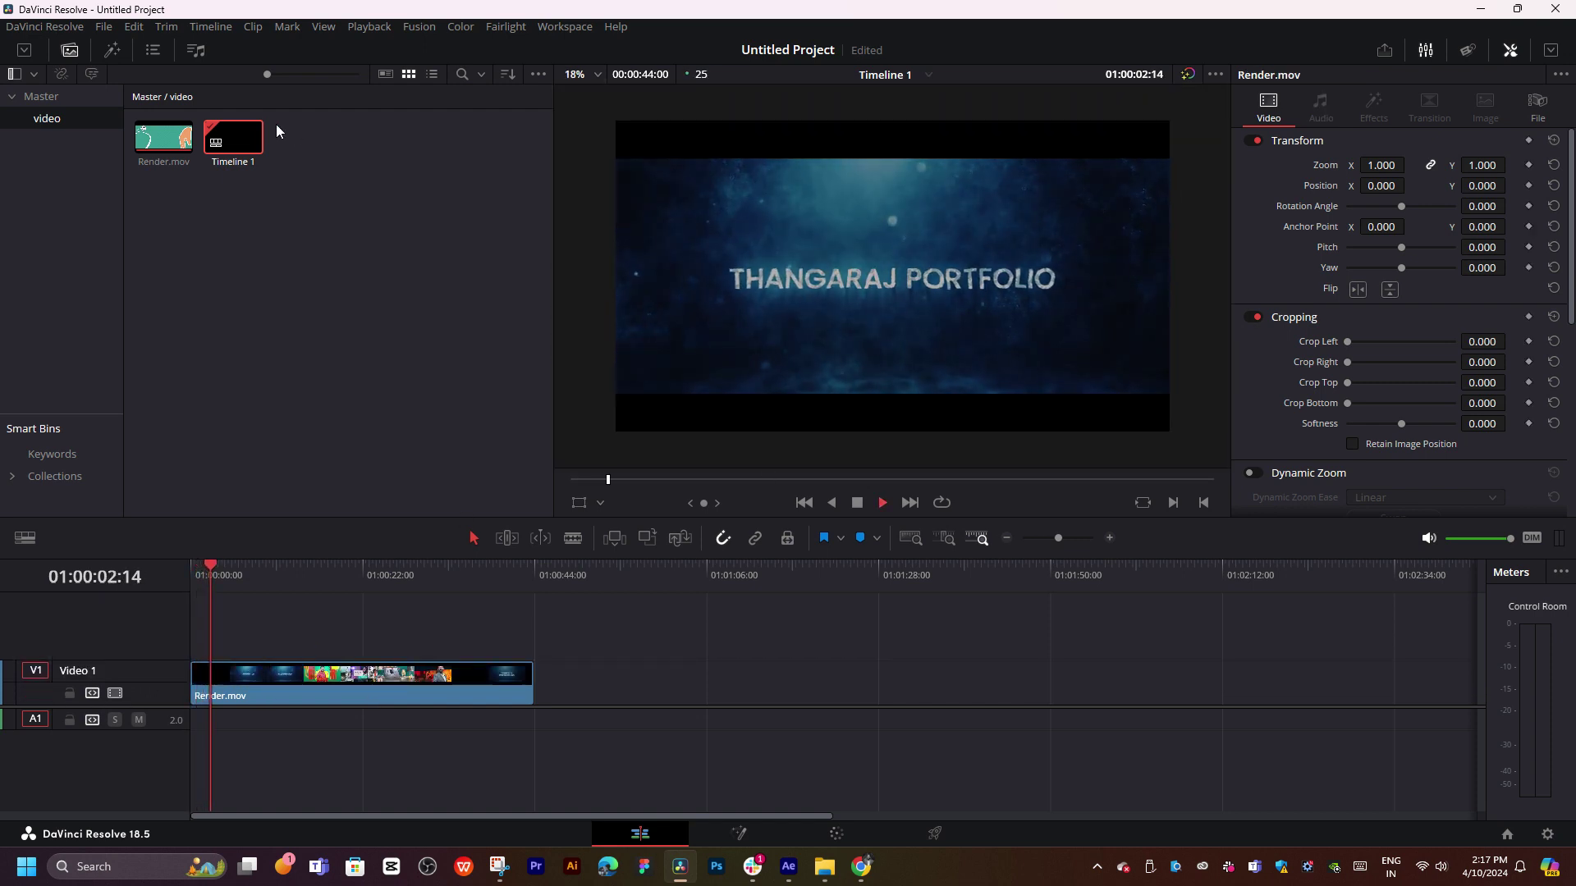
click(69, 50)
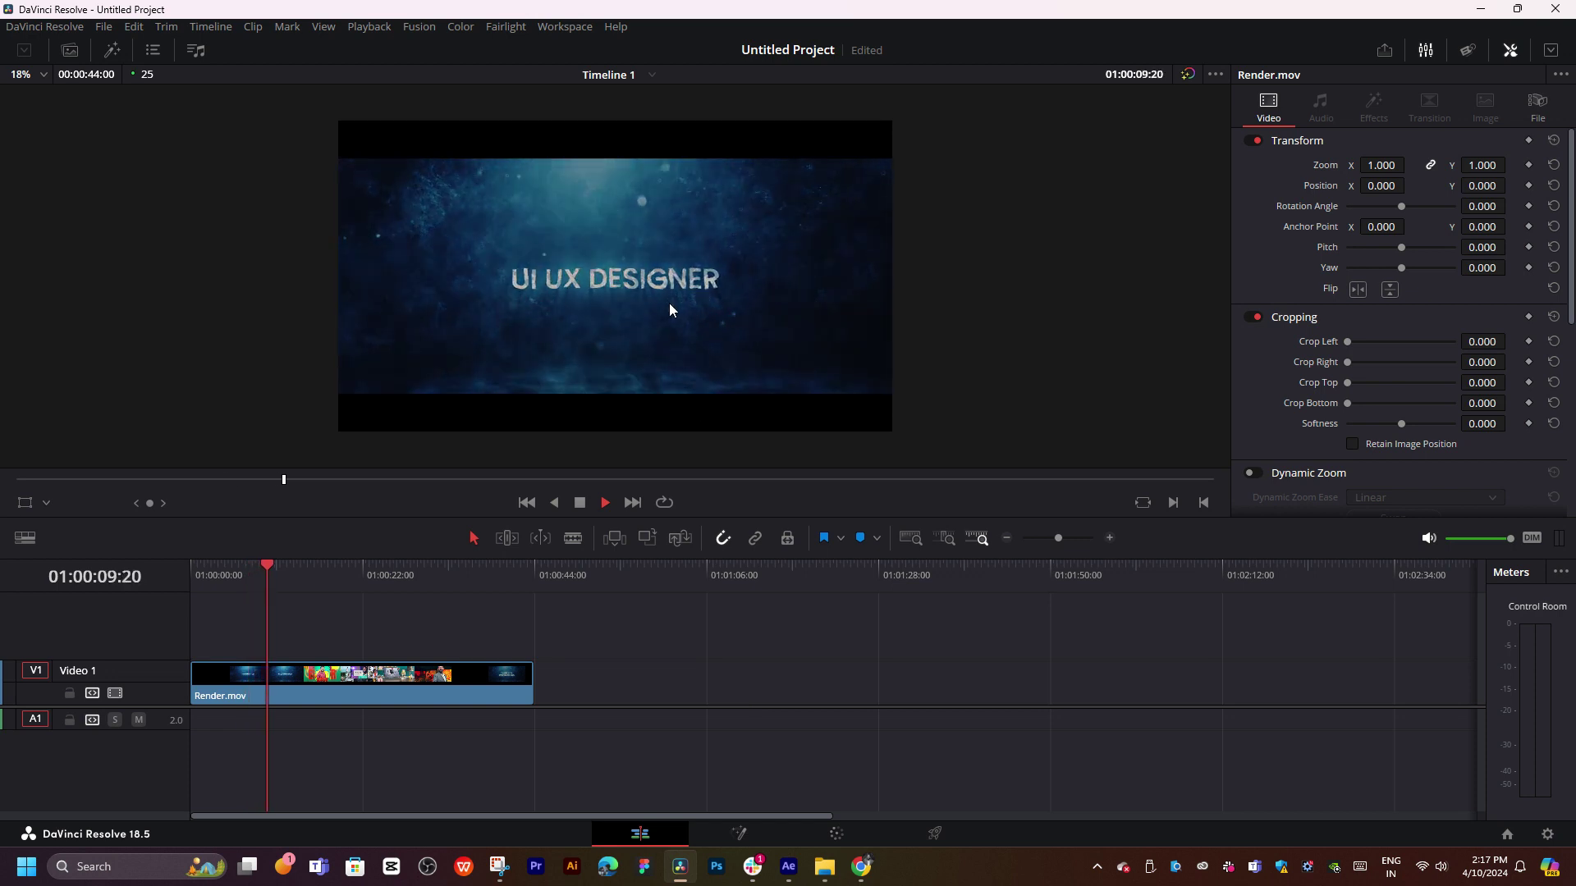
scroll(512, 708, up, 3)
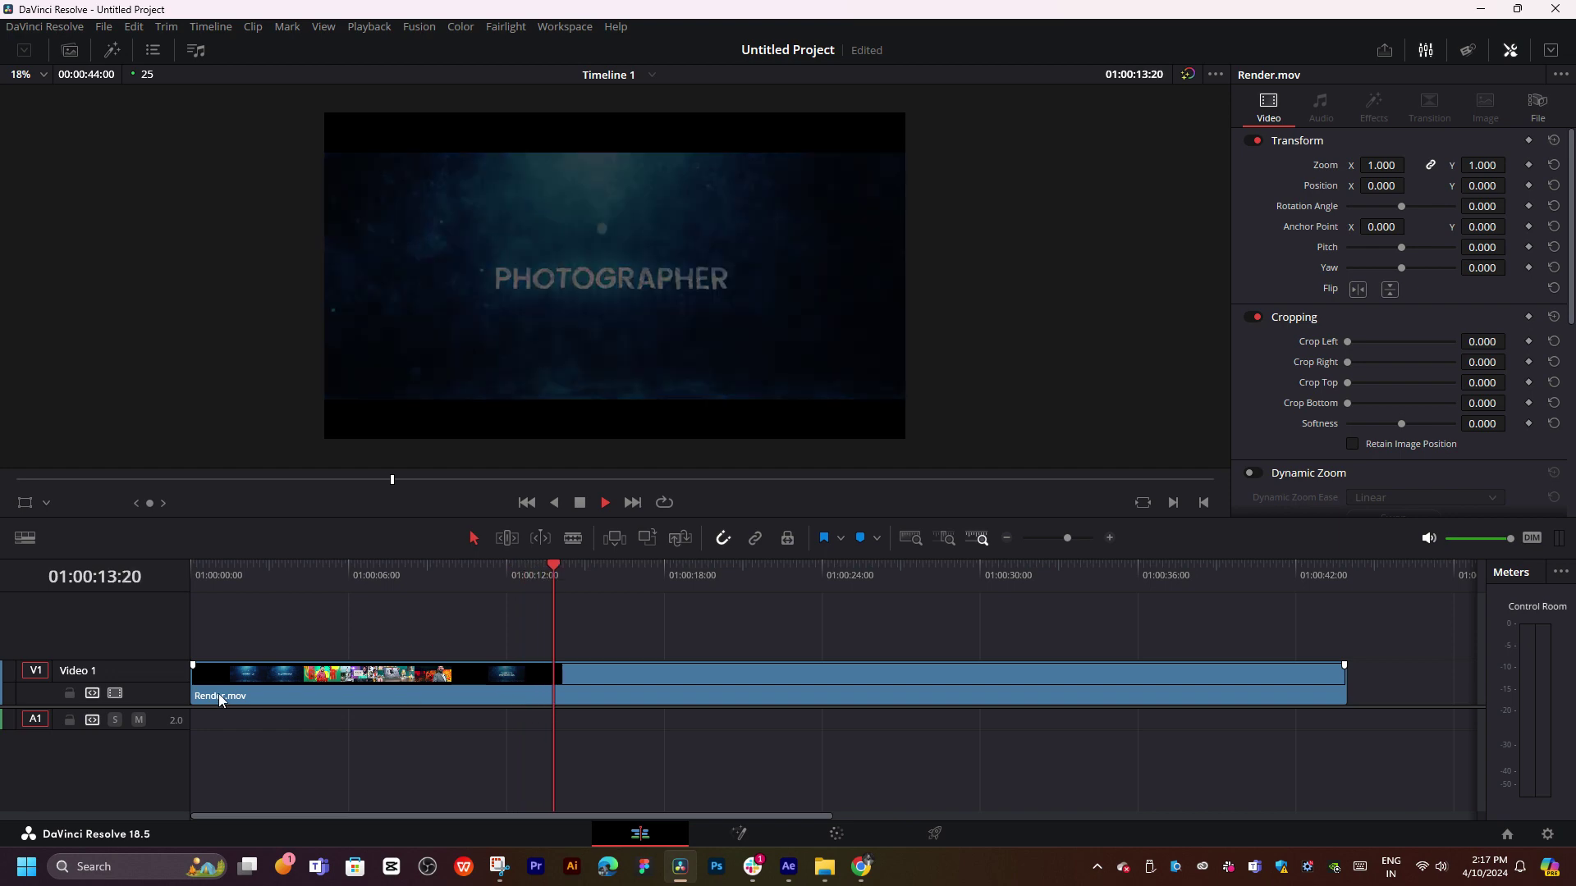
- Enlarge the video track and review the trailer through to its THANK YOU FOR WATCHING card
drag(167, 707, 168, 641)
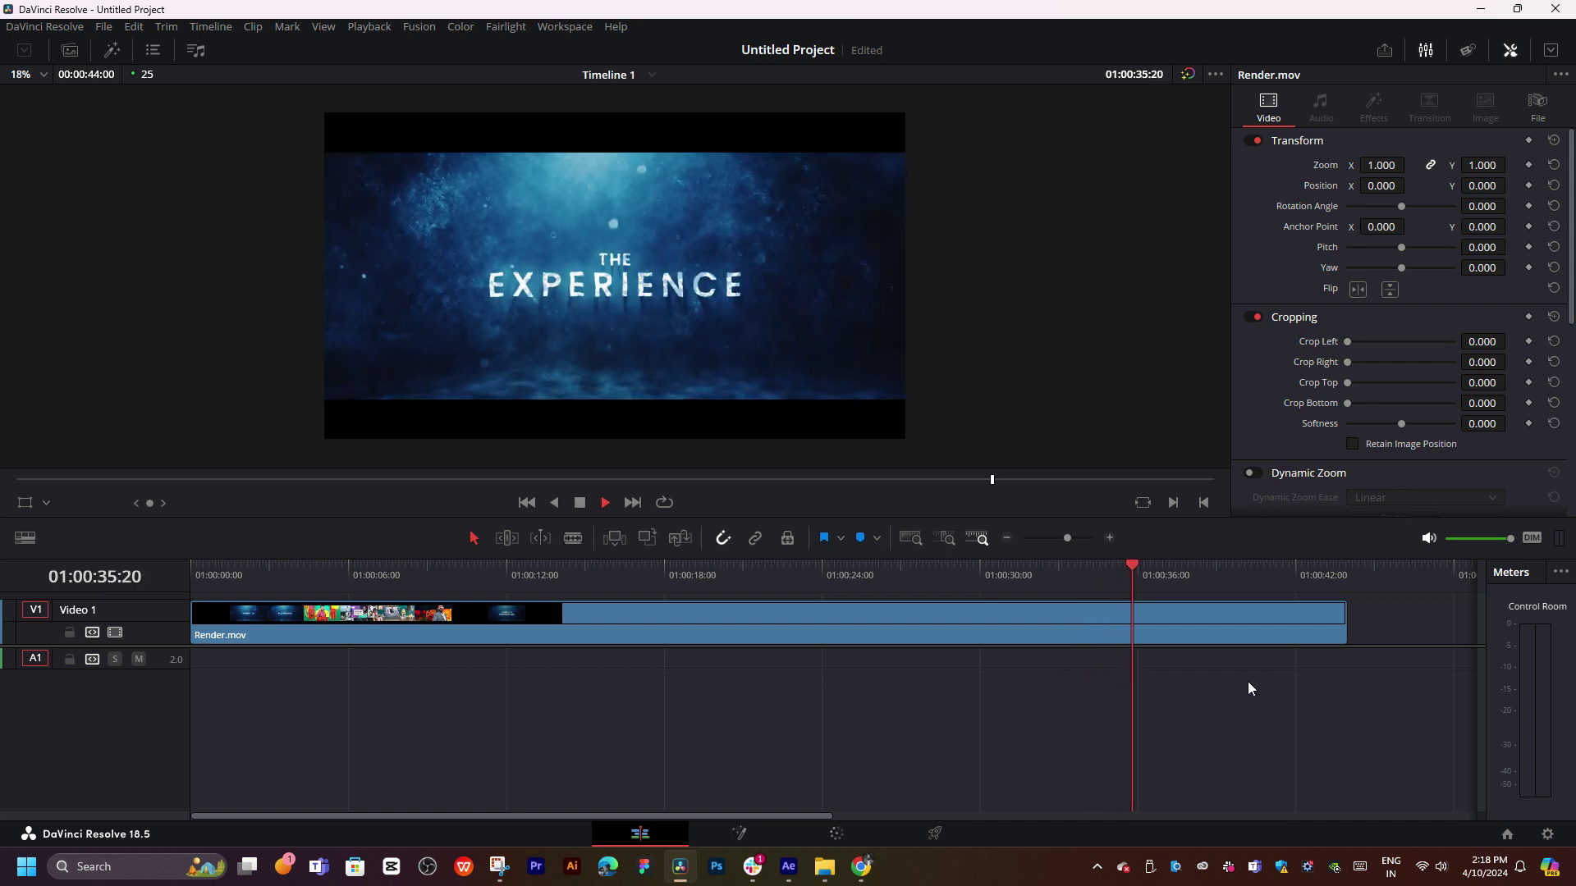
click(1076, 573)
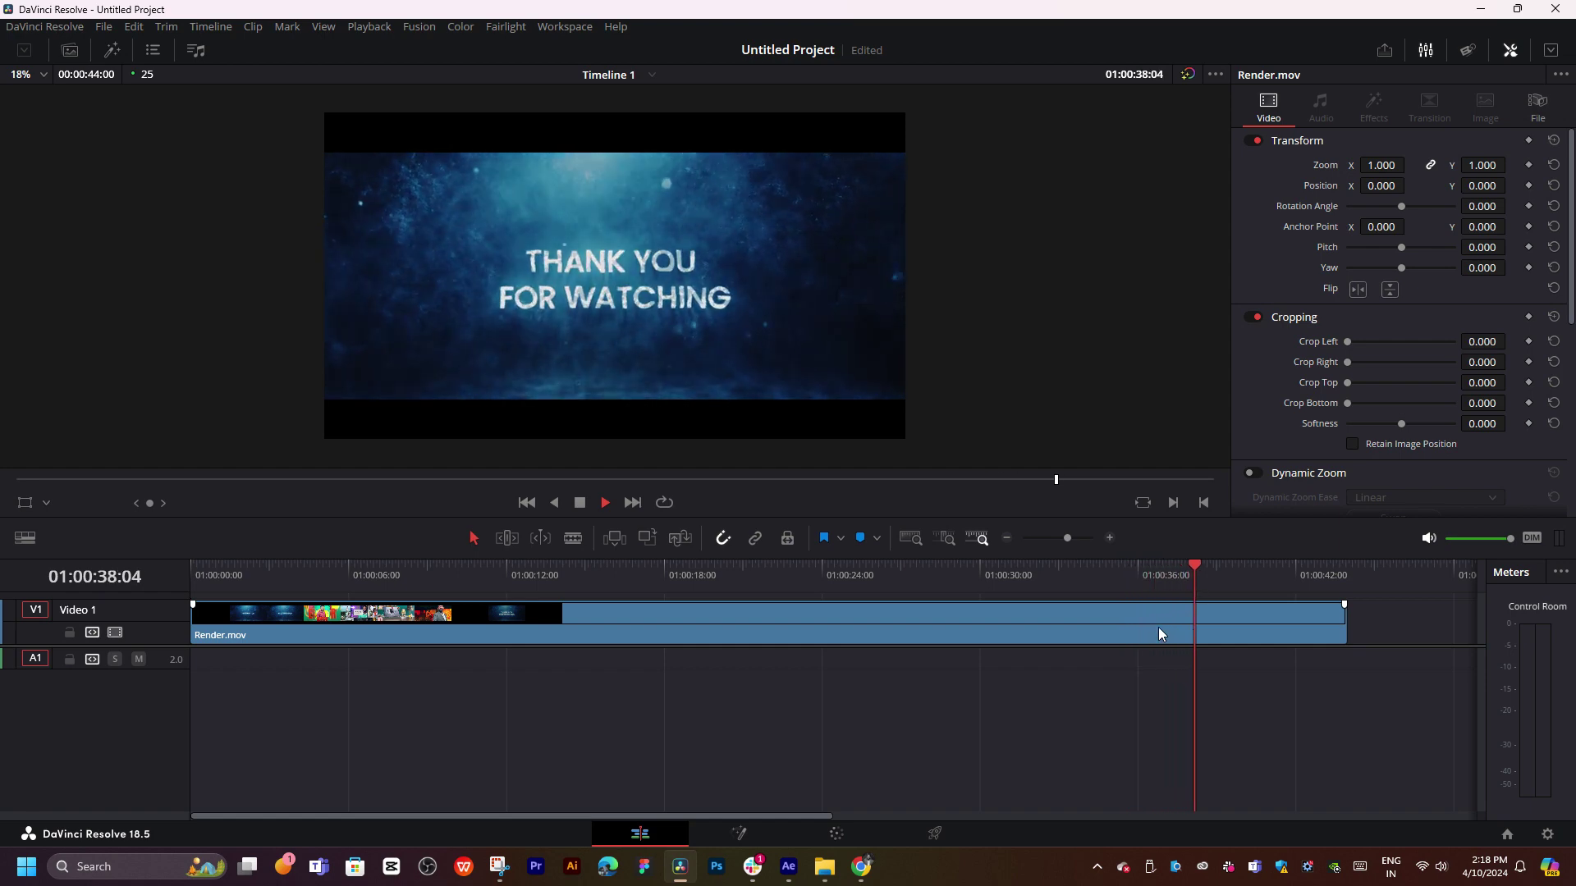
- Trim the clip's tail back to the playhead and park the playhead near 35 seconds
click(1279, 574)
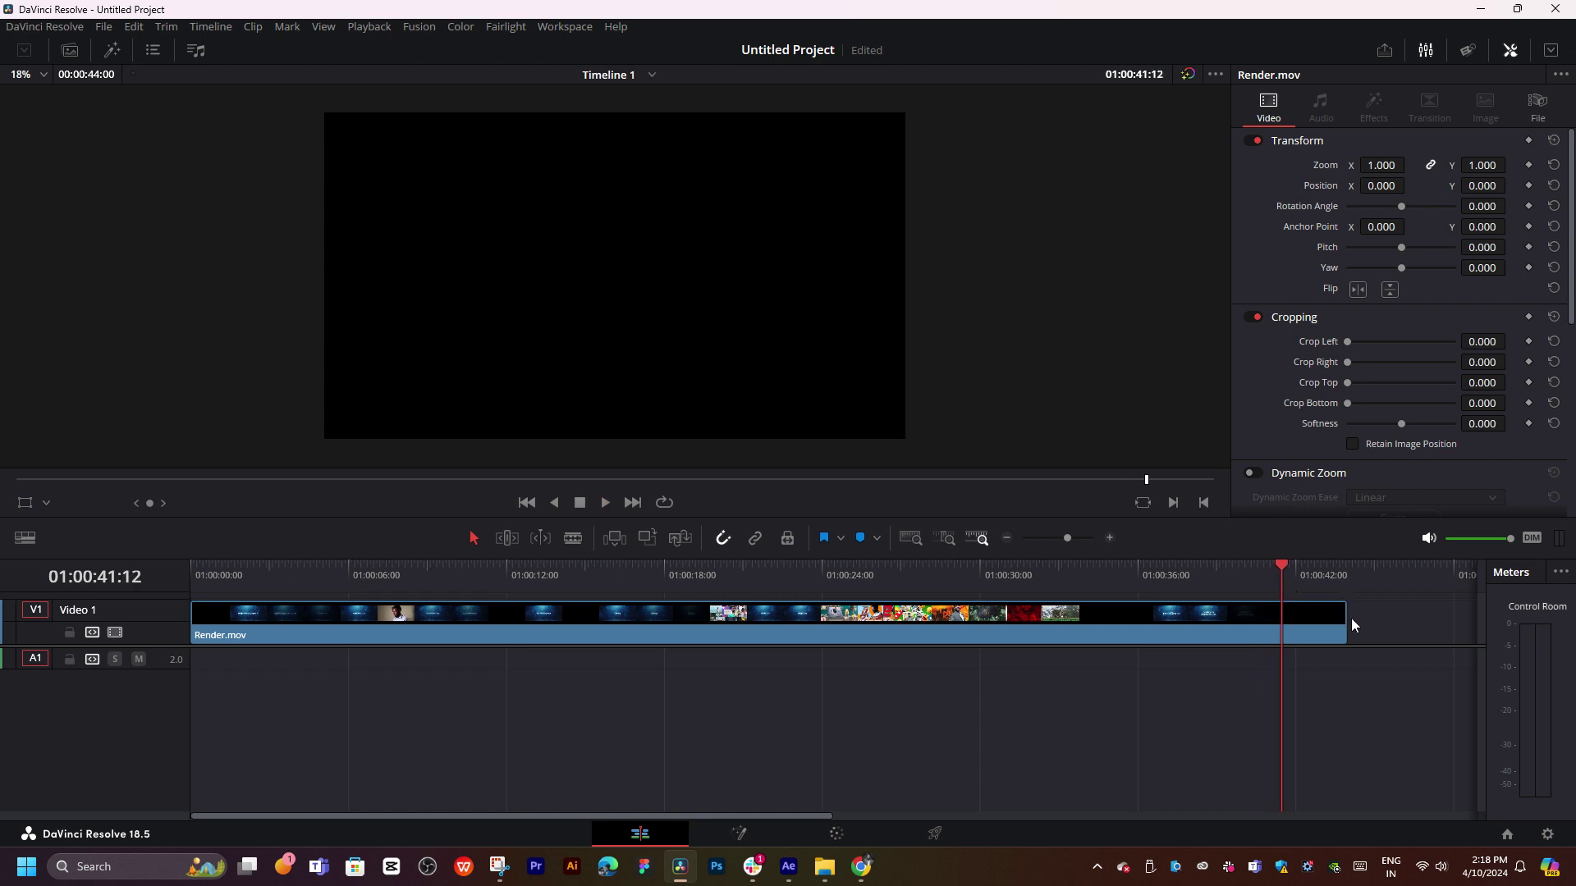
drag(1351, 618, 1282, 618)
click(1087, 581)
key(space)
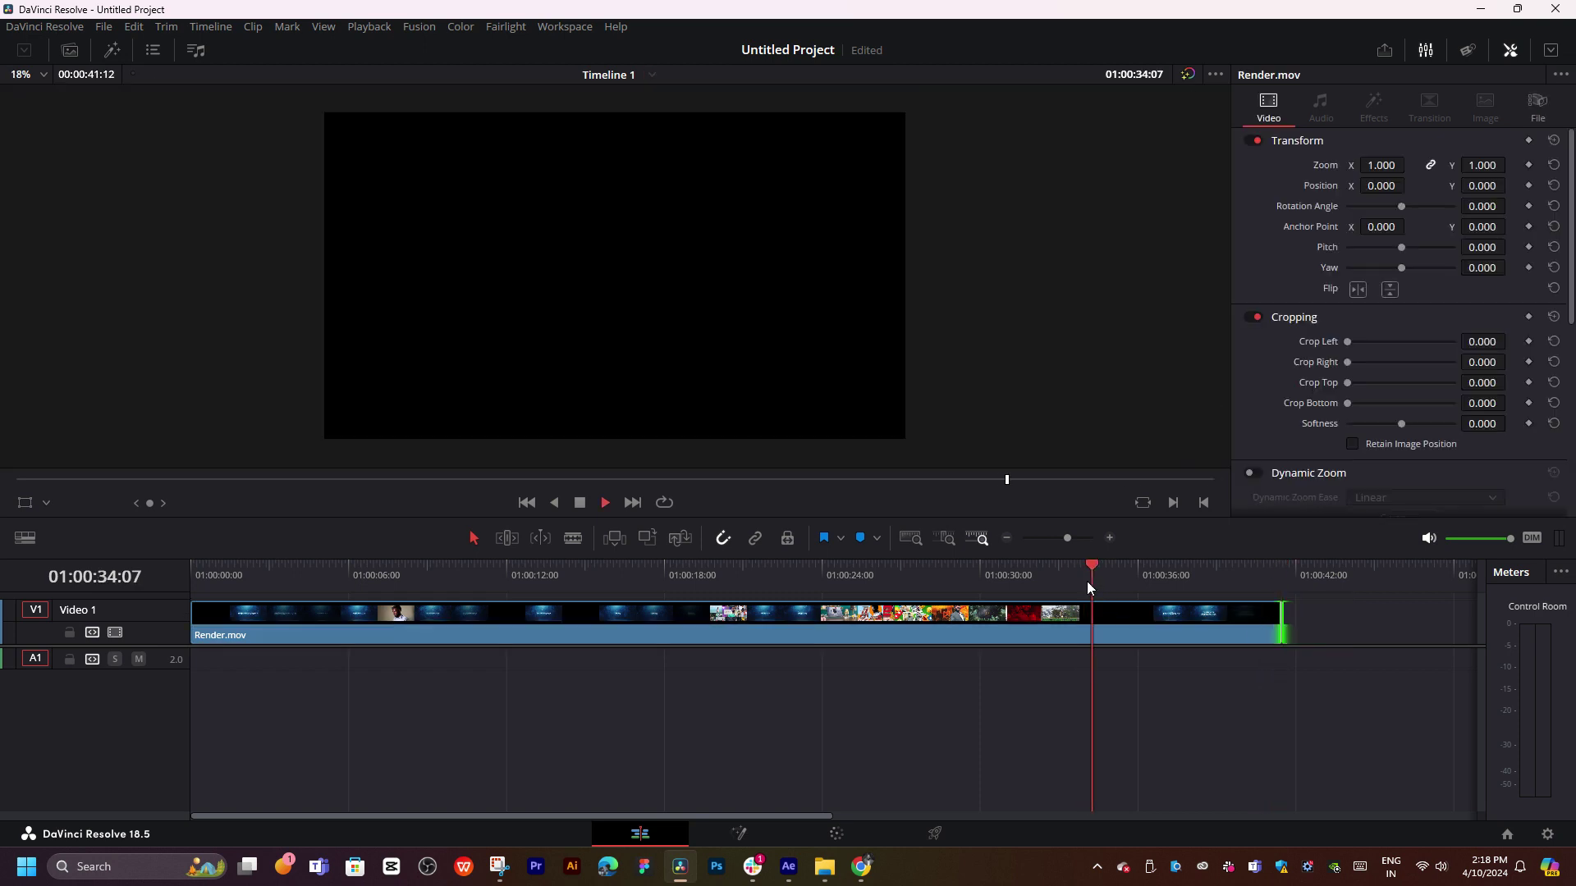
drag(1132, 576, 1086, 573)
- Split the clip at the playhead and delete the short piece after the cut
click(1130, 624)
key(ctrl+b)
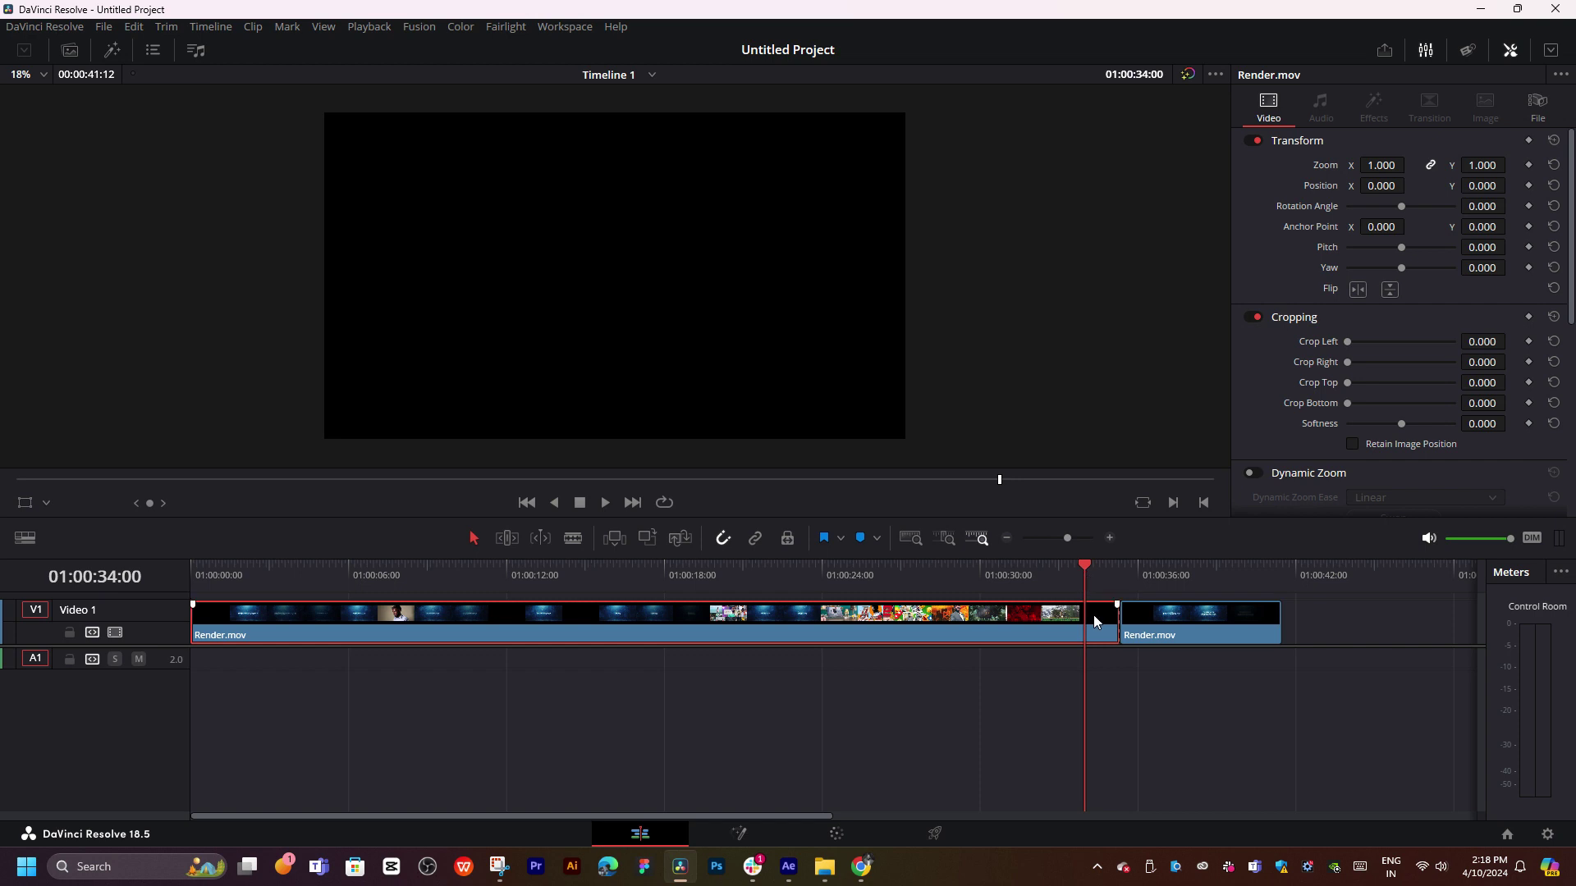
click(1093, 621)
key(Delete)
- Play the trimmed trailer from the start
drag(1088, 568, 170, 569)
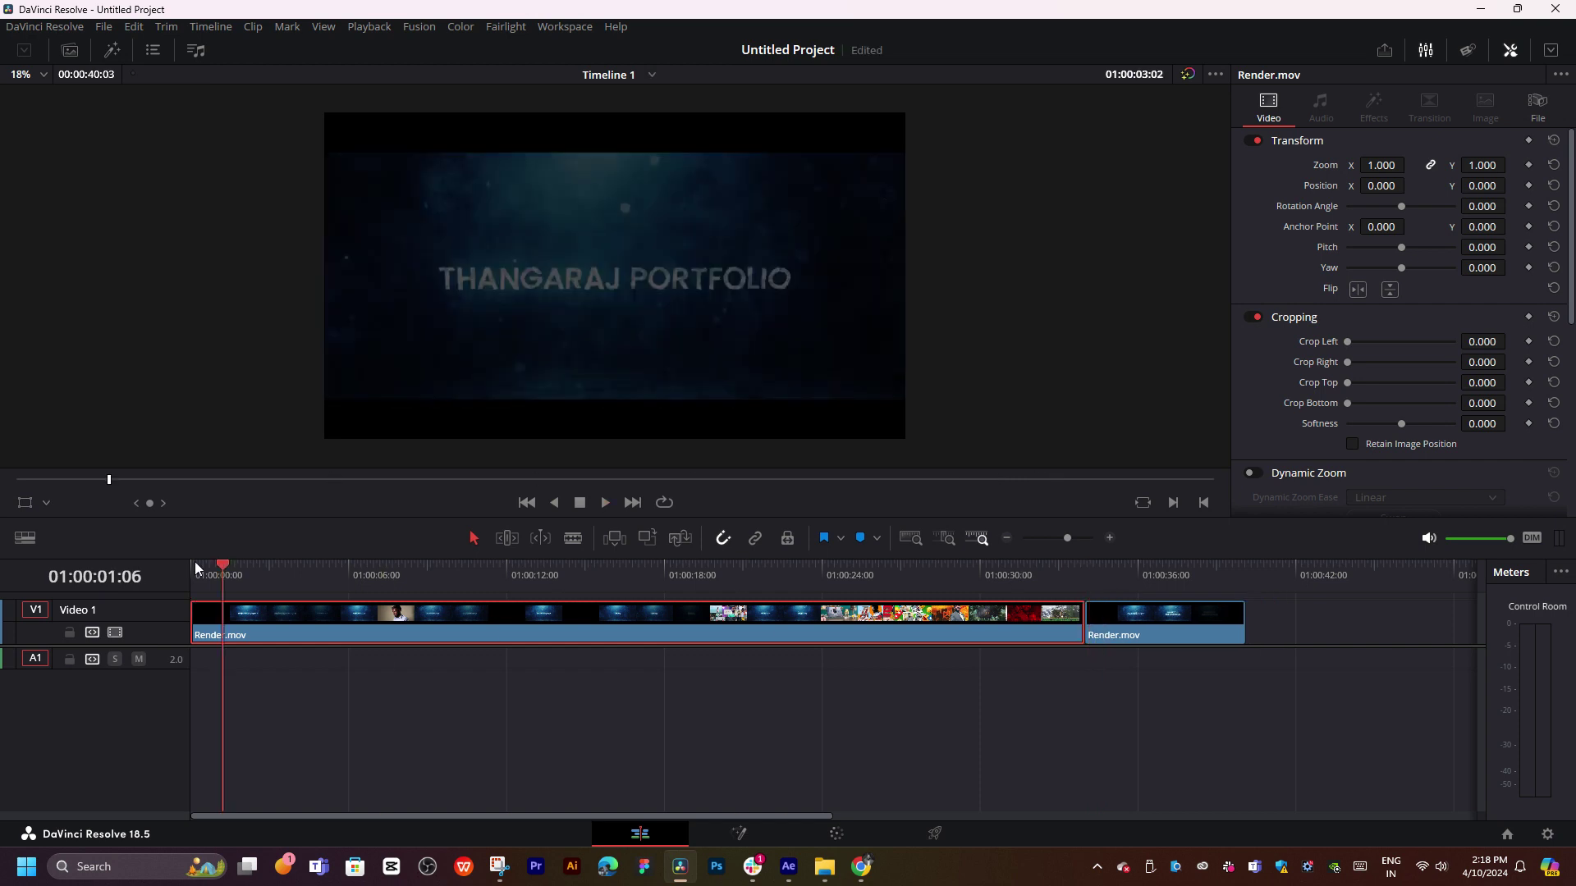
key(space)
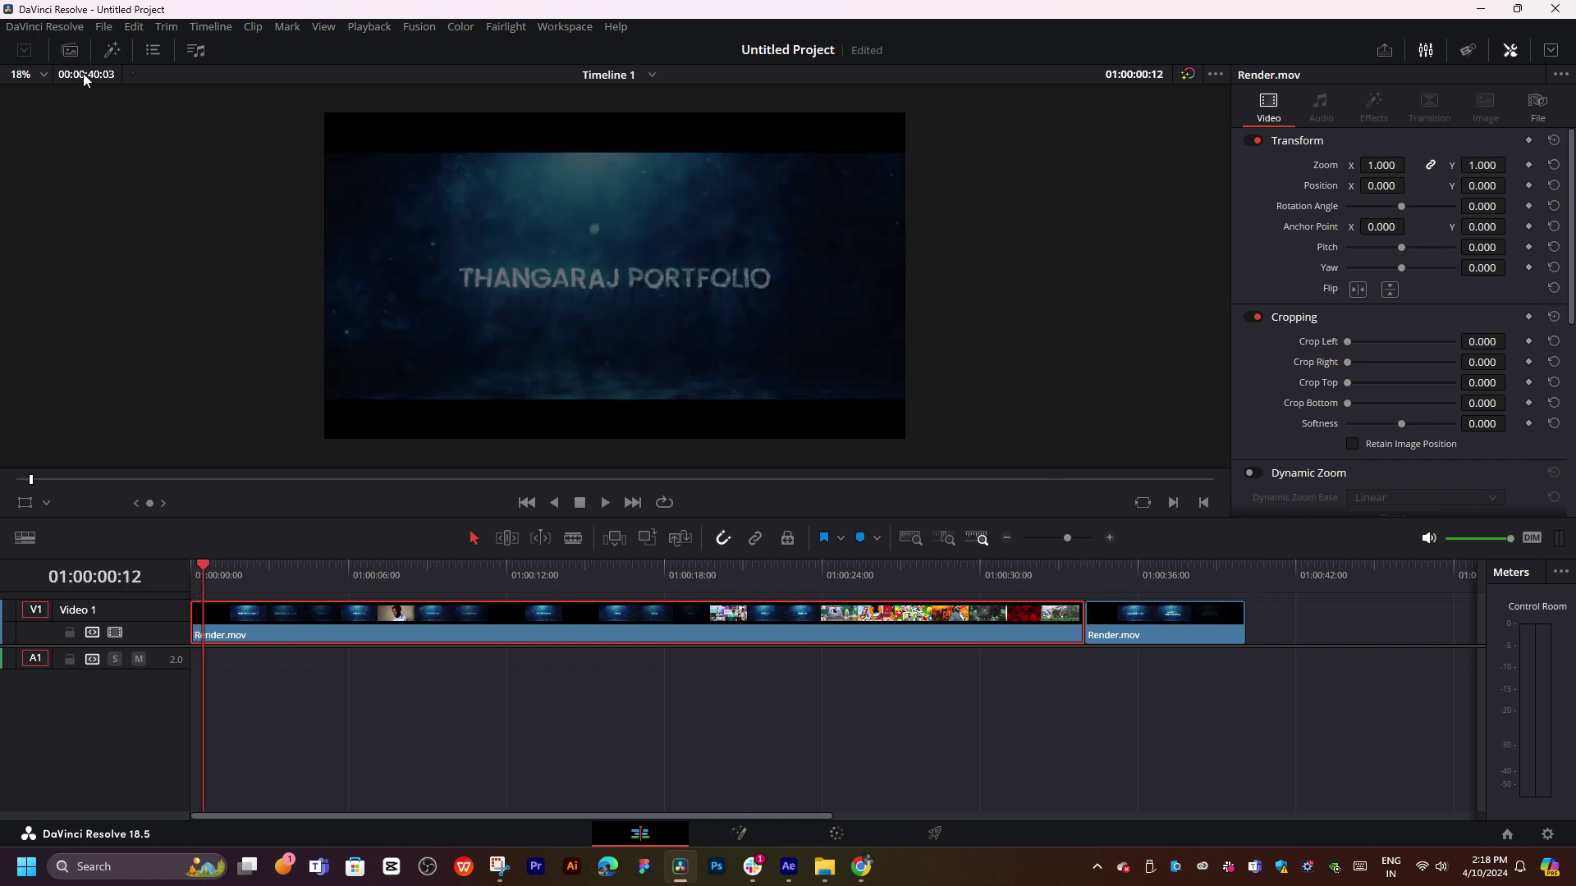
click(72, 26)
click(120, 235)
- Show the Media Pool and create and open a new bin named 'audio'
click(71, 50)
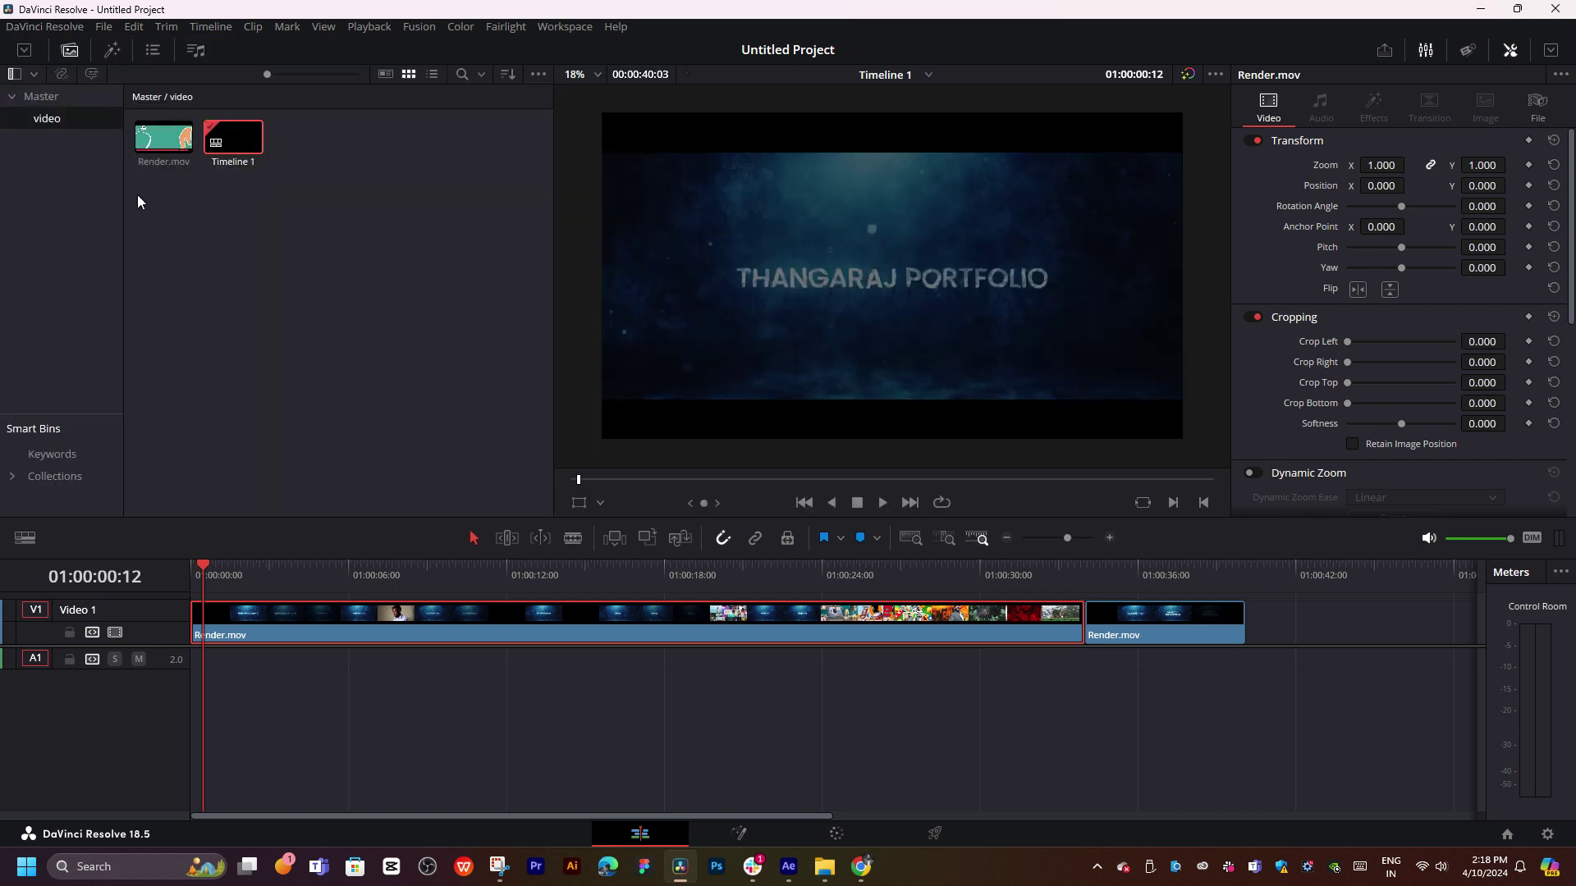
click(75, 100)
key(ctrl+shift+n)
text(audio)
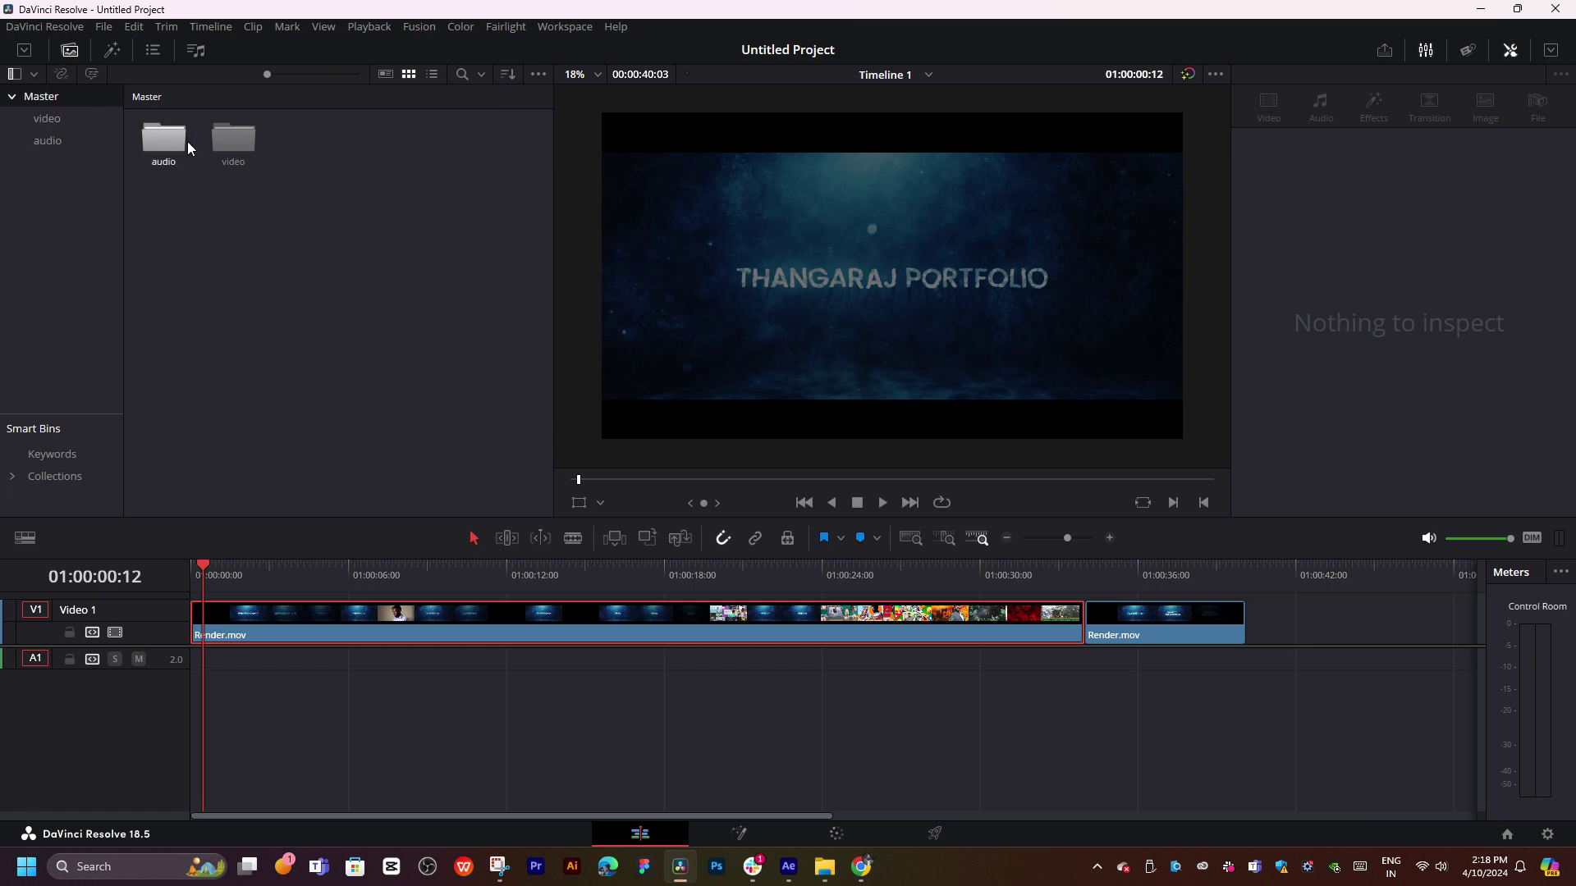
double_click(174, 140)
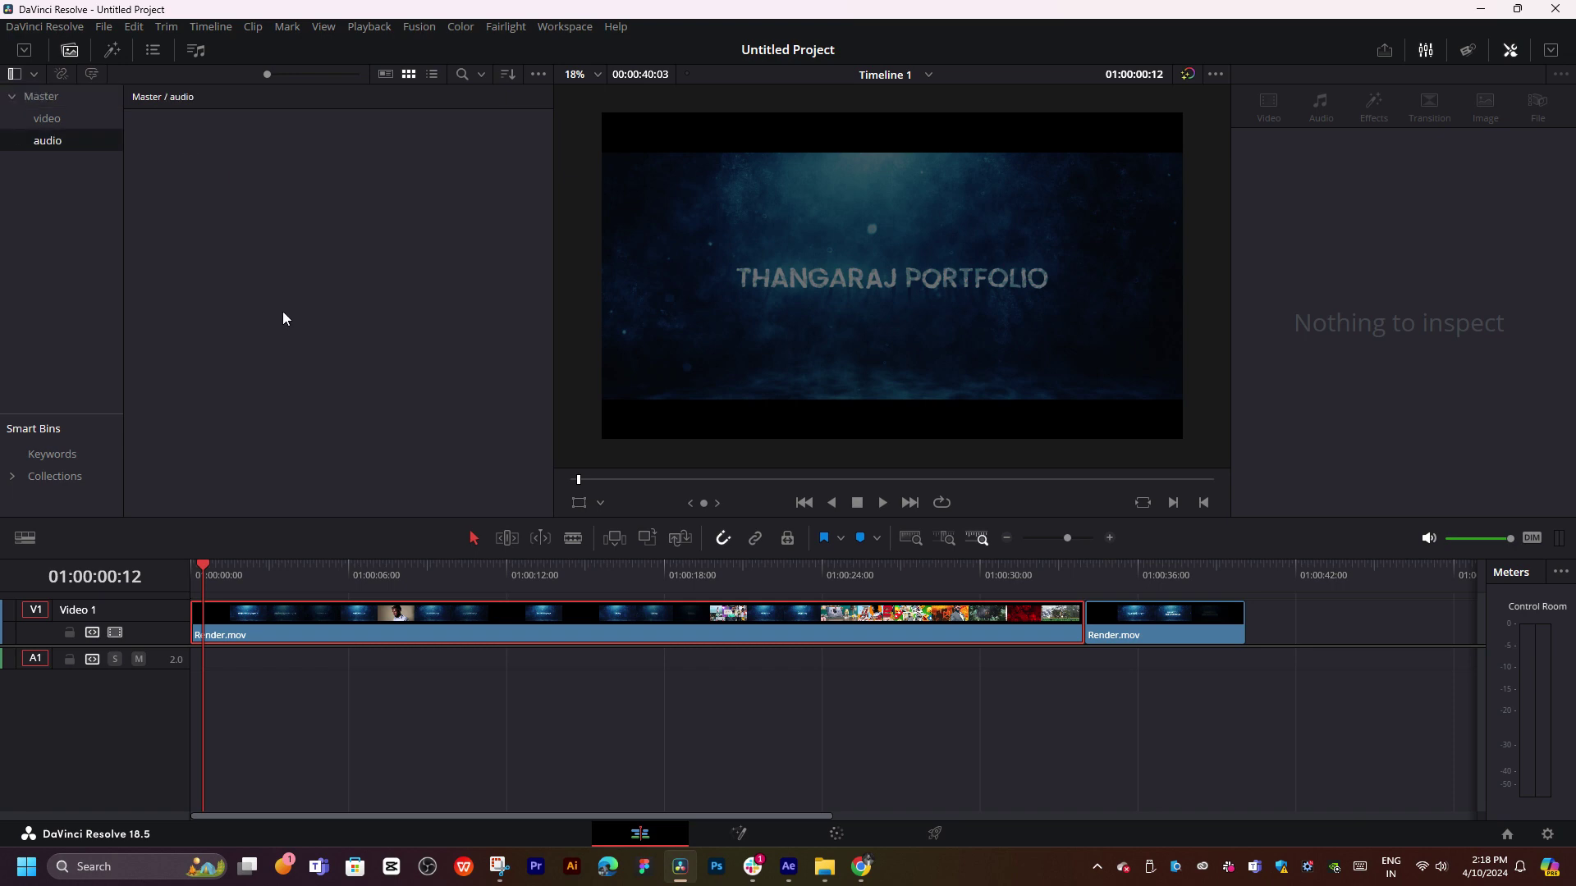
- Open the downloaded sound effects folder from Chrome and select all 15 files
mouse_move(754, 870)
click(861, 866)
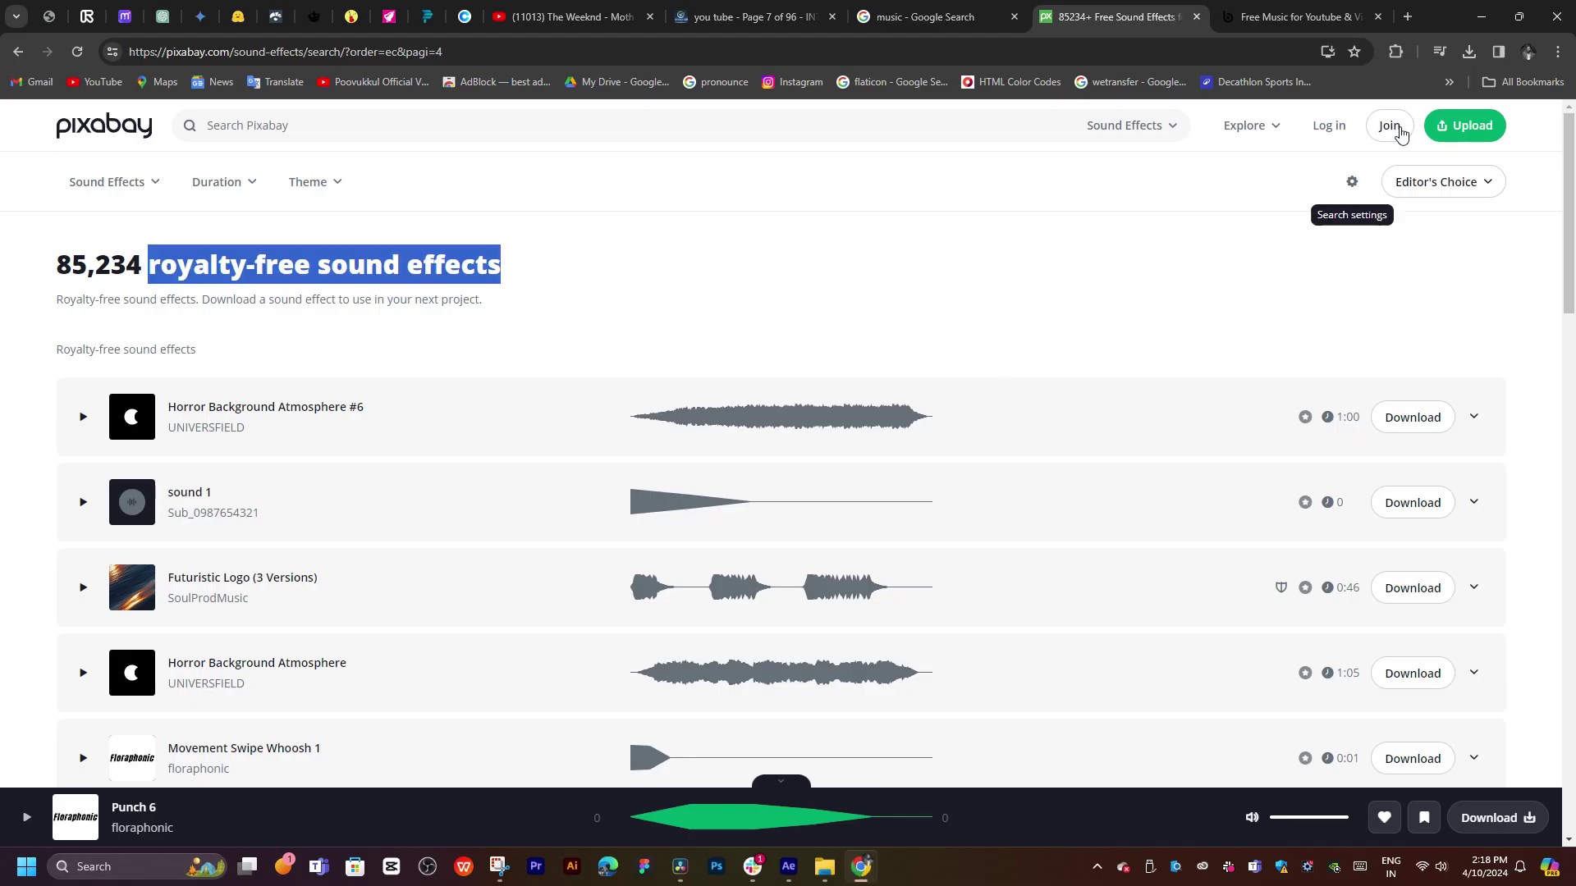
click(1468, 53)
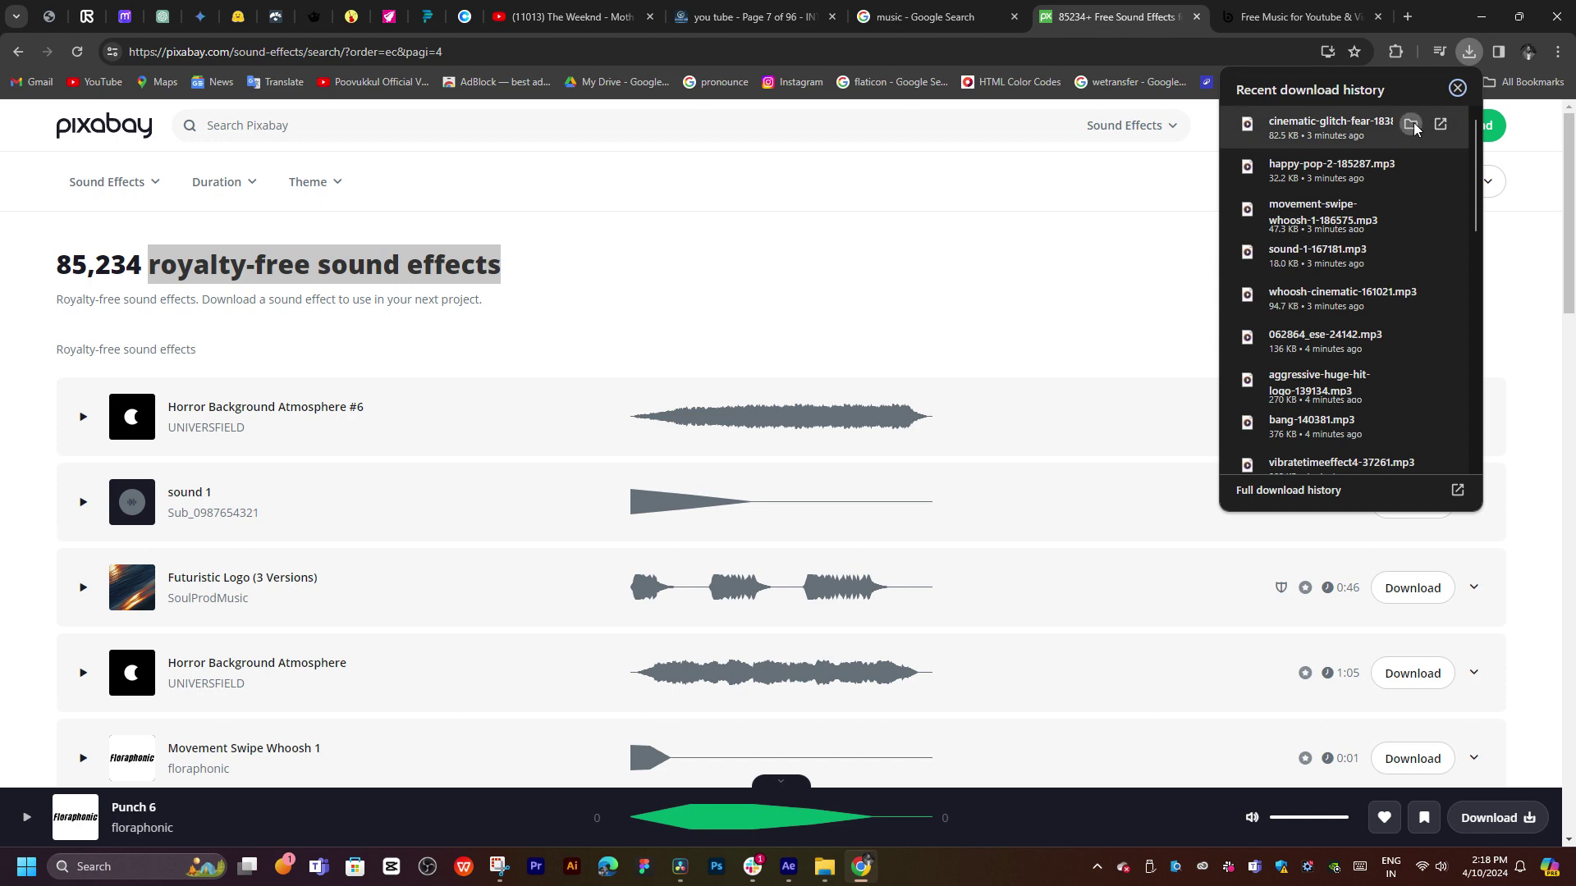
click(1415, 123)
key(ctrl+a)
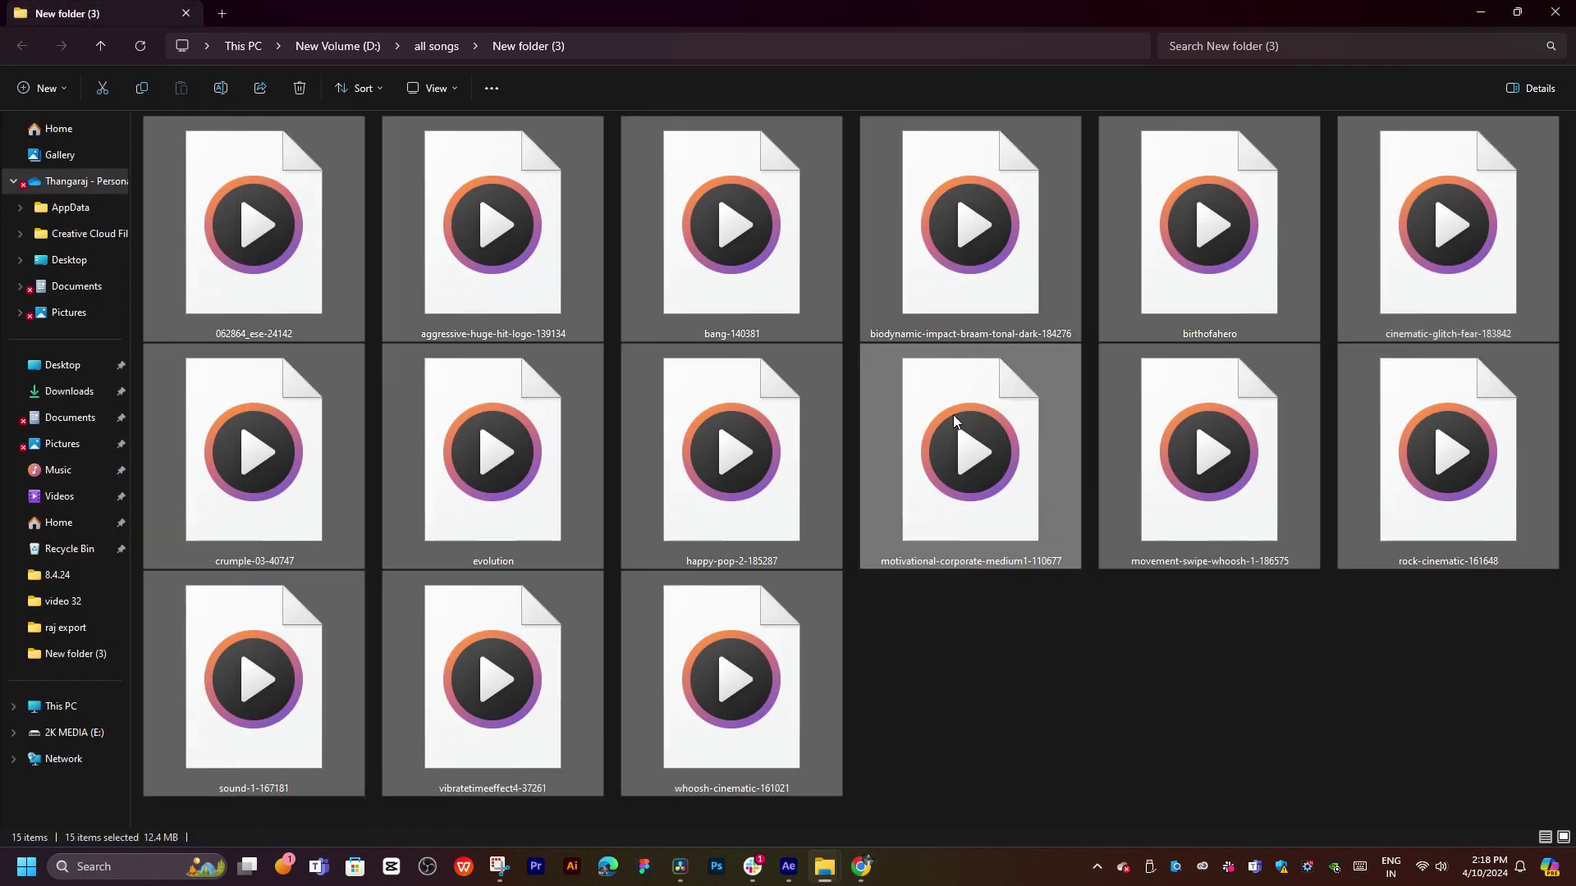
key(alt+Tab)
key(Tab)
- Import the sound files into the audio bin and audition whoosh-cinematic, evolution and motivational
drag(1449, 430, 308, 292)
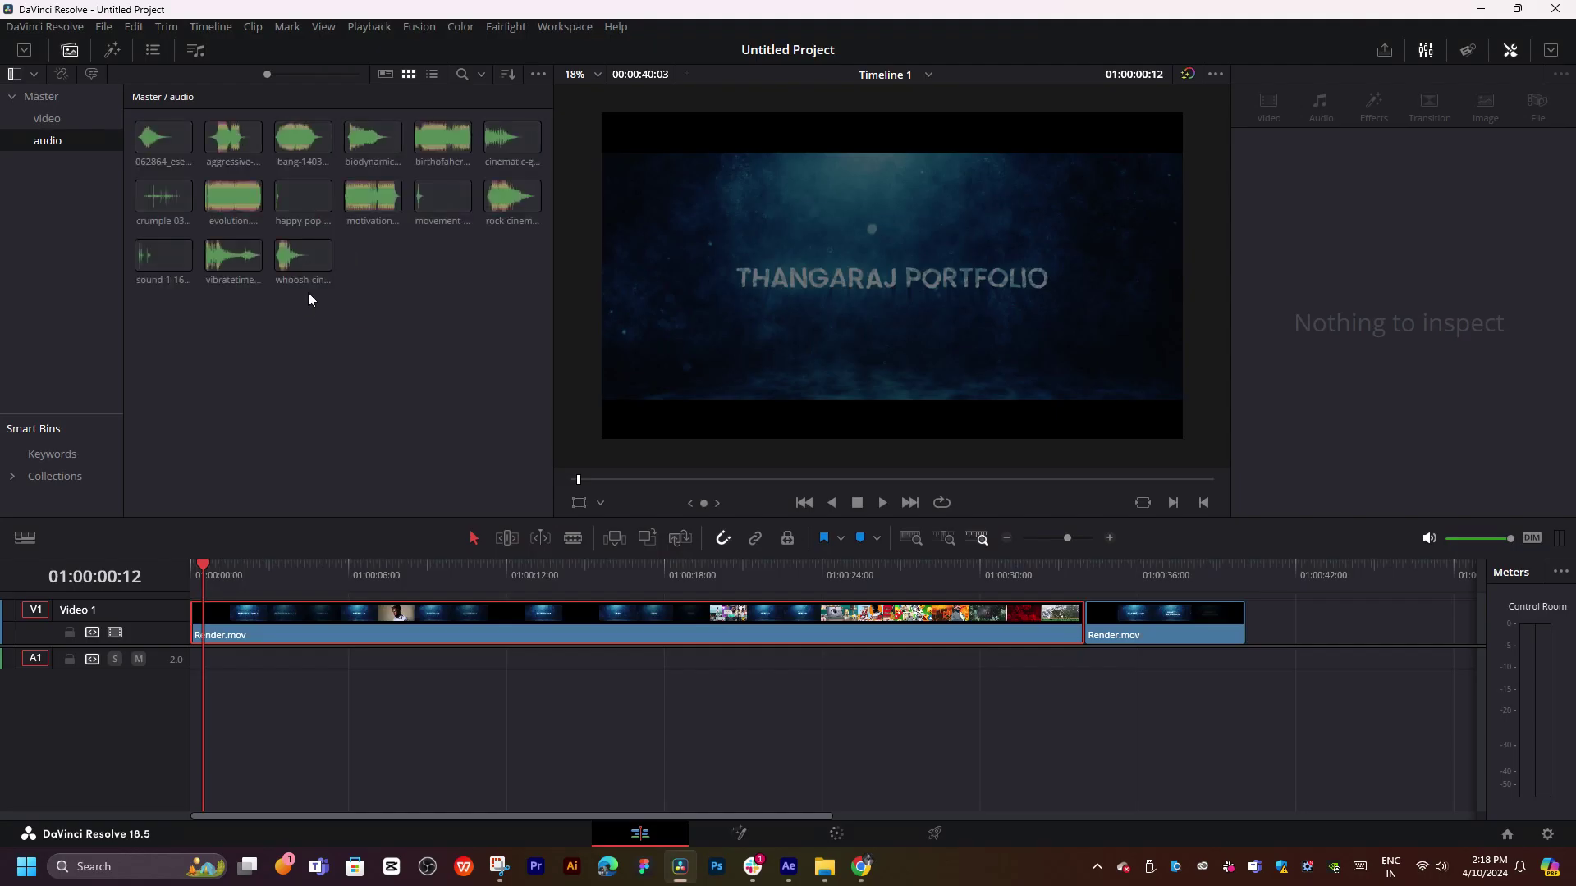
click(277, 271)
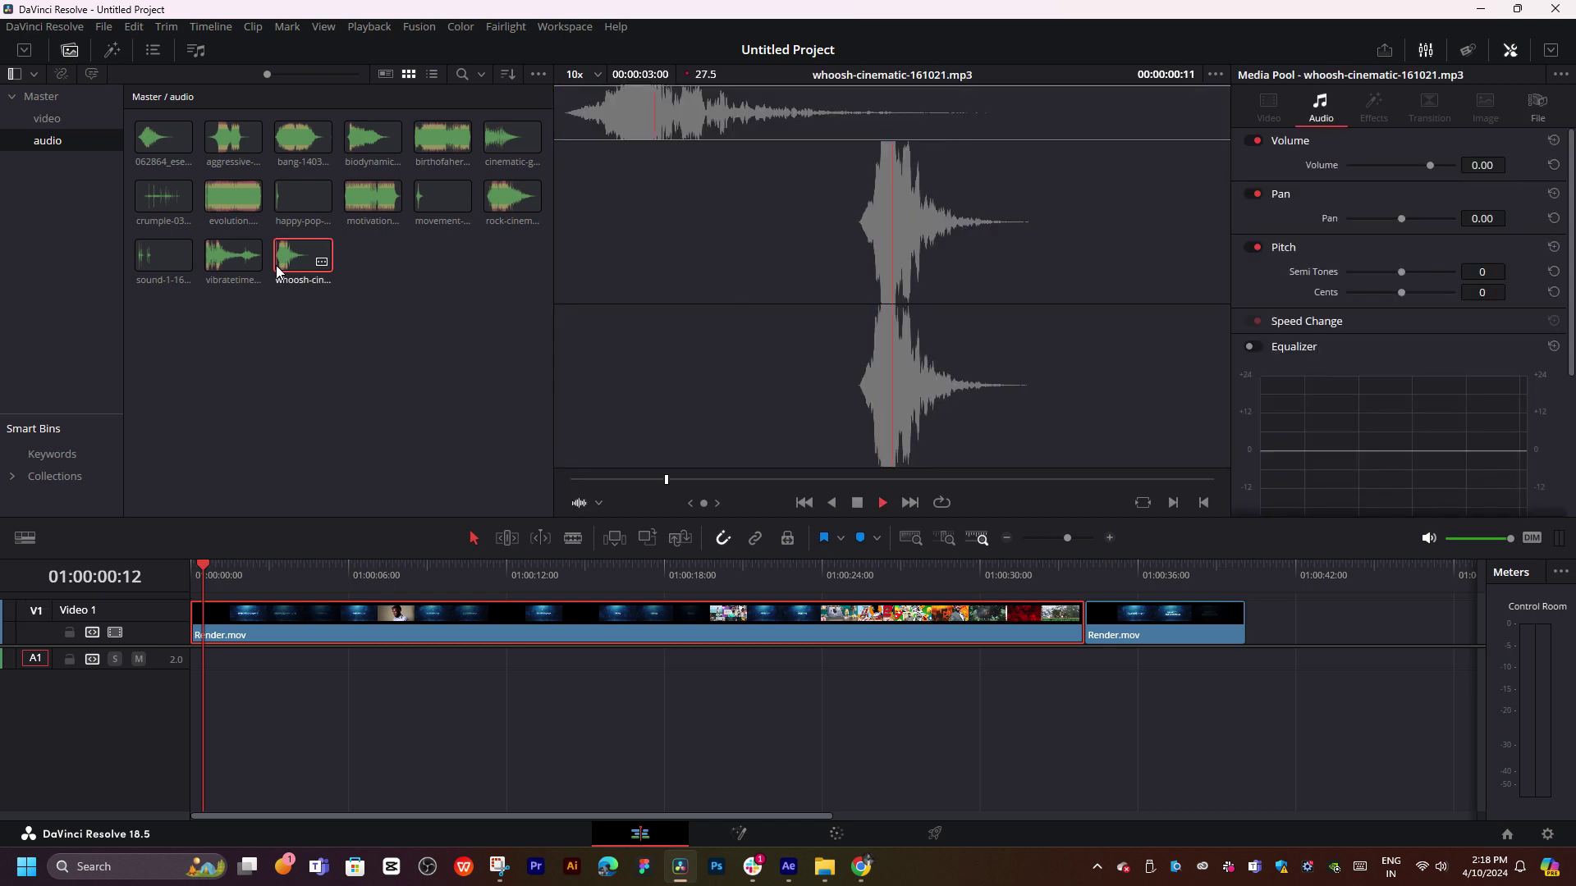
click(233, 197)
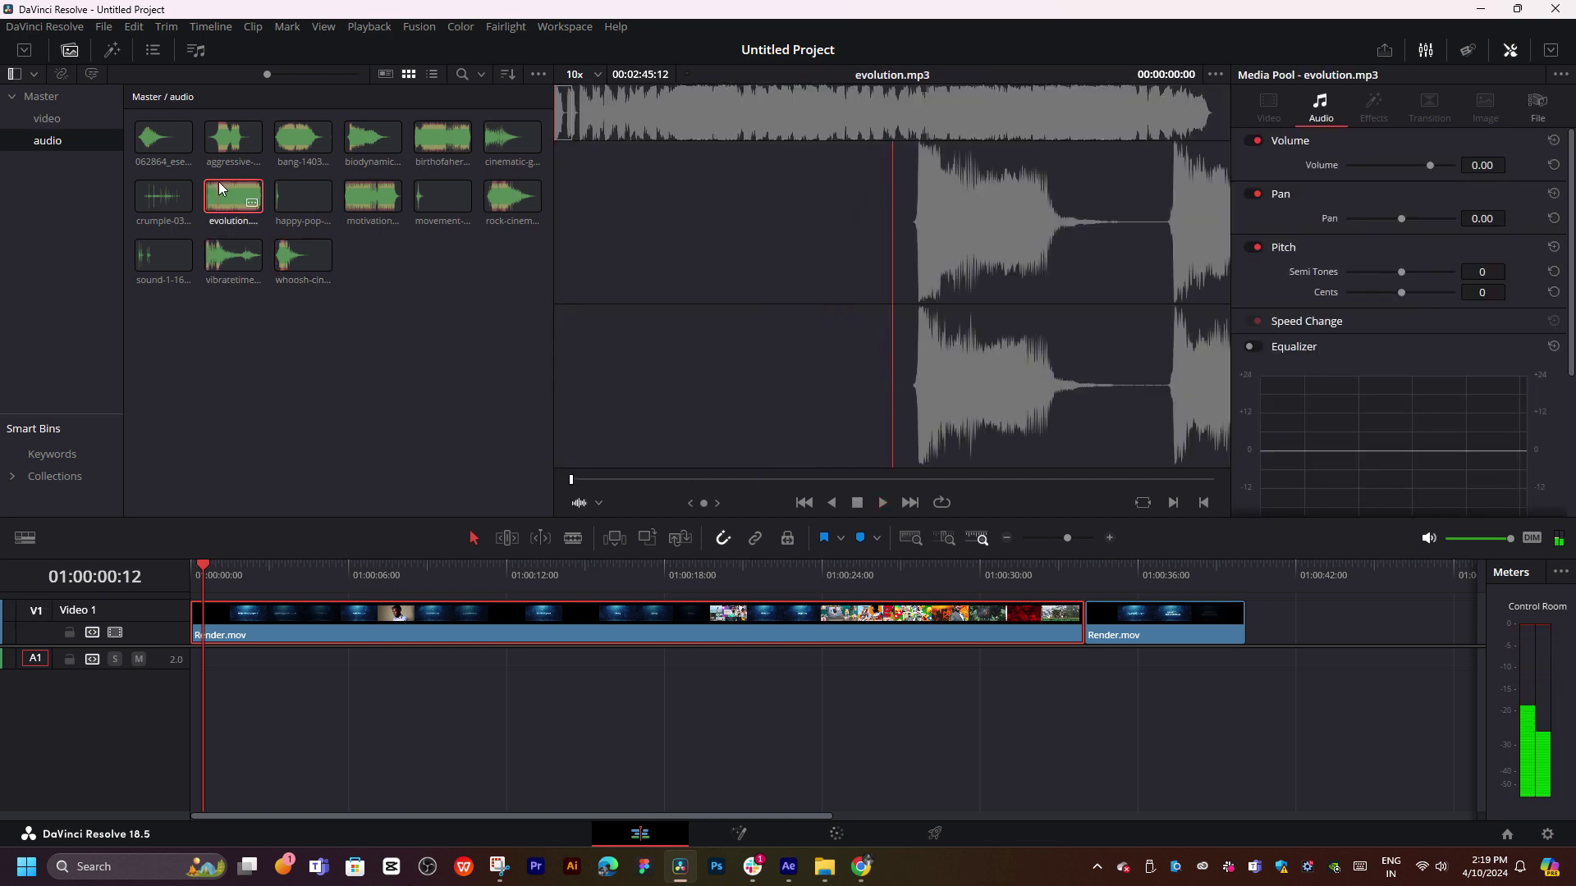
key(space)
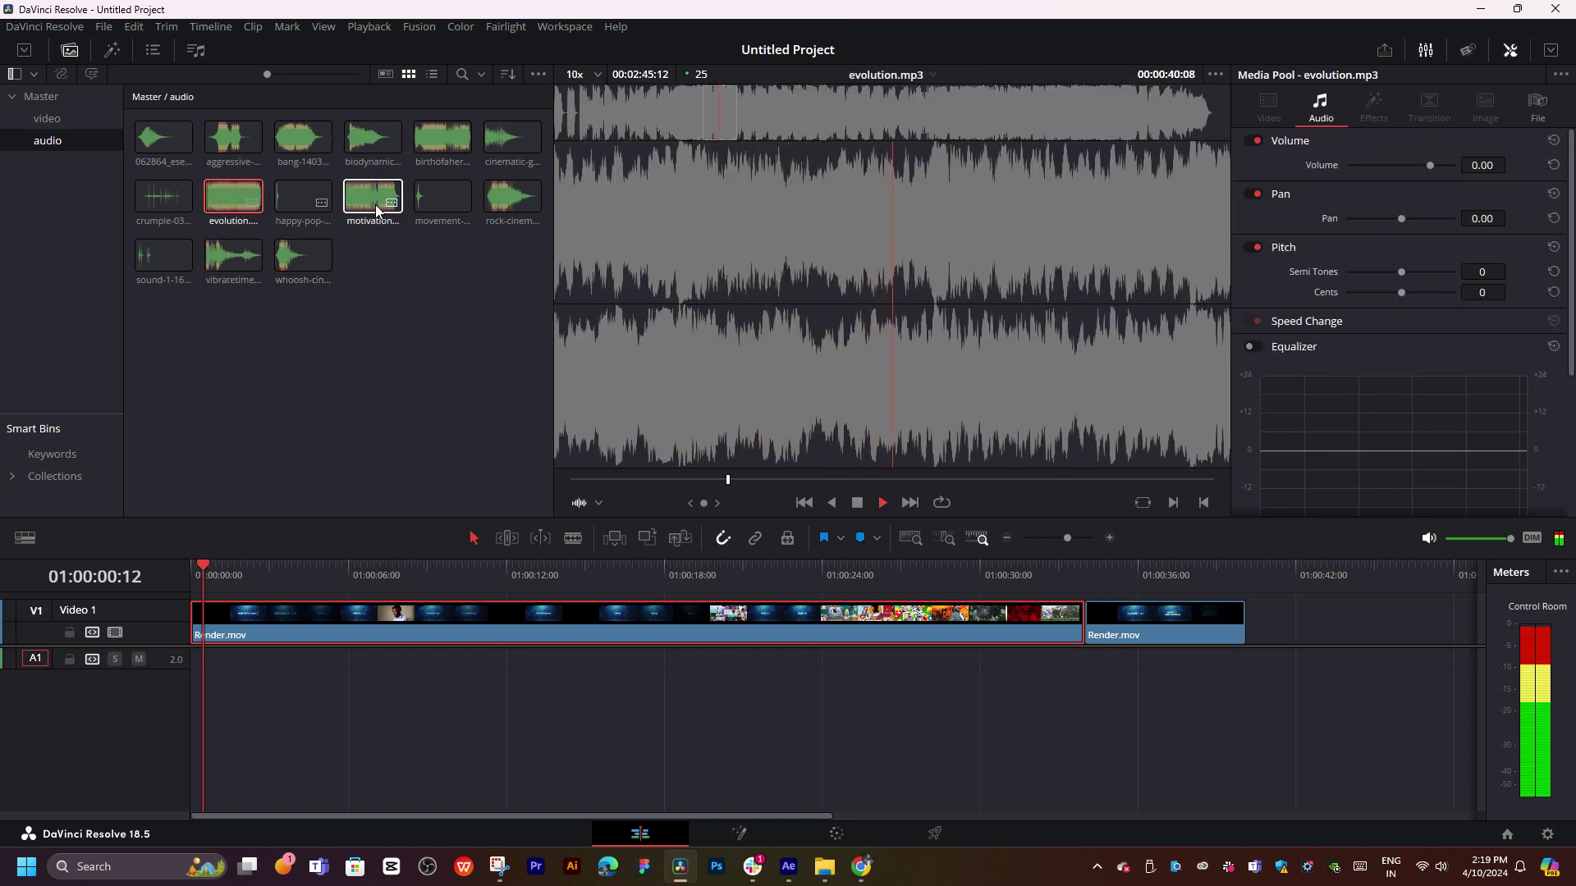
click(369, 205)
key(space)
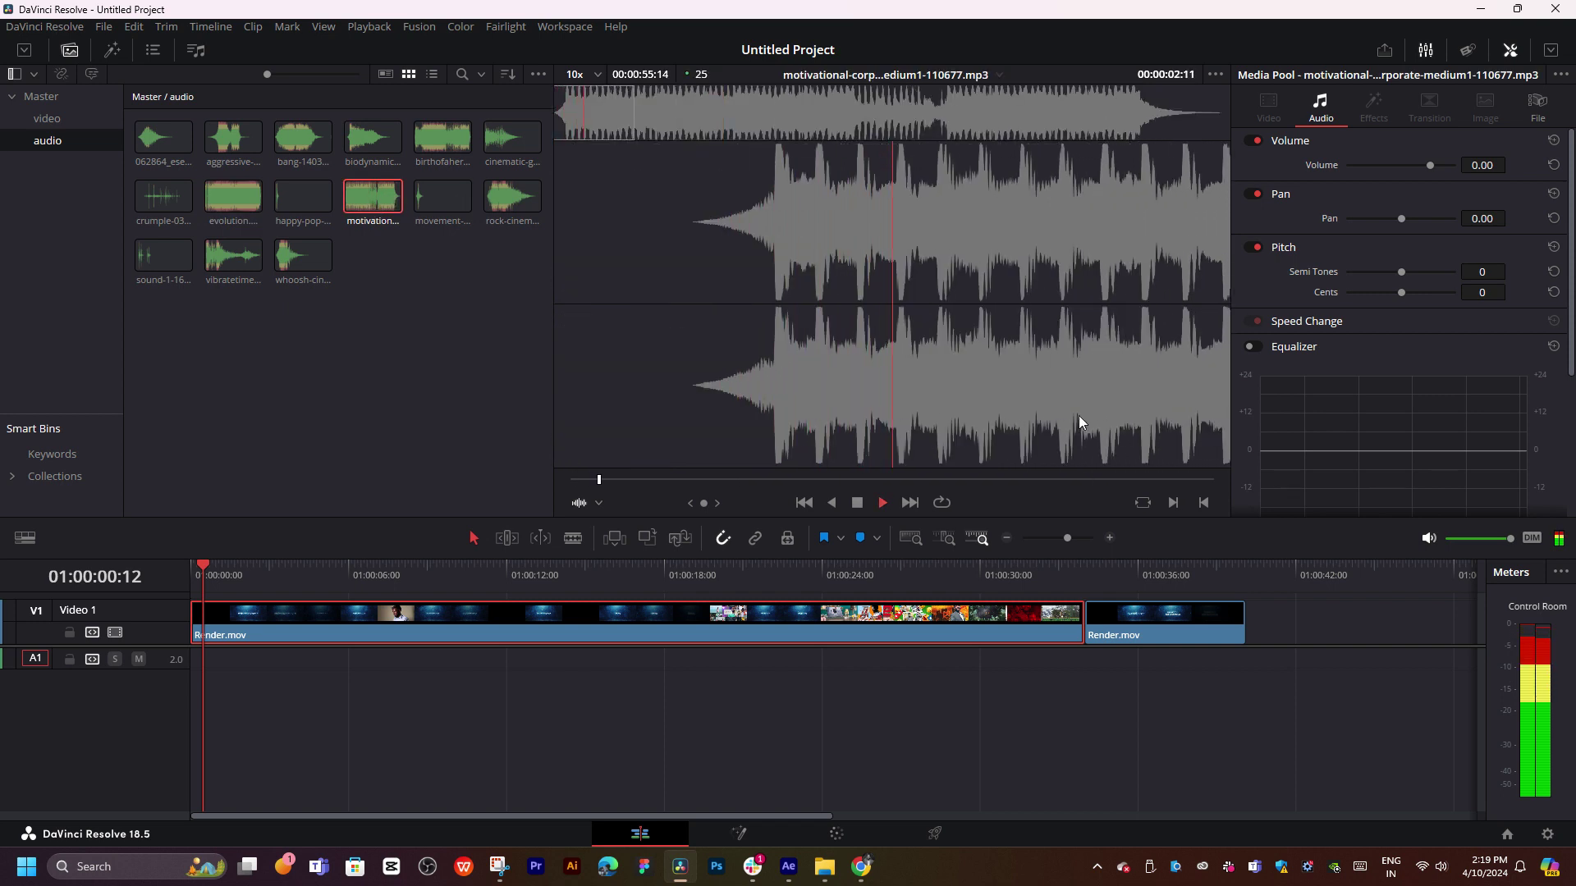
click(949, 482)
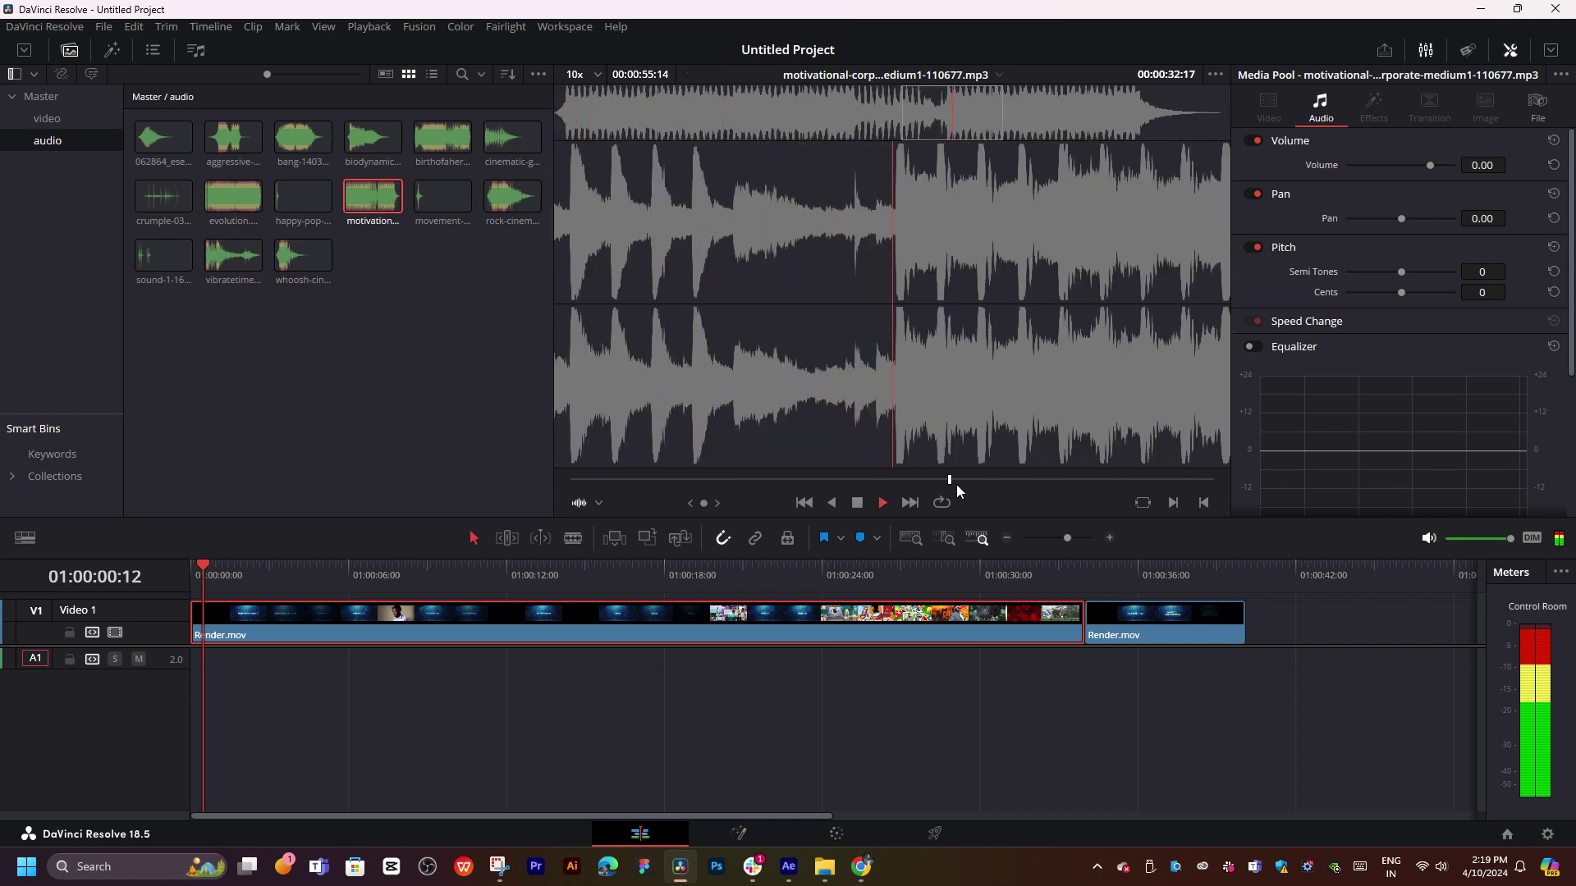
- Audition birthofahero and the bang effect, then place birthofahero.mp3 on track A1
click(431, 144)
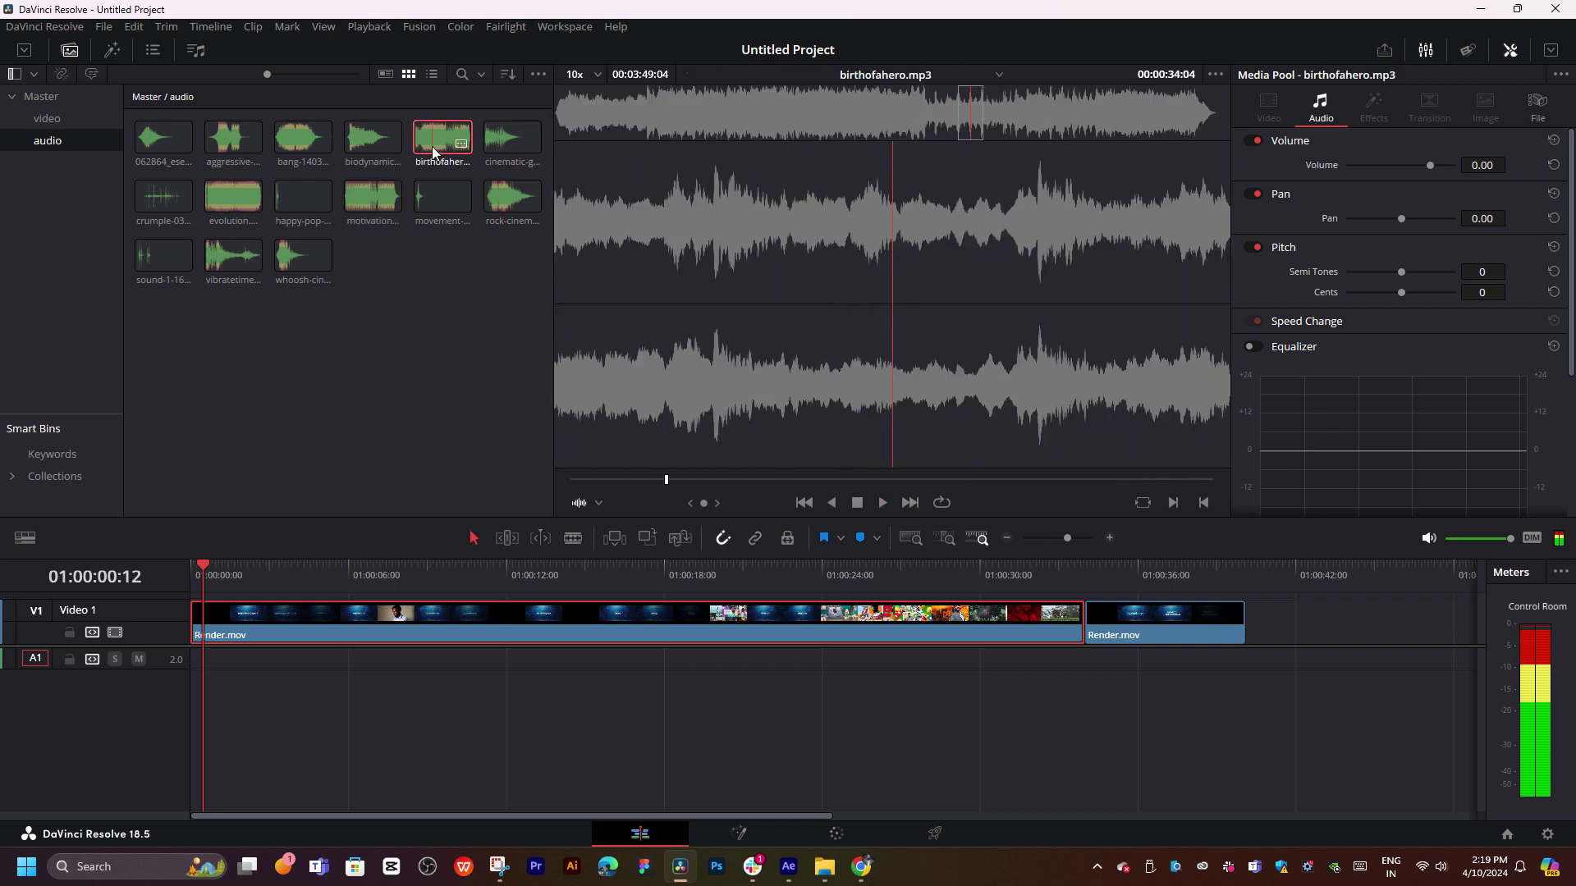
click(718, 479)
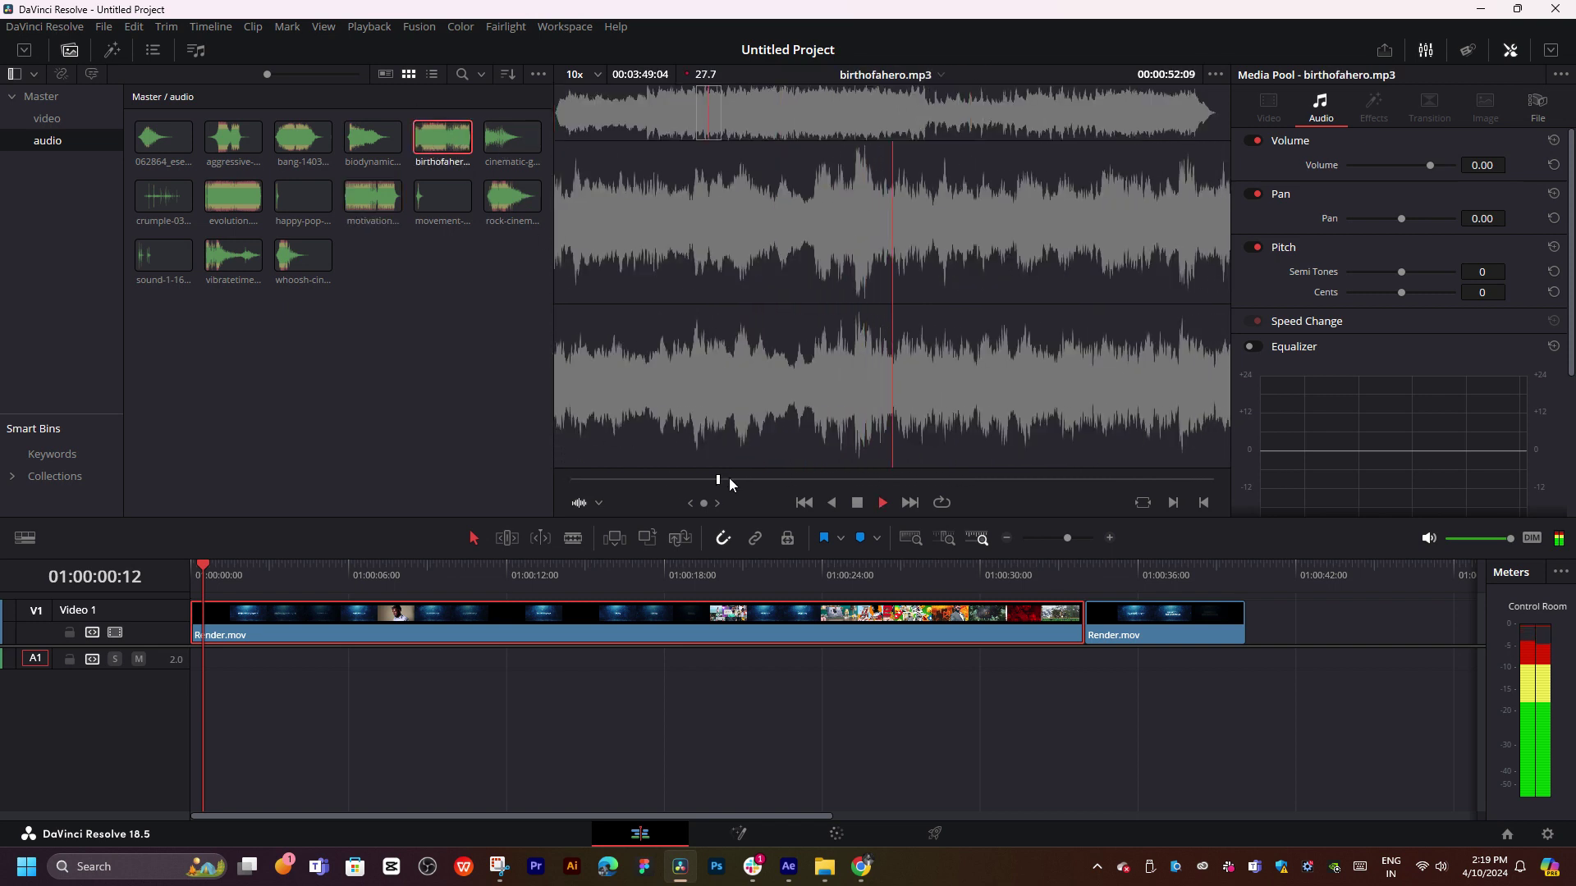
click(297, 146)
key(space)
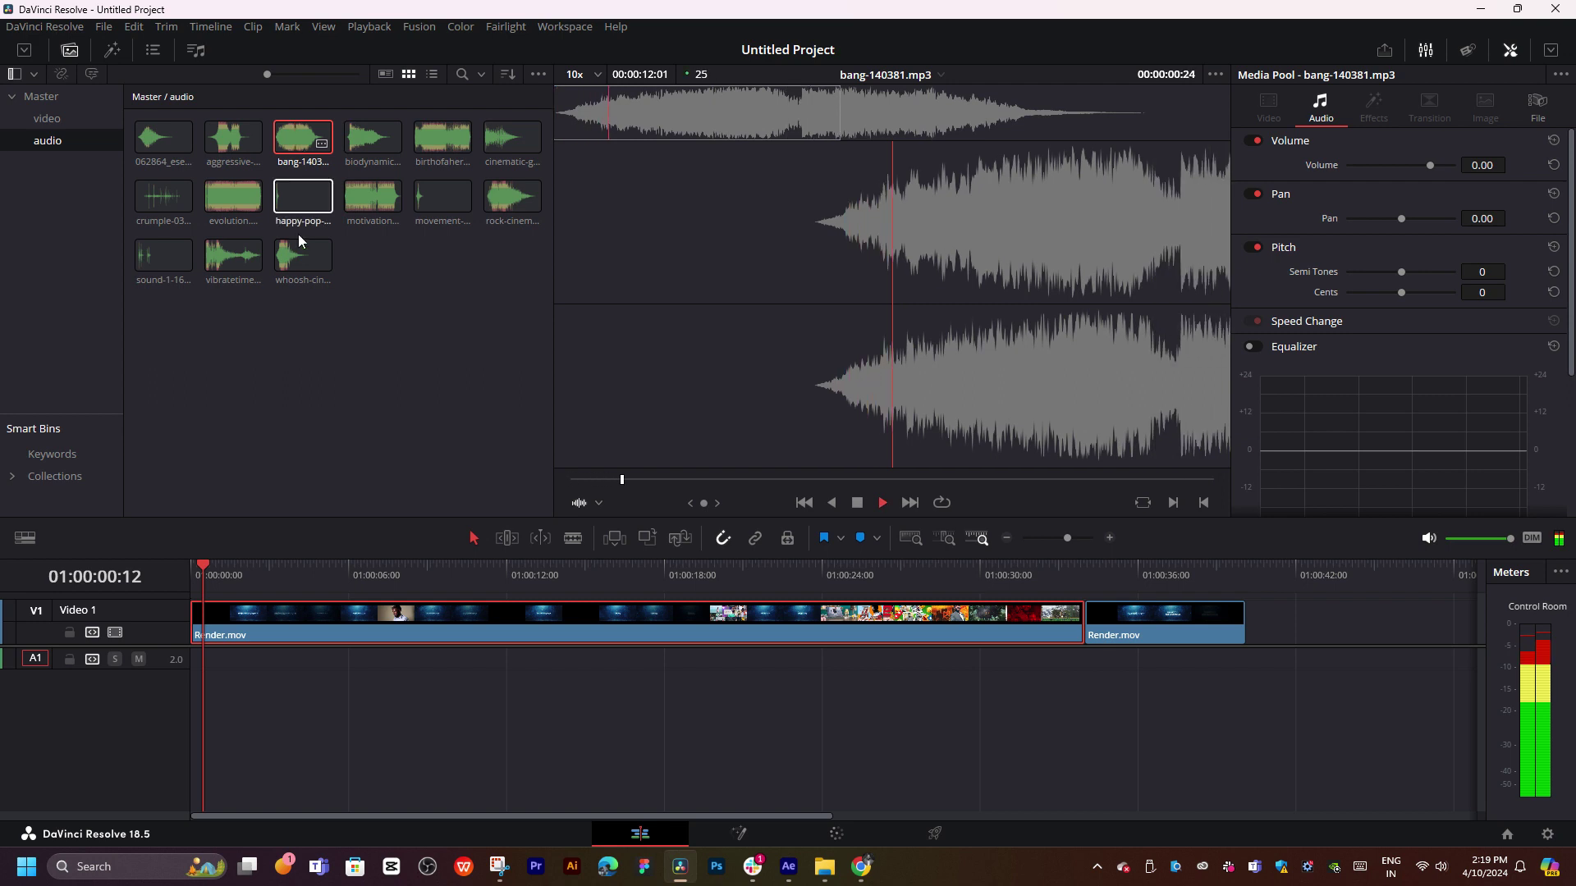
click(442, 137)
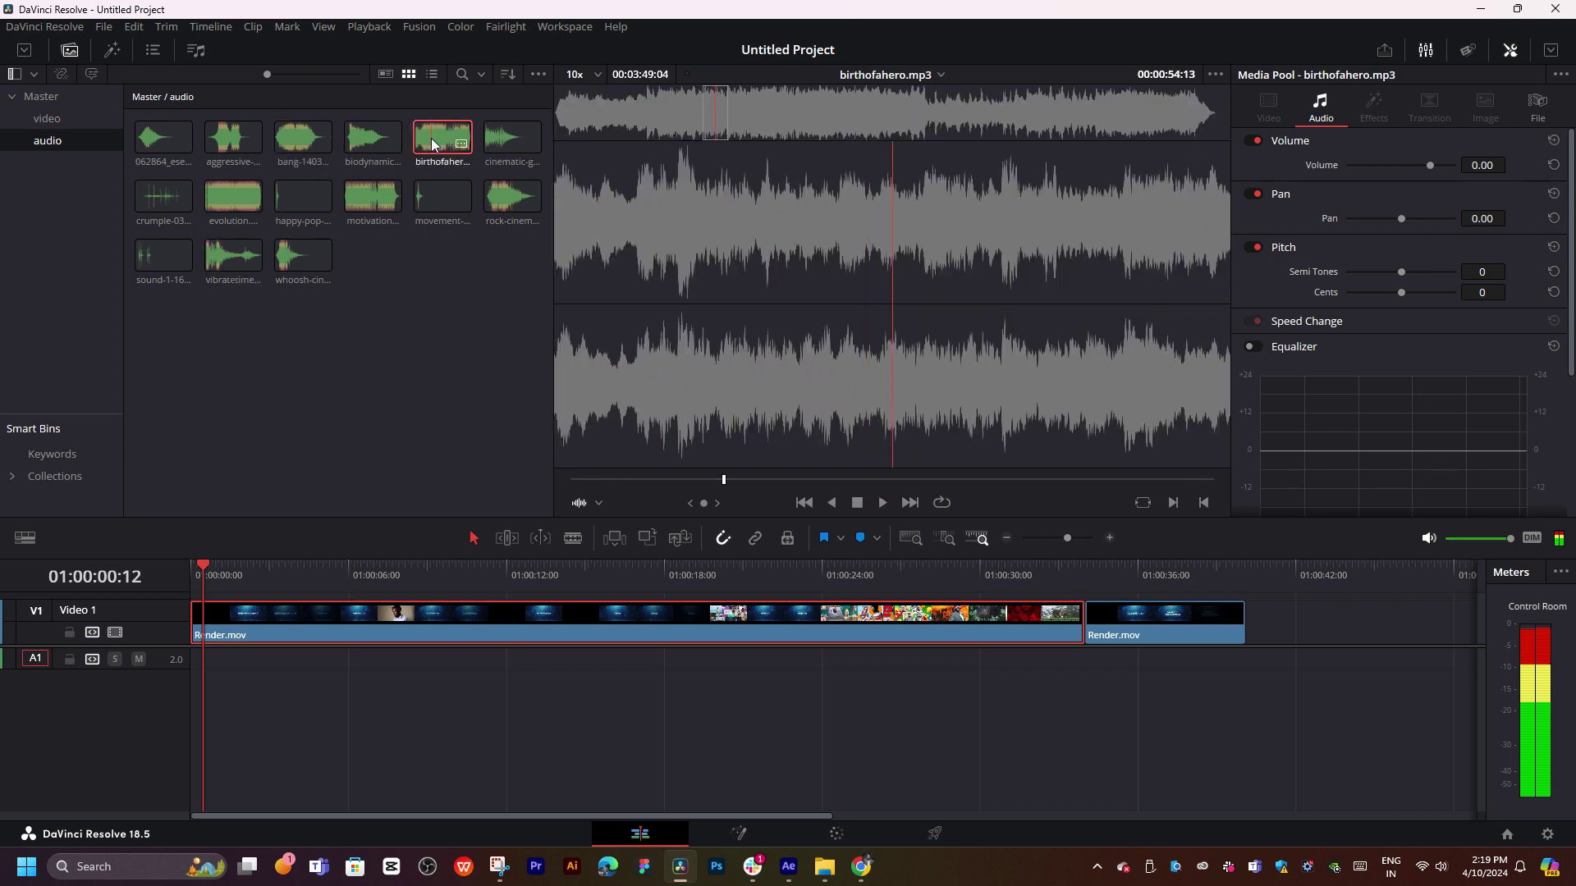
drag(960, 489, 1119, 481)
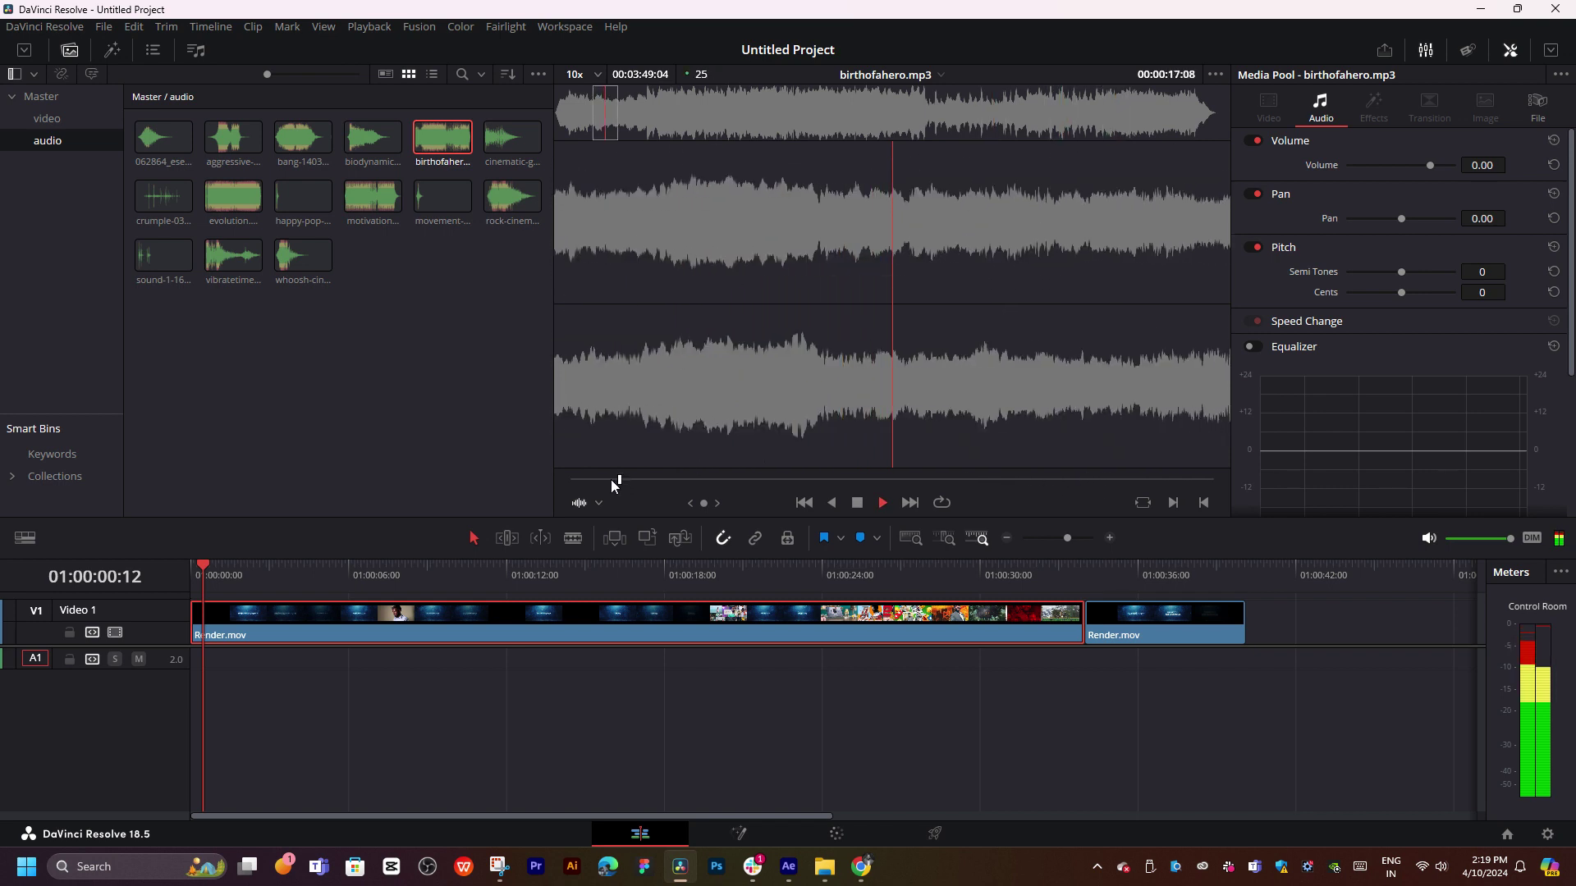
mouse_move(619, 479)
mouse_down()
mouse_move(587, 481)
mouse_move(406, 695)
mouse_up()
key(space)
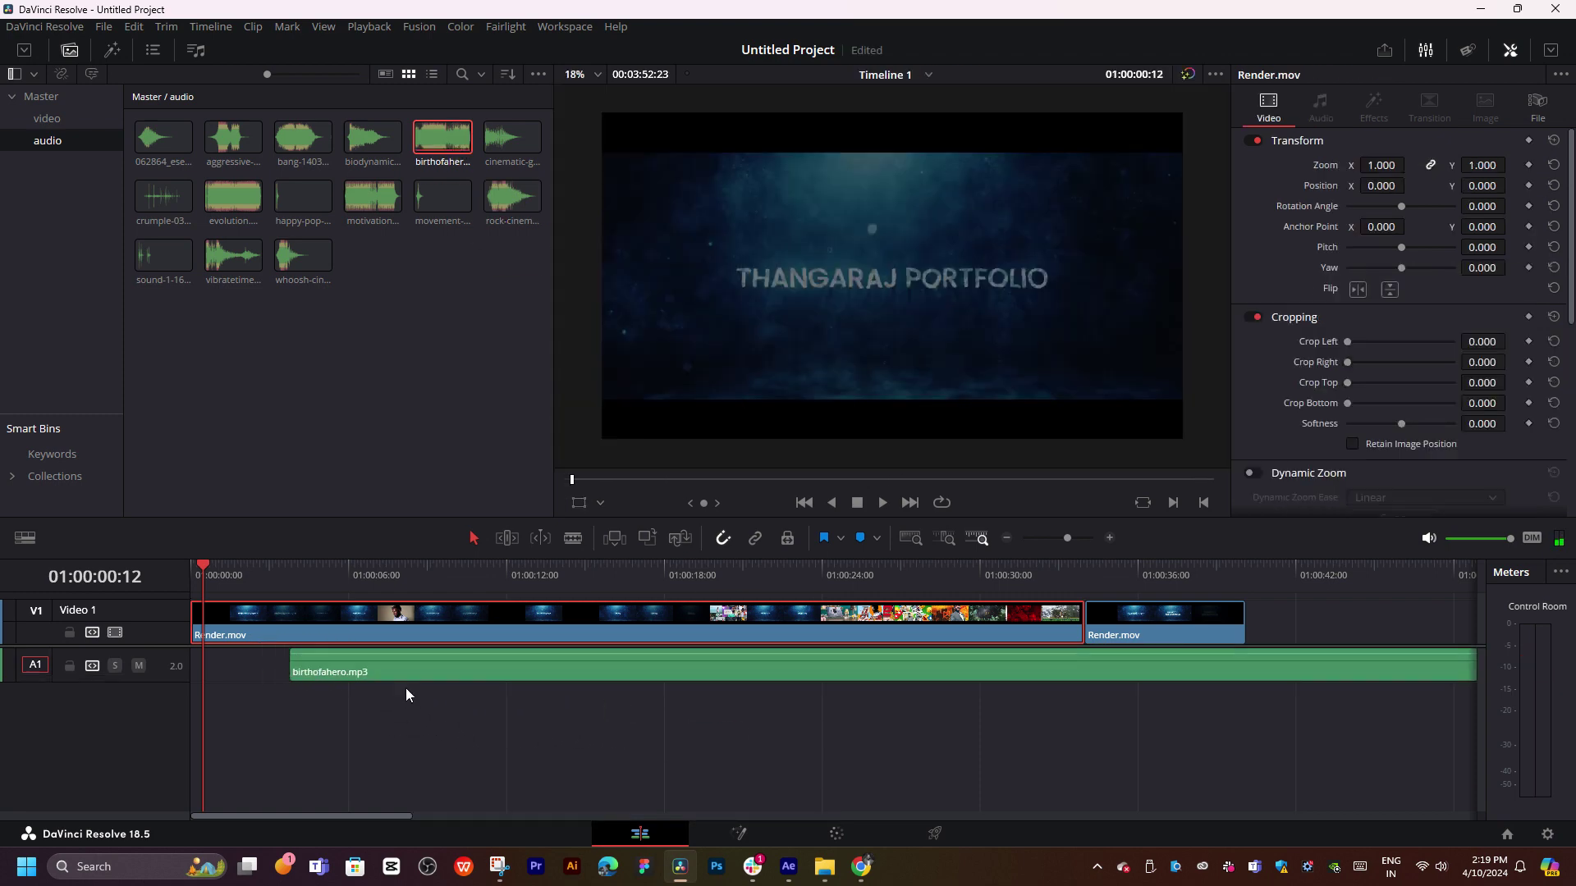
- Move the music clip to the timeline start, zoom out, and listen around 2:25–2:57
drag(602, 693, 378, 686)
key(space)
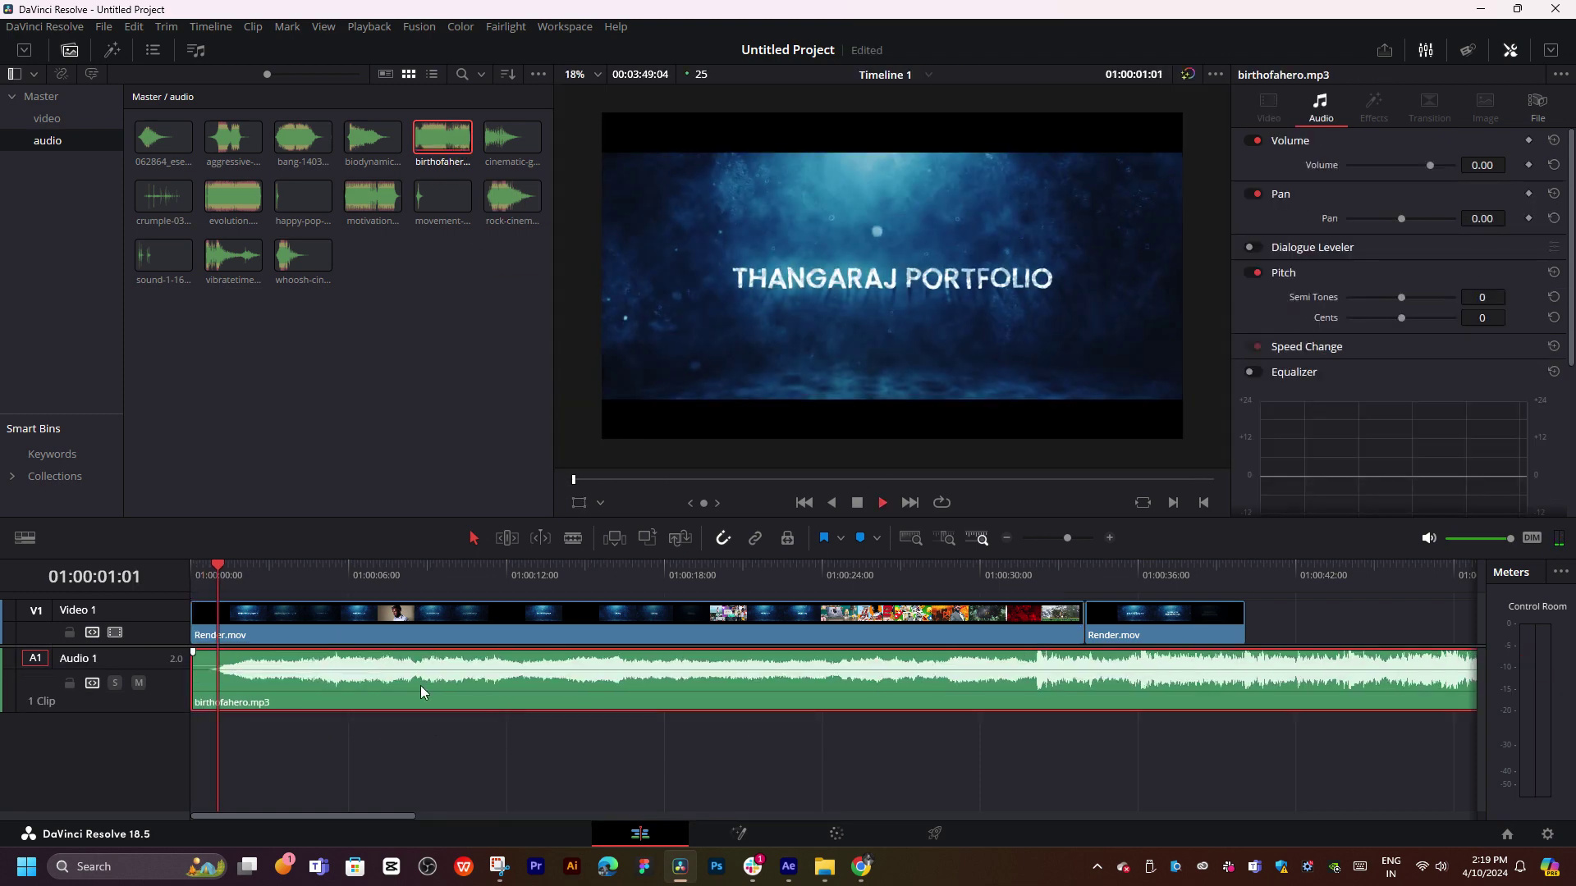
key(ctrl+minus)
key(ctrl+minus)
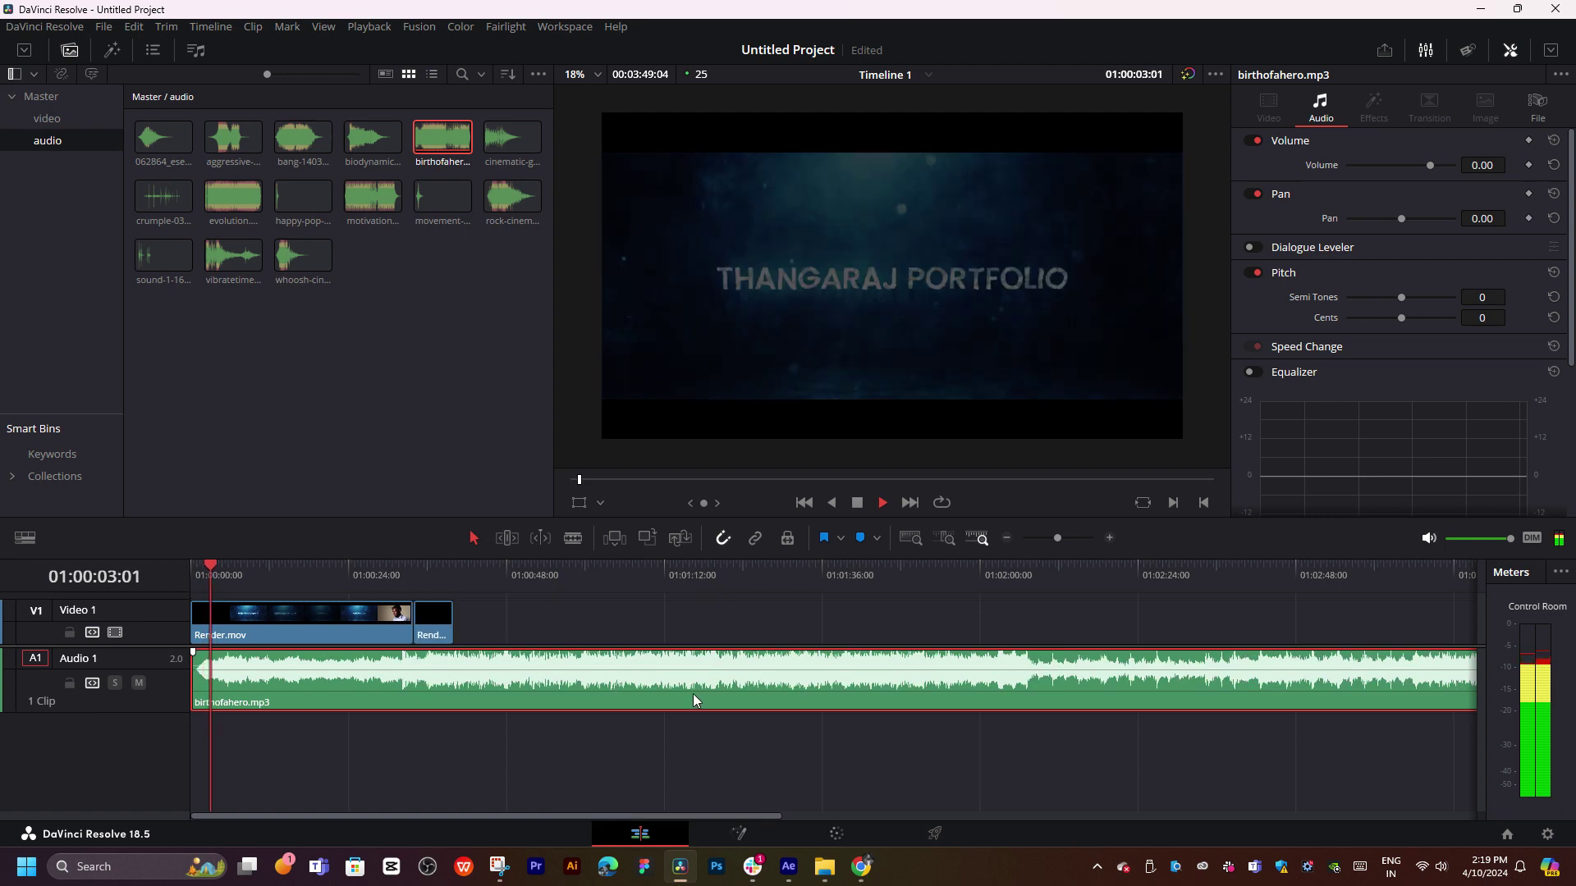
key(ctrl+minus)
click(821, 627)
click(975, 573)
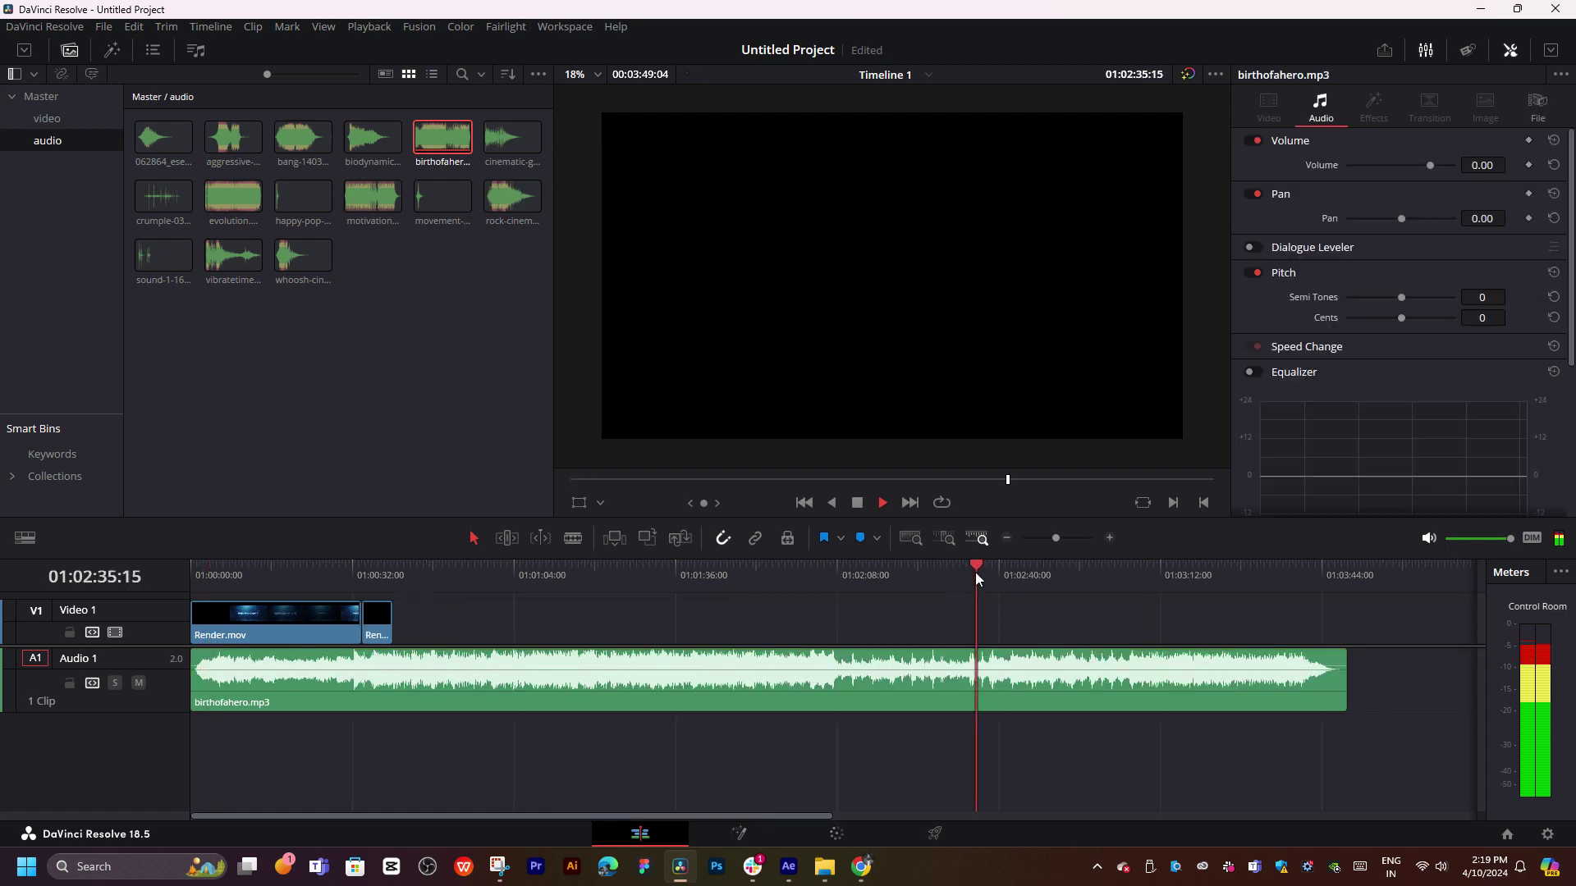
drag(988, 574, 1006, 573)
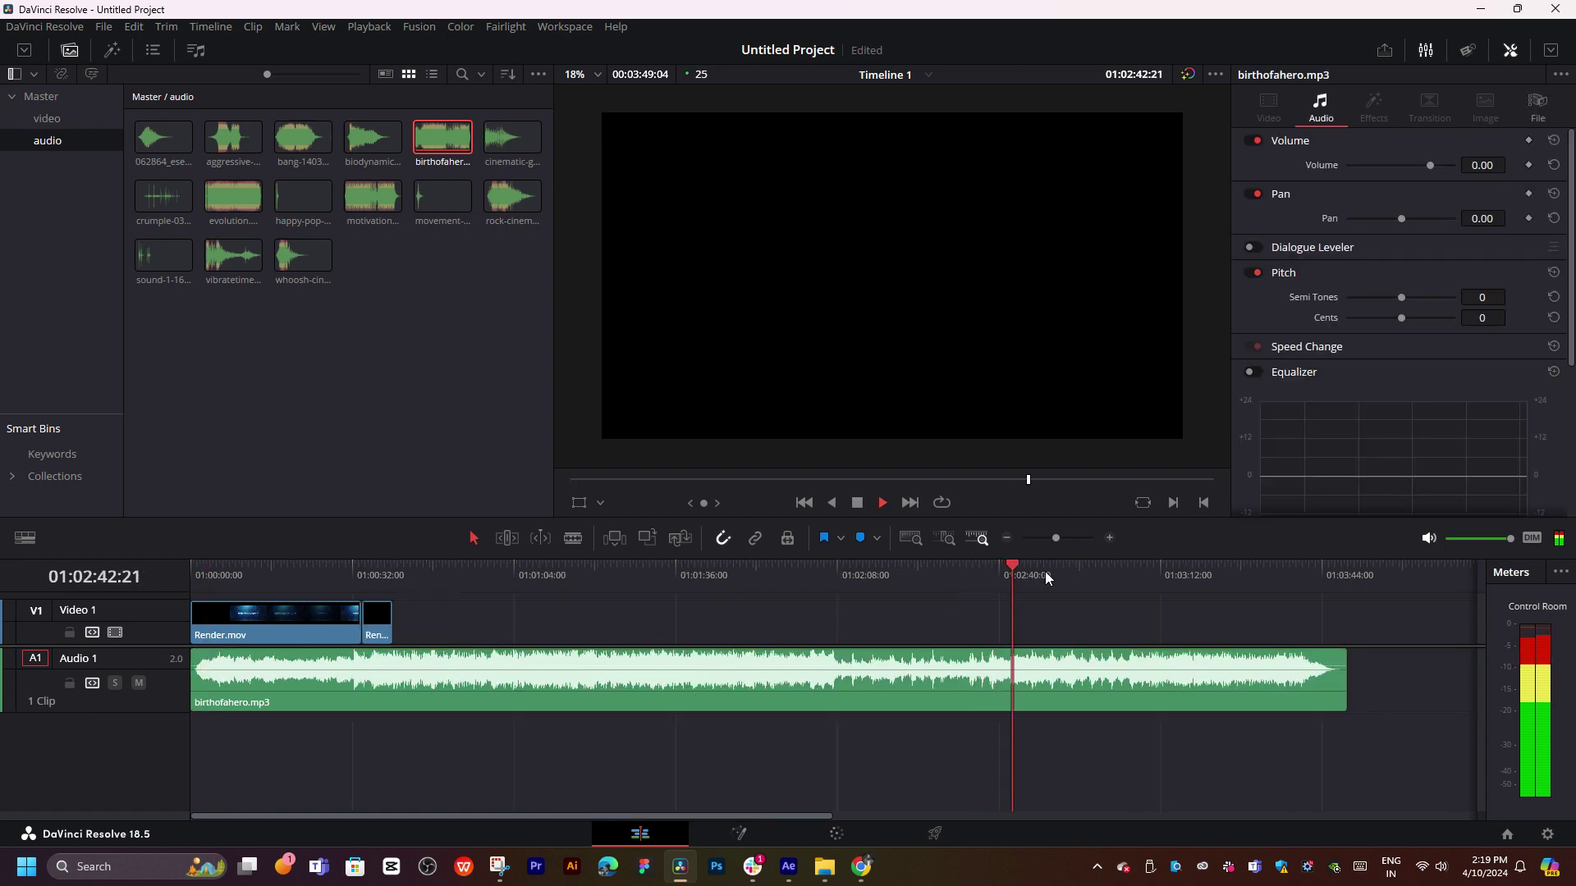
click(1045, 573)
click(1087, 573)
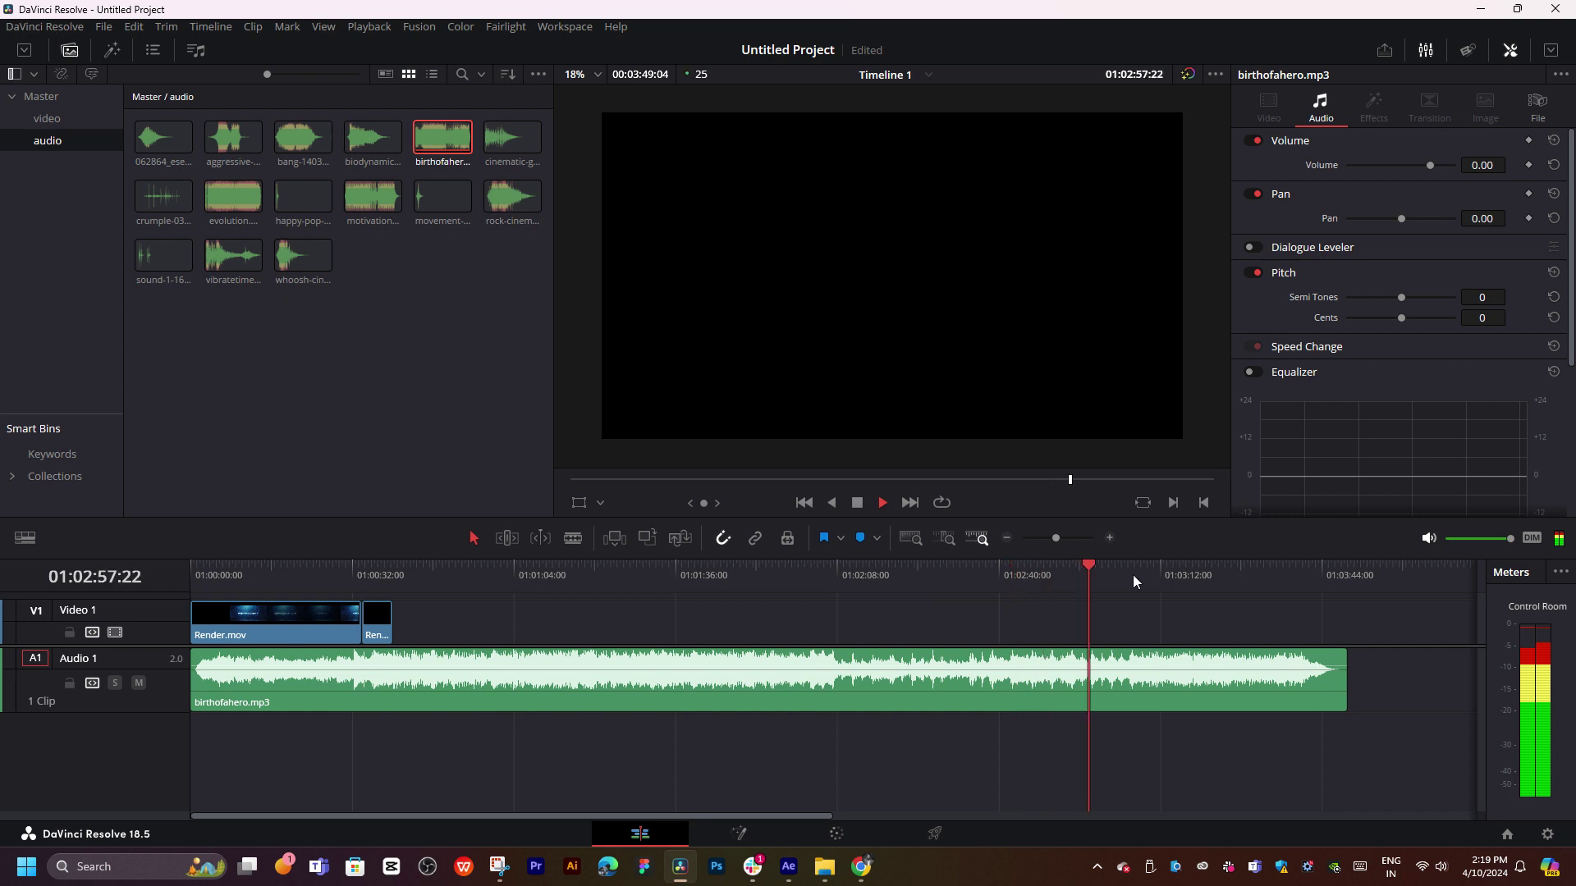
click(928, 574)
click(918, 581)
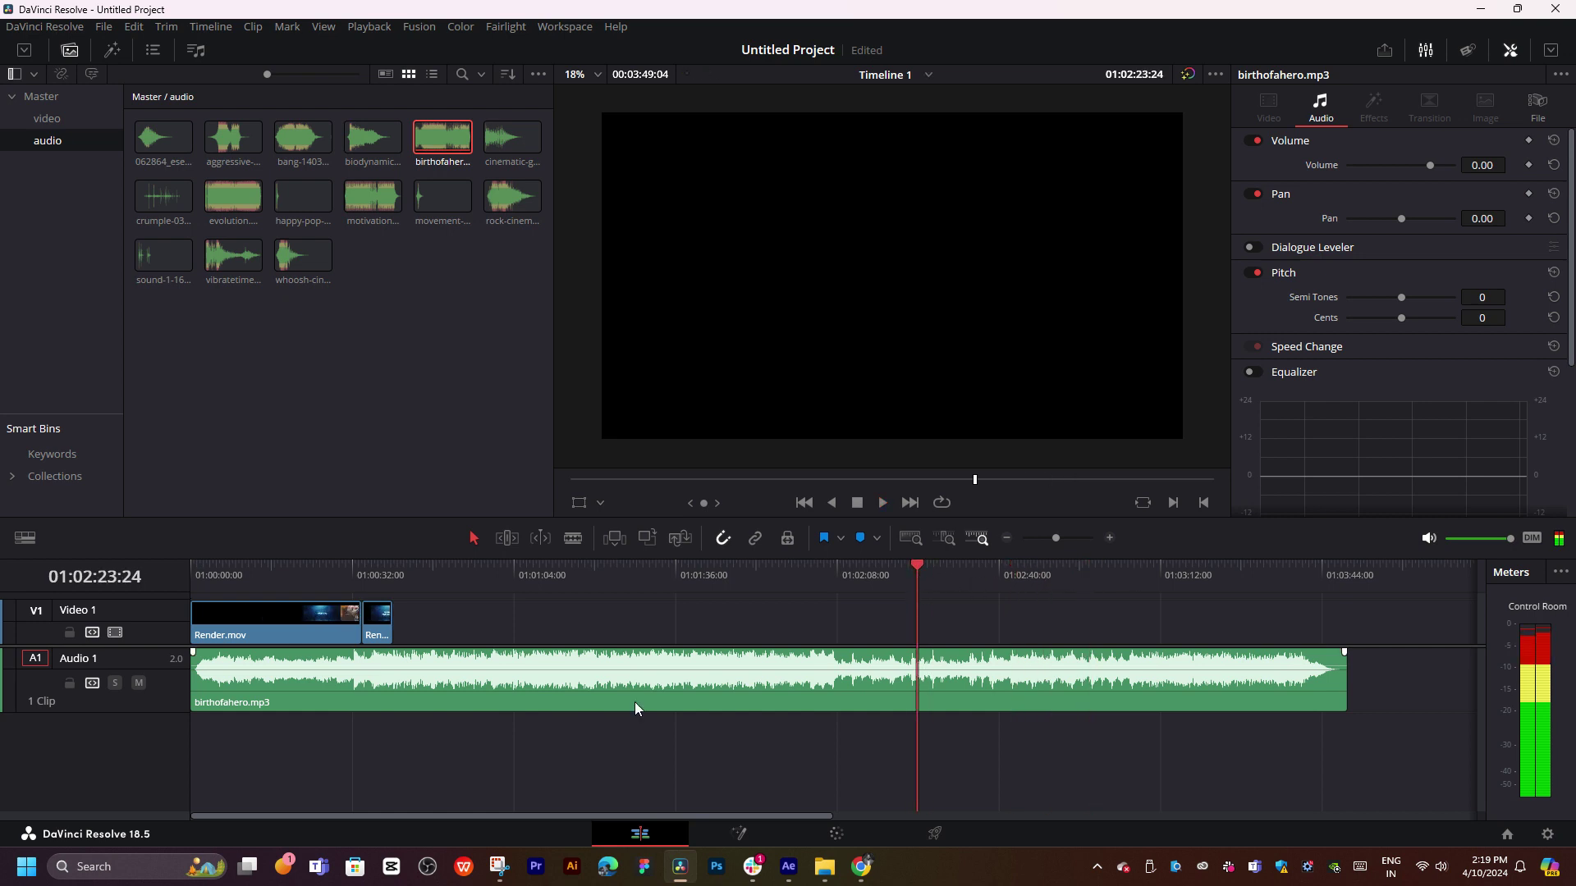
- Audition the music at several points, stopping at about 31 seconds
click(461, 574)
key(space)
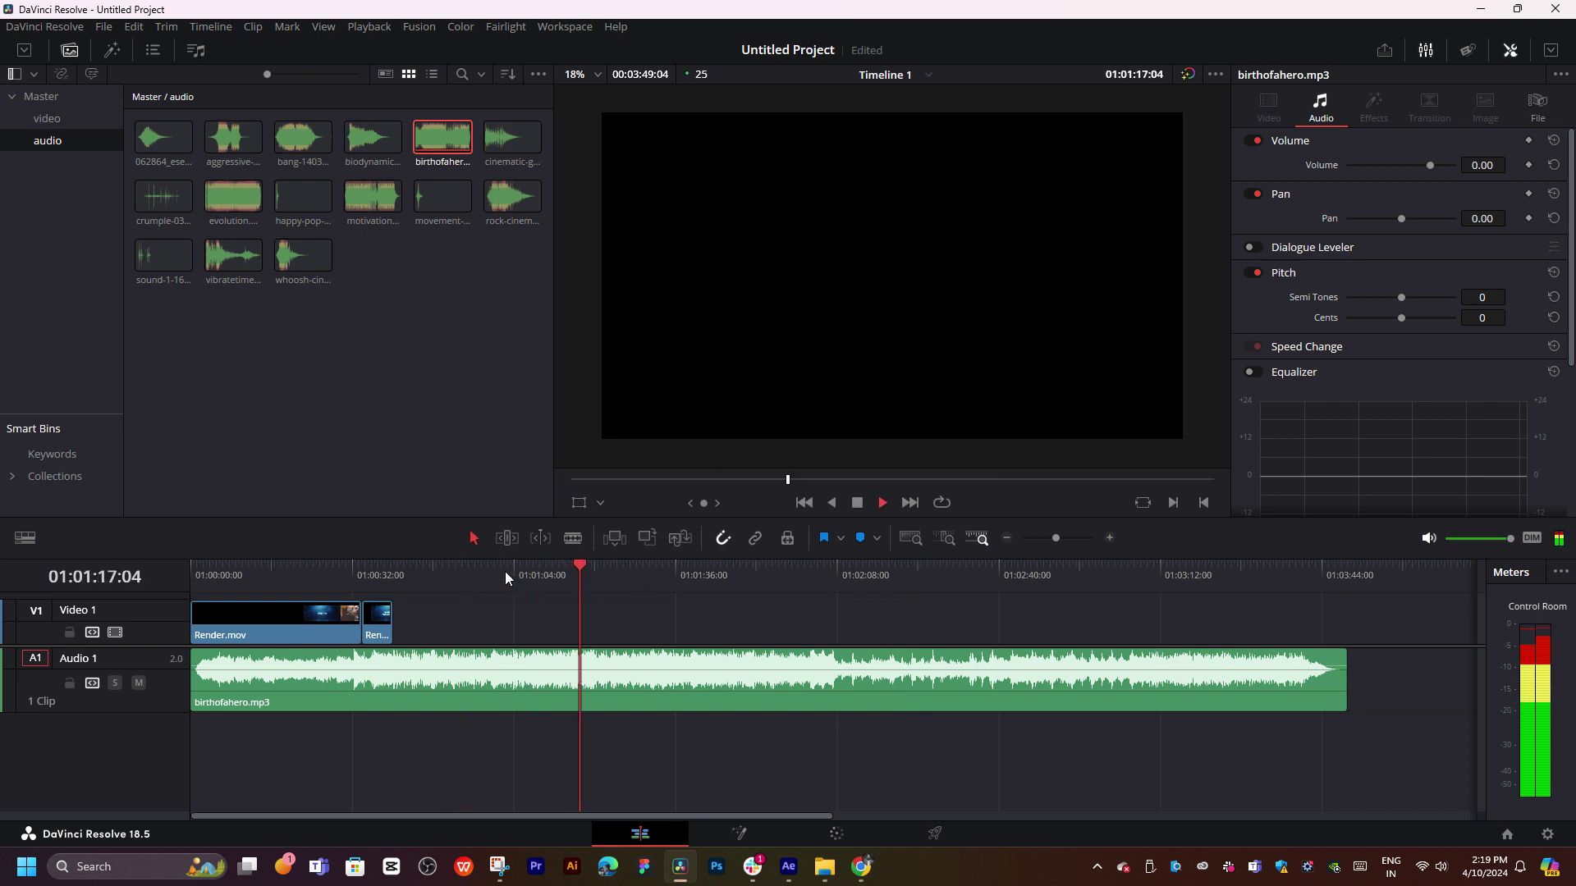
click(1144, 578)
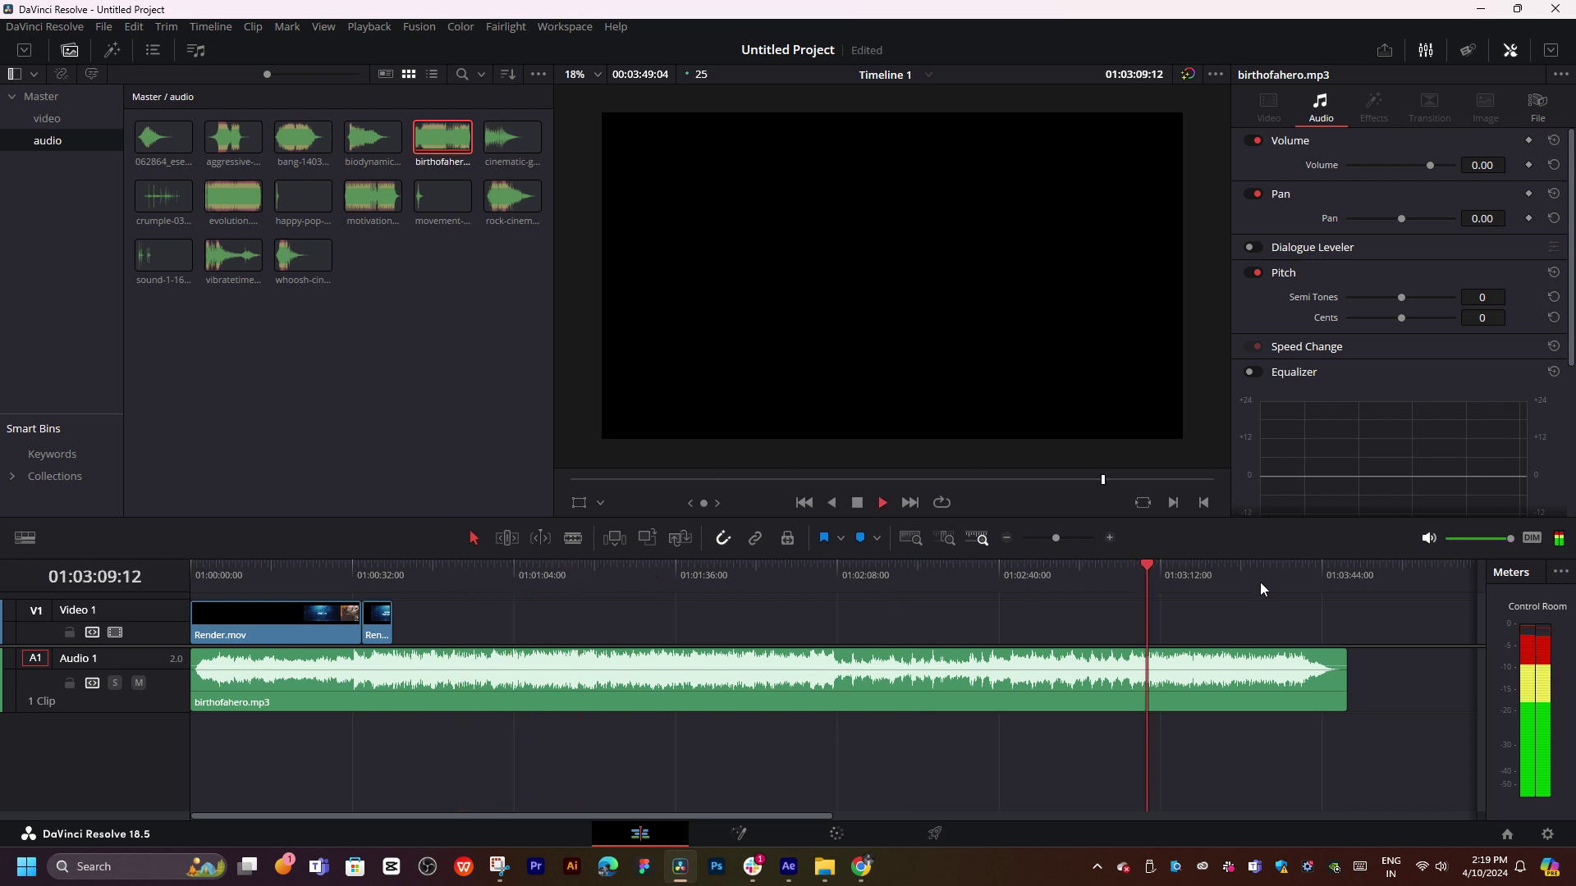
click(1259, 583)
click(1176, 576)
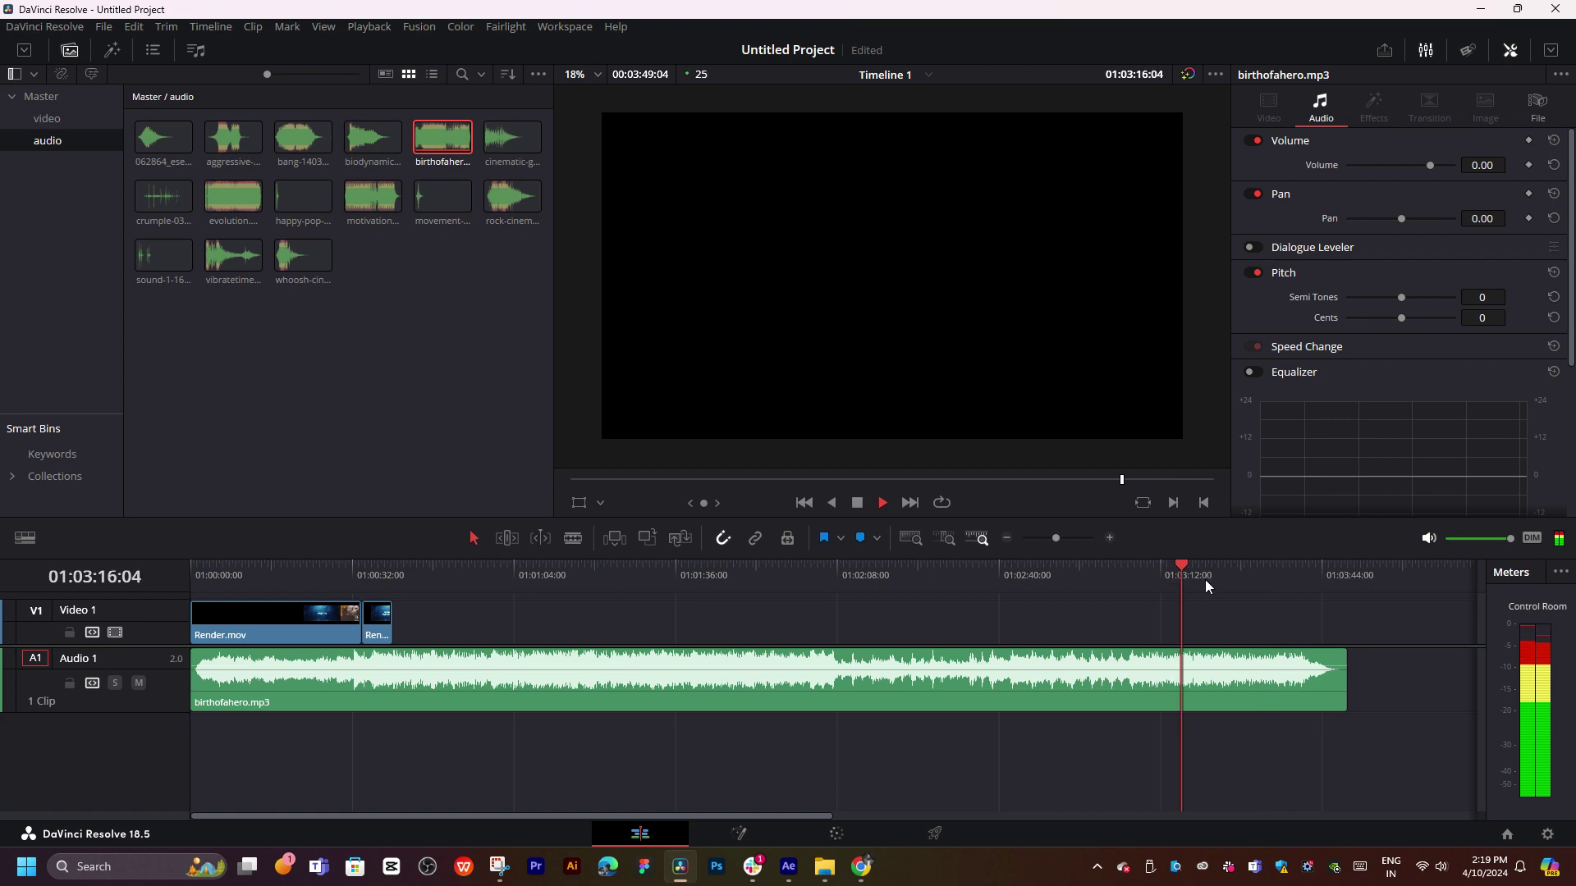
click(525, 578)
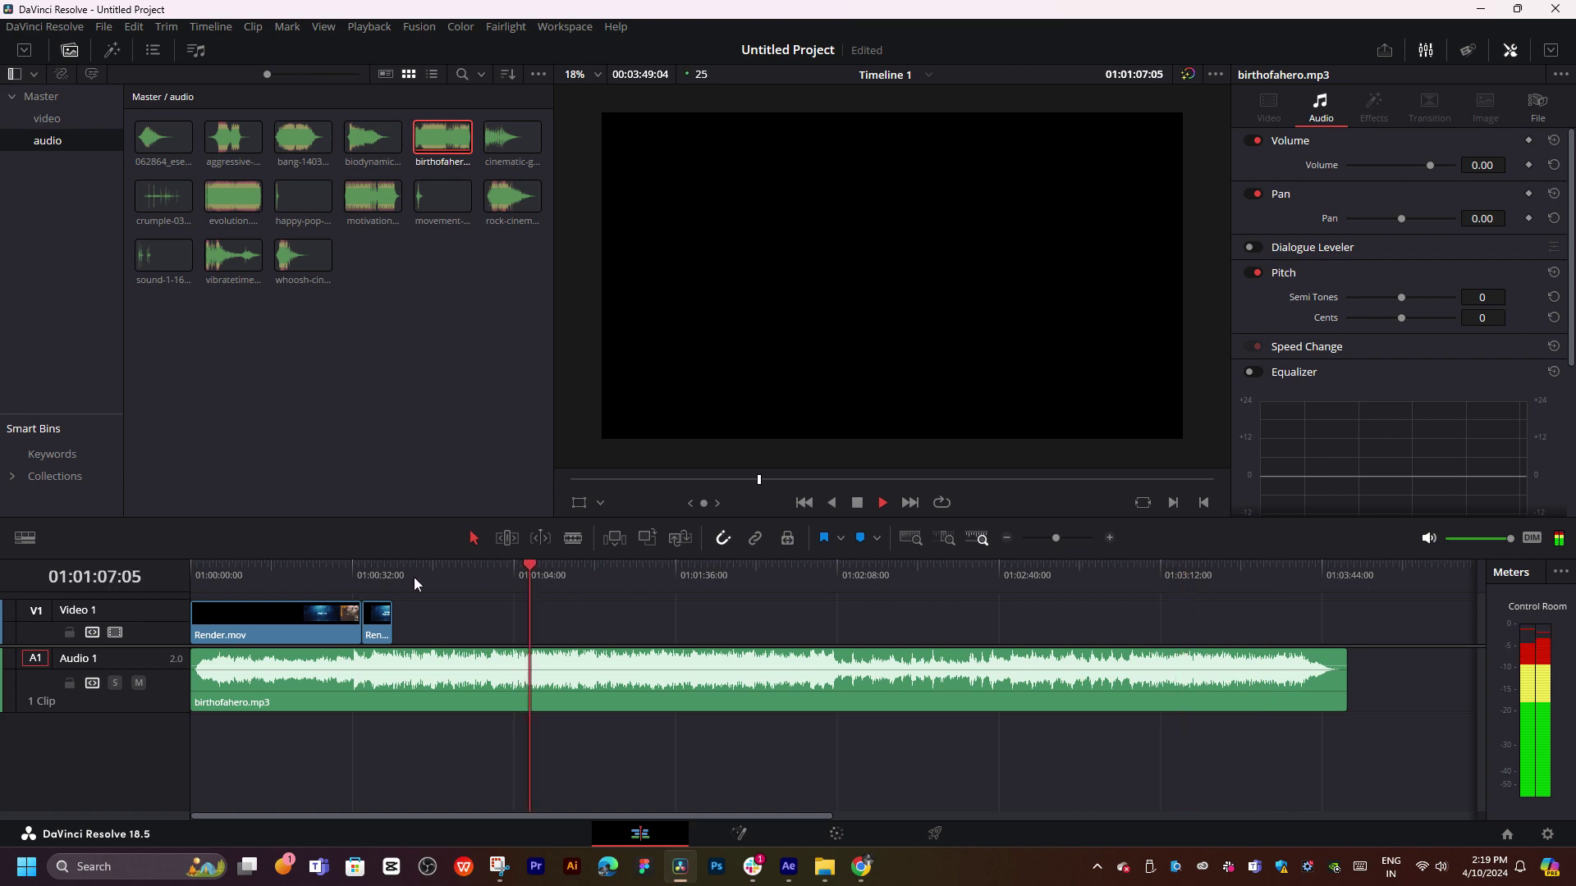
click(345, 571)
key(space)
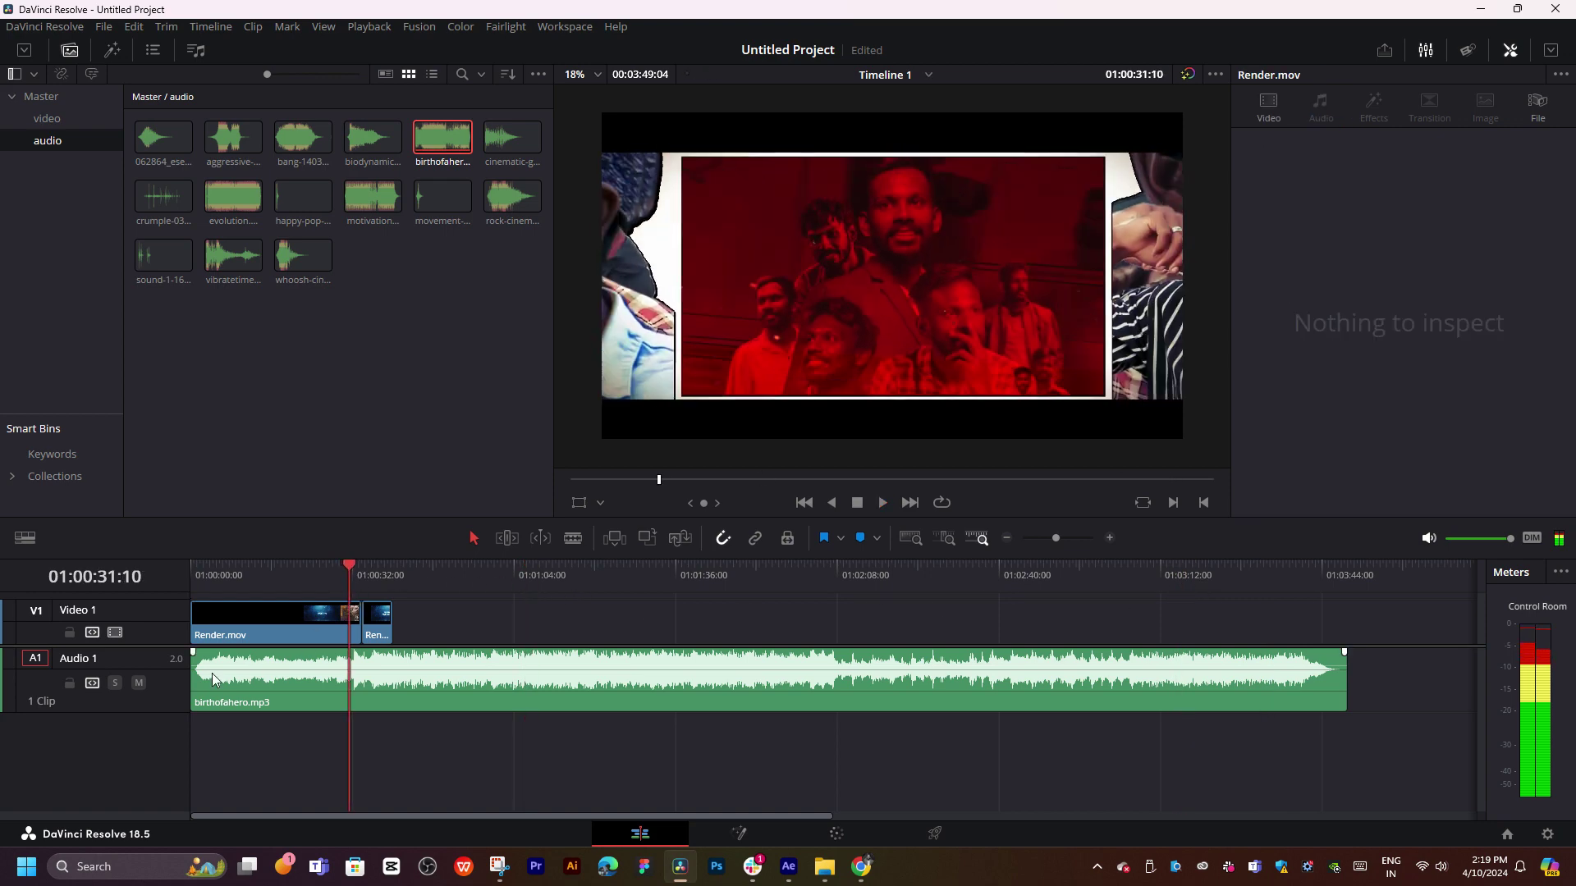
- Trim the music's head, slide it back to 01:00:00:00, and review the opening
mouse_move(192, 681)
mouse_down()
mouse_move(345, 682)
mouse_move(284, 681)
mouse_up()
key(space)
key(ctrl+equal)
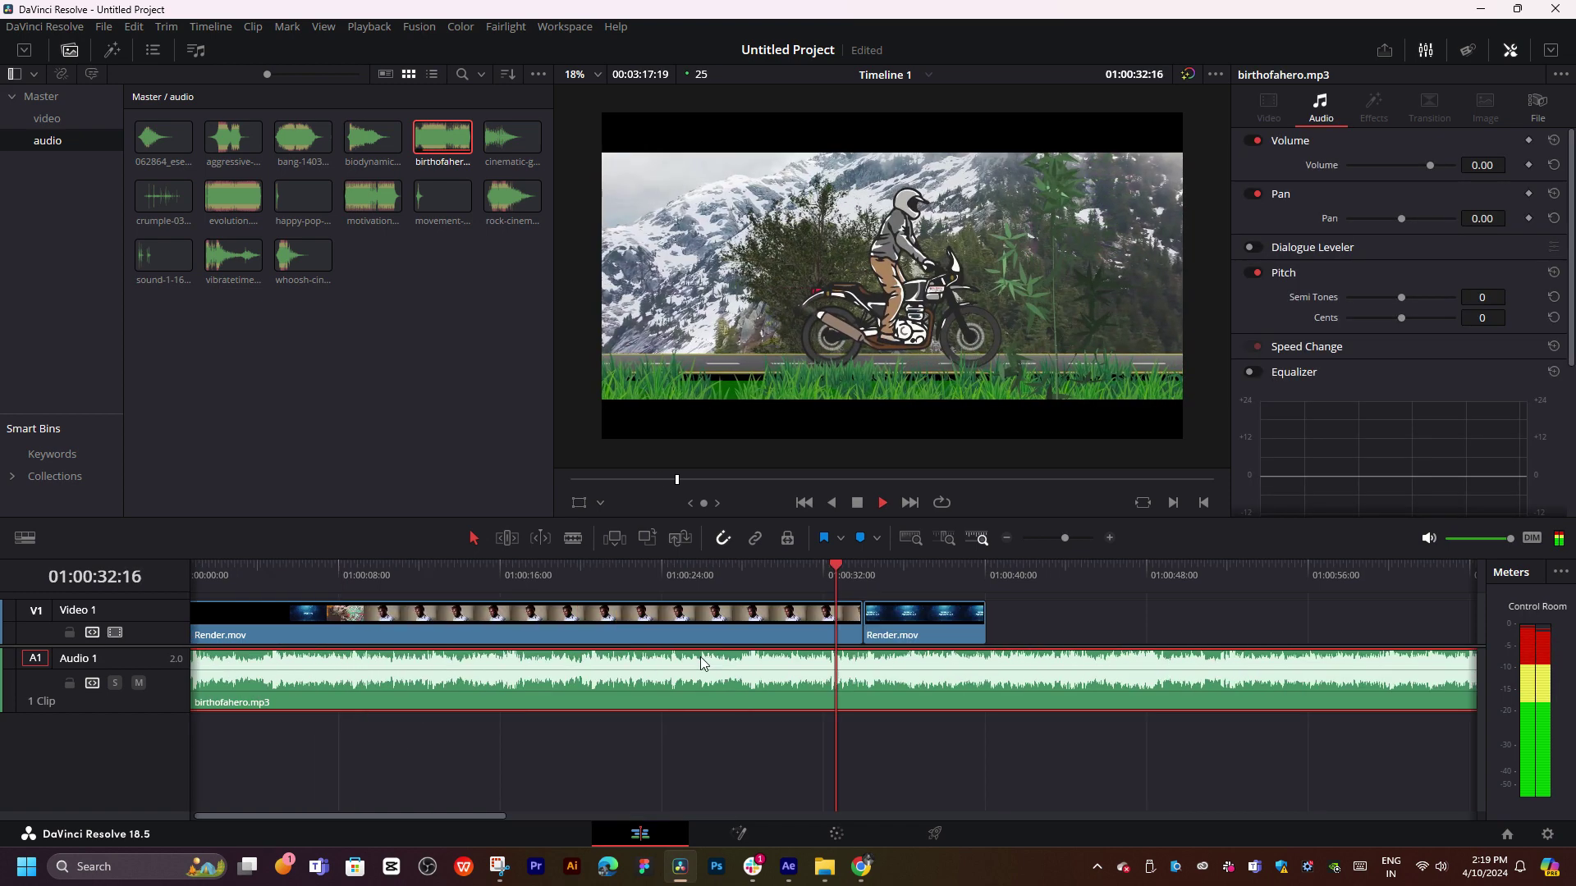
drag(876, 579, 198, 584)
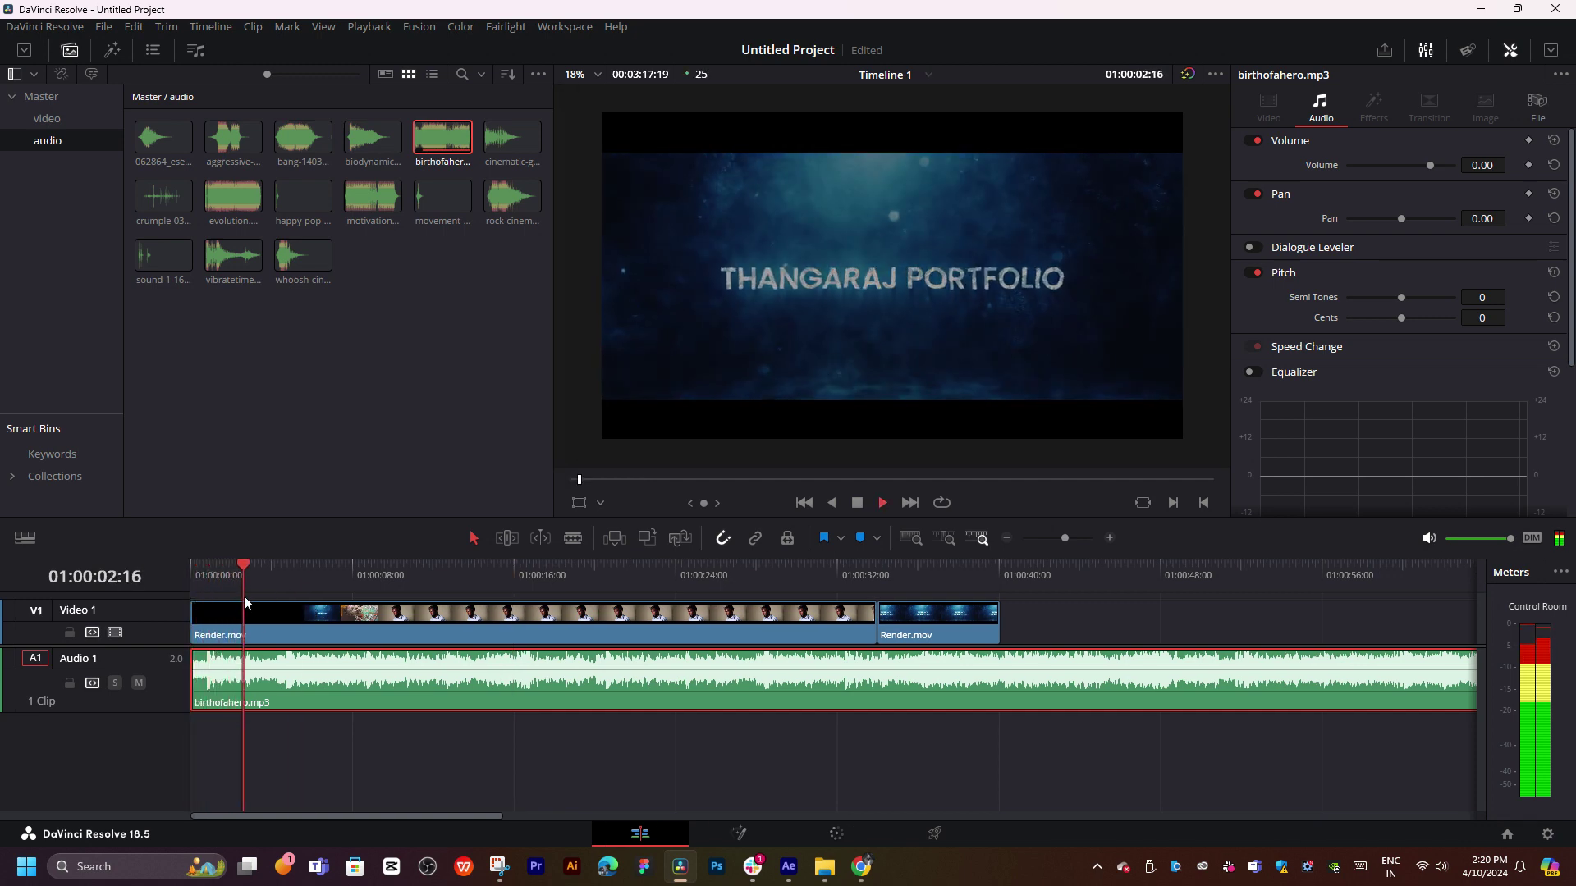
key(ctrl+equal)
scroll(437, 704, up, 2)
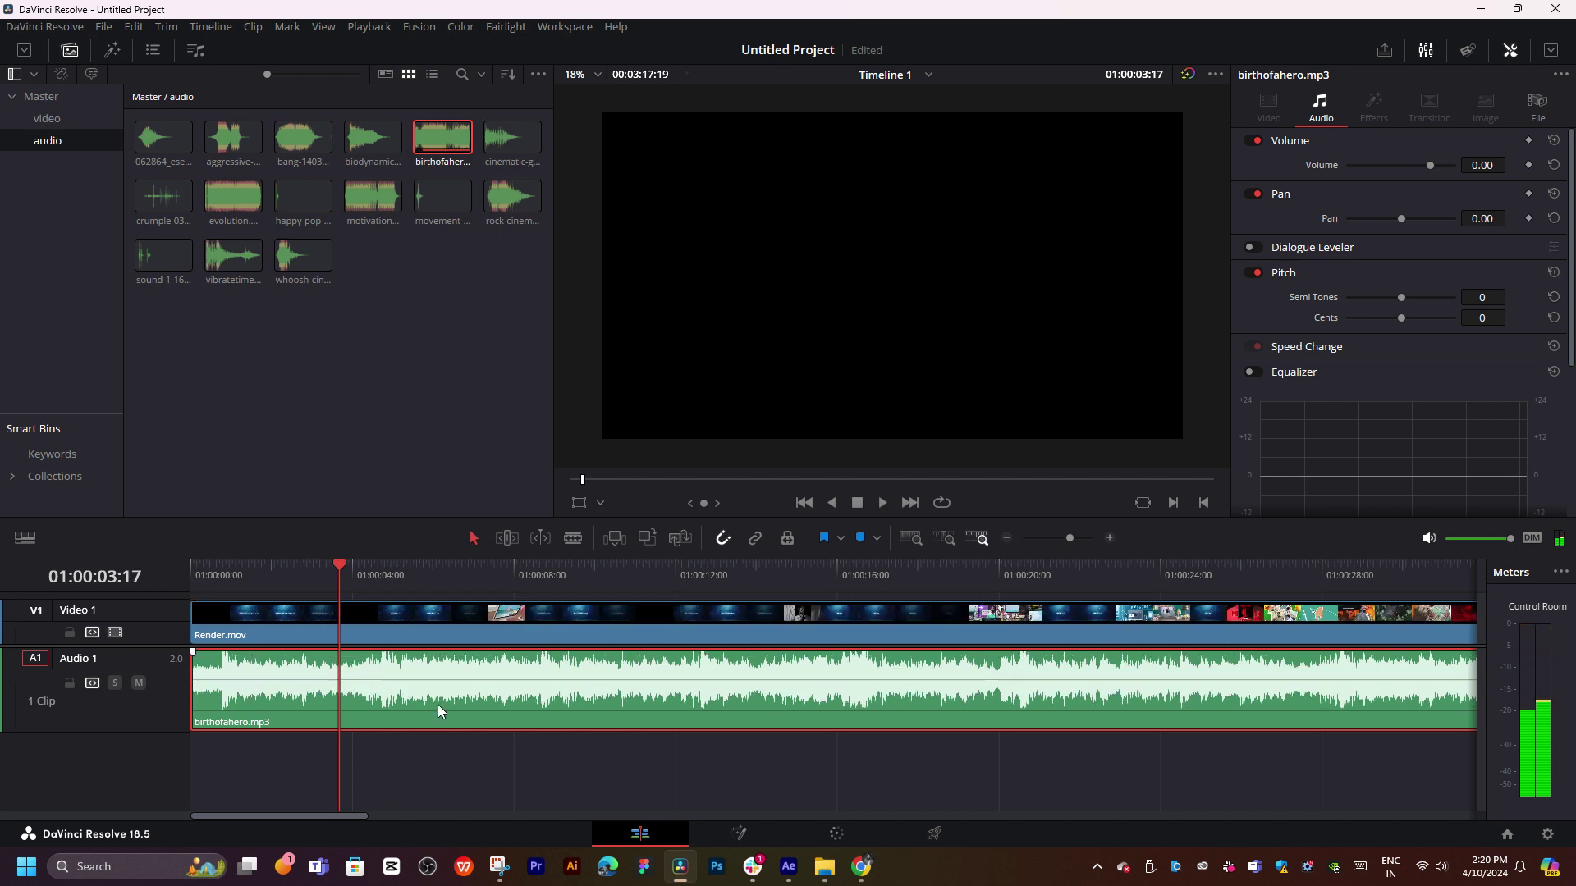
click(337, 568)
key(ctrl+minus)
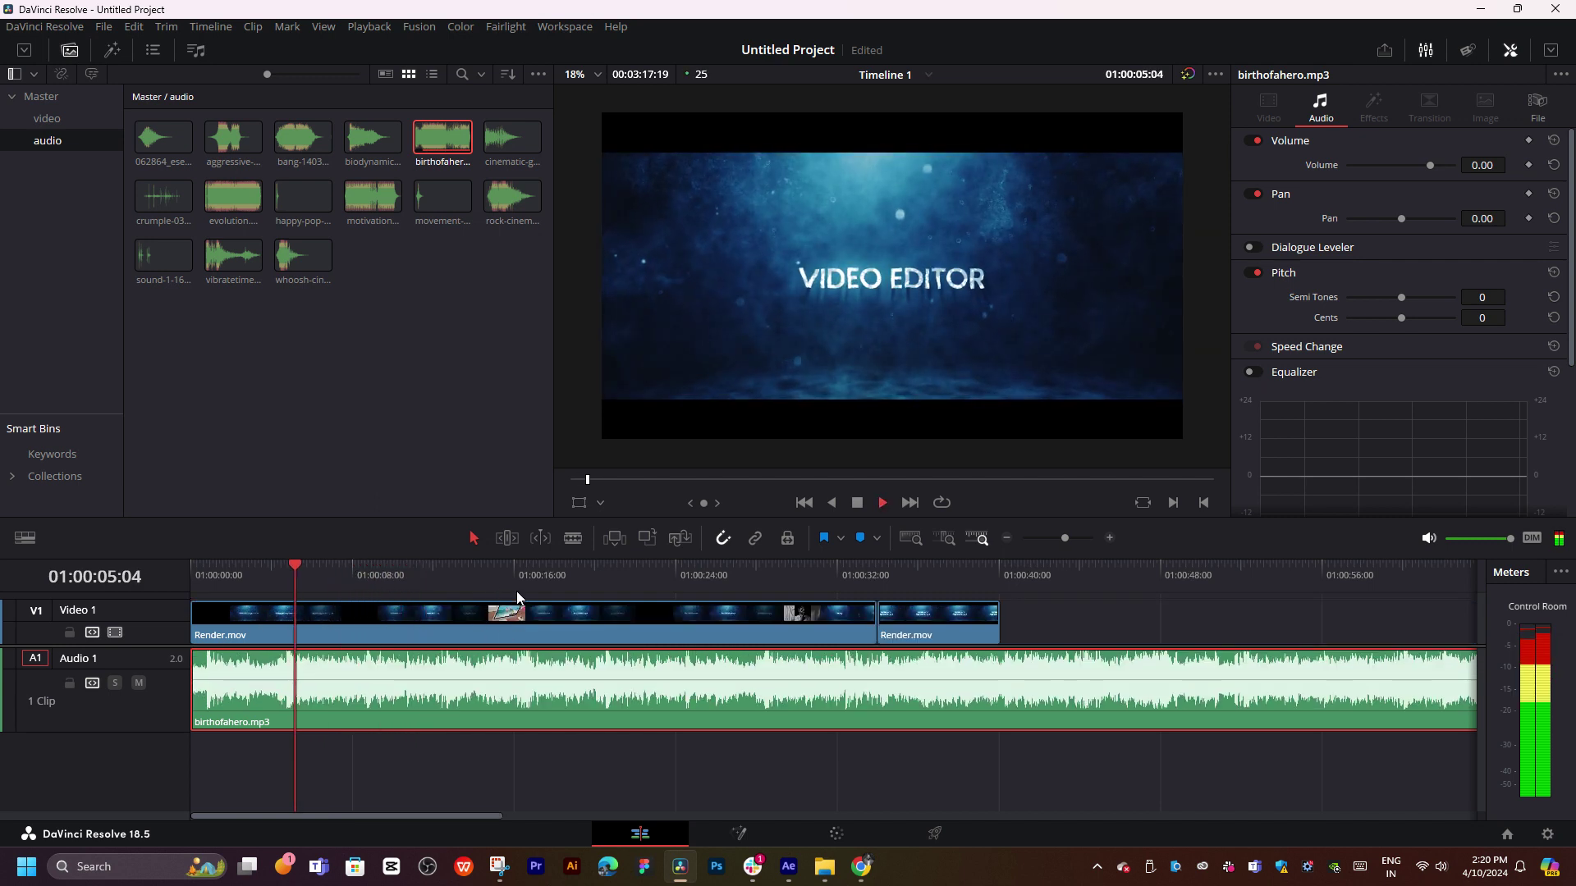
key(ctrl+minus)
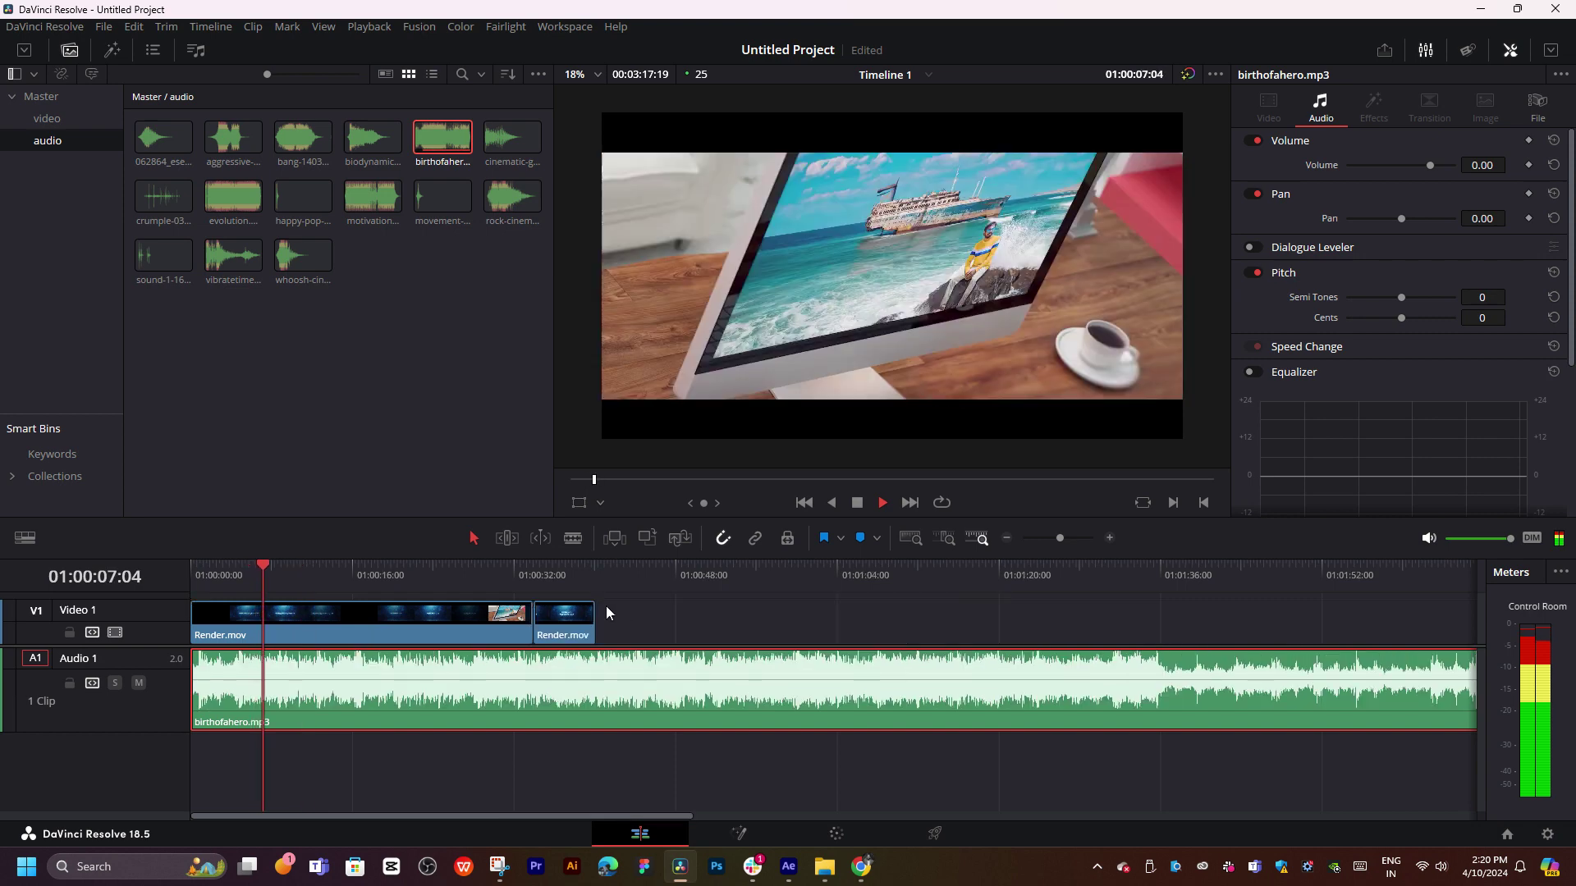
click(370, 570)
click(453, 573)
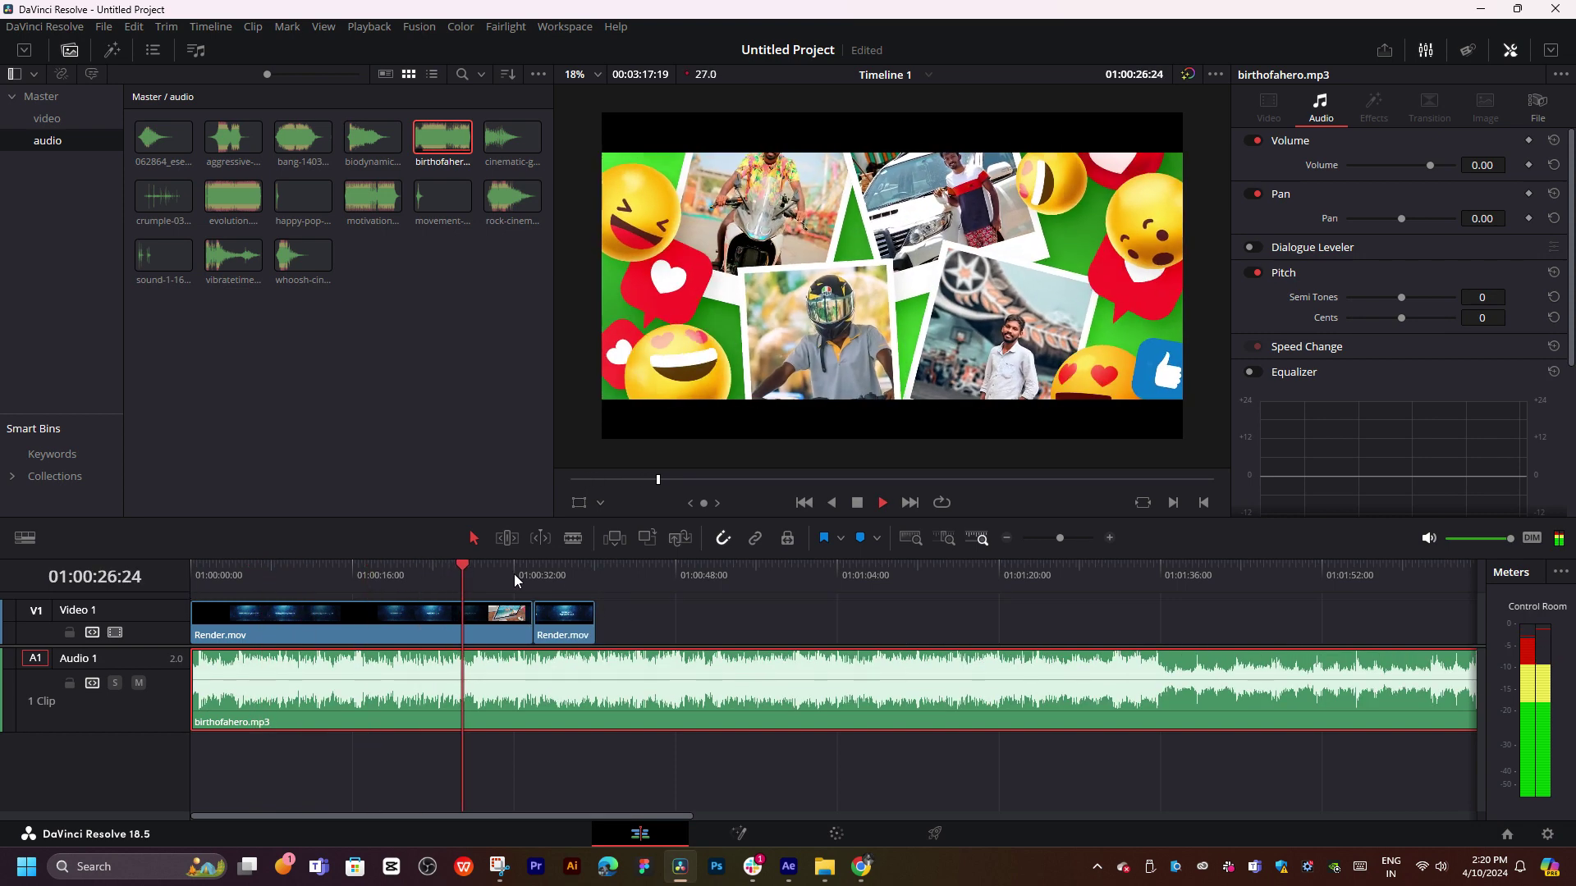
key(ctrl+minus)
click(785, 566)
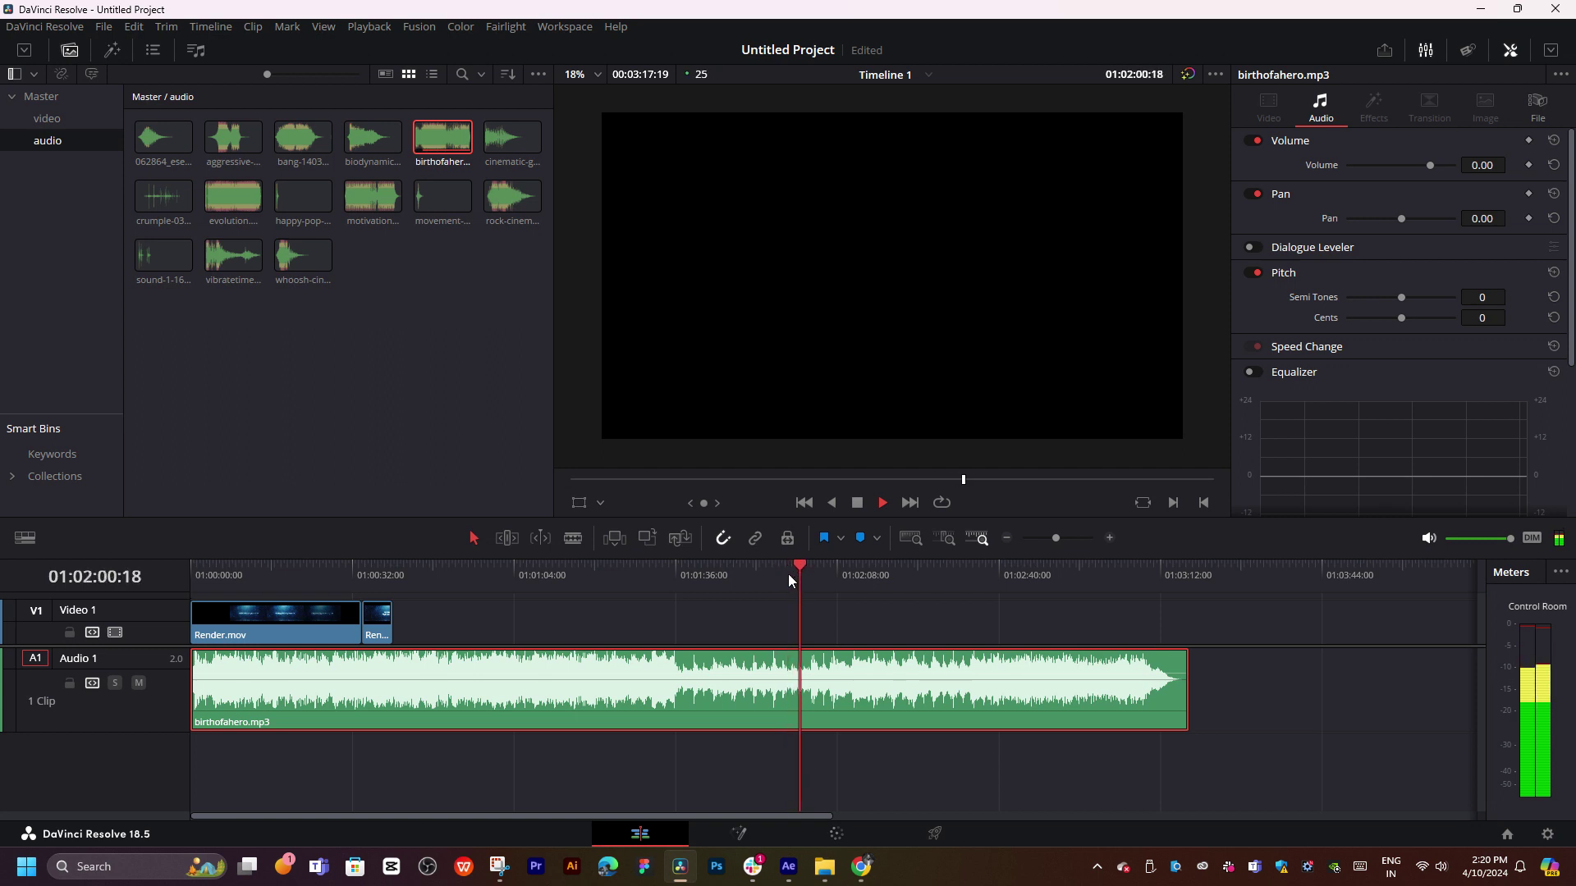
- Trim the music's start to the 1:56 mark and slide it back to the timeline start
click(778, 572)
drag(201, 707, 778, 705)
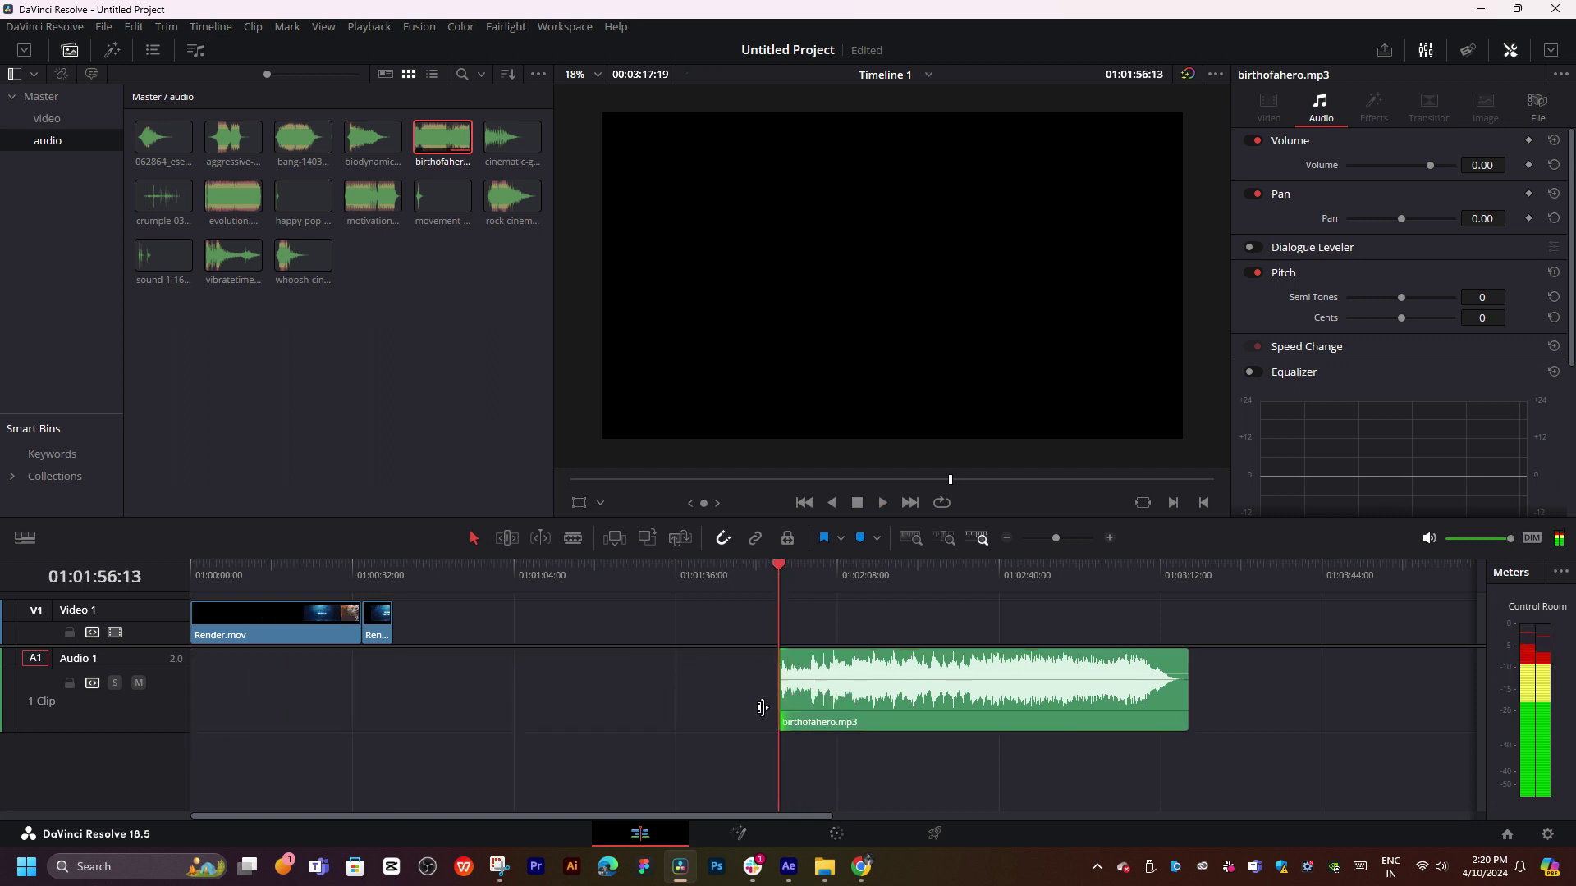
click(690, 715)
key(Delete)
key(space)
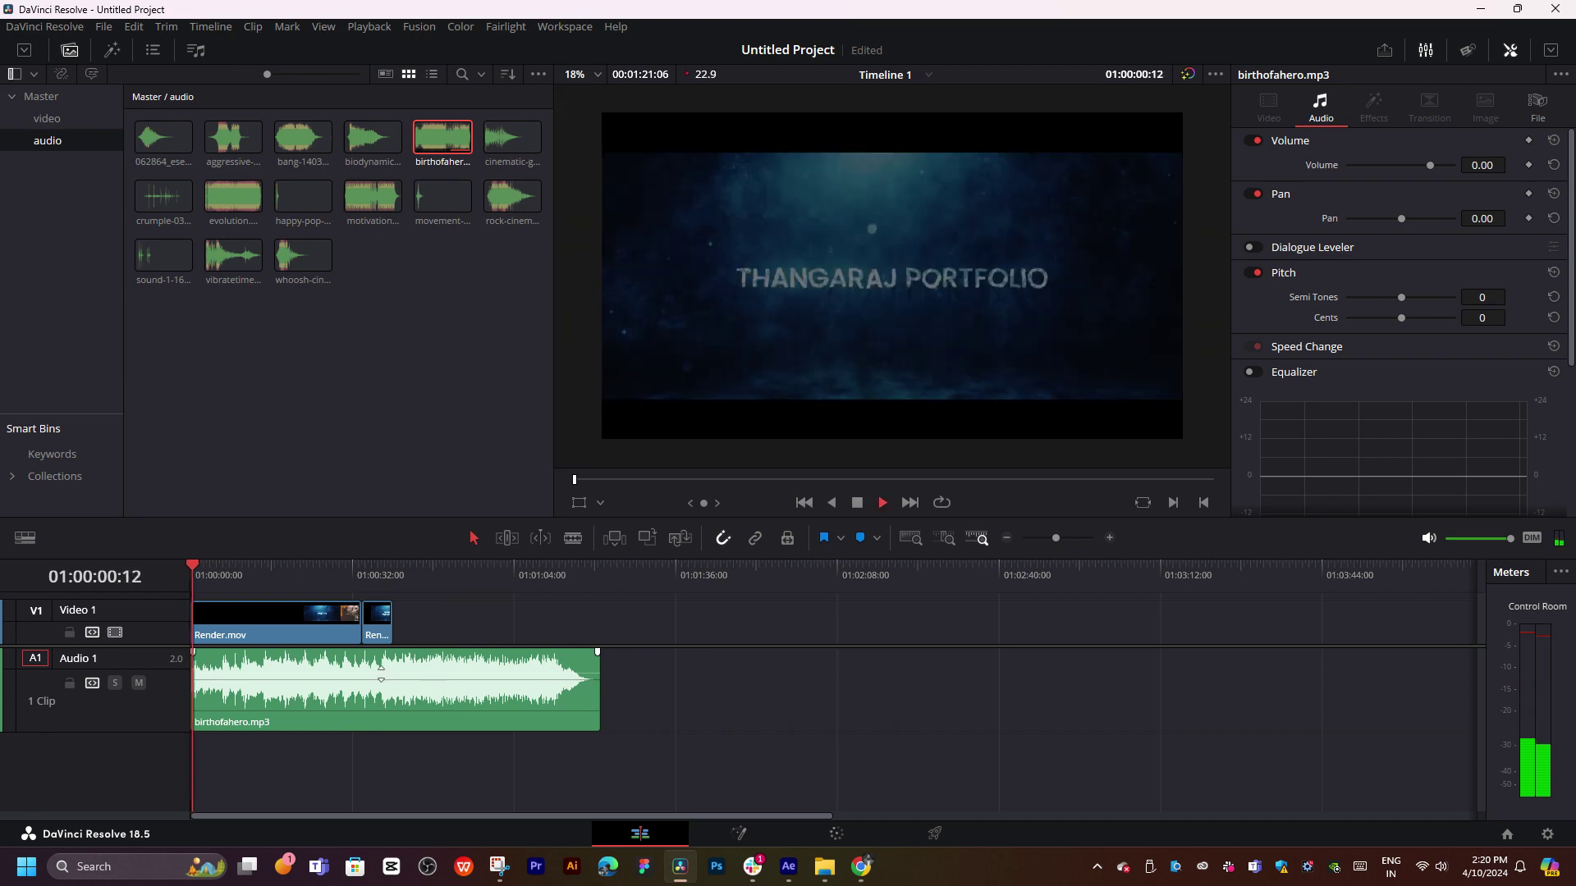
key(ctrl+equal)
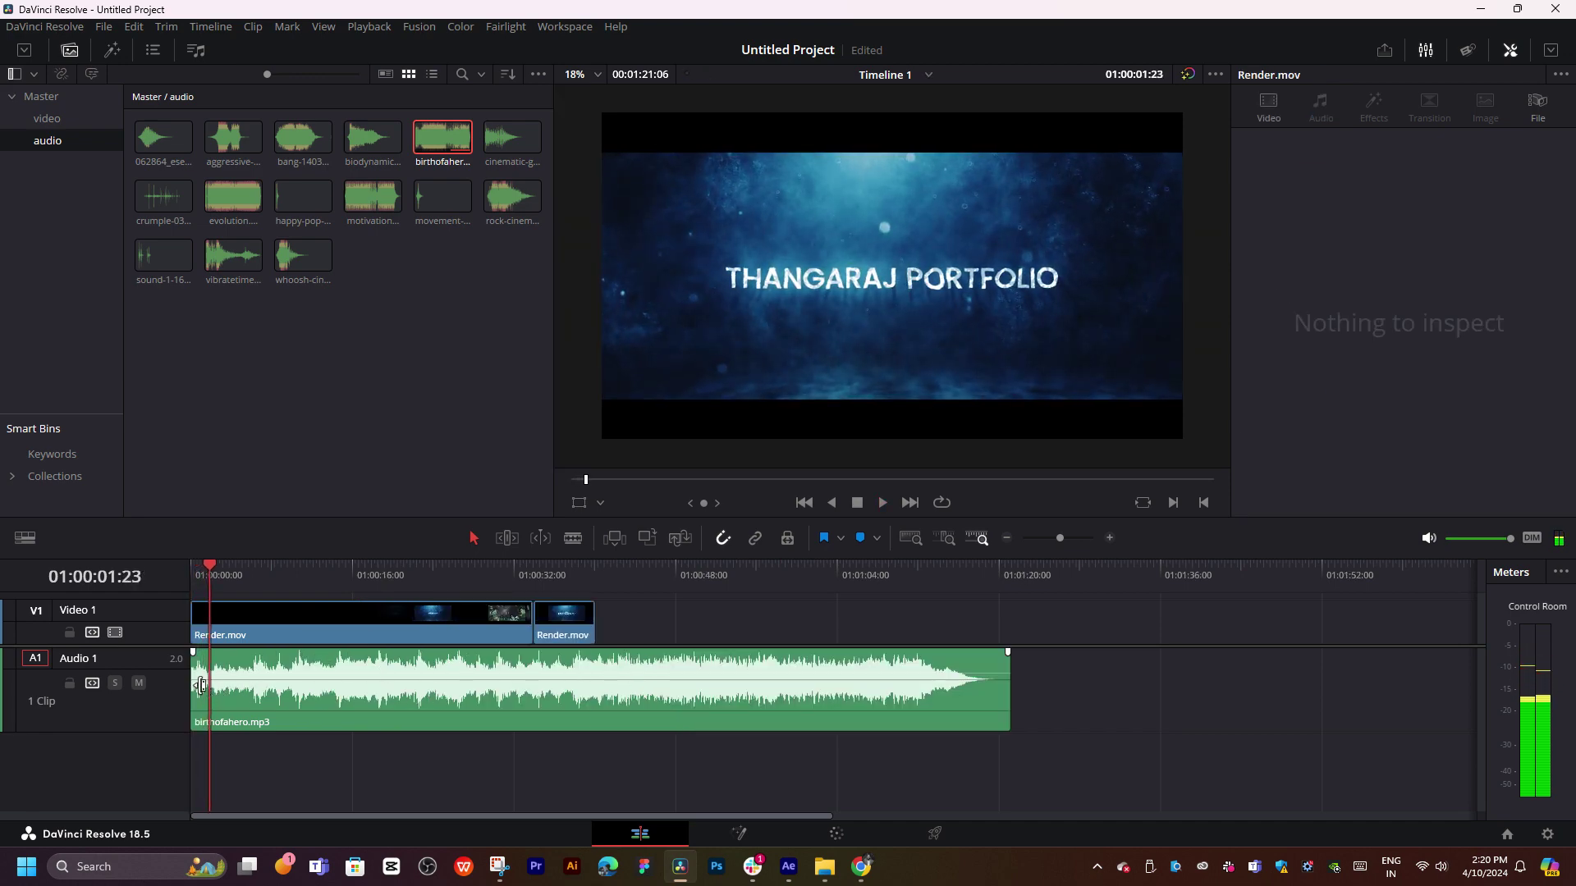
drag(201, 685, 563, 685)
drag(730, 706, 390, 702)
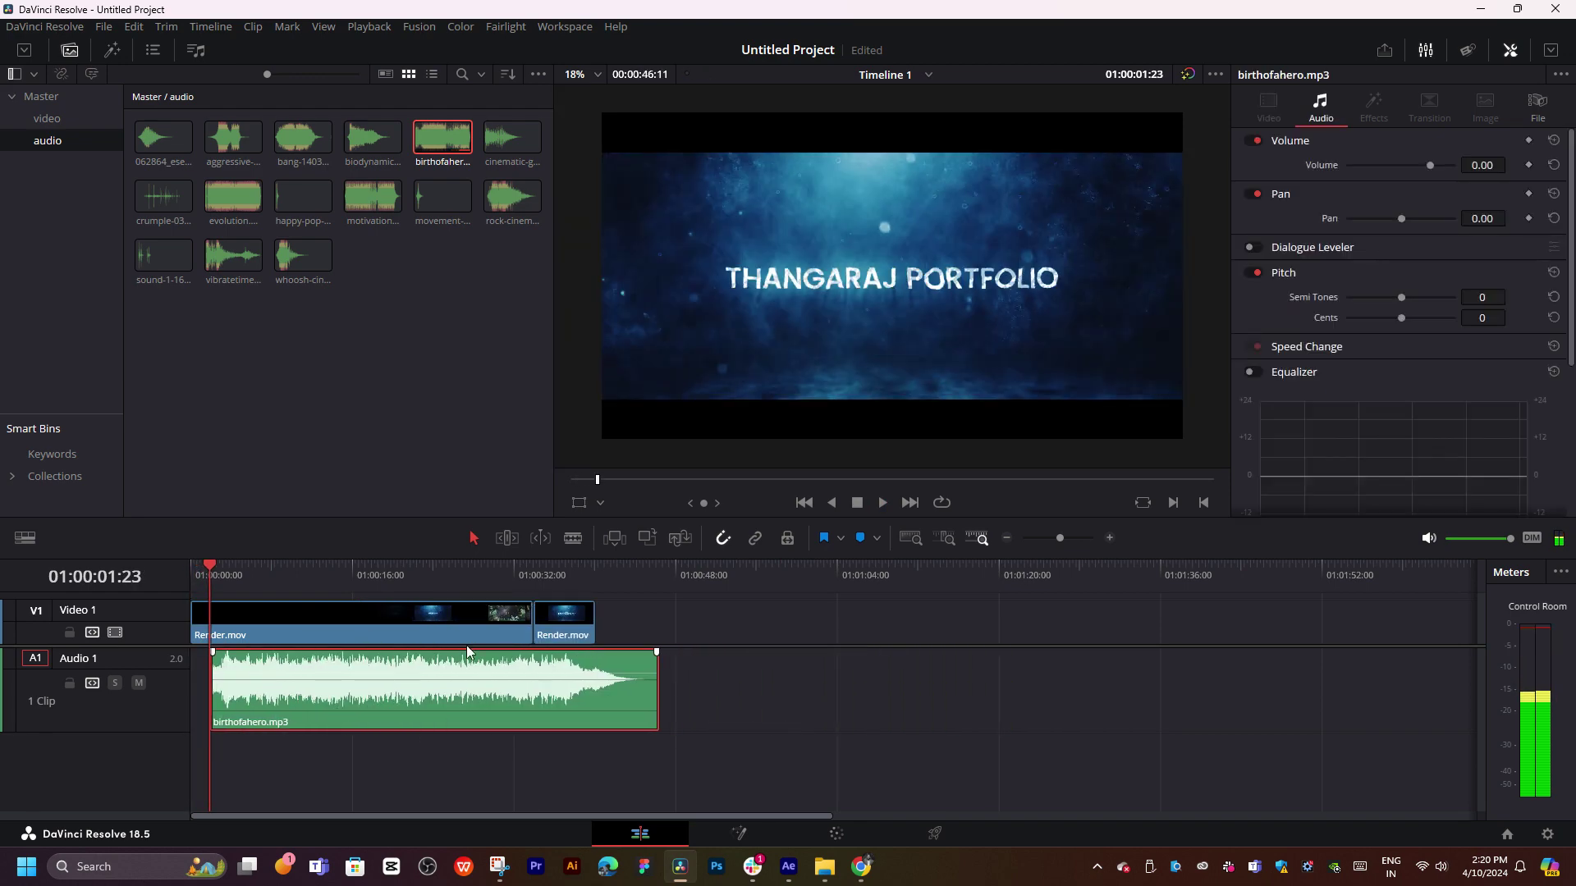
- Play the trailer's ending around 01:00:33 to hear how the music finishes
click(552, 584)
key(space)
scroll(783, 638, up, 3)
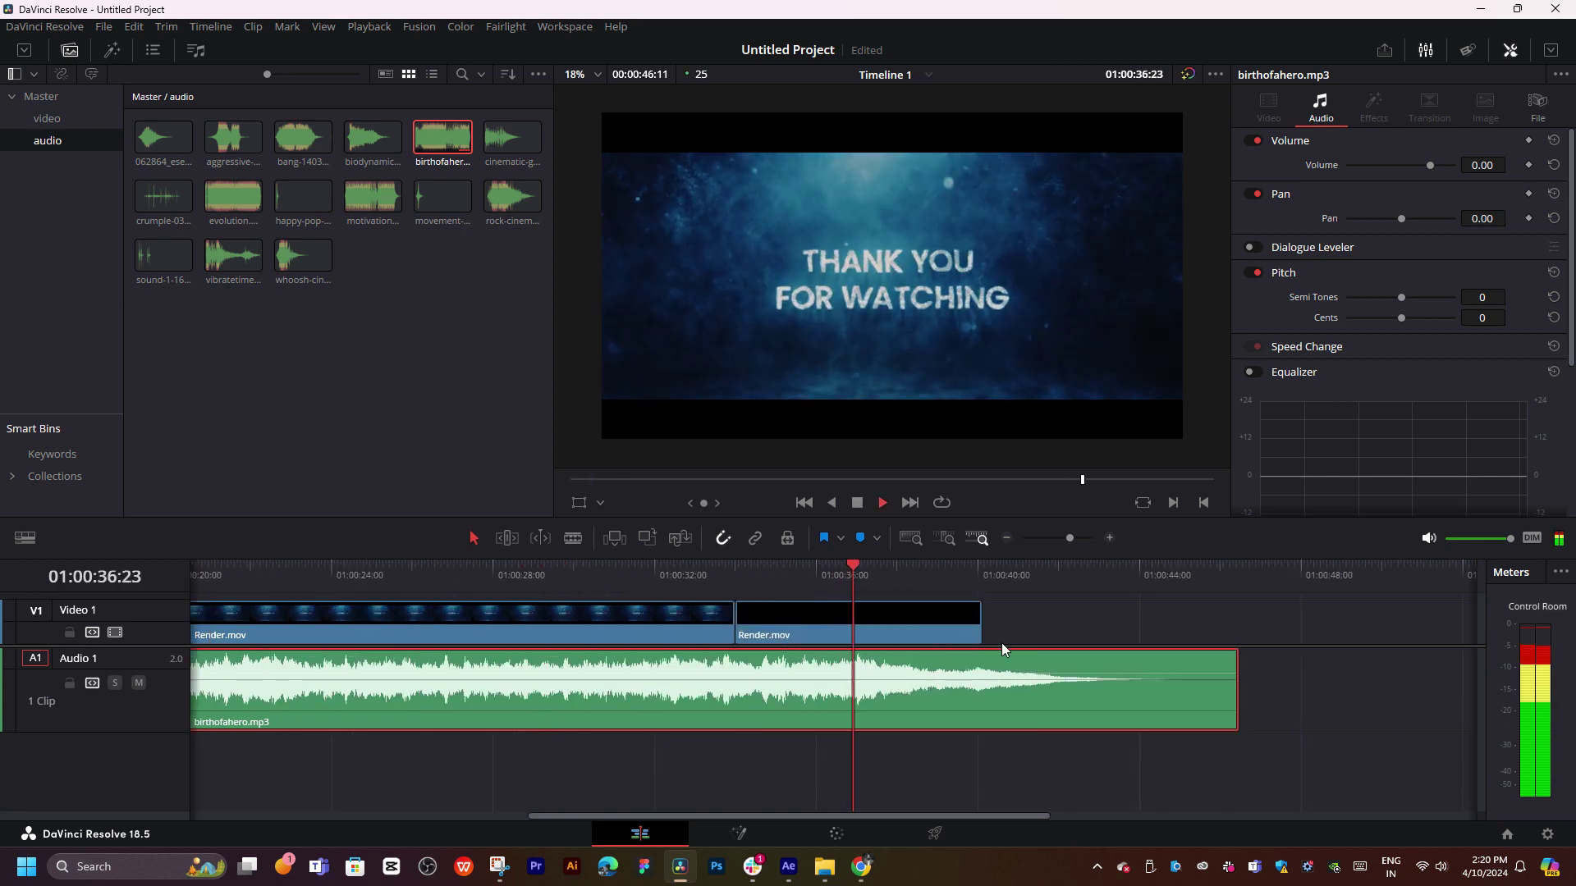
key(space)
scroll(960, 692, left, 4)
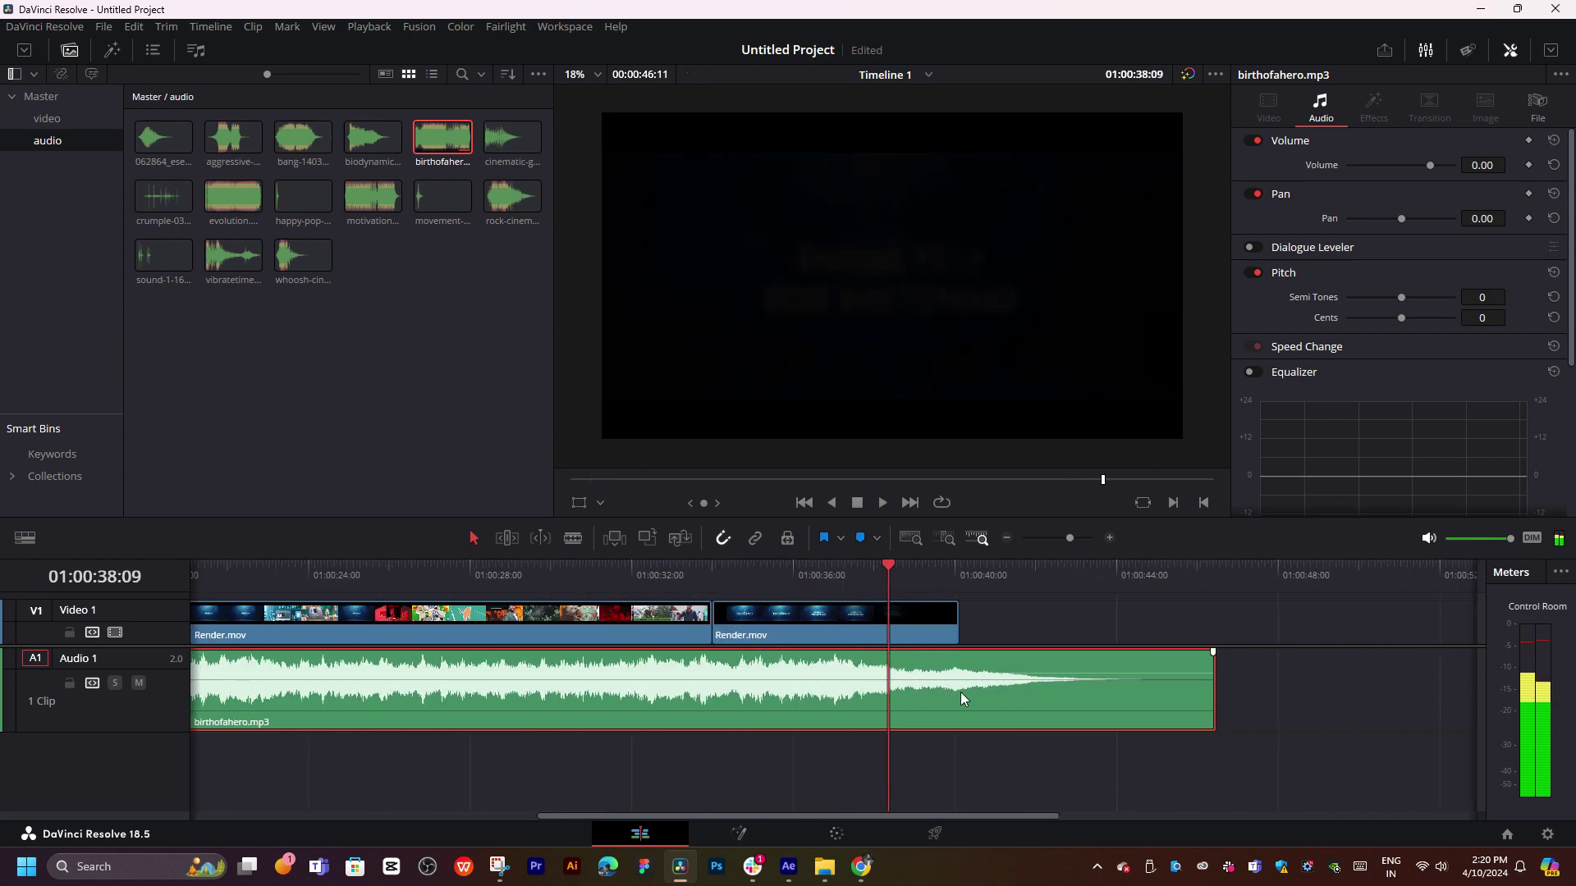
click(736, 571)
click(696, 575)
key(space)
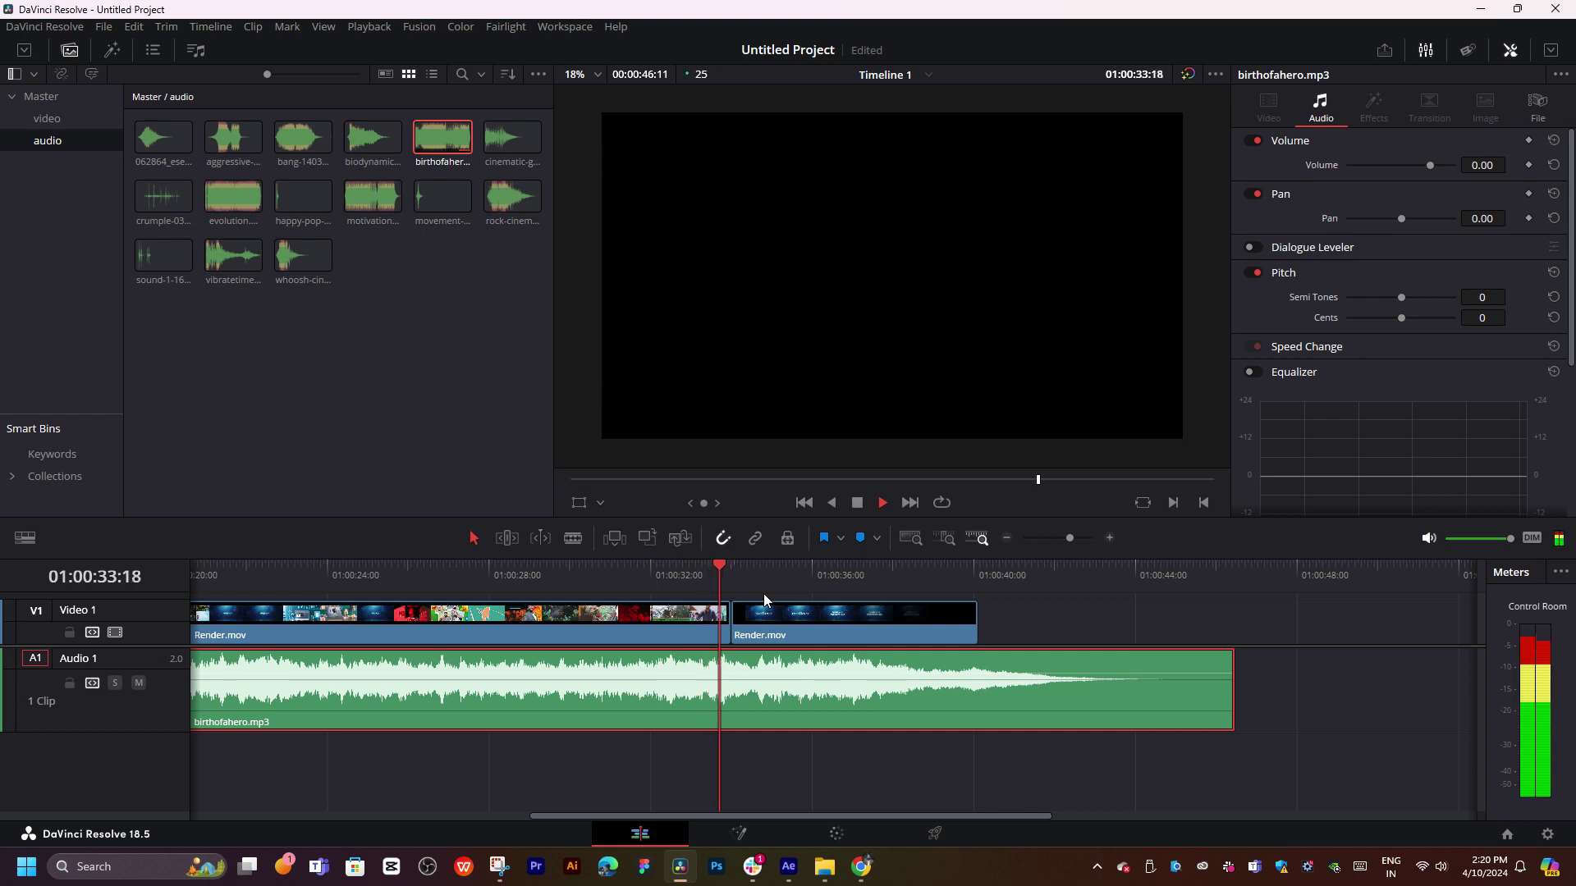
click(739, 570)
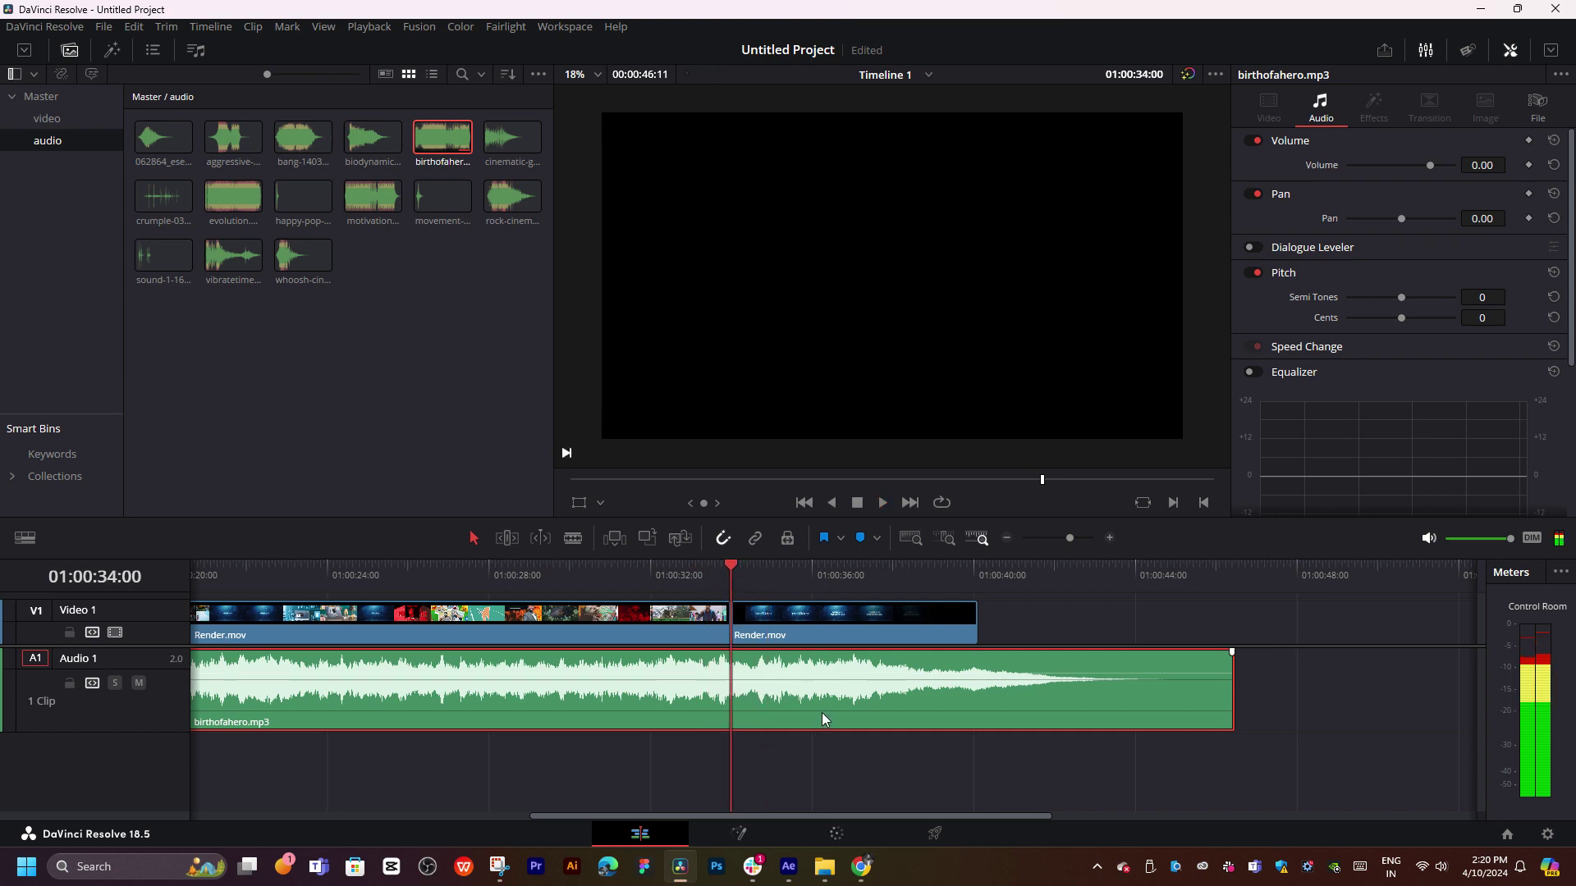
scroll(820, 713, left, 8)
- Trim the music's tail to end with the video at about 40 seconds
drag(1113, 710, 1076, 708)
key(space)
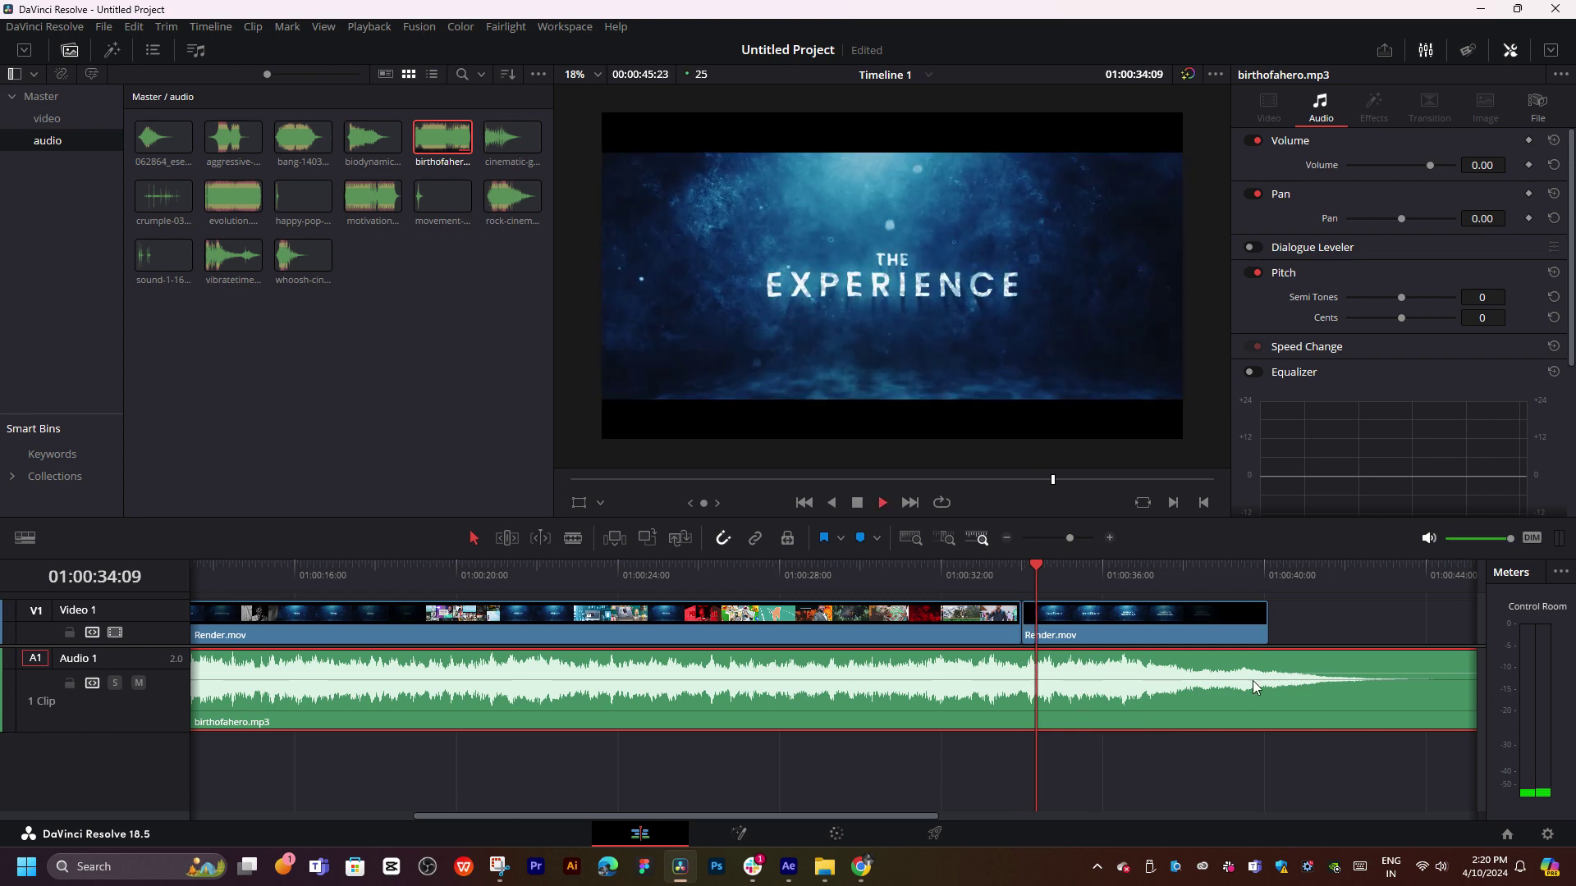
click(745, 578)
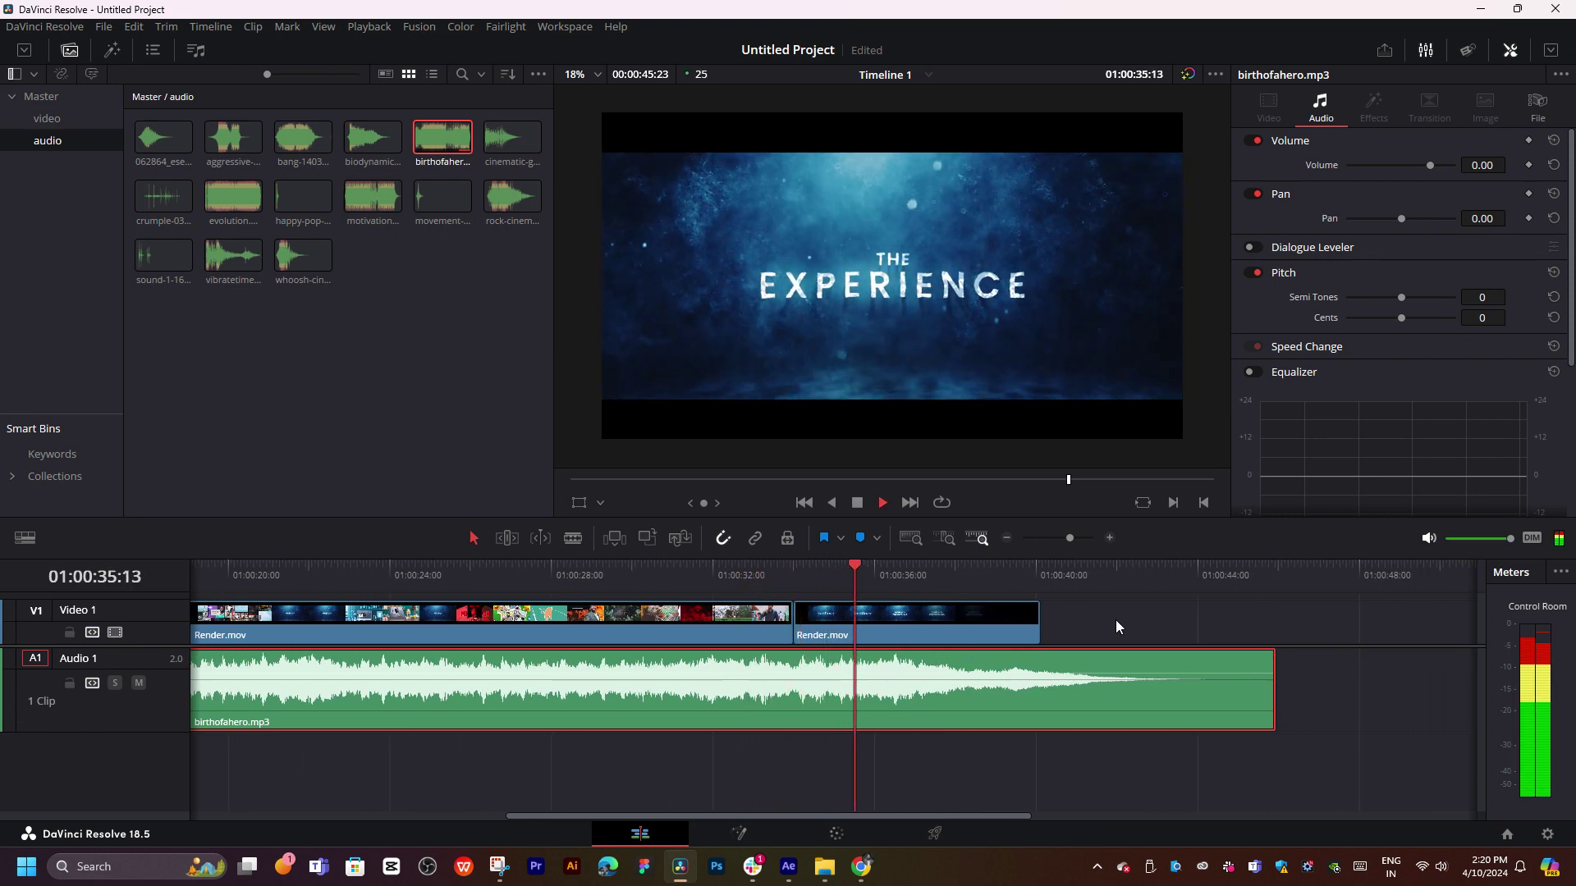
drag(1115, 692, 884, 691)
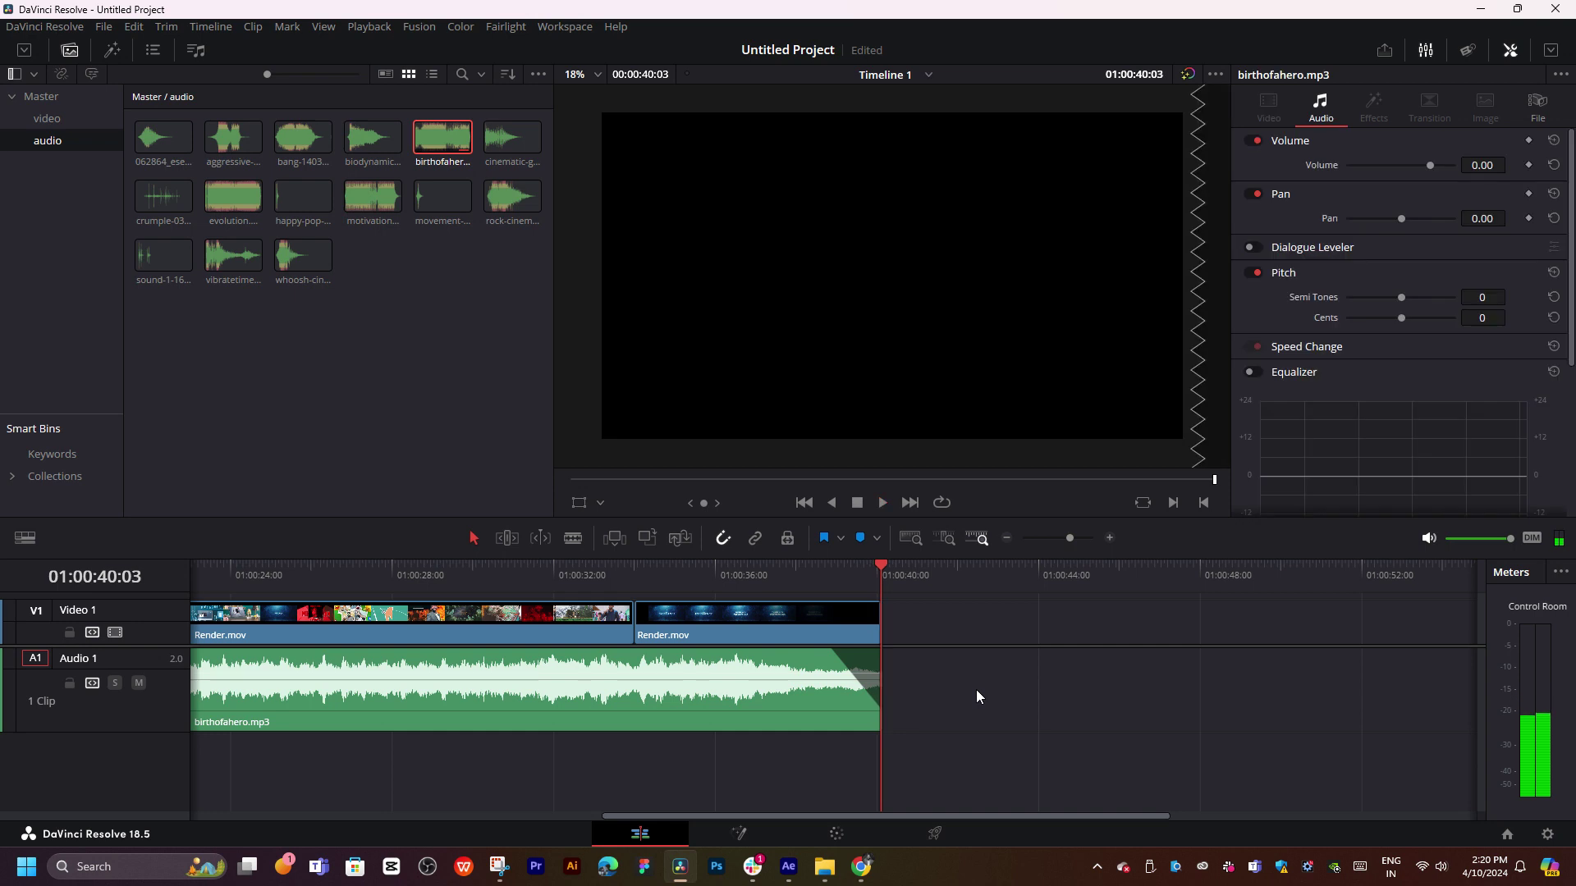
key(Home)
- Drag the music clip's fade handle to add a short fade-in and play it
drag(237, 687, 213, 666)
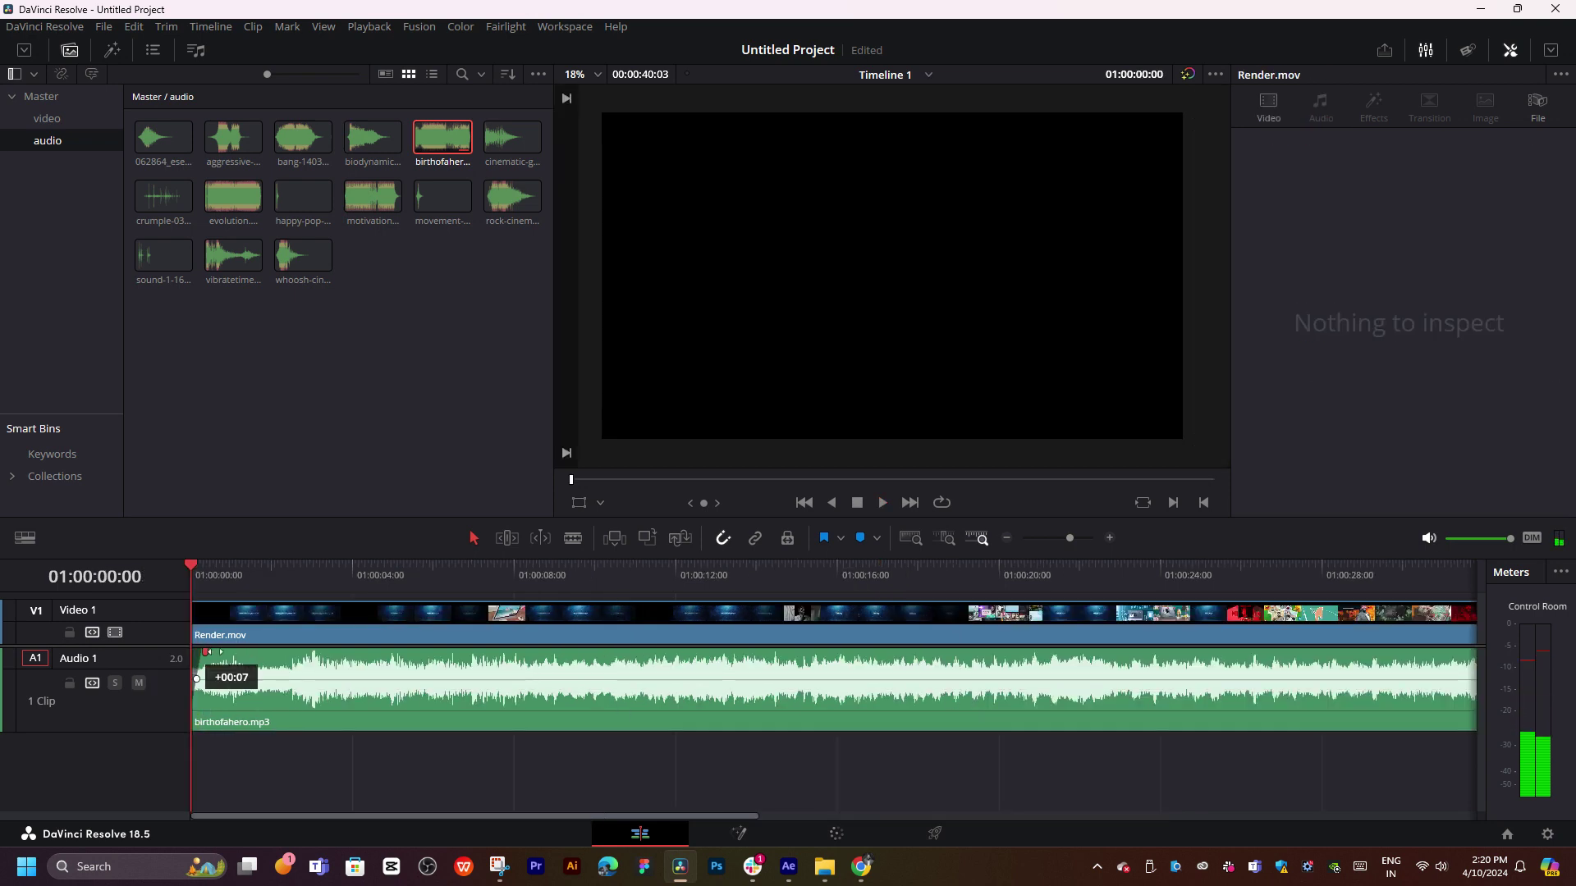
key(space)
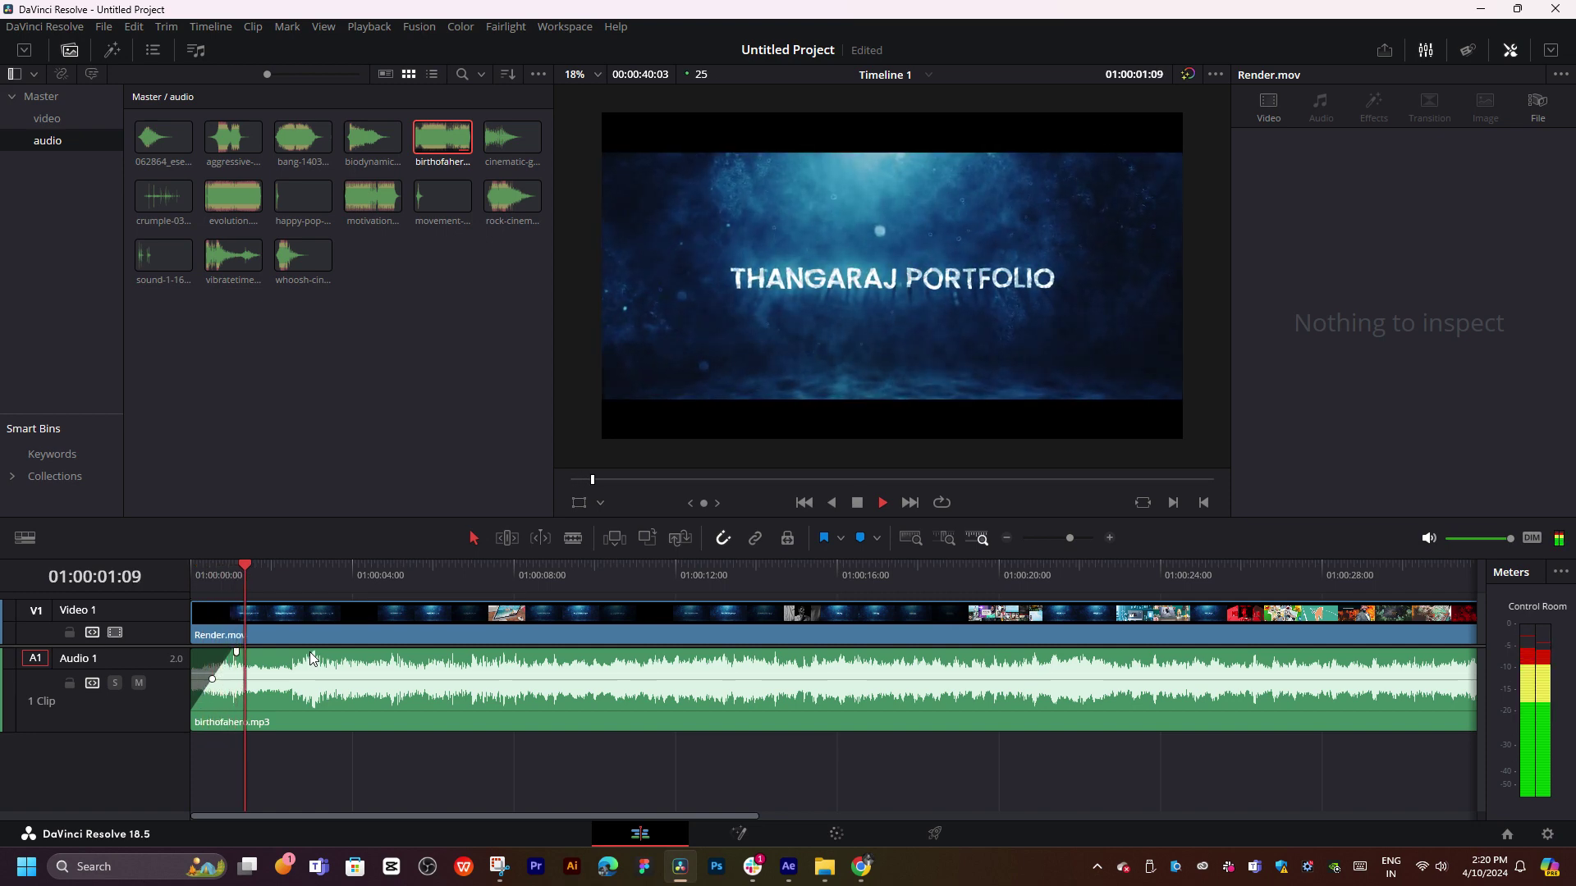
click(362, 686)
scroll(385, 712, down, 3)
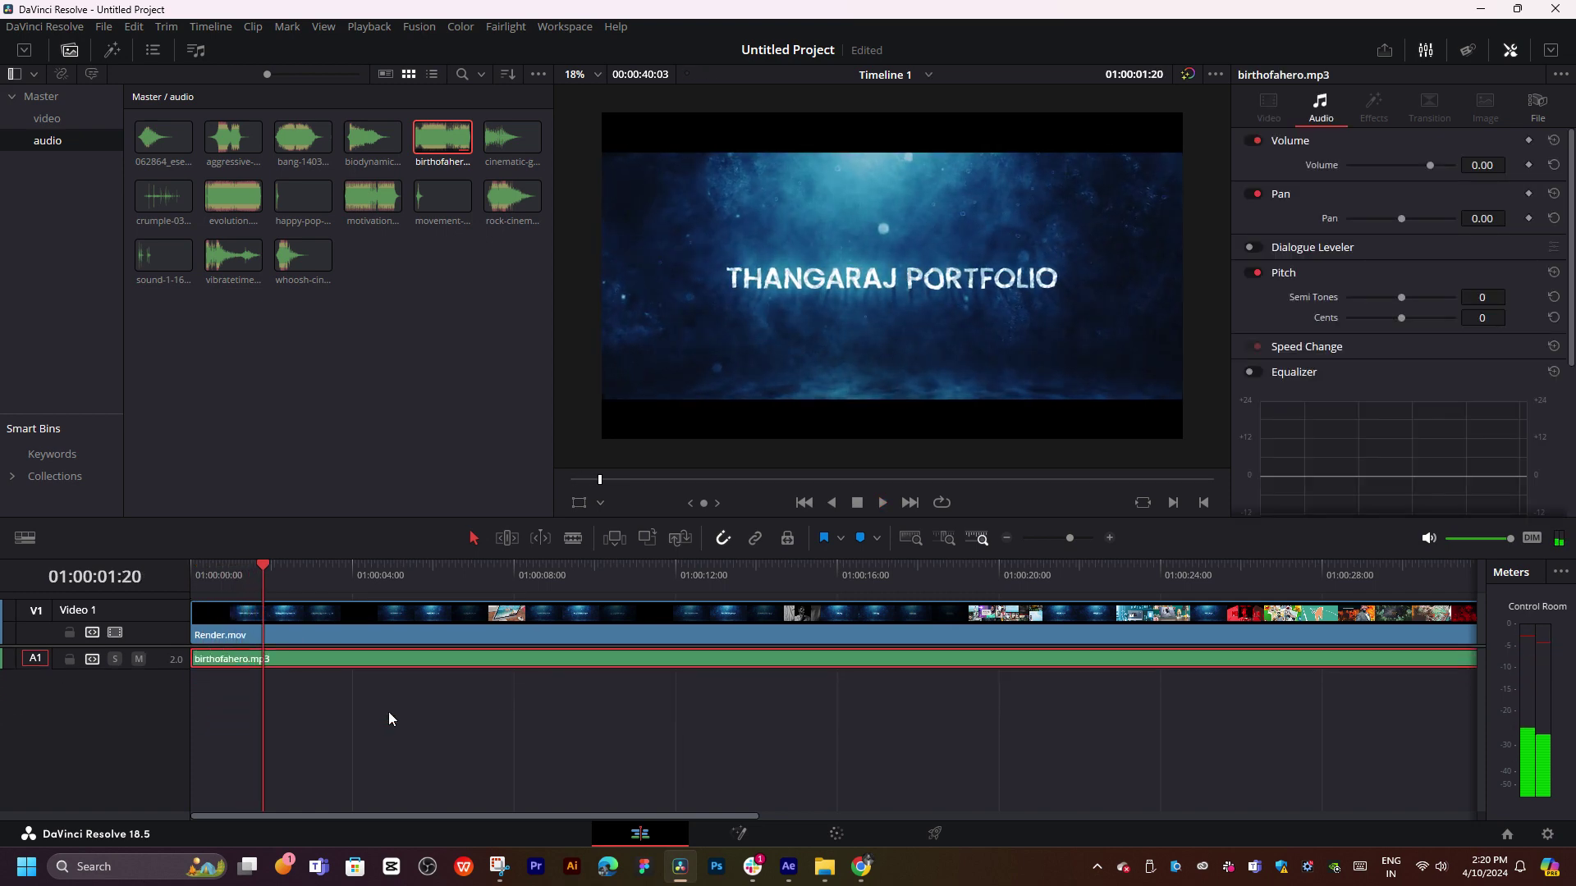
click(395, 750)
- Replay the opening, then load whoosh-cinematic-161021.mp3 into the source viewer
click(195, 580)
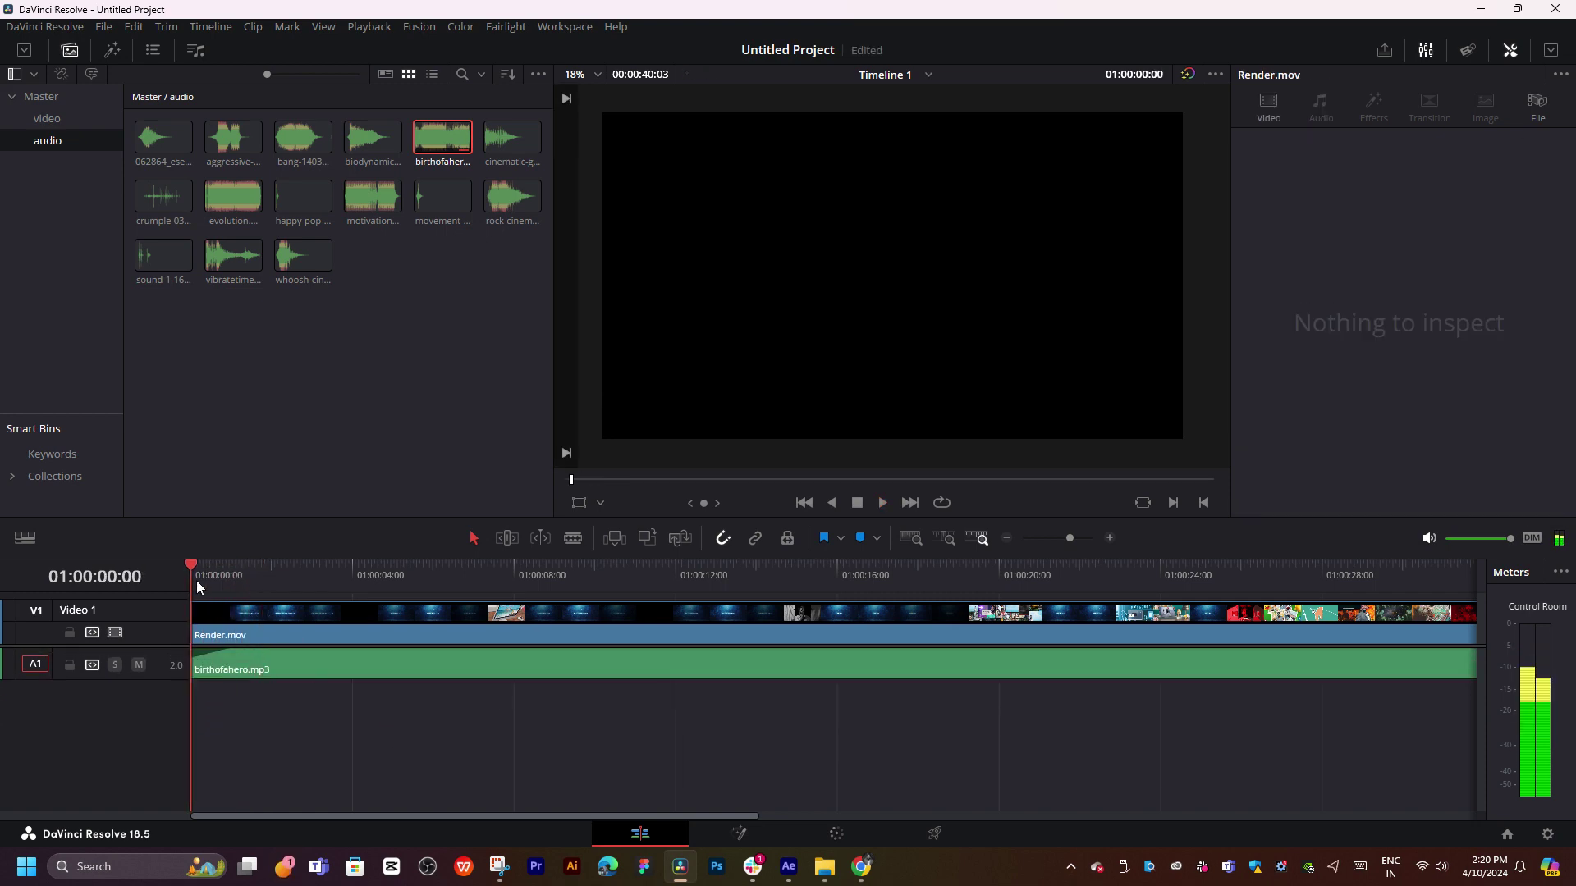
scroll(278, 654, up, 2)
scroll(278, 652, up, 2)
key(space)
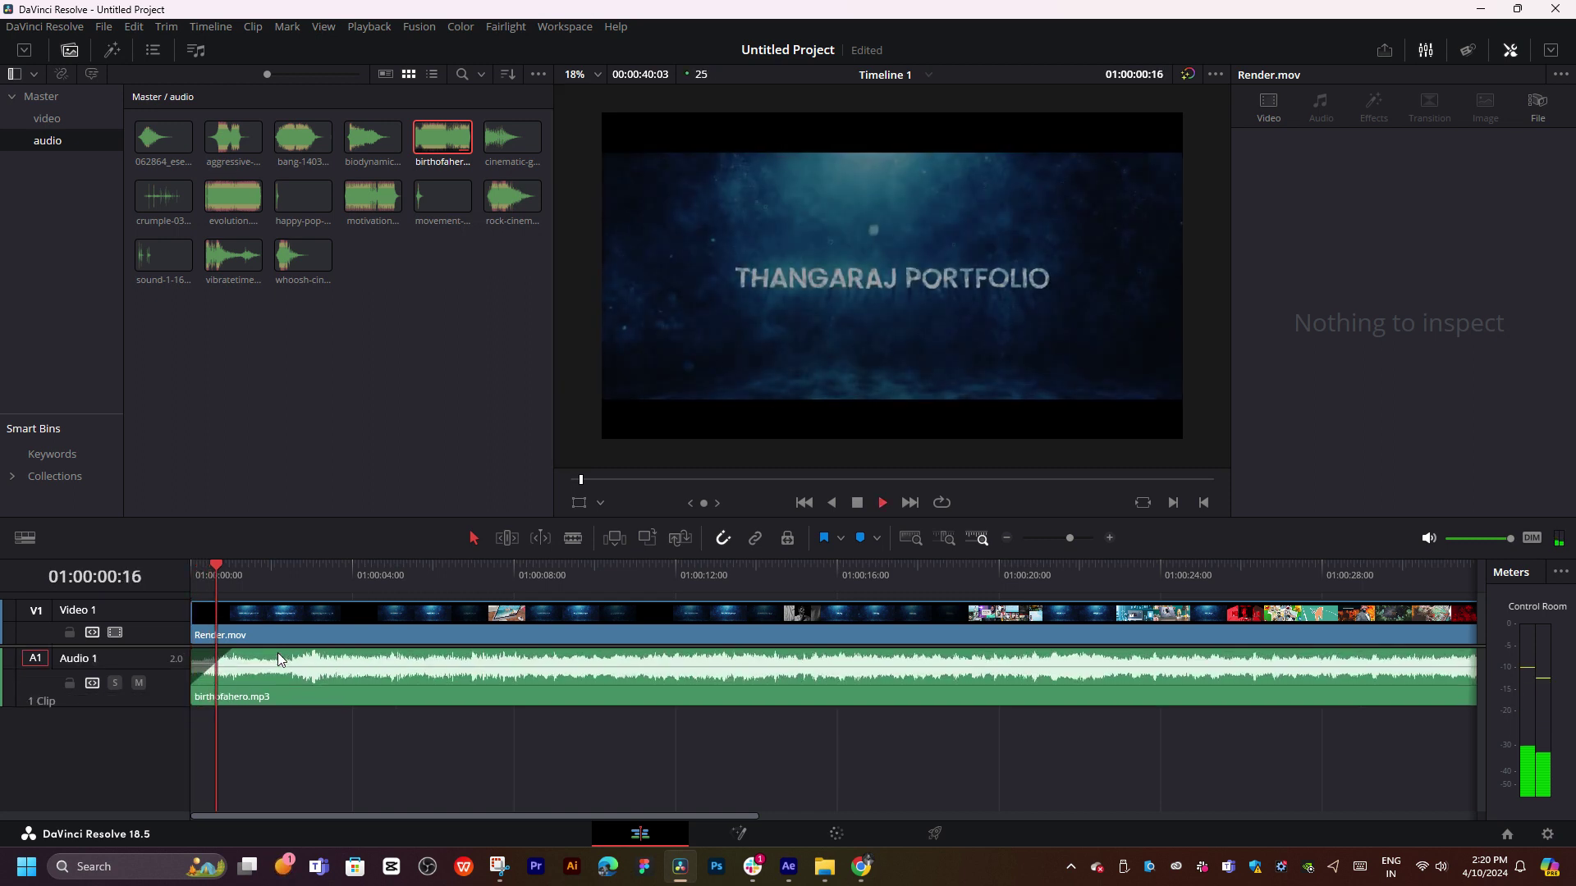
scroll(336, 589, up, 2)
click(192, 581)
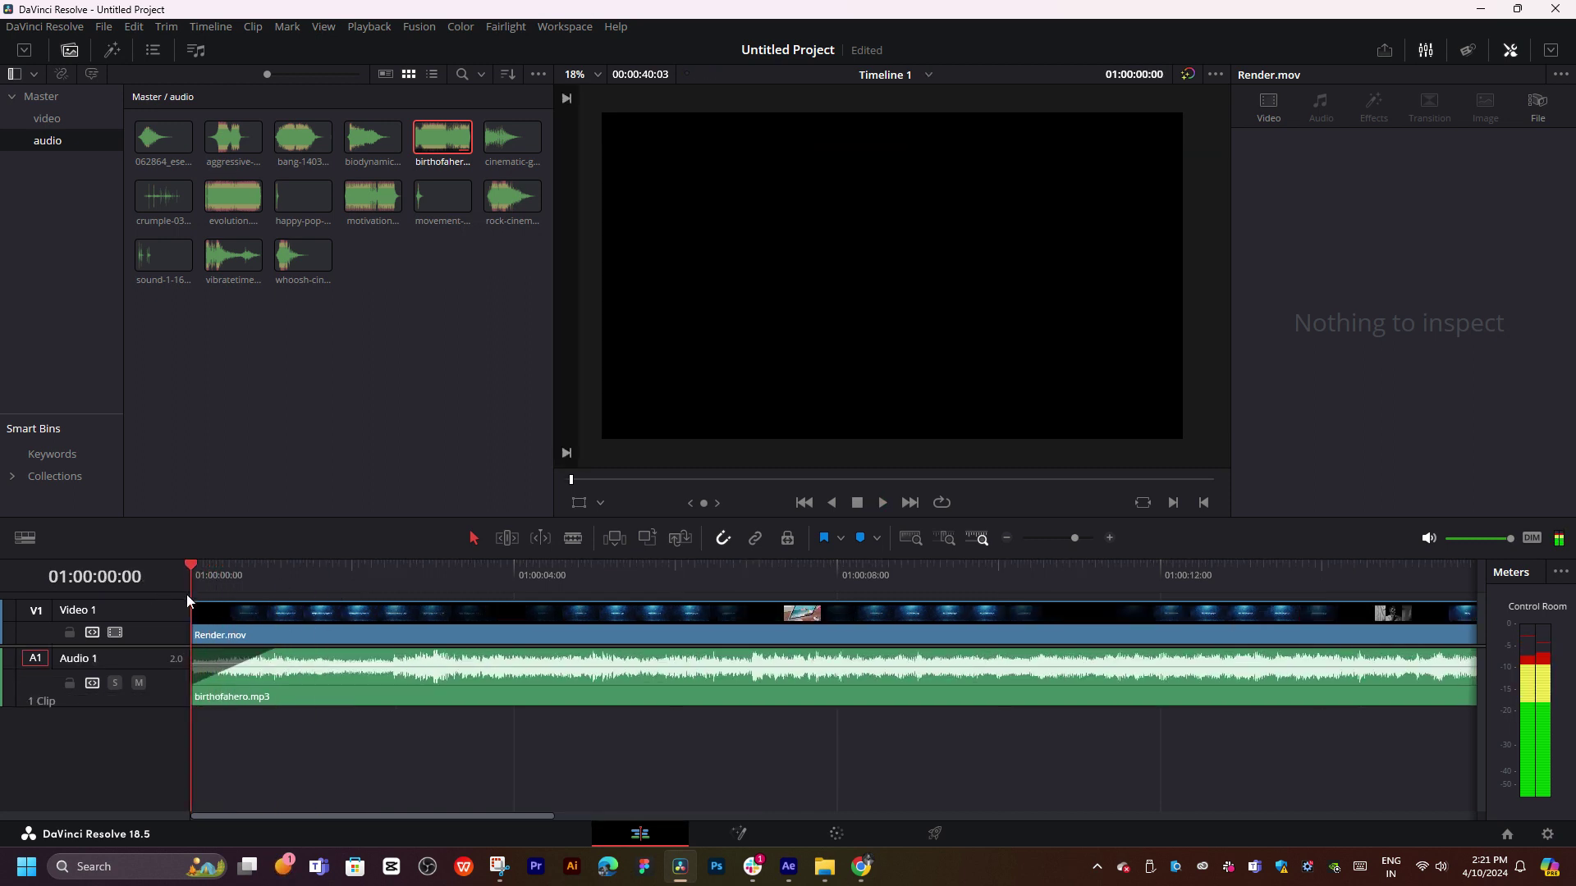
click(297, 258)
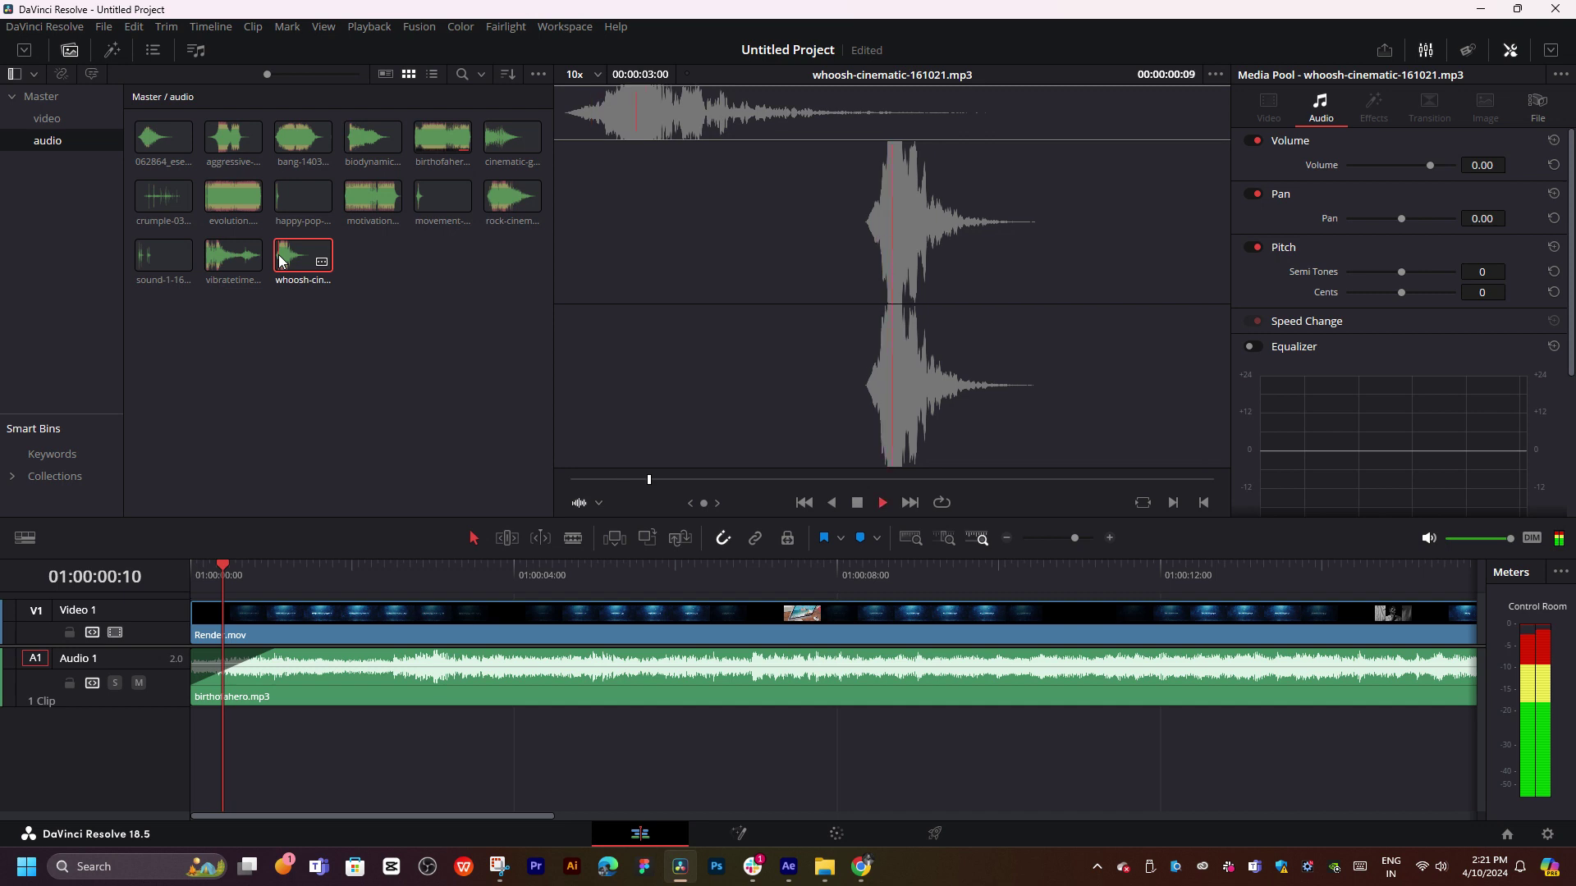
- Preview the whoosh and rock-cinematic effects, then drop rock-cinematic onto Audio 2
click(418, 205)
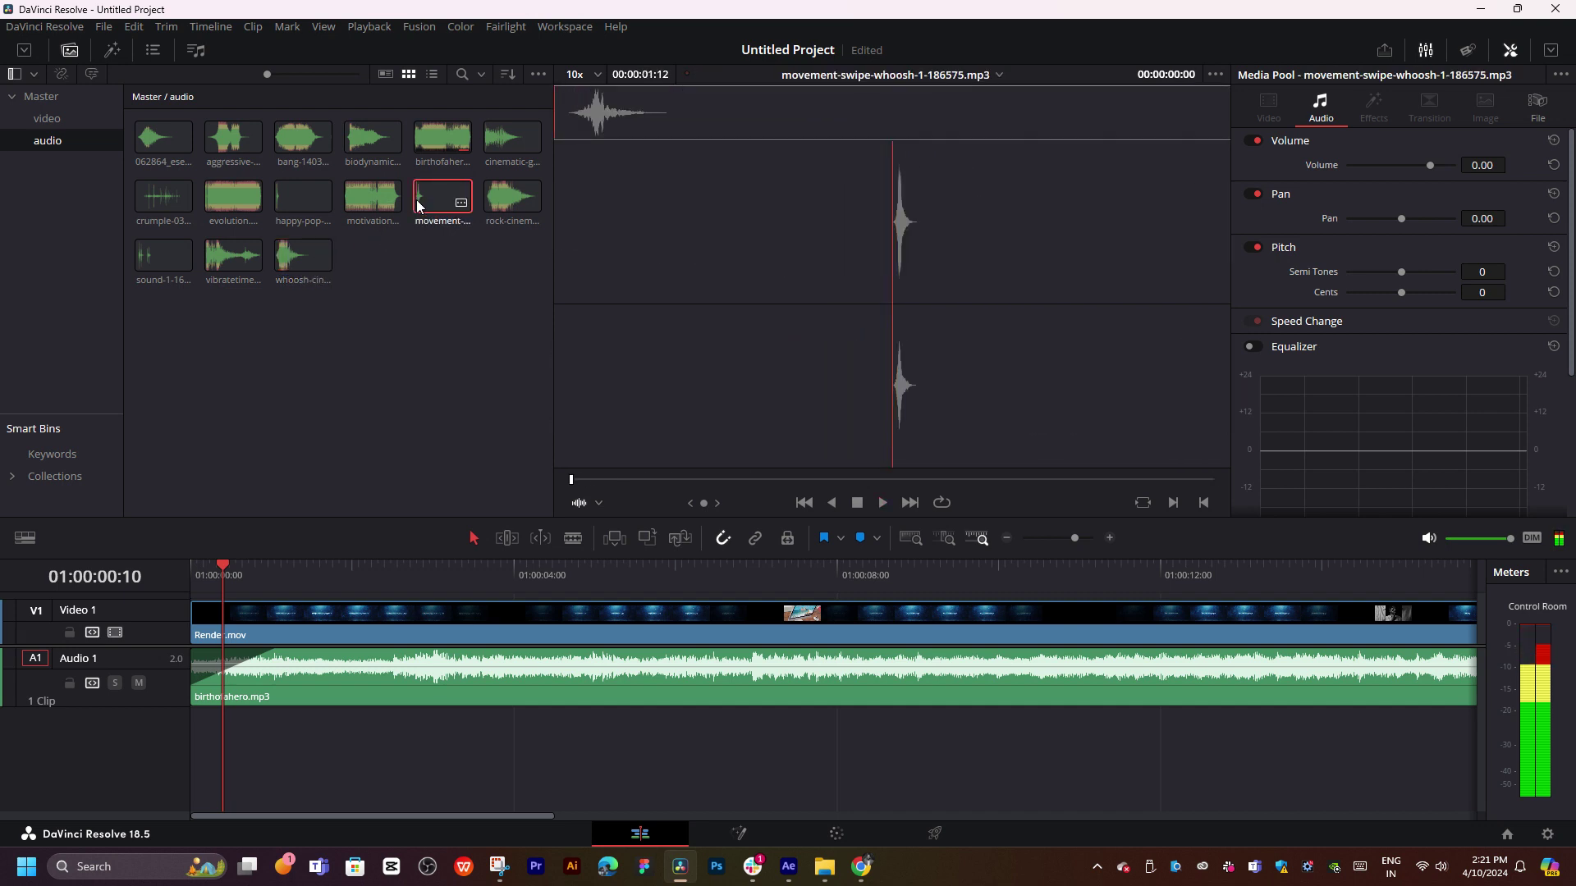
click(494, 205)
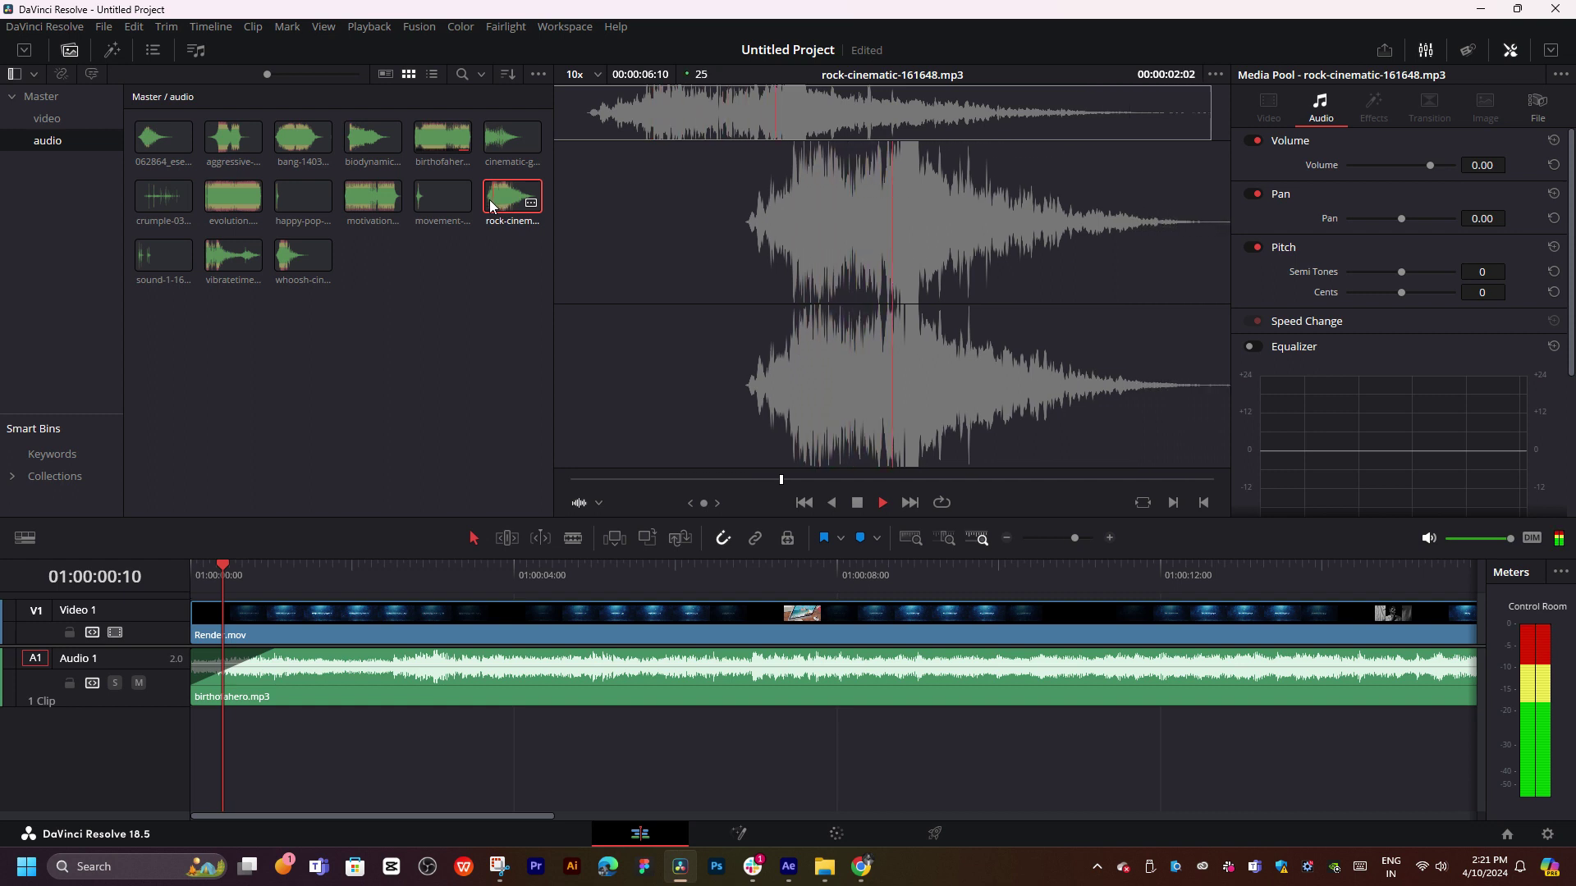
key(space)
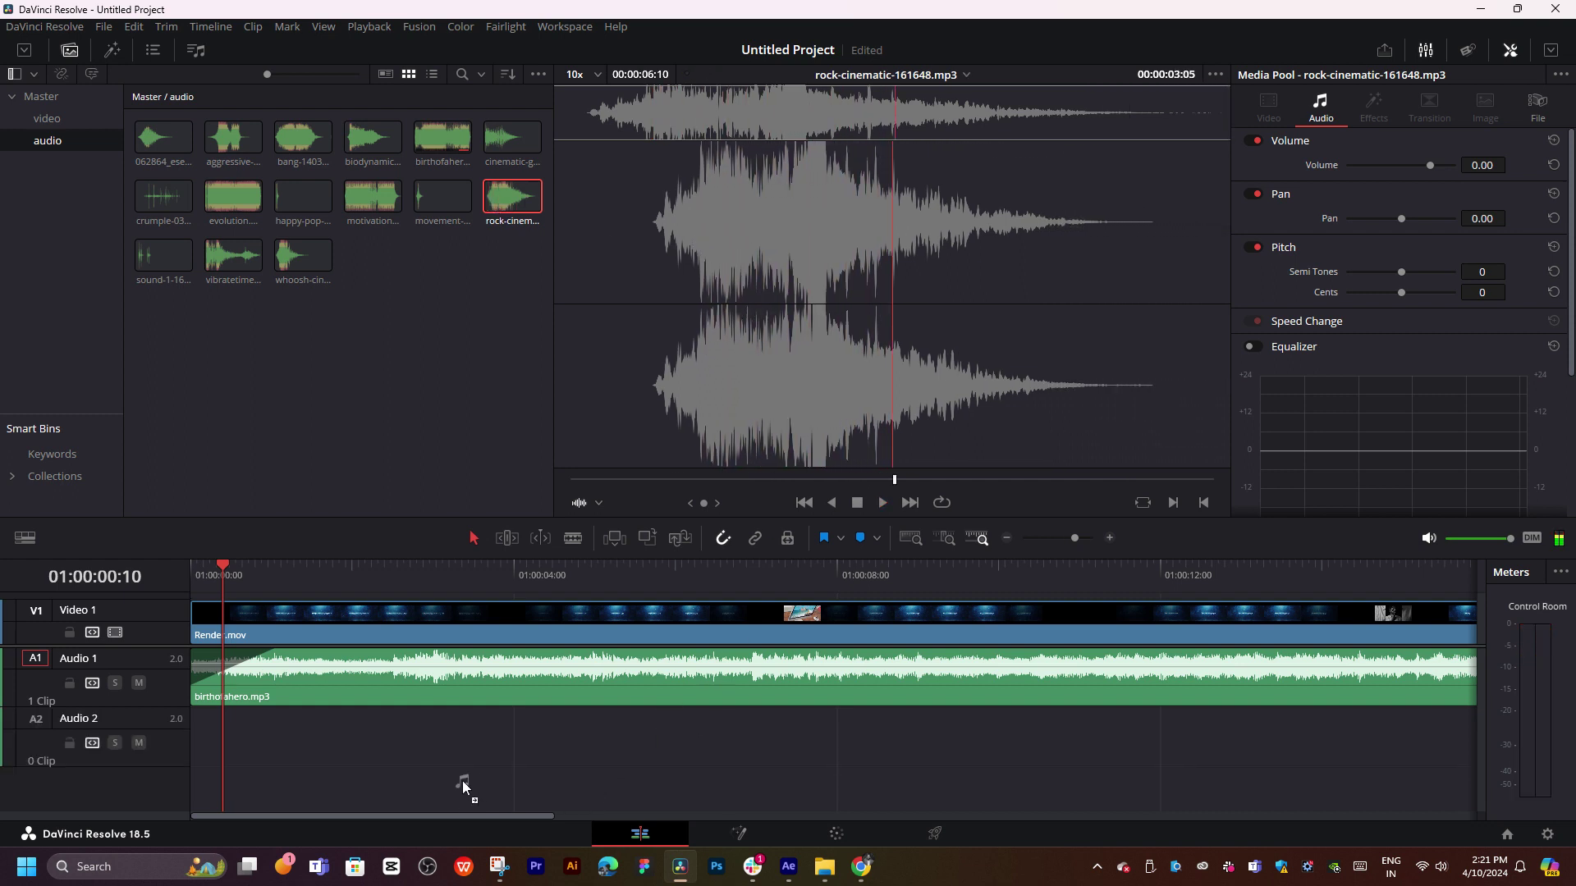
drag(462, 787, 458, 622)
click(381, 589)
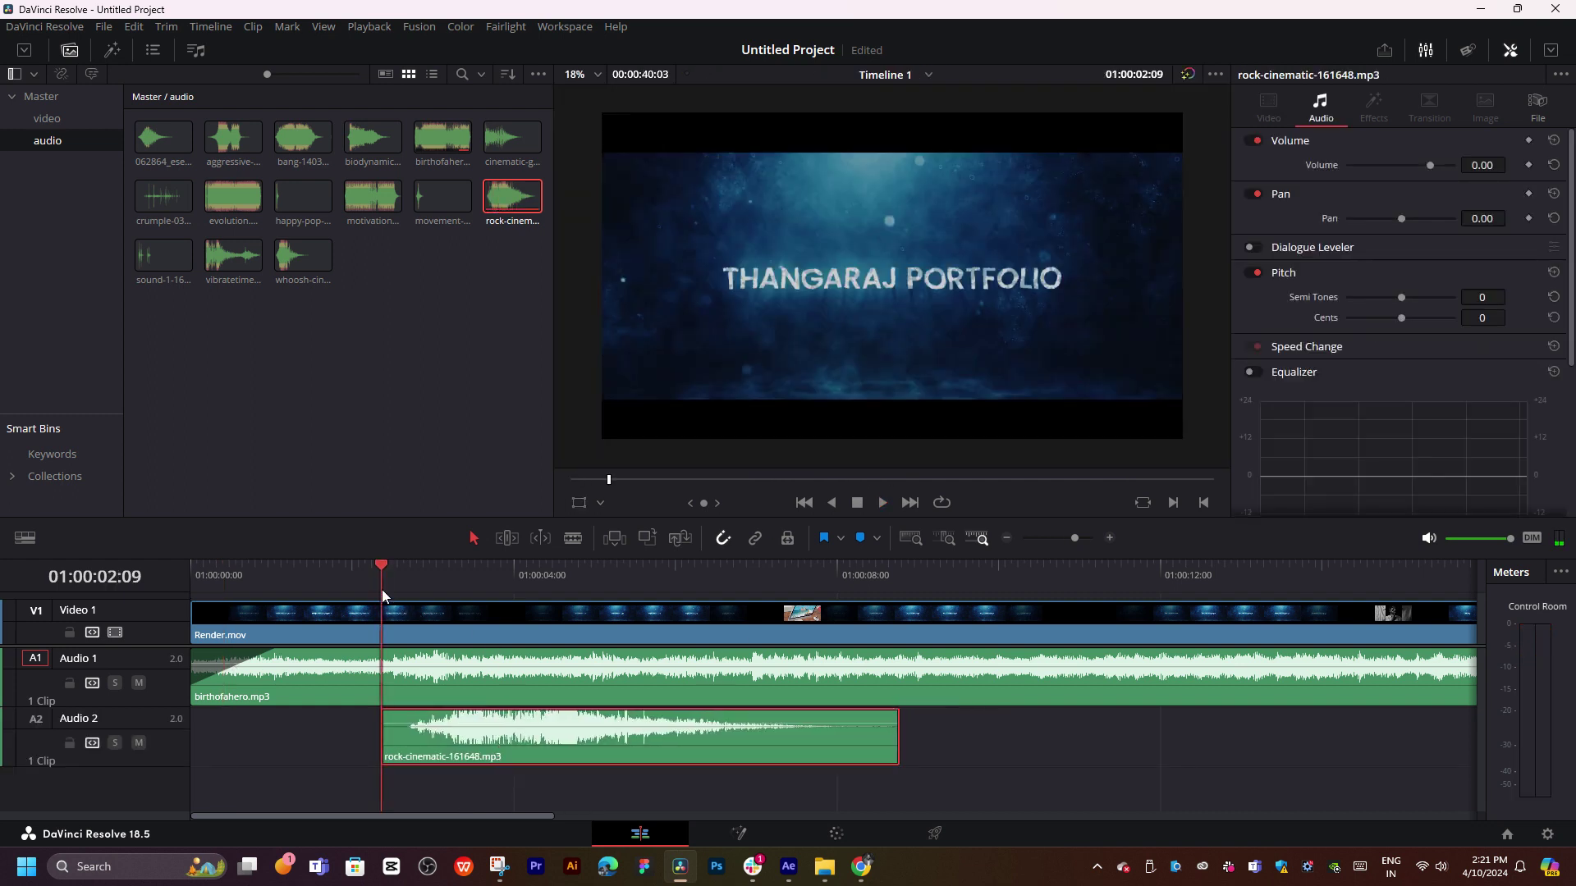
key(space)
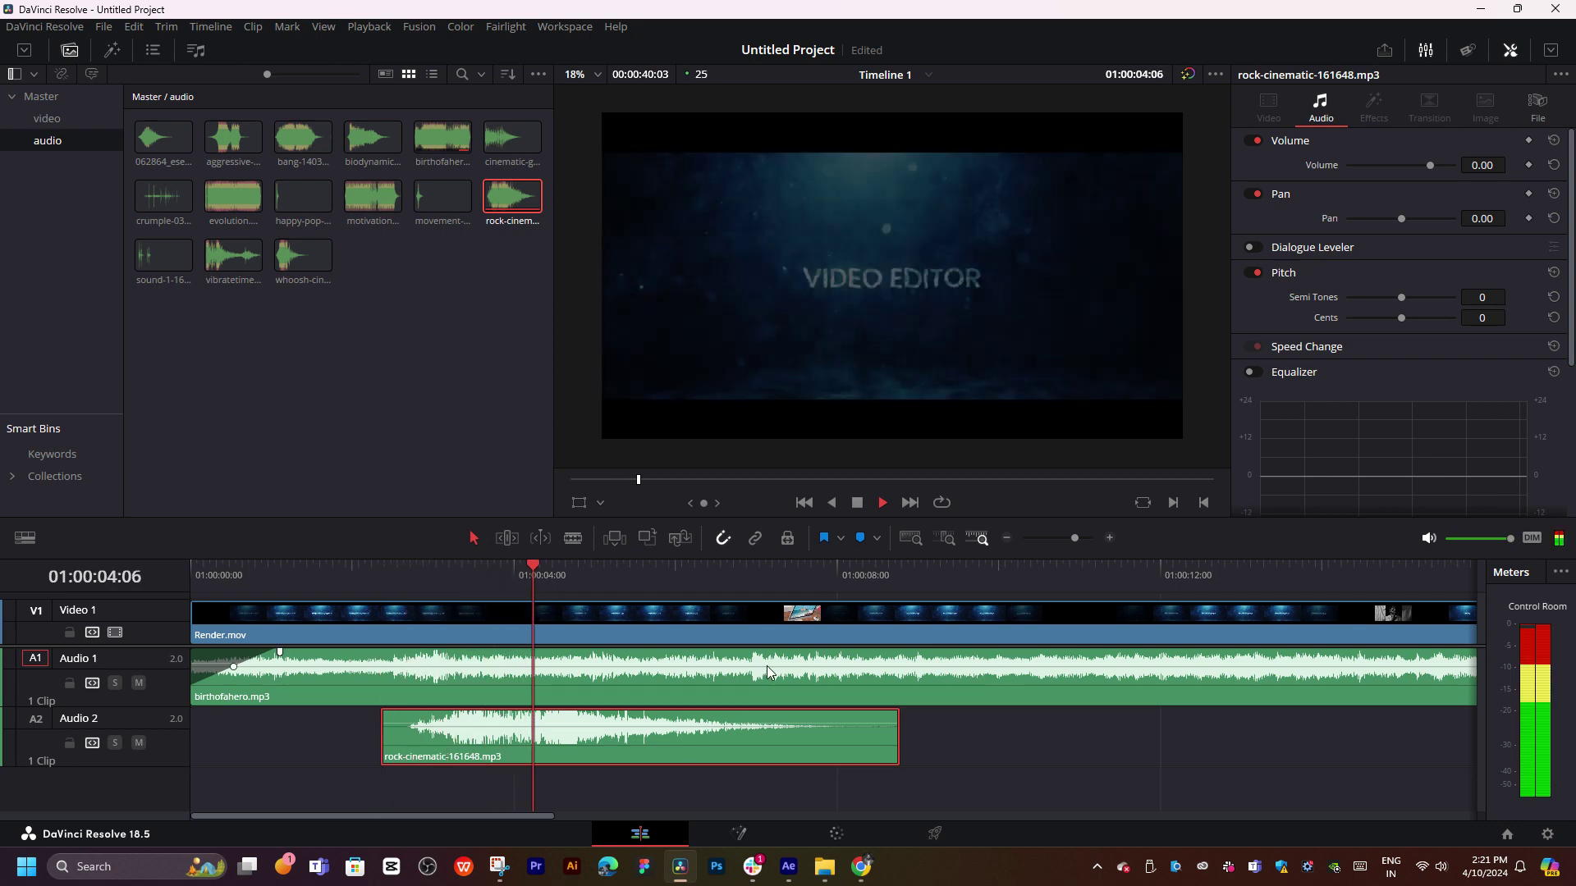
- Reposition the rock-cinematic clip on Audio 2 to run from about 5 to 10 seconds
scroll(722, 666, right, 3)
click(416, 584)
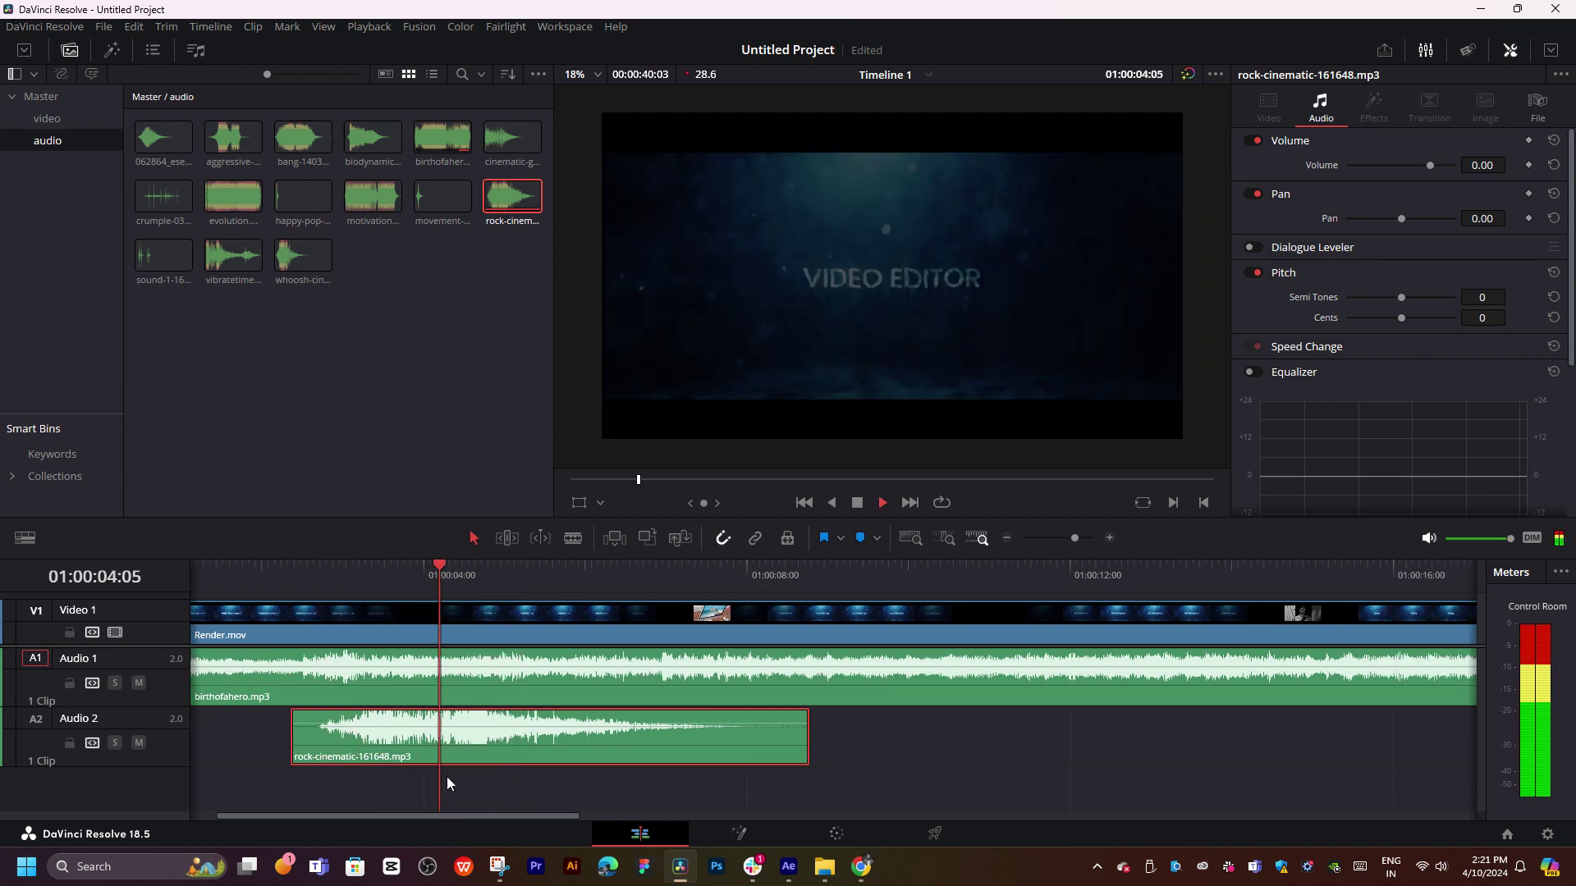
drag(462, 755, 966, 800)
click(601, 584)
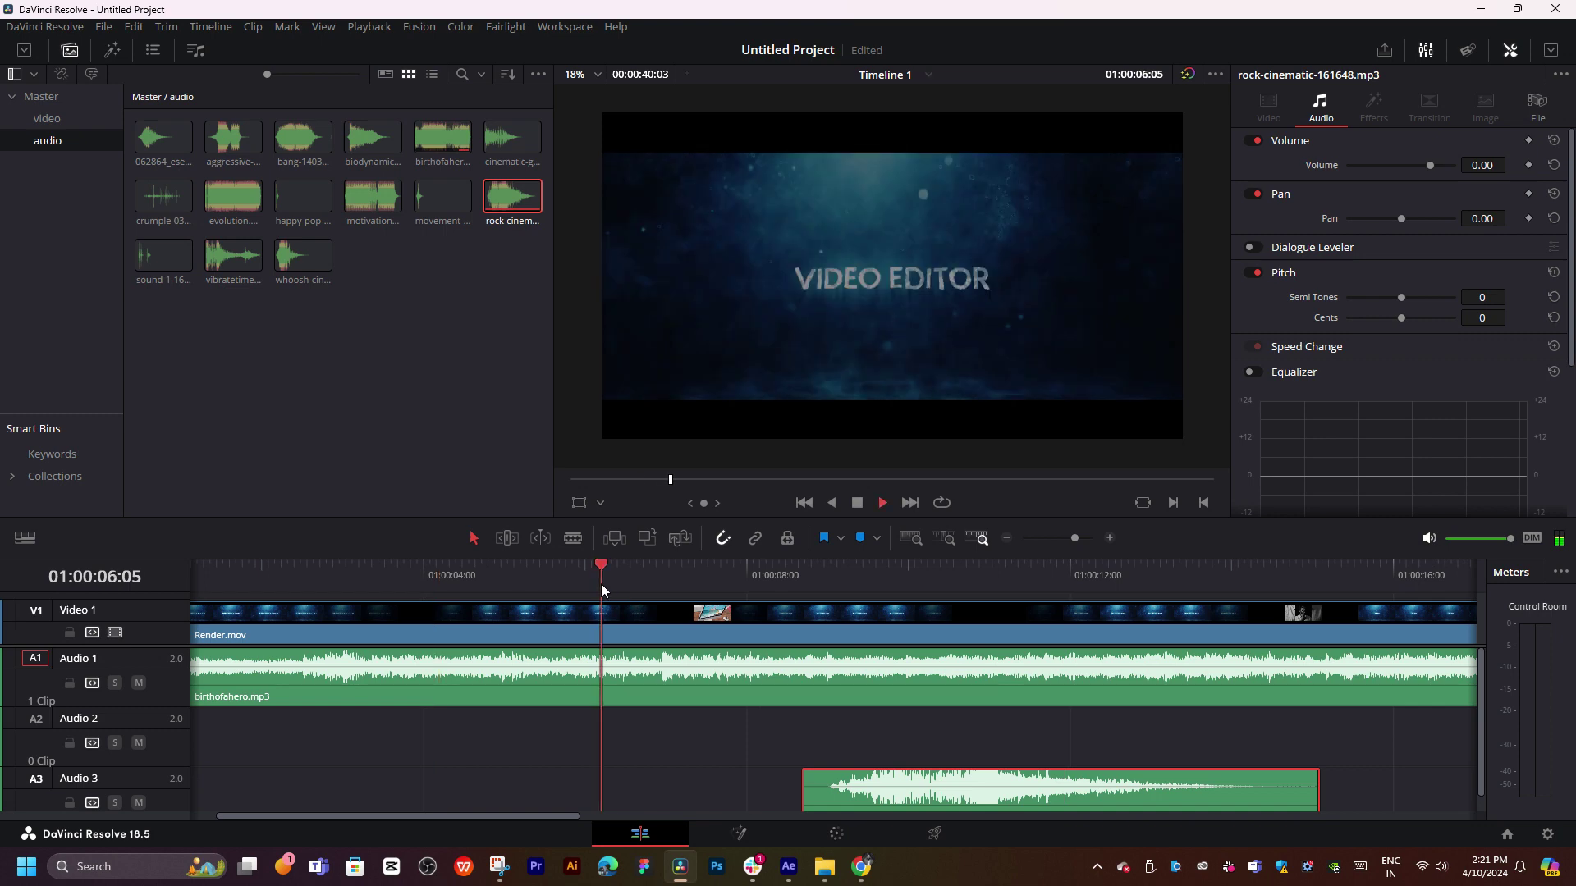
key(space)
drag(633, 590, 640, 589)
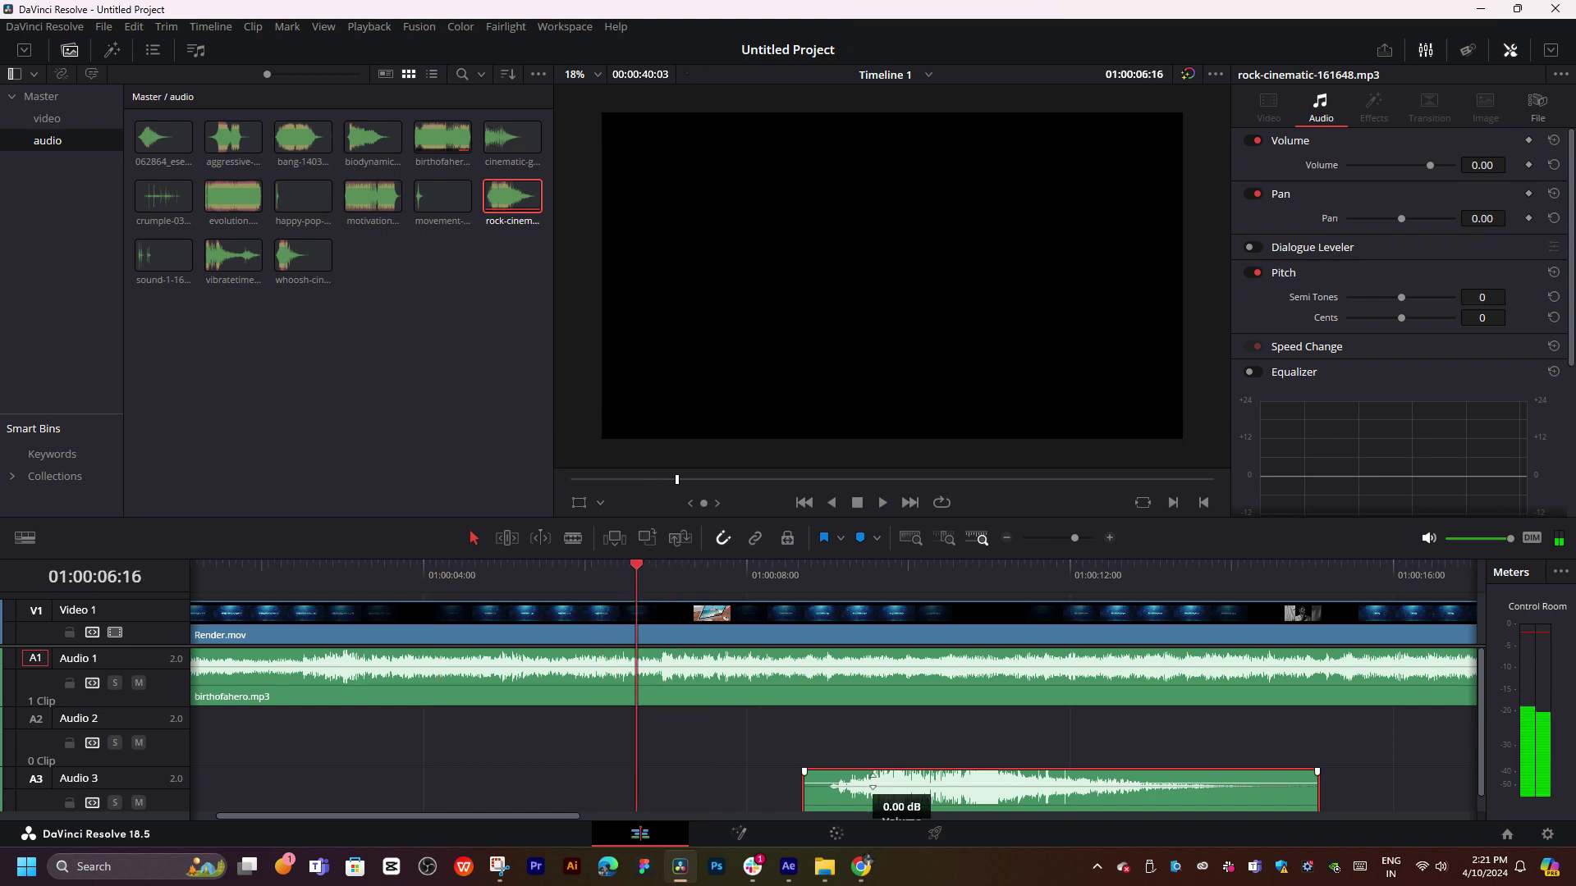
drag(919, 801, 663, 762)
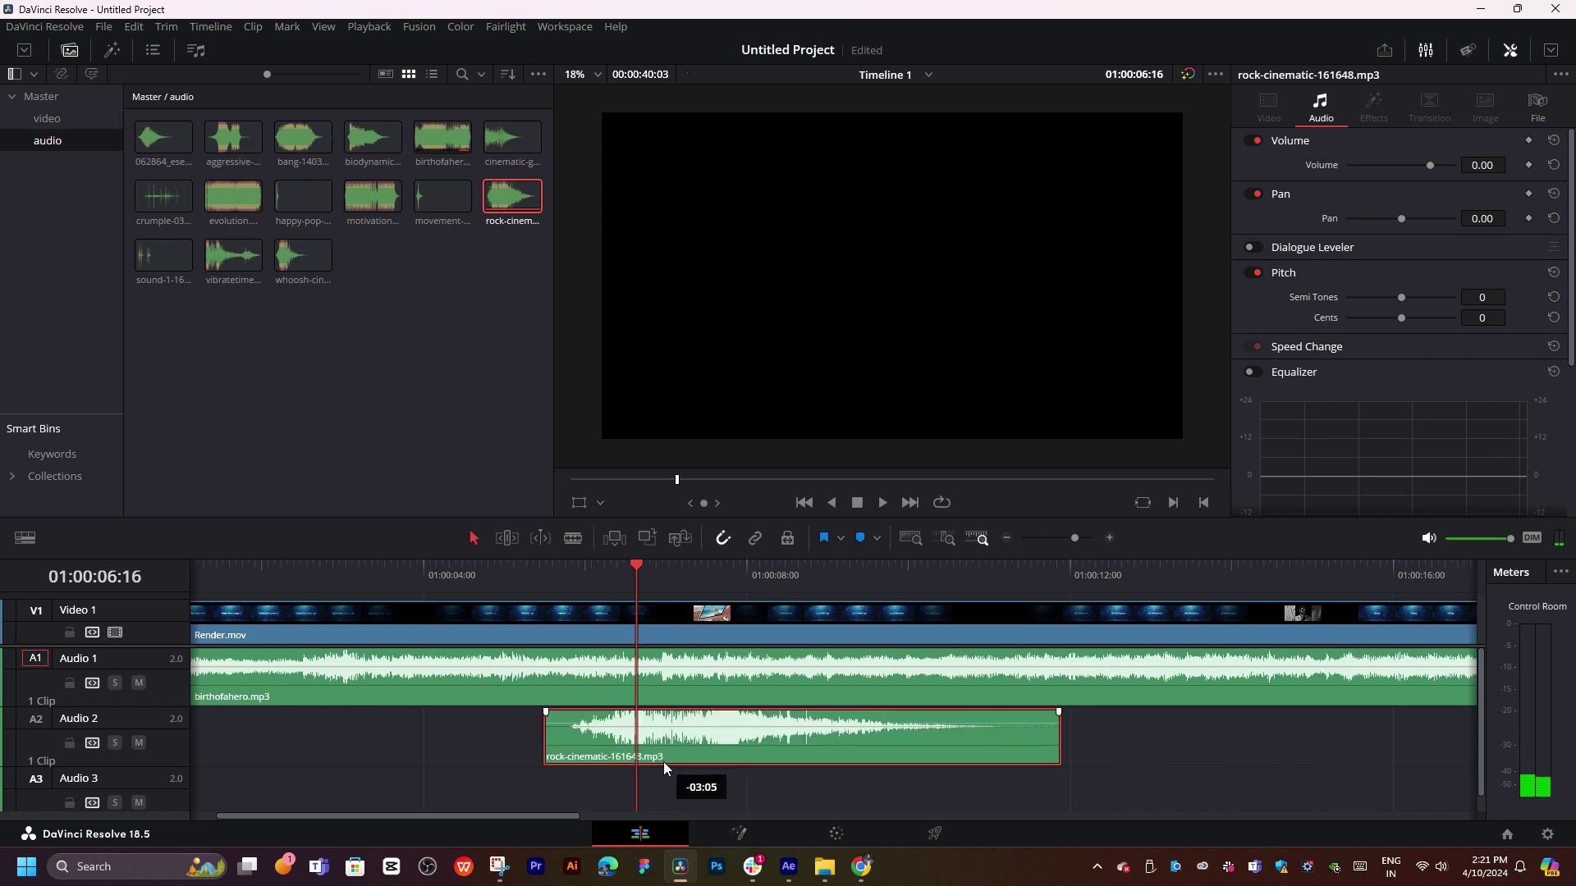
- Set the Audio 1 music track colour to Apricot and replay to check the effect timing
right_click(159, 684)
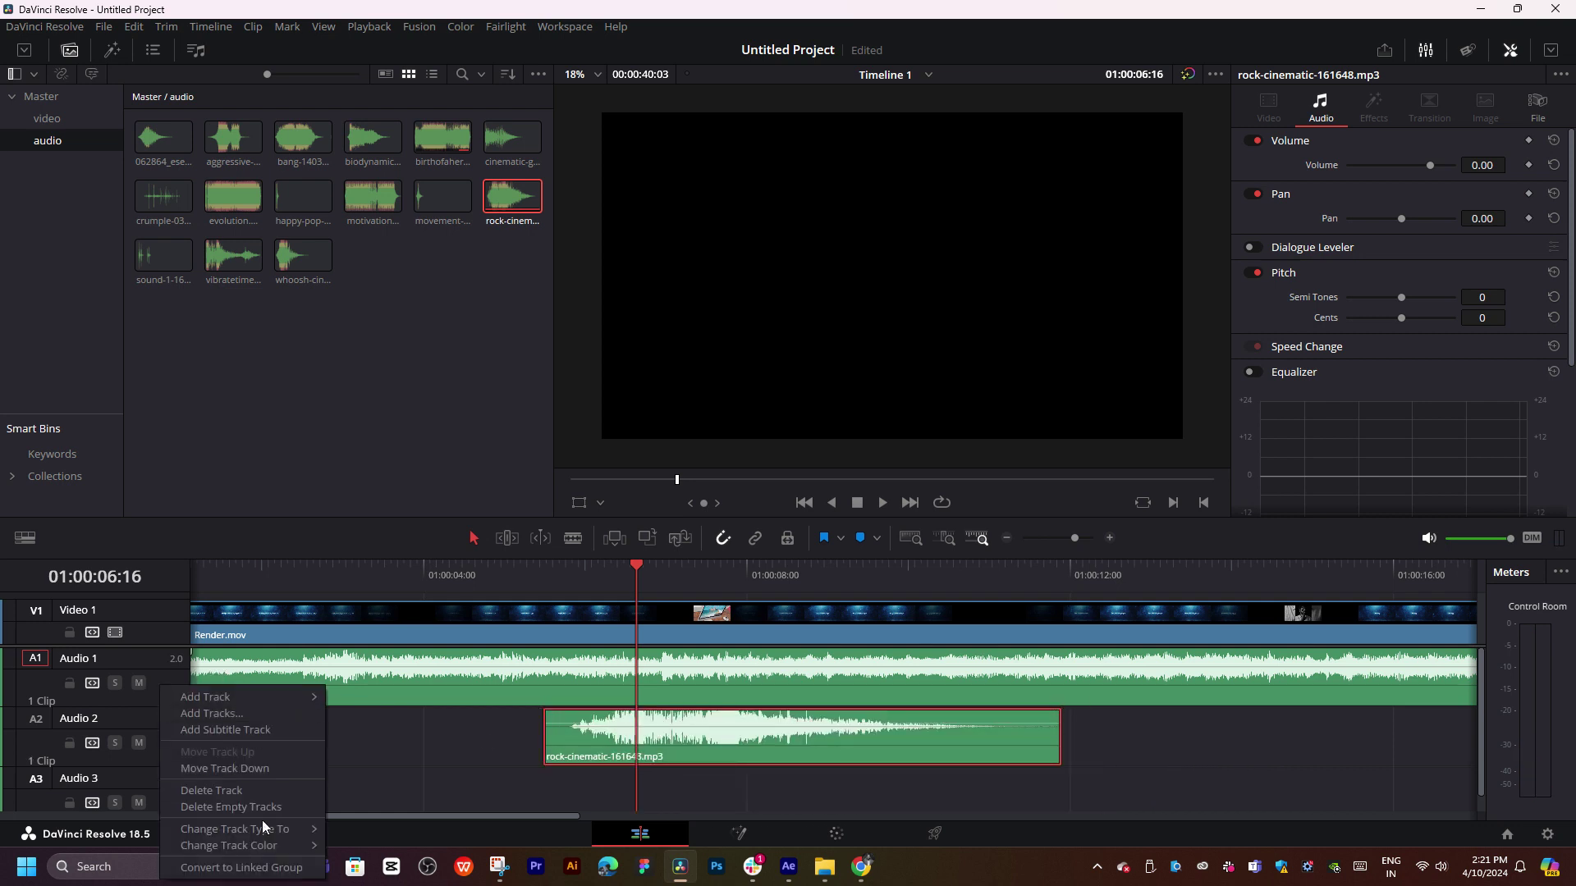
mouse_move(236, 845)
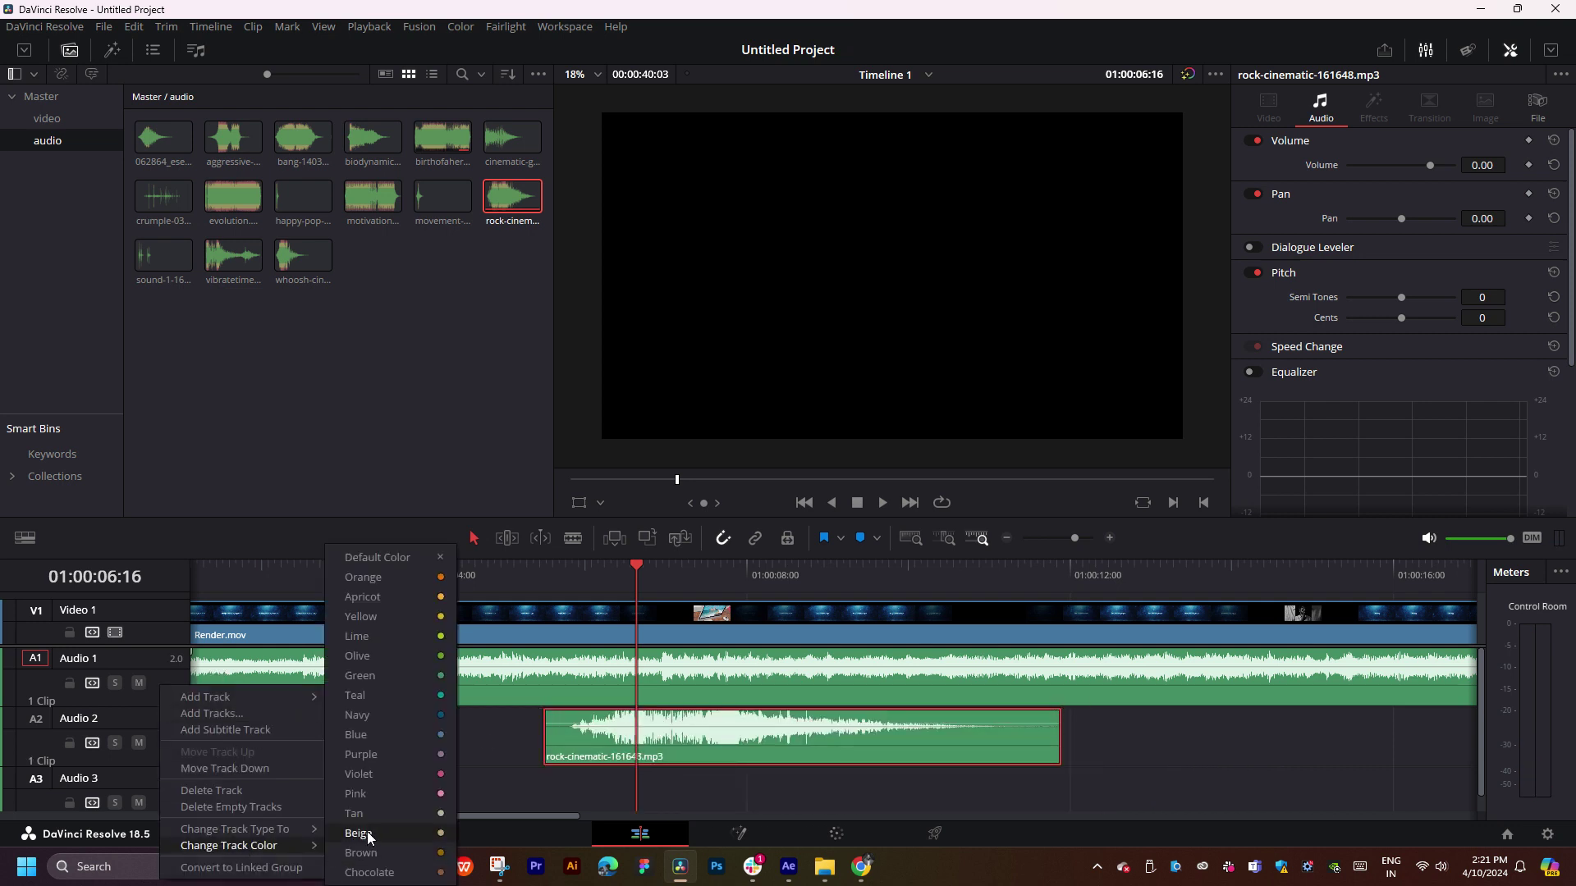
click(391, 604)
click(534, 575)
key(space)
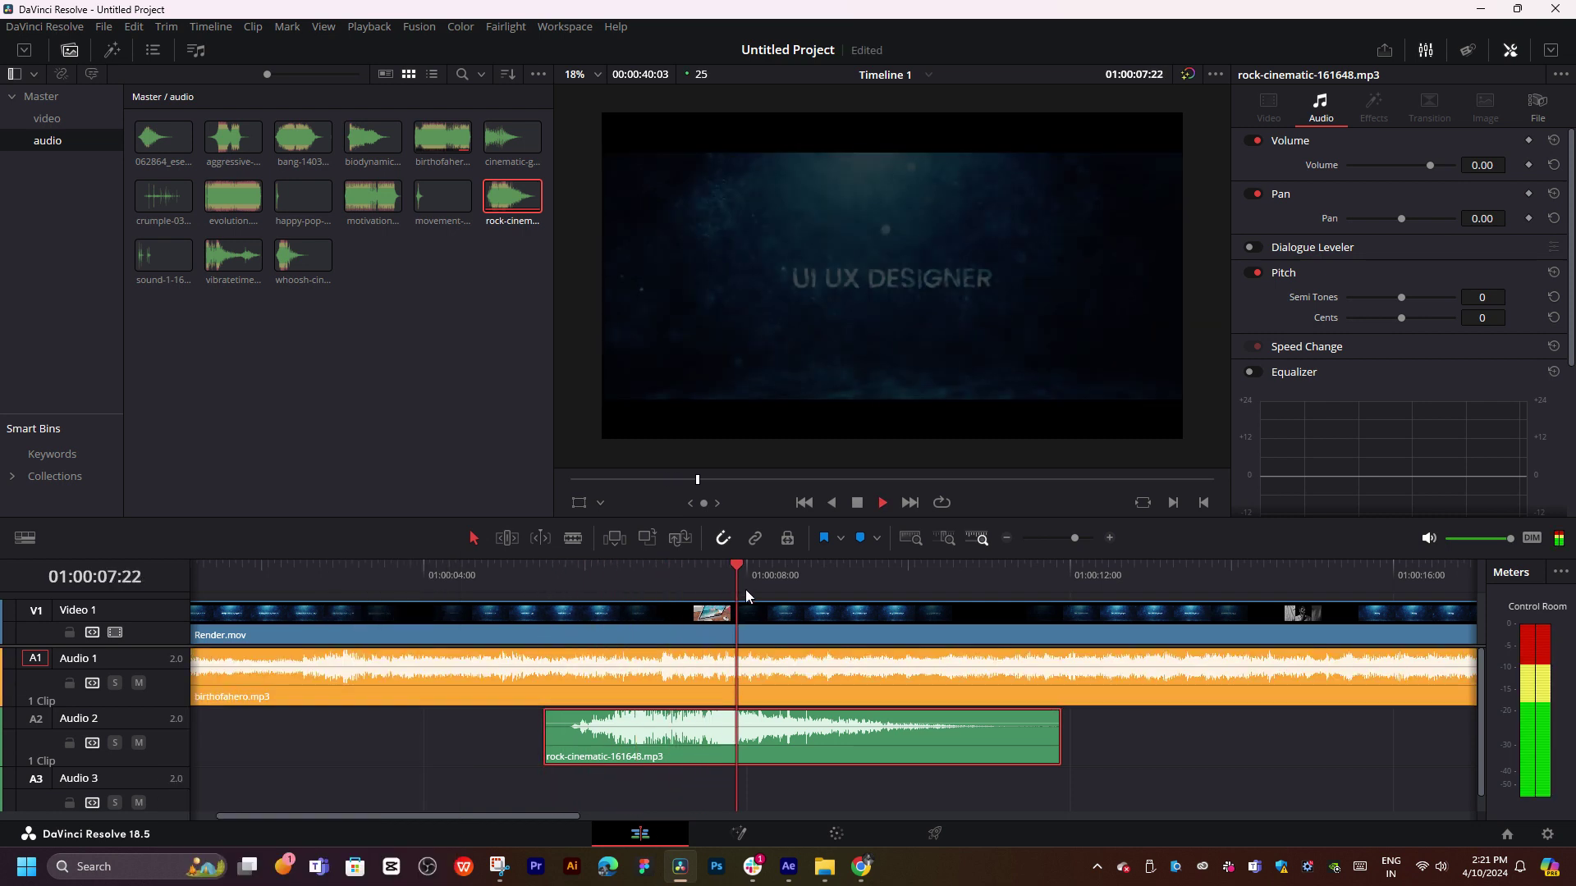
- Try the rock-cinematic clip slightly earlier and play it against the title
click(687, 569)
key(space)
click(680, 574)
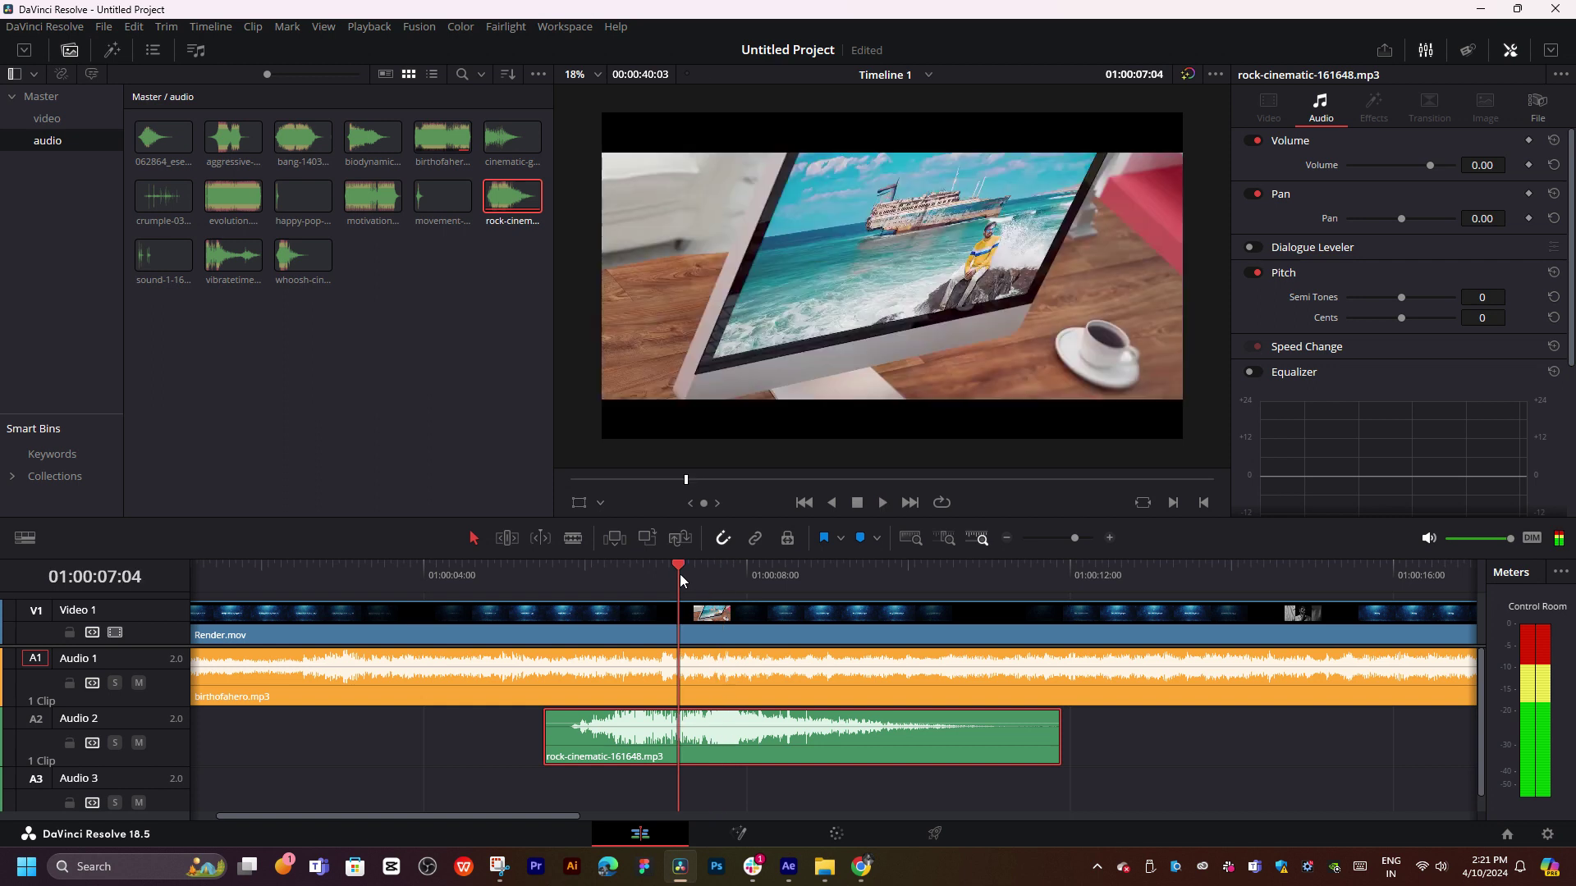
drag(678, 734, 638, 734)
key(space)
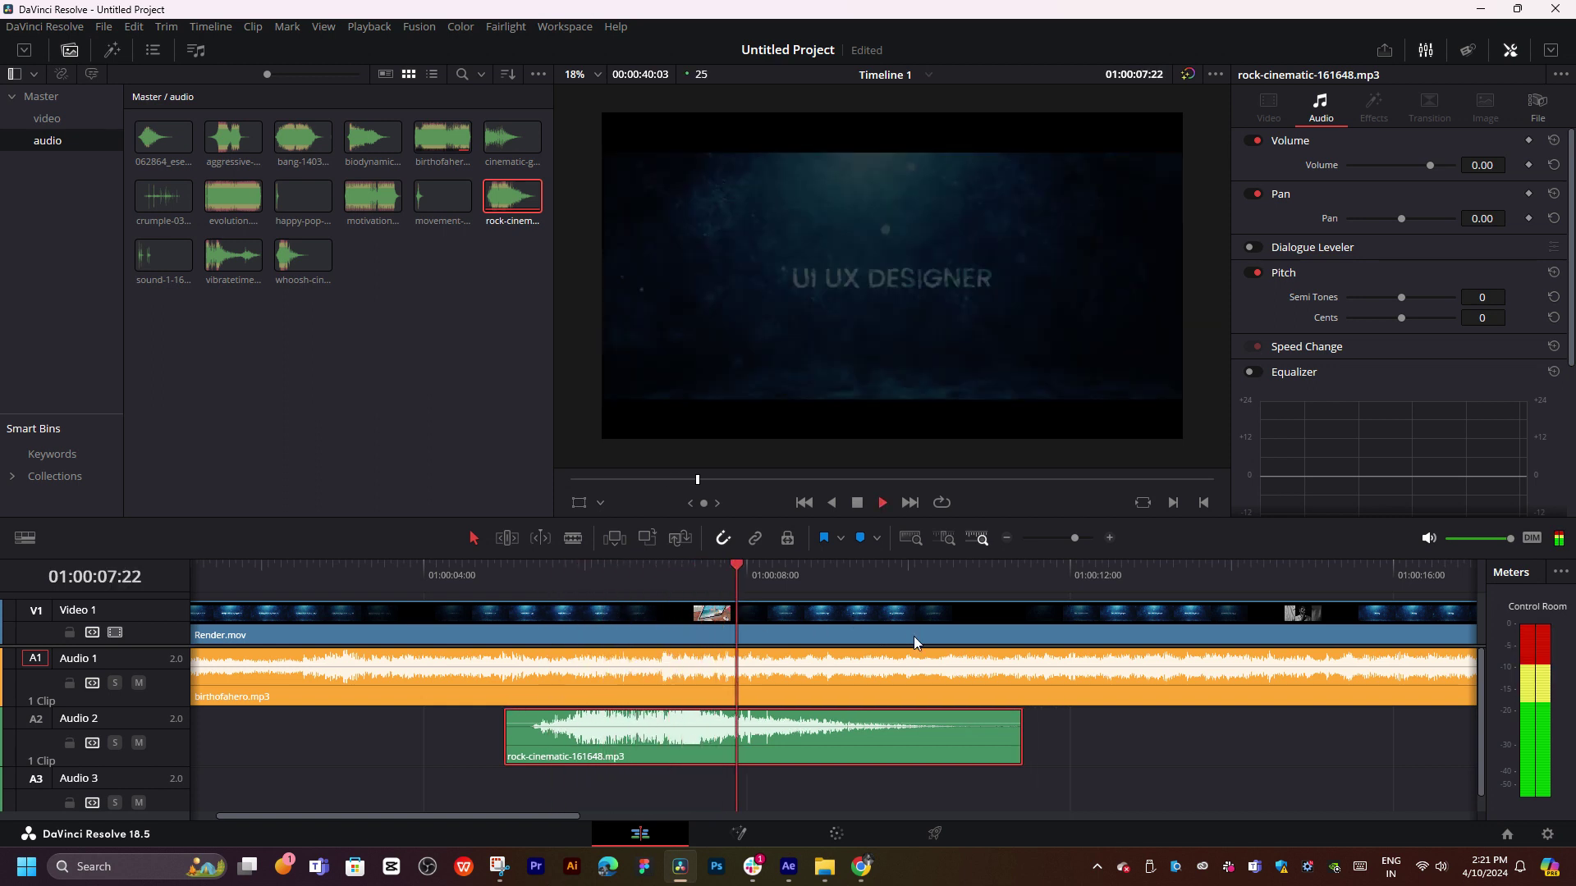
- Shift the rock-cinematic clip later so it starts around 5.5 seconds, then replay to check
click(657, 581)
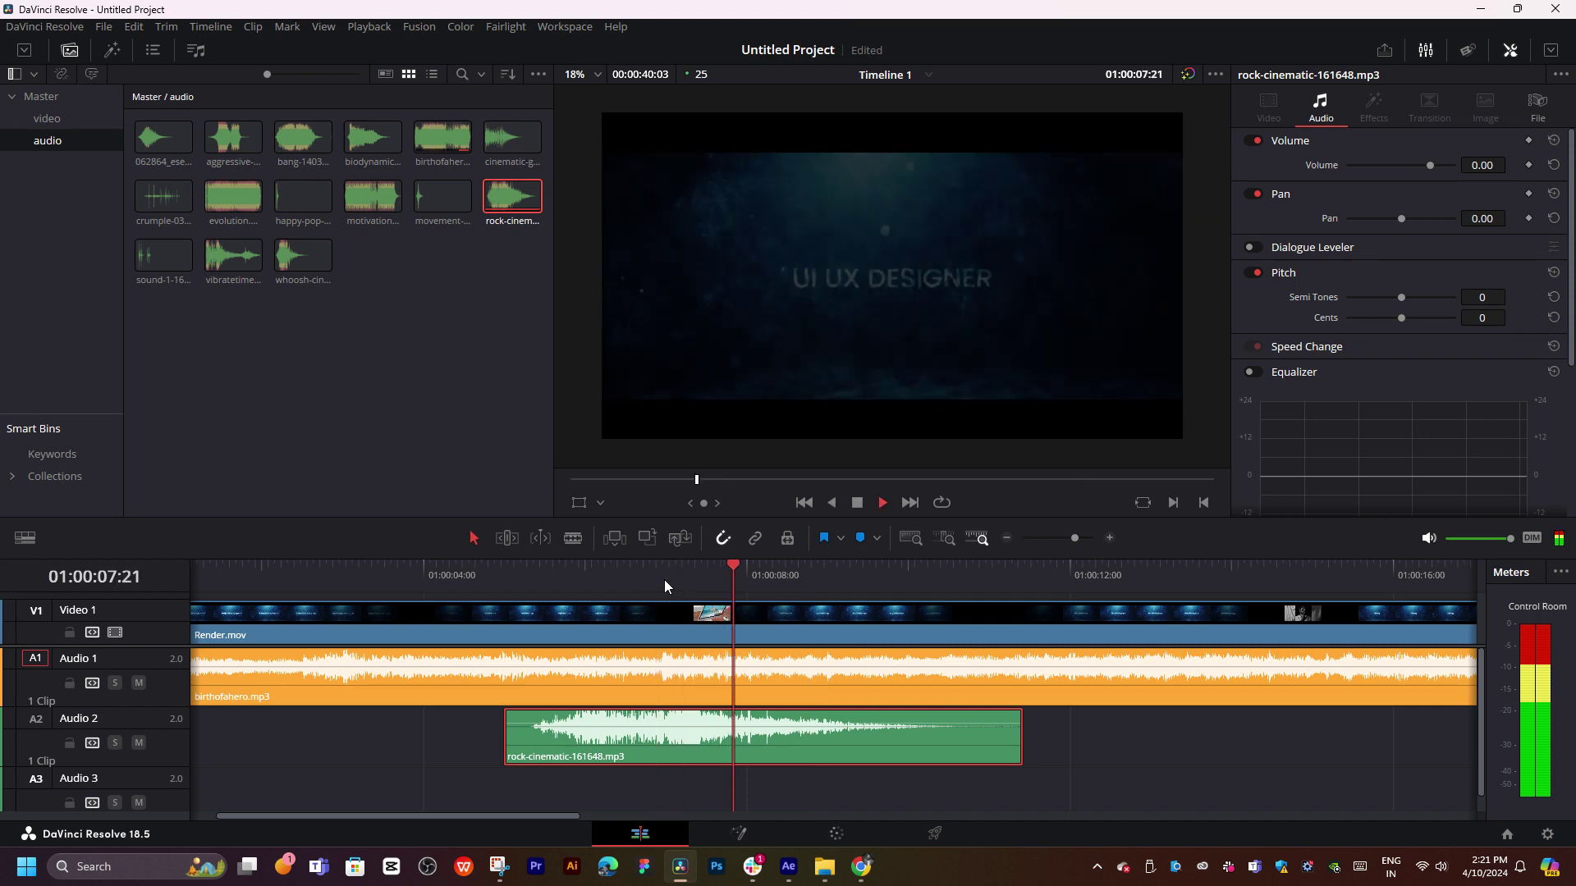
click(663, 580)
key(space)
click(699, 578)
drag(699, 577, 697, 578)
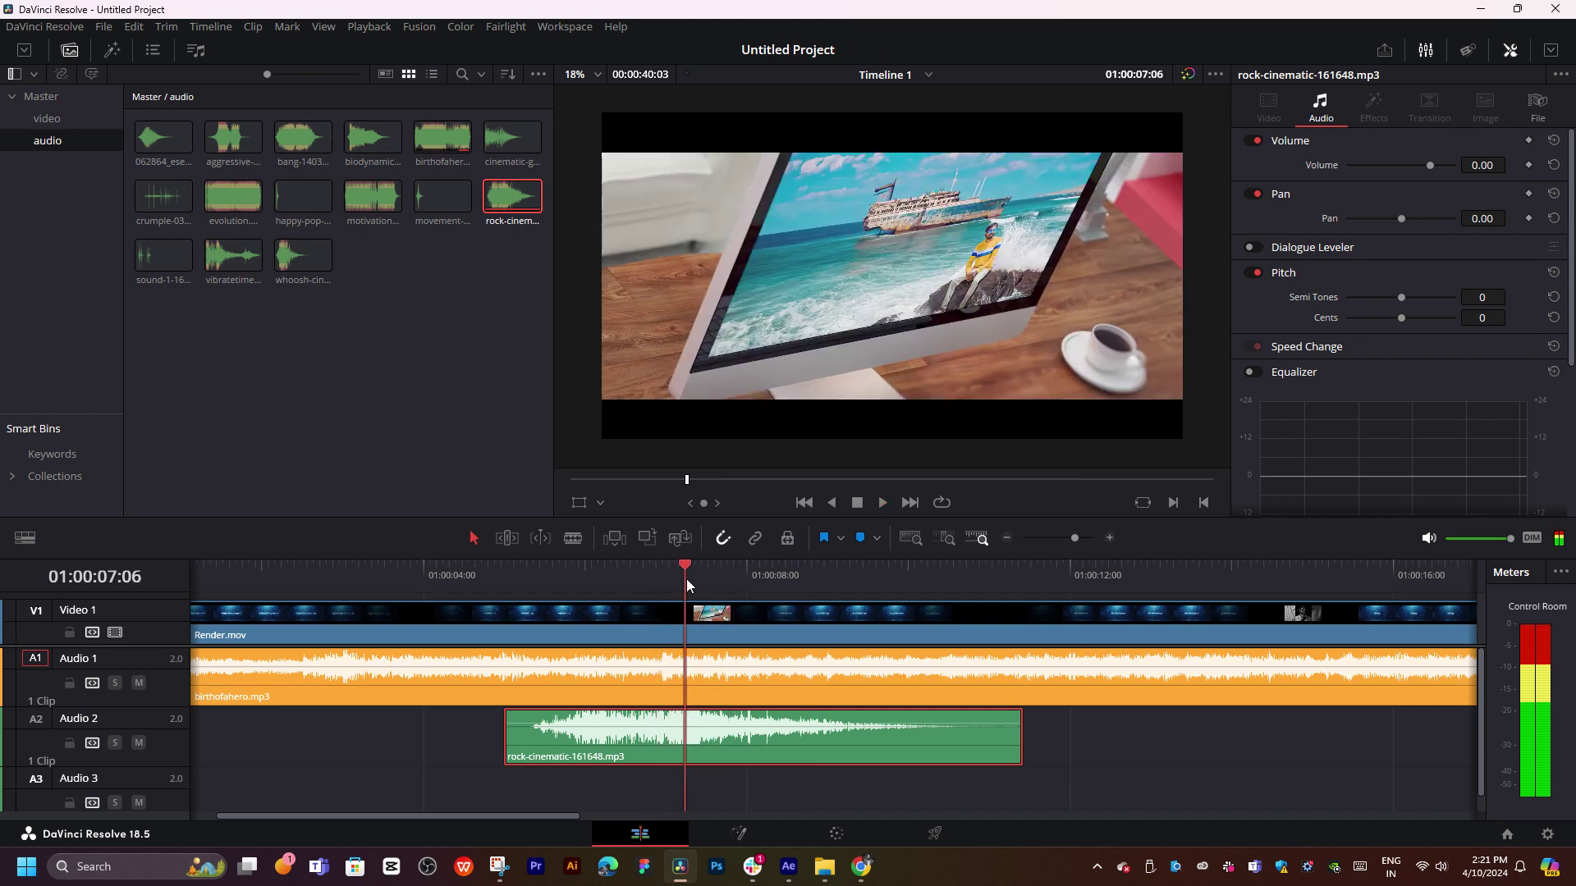
key(space)
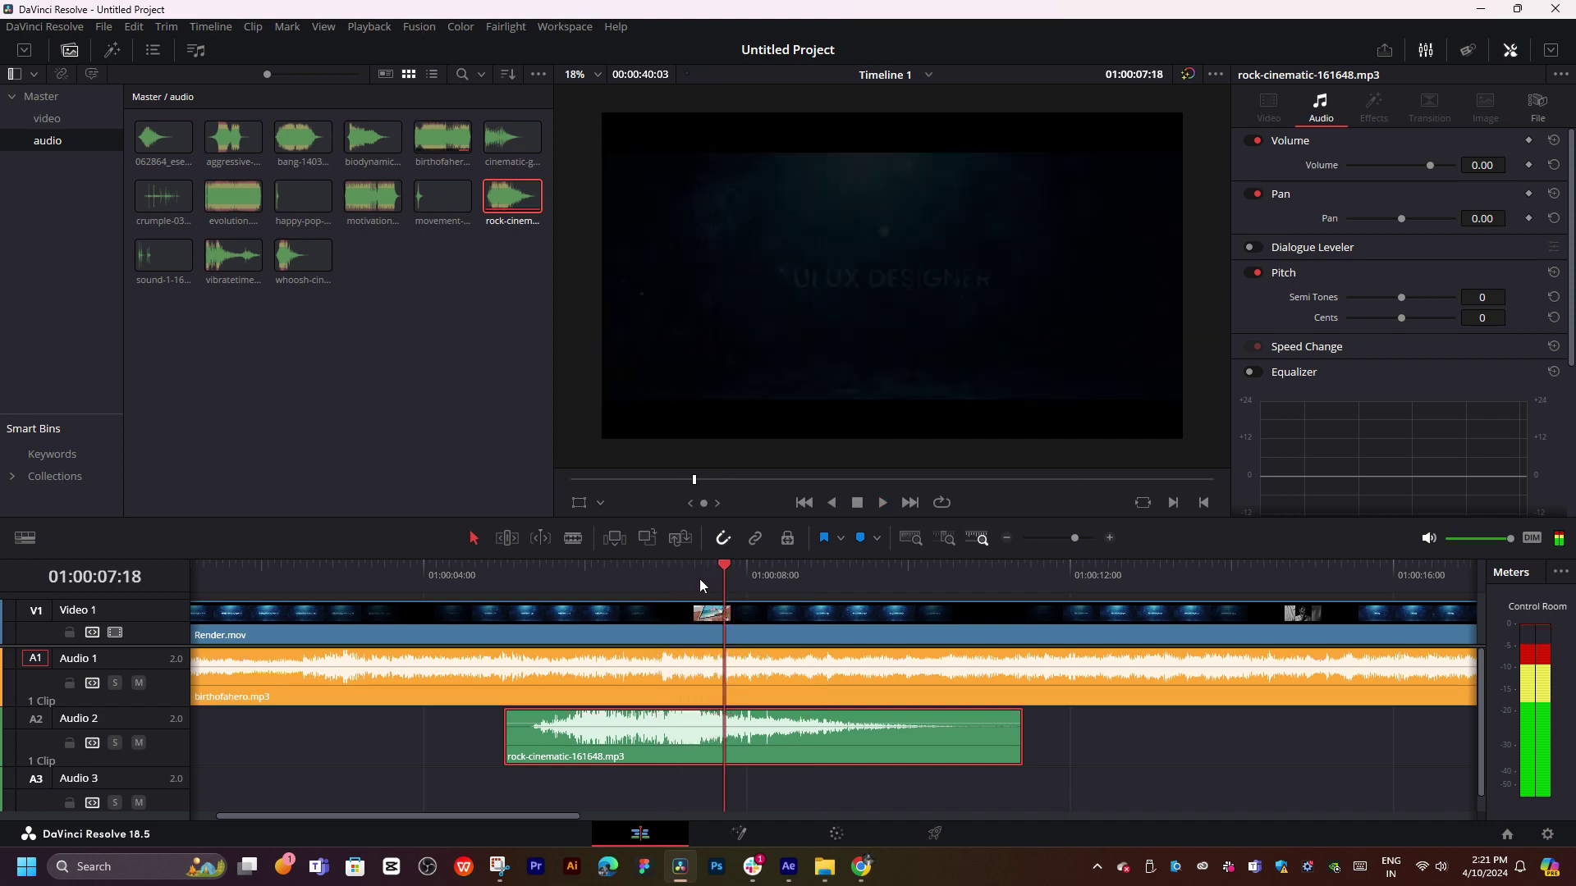
click(699, 579)
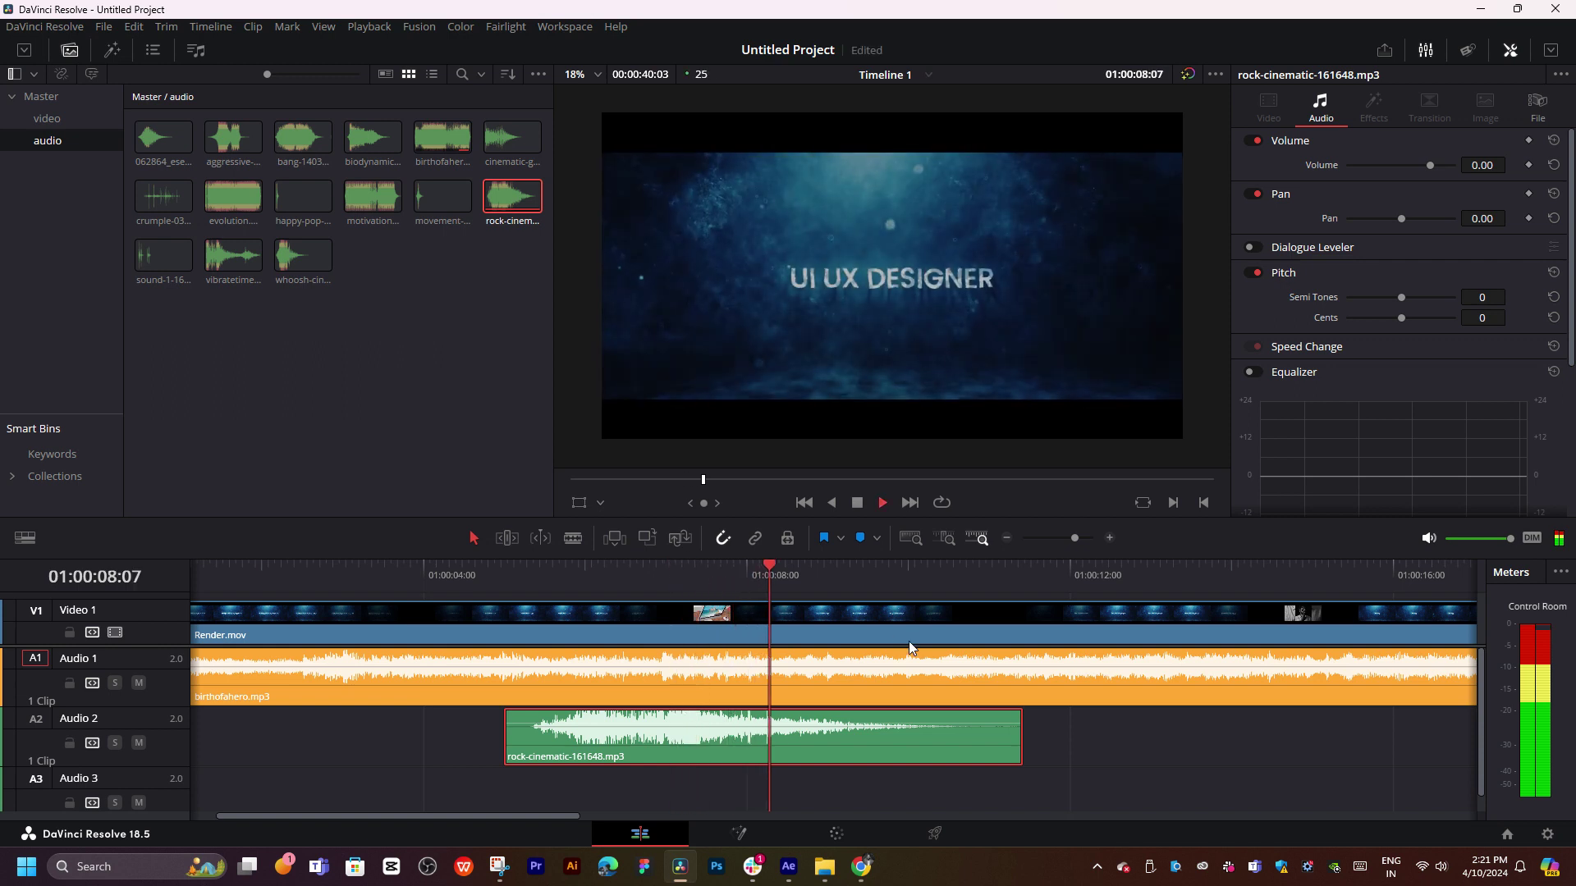
scroll(779, 652, right, 2)
click(566, 579)
drag(591, 756, 639, 755)
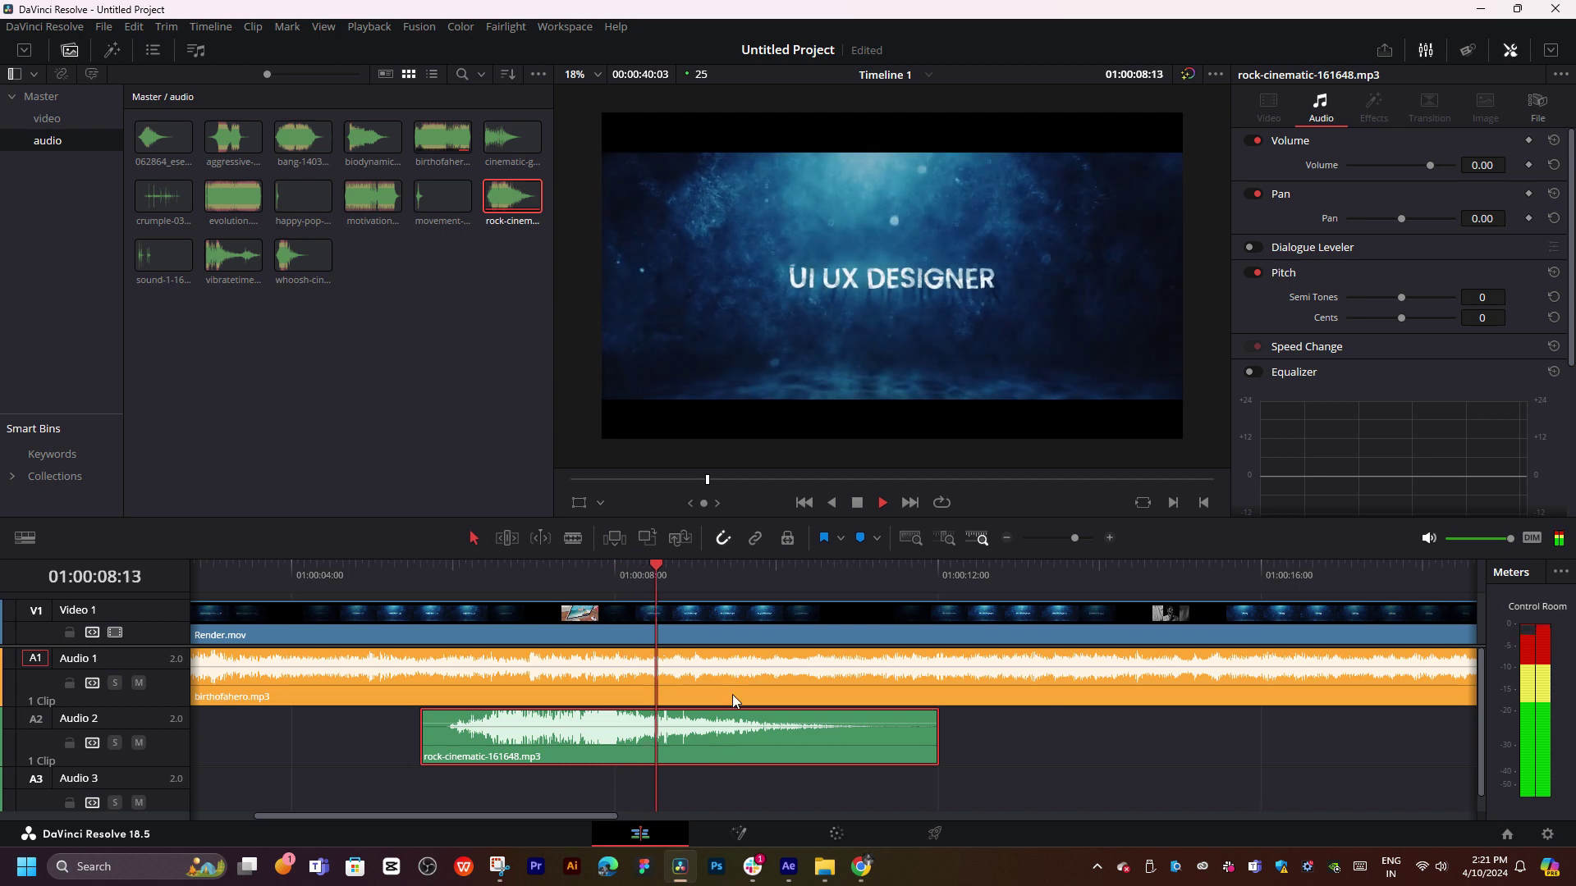
click(391, 578)
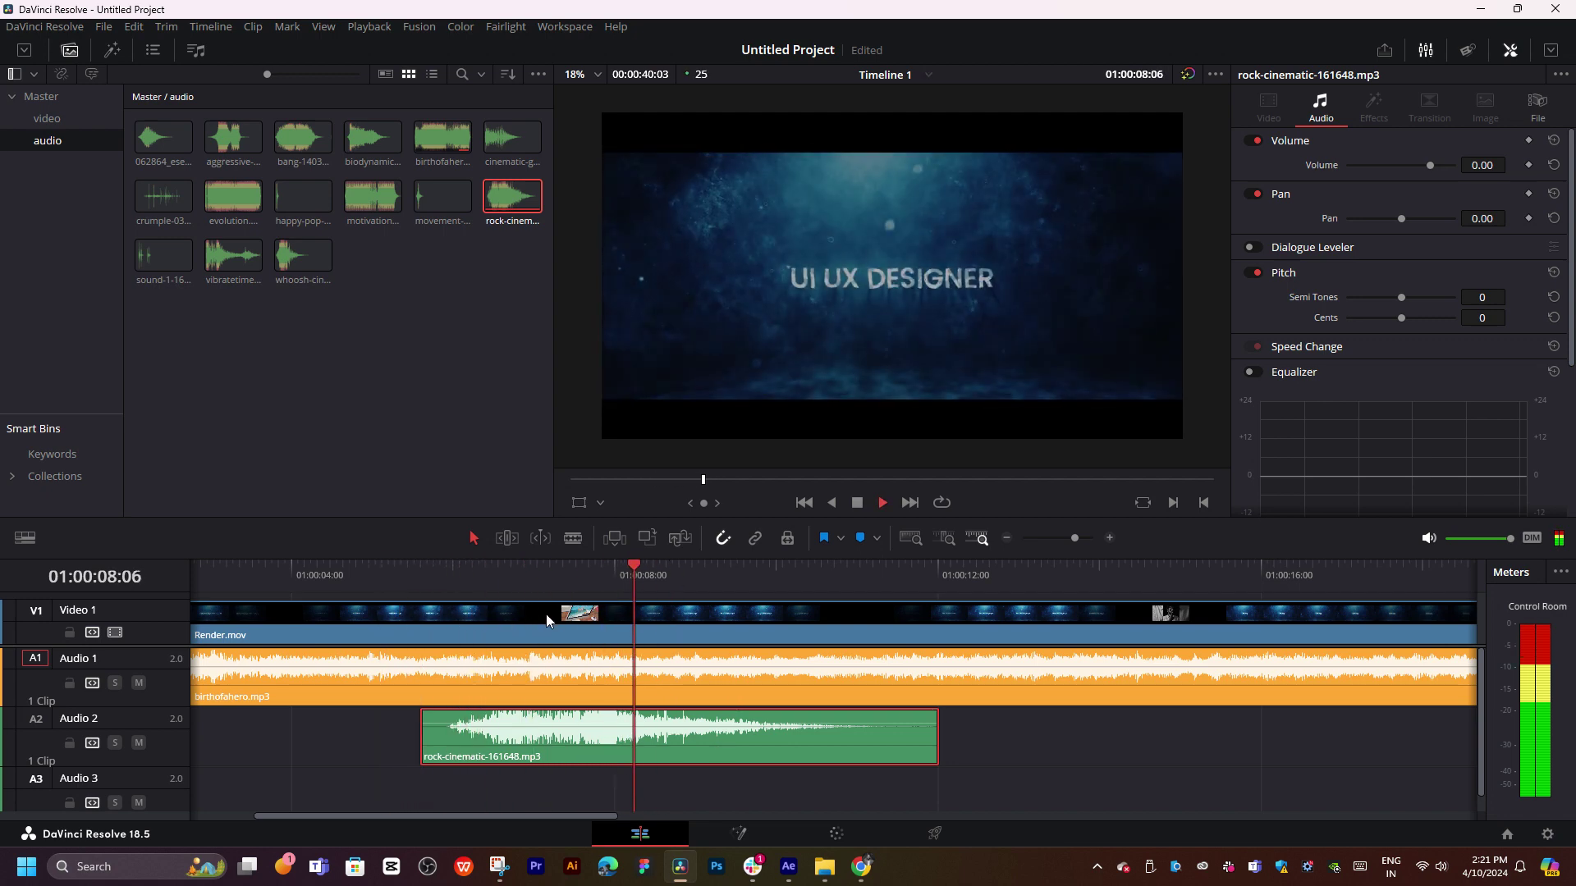
- Audition the cinematic-glitch-fear sound in the source viewer to find its hit
click(505, 433)
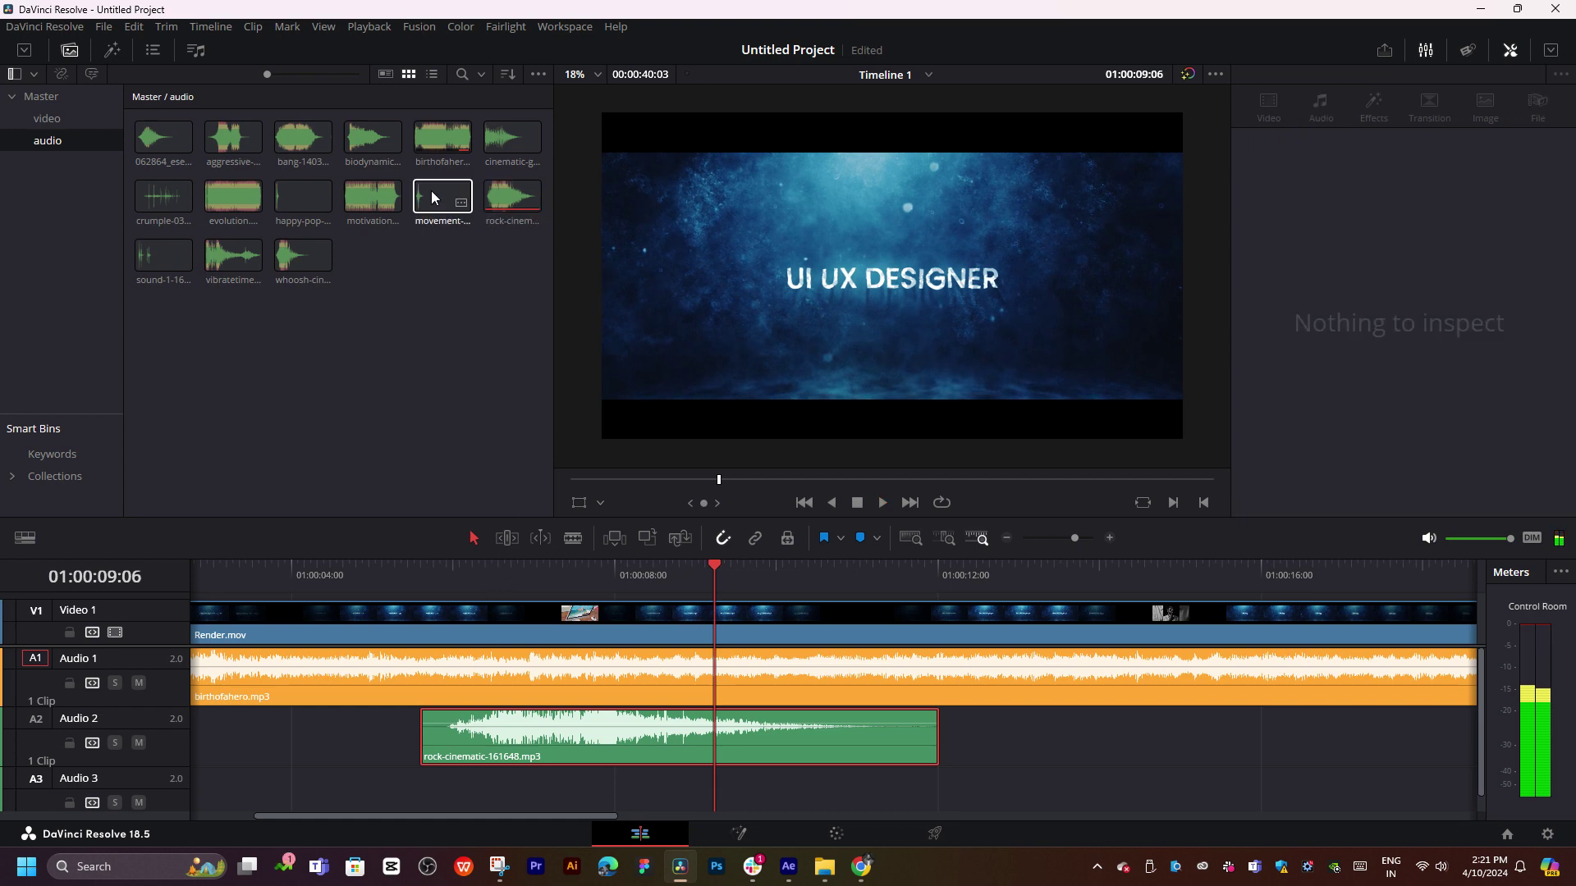
click(510, 140)
key(space)
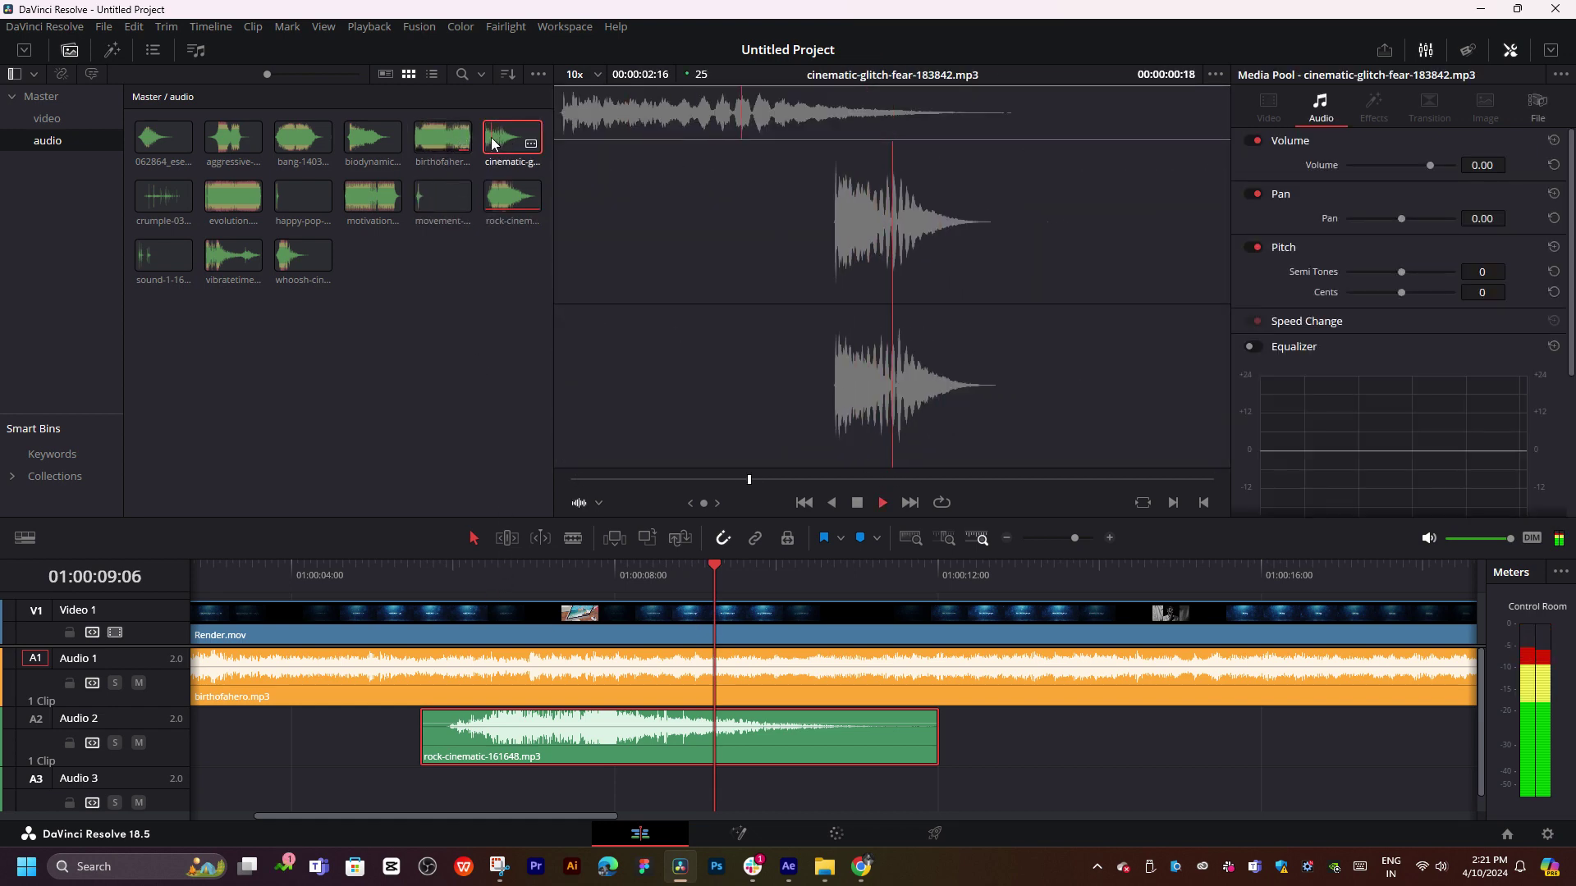
click(722, 274)
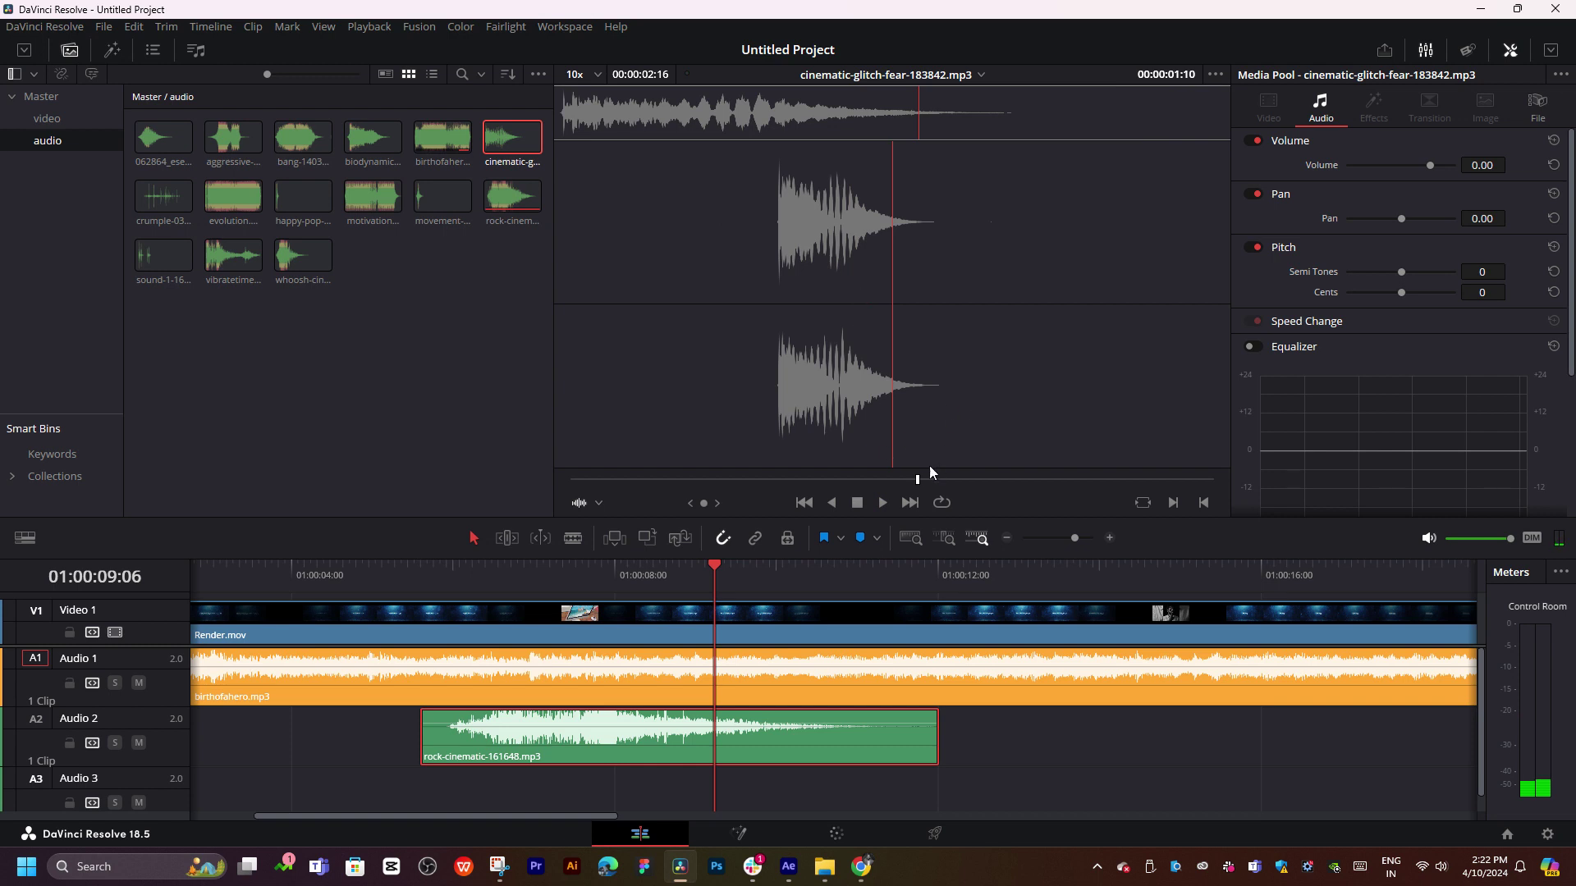
drag(930, 474, 988, 484)
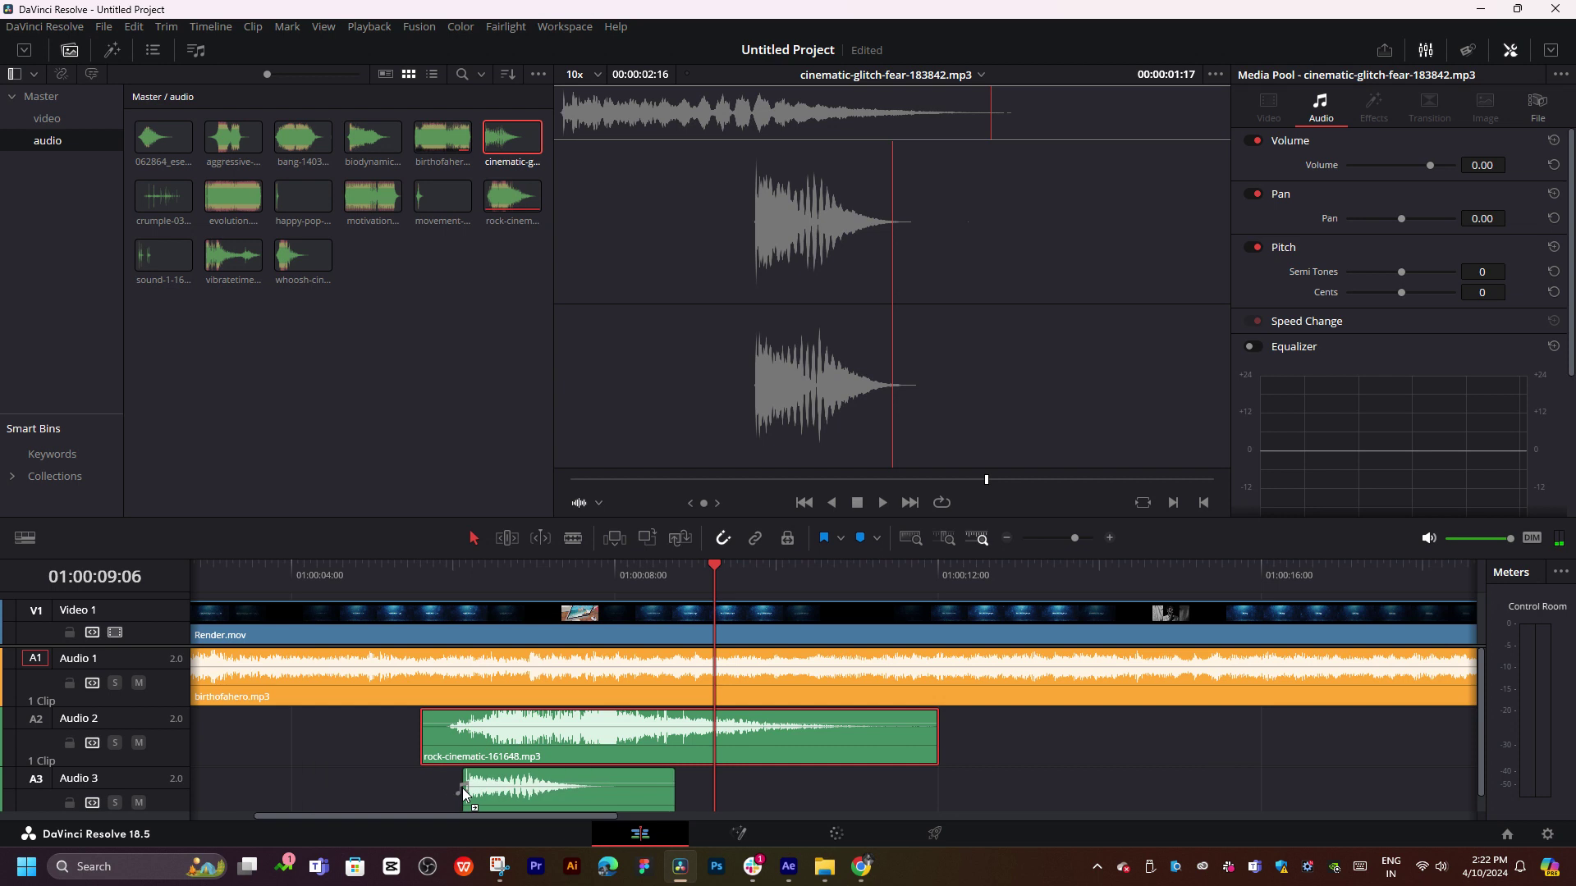
- Place cinematic-glitch-fear on Audio 3, running from about 6 to 8.5 seconds
drag(839, 642, 461, 788)
click(492, 579)
click(511, 579)
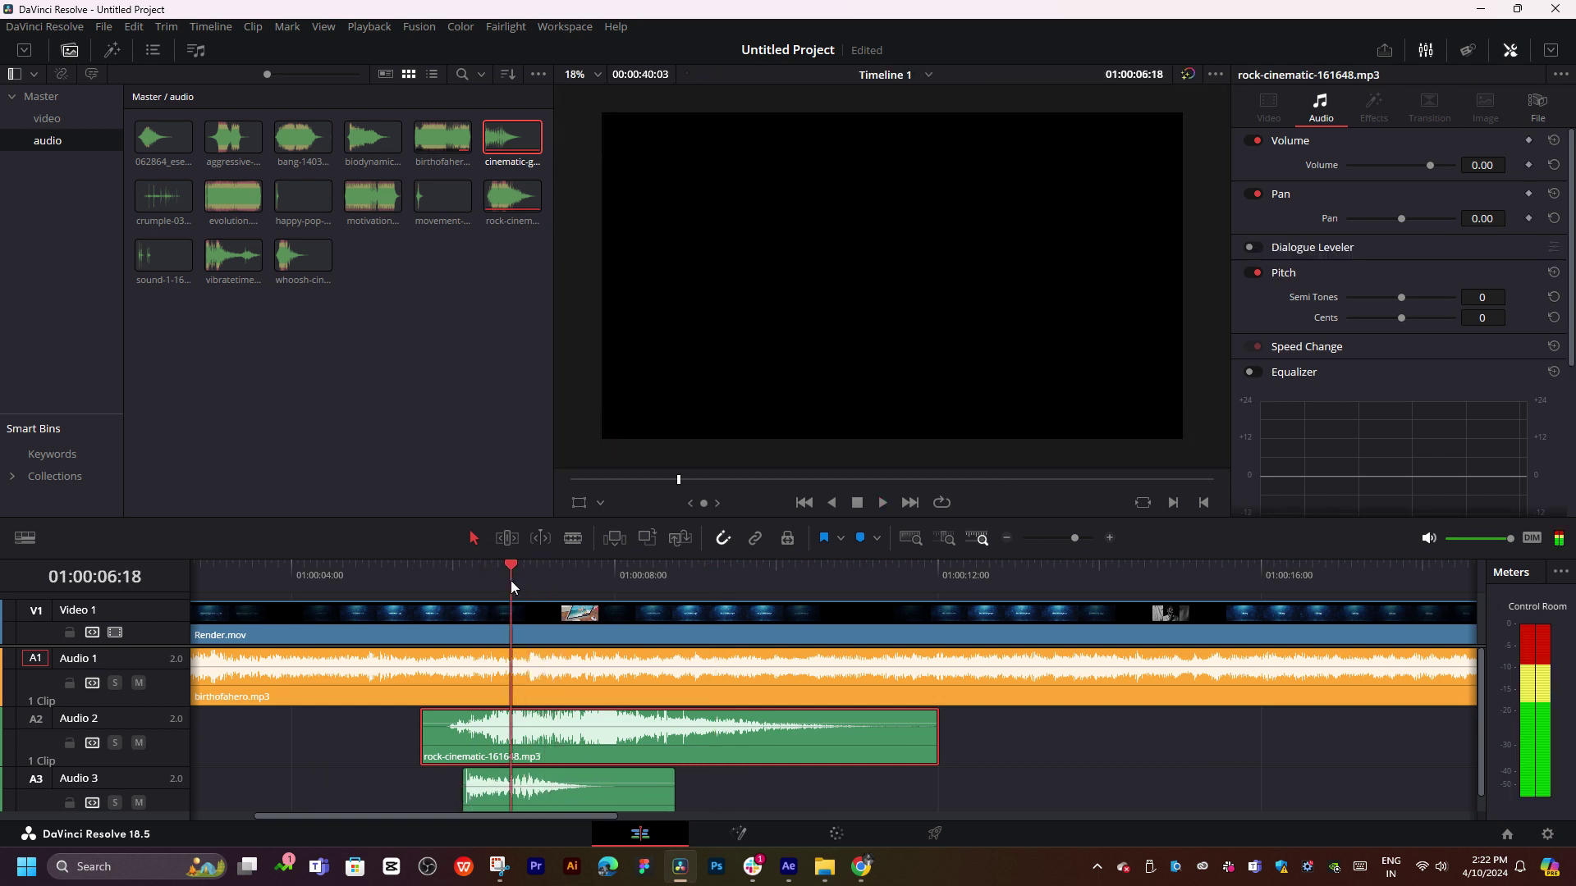
scroll(578, 786, down, 1)
drag(578, 786, 596, 786)
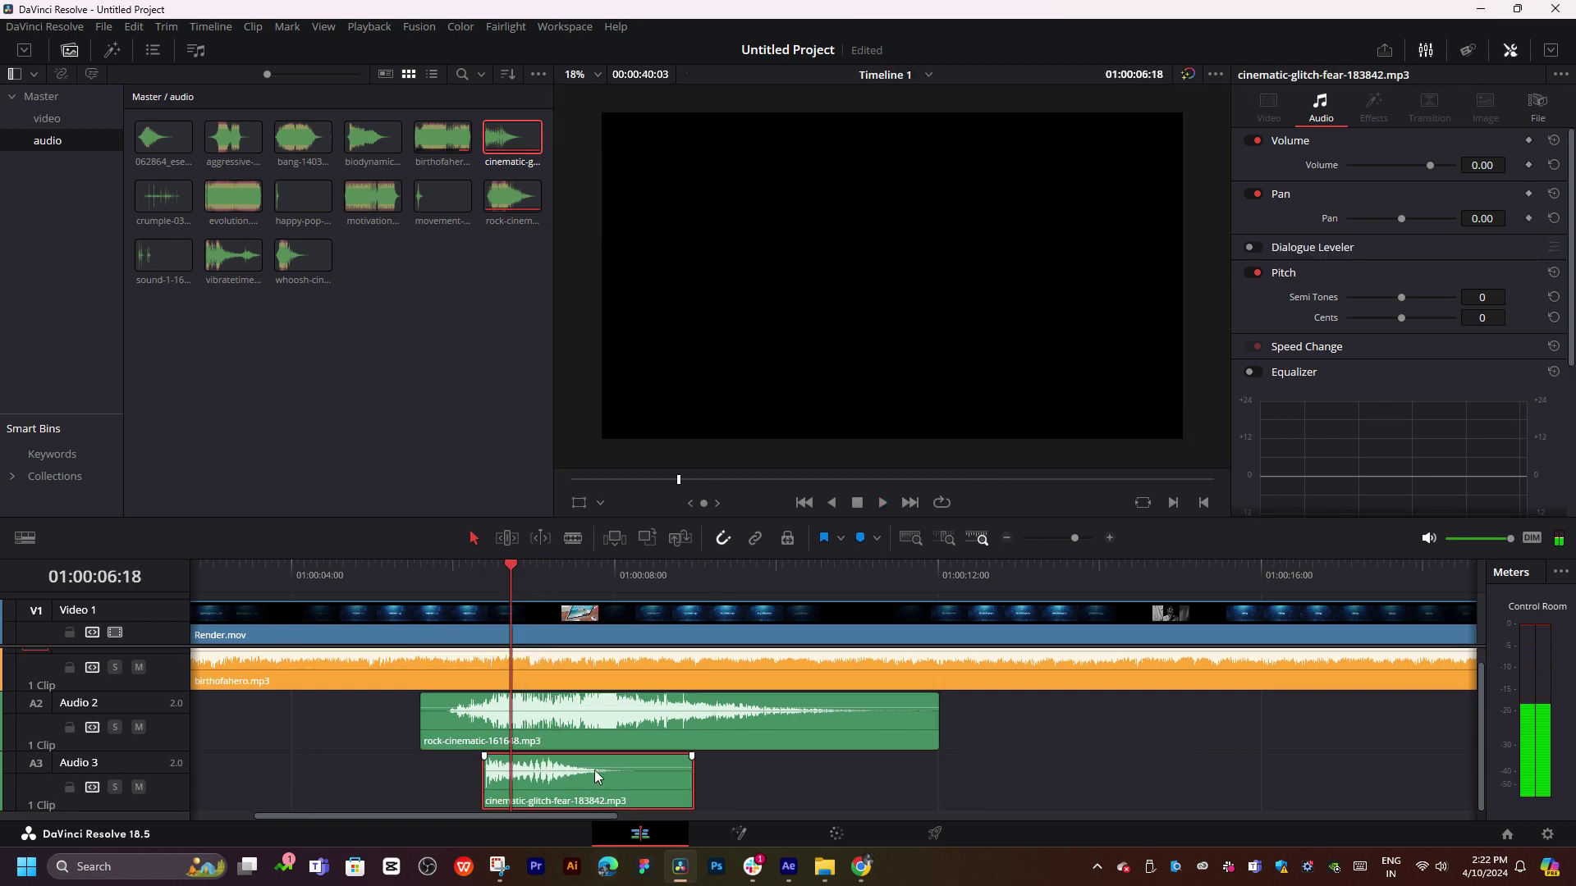
- Turn down the birthofahero music volume and lock the Audio 1 track
click(558, 679)
mouse_move(1457, 169)
mouse_down()
mouse_move(1433, 170)
mouse_move(1474, 165)
mouse_up()
click(455, 588)
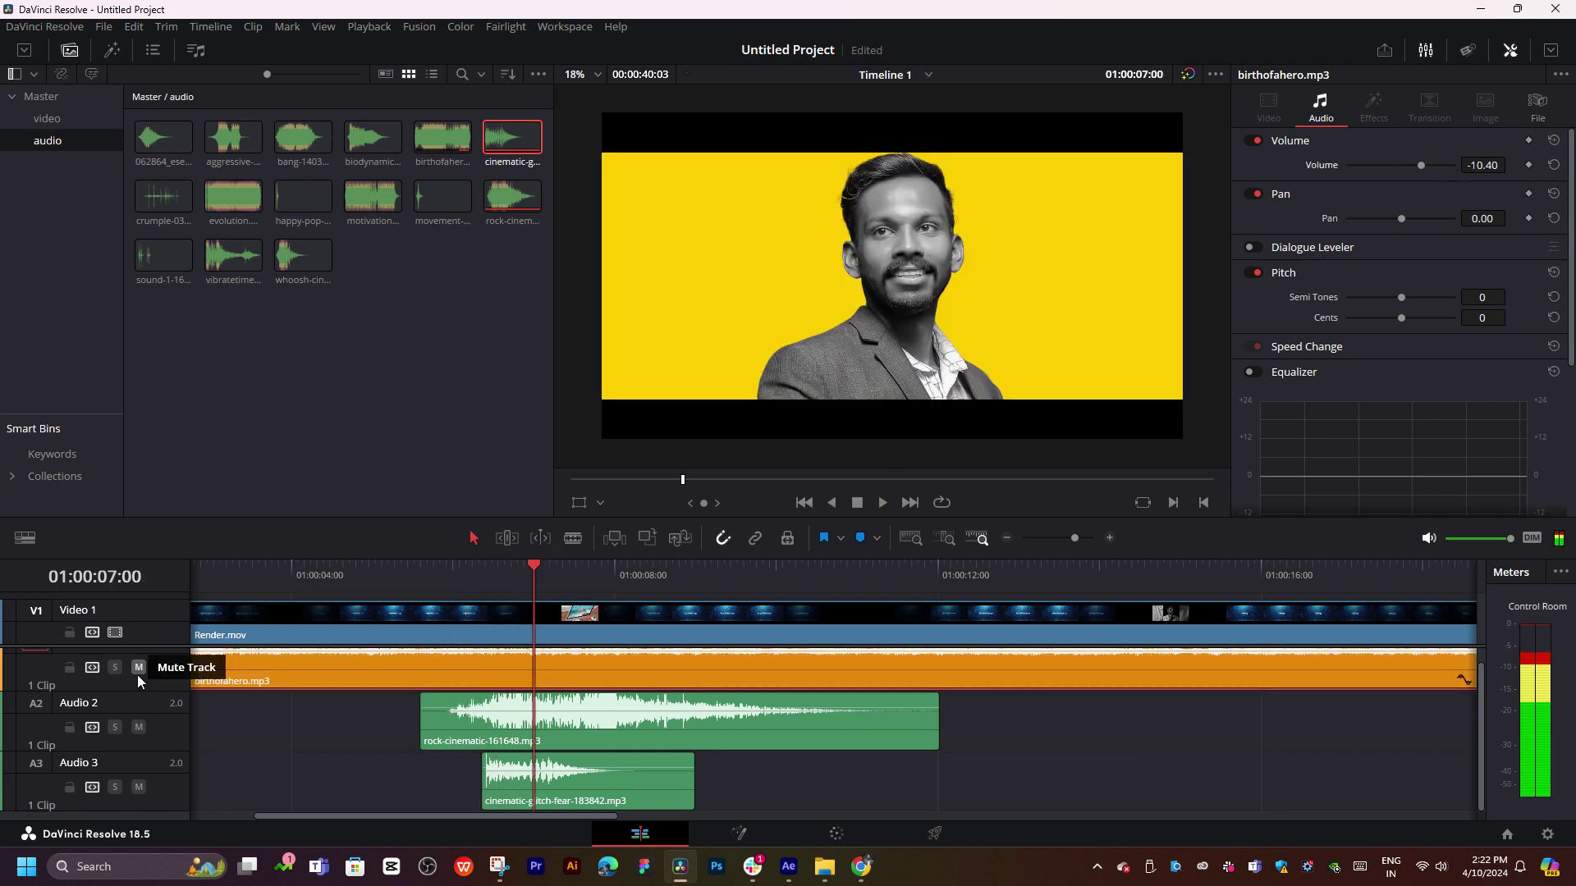
scroll(139, 678, up, 1)
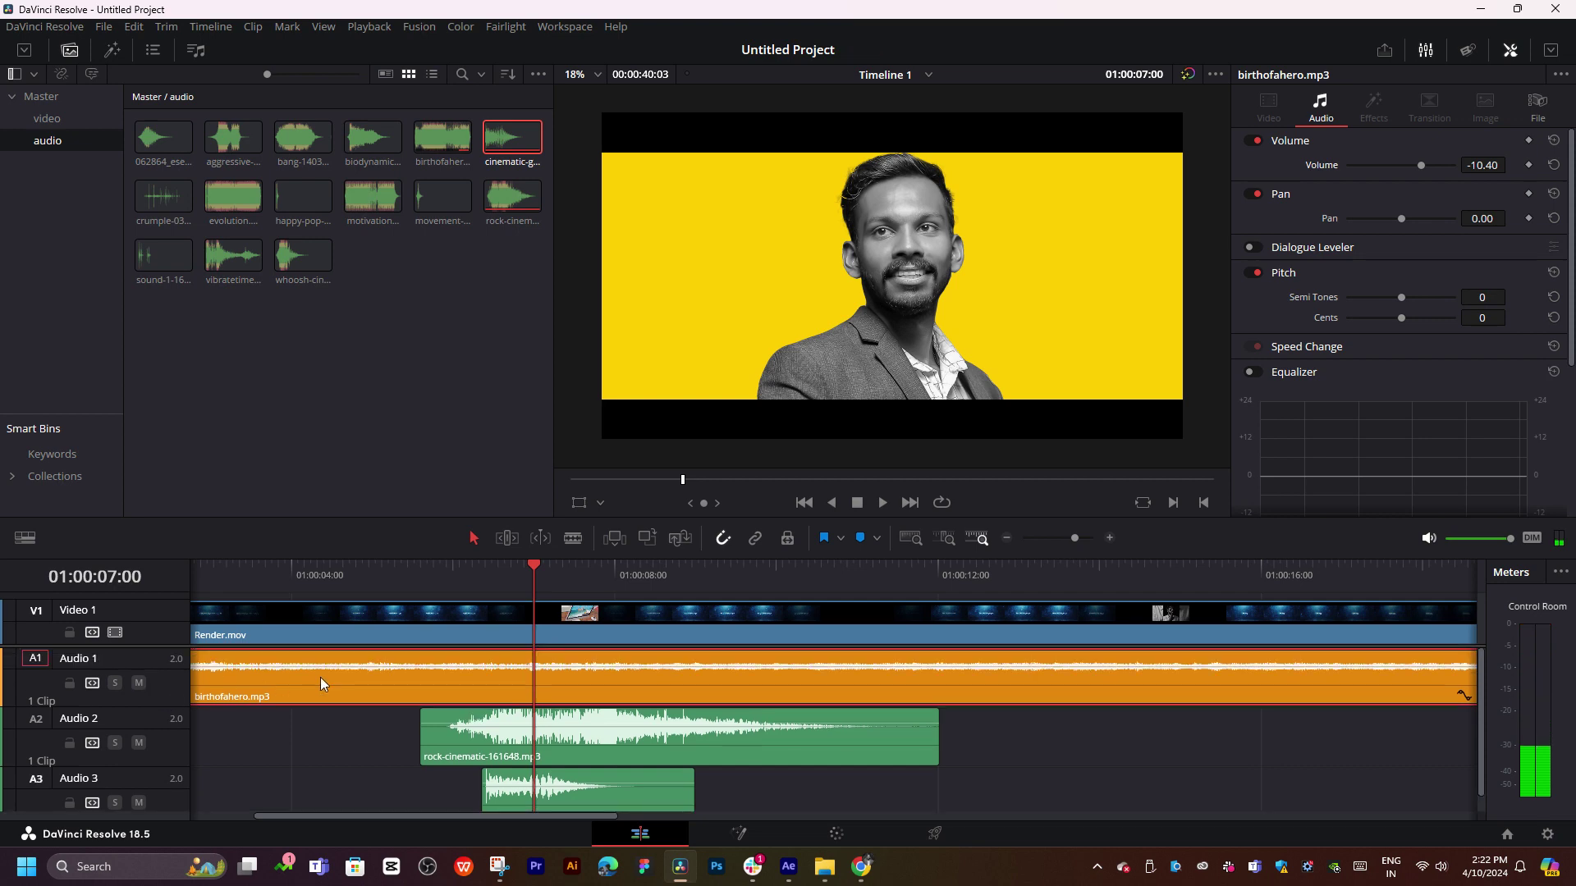
right_click(159, 688)
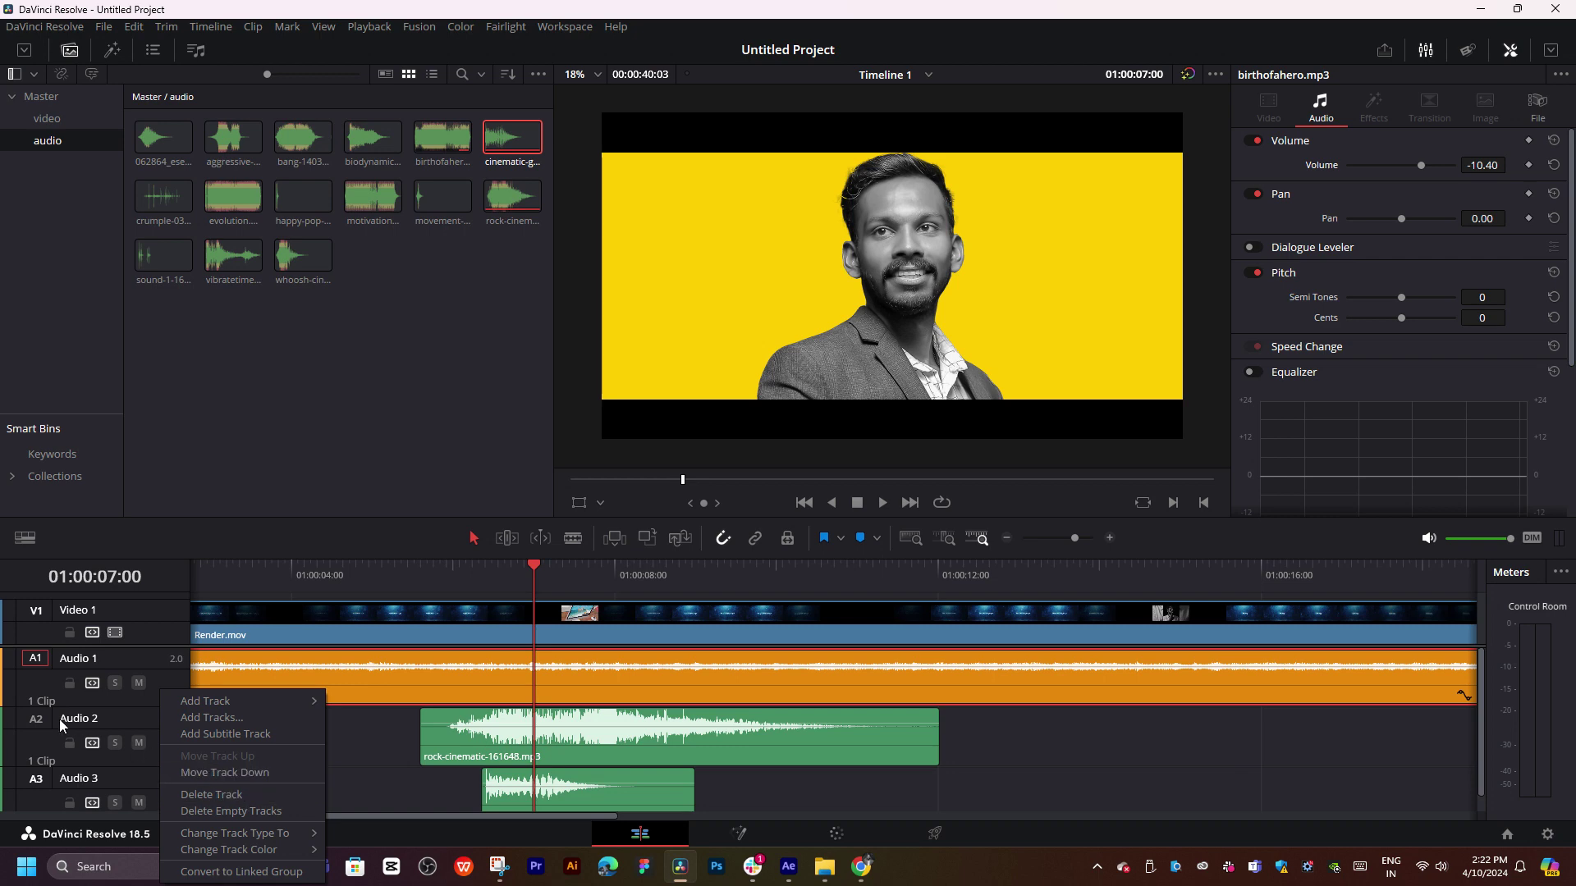
click(70, 684)
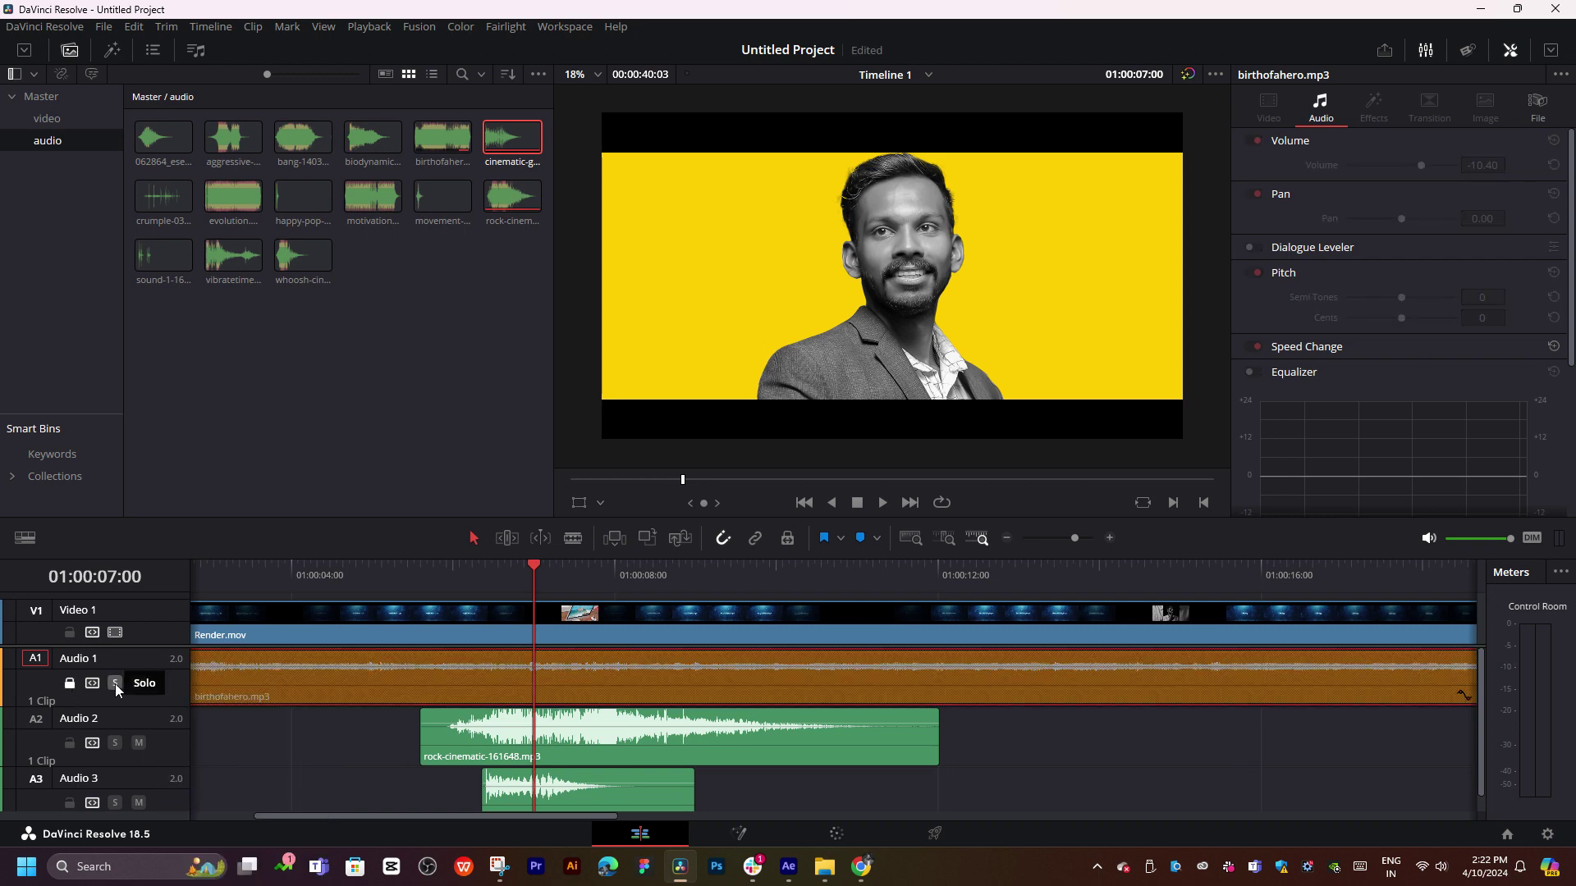
key(space)
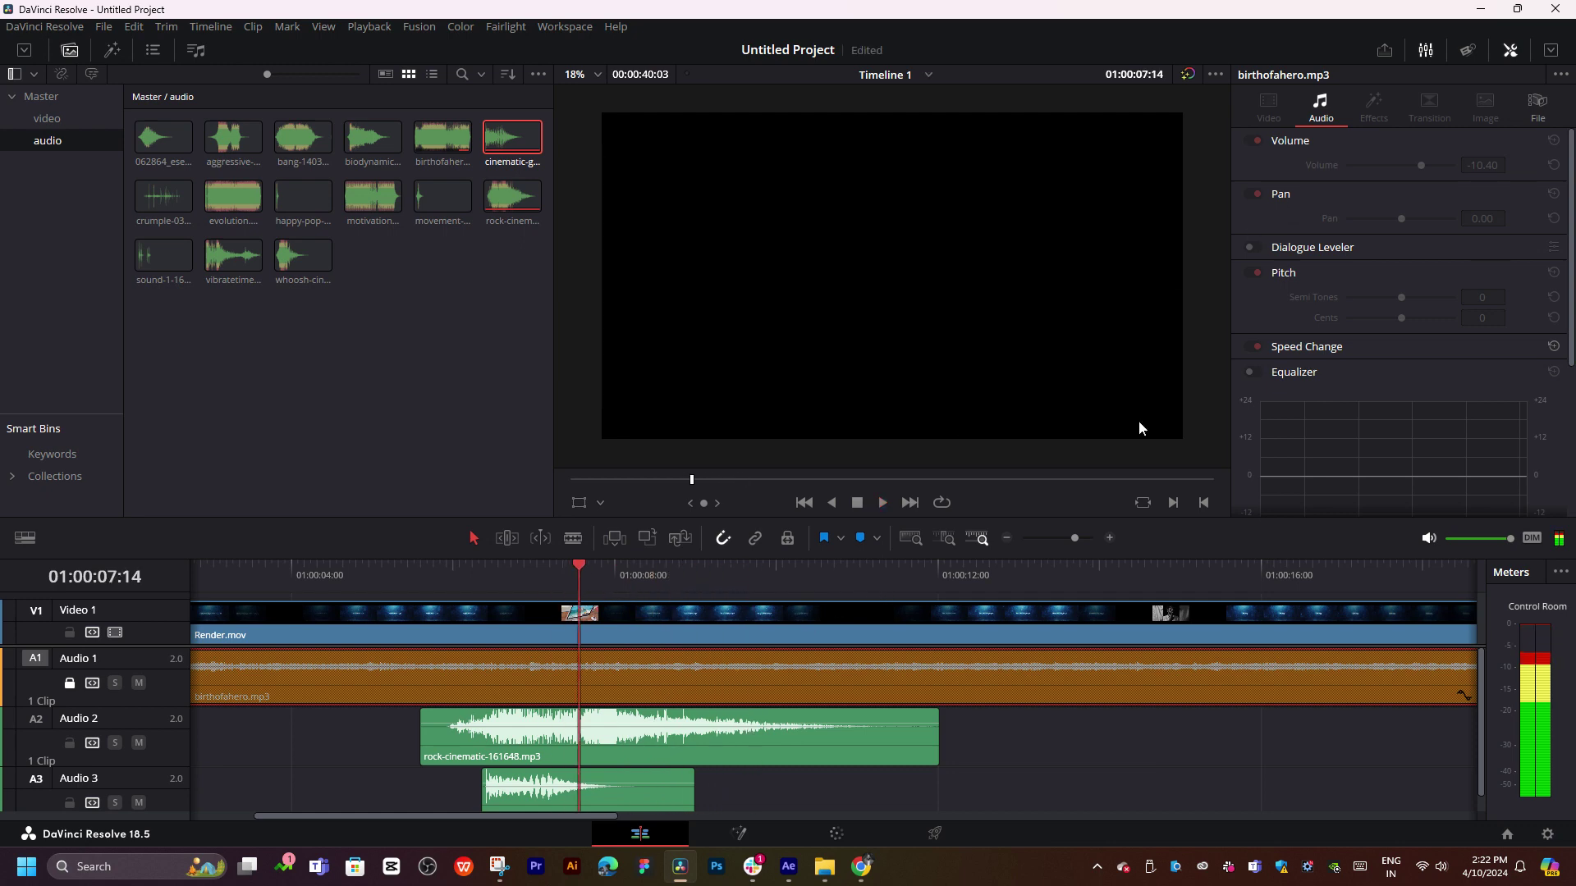
- Unlock Audio 1, drop the music clip volume to -100, and relock the track
click(69, 683)
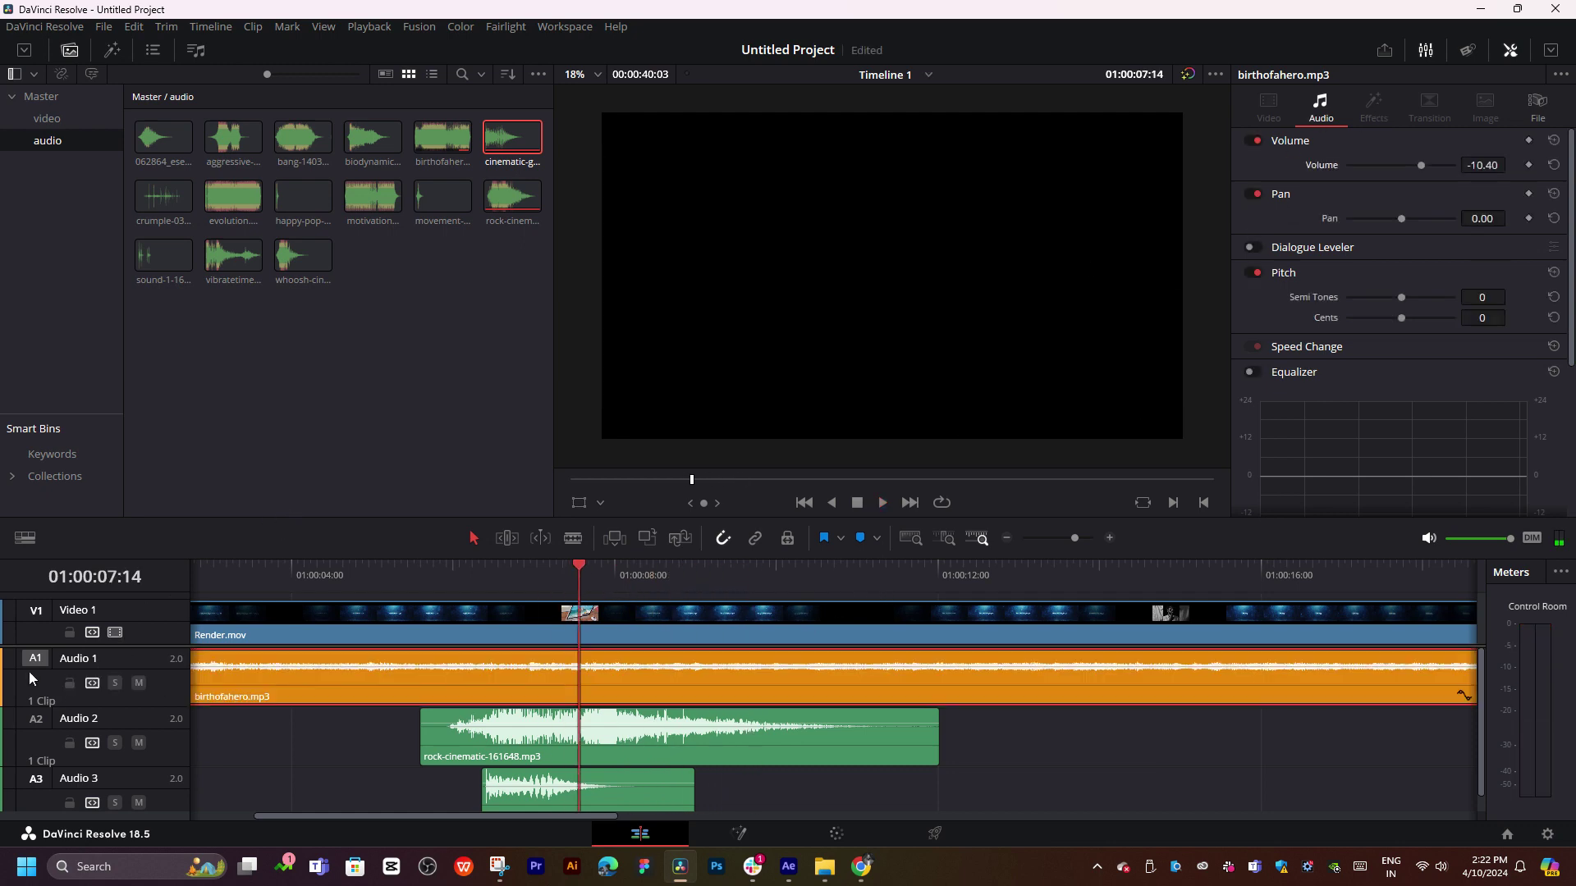
drag(1421, 165, 1346, 165)
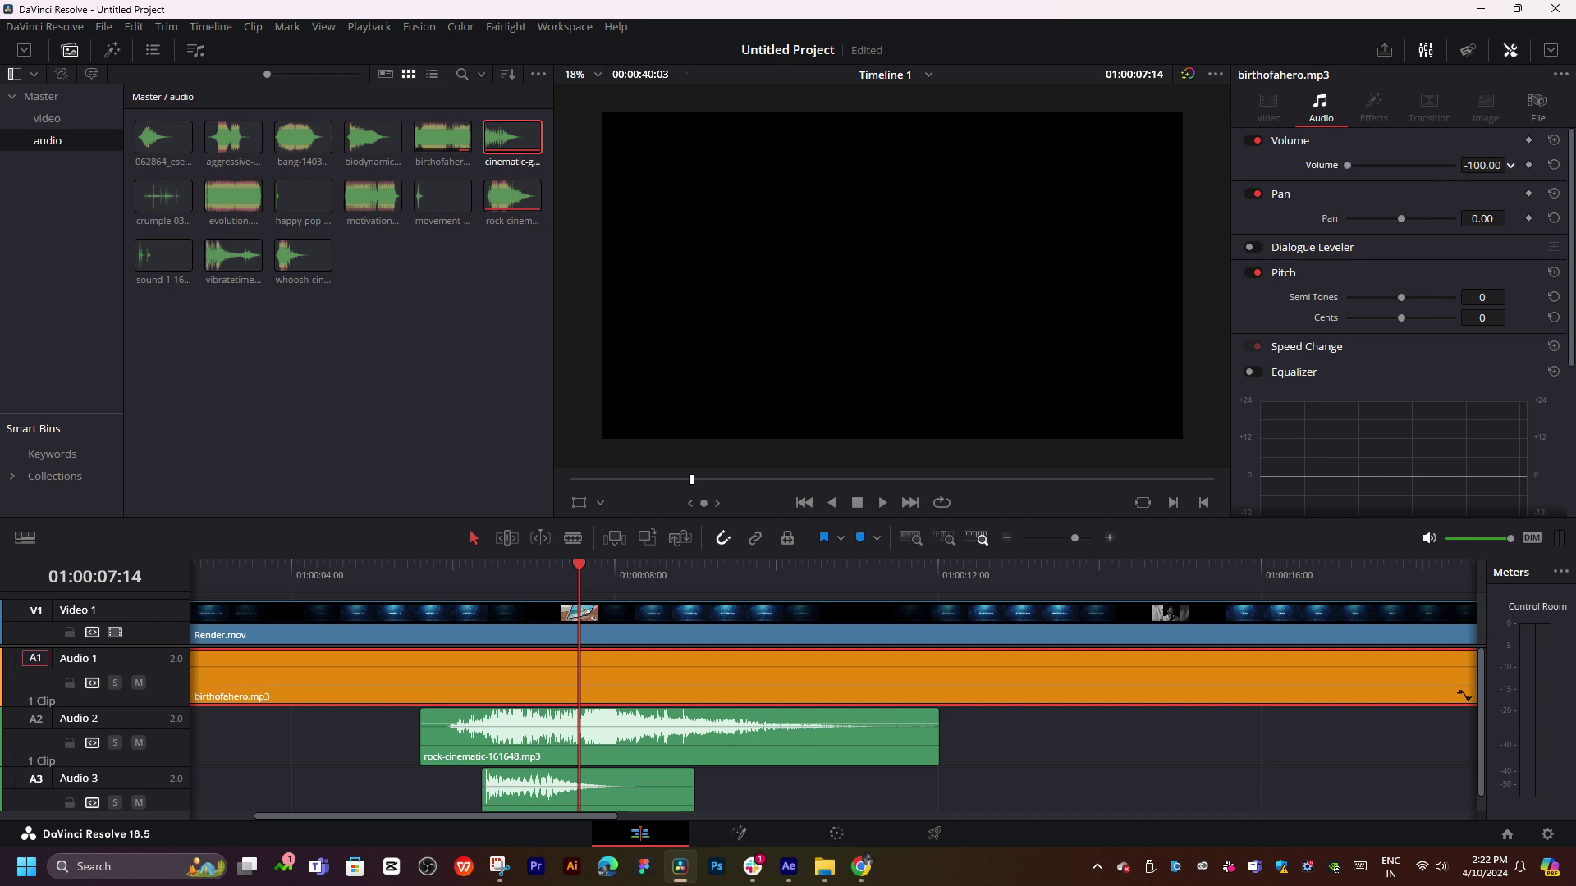
click(69, 682)
click(689, 760)
- Audition the title cut and shift the cinematic-glitch-fear clip six frames later
click(481, 589)
key(space)
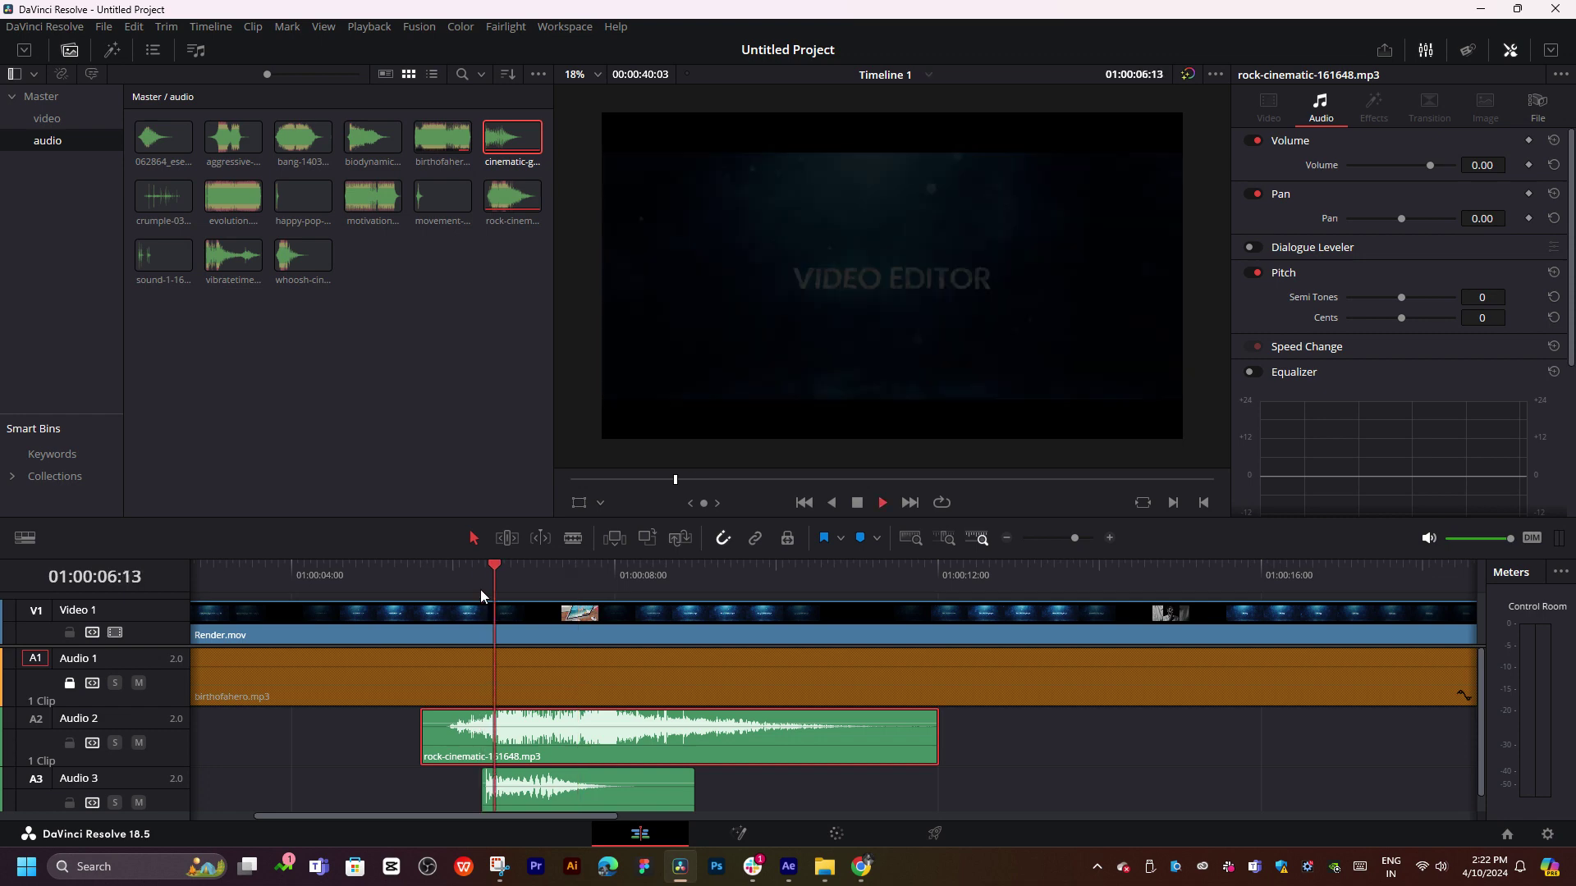
click(519, 588)
click(510, 589)
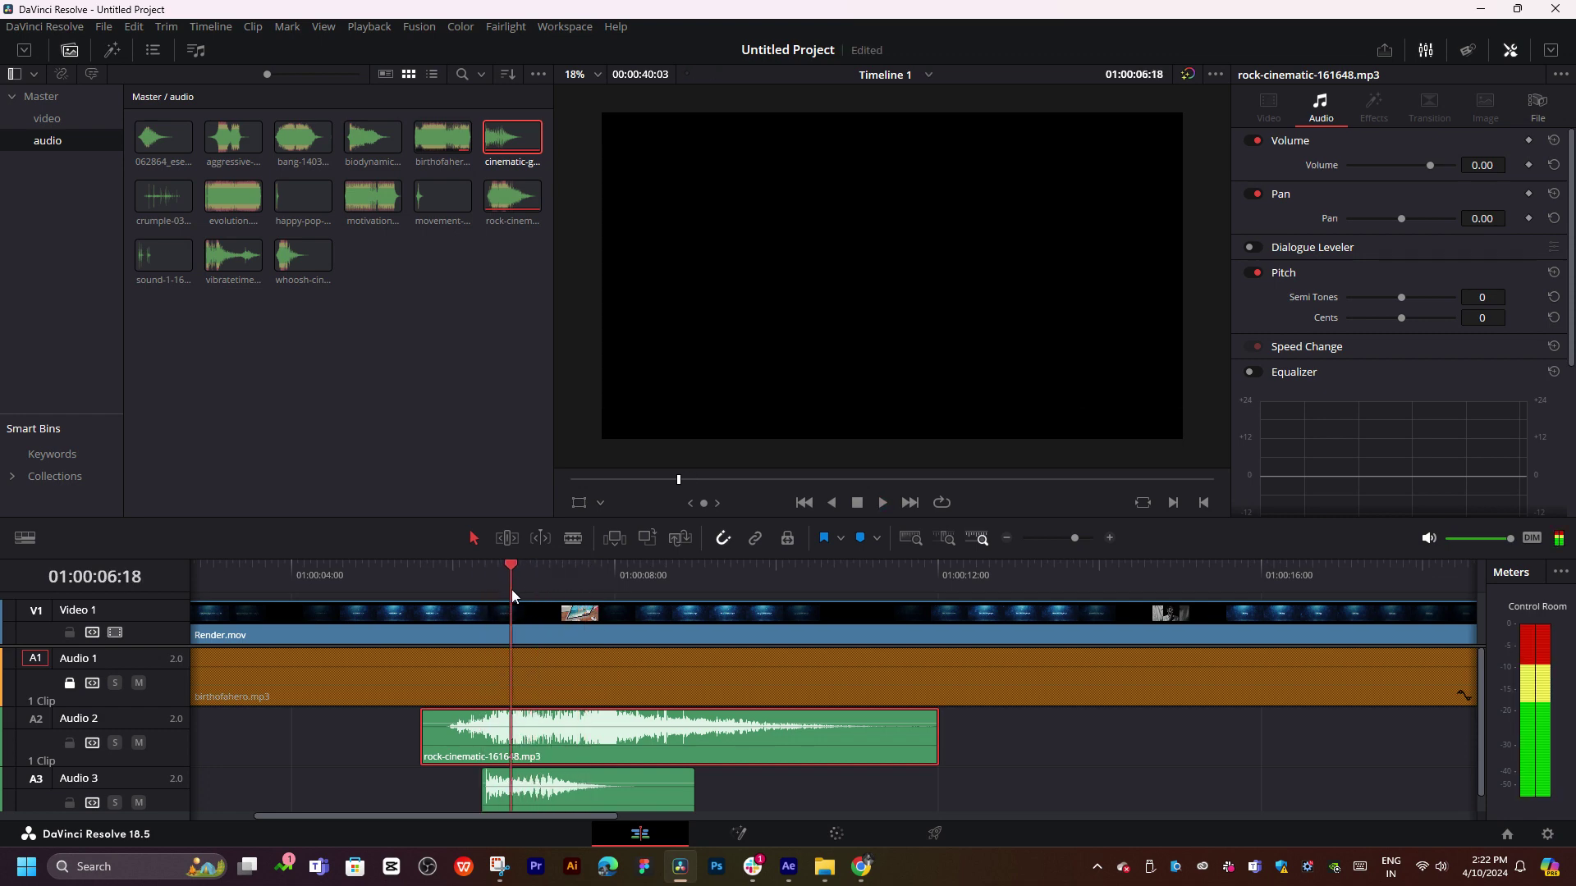
click(535, 589)
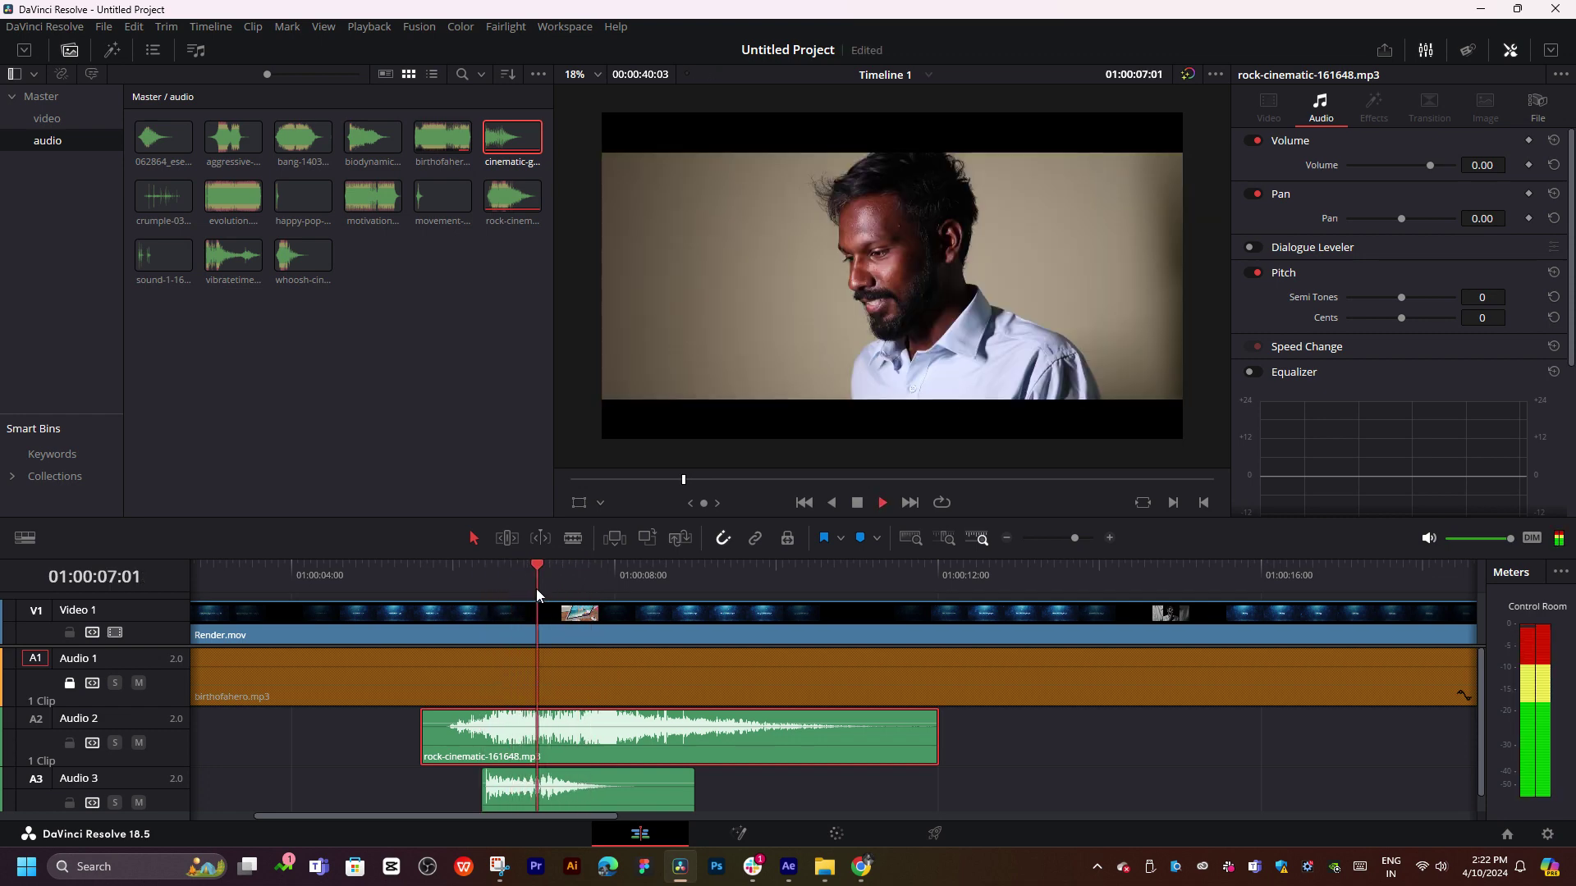
scroll(593, 742, down, 1)
drag(597, 801, 618, 802)
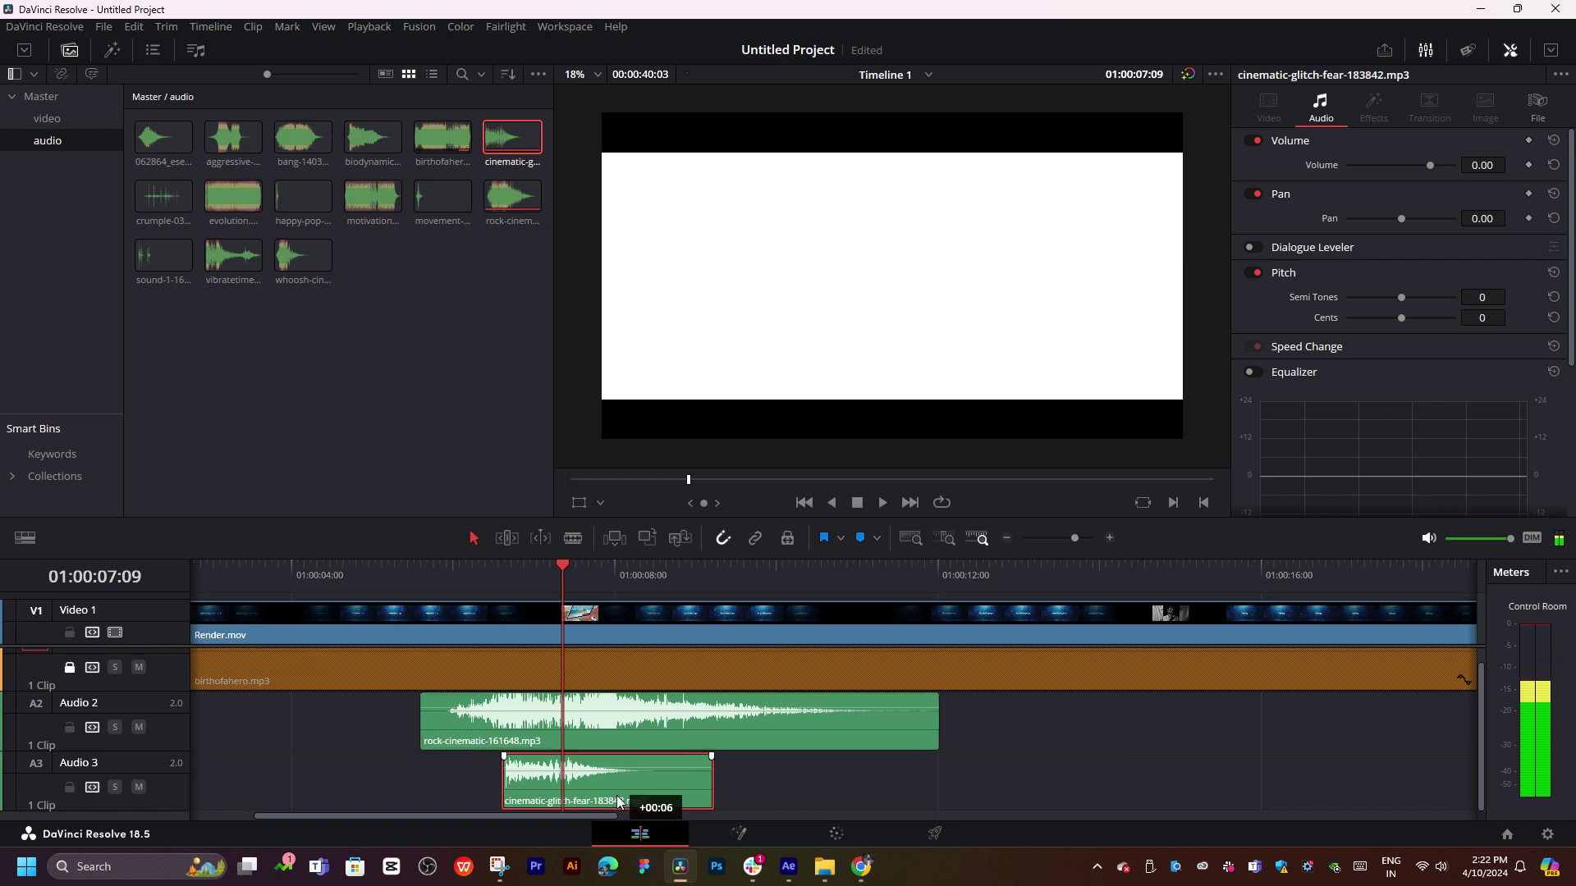
- Replay the section repeatedly to check both effects against the UI UX DESIGNER title
click(524, 584)
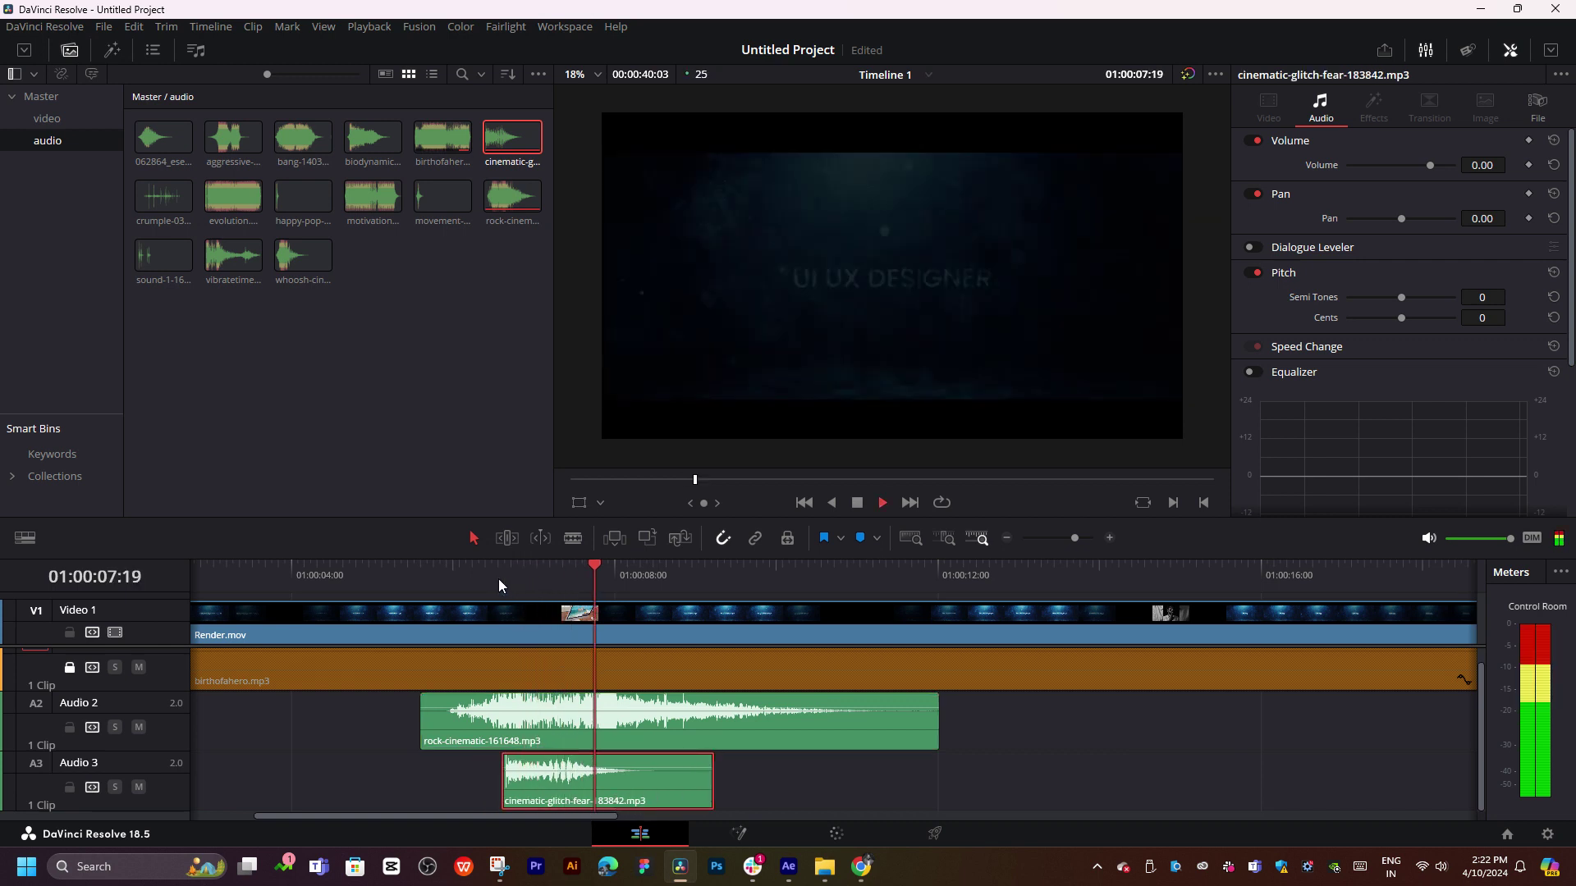
click(498, 579)
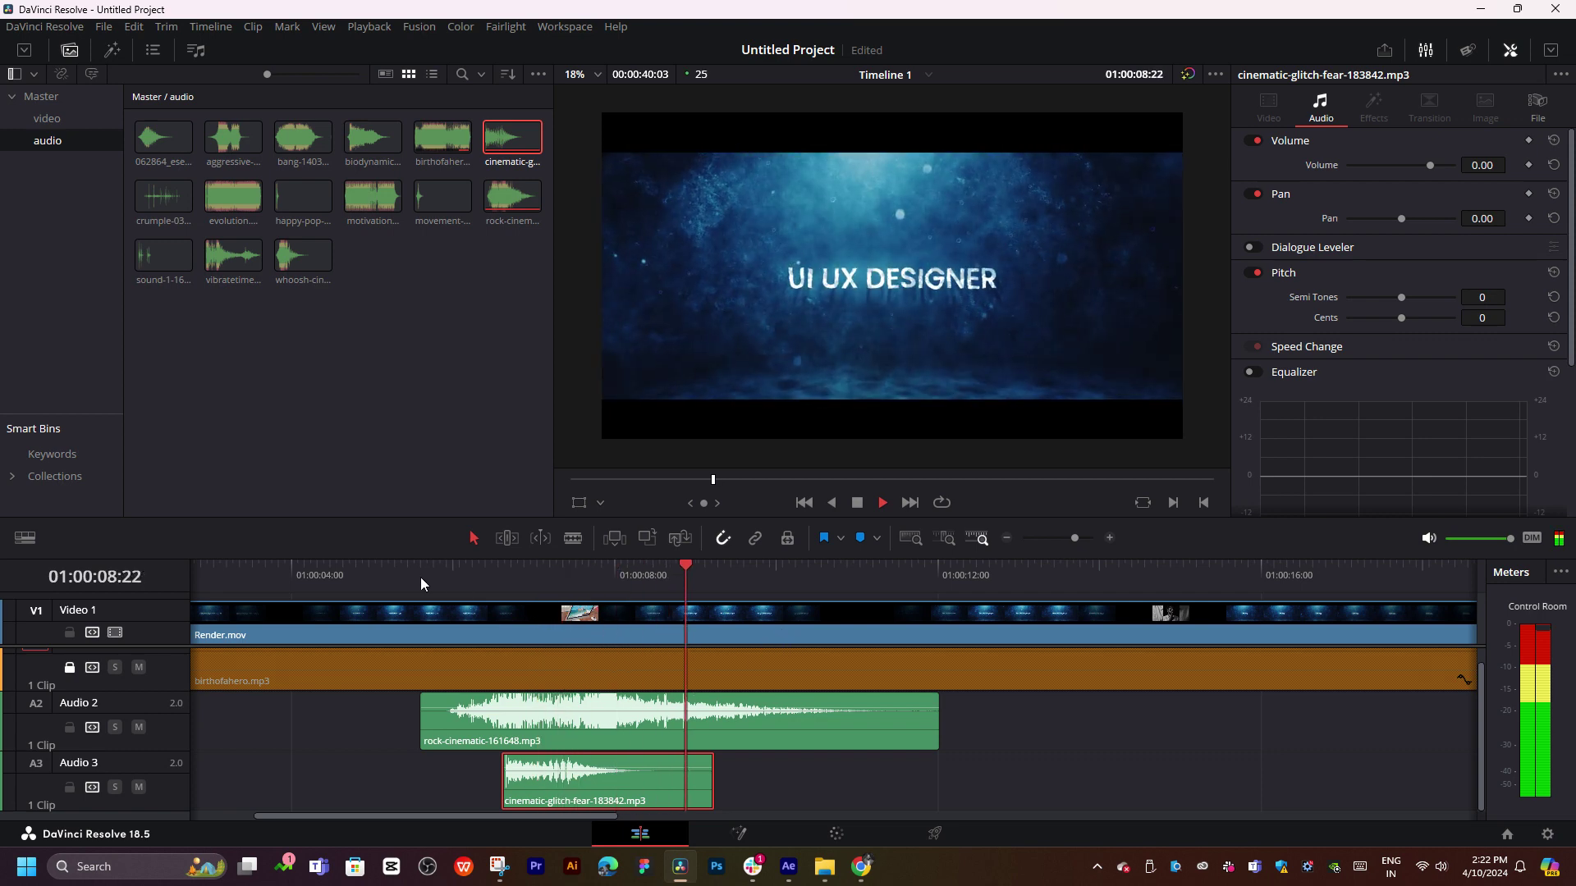
click(420, 578)
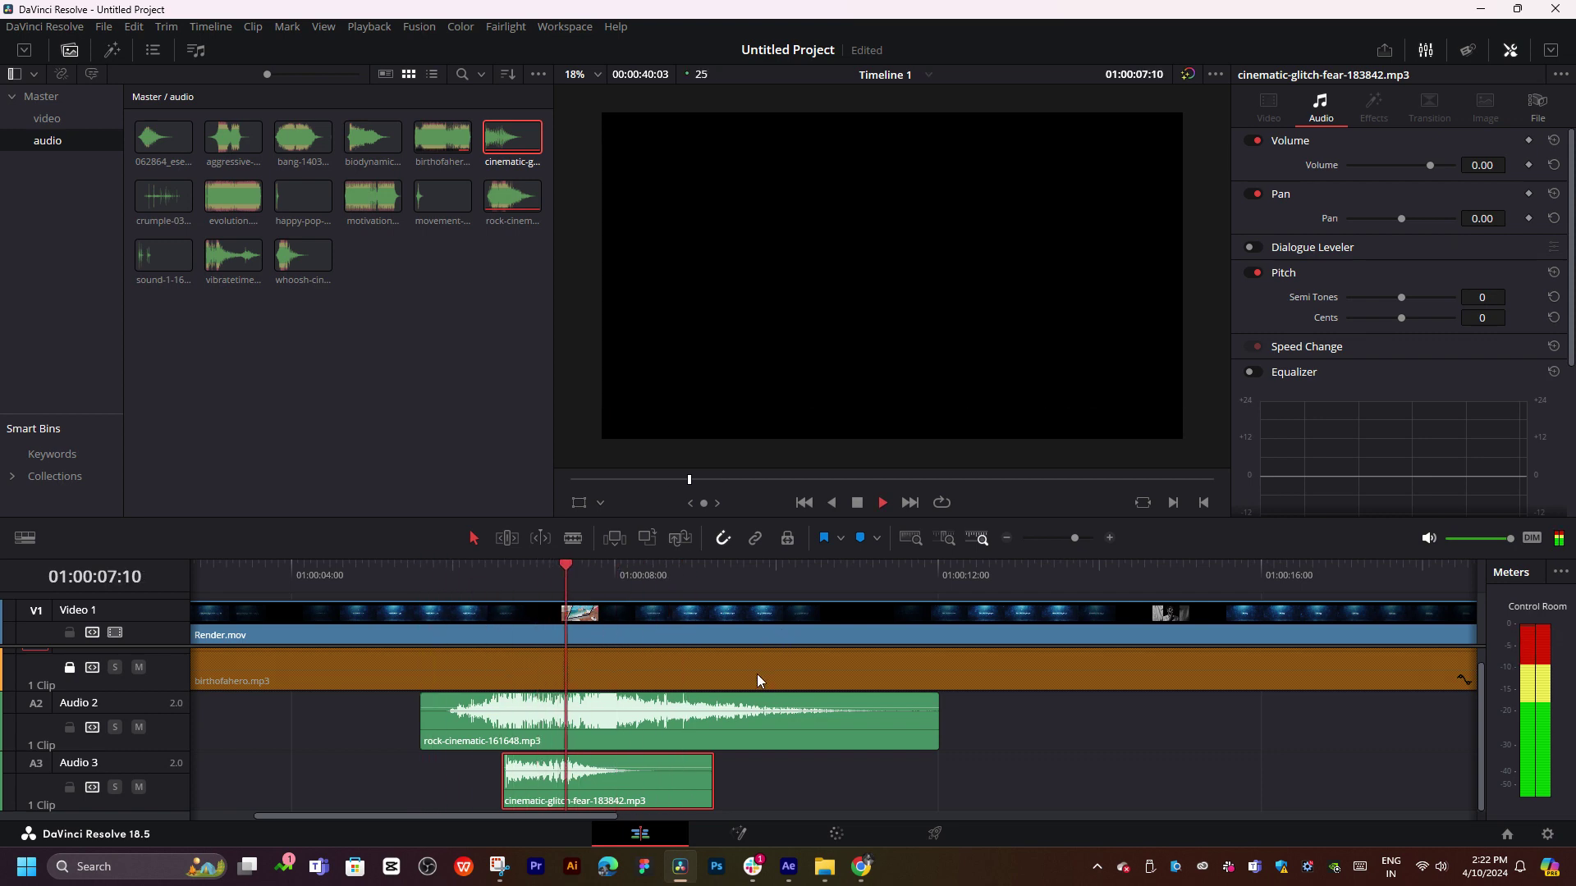
click(525, 586)
click(509, 577)
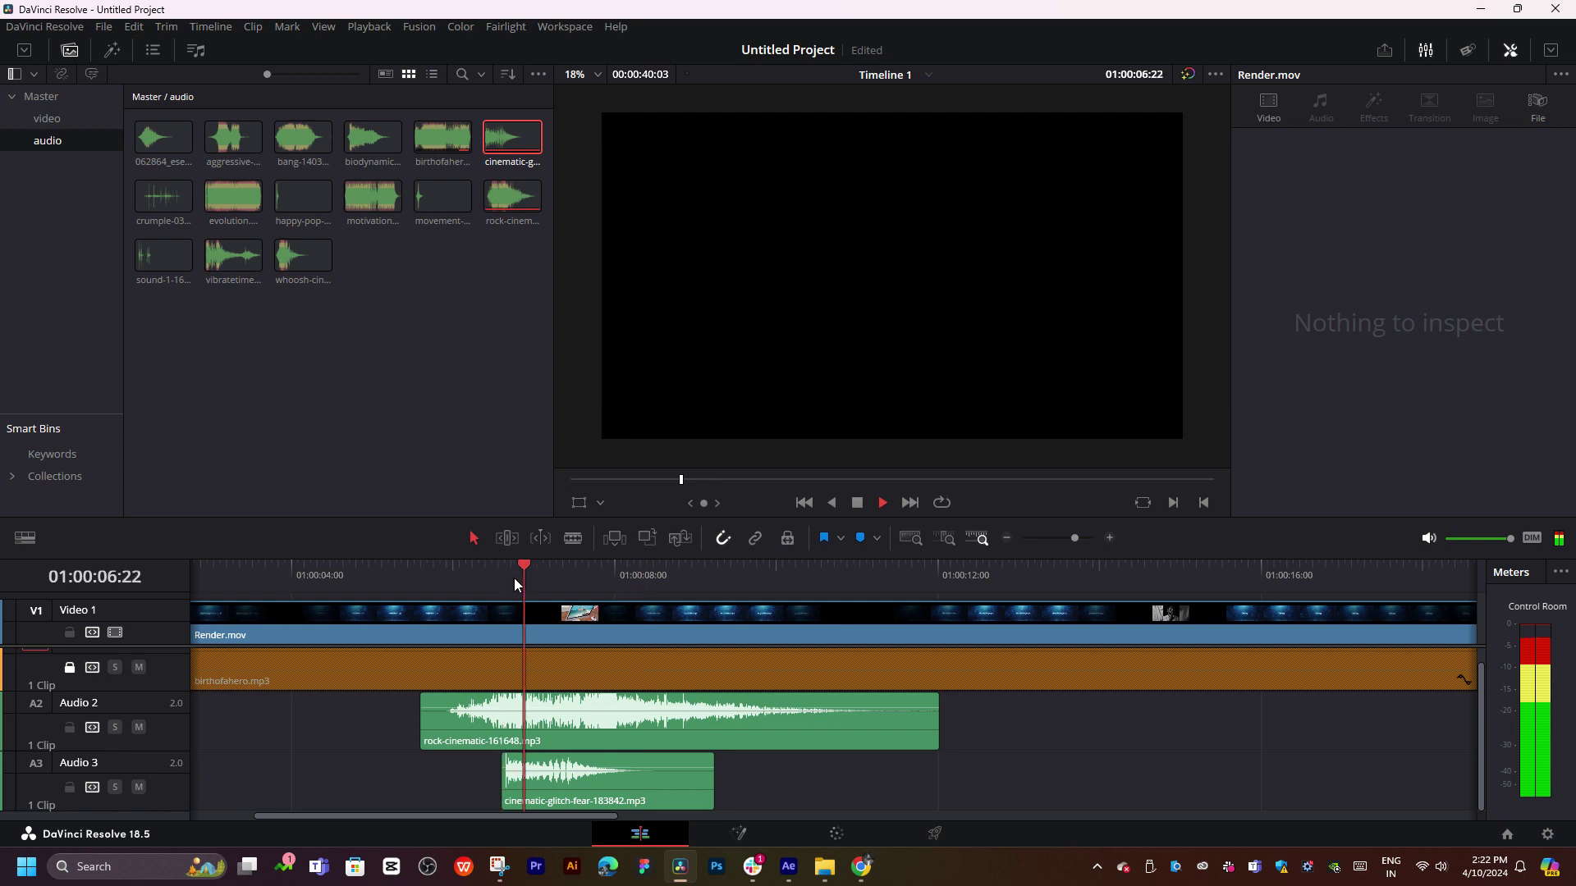
click(525, 578)
click(491, 580)
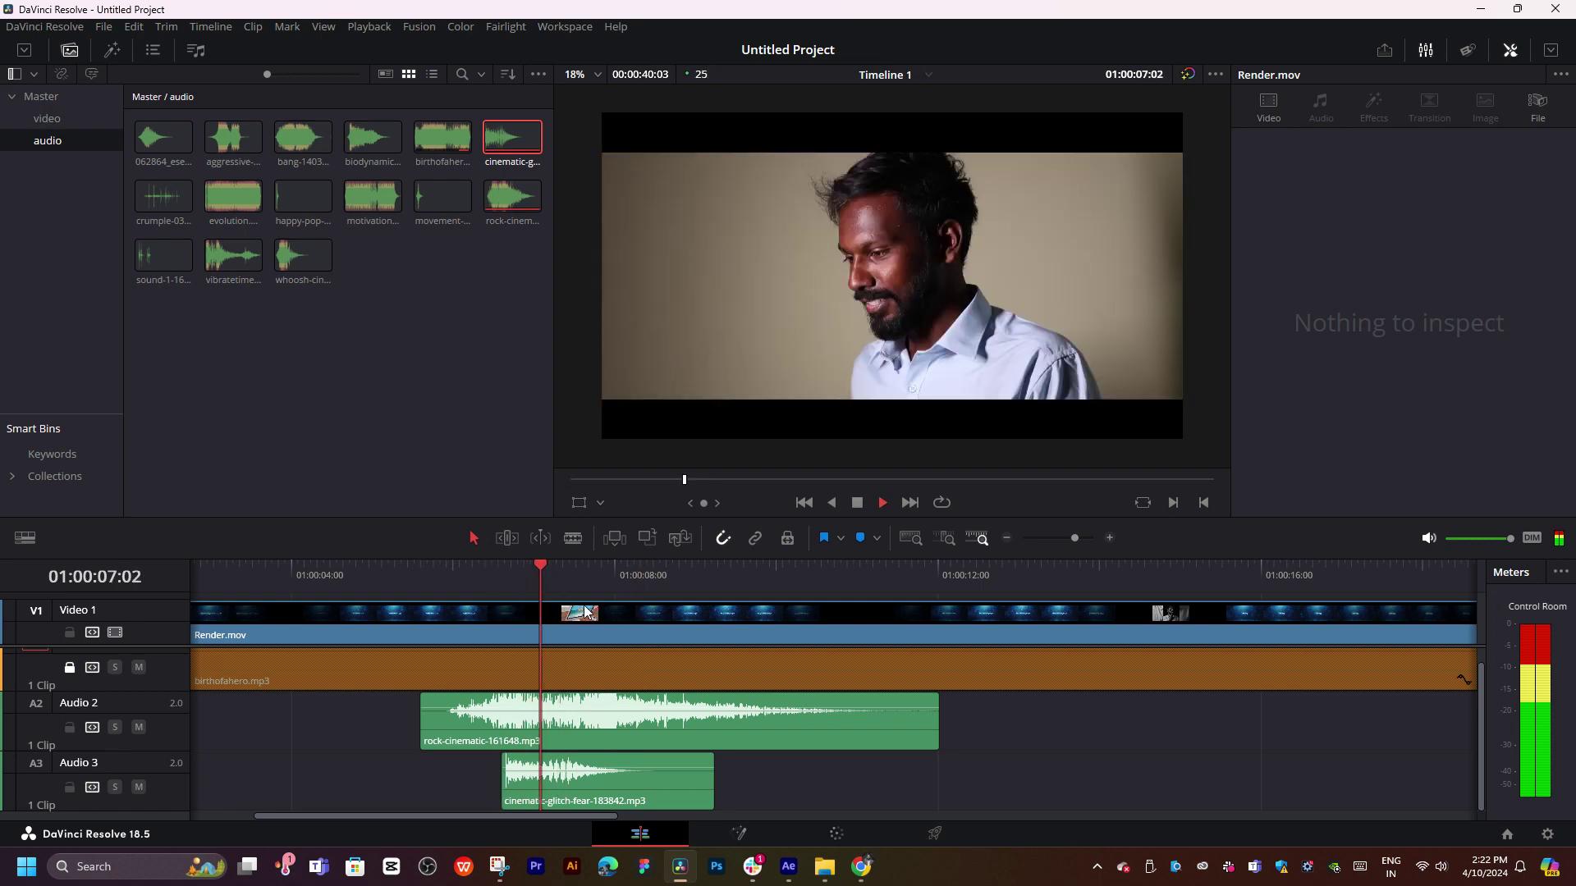
click(443, 579)
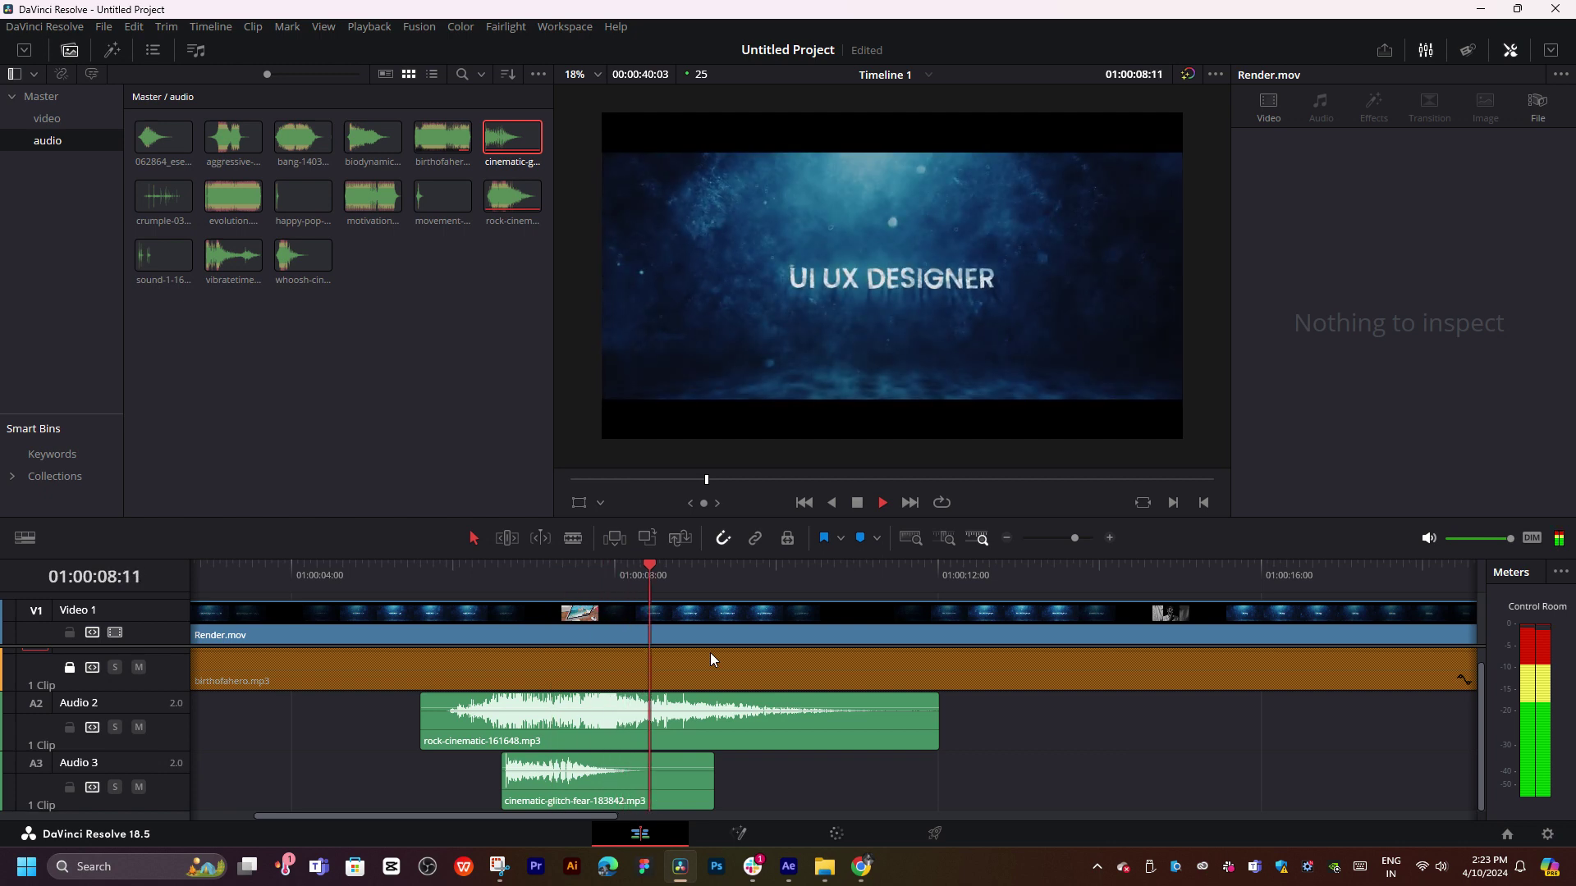
click(422, 579)
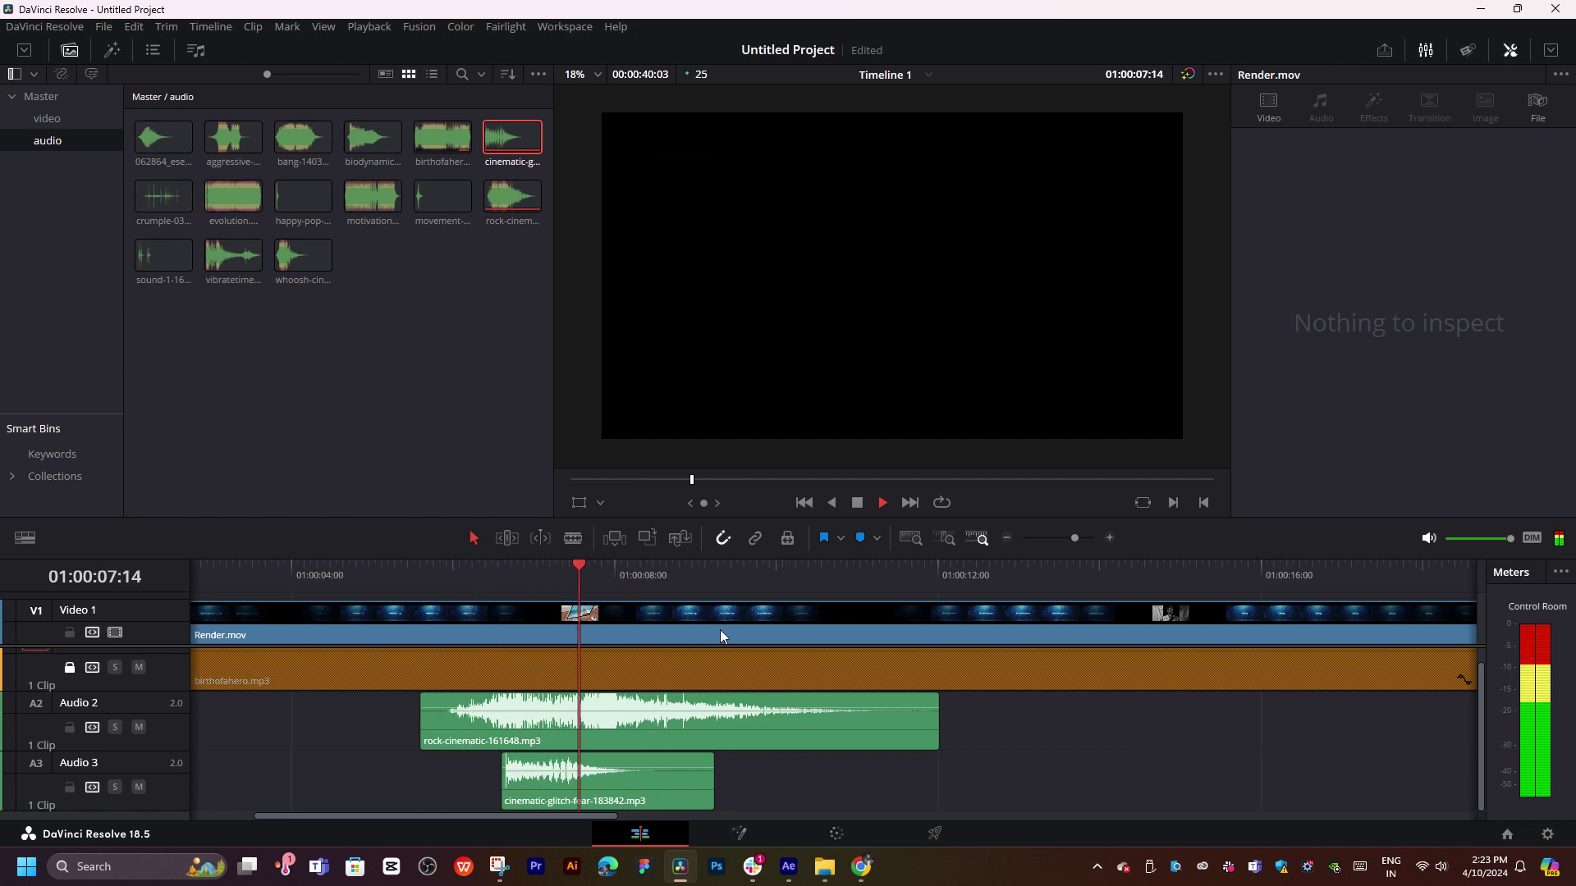
- Audition the biodynamic-impact-braam-tonal-dark sound effect, leaving Audio 3's glitch clip in place
key(space)
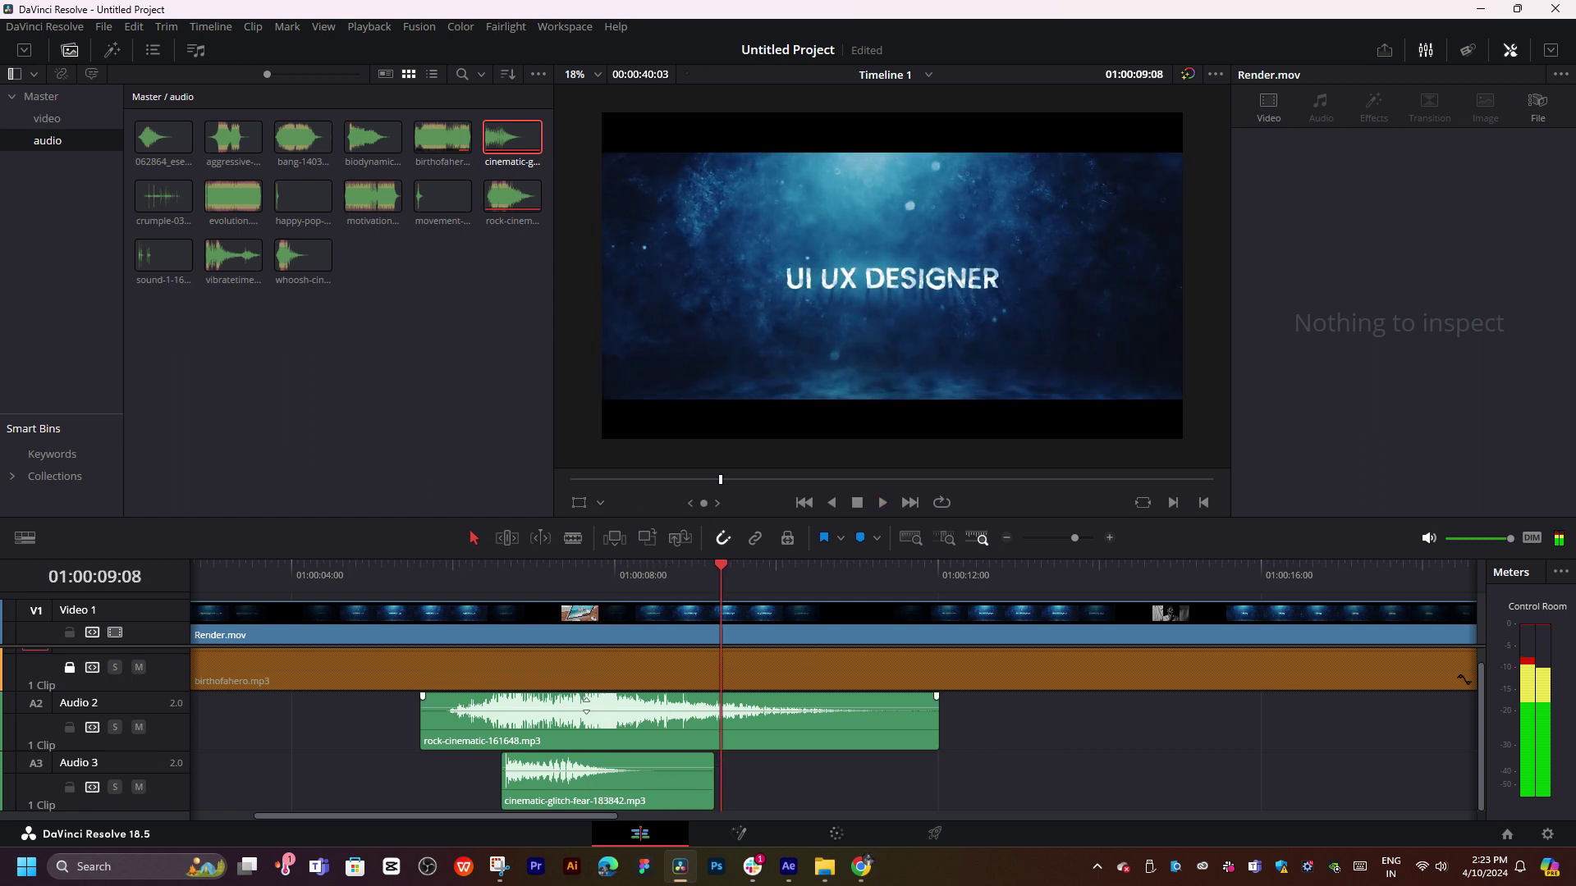
scroll(1001, 686, left, 5)
click(368, 137)
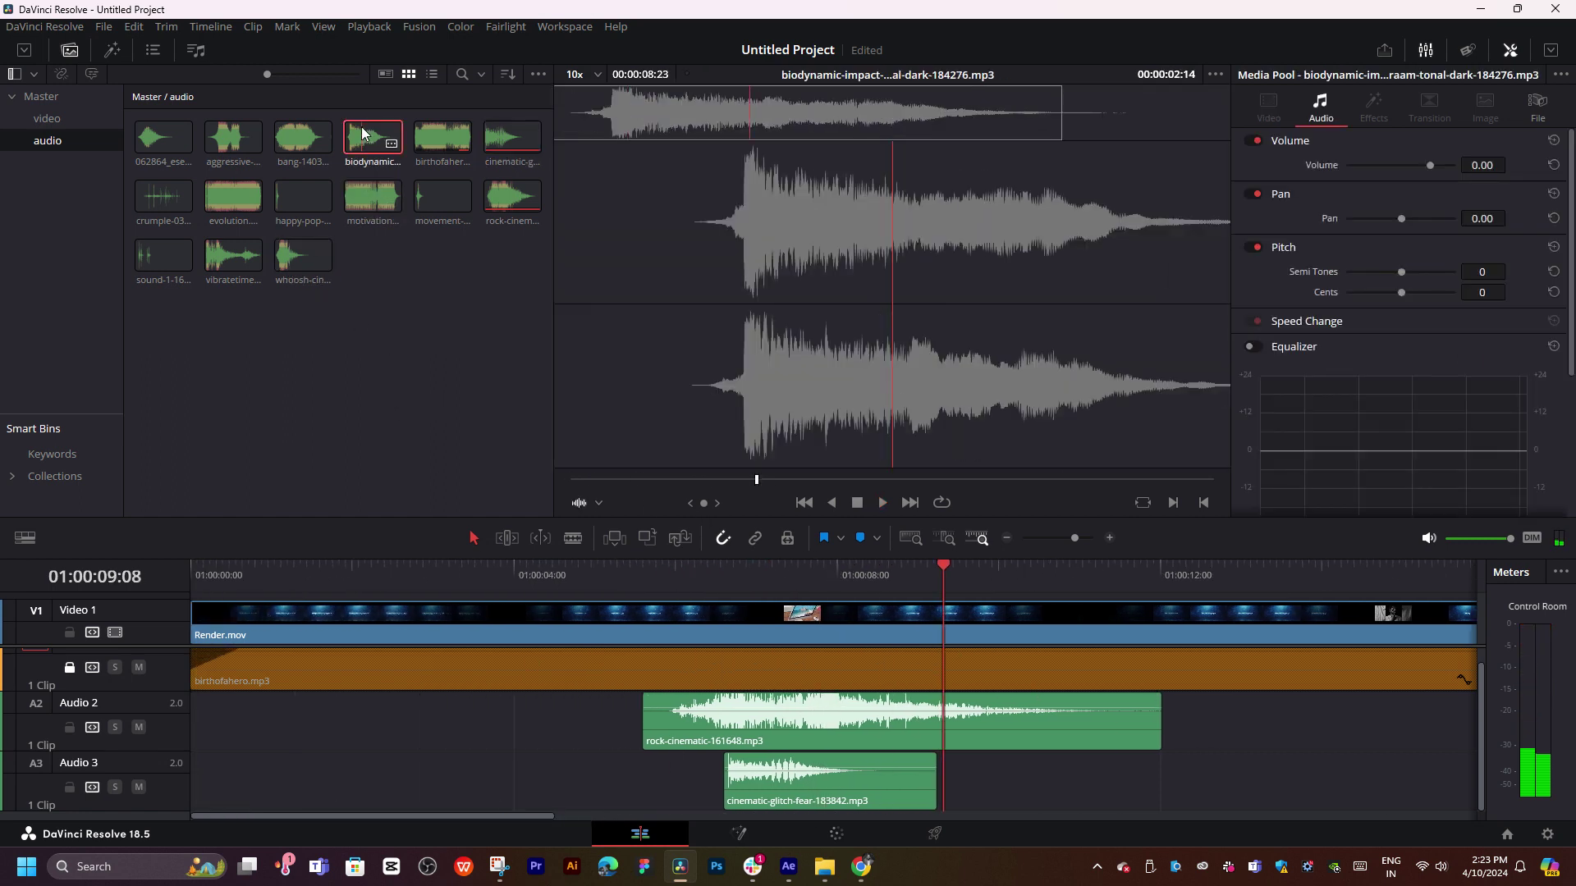
click(658, 476)
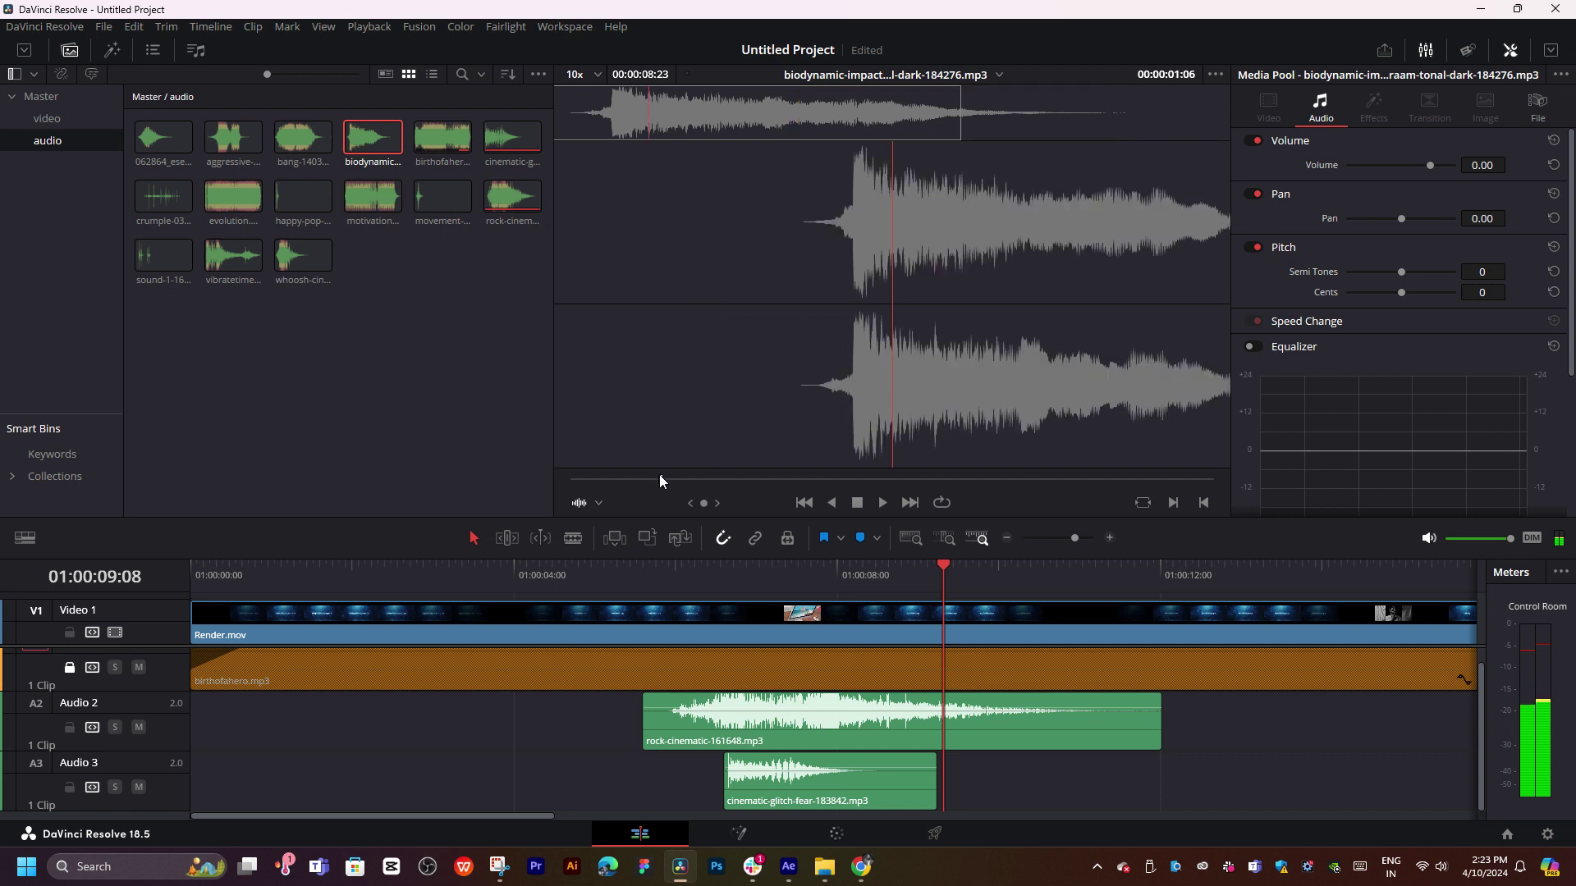
key(space)
click(603, 480)
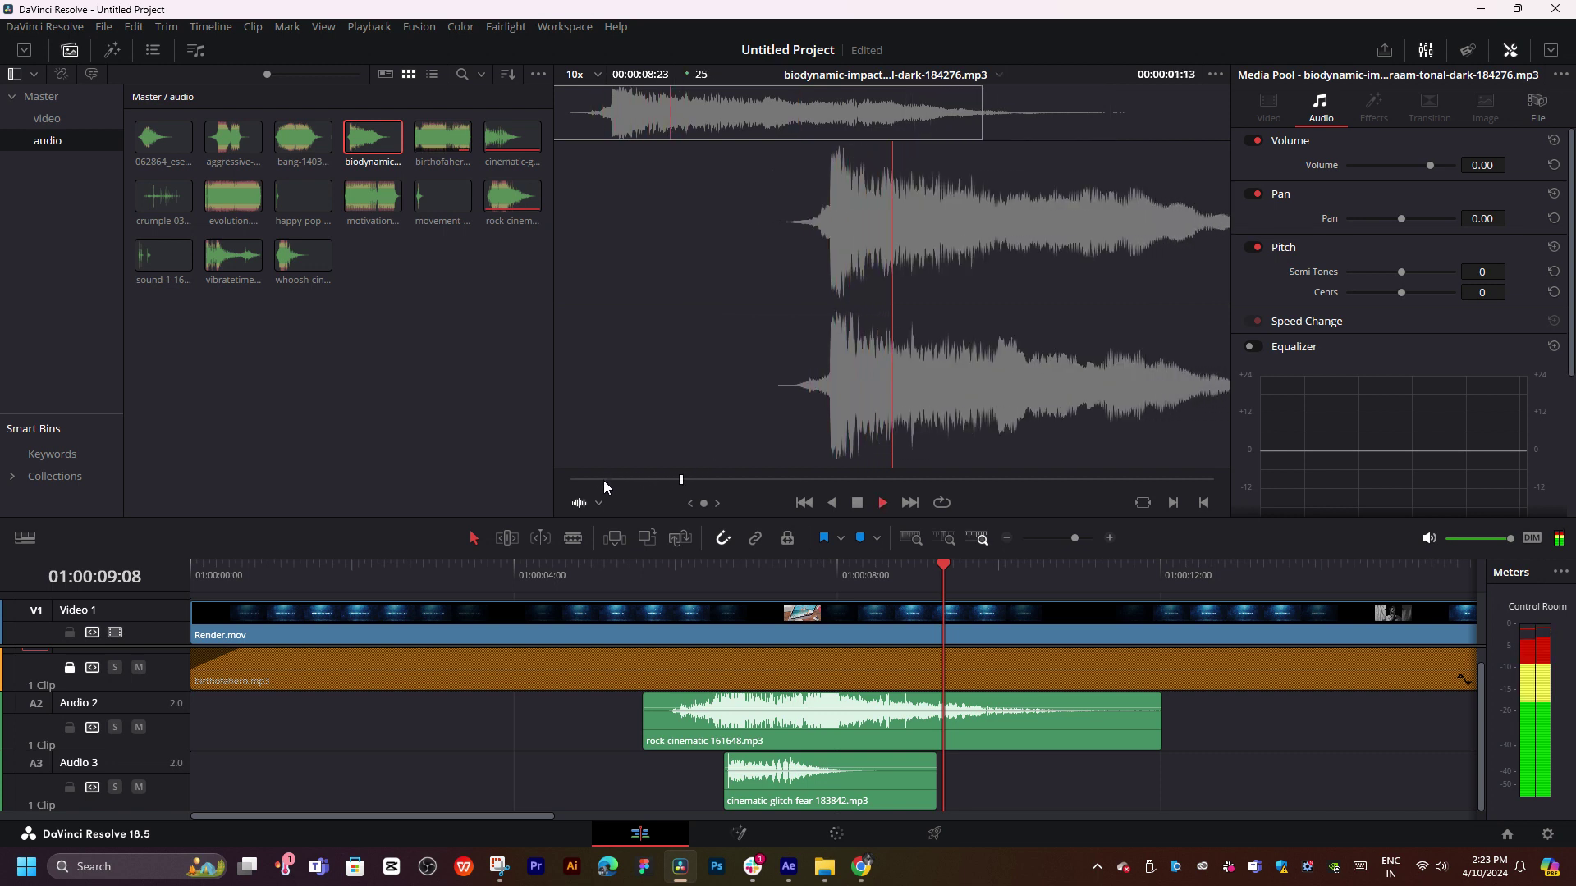
mouse_move(702, 461)
mouse_down()
mouse_move(637, 663)
mouse_move(932, 414)
mouse_up()
scroll(760, 734, down, 2)
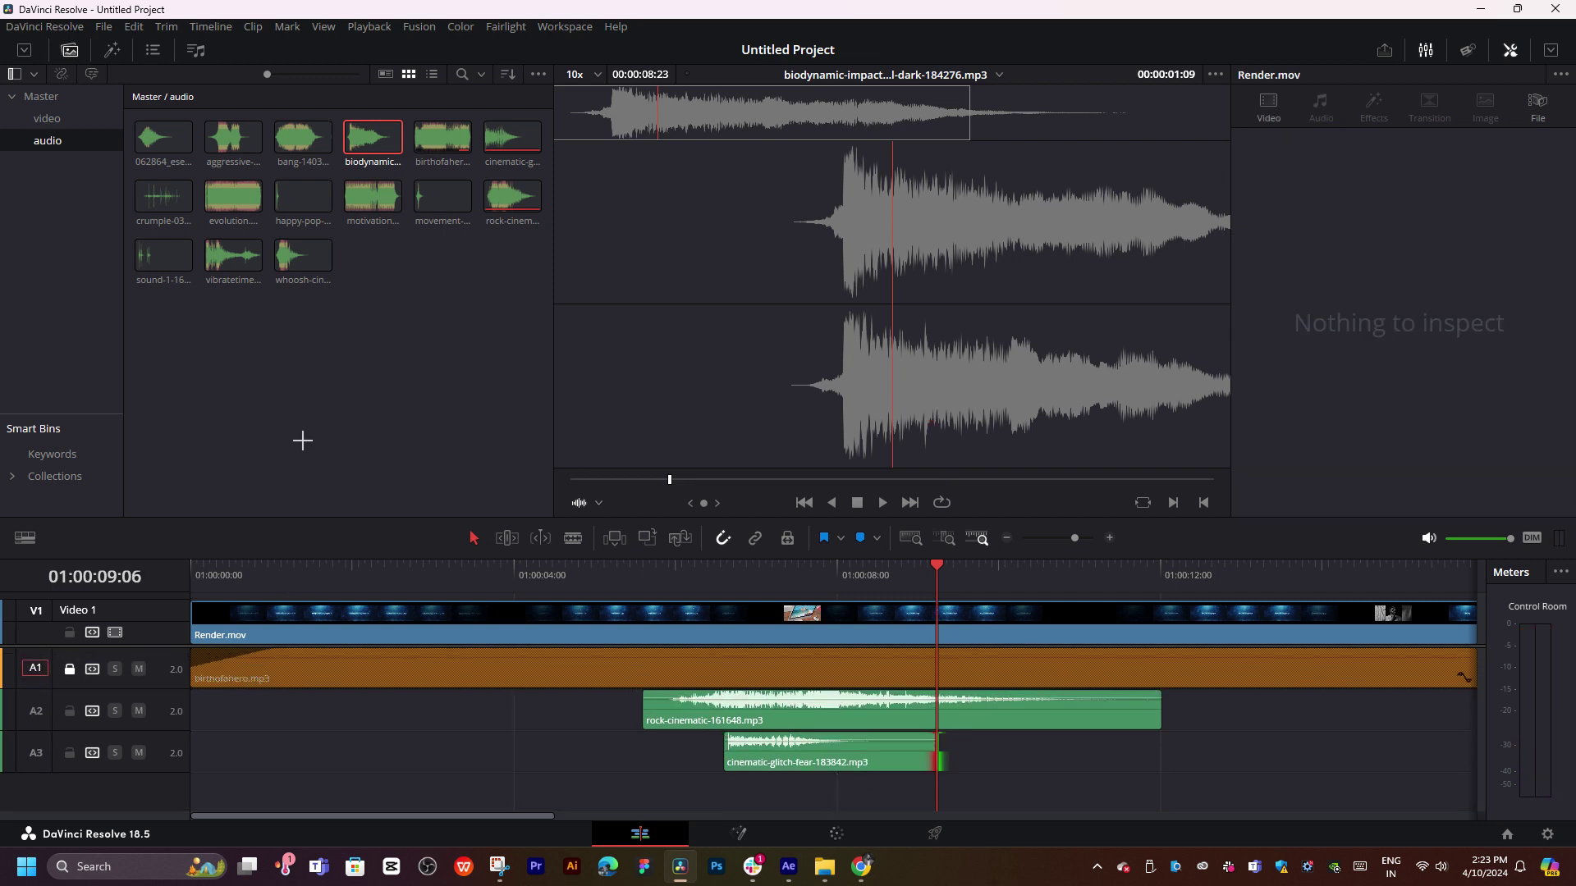
click(430, 438)
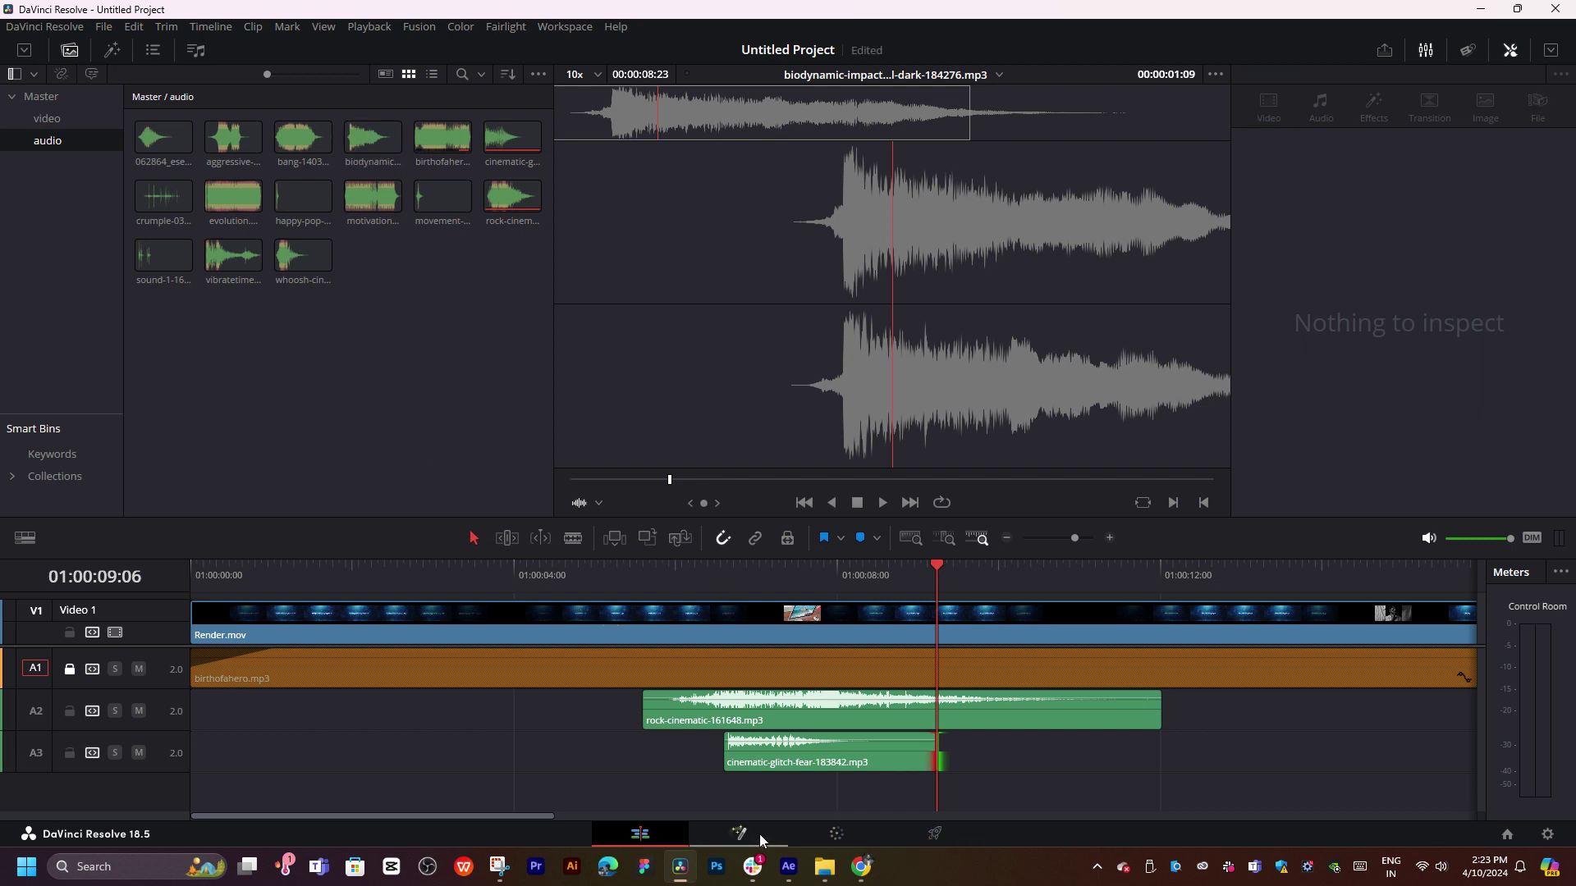
- Enable and switch to the Fairlight page, then show the Media Pool beside the tracks
click(563, 27)
mouse_move(617, 63)
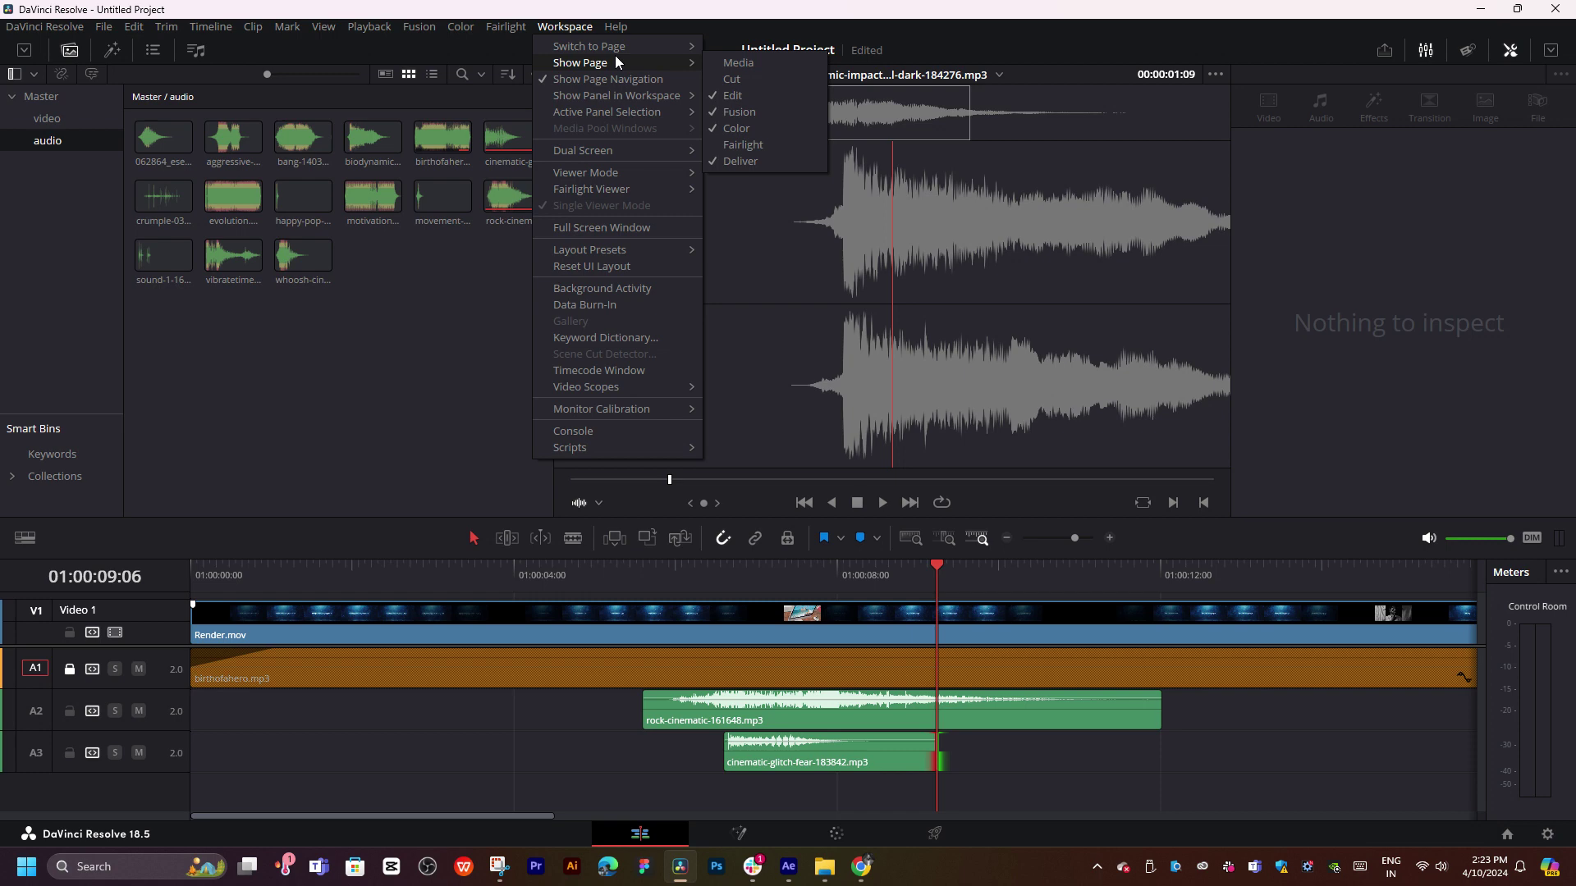
click(751, 146)
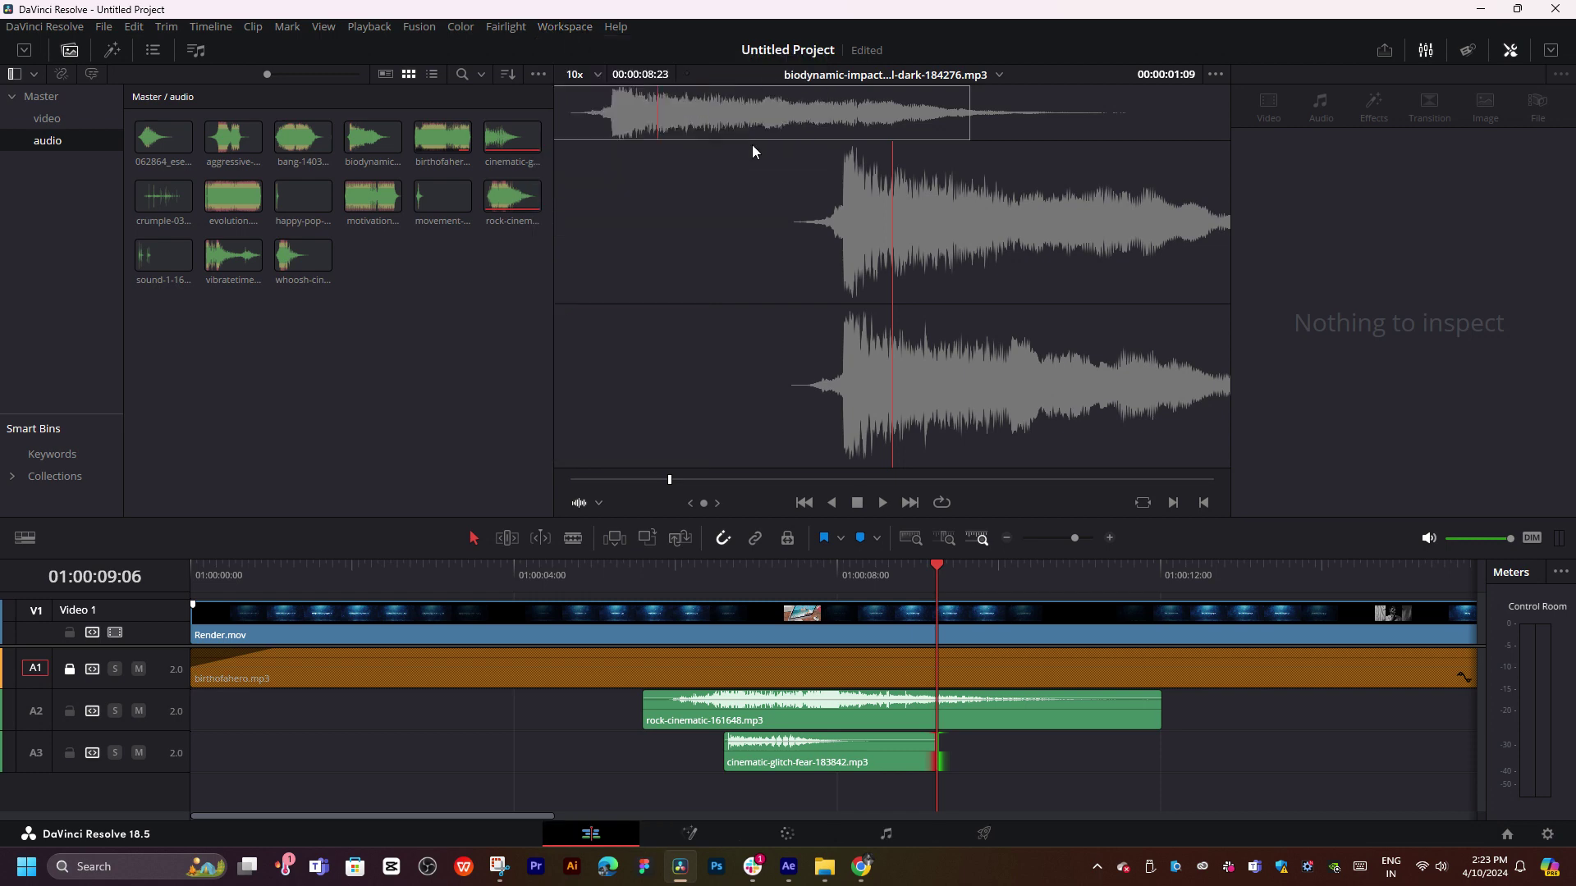
click(851, 823)
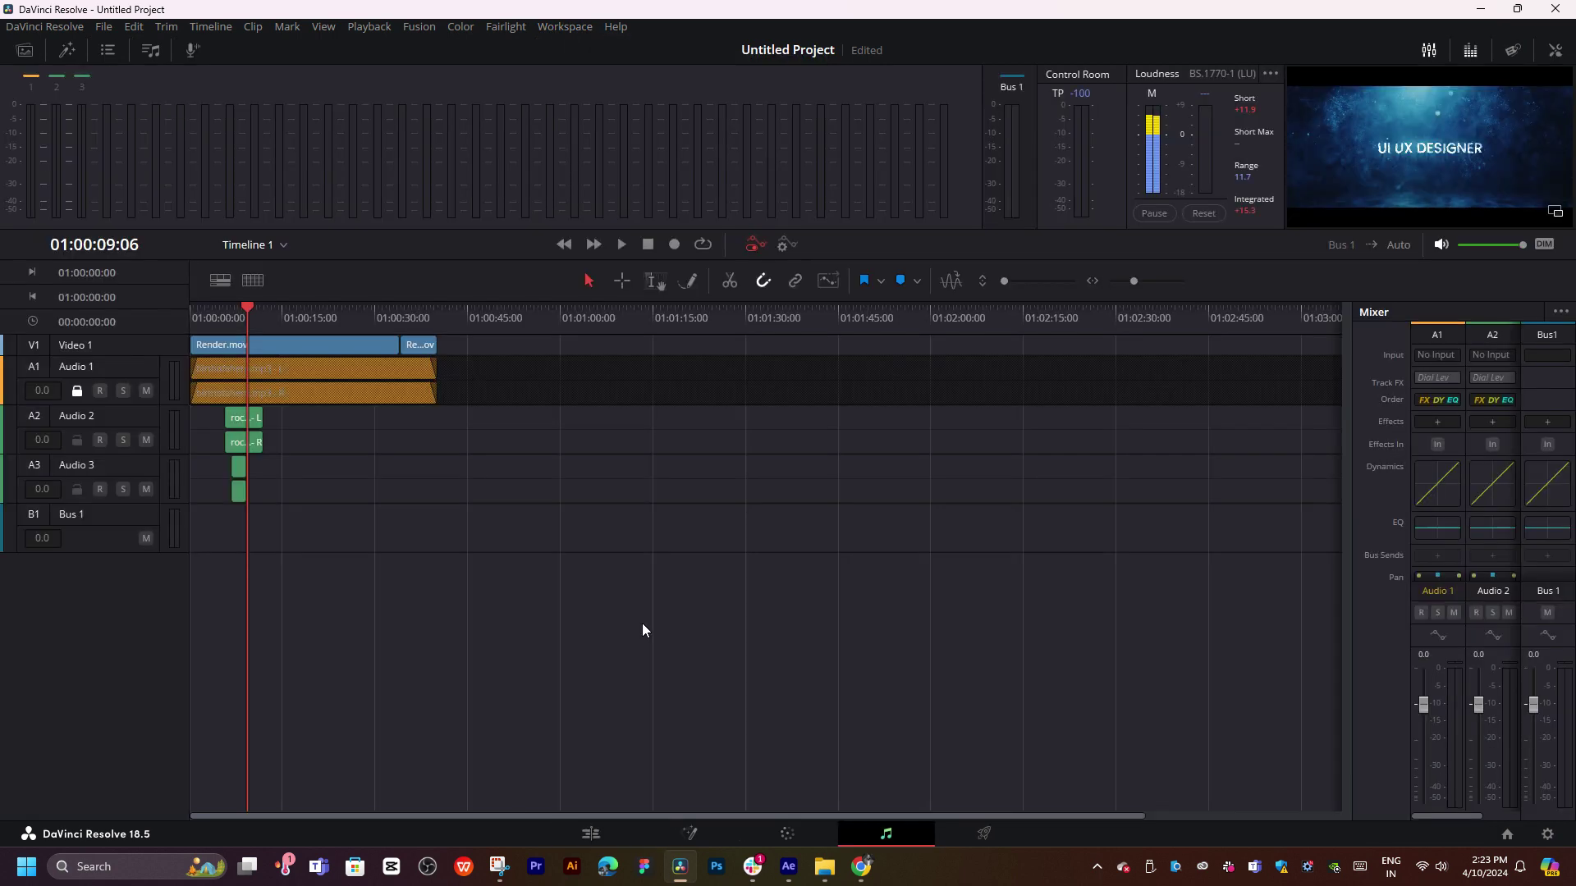
drag(263, 320, 210, 322)
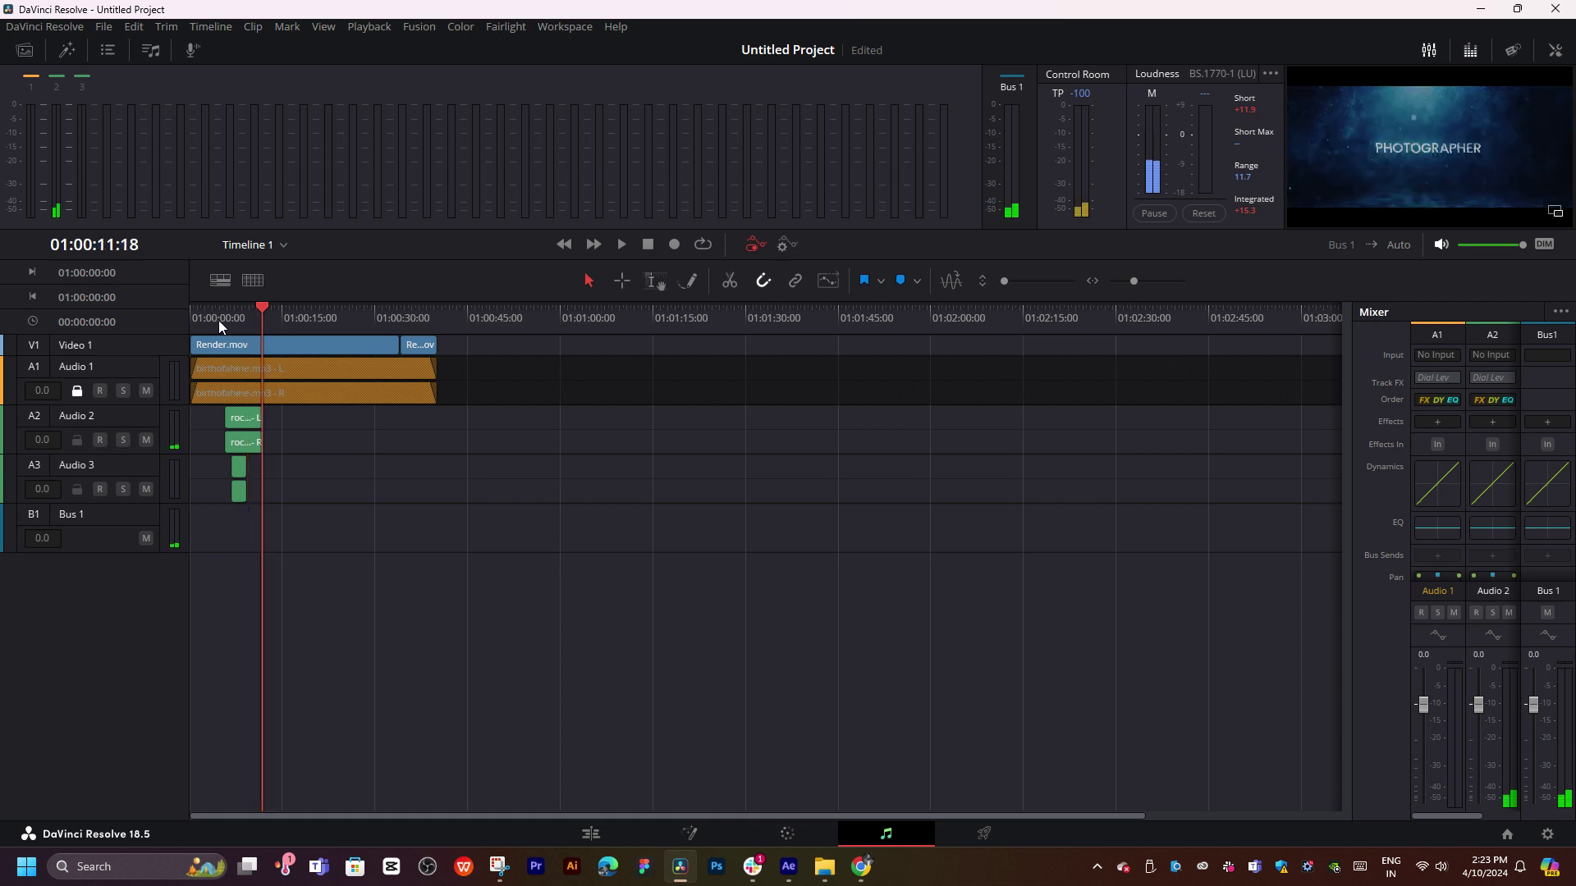
scroll(205, 328, up, 3)
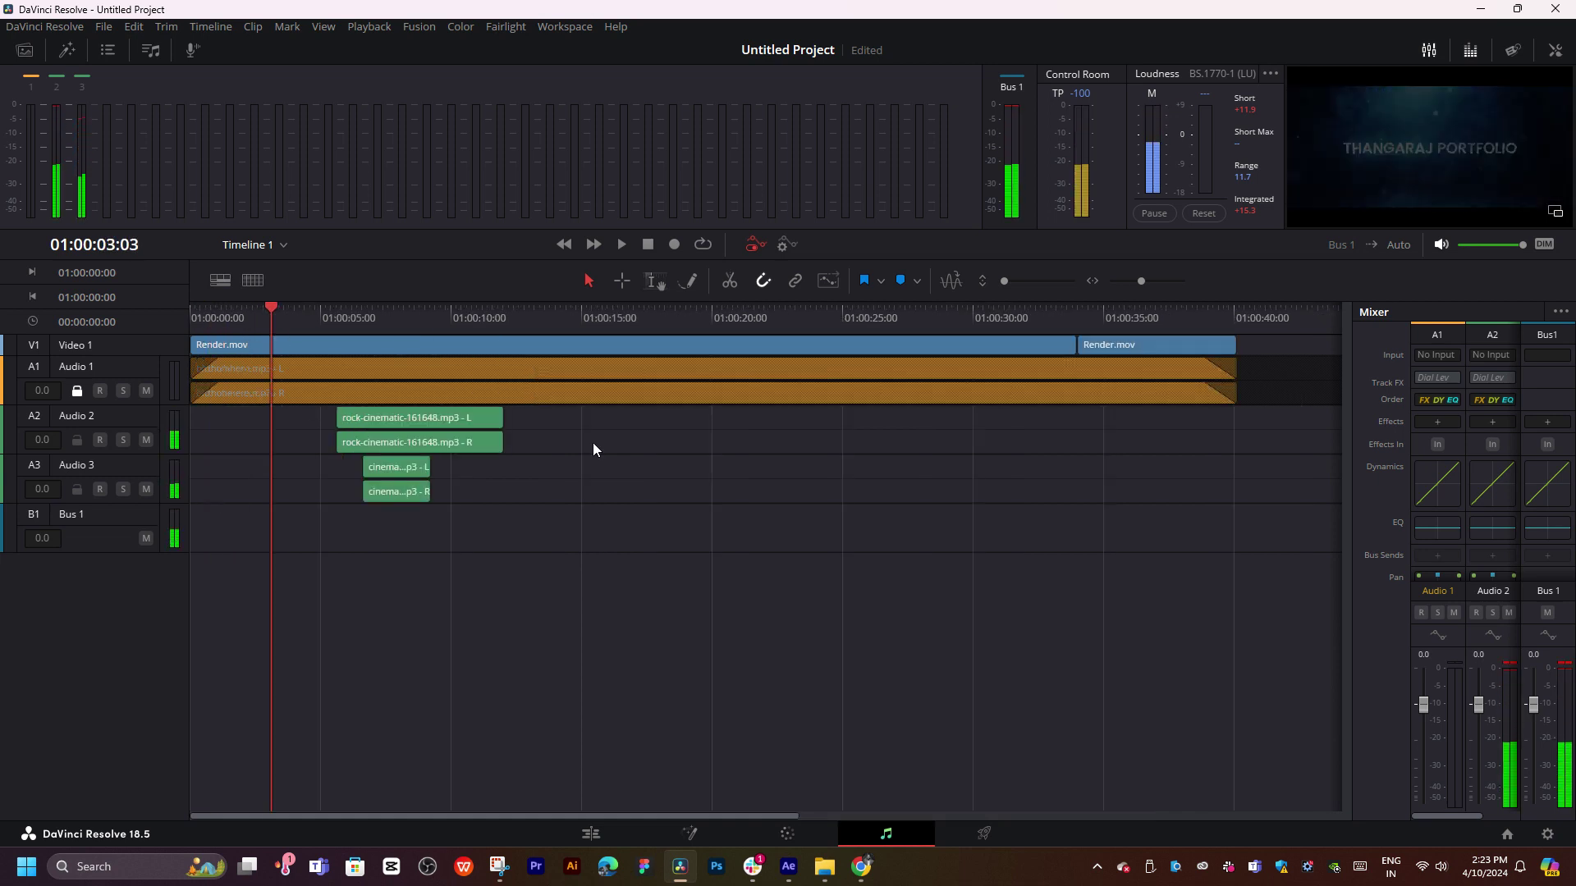
click(24, 53)
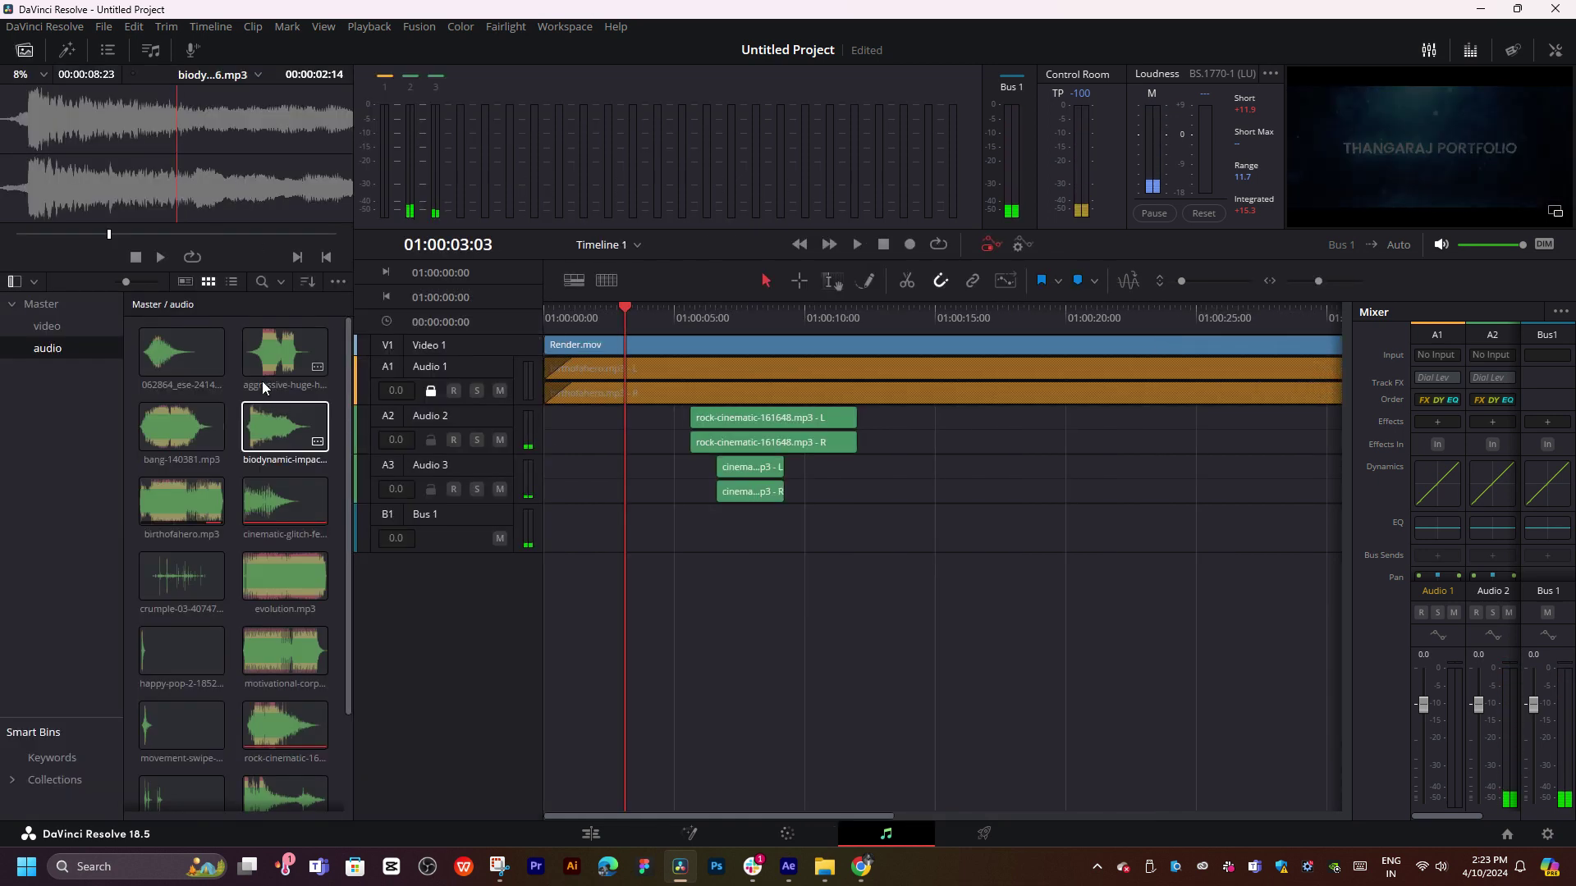
- Audition the sound effects, including the aggressive and bang-140381 clips
click(173, 371)
key(space)
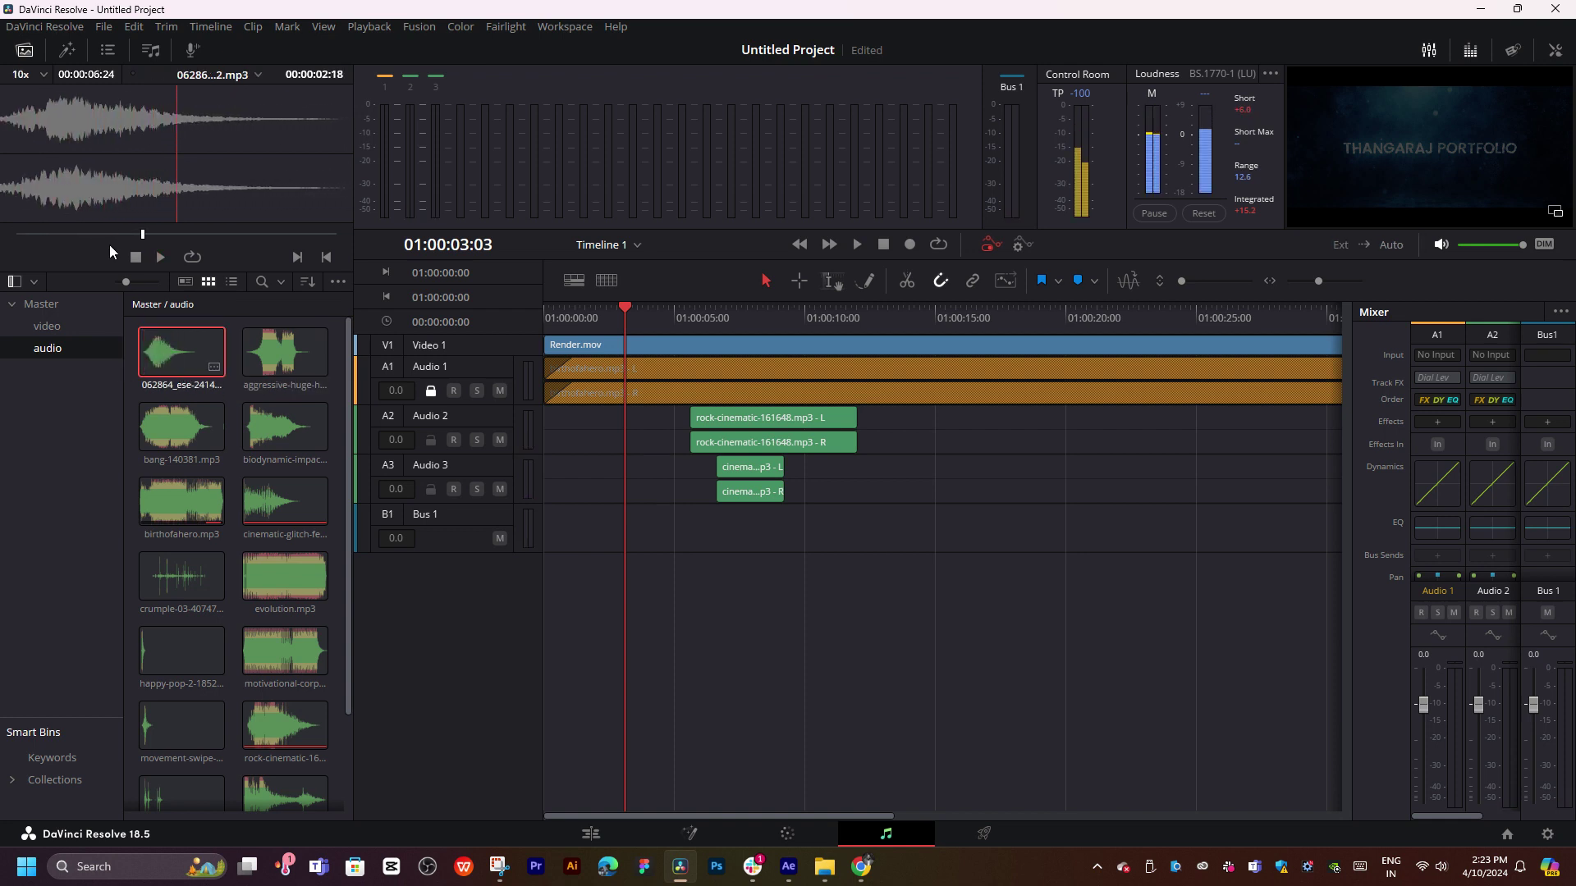
click(22, 235)
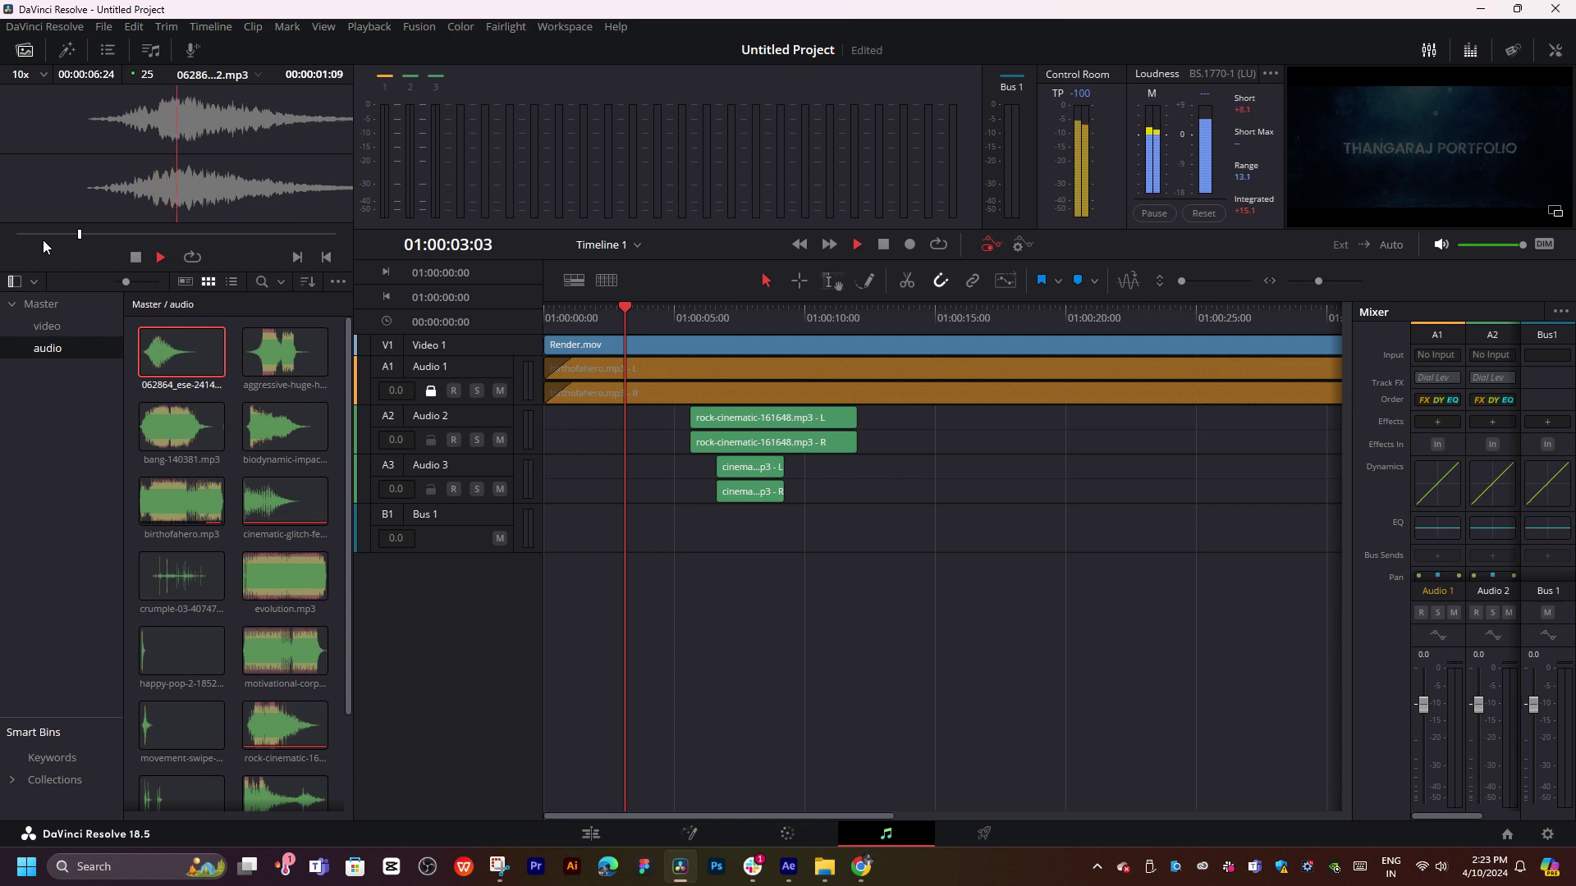
key(space)
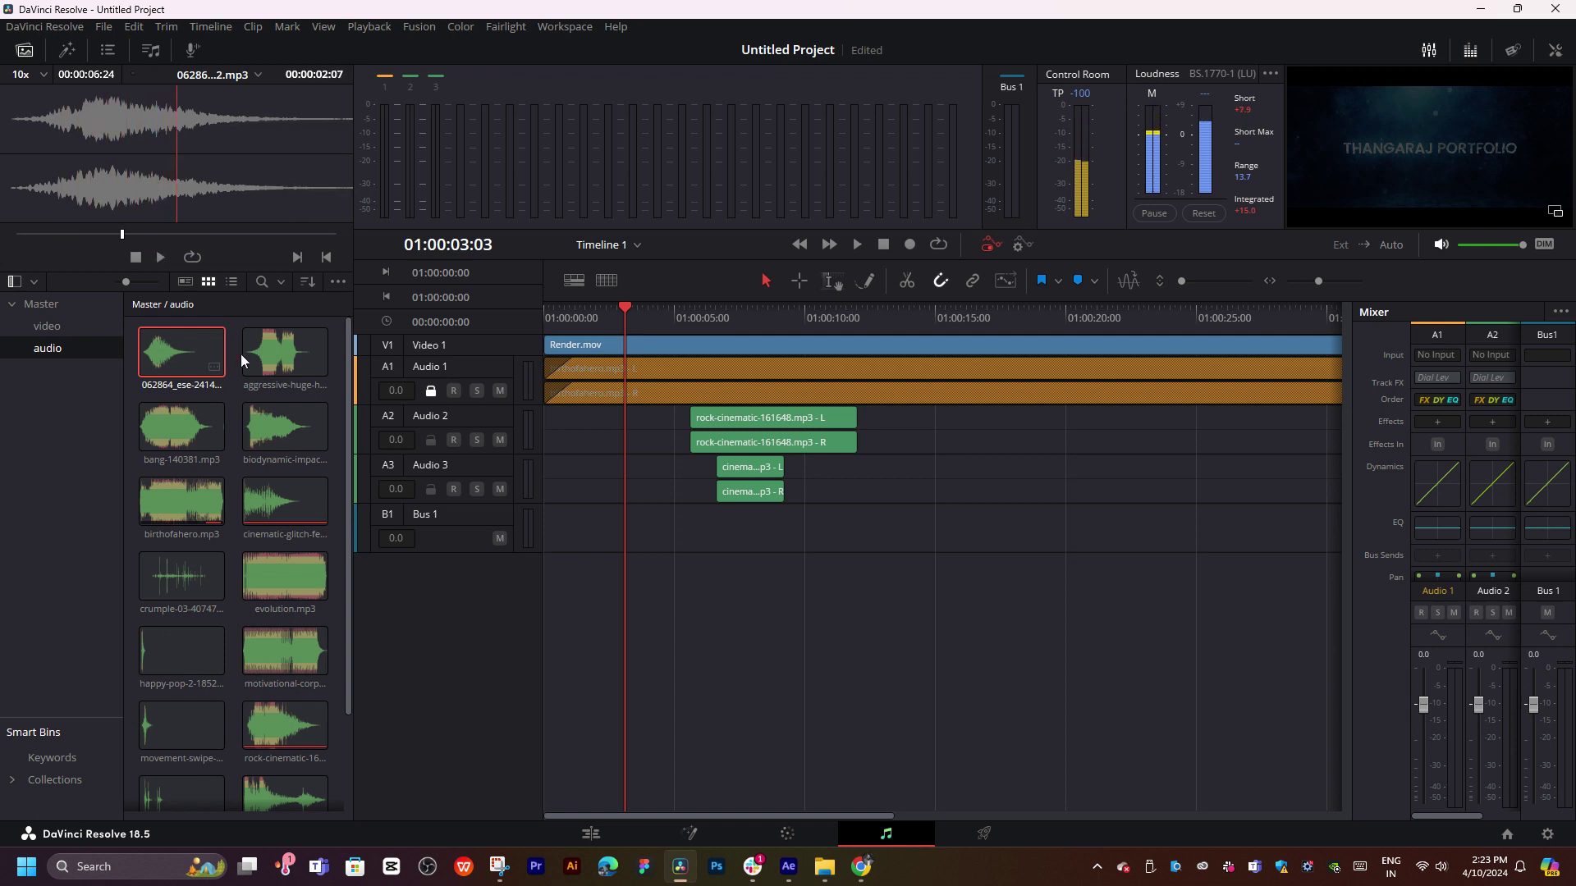
click(249, 352)
key(space)
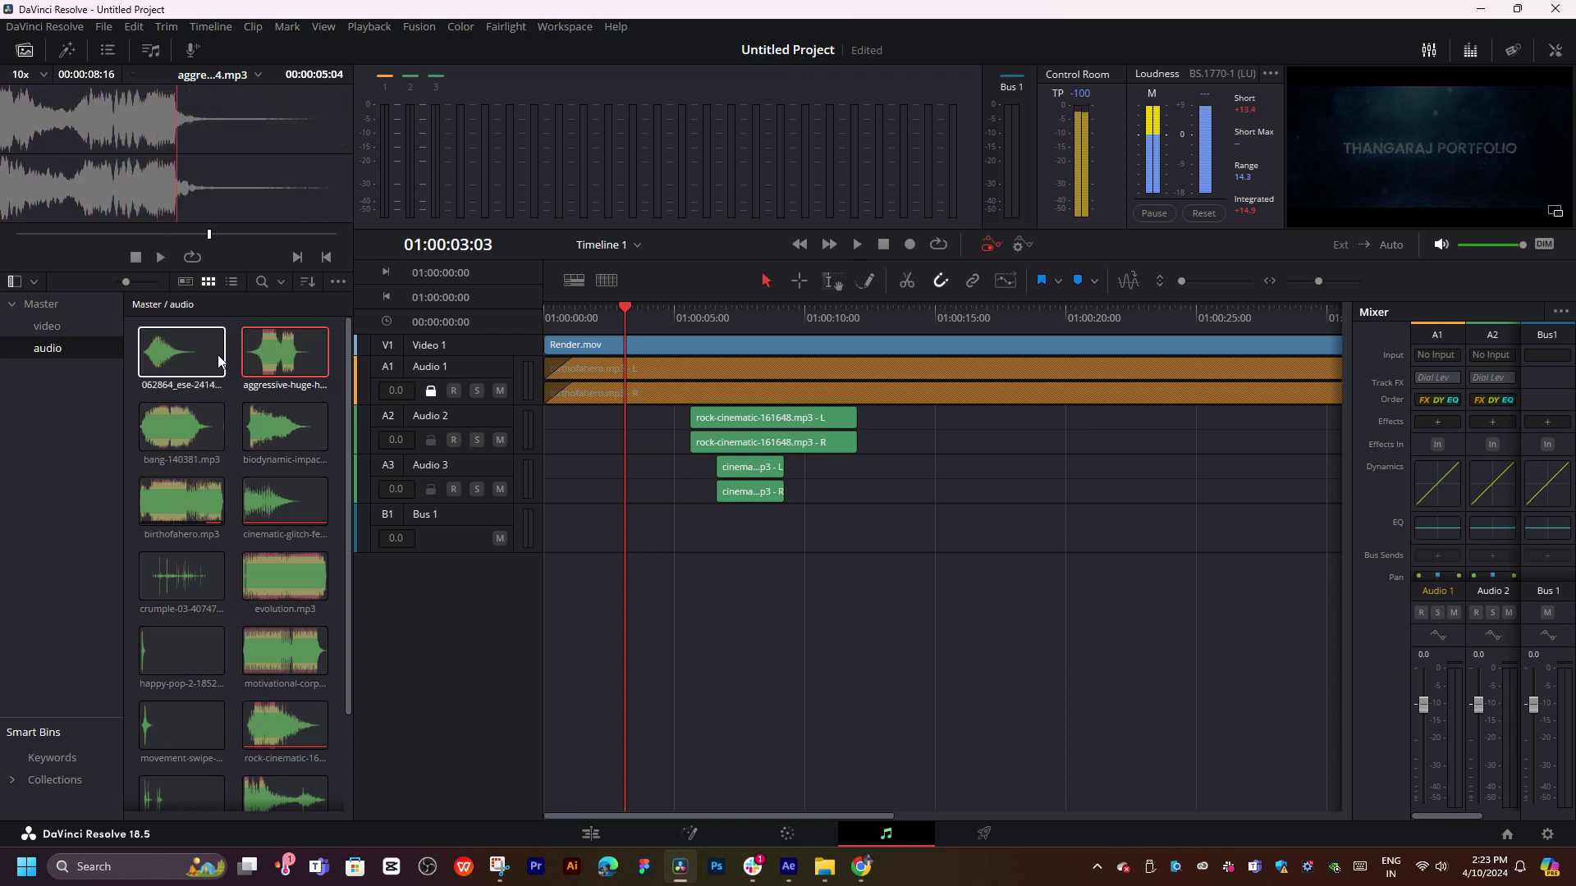
click(165, 423)
- Place the biodynamic impact on a new Audio 4 track near the start
click(249, 435)
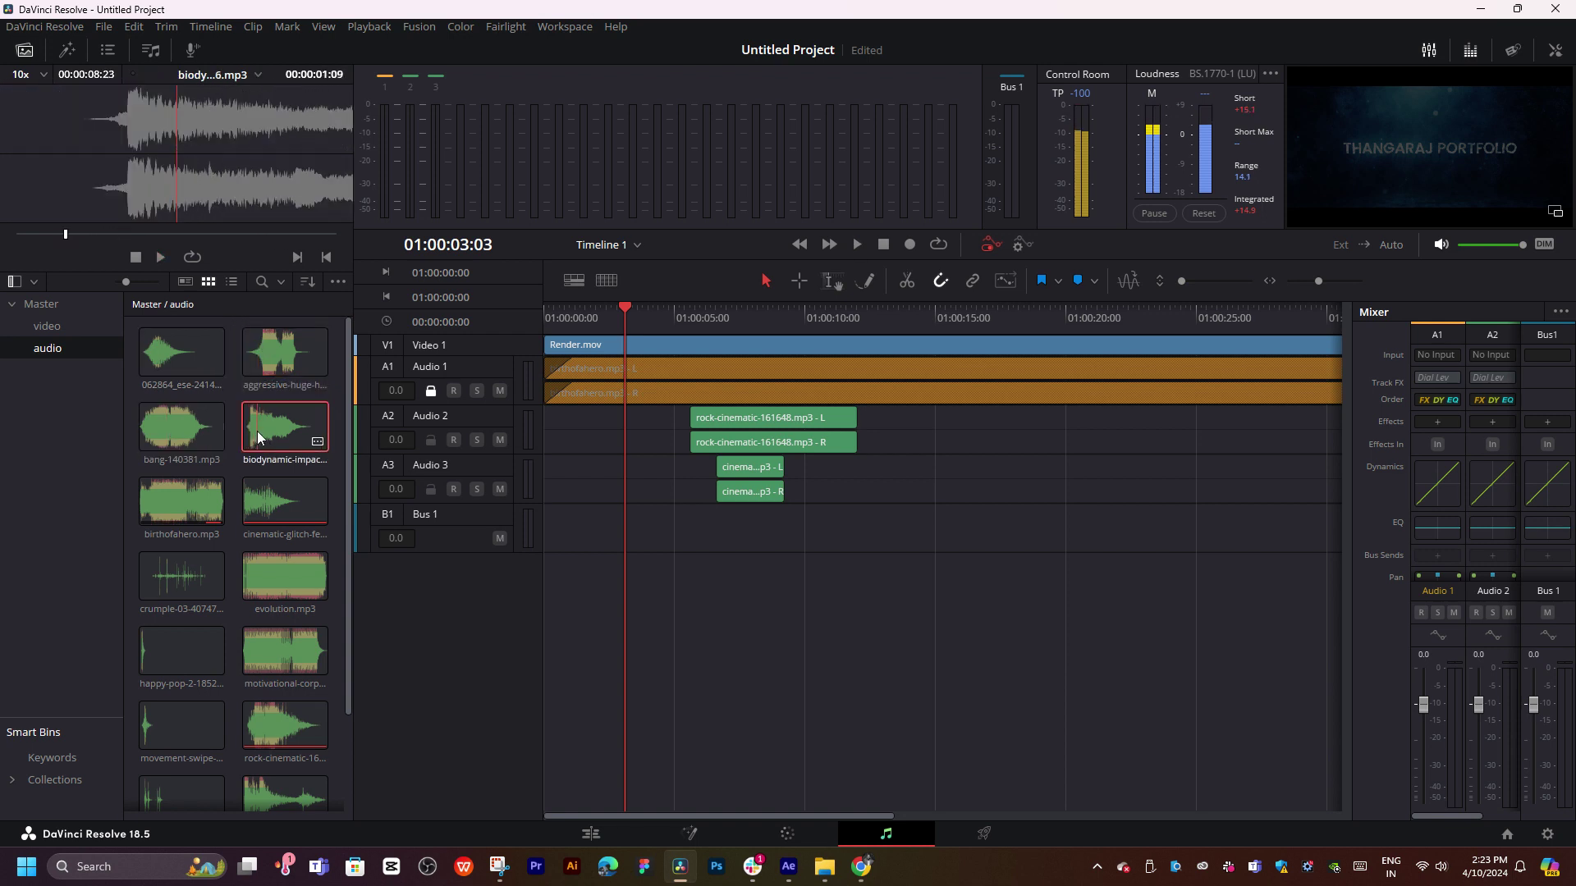
click(73, 236)
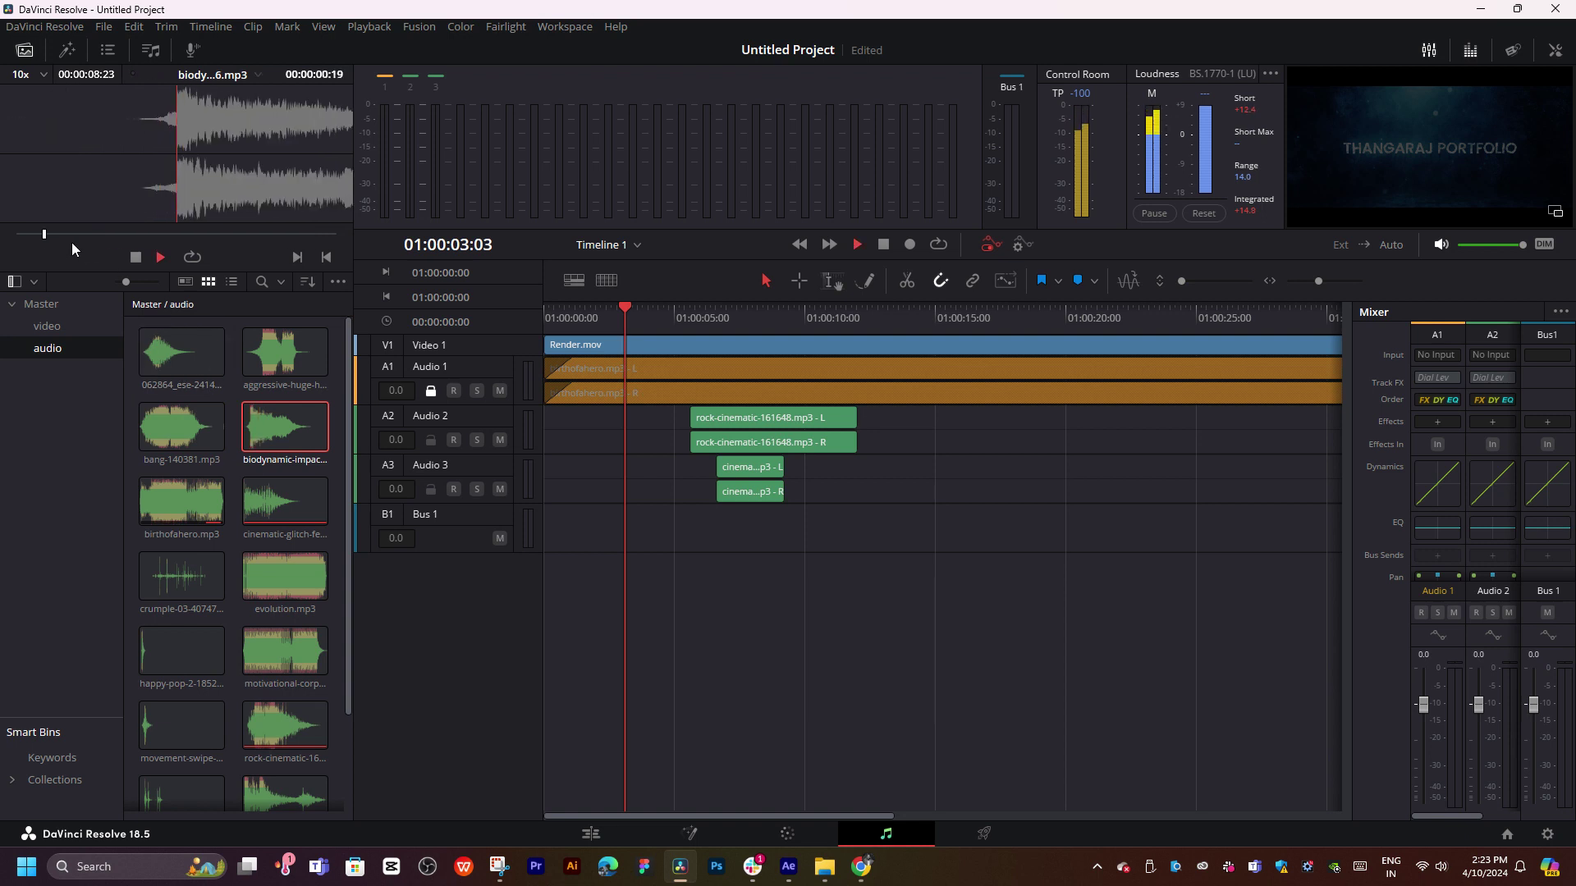
mouse_move(223, 175)
mouse_down()
mouse_move(756, 589)
mouse_move(561, 512)
mouse_up()
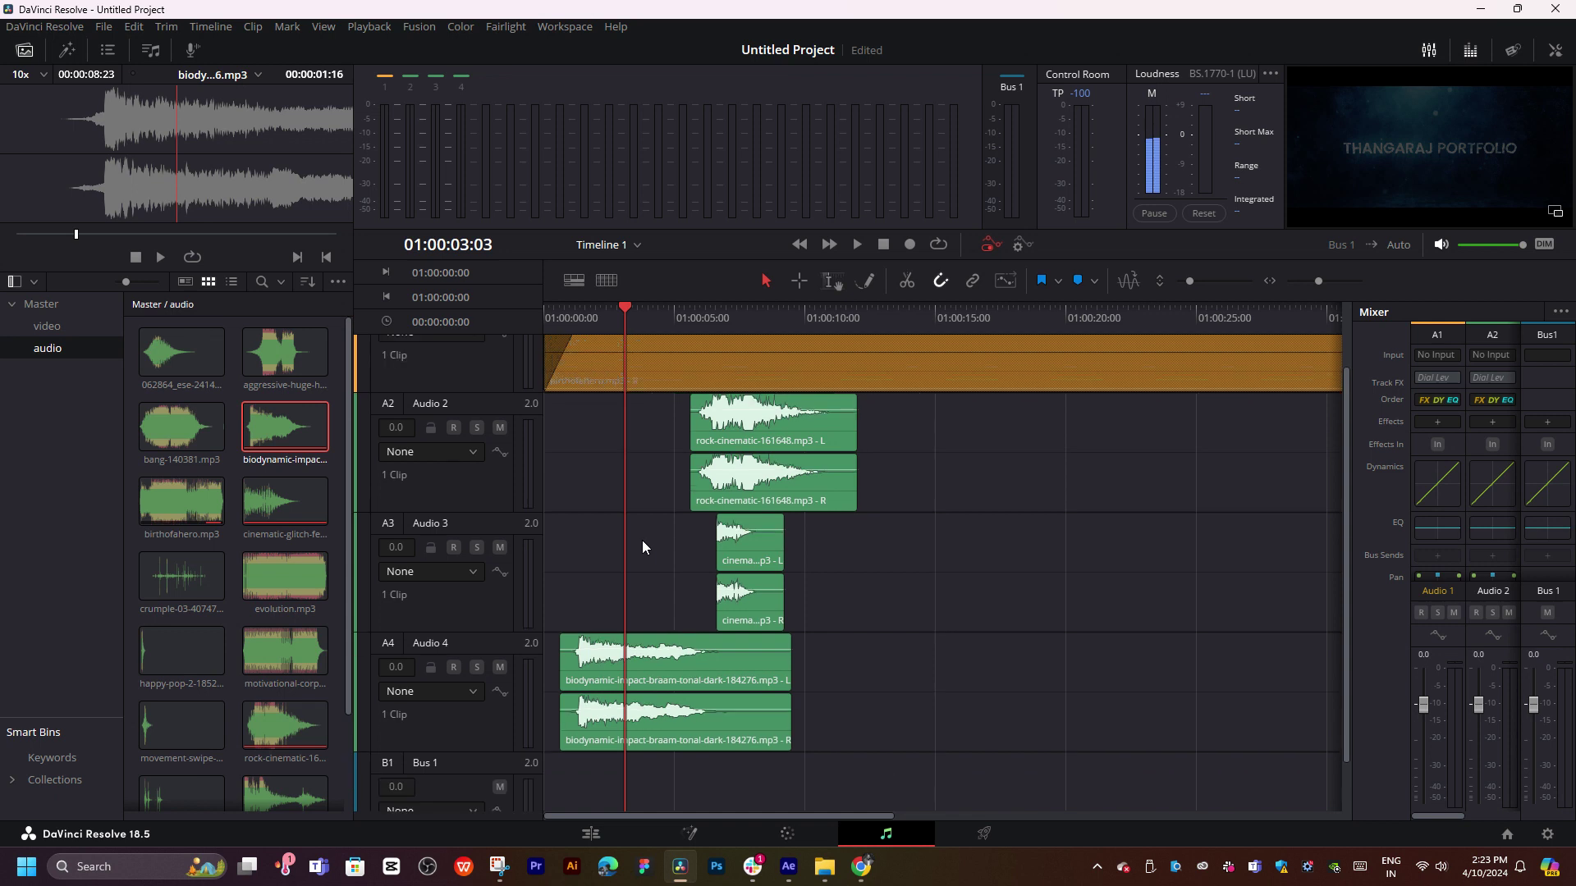
- Move the biodynamic impact on Audio 4 to the timeline start and play it back
scroll(642, 546, up, 2)
click(607, 322)
key(space)
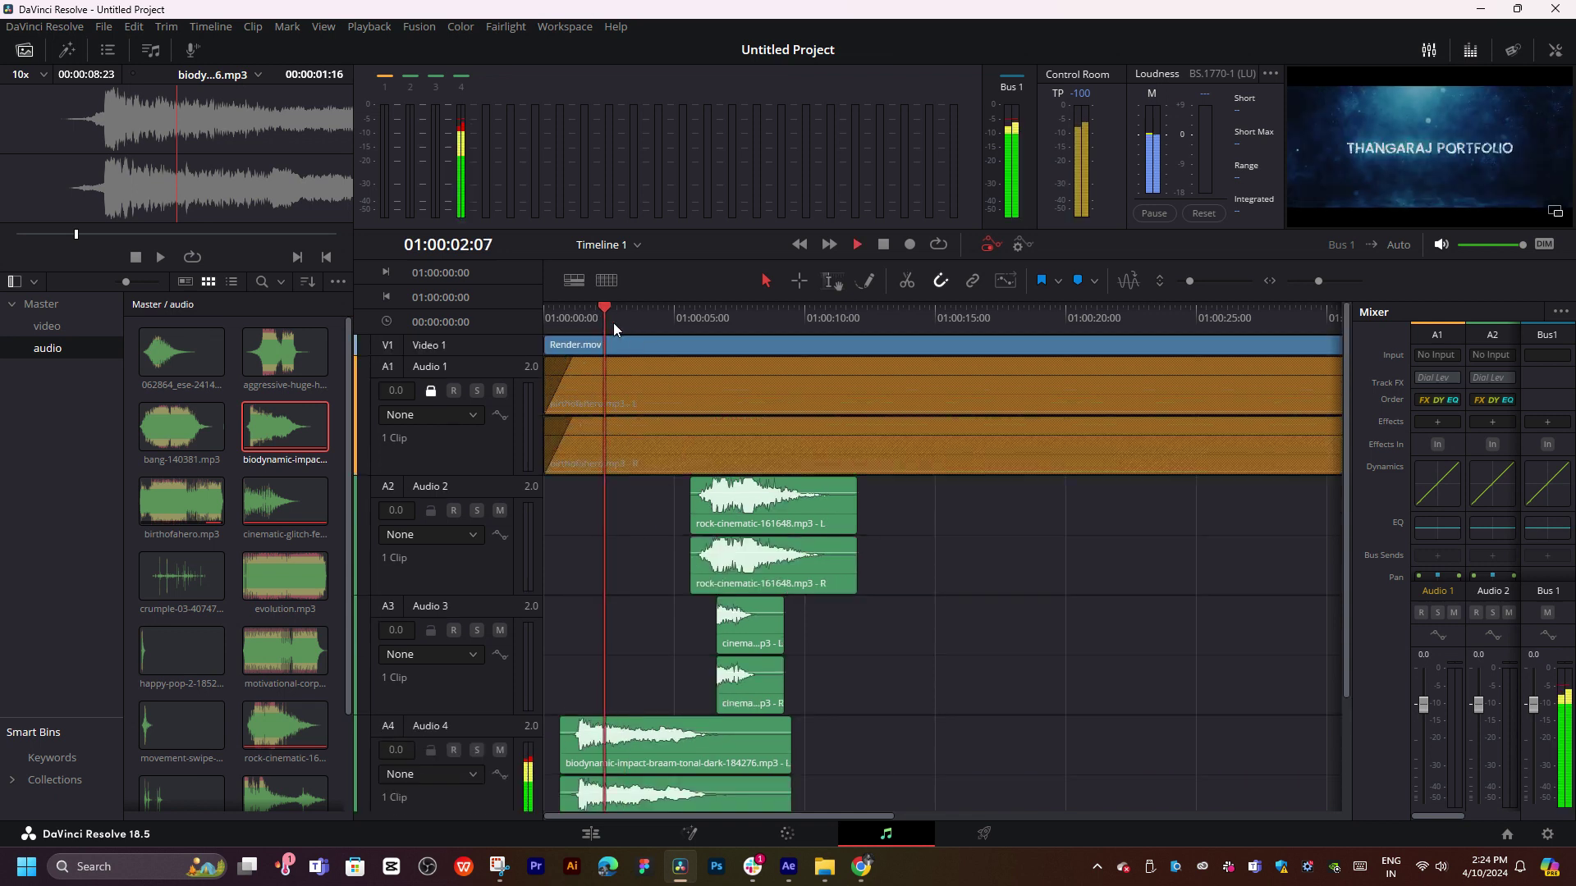
click(573, 326)
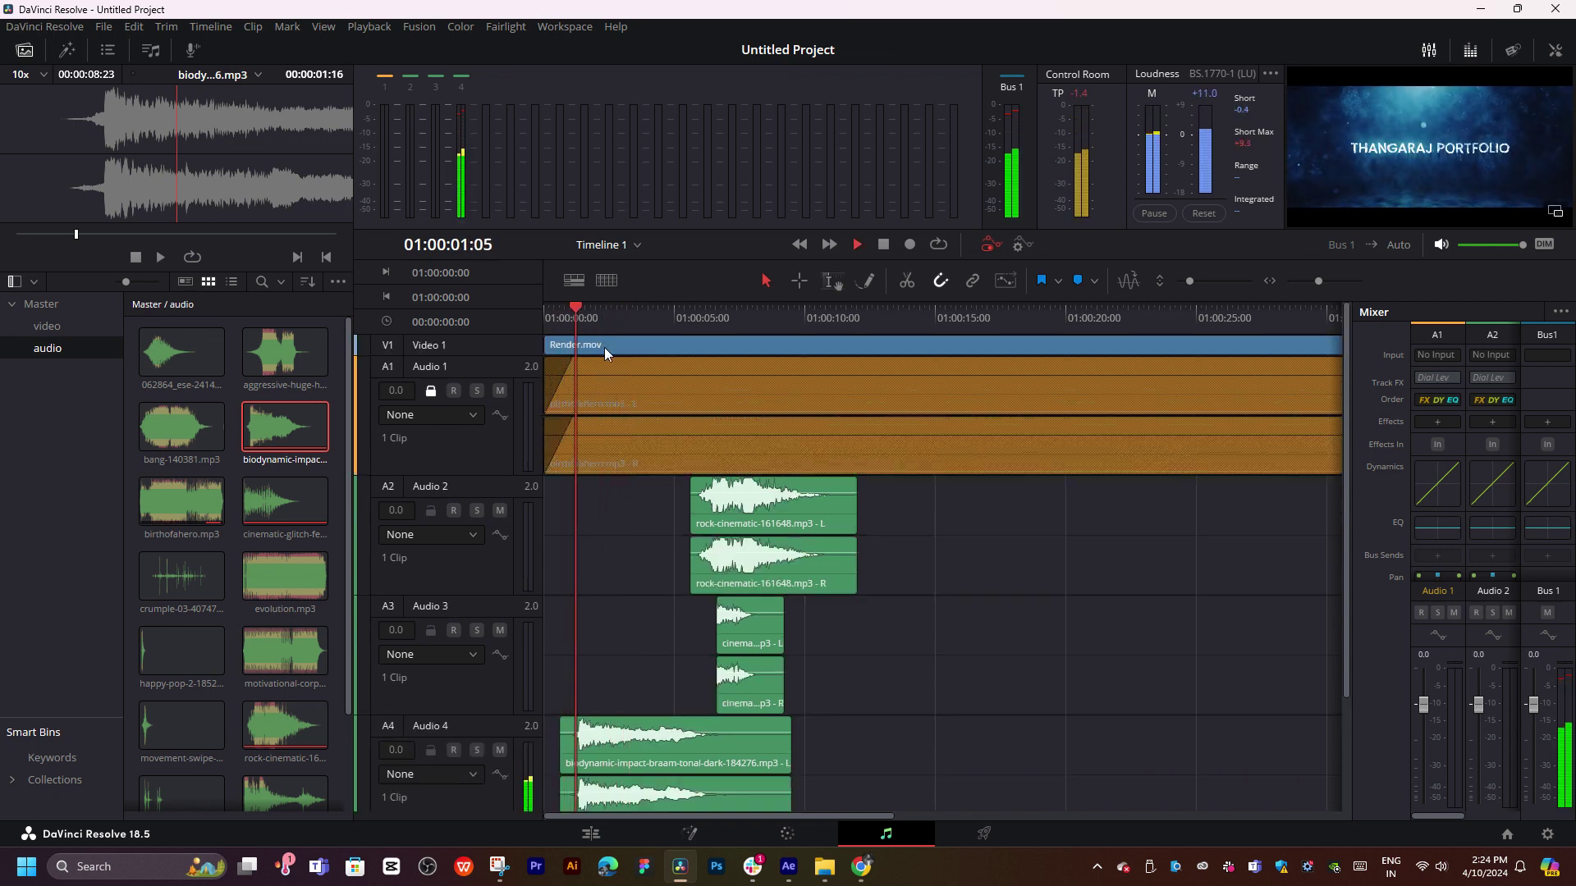
click(557, 328)
key(space)
scroll(686, 696, down, 2)
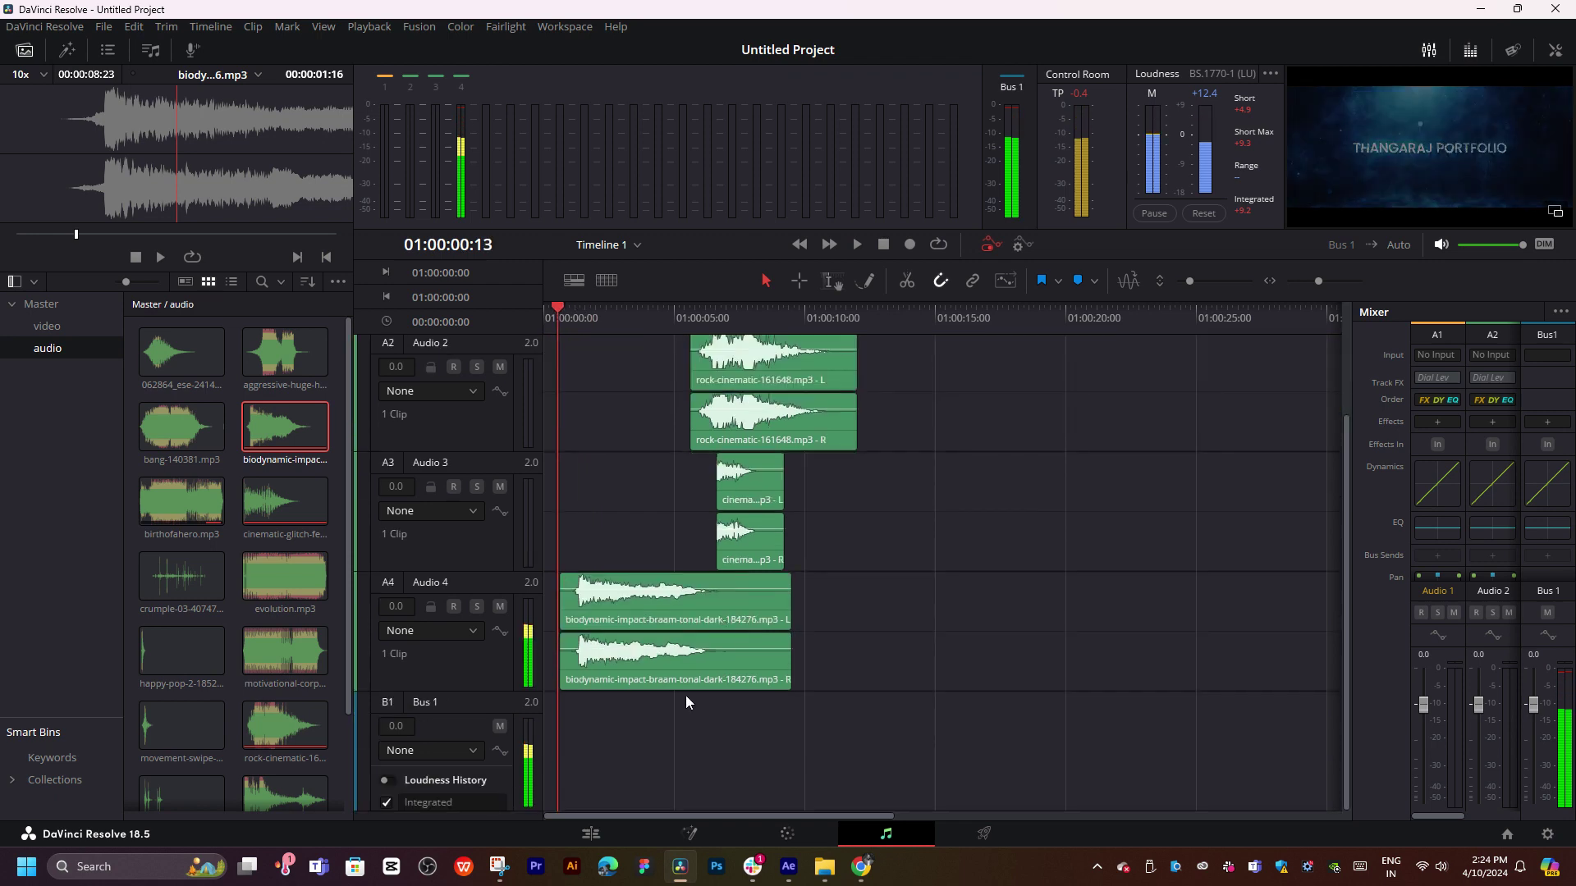
drag(627, 677, 613, 677)
key(space)
key(space)
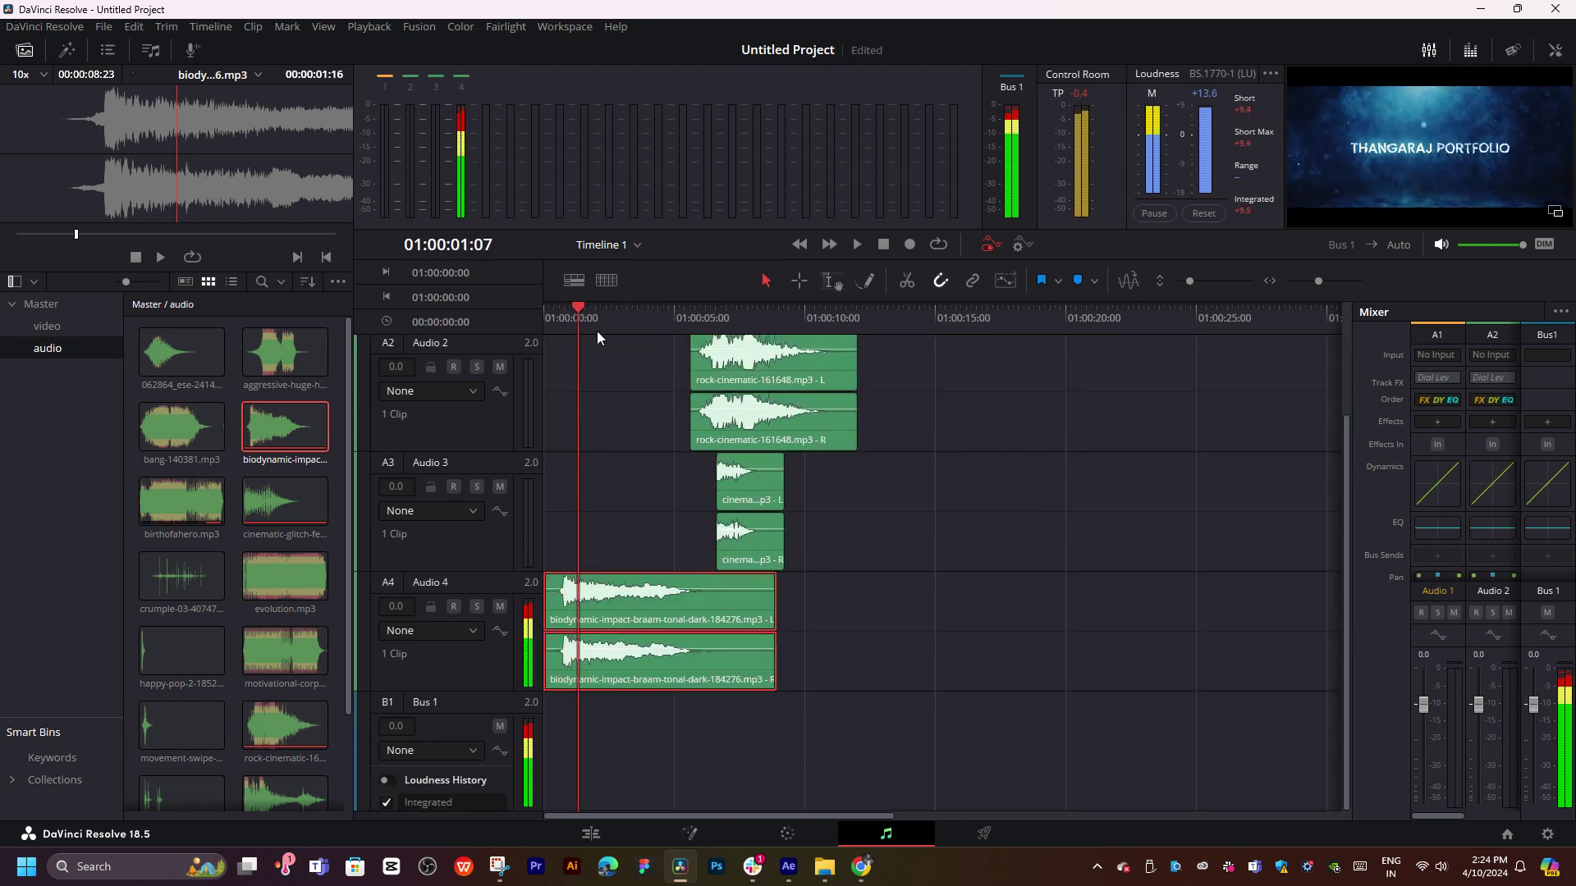
key(Home)
key(space)
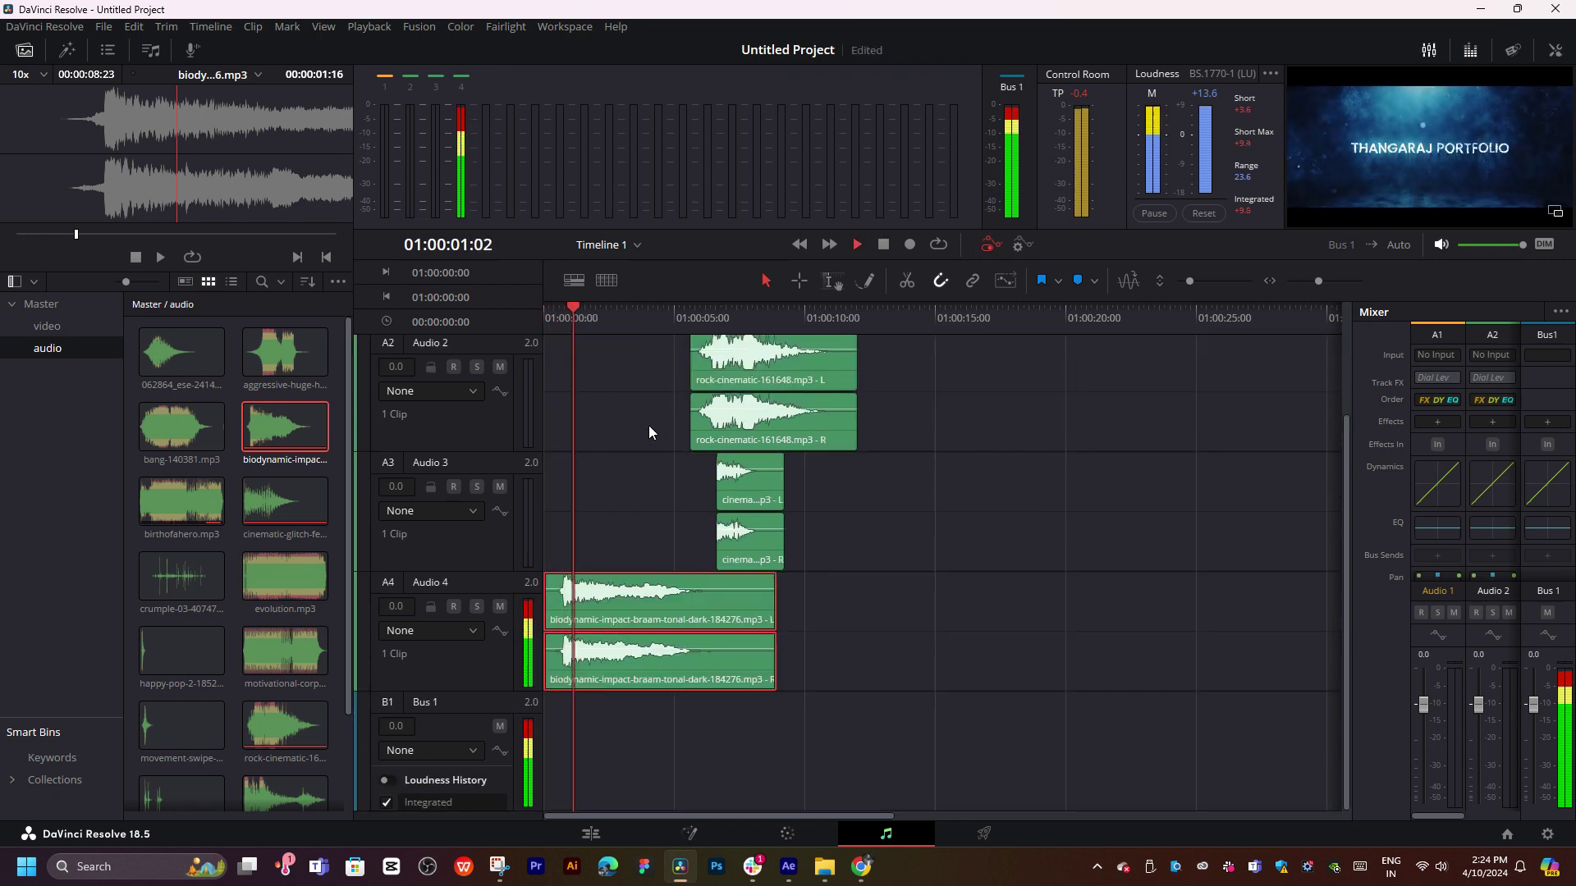
key(space)
- Zoom in and trim the impact's silent head, keeping it at zero
key(ctrl+equal)
key(ctrl+equal)
key(ctrl+equal)
scroll(790, 515, up, 3)
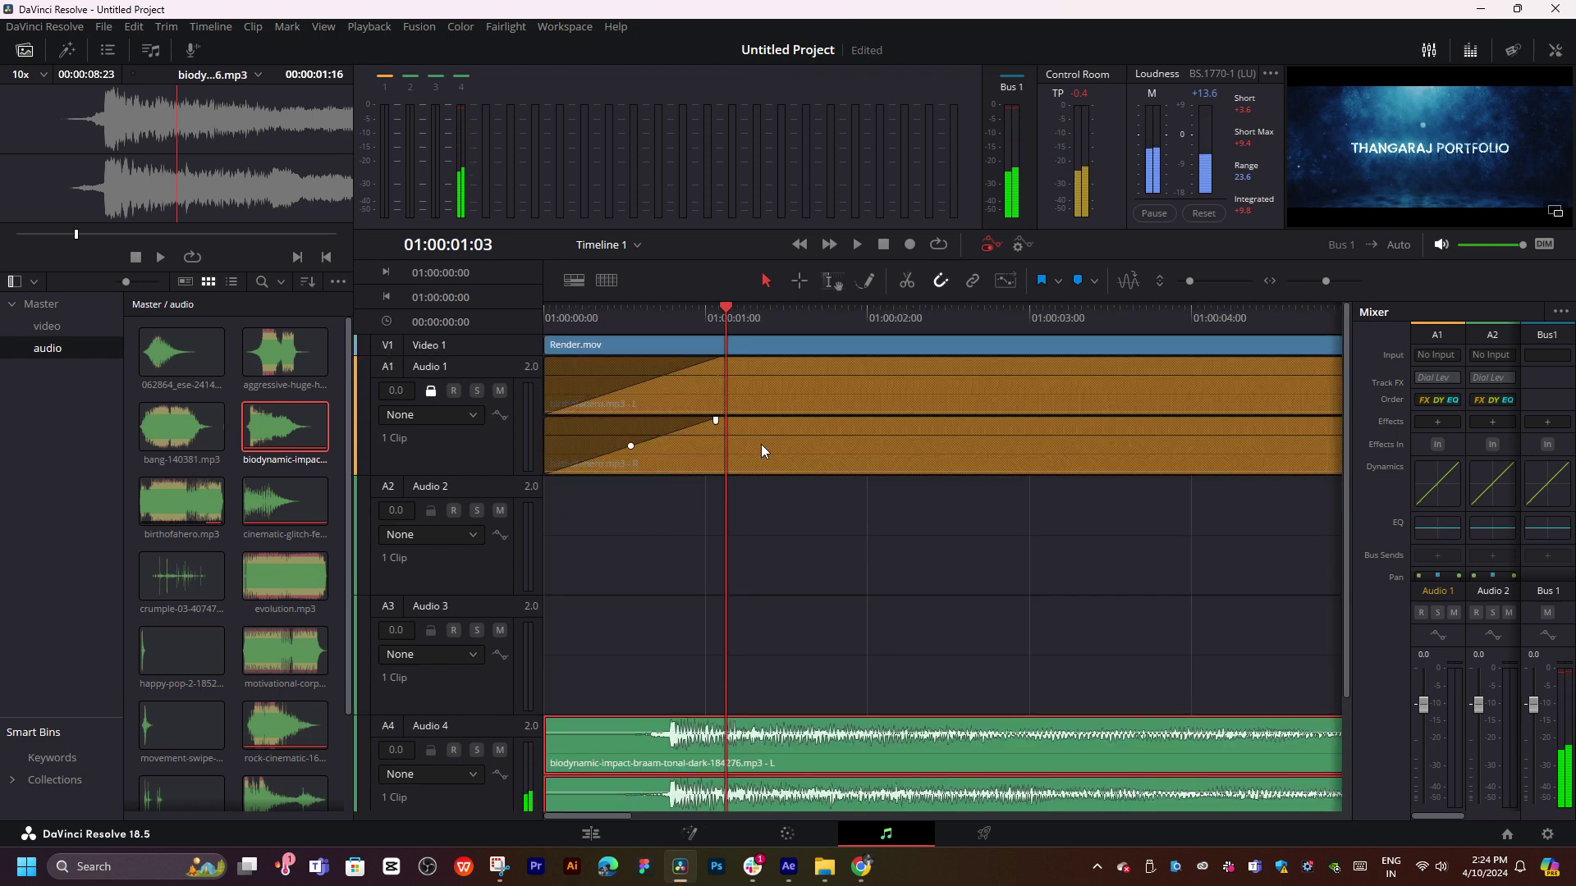
drag(642, 328, 622, 332)
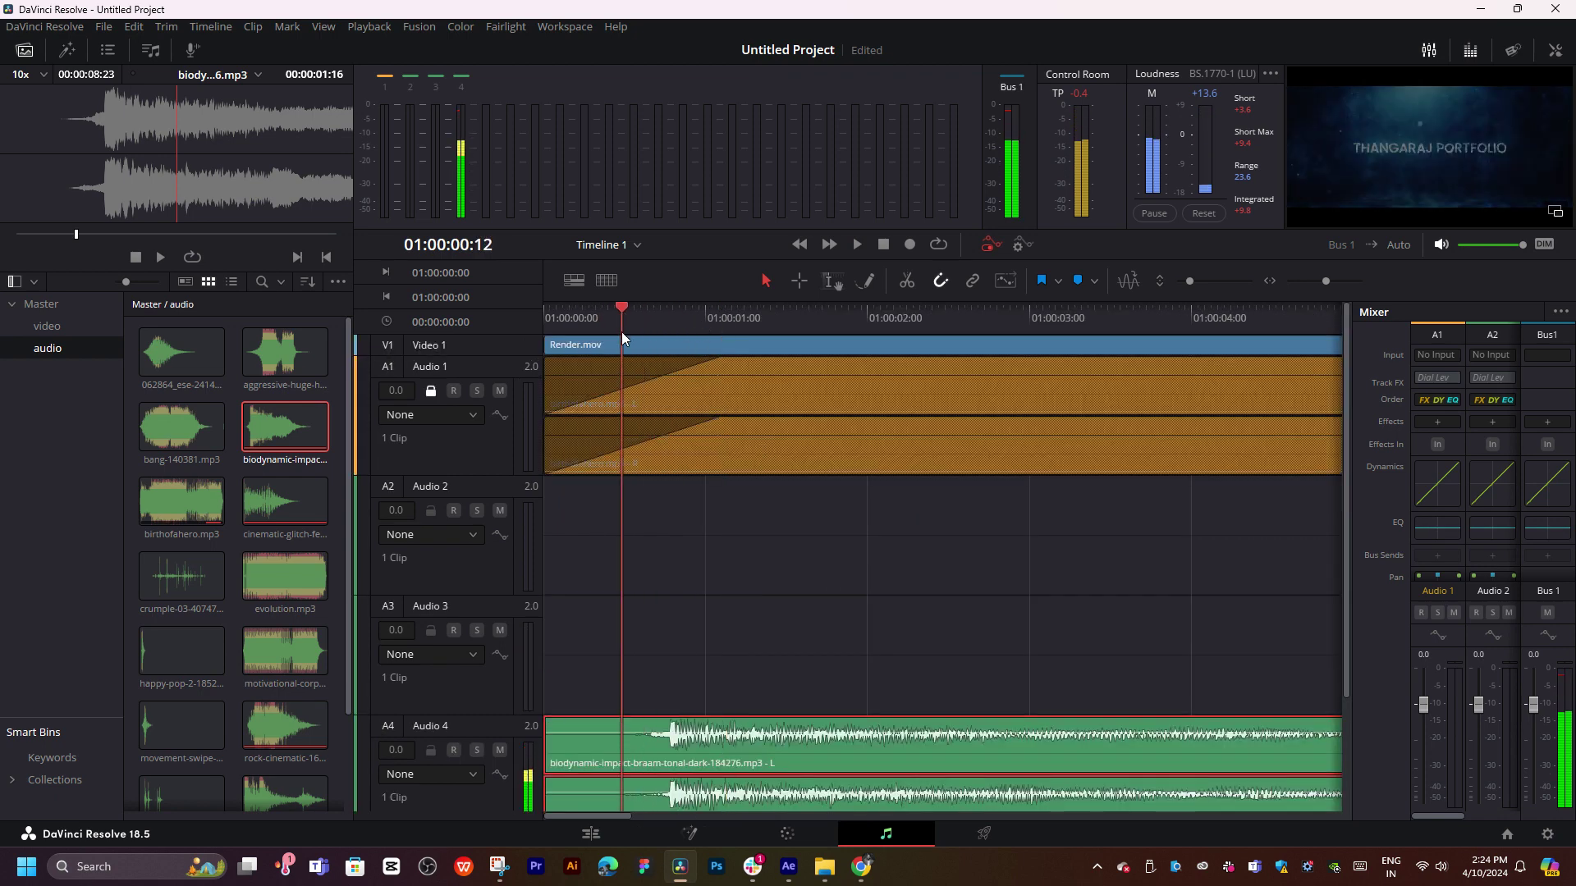
mouse_move(549, 749)
mouse_down()
mouse_move(626, 749)
mouse_move(576, 745)
mouse_up()
click(549, 317)
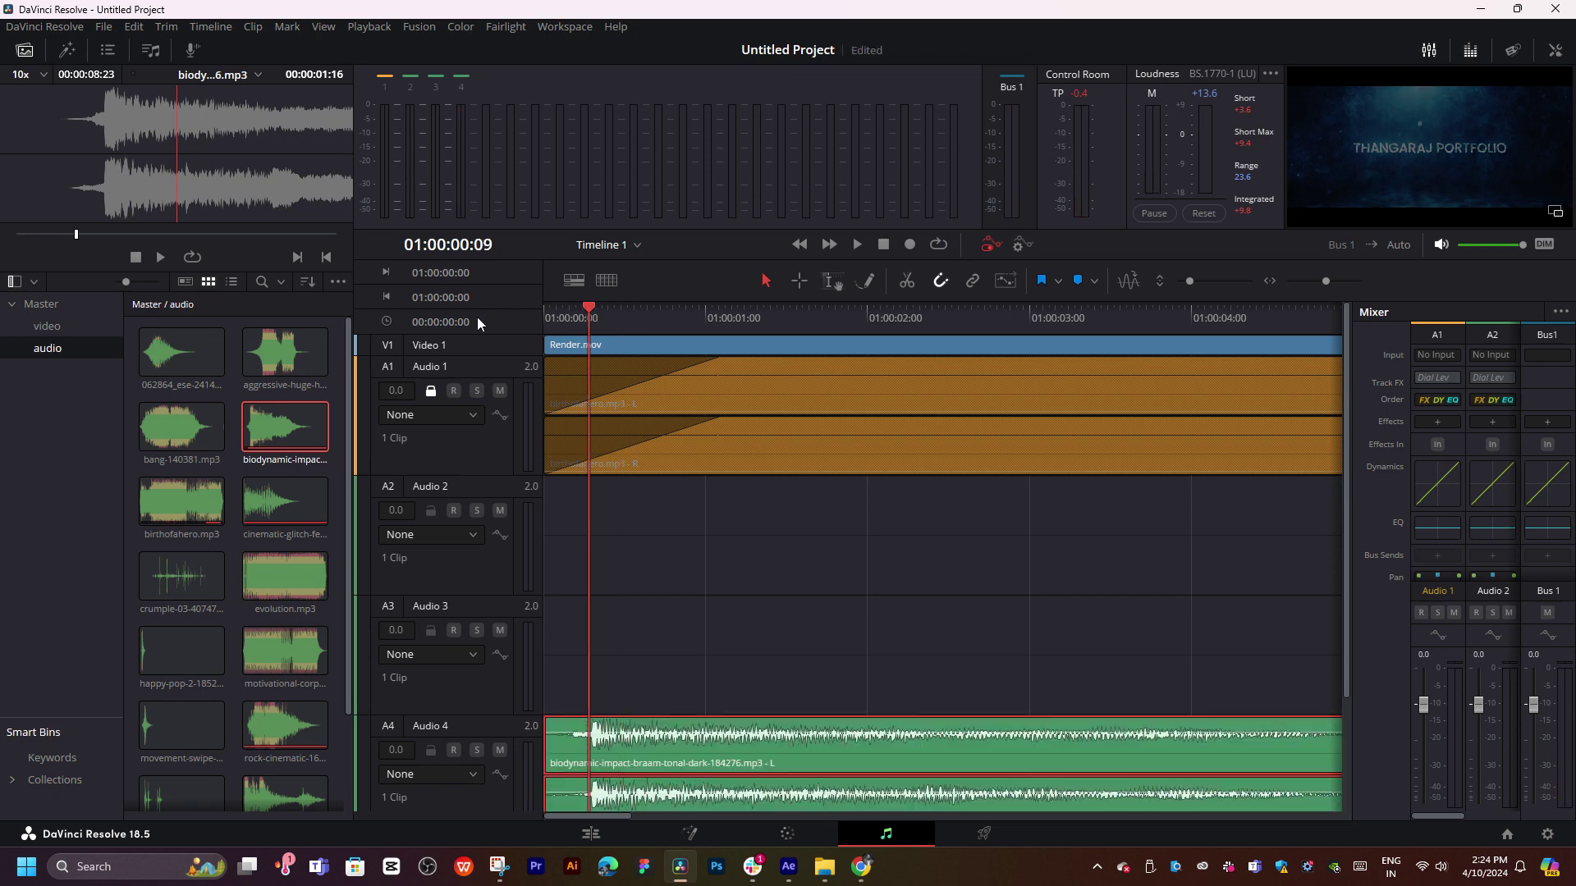
key(space)
key(space)
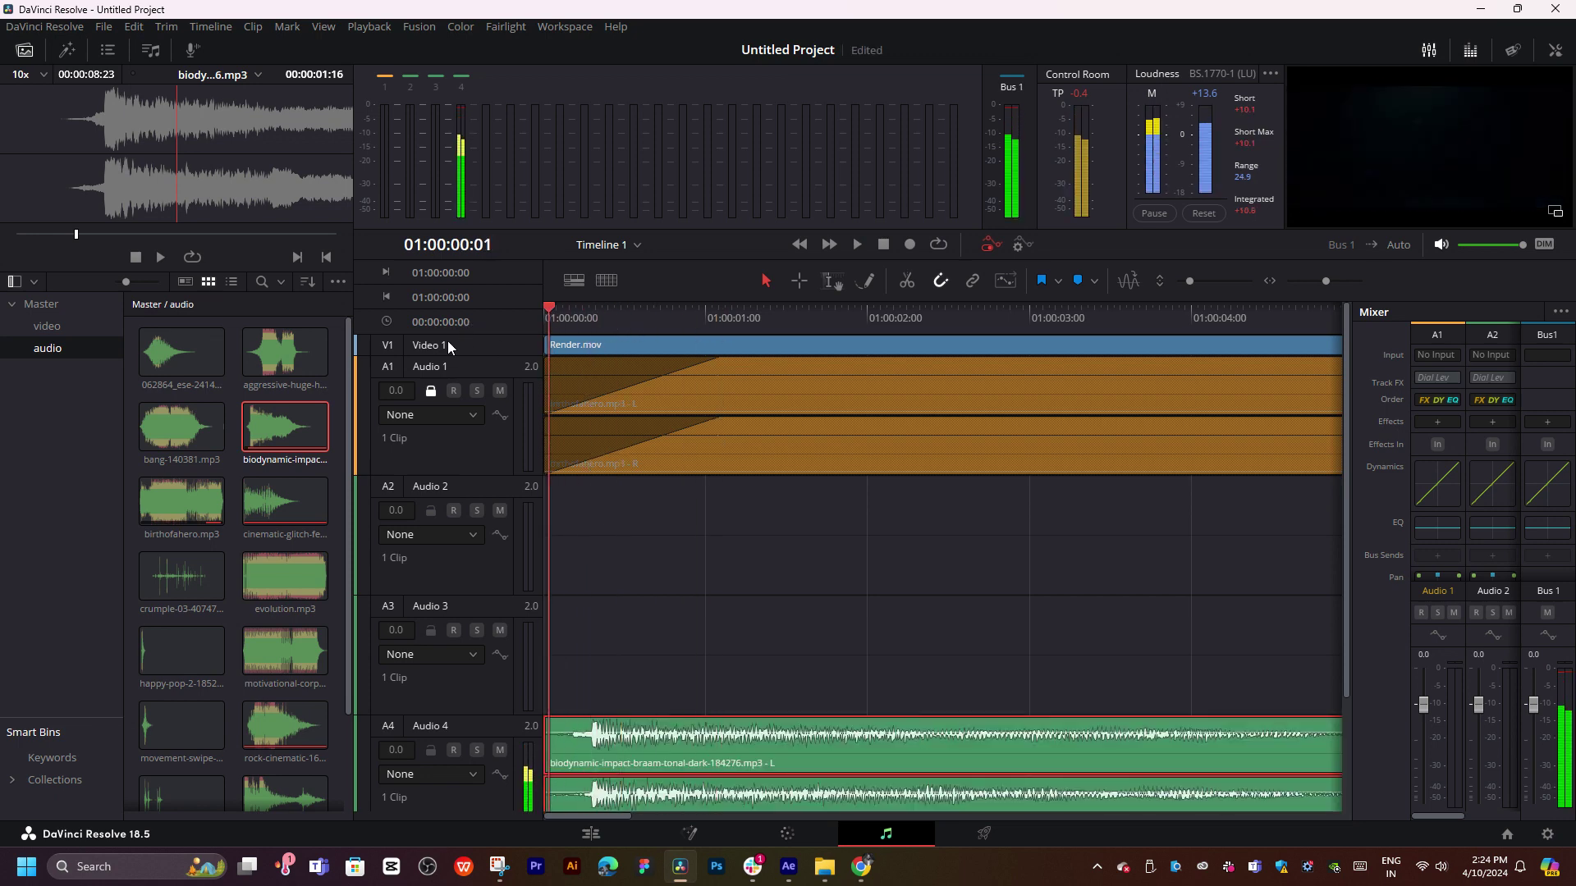
mouse_move(662, 422)
key(space)
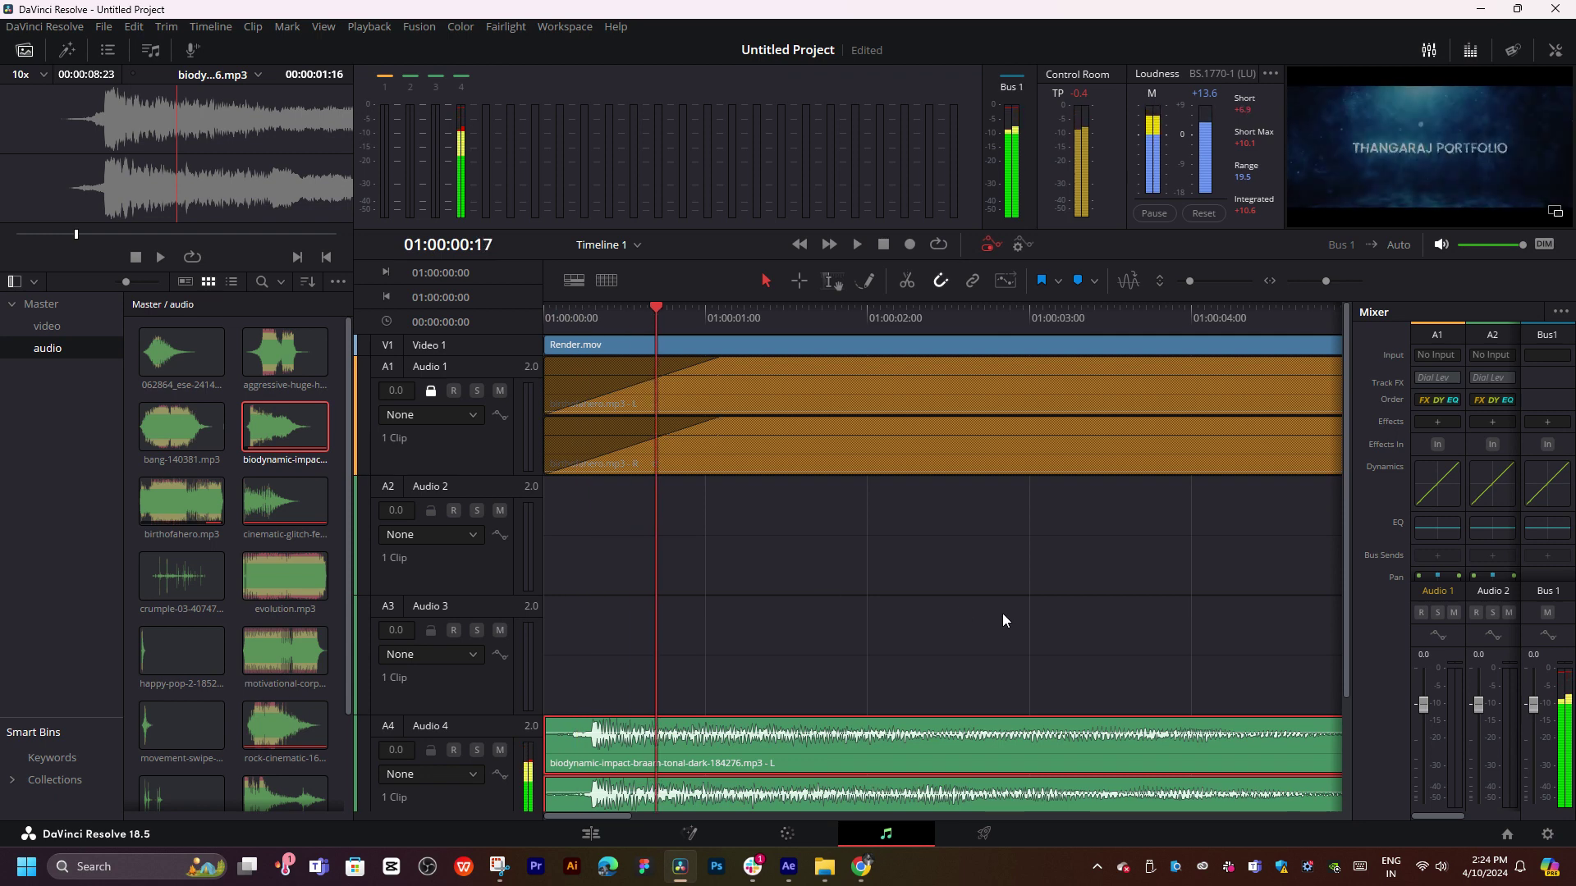
- Shorten the impact clip from its end to roughly six seconds
scroll(565, 553, right, 5)
key(shift+z)
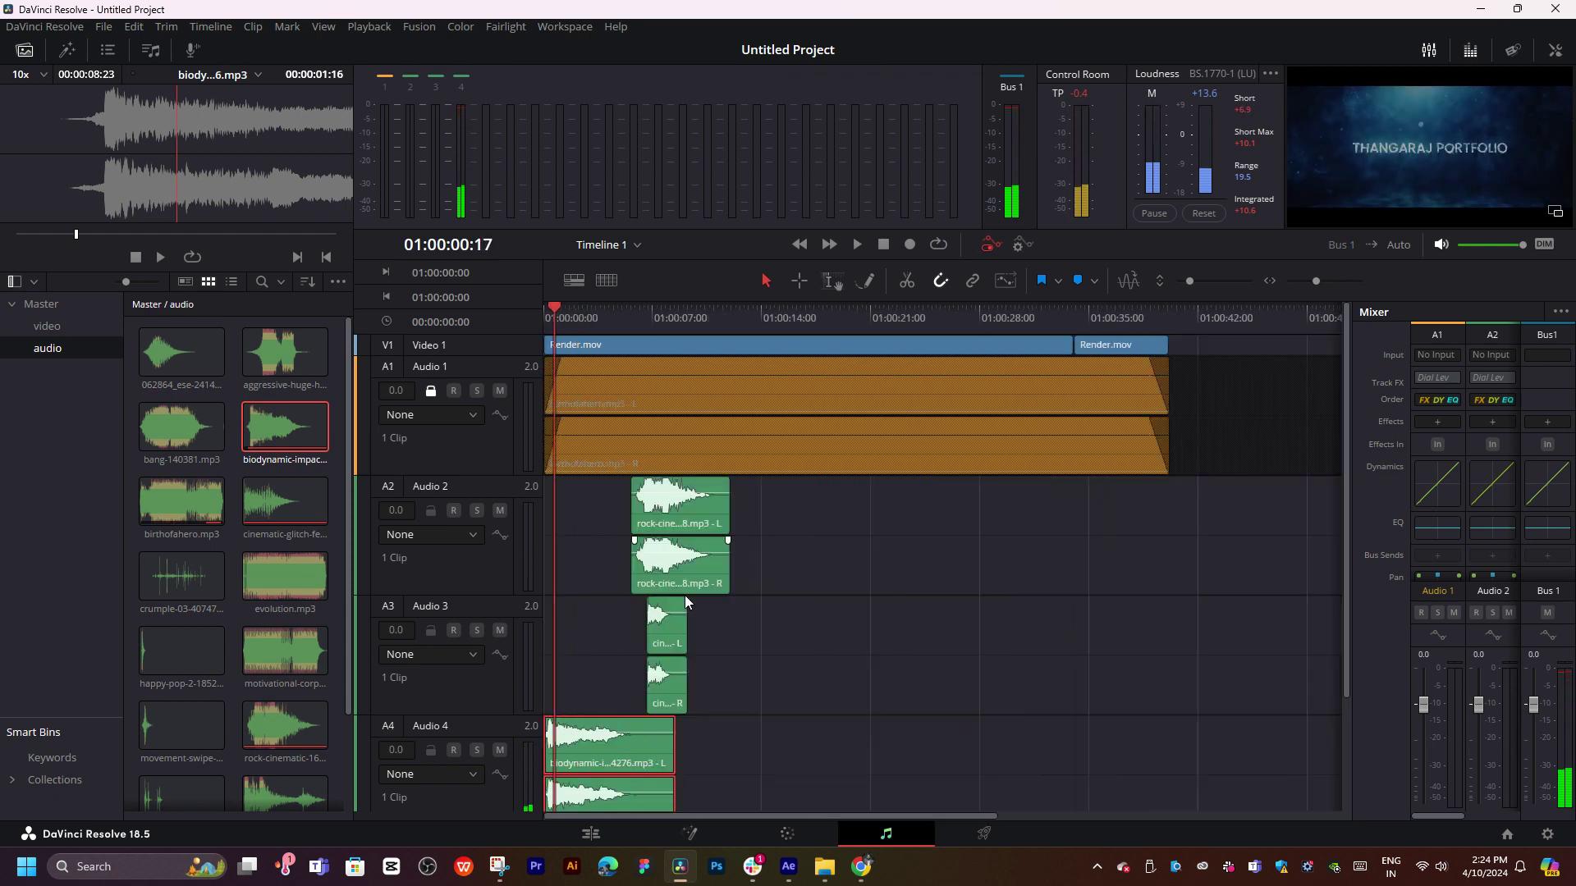
drag(671, 743, 584, 722)
click(610, 756)
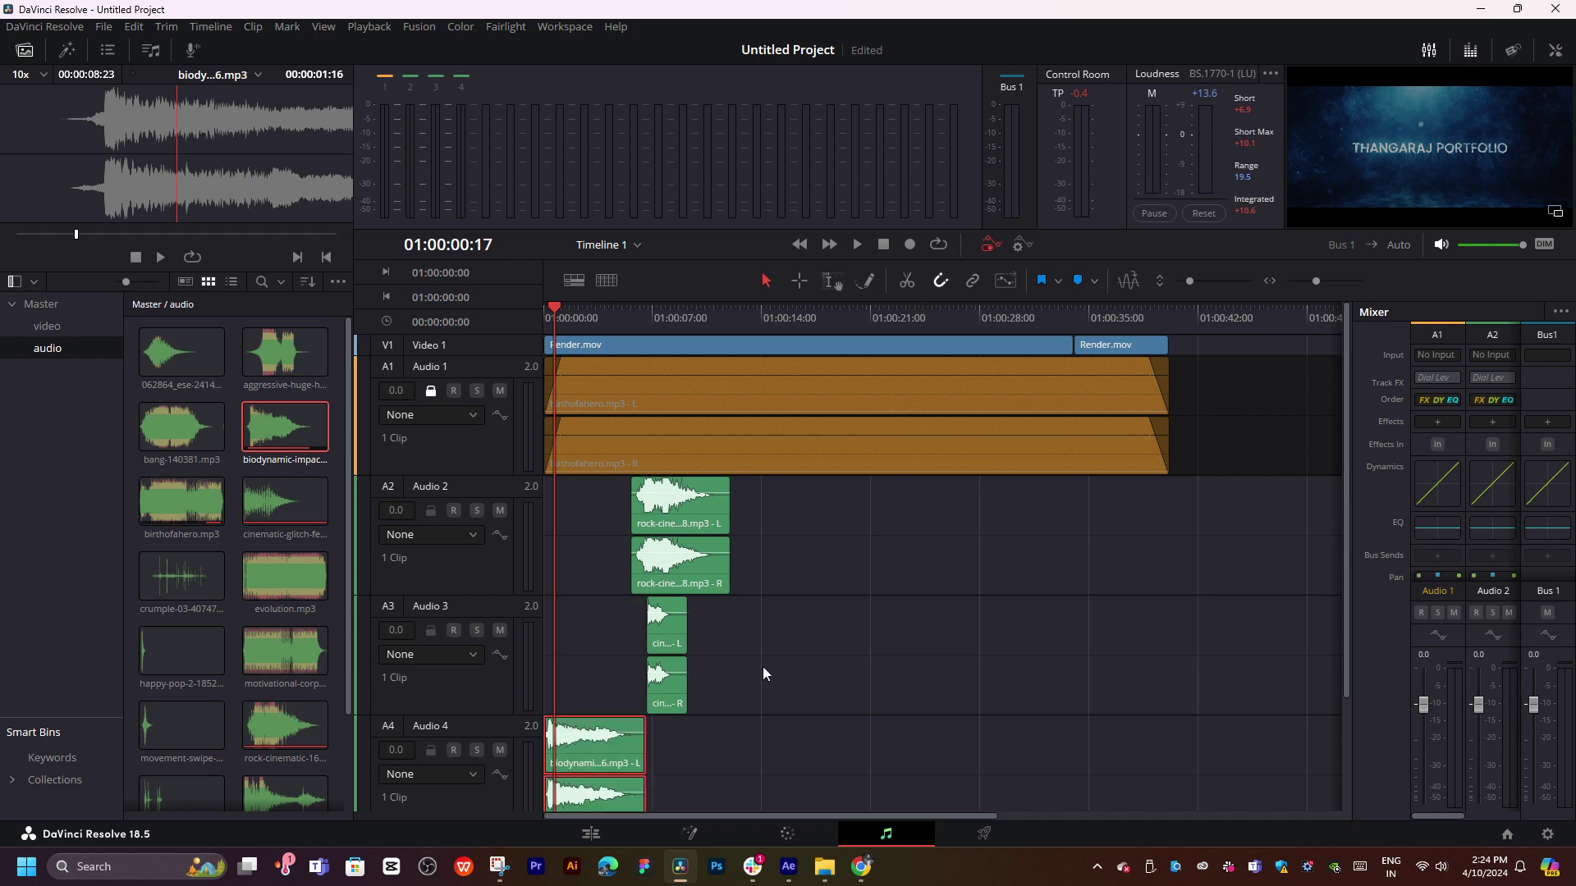
- Set the Audio 2 track colour to Apricot
right_click(490, 576)
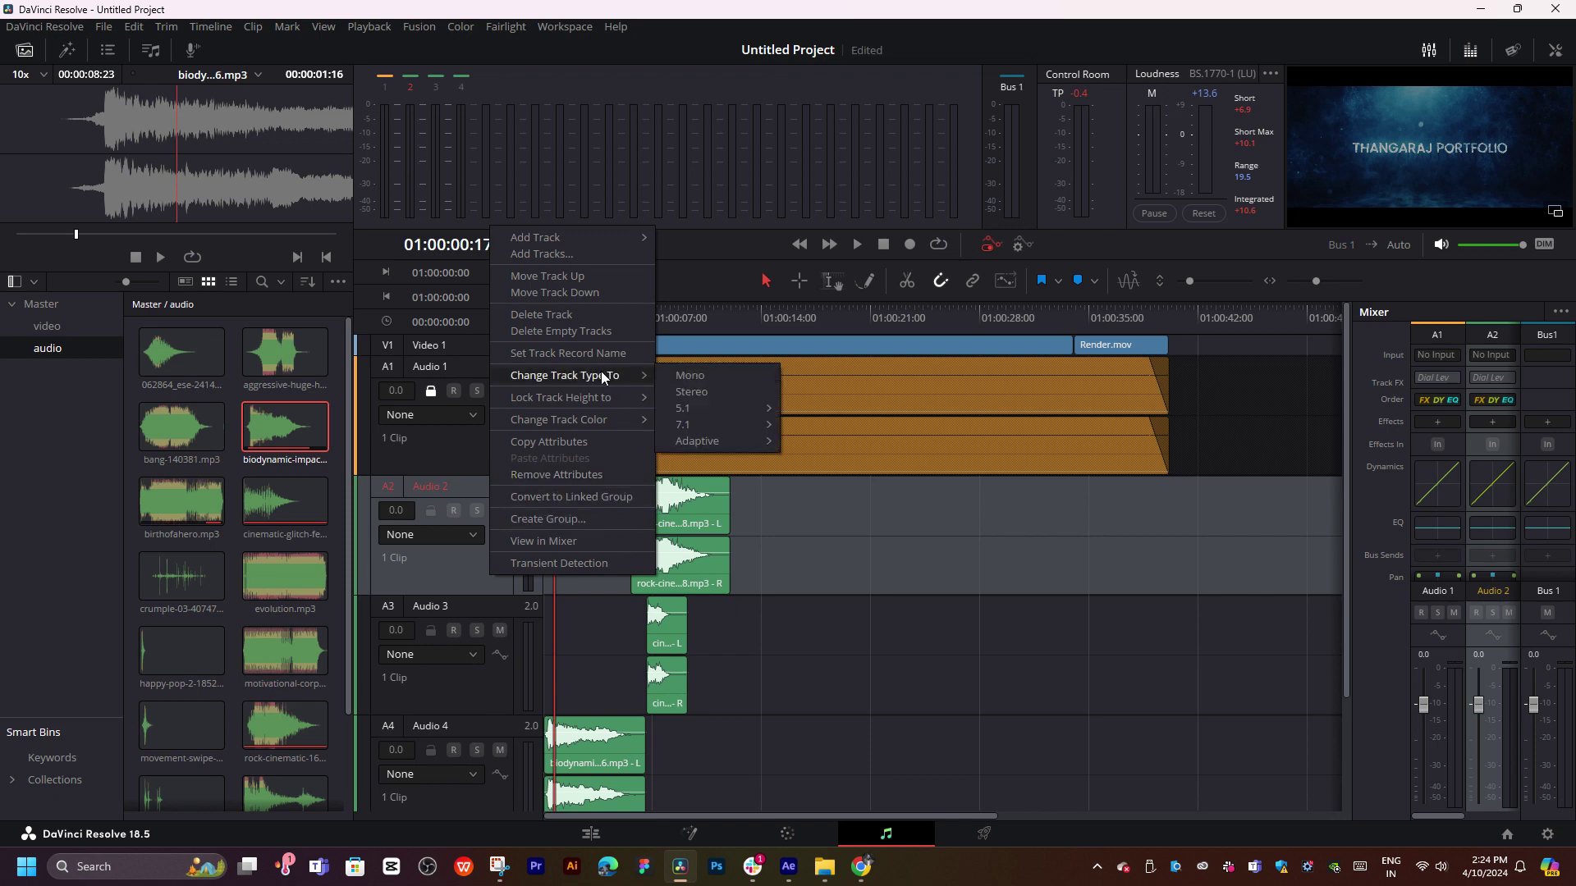
mouse_move(599, 423)
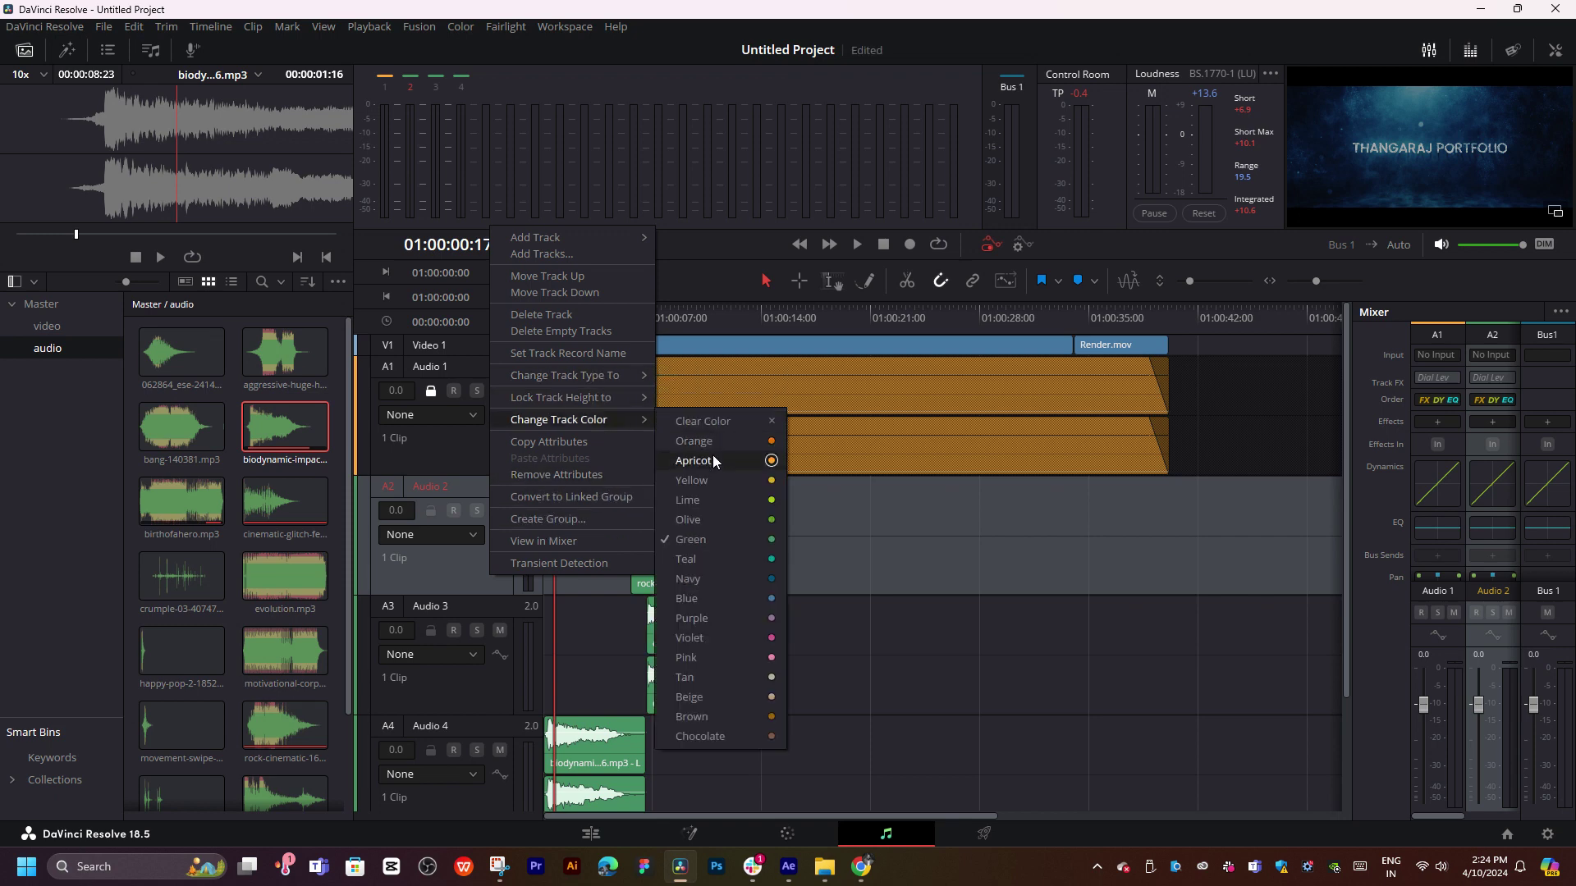
click(712, 455)
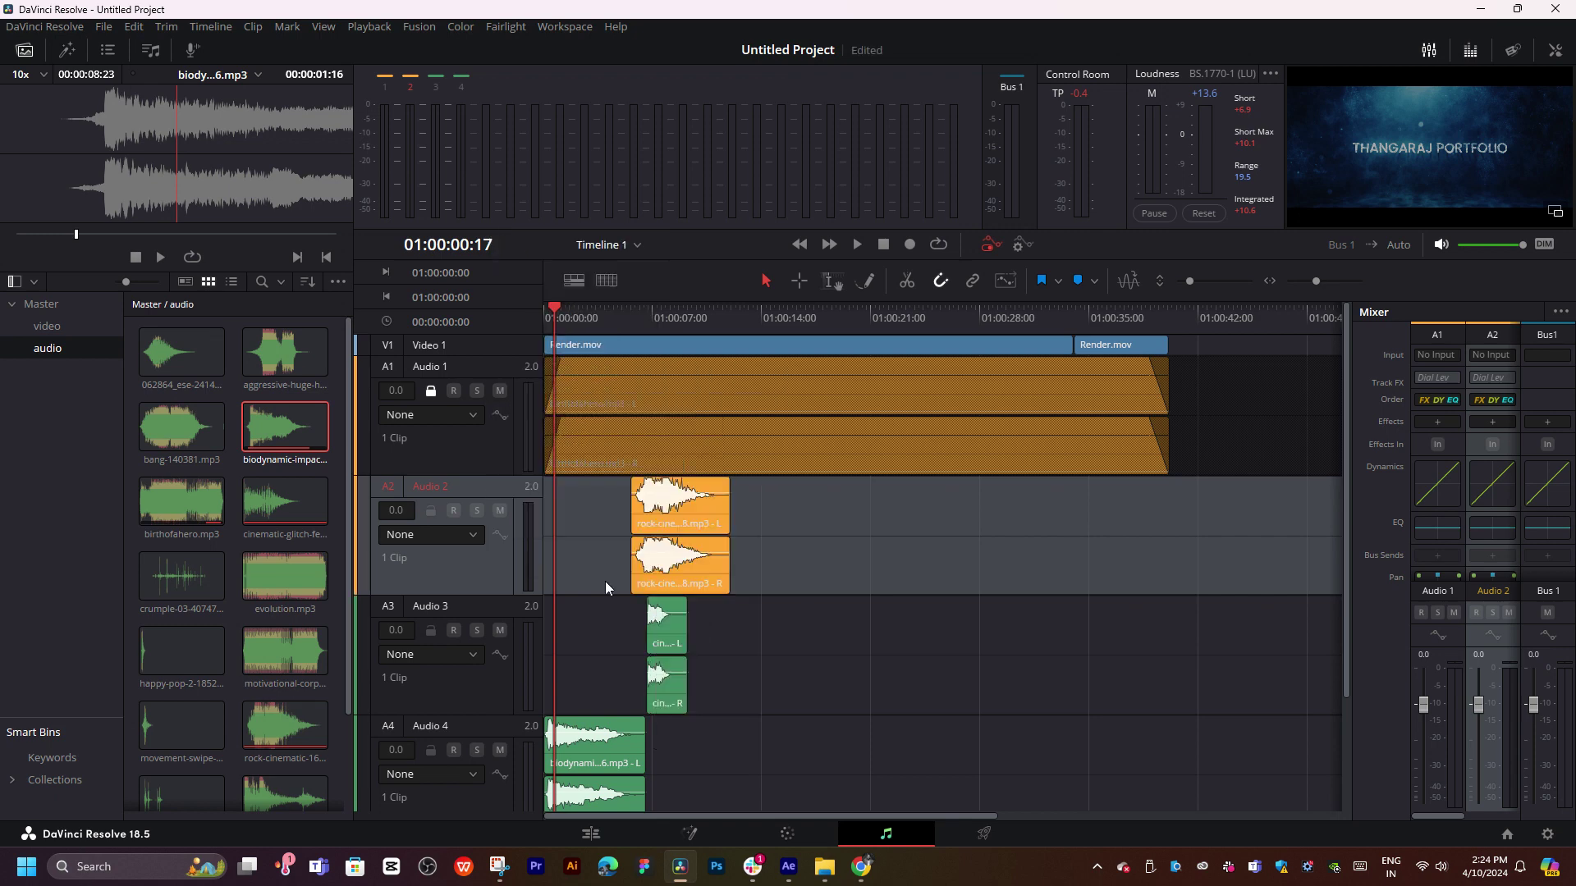
- Set the Audio 3 track colour to Navy
click(488, 676)
right_click(488, 676)
mouse_move(584, 522)
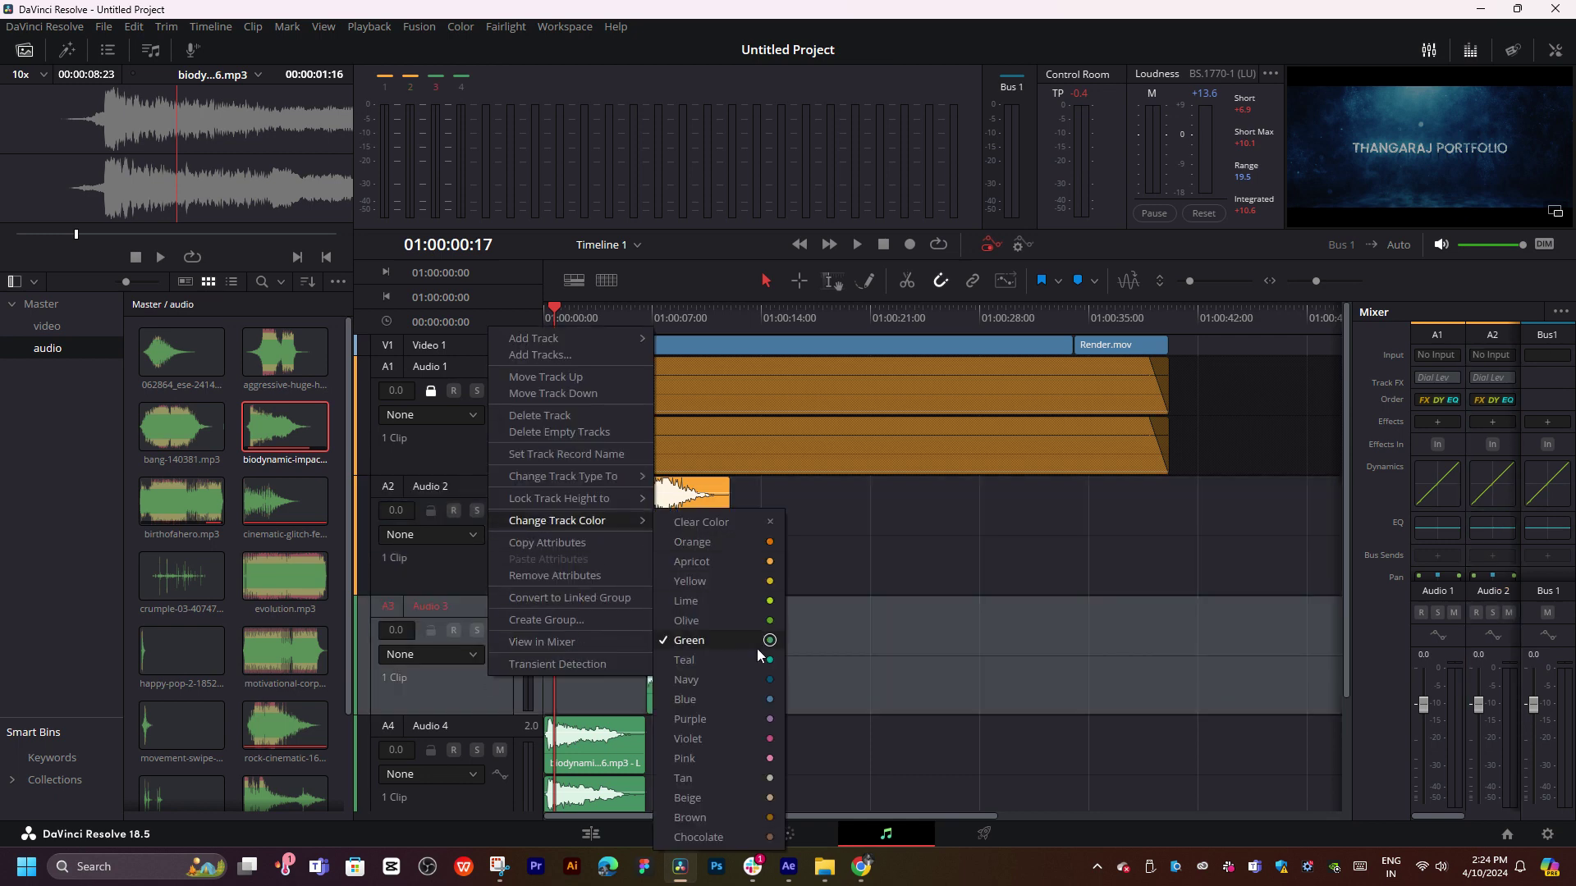
click(732, 679)
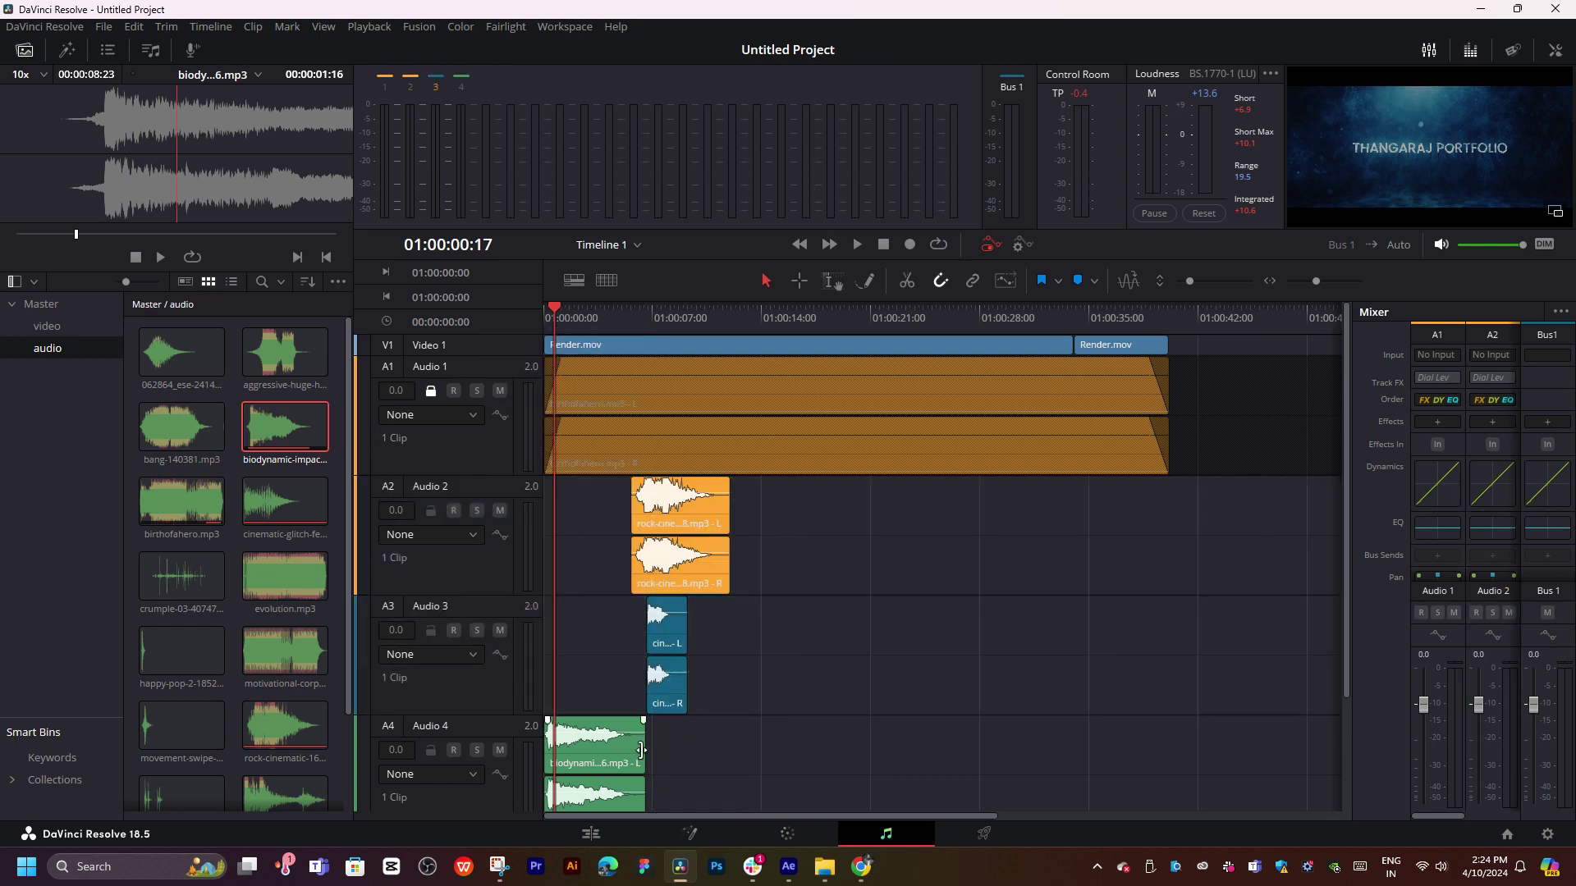
- Zoom into the timeline and replay the trailer opening to check the rock-cinematic timing
key(ctrl+equal)
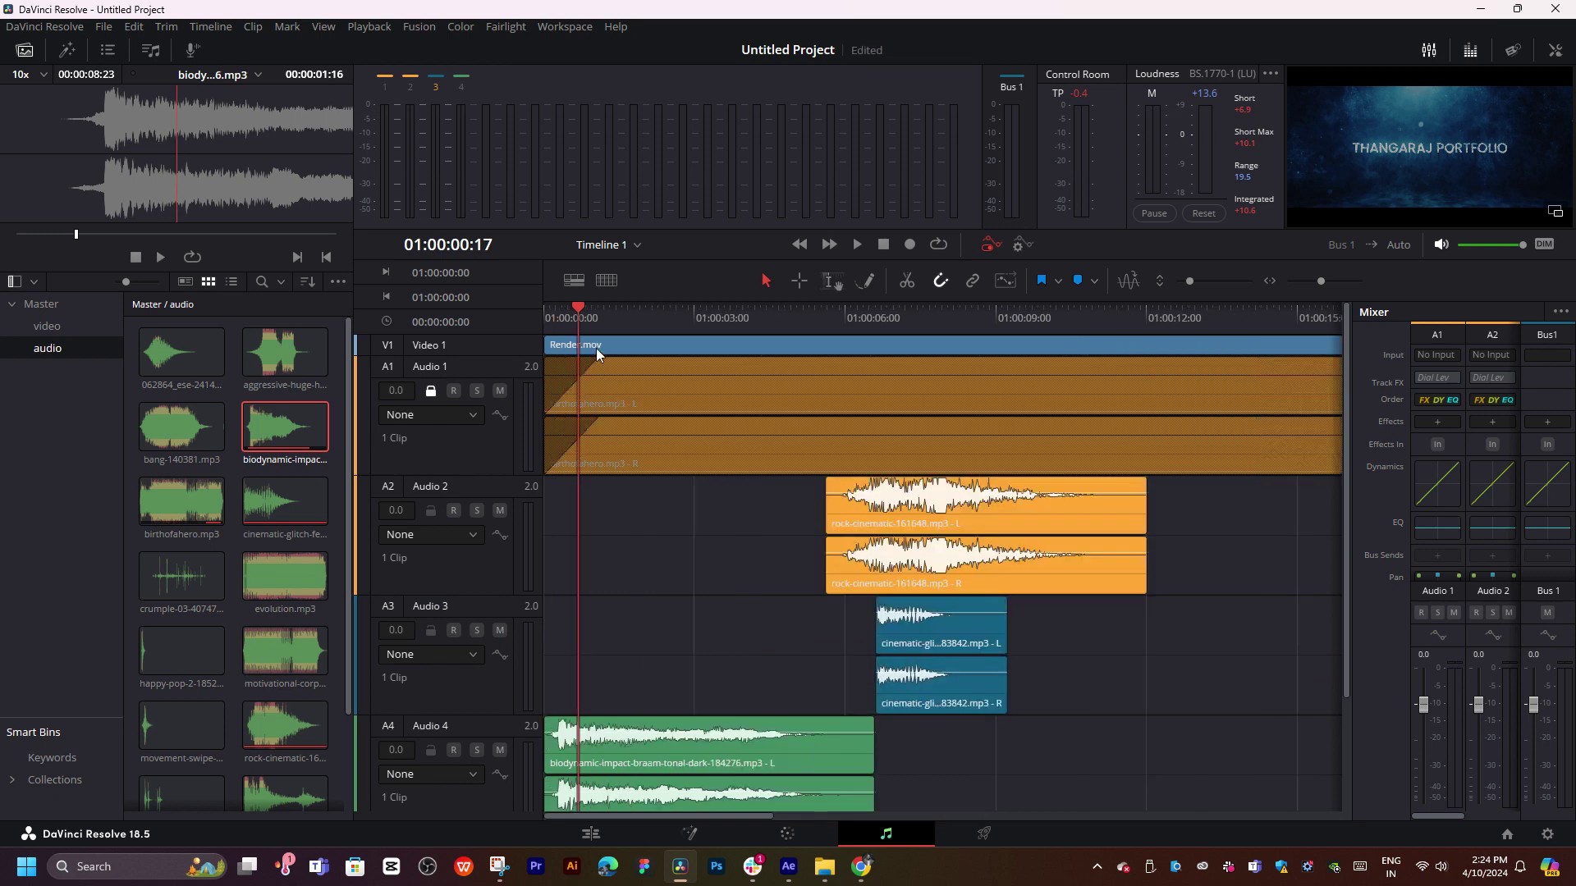
key(Home)
key(space)
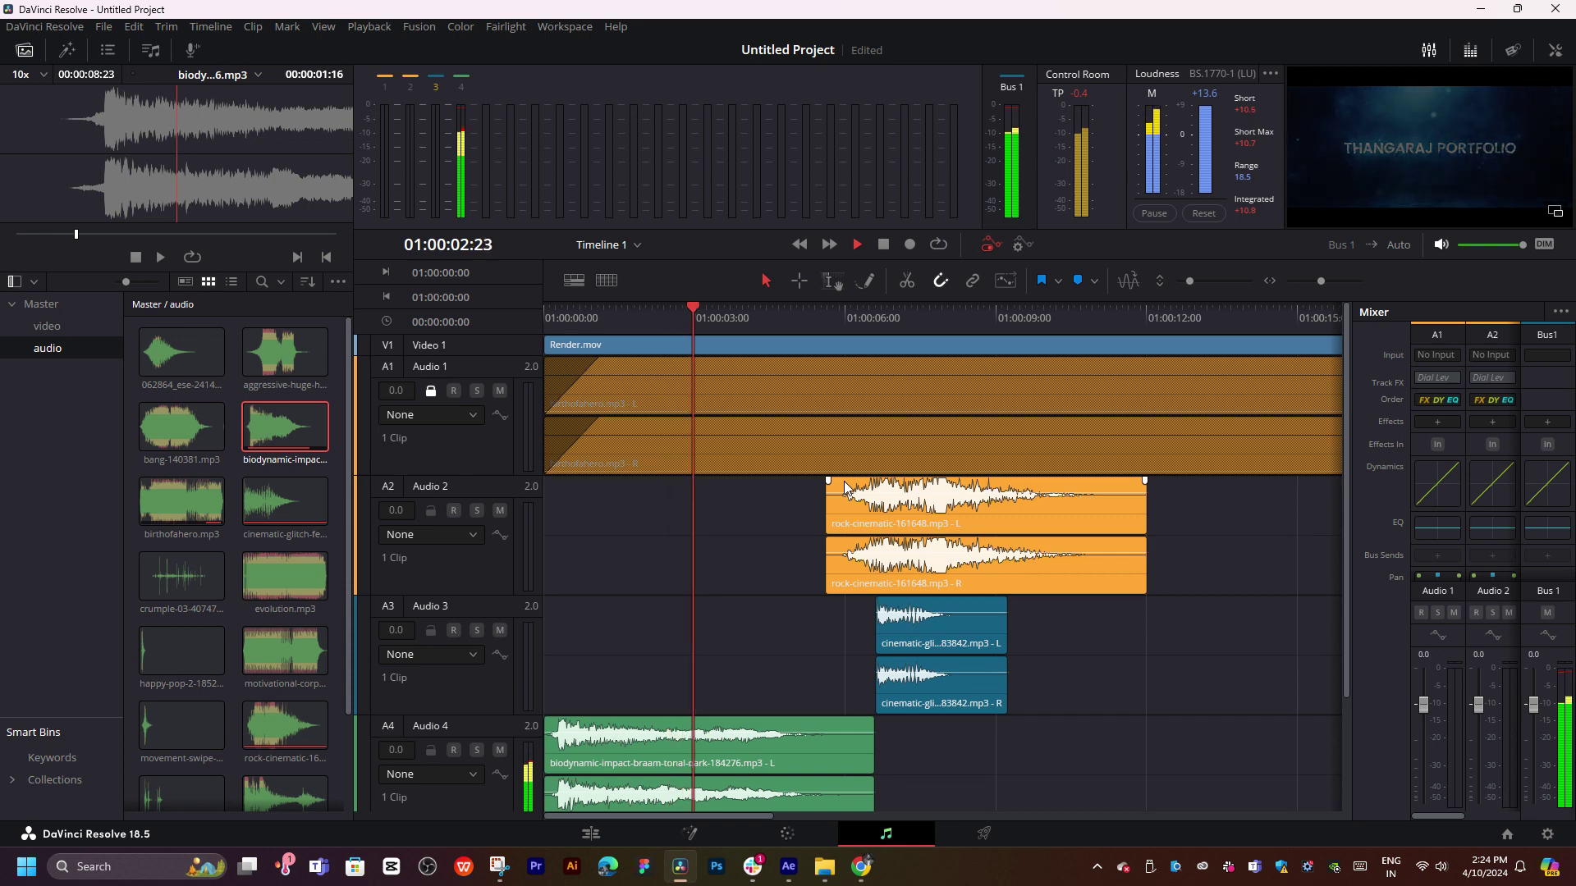
key(space)
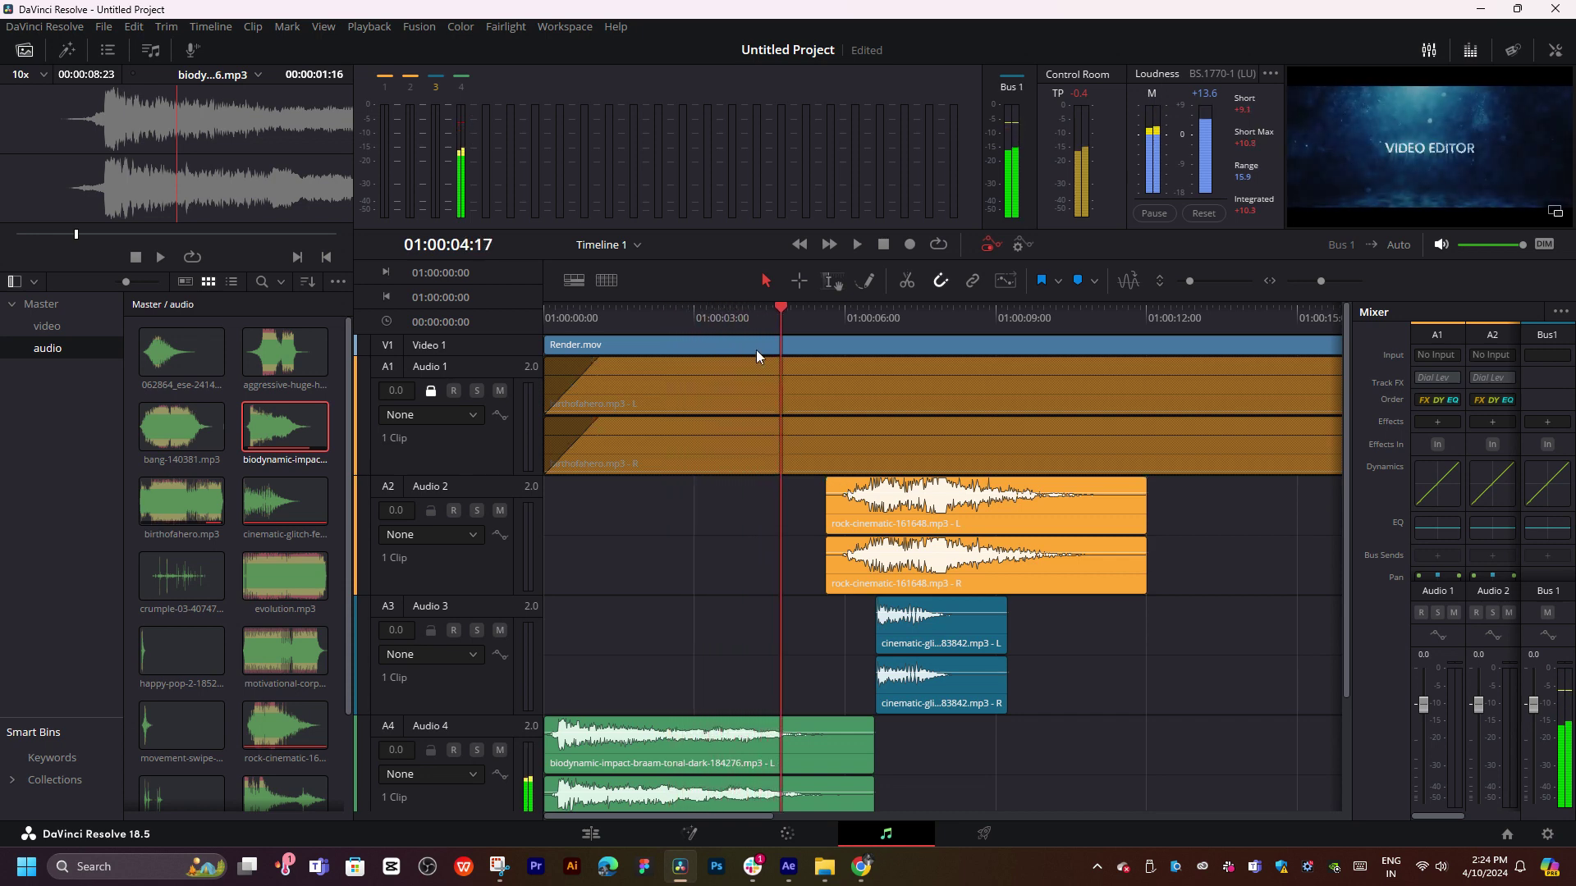
key(Home)
key(space)
key(Home)
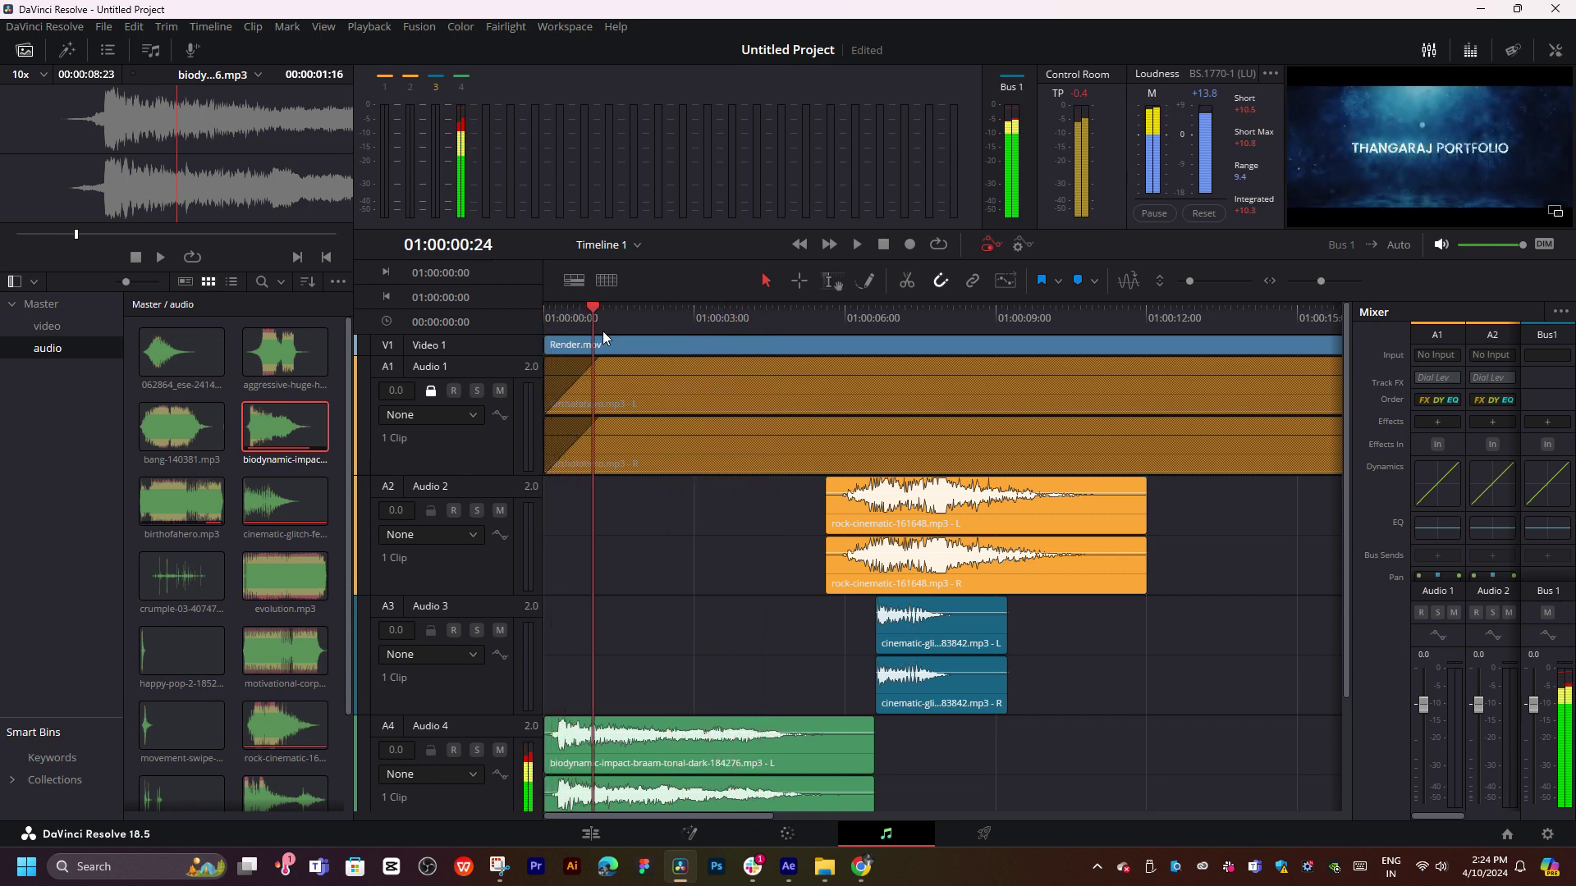
key(Home)
key(space)
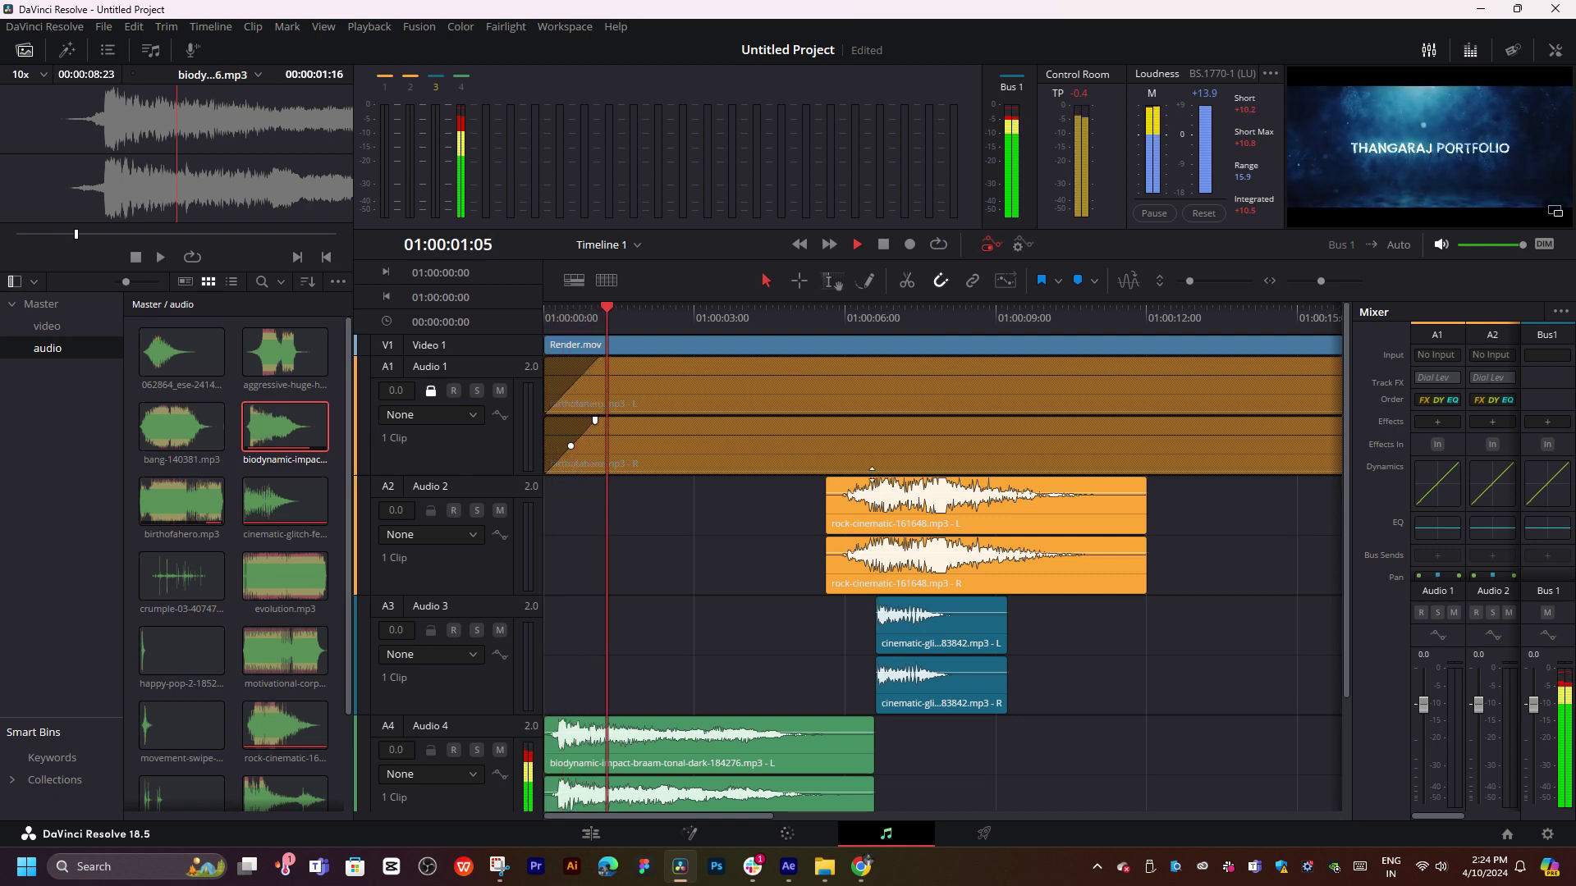
key(Home)
key(Home)
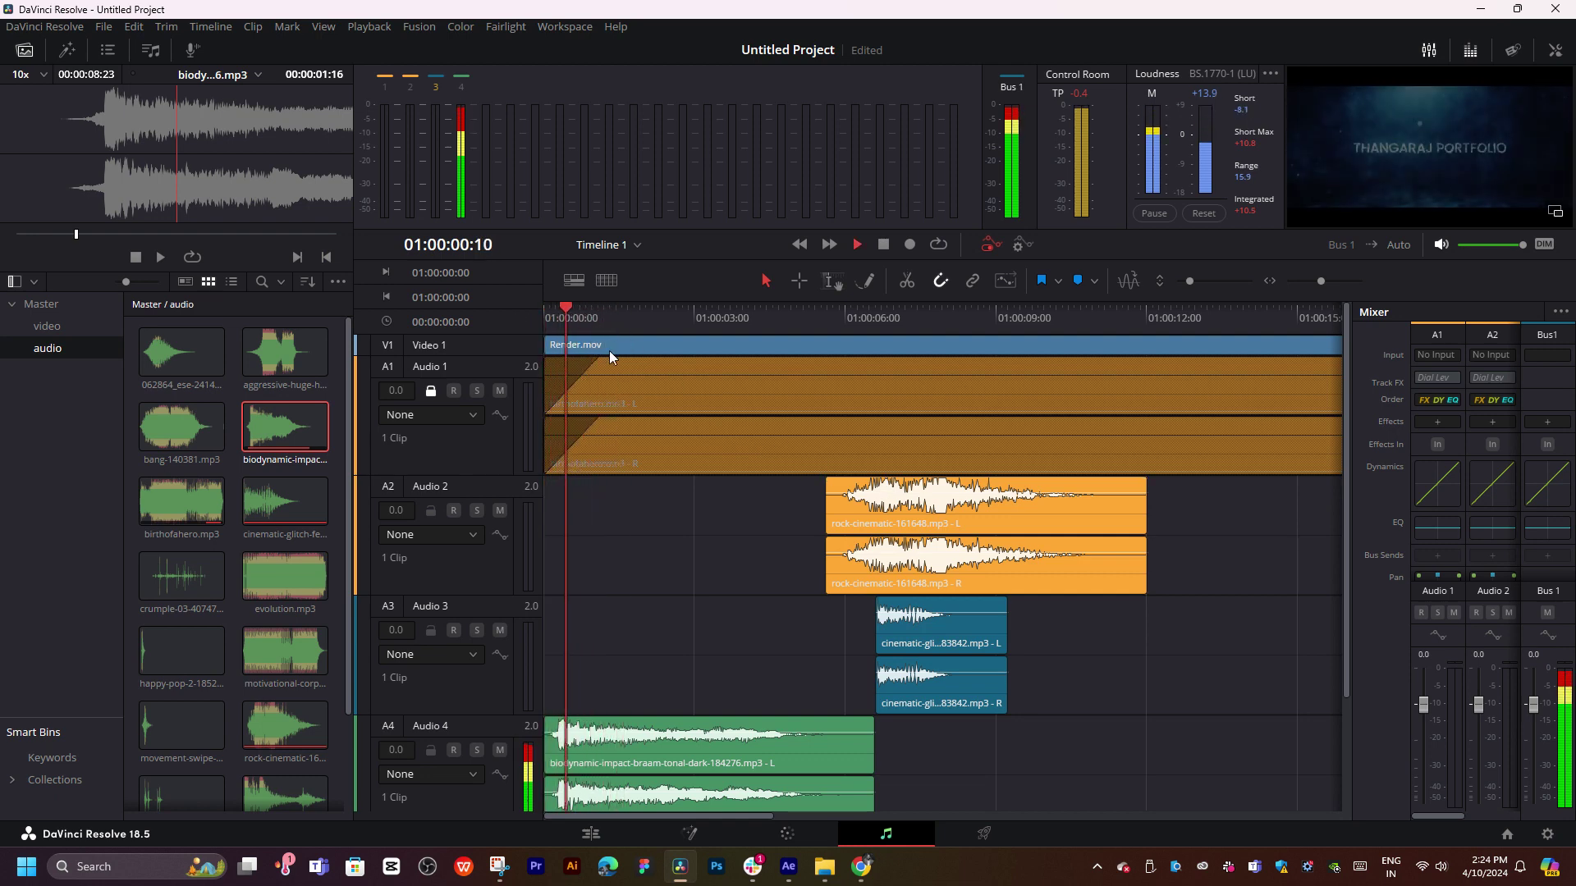
click(561, 319)
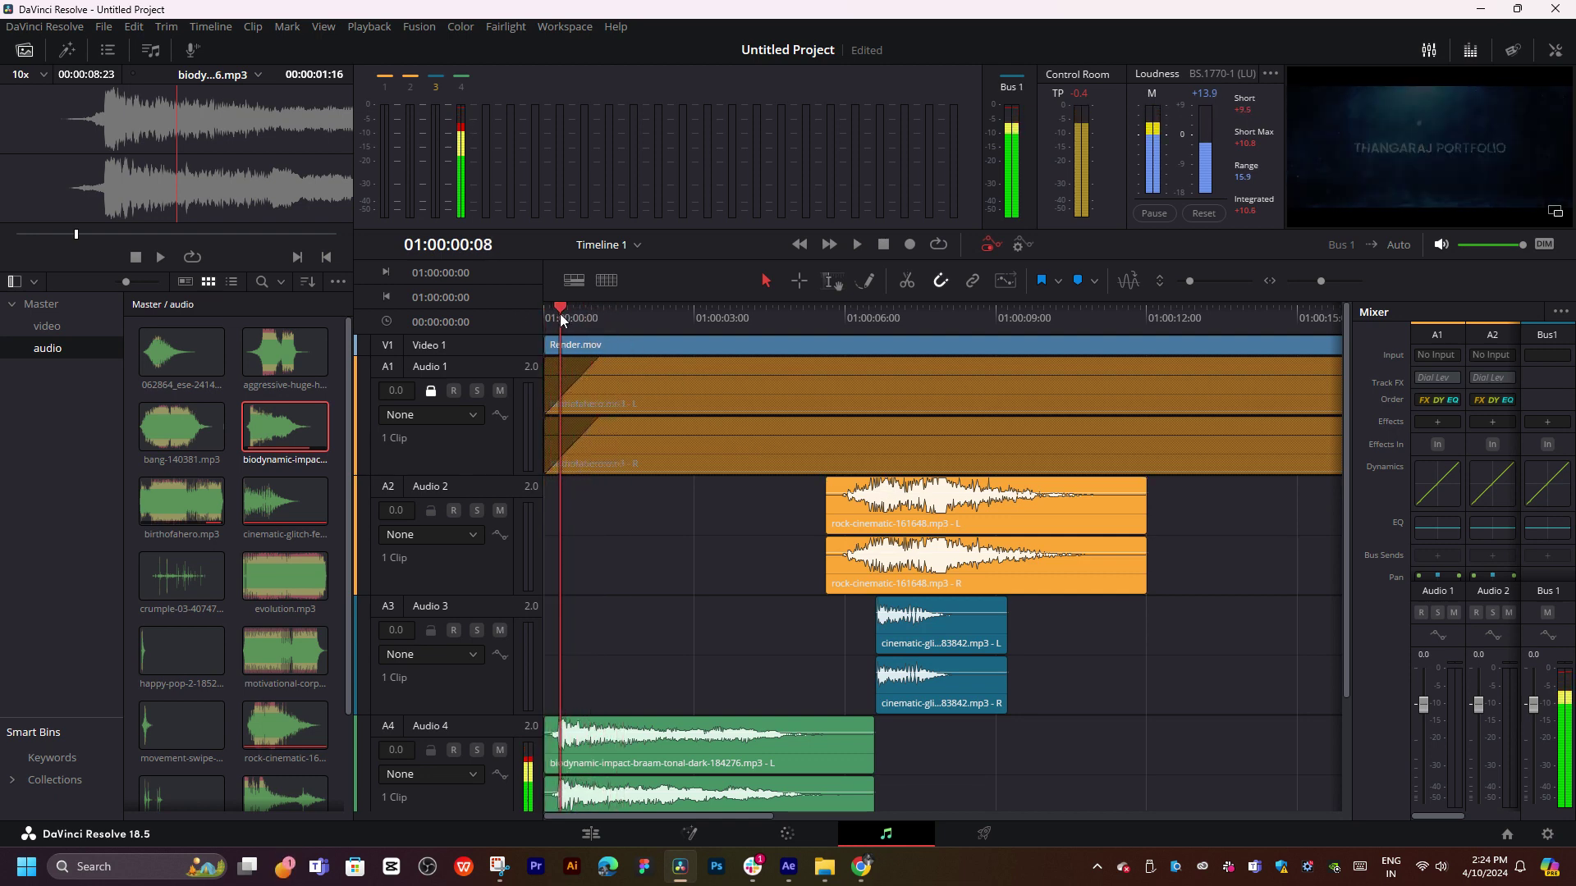
key(space)
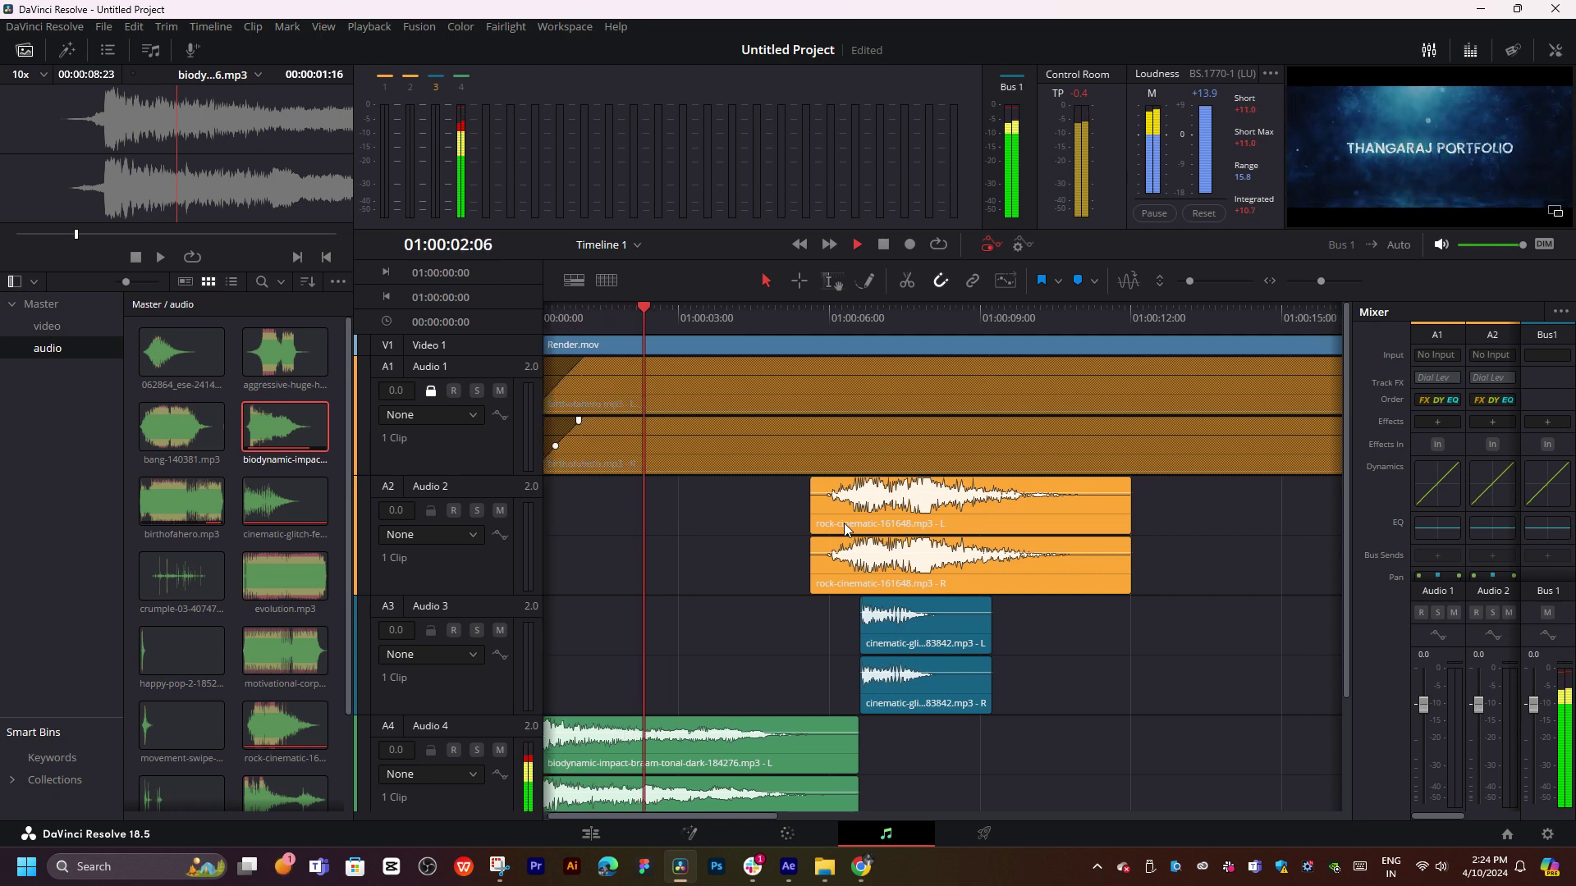
scroll(948, 528, down, 1)
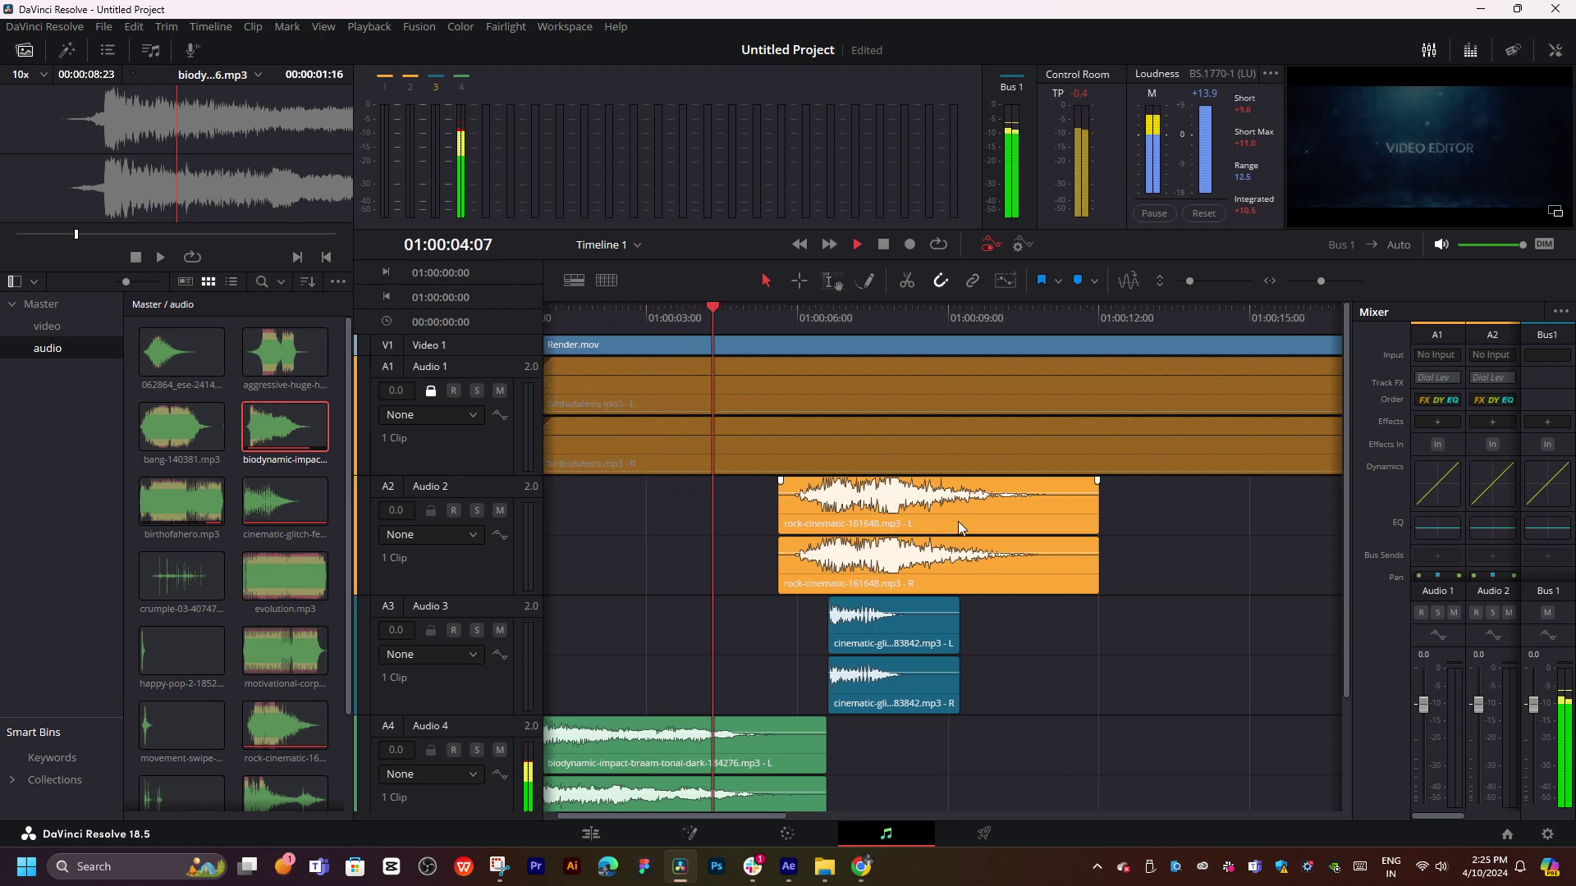
scroll(968, 512, down, 1)
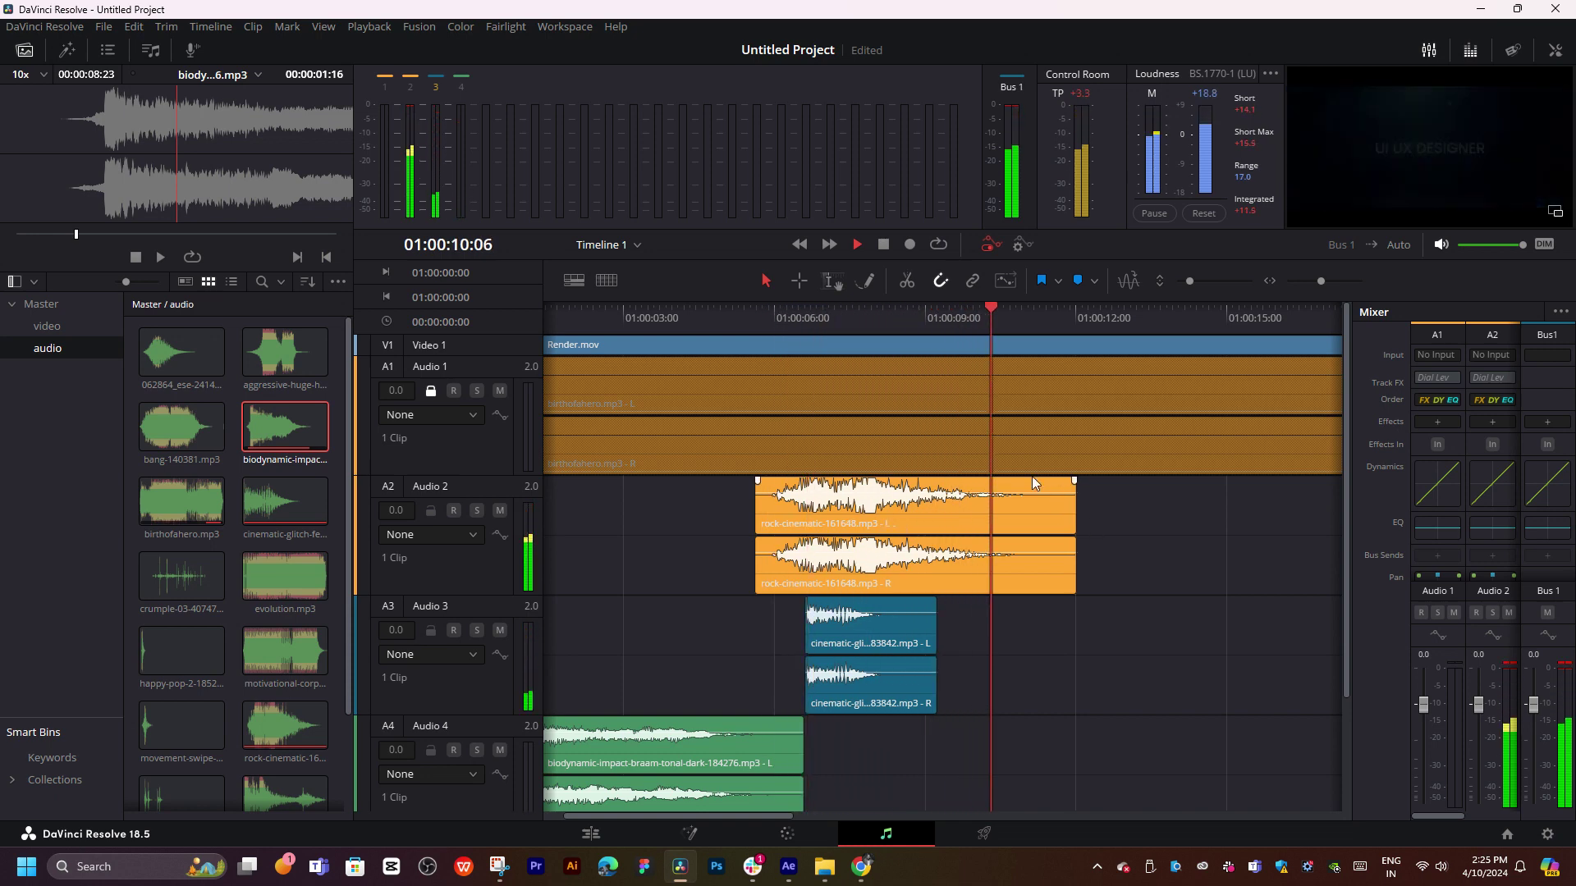
key(space)
- Shift rock-cinematic on Audio 2 earlier to about 4.7 seconds, then load bang-140381.mp3 for preview
click(870, 318)
scroll(1106, 465, up, 3)
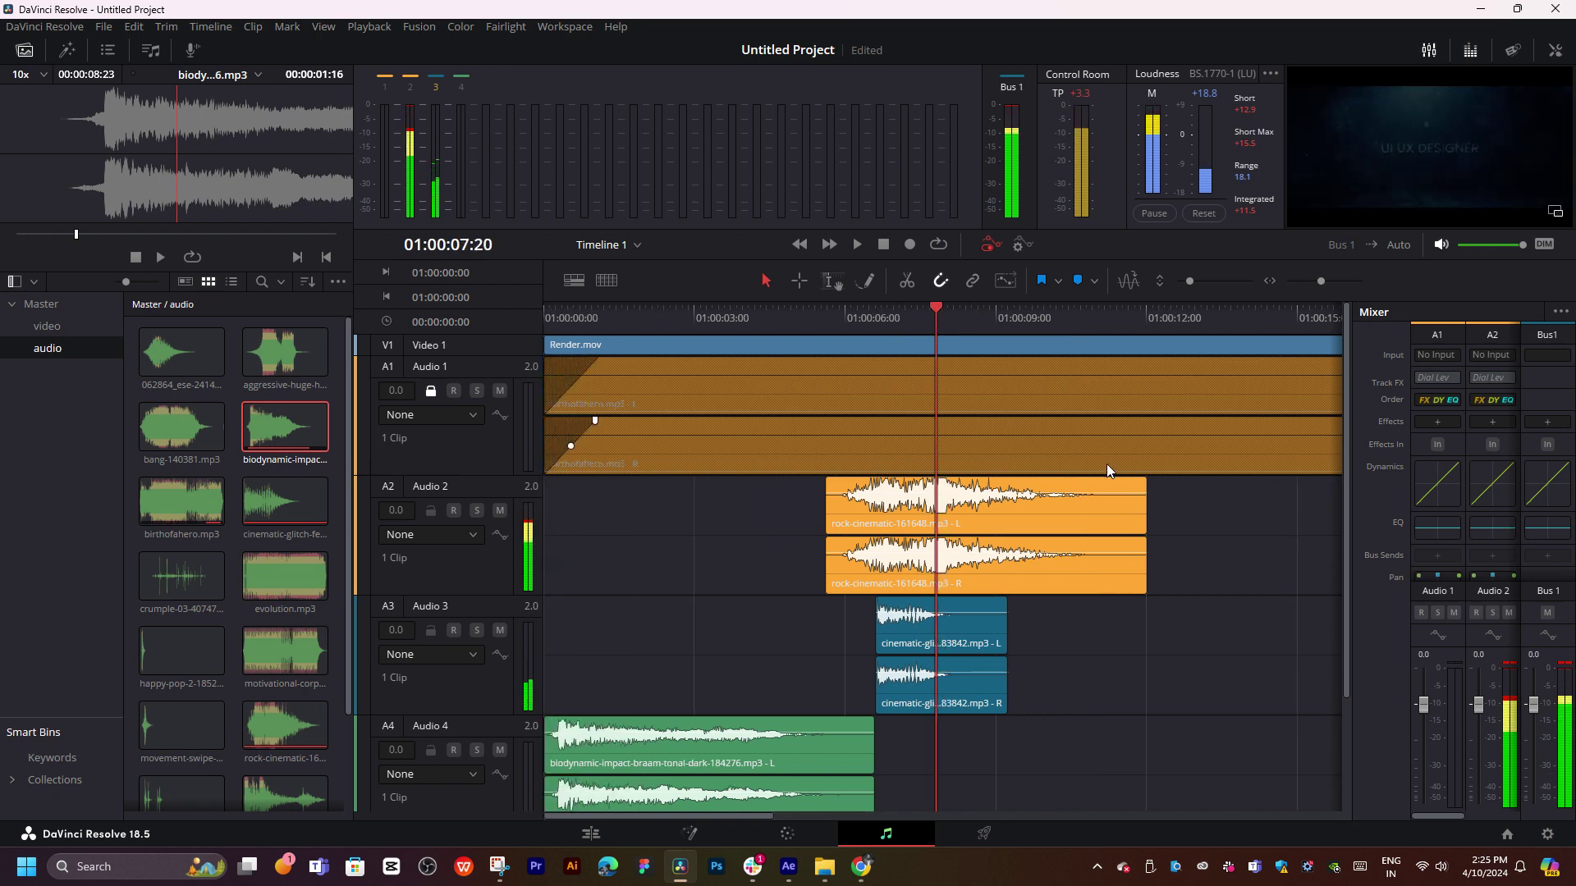
drag(1070, 569, 1050, 574)
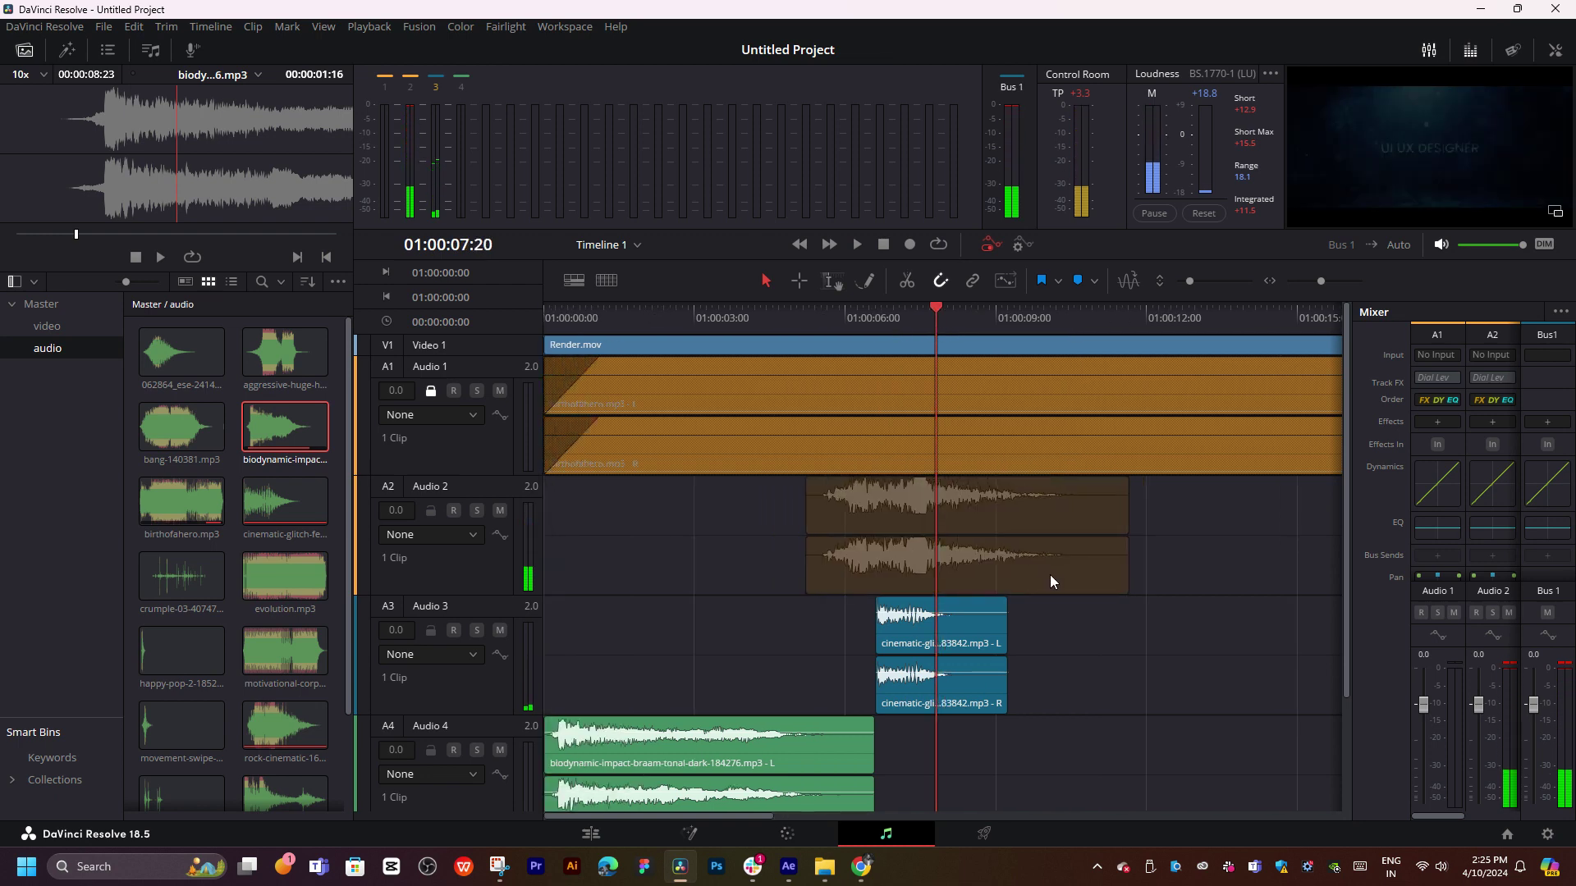
click(863, 327)
key(space)
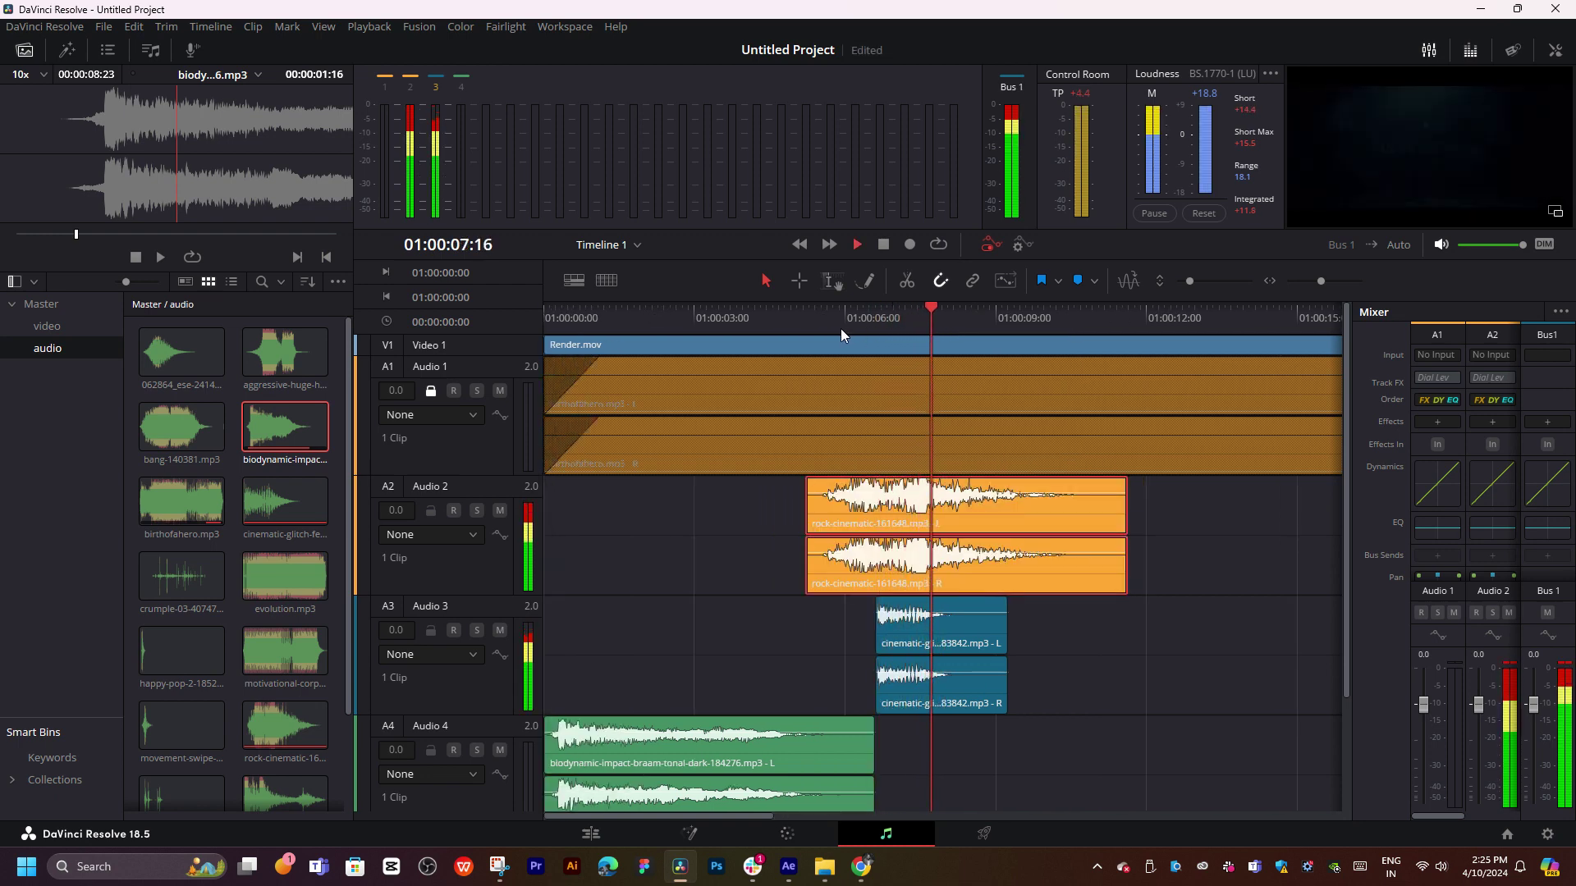
click(841, 328)
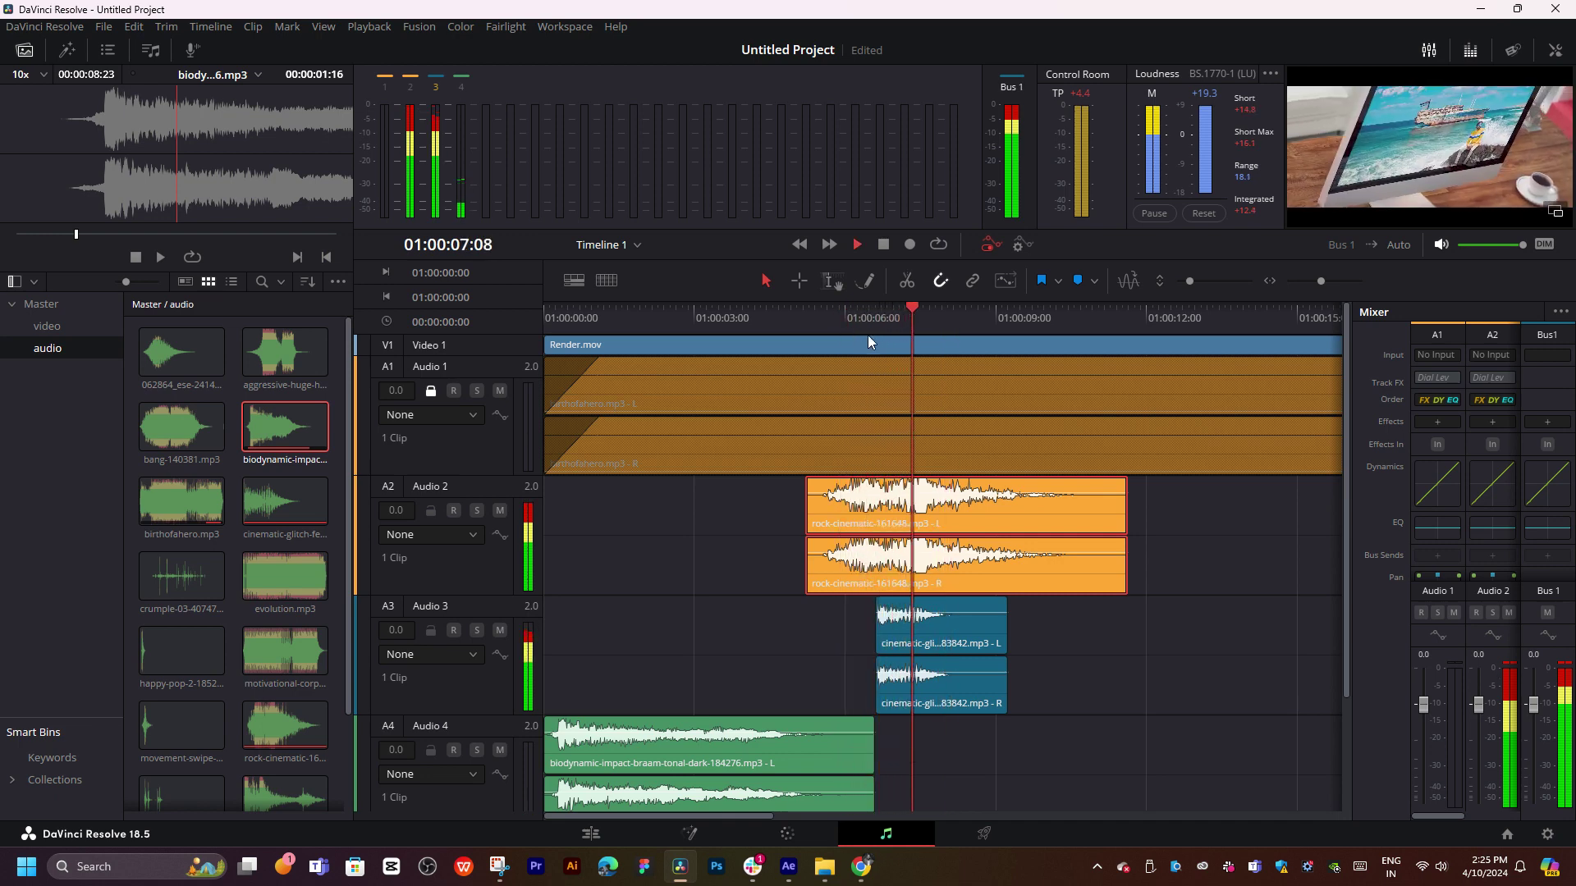
click(165, 432)
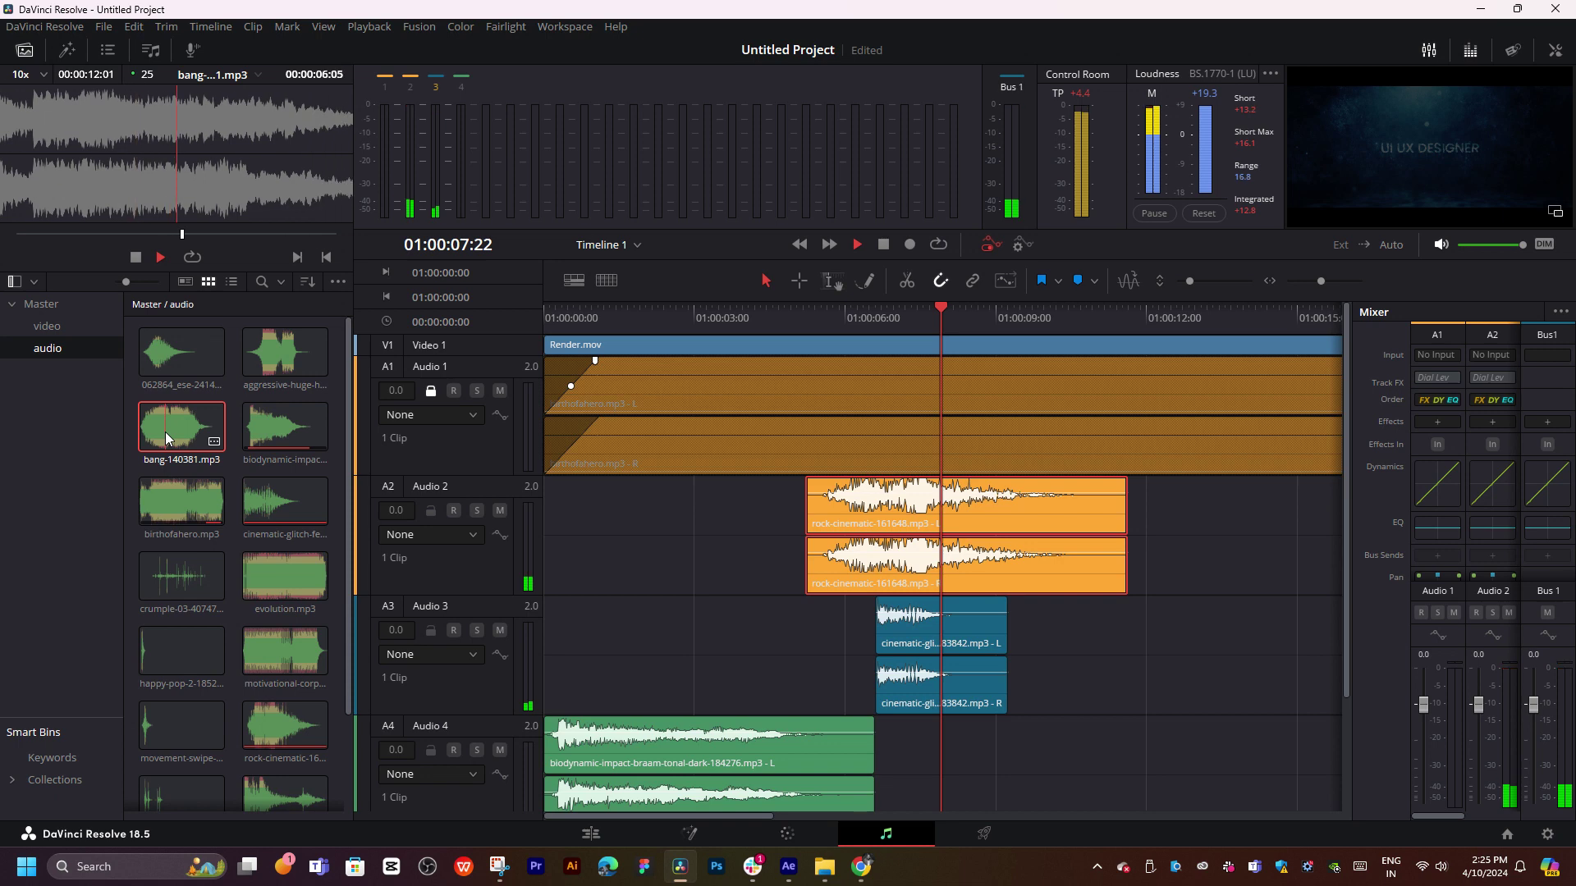
- Place bang-140381.mp3 on Audio 2 from about 21.4 to 33 seconds and play it back
scroll(899, 519, right, 5)
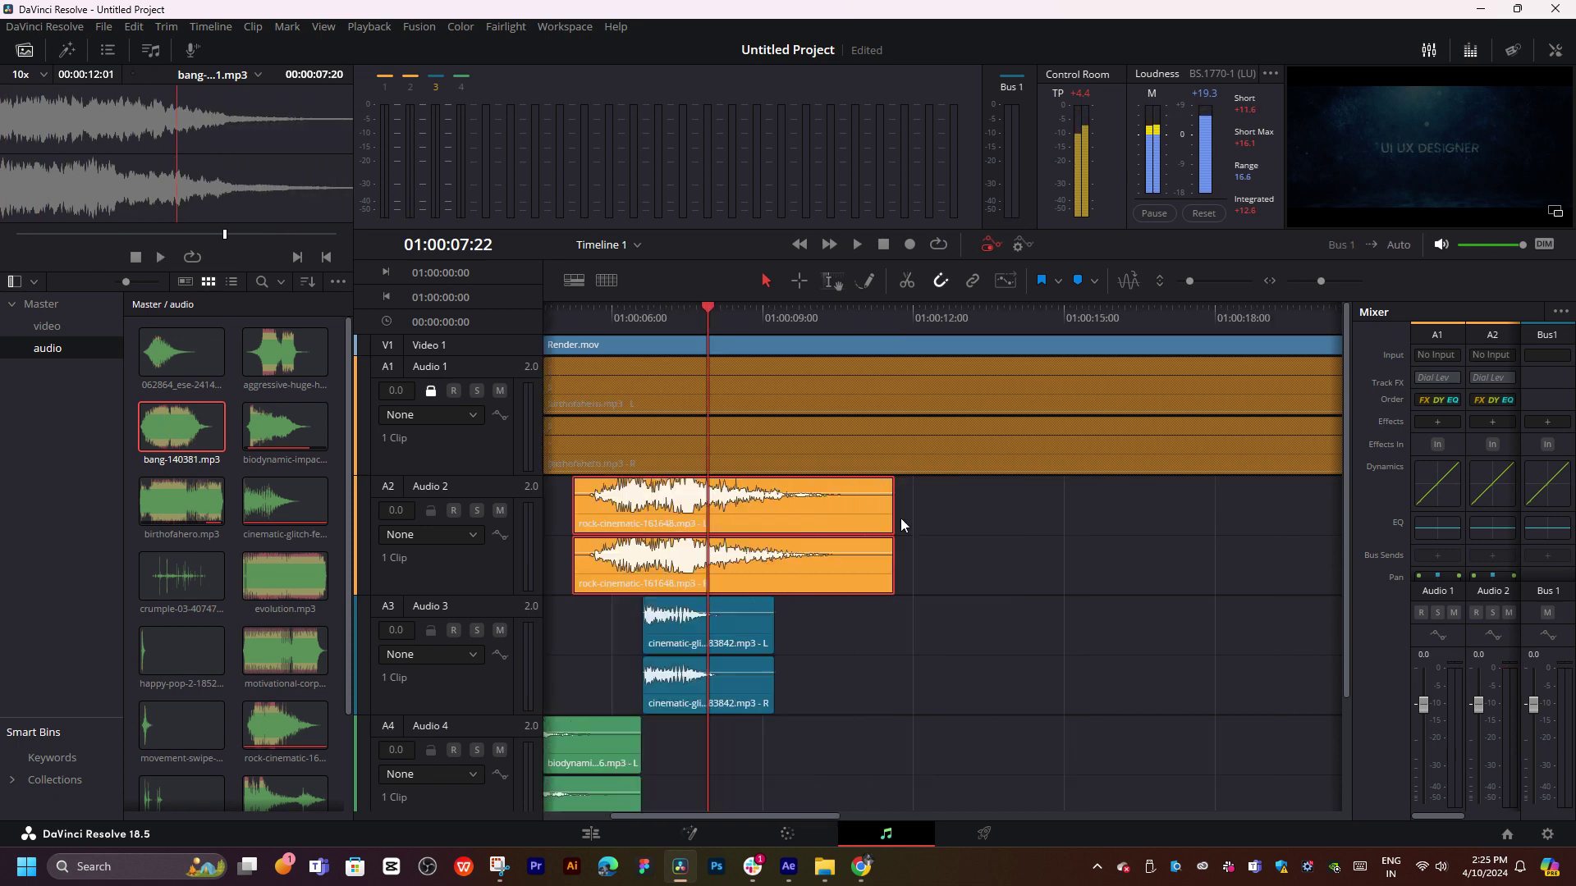
scroll(899, 518, right, 10)
drag(763, 320, 939, 318)
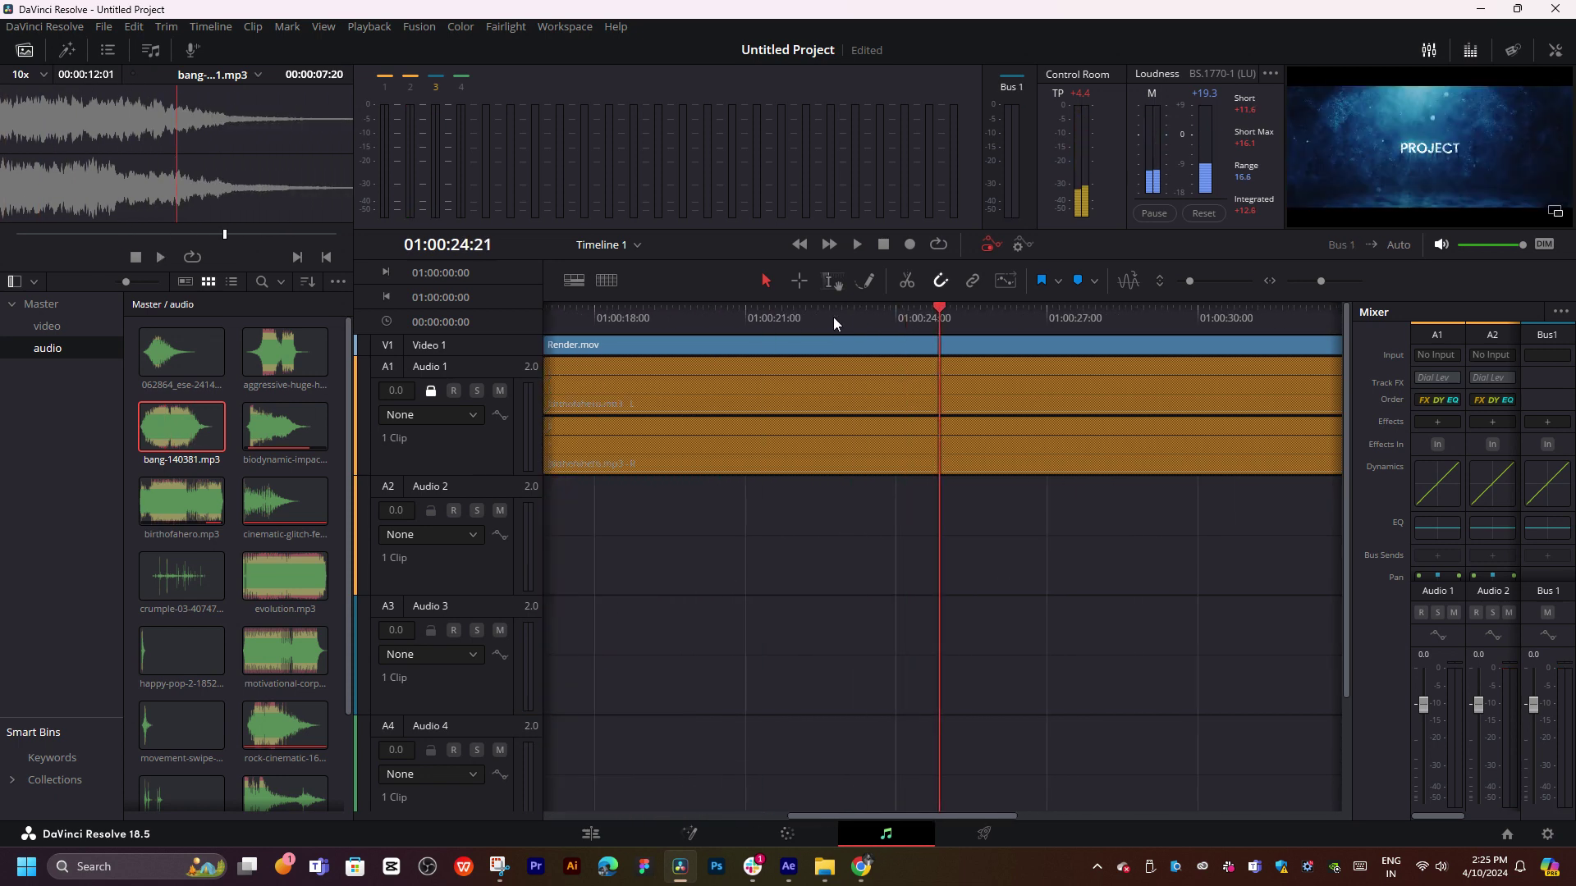
click(743, 313)
key(space)
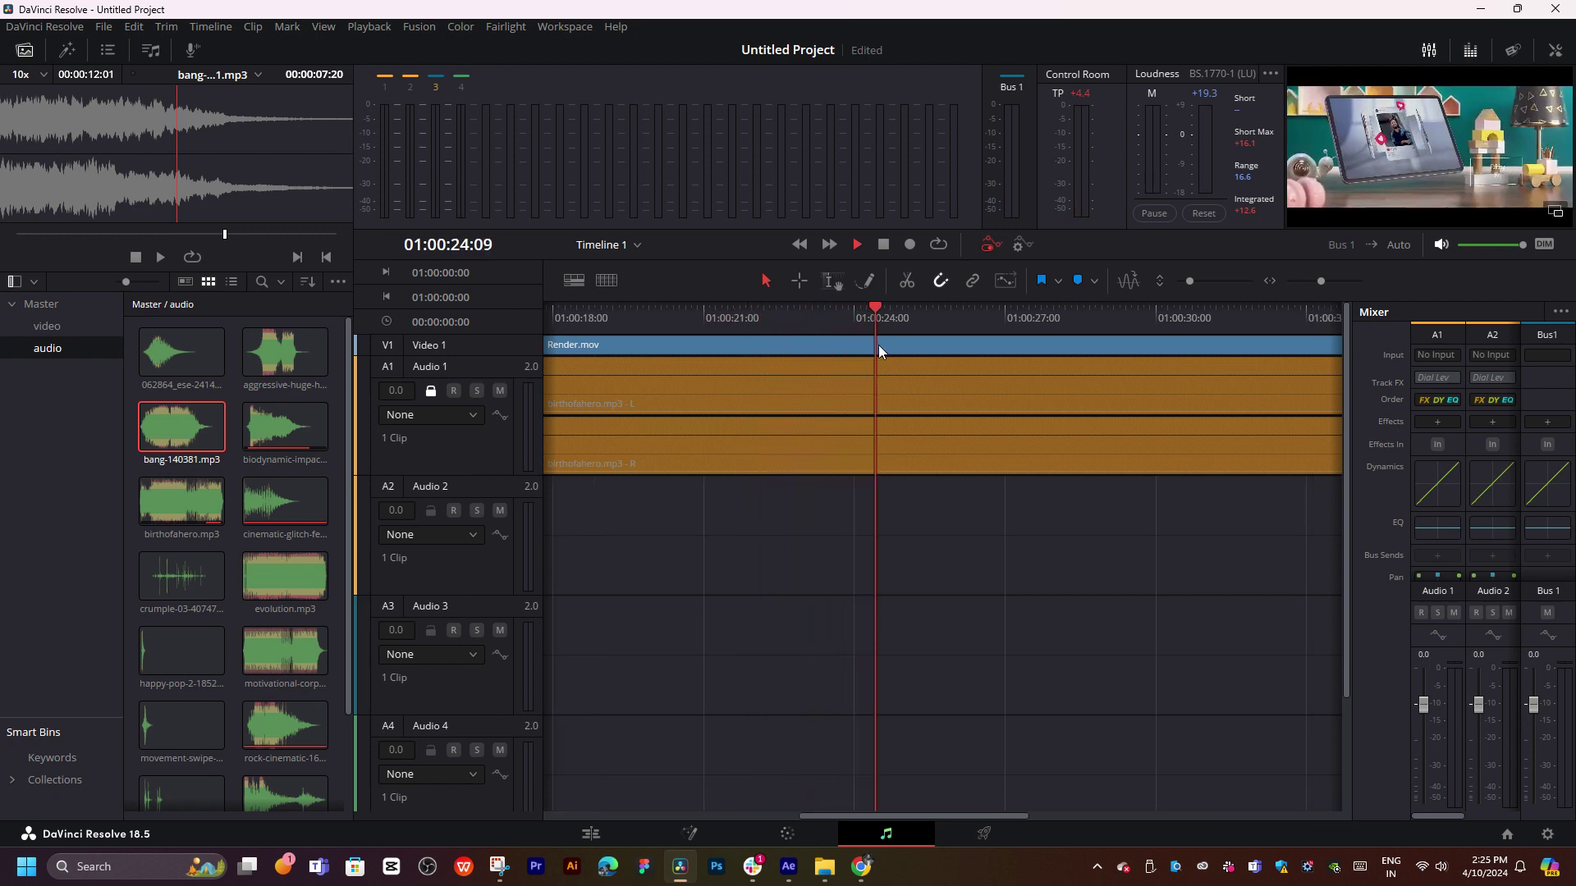
click(864, 323)
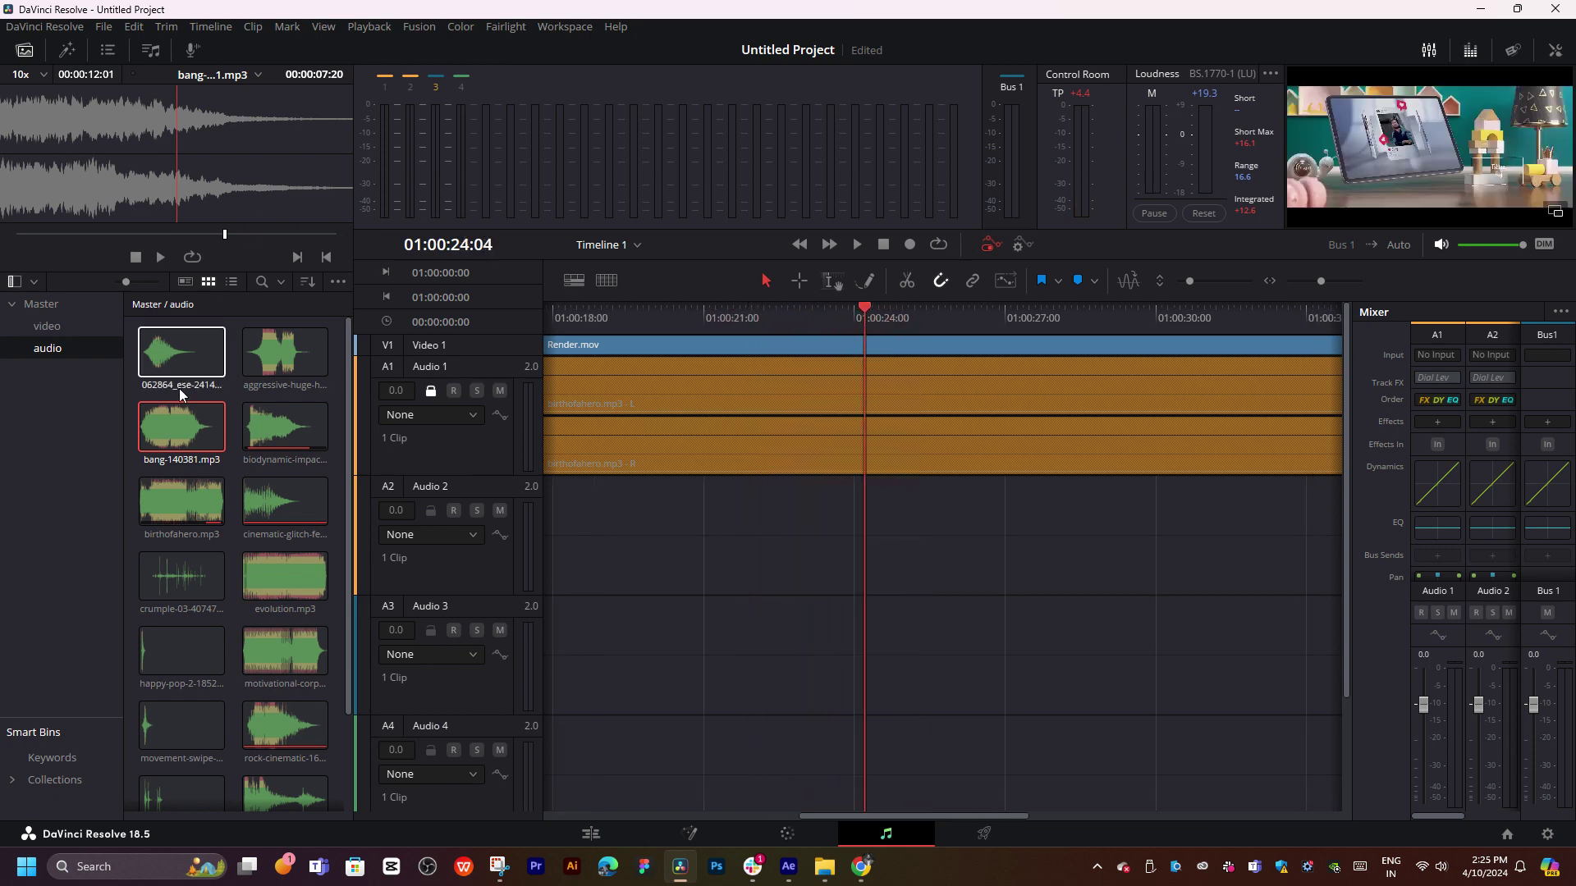
drag(166, 421, 726, 538)
key(space)
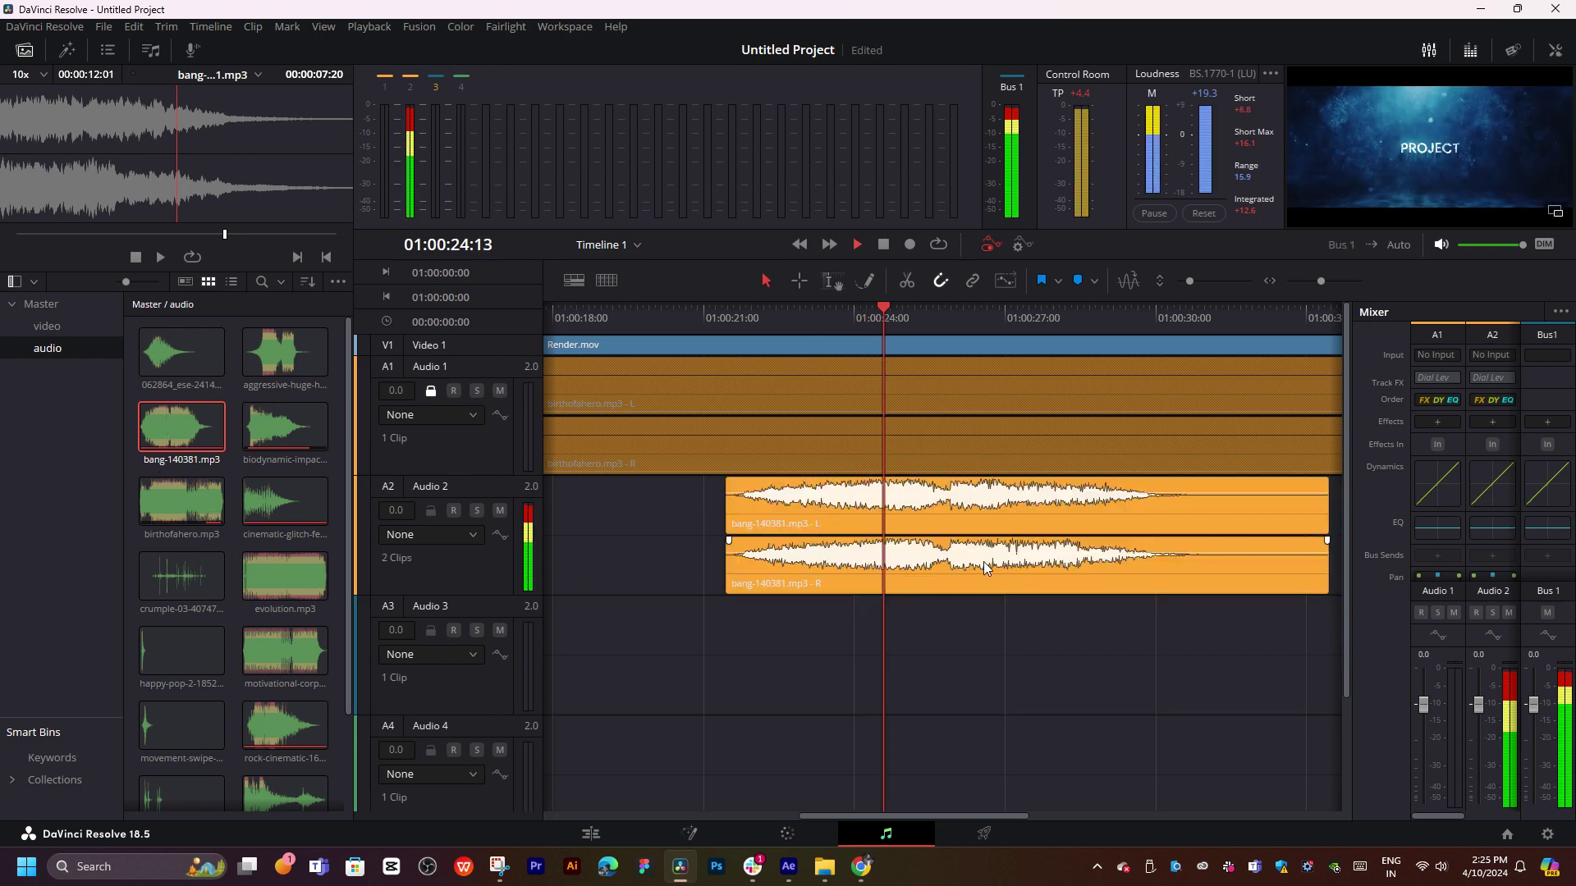
click(671, 327)
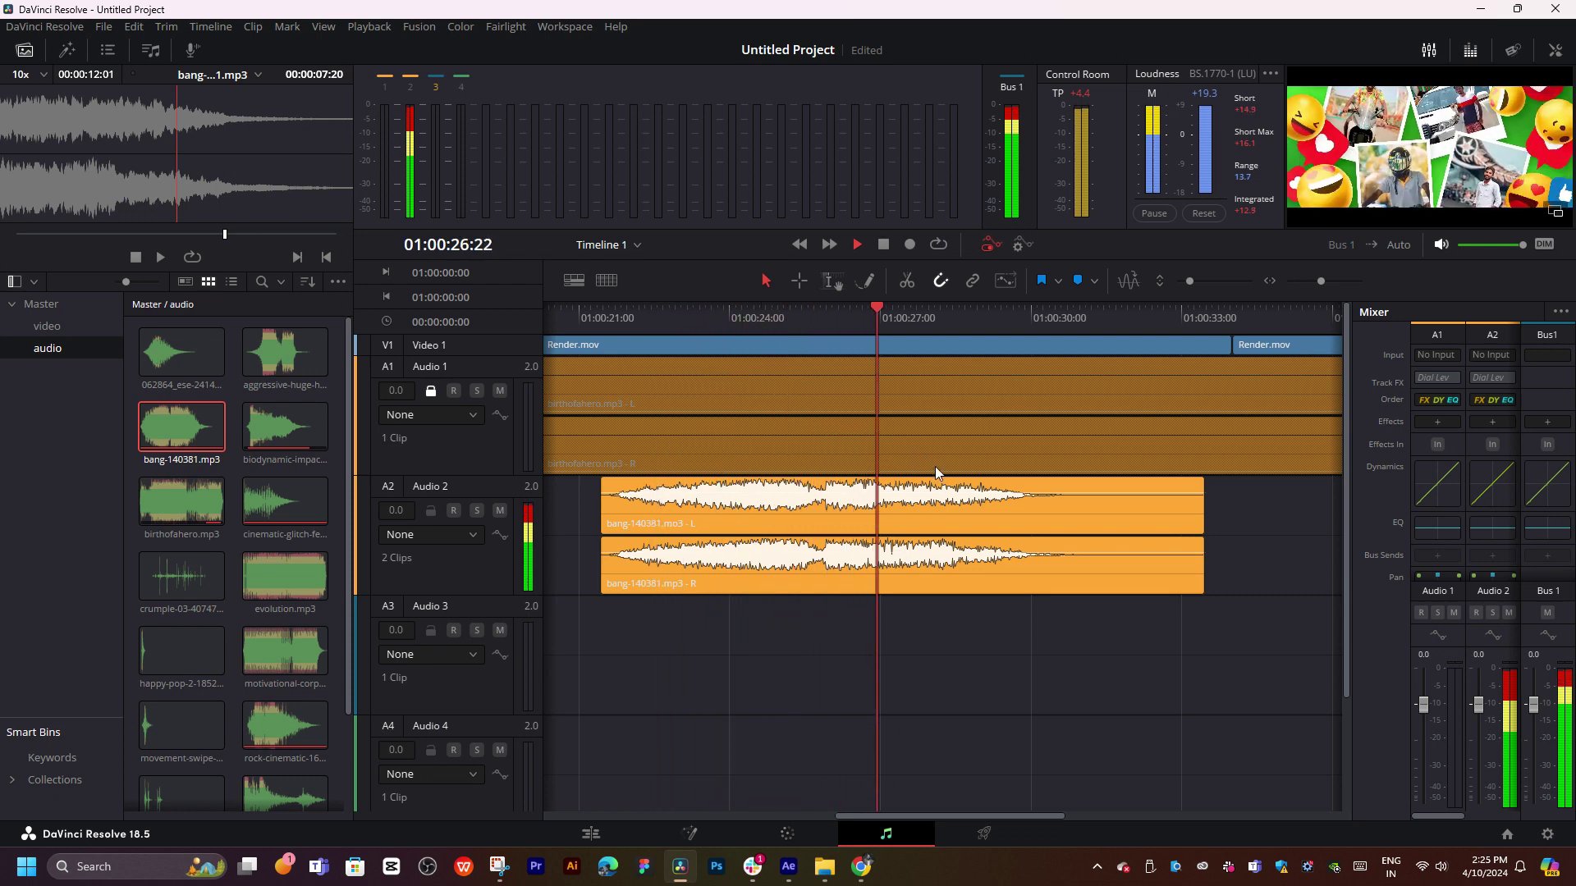
key(space)
scroll(1163, 471, left, 3)
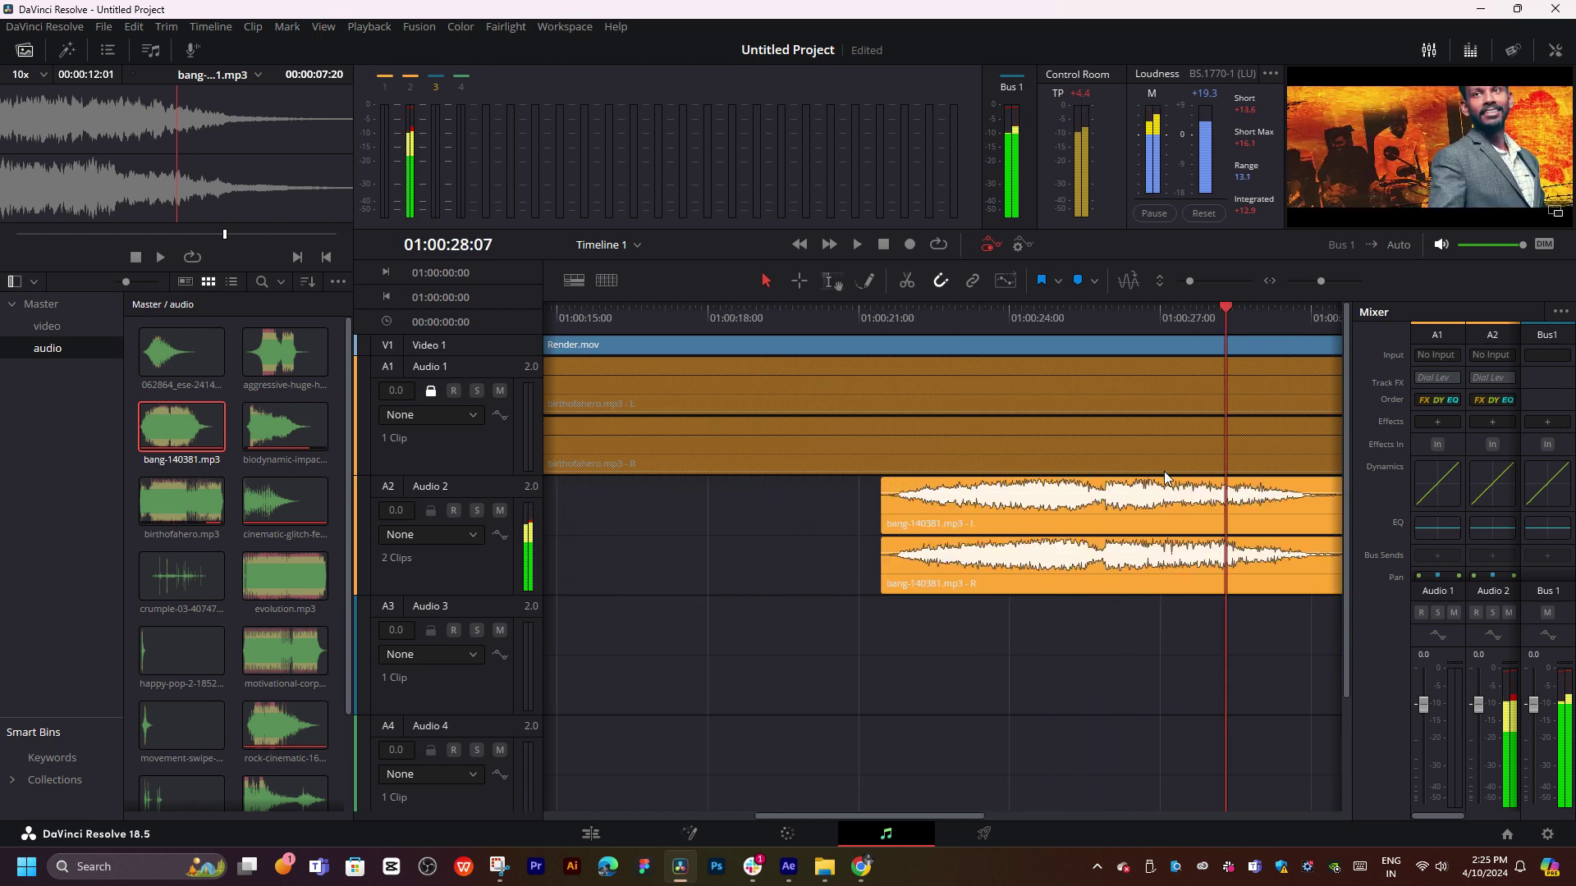
- Preview the biodynamic-impact sound from the Media Pool
drag(830, 333, 734, 337)
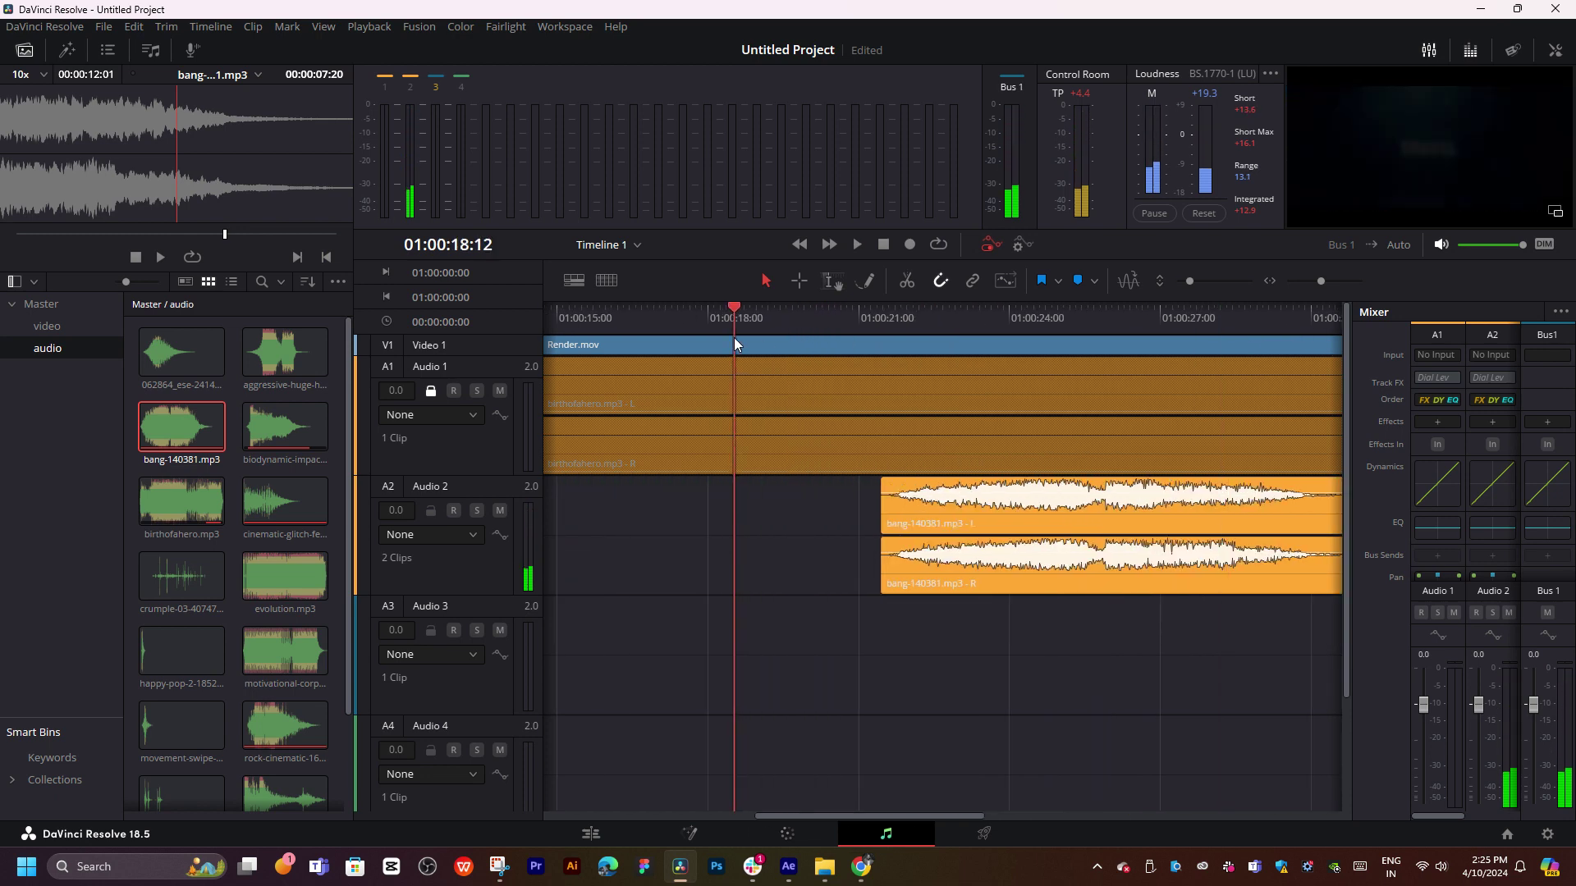
scroll(1042, 455, left, 3)
click(265, 442)
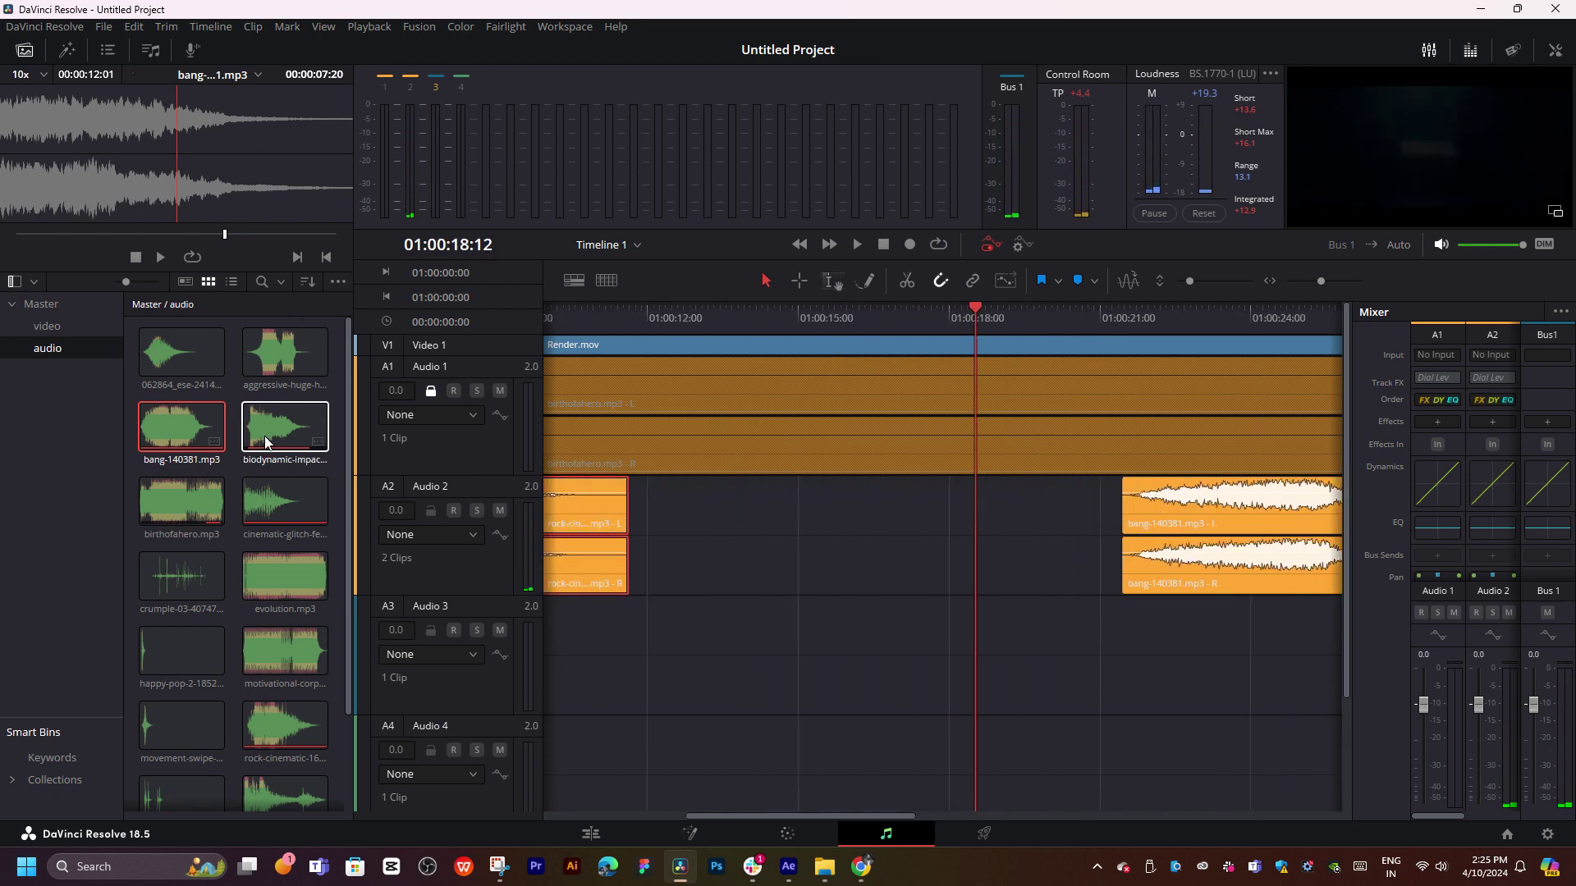
click(267, 442)
click(60, 235)
key(space)
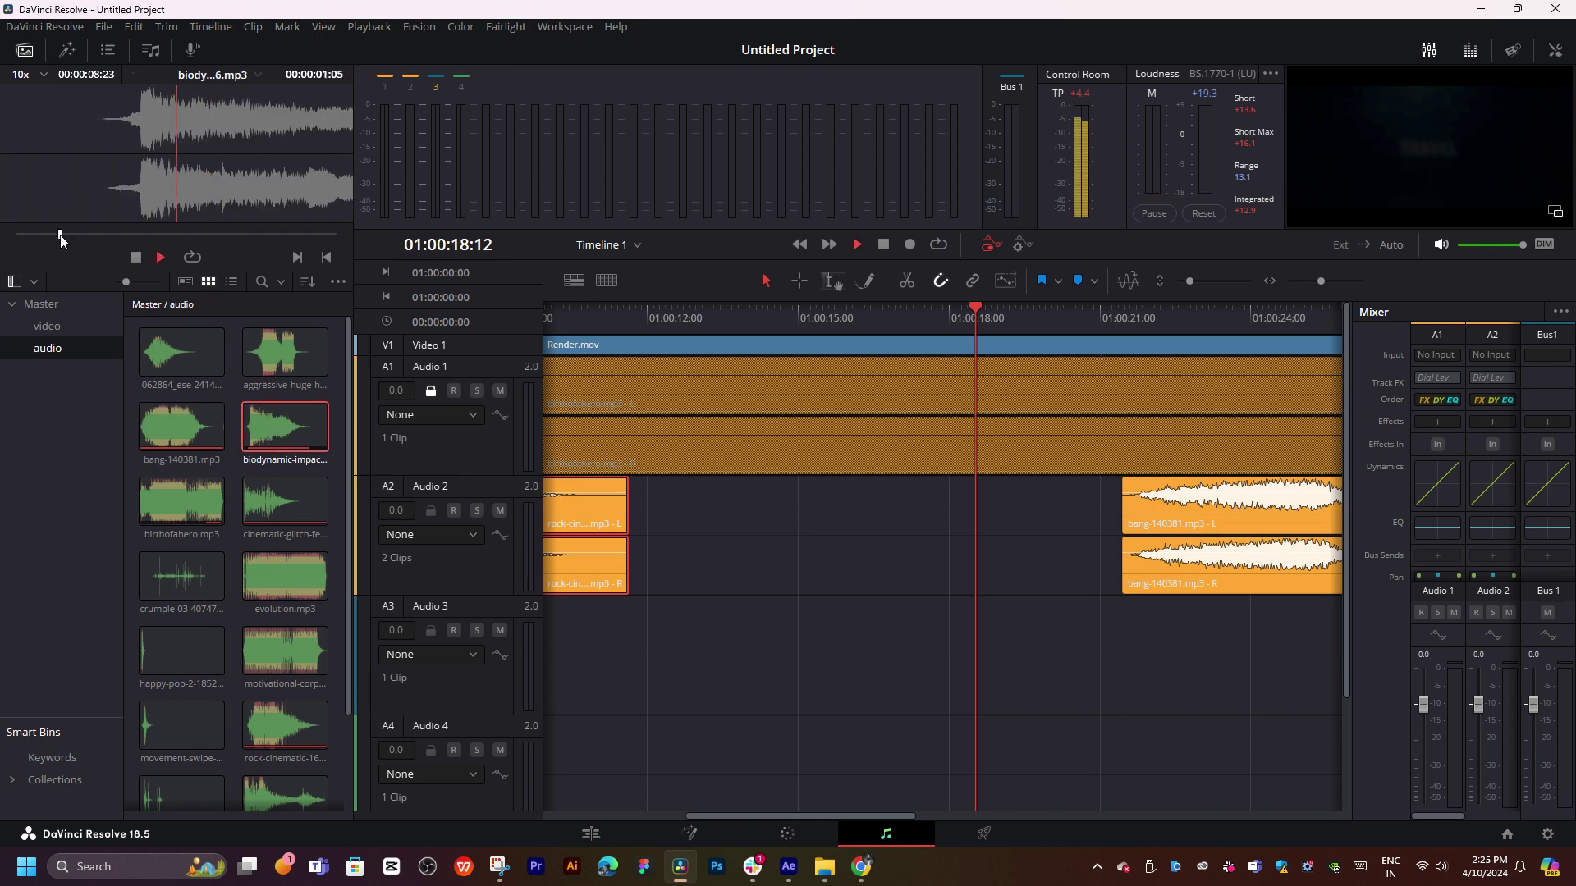
key(space)
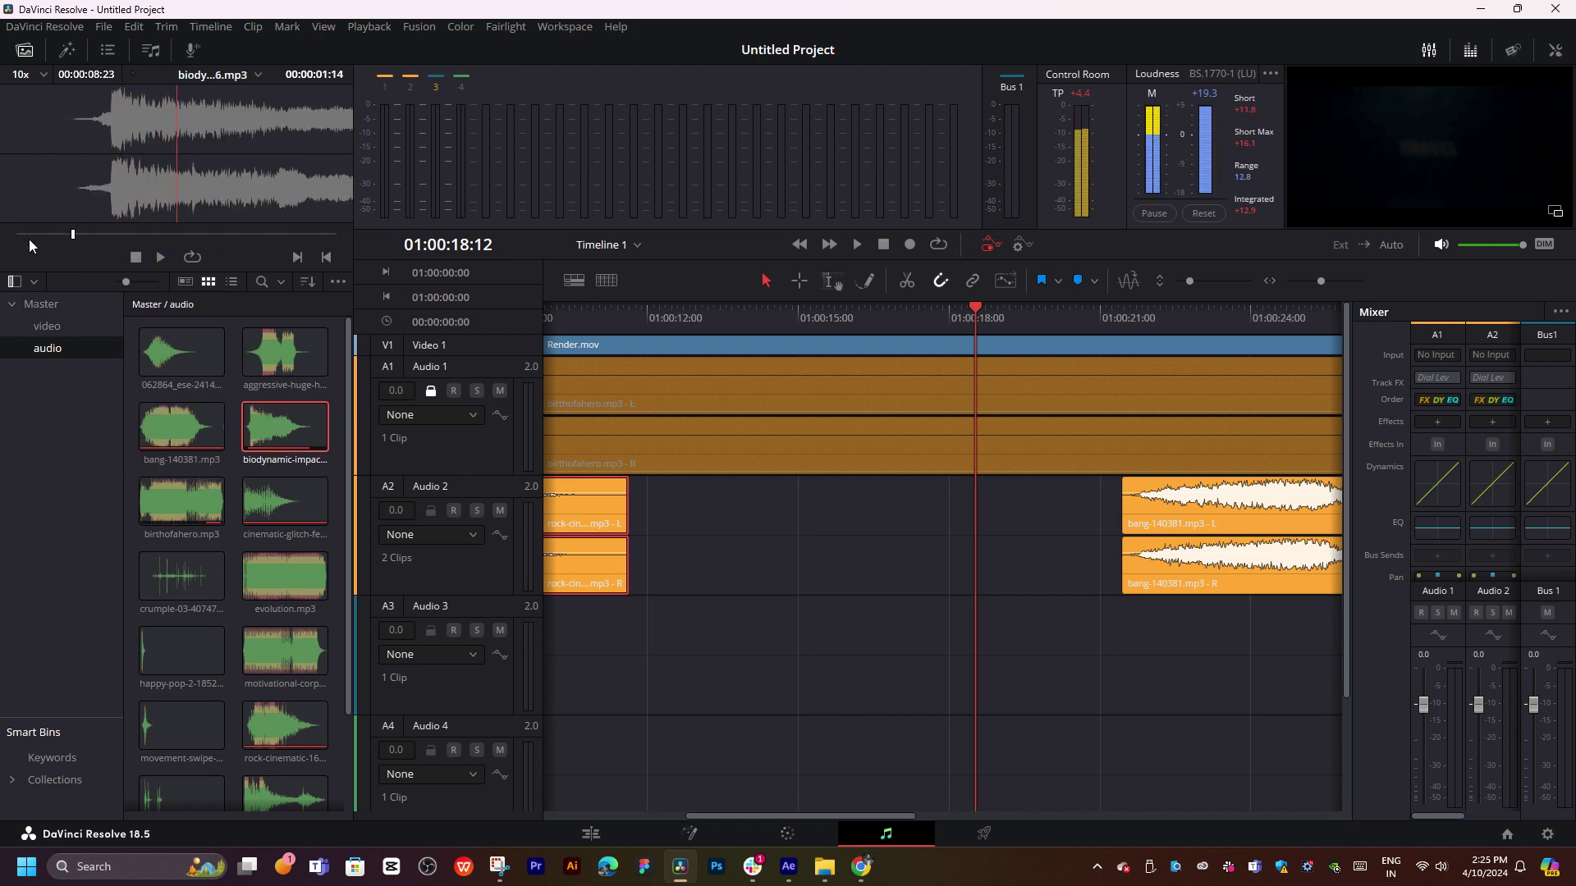
- Audition the birthofahero, crumple, cinematic-glitch, happy-pop, movement-swipe and rock-cinematic sounds
click(42, 235)
click(159, 514)
click(166, 590)
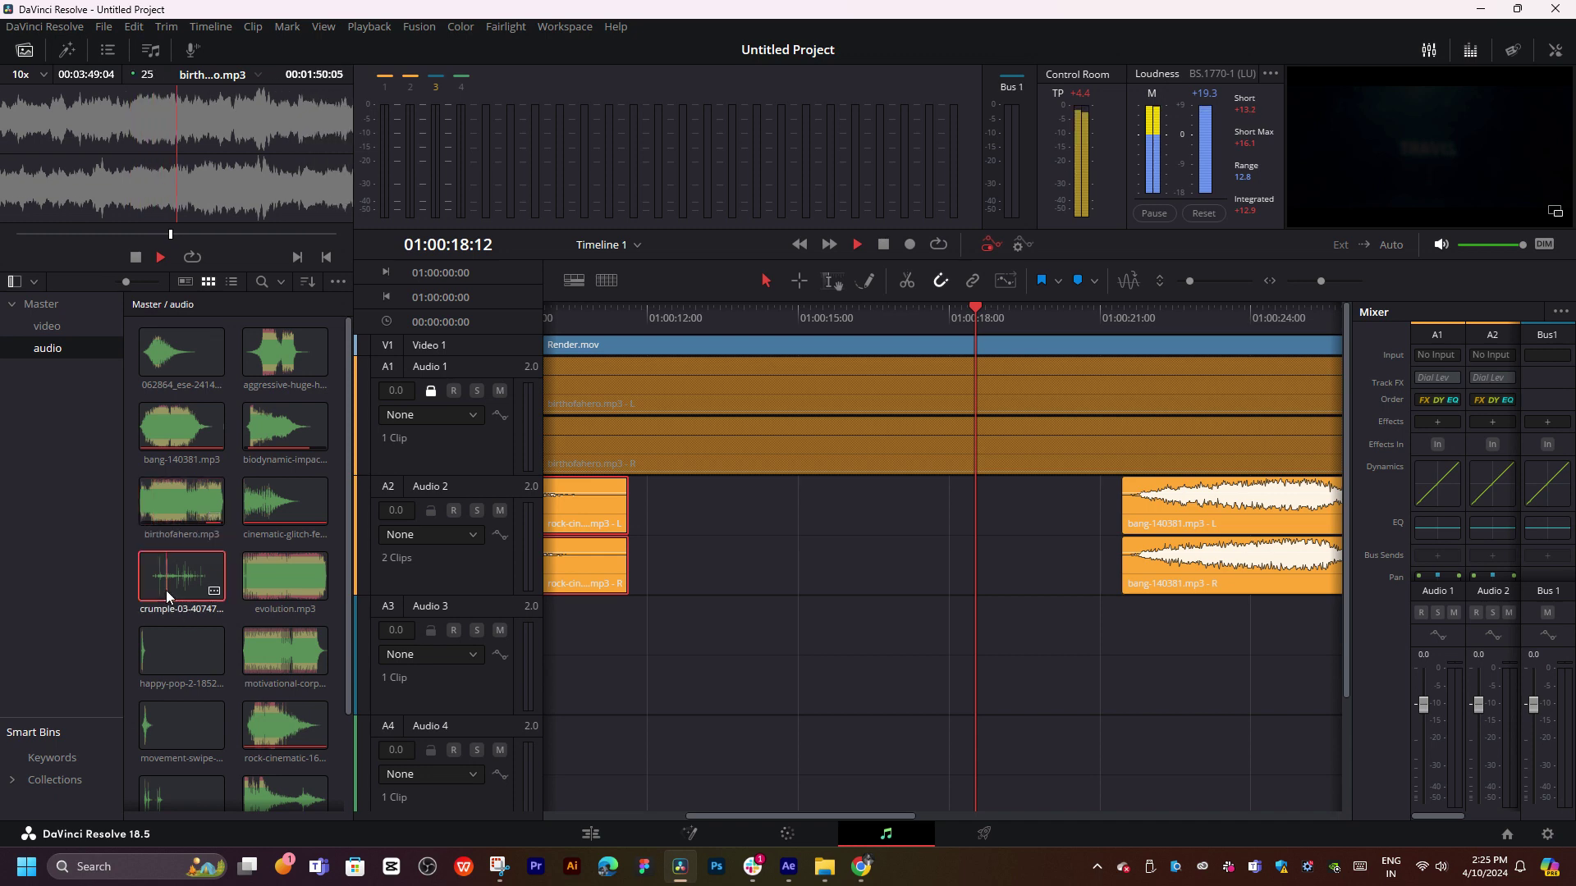
key(space)
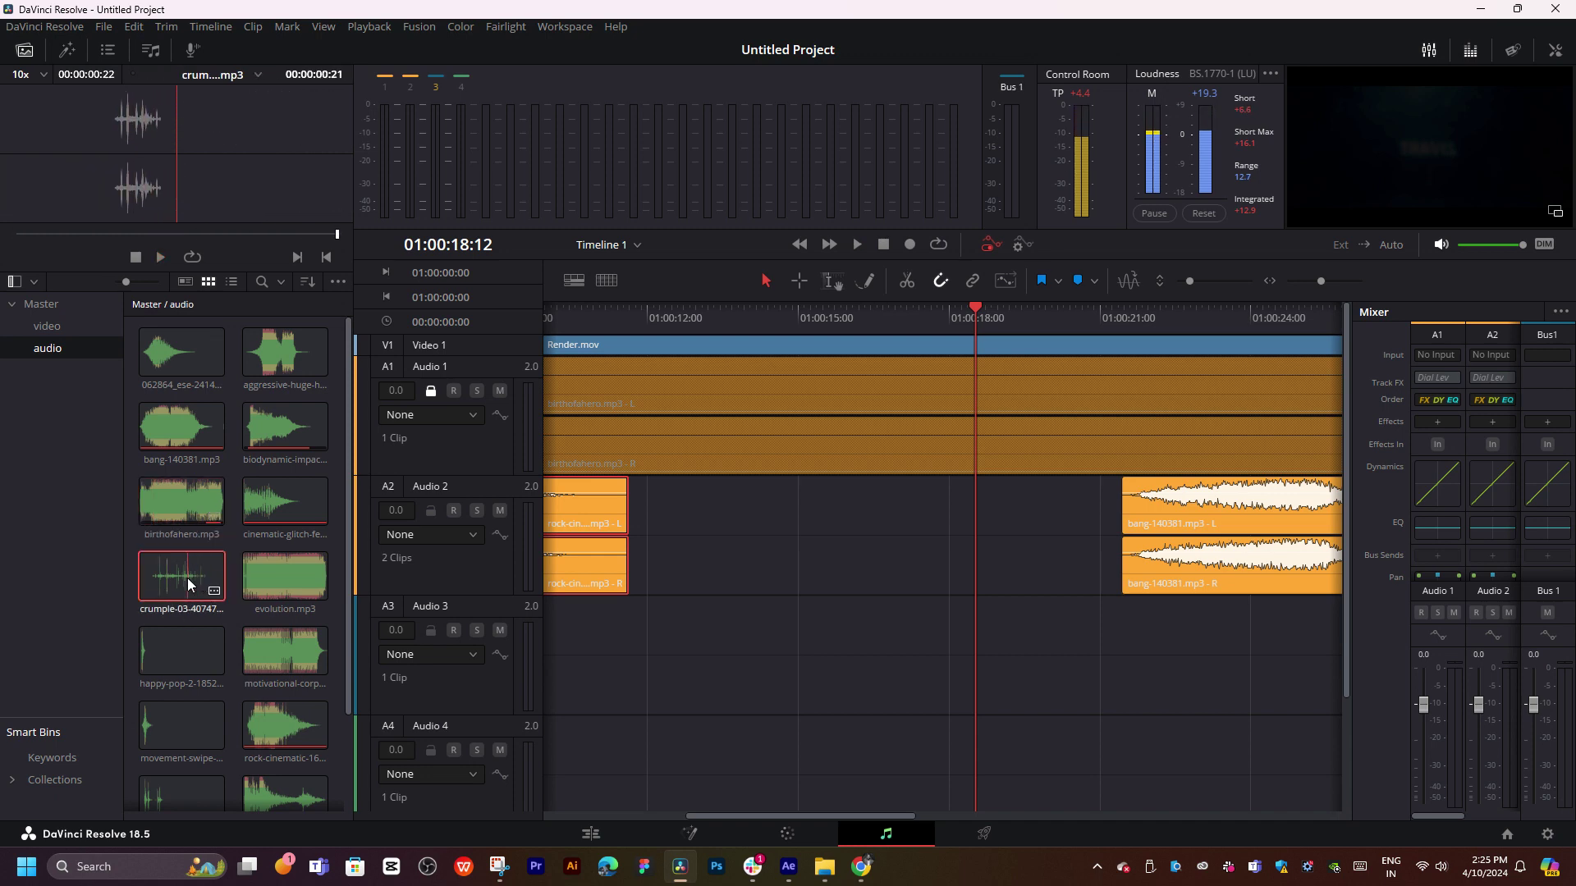
click(254, 510)
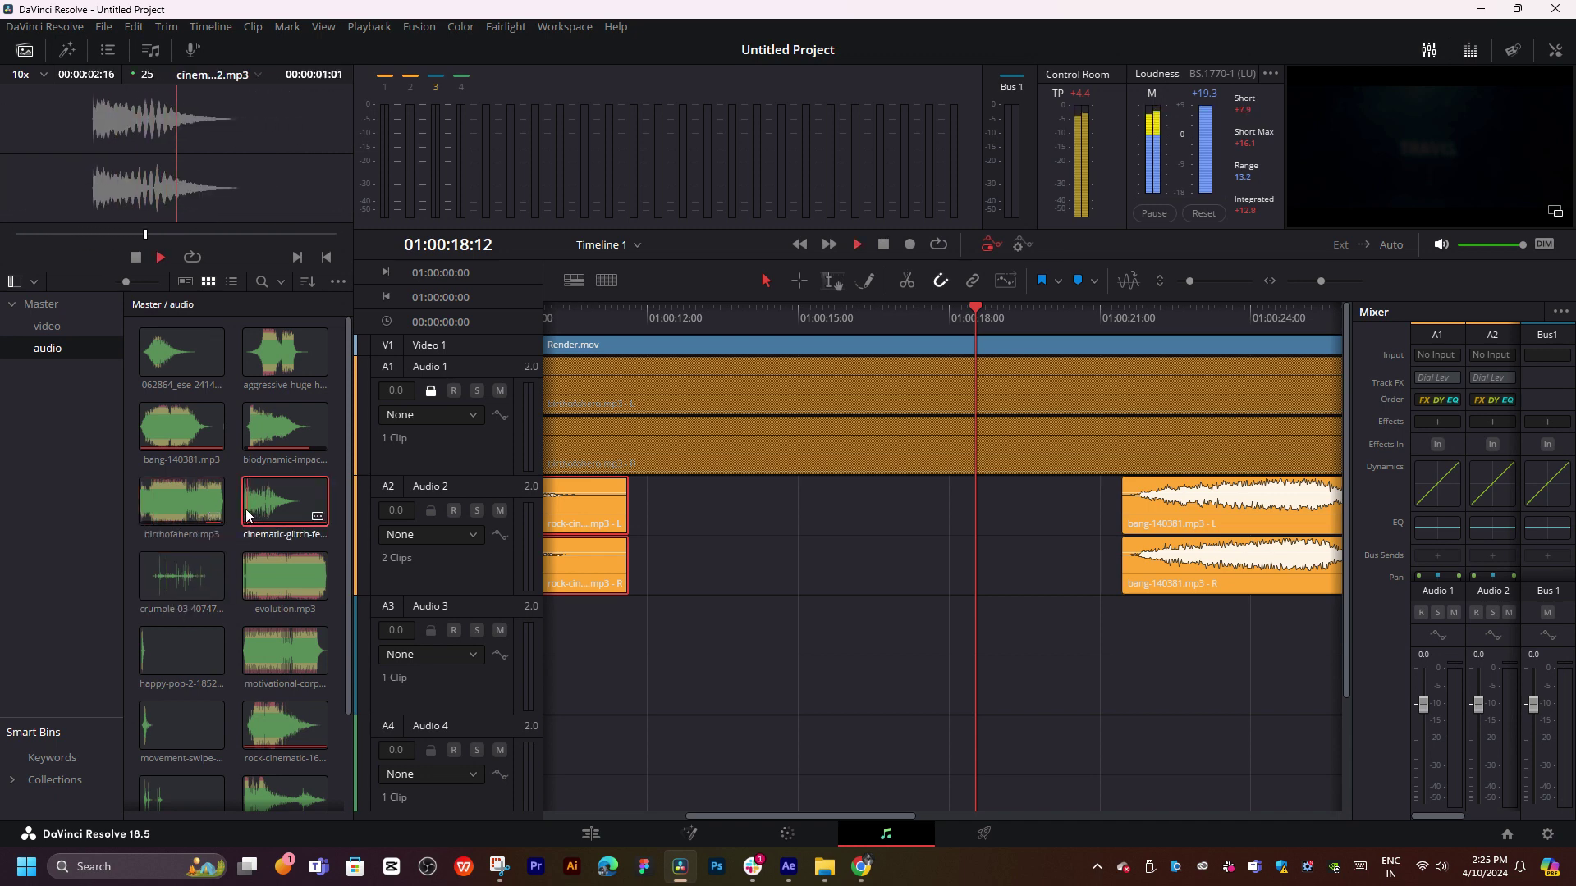
click(148, 654)
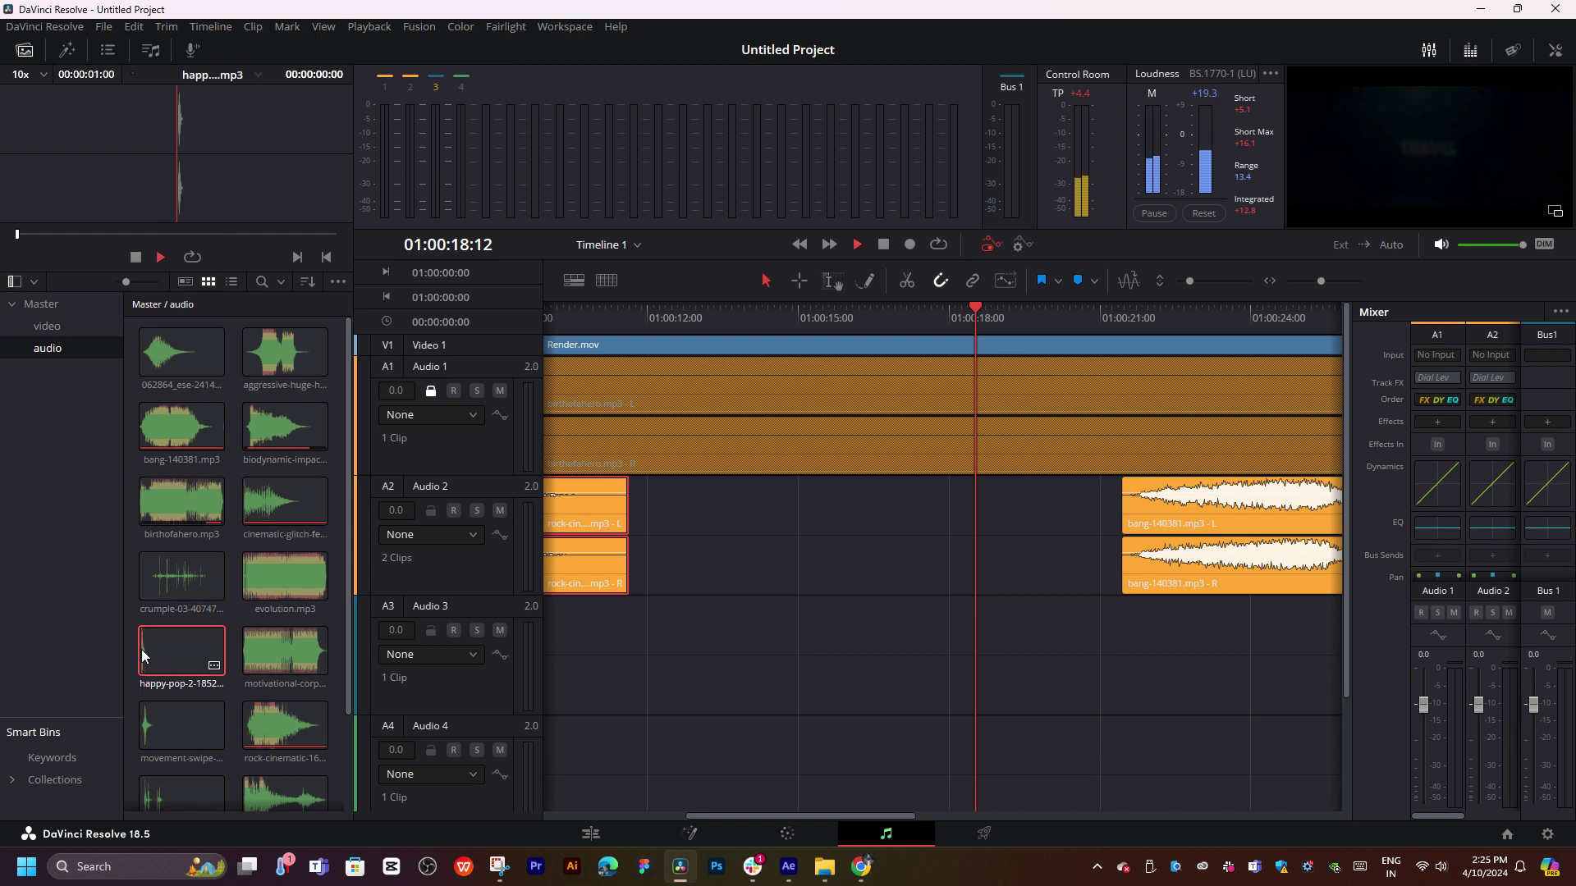
click(150, 739)
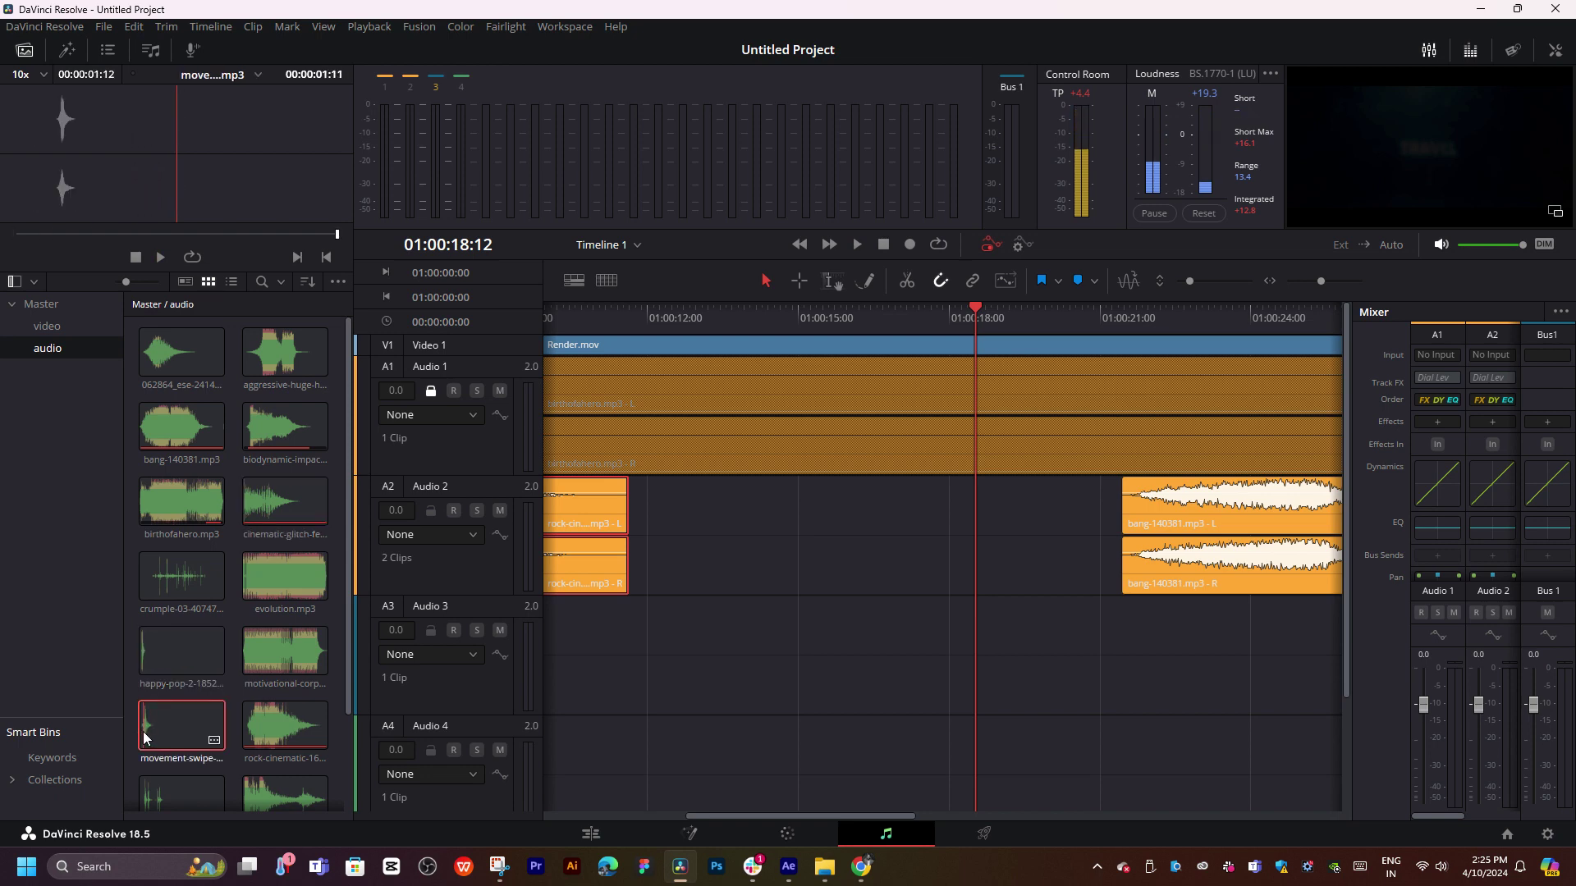
click(261, 732)
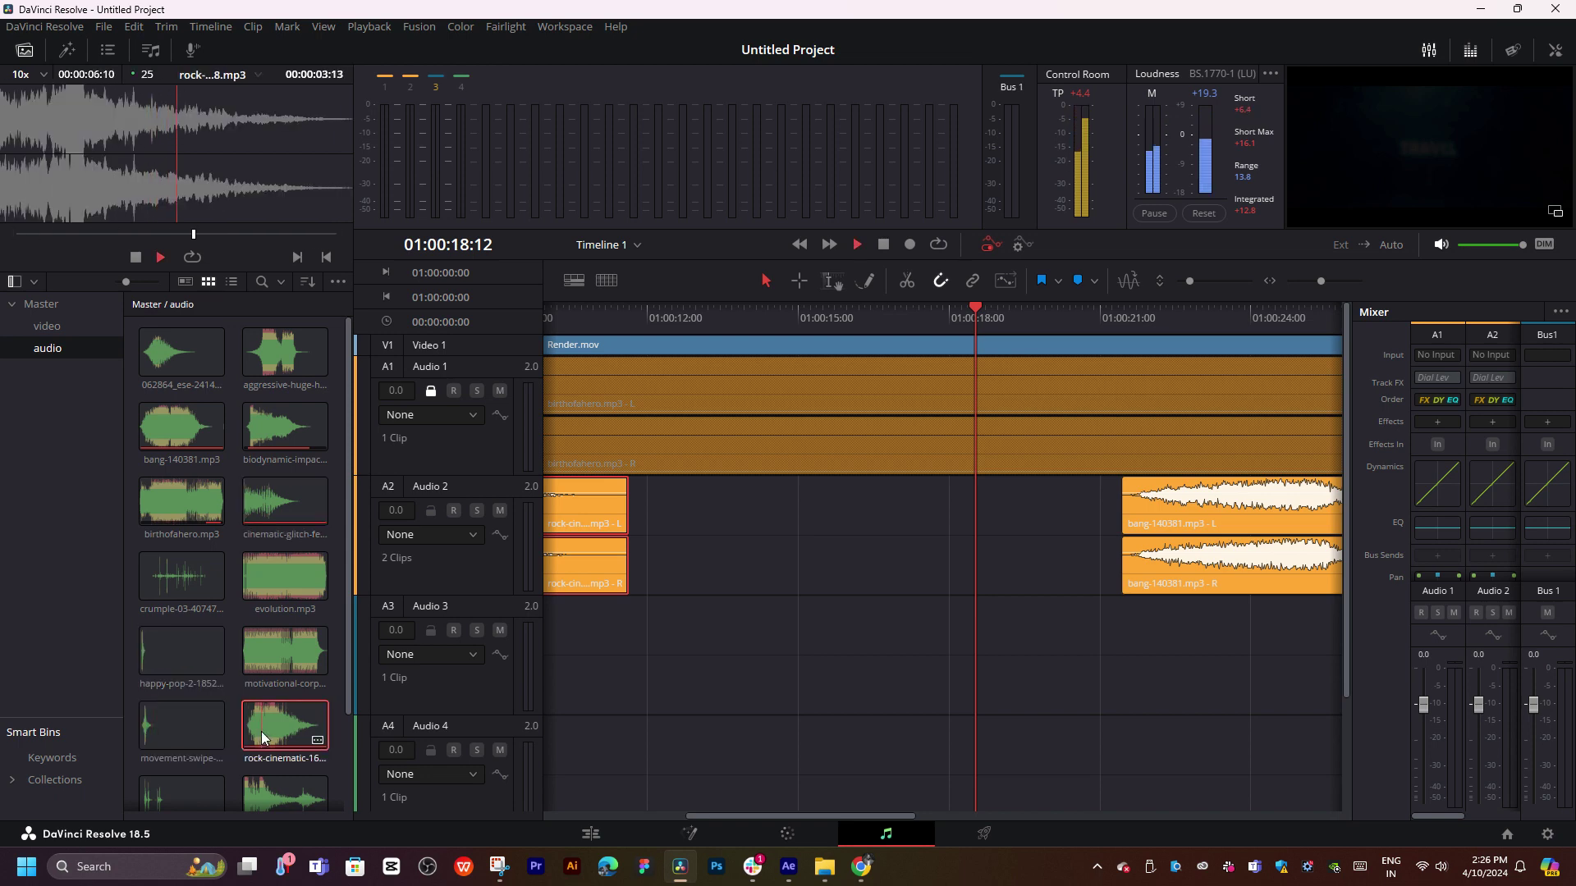
- Load the vibratetimeeffect sound for preview and park the playhead at 01:00:19:00
scroll(260, 731, down, 2)
click(254, 694)
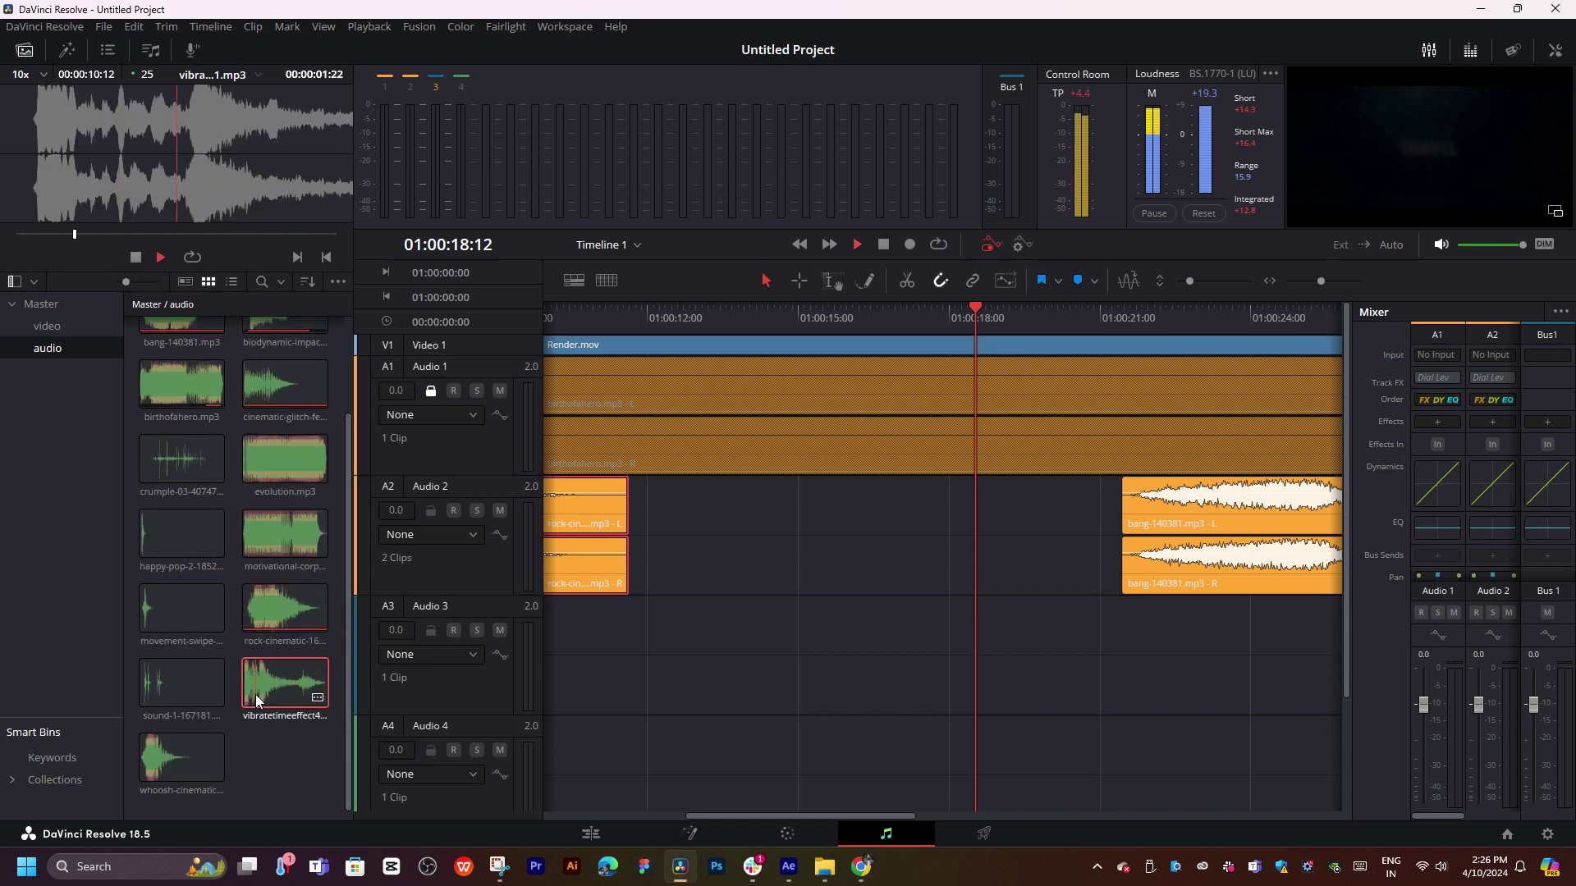
click(1001, 324)
scroll(1002, 323, down, 5)
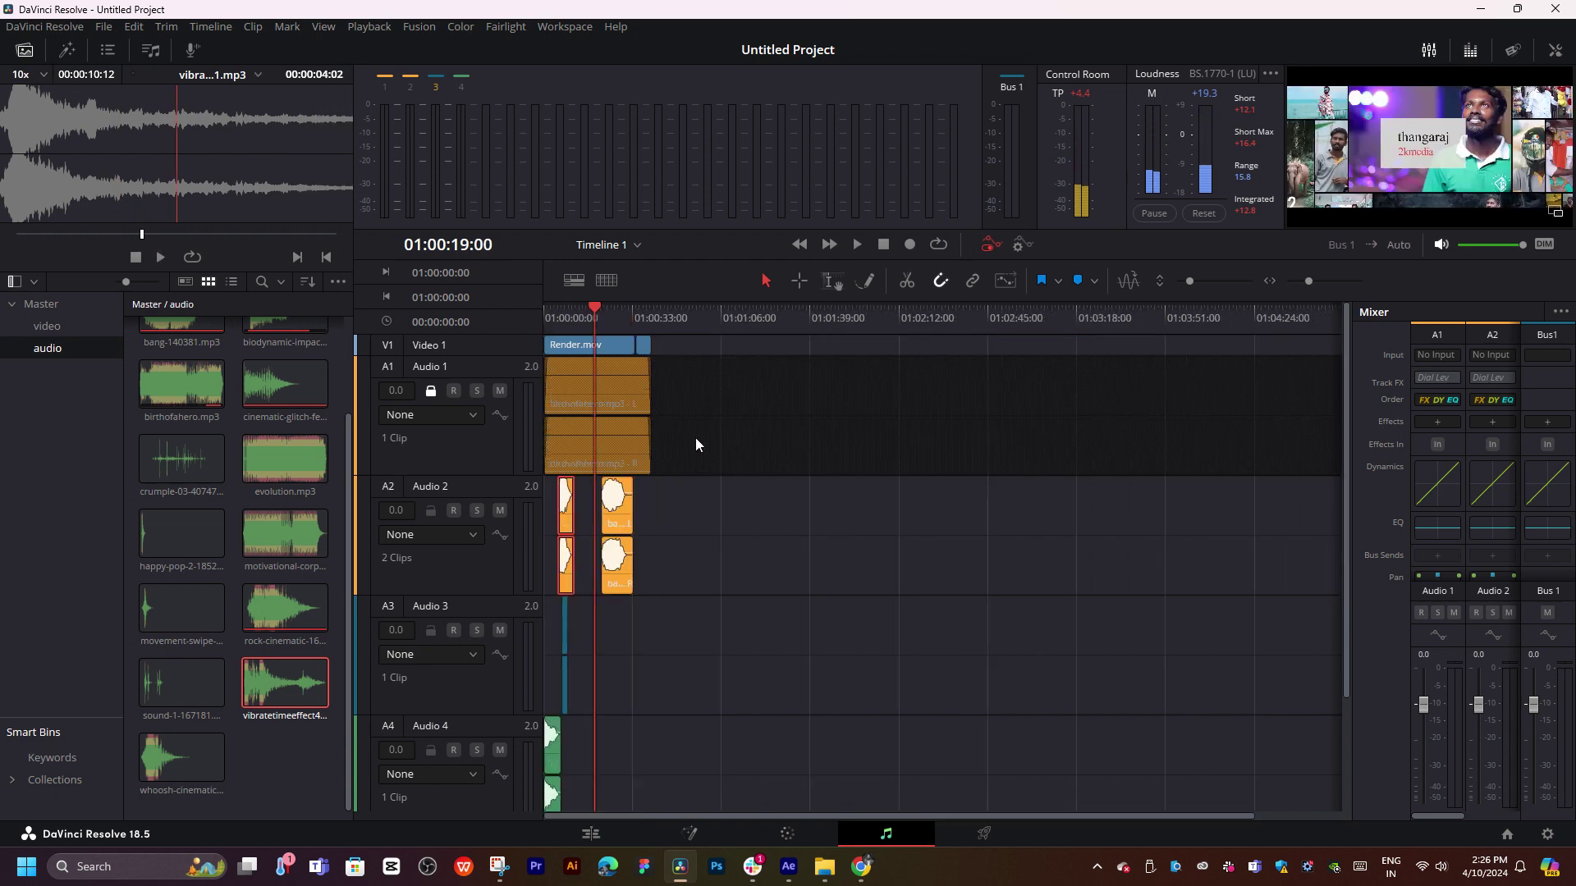
- Drop vibratetimeeffect4-37261.mp3 onto Audio 3 near the 01:00:33 title cut
scroll(693, 435, up, 3)
mouse_move(1075, 318)
mouse_down()
mouse_move(1159, 322)
mouse_move(1145, 318)
mouse_up()
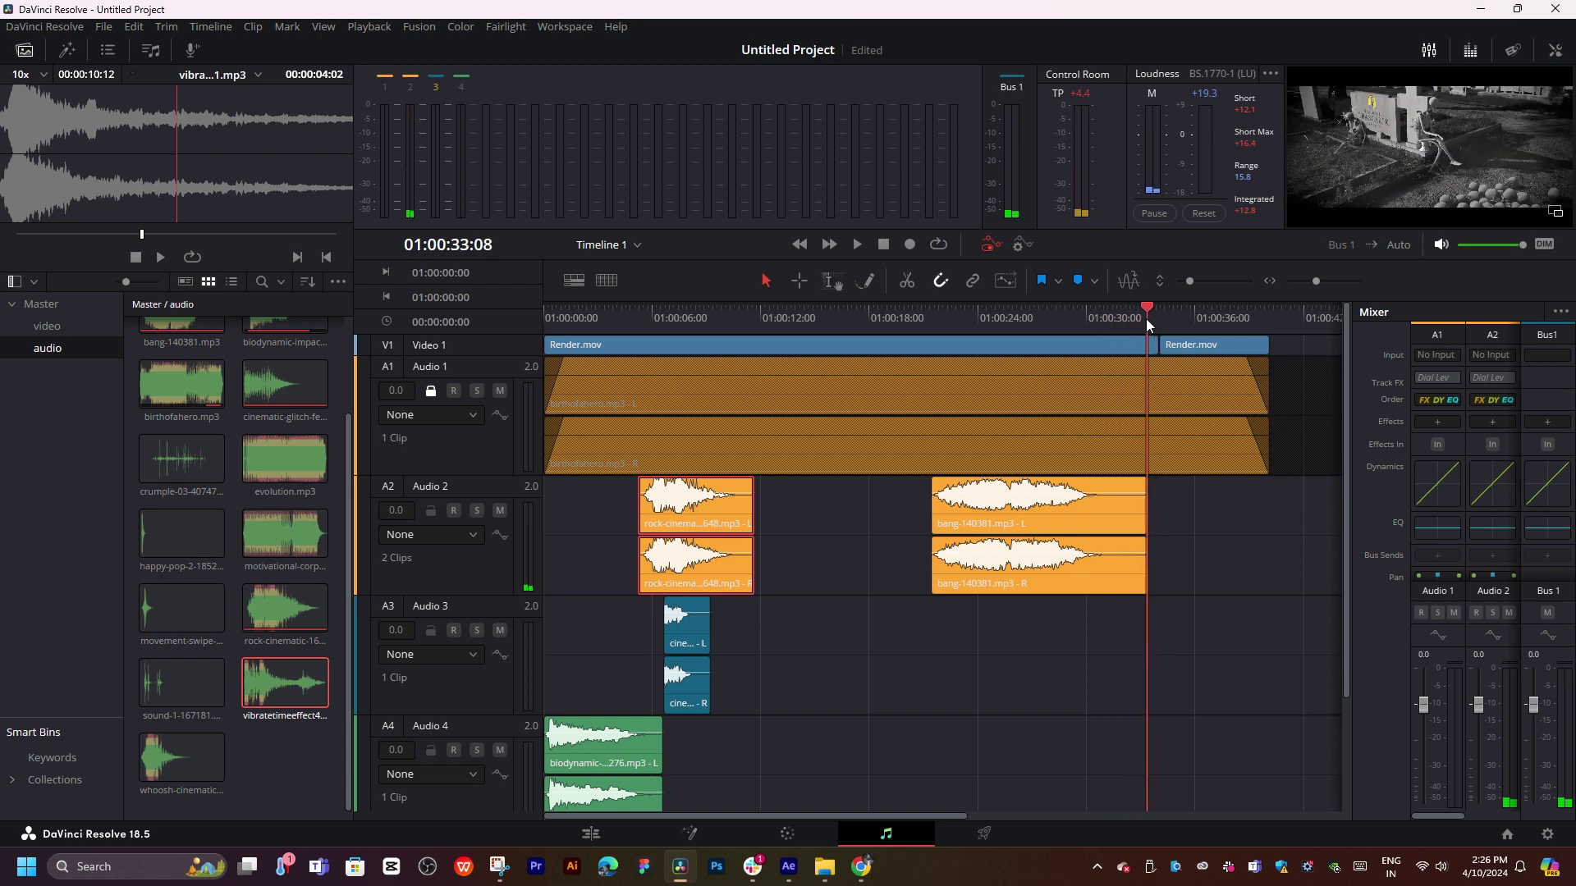
drag(285, 681, 1182, 611)
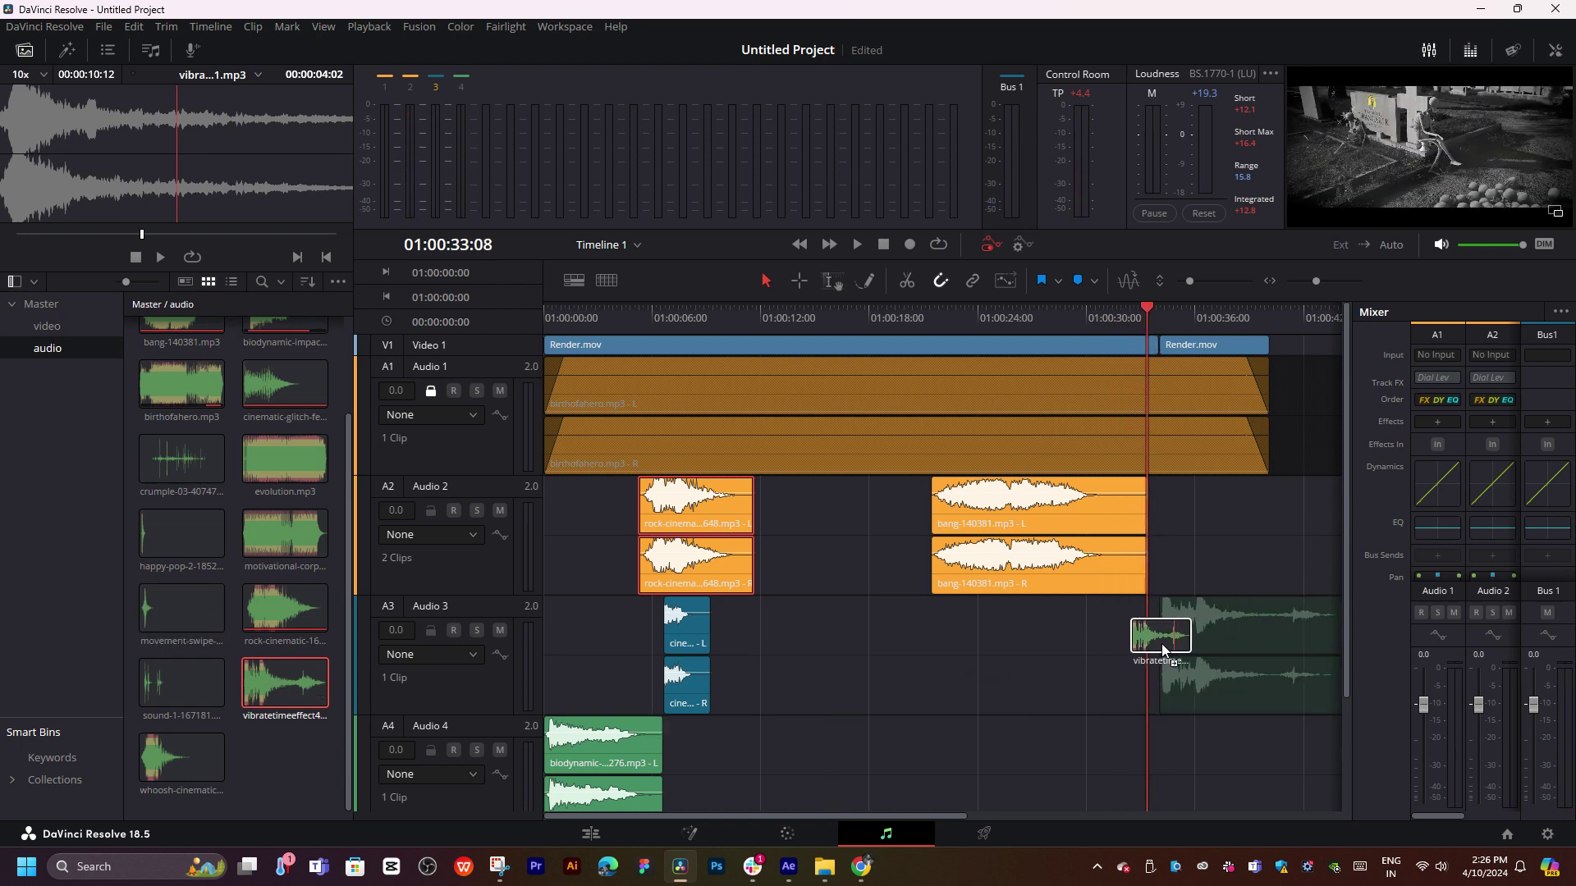
scroll(900, 603, right, 3)
scroll(901, 604, right, 3)
scroll(932, 613, up, 3)
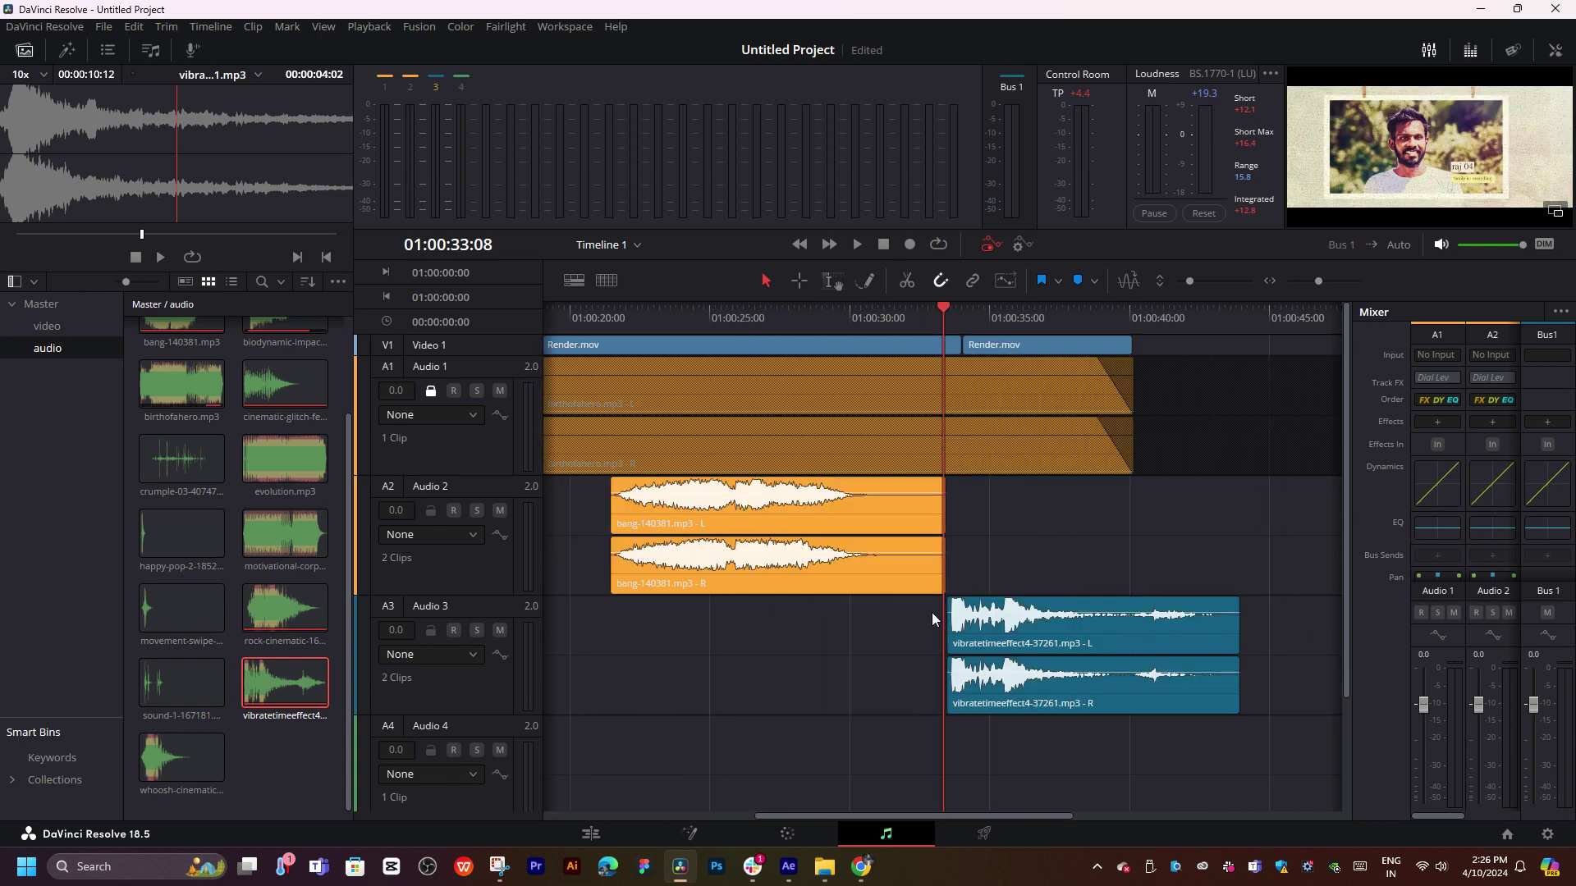
click(665, 318)
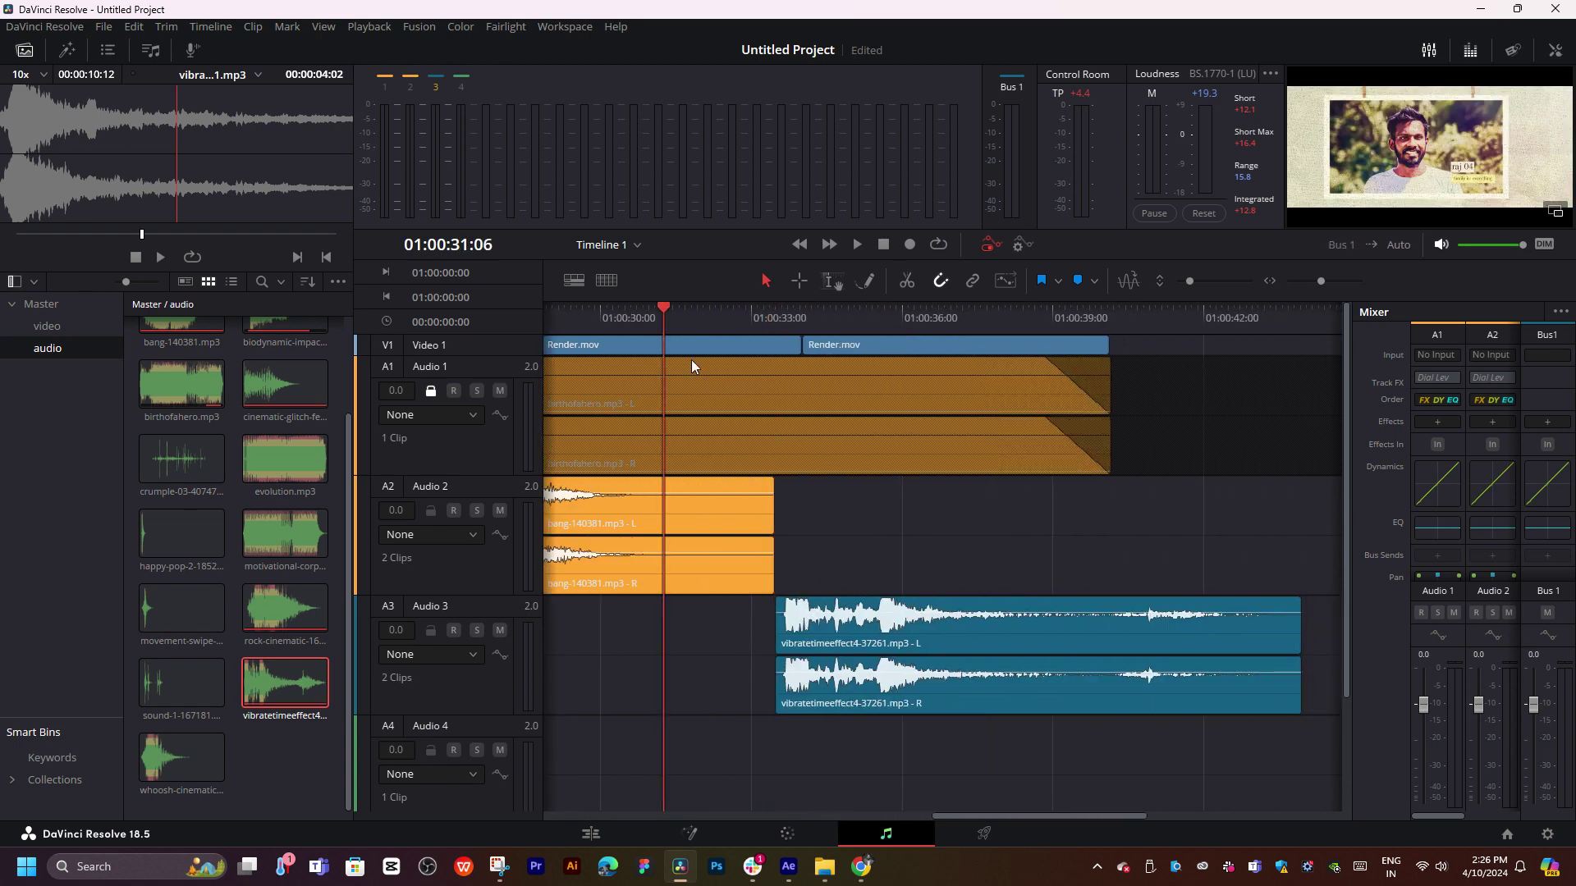
scroll(965, 574, left, 2)
- Fine-tune the vibrate clip on Audio 3 to sit just before the cut, replaying to check
drag(950, 686, 843, 682)
key(space)
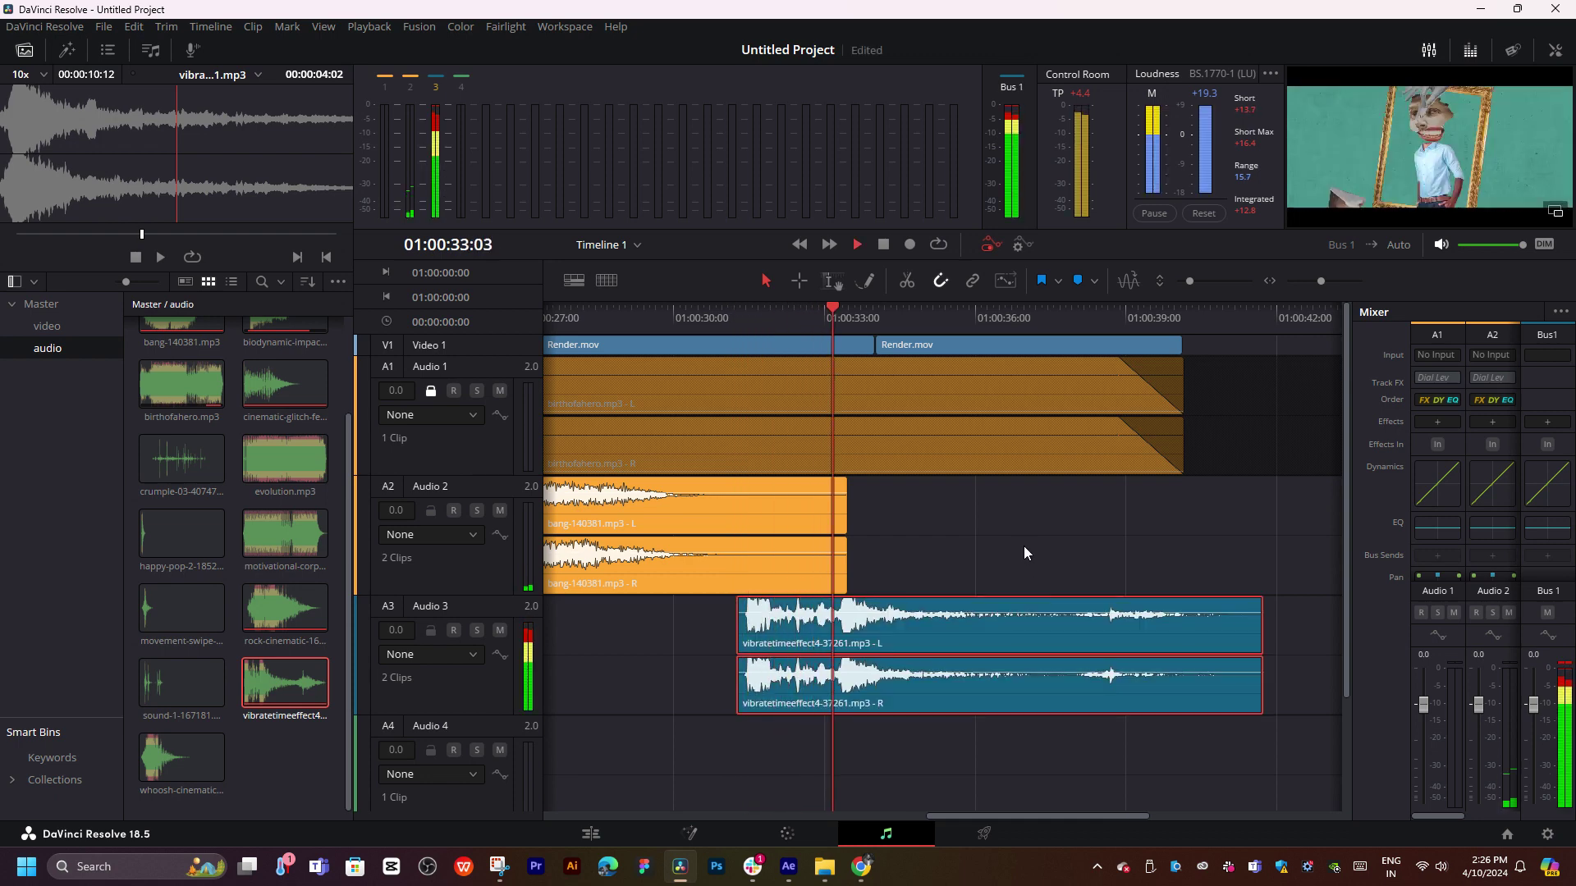
key(space)
click(812, 322)
drag(863, 661, 926, 638)
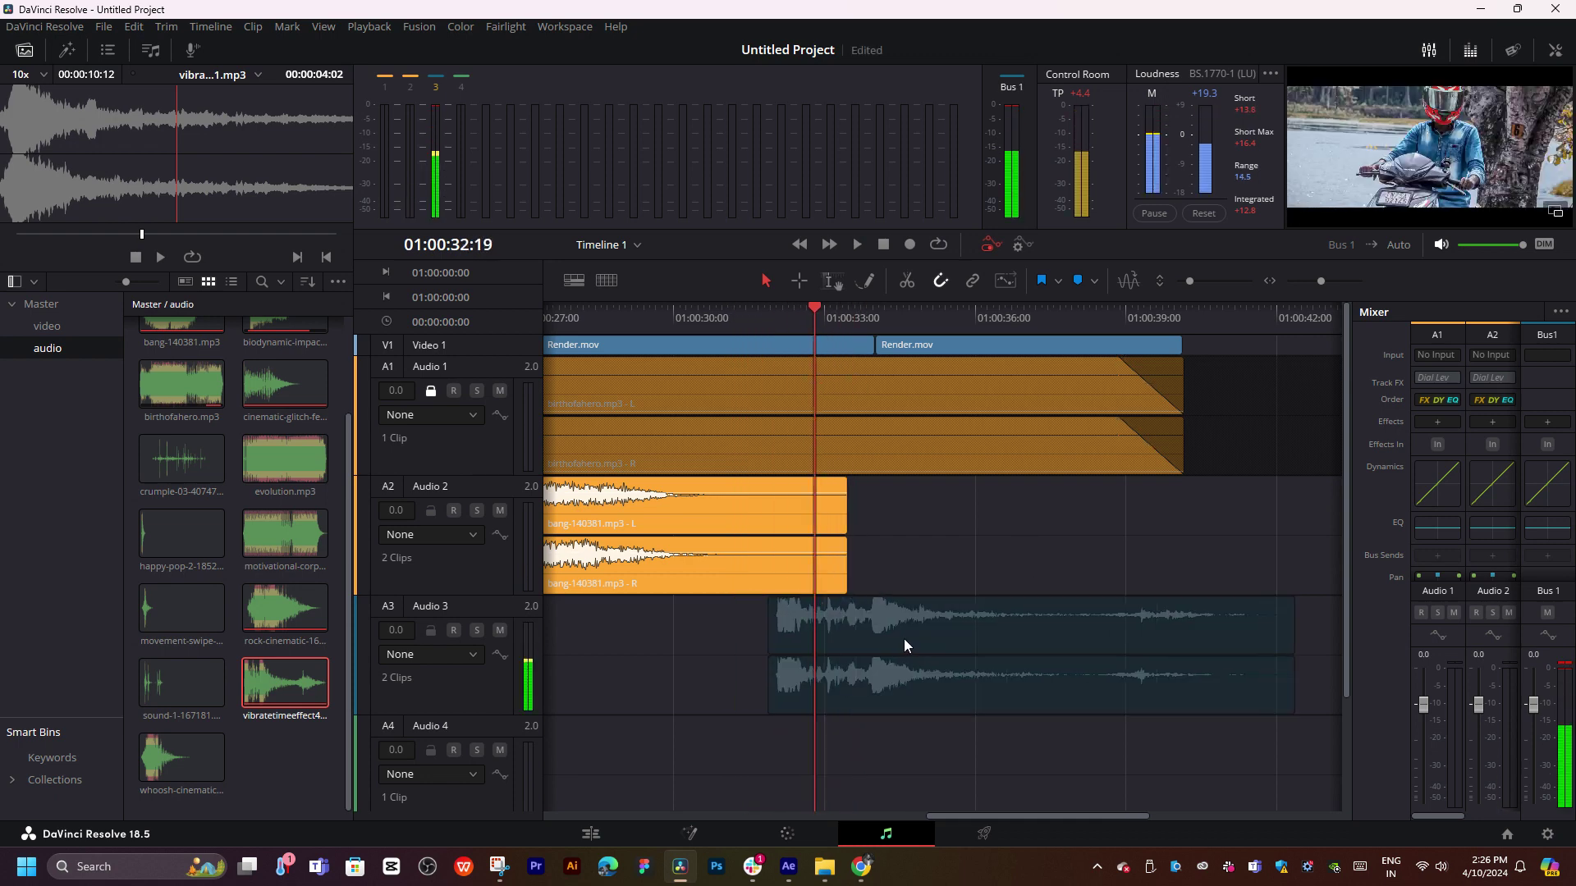
key(space)
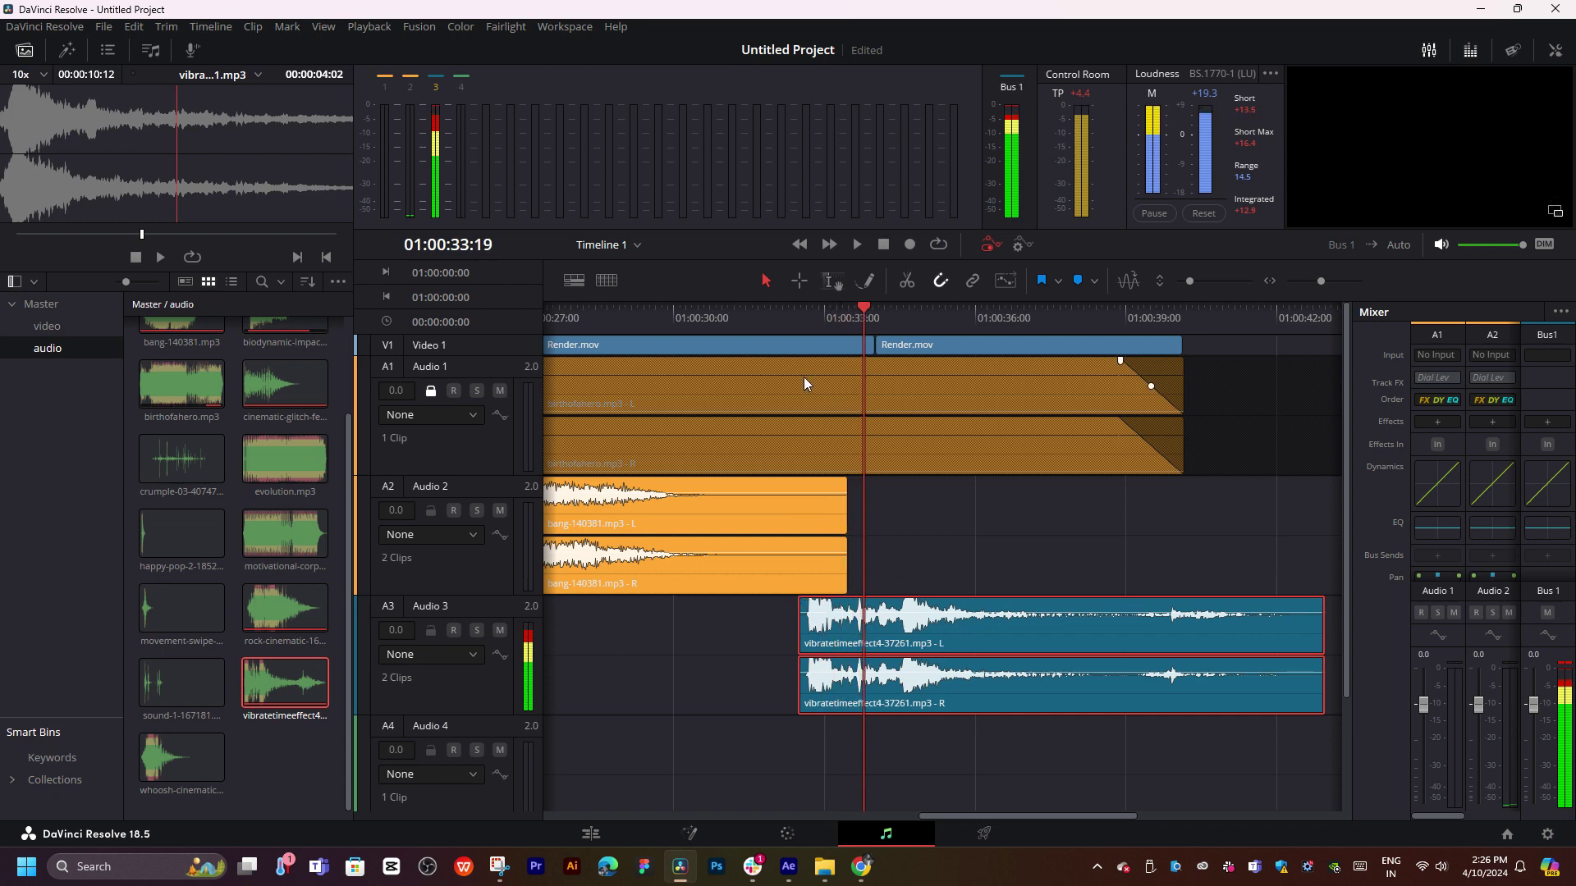
click(768, 325)
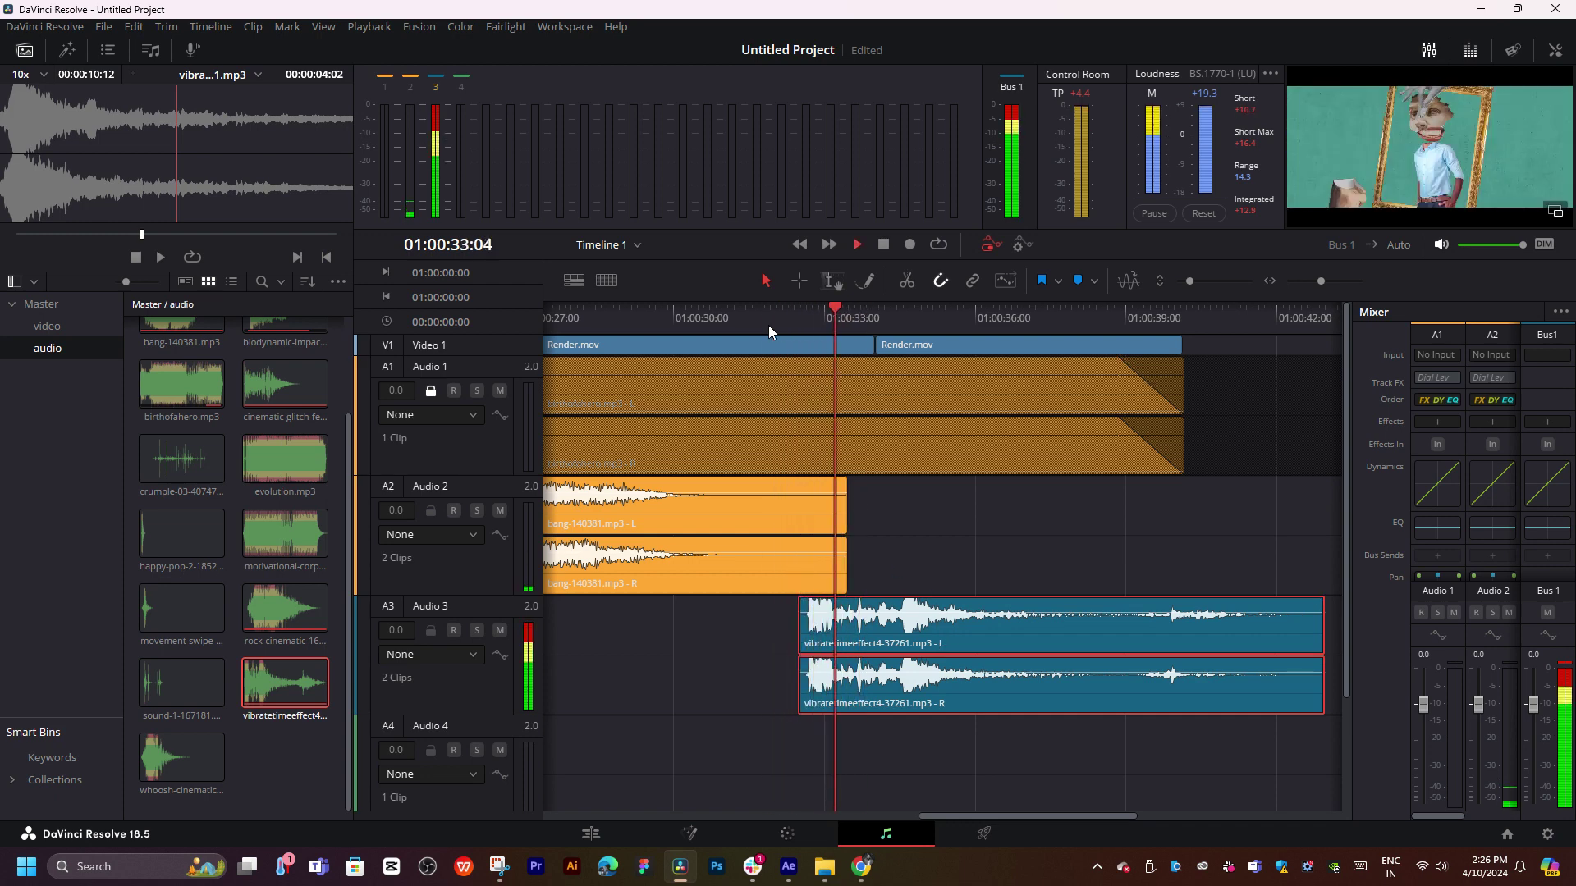
click(865, 318)
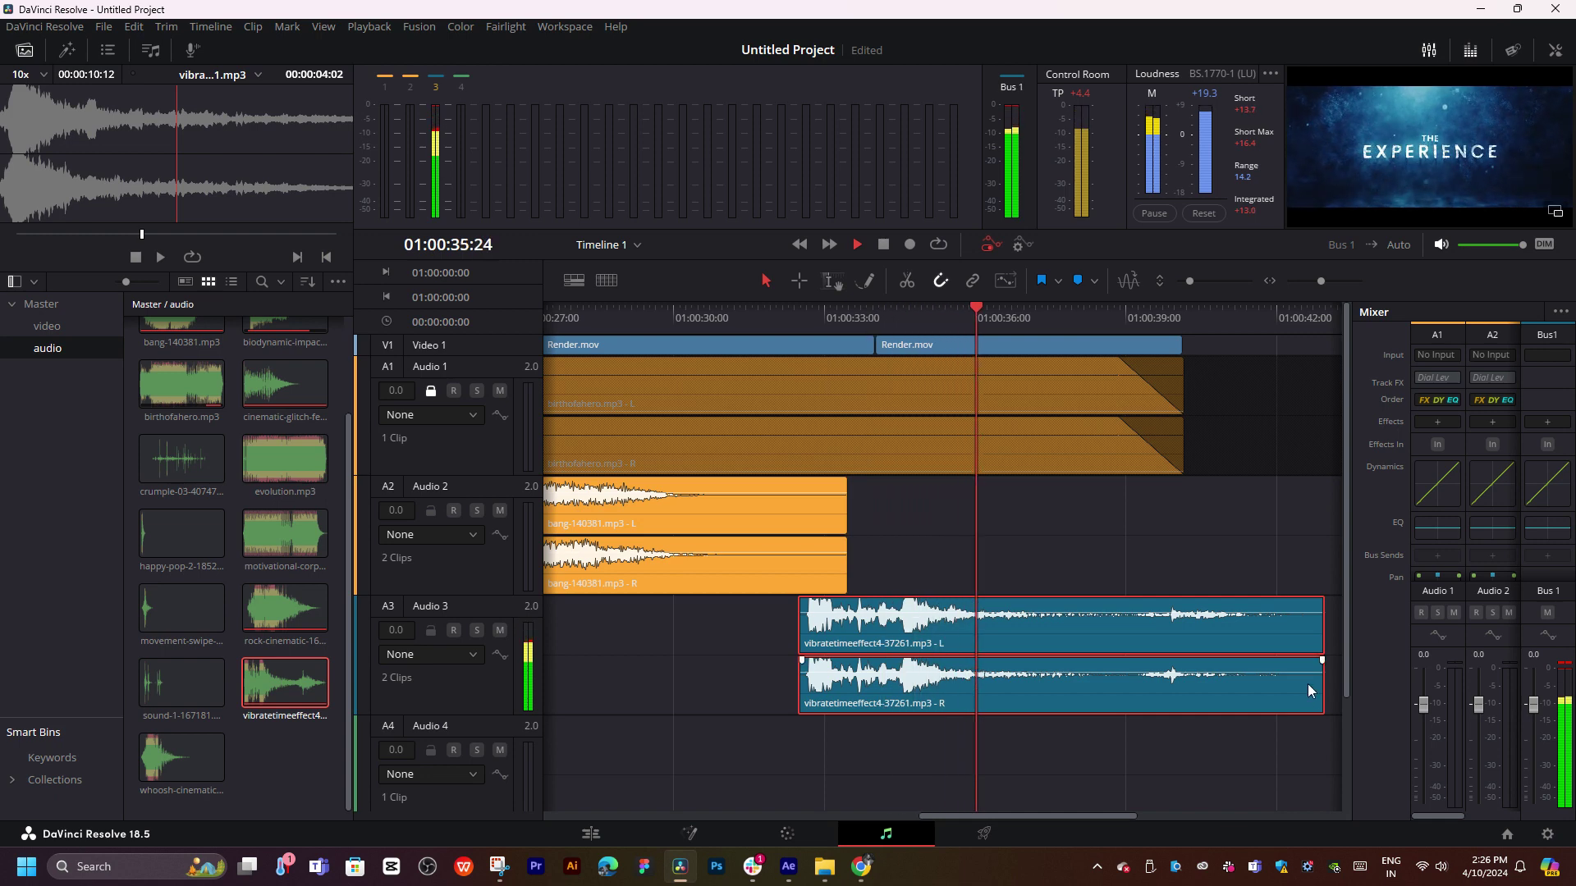
- Split the vibrate clip at 01:00:38:24 and move the tail onto Audio 4
click(1164, 314)
drag(1163, 313, 1124, 327)
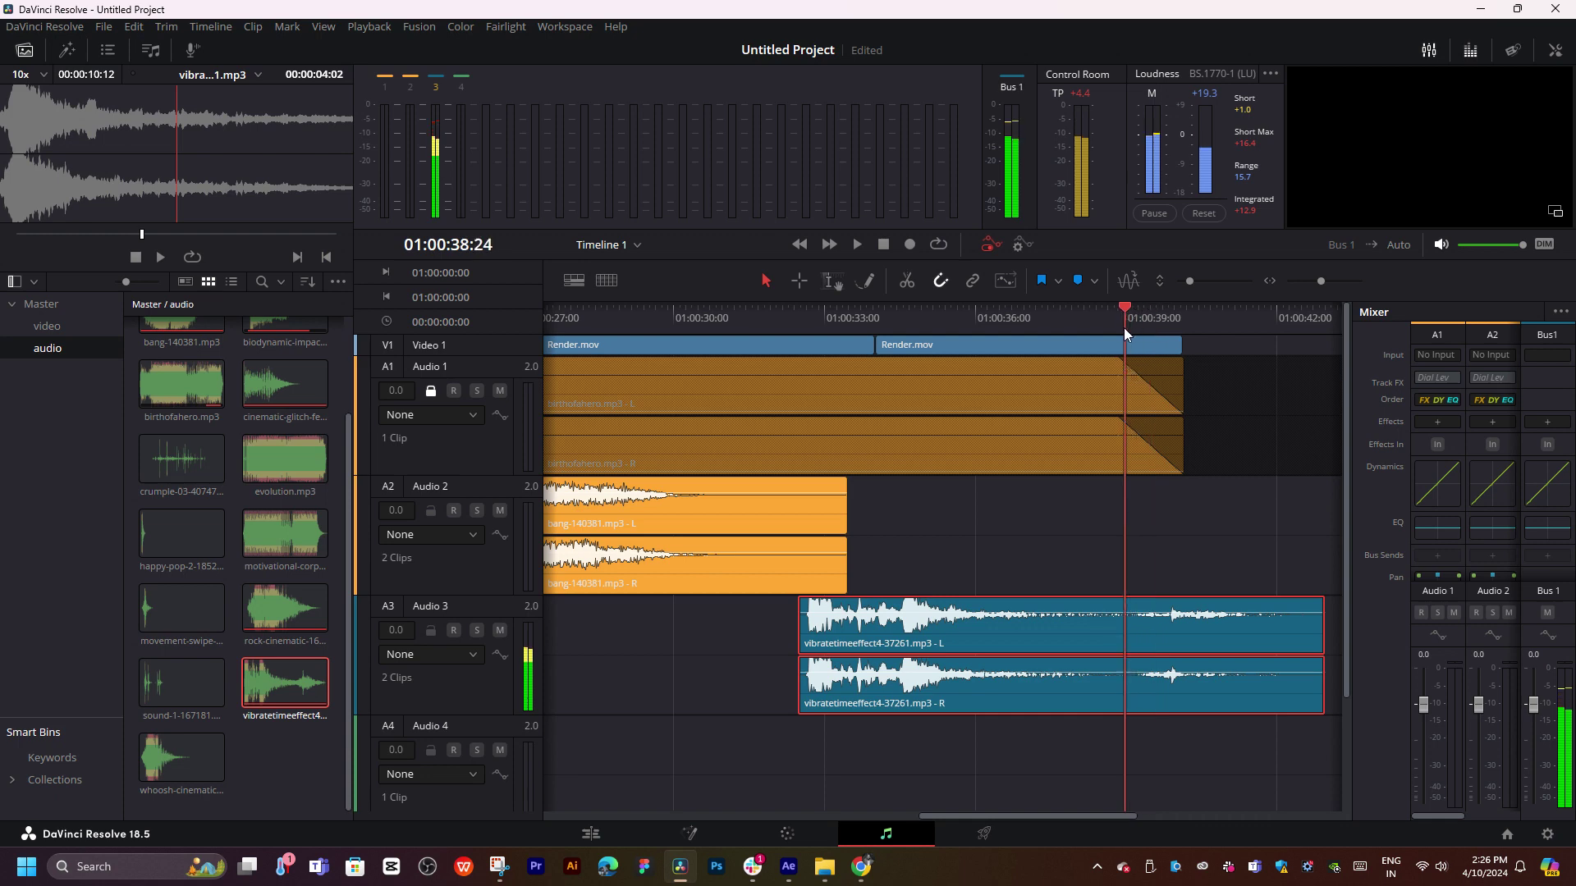
key(ctrl+b)
mouse_move(1185, 721)
mouse_down()
mouse_move(1130, 760)
mouse_move(909, 768)
mouse_up()
- Slide the Audio 3 vibrate clip slightly earlier before the 01:00:33 cut and review it
scroll(988, 632, left, 1)
scroll(988, 632, left, 1)
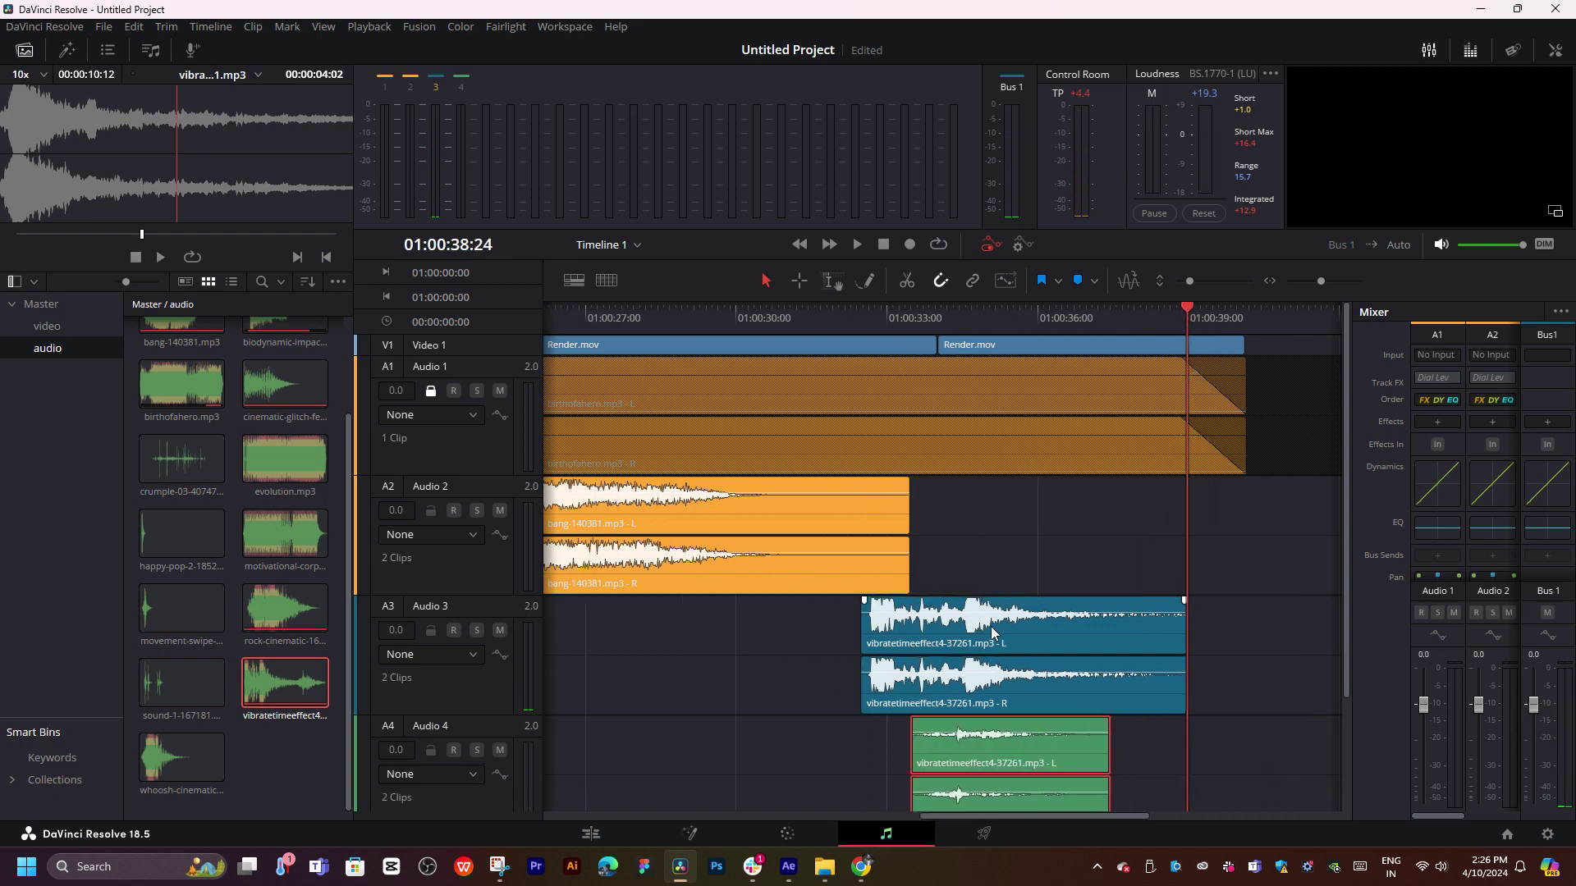
click(988, 632)
click(936, 318)
click(874, 320)
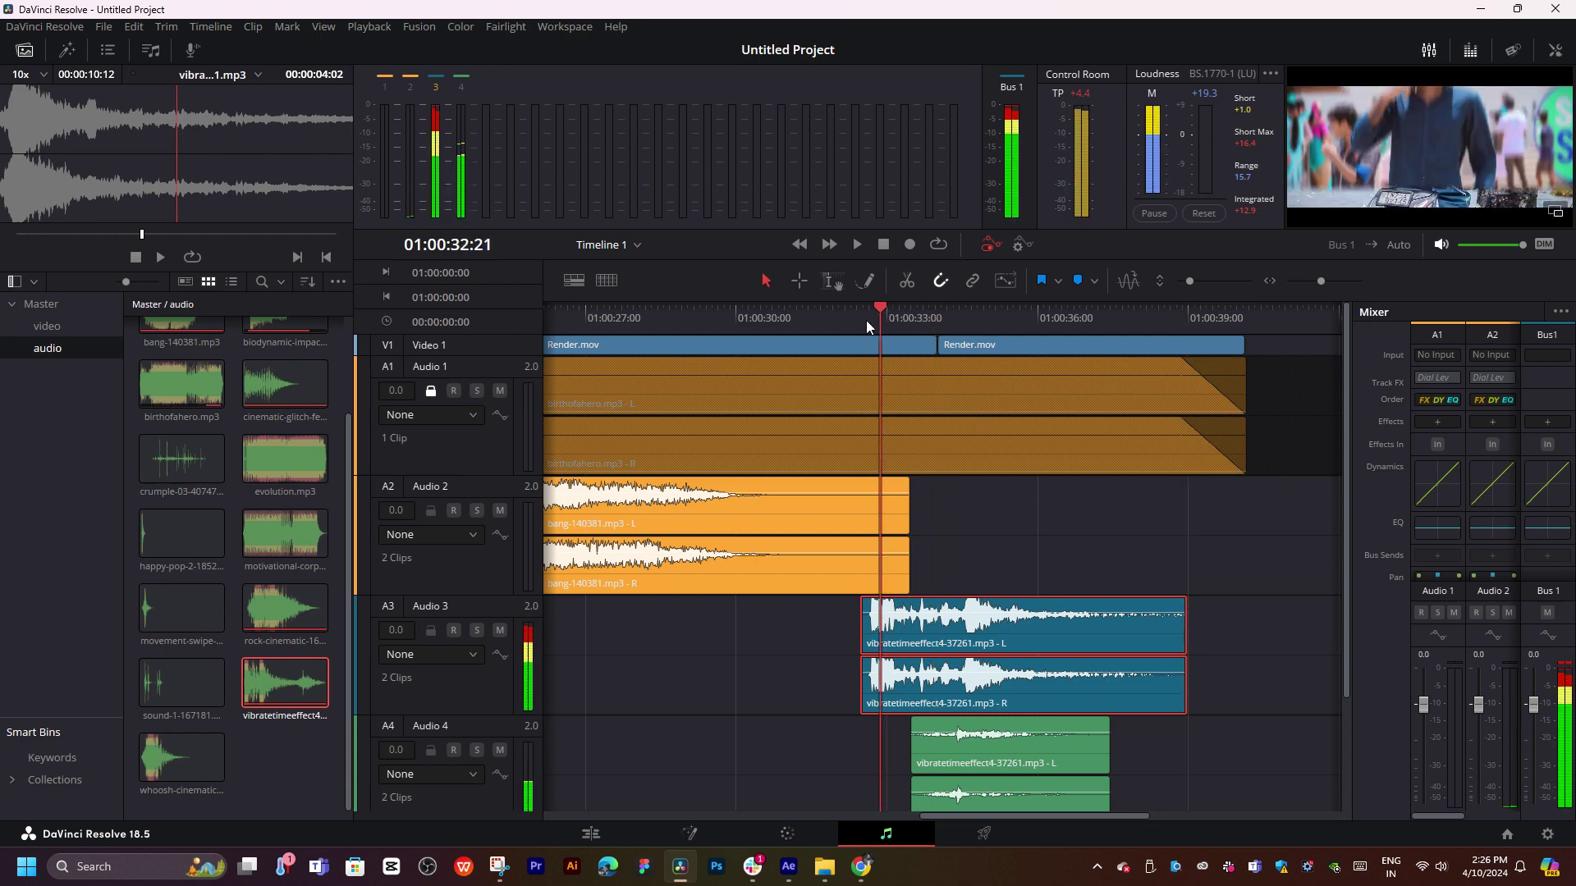
scroll(1075, 510, left, 2)
scroll(1075, 510, left, 1)
mouse_move(1093, 644)
mouse_down()
mouse_move(1033, 644)
mouse_move(1086, 608)
mouse_up()
click(1045, 319)
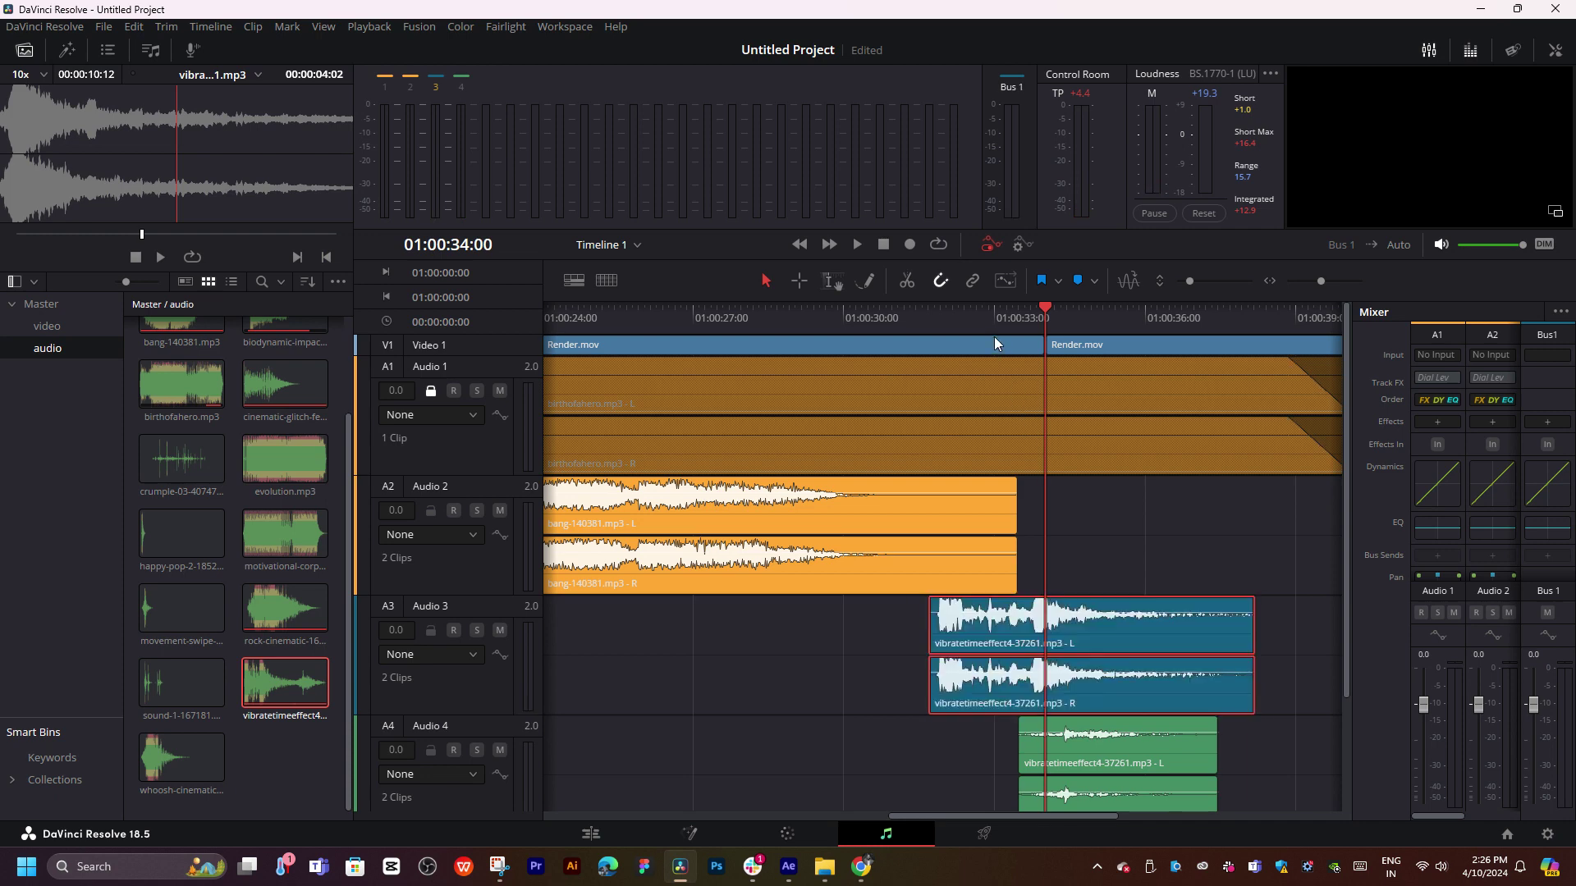
click(993, 337)
key(space)
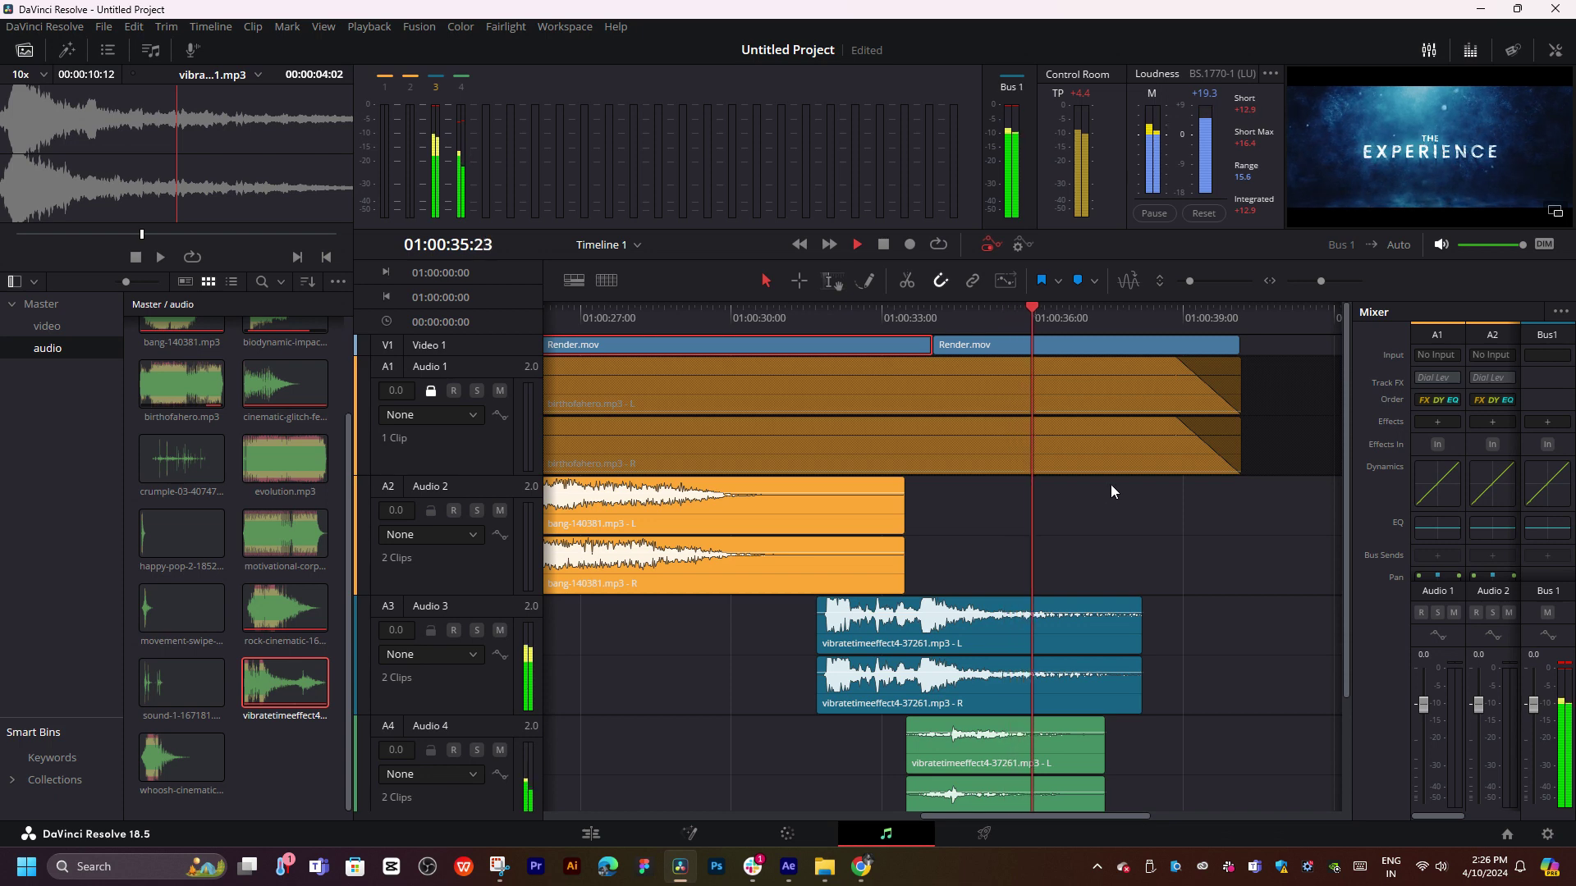
click(874, 328)
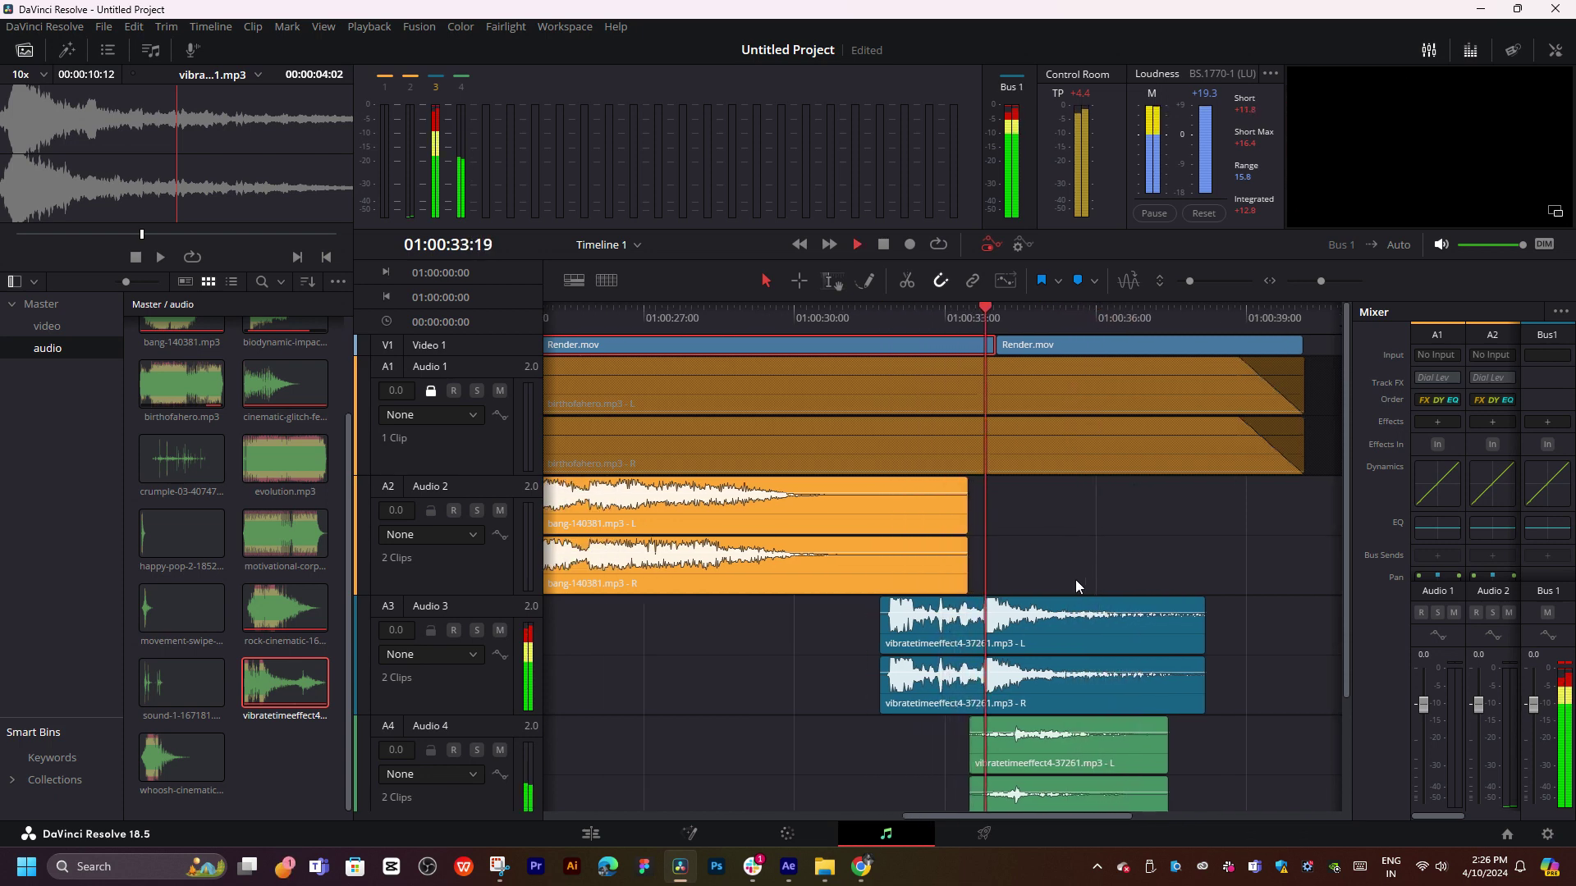
key(space)
- Move the Audio 4 vibrate piece left so it starts together with the Audio 3 clip
click(1013, 755)
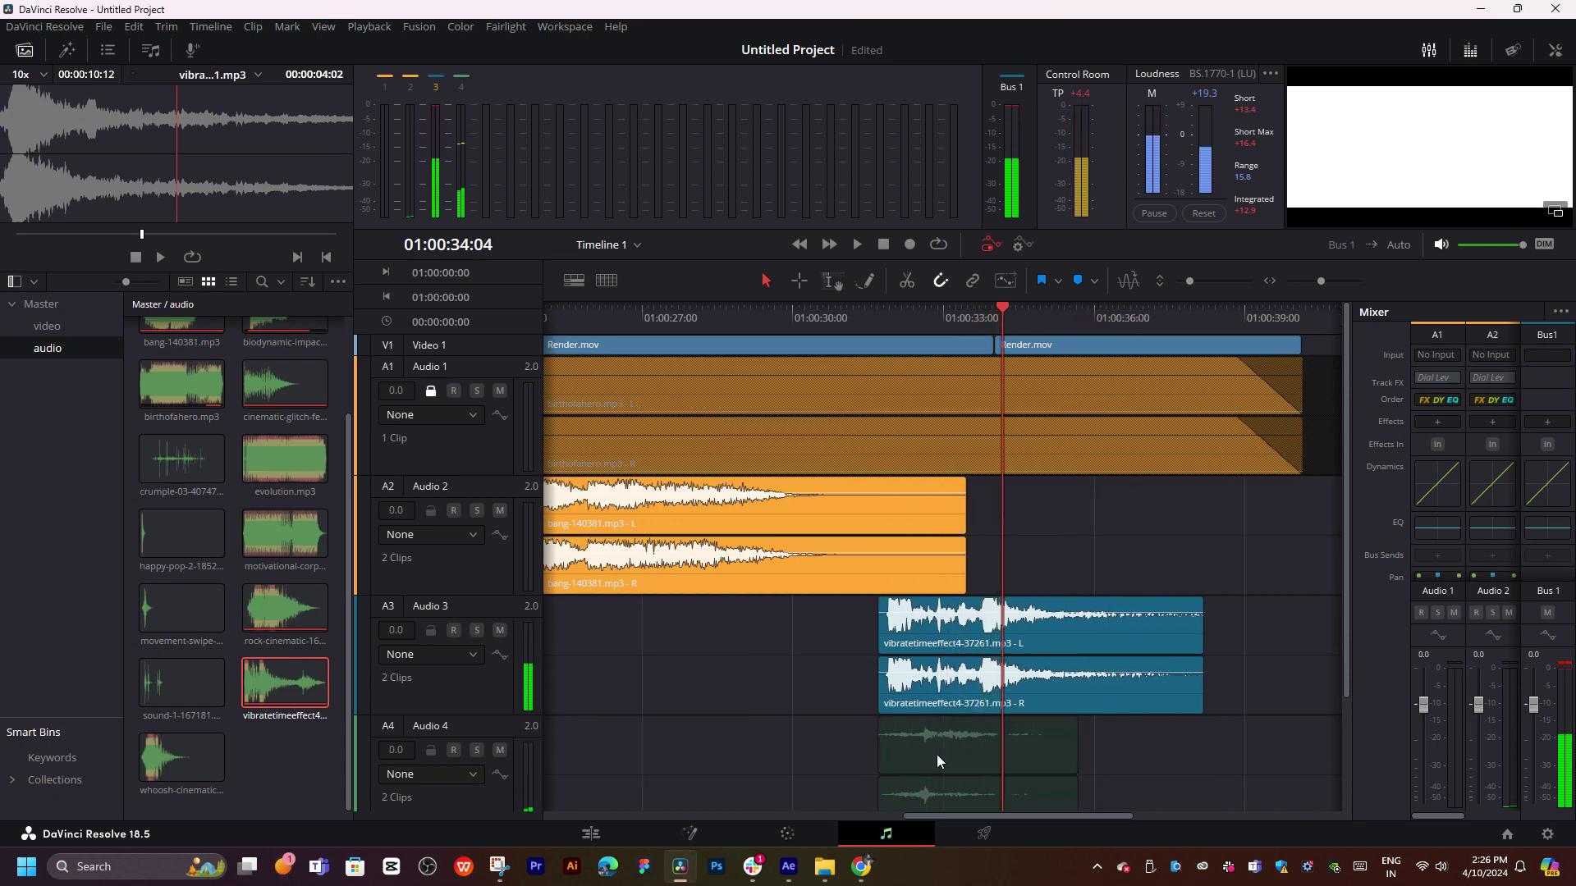
drag(1012, 754, 923, 755)
click(878, 323)
key(space)
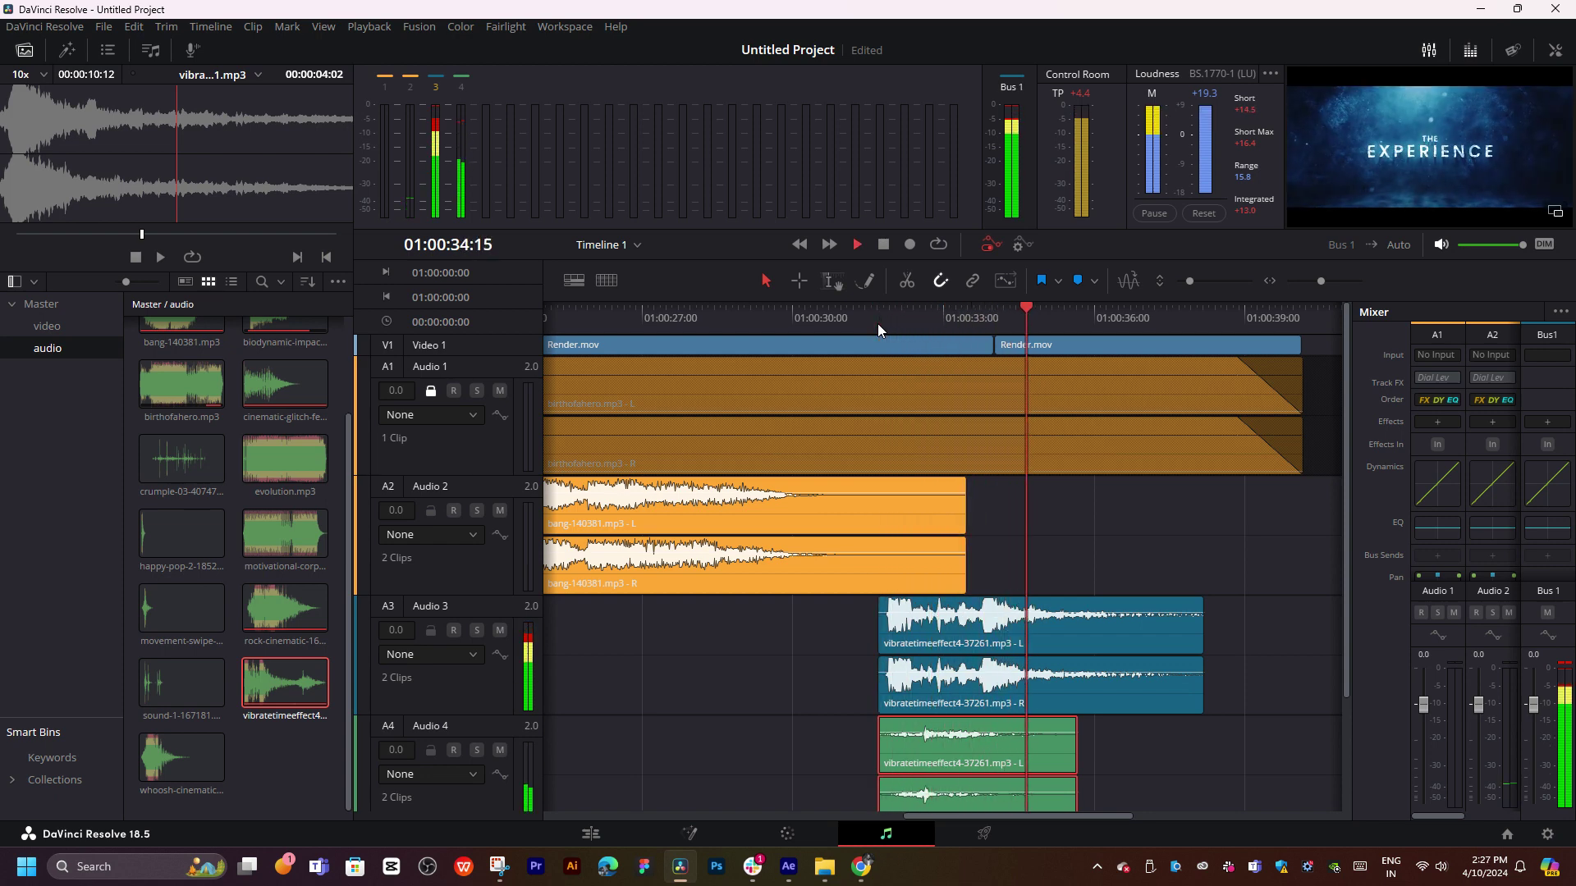
key(space)
- Play the opening effects from about 01:00:06 to review the stacked sounds
scroll(1022, 571, left, 5)
scroll(1015, 537, left, 5)
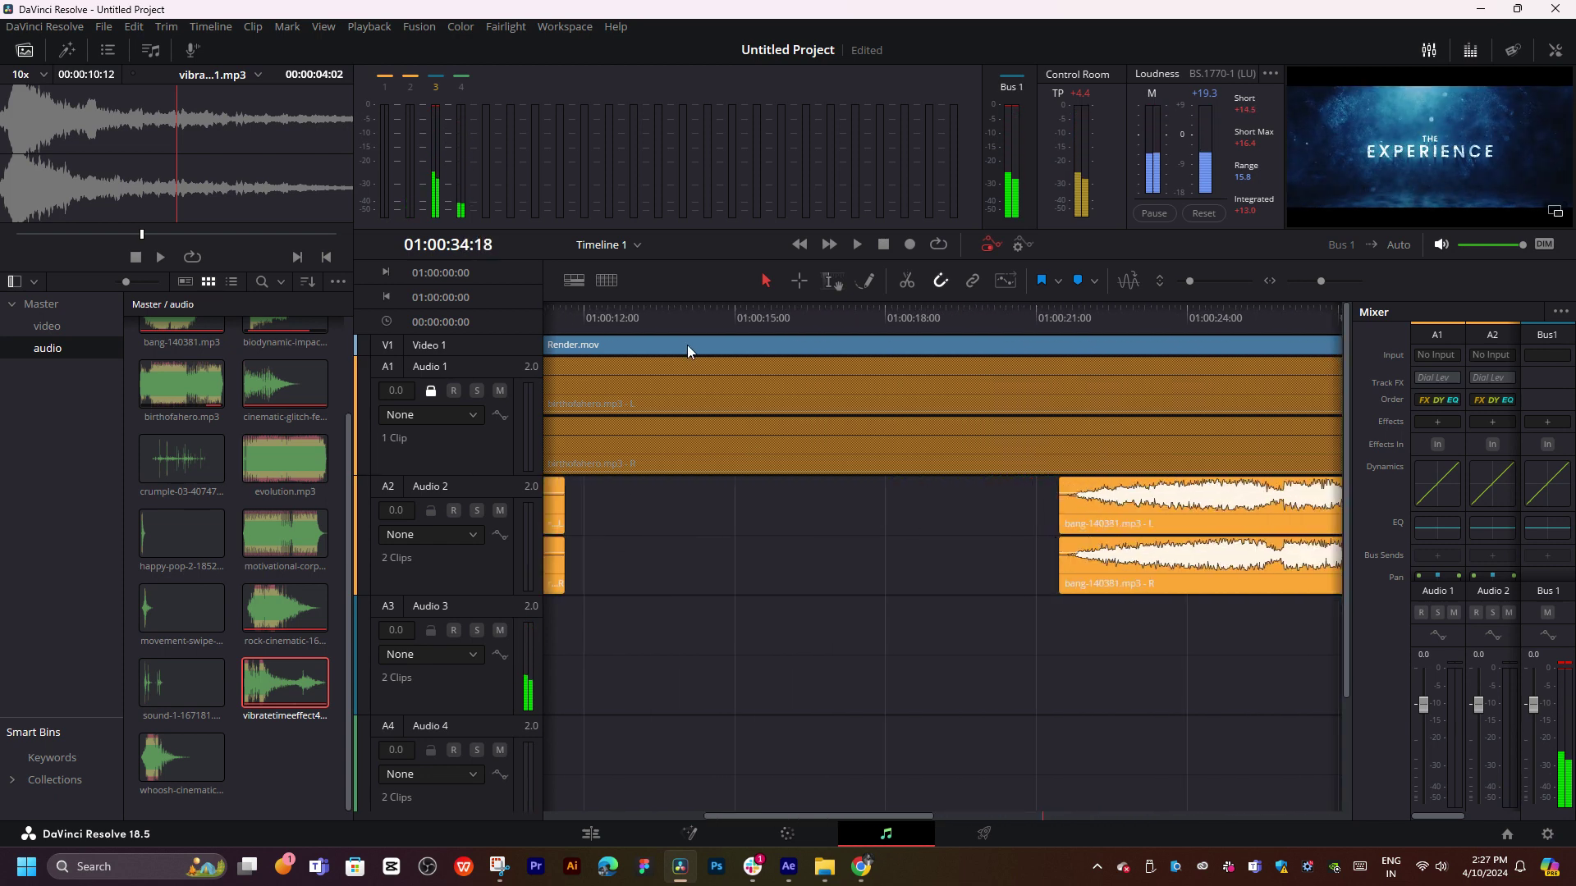
scroll(672, 318, left, 5)
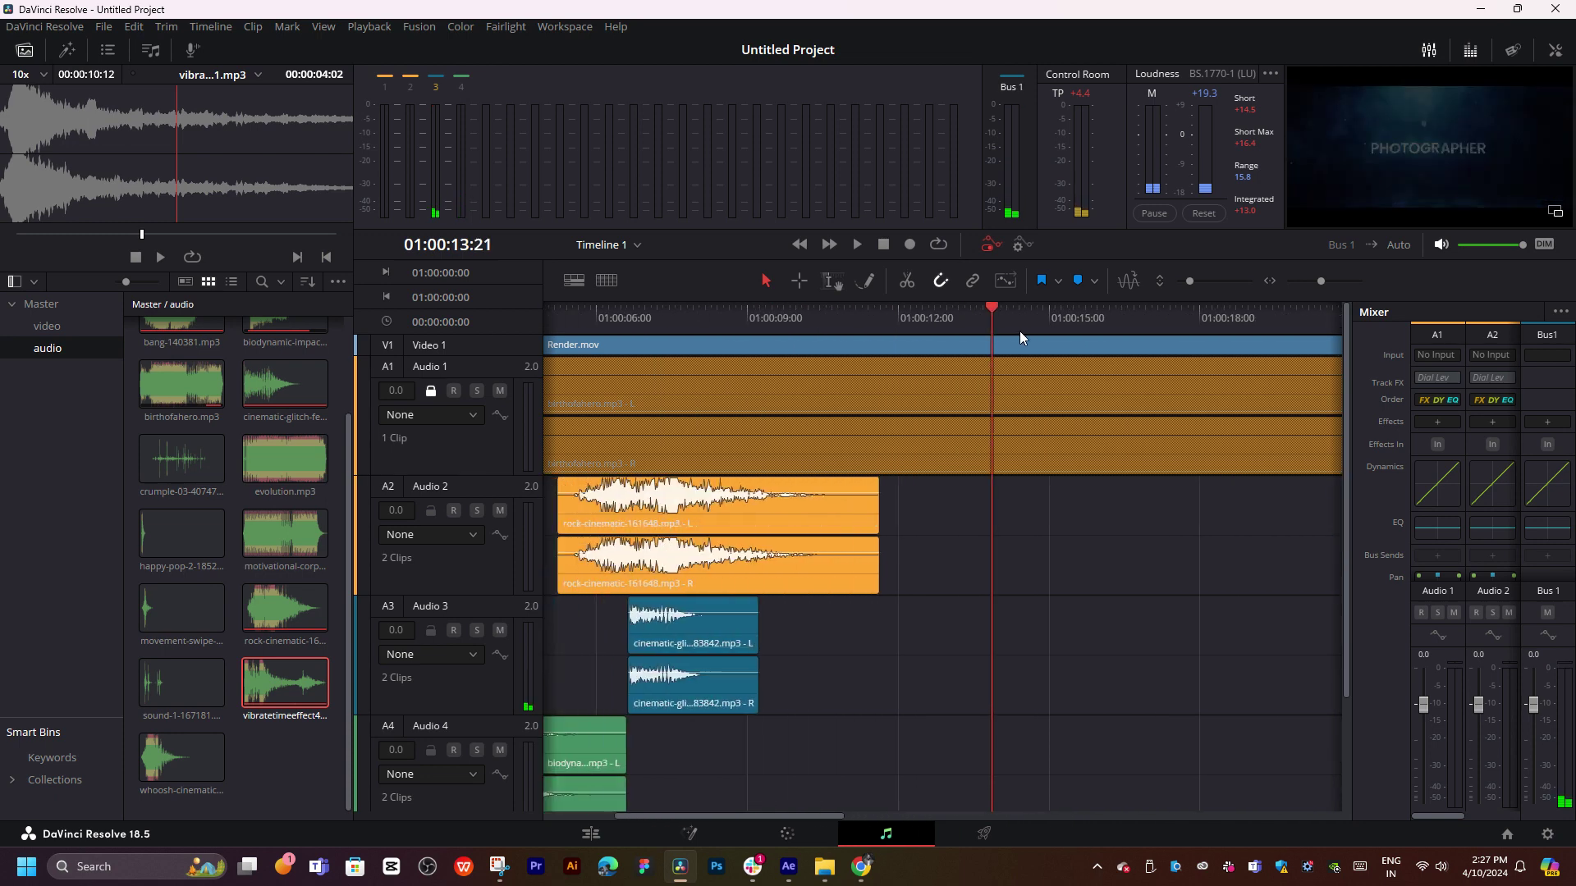
click(647, 328)
key(space)
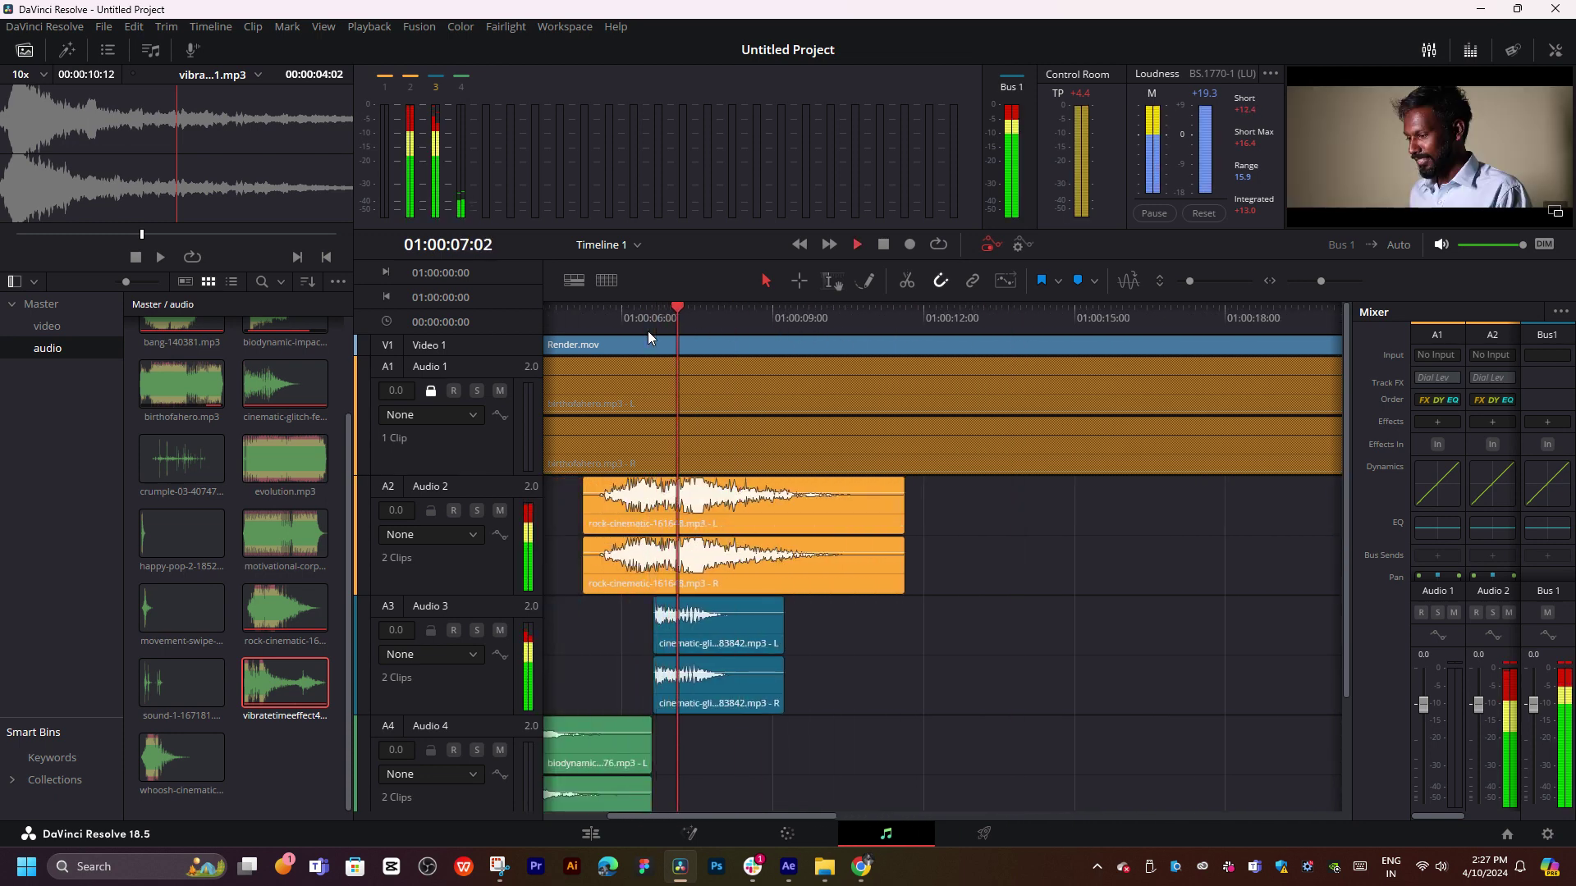
key(space)
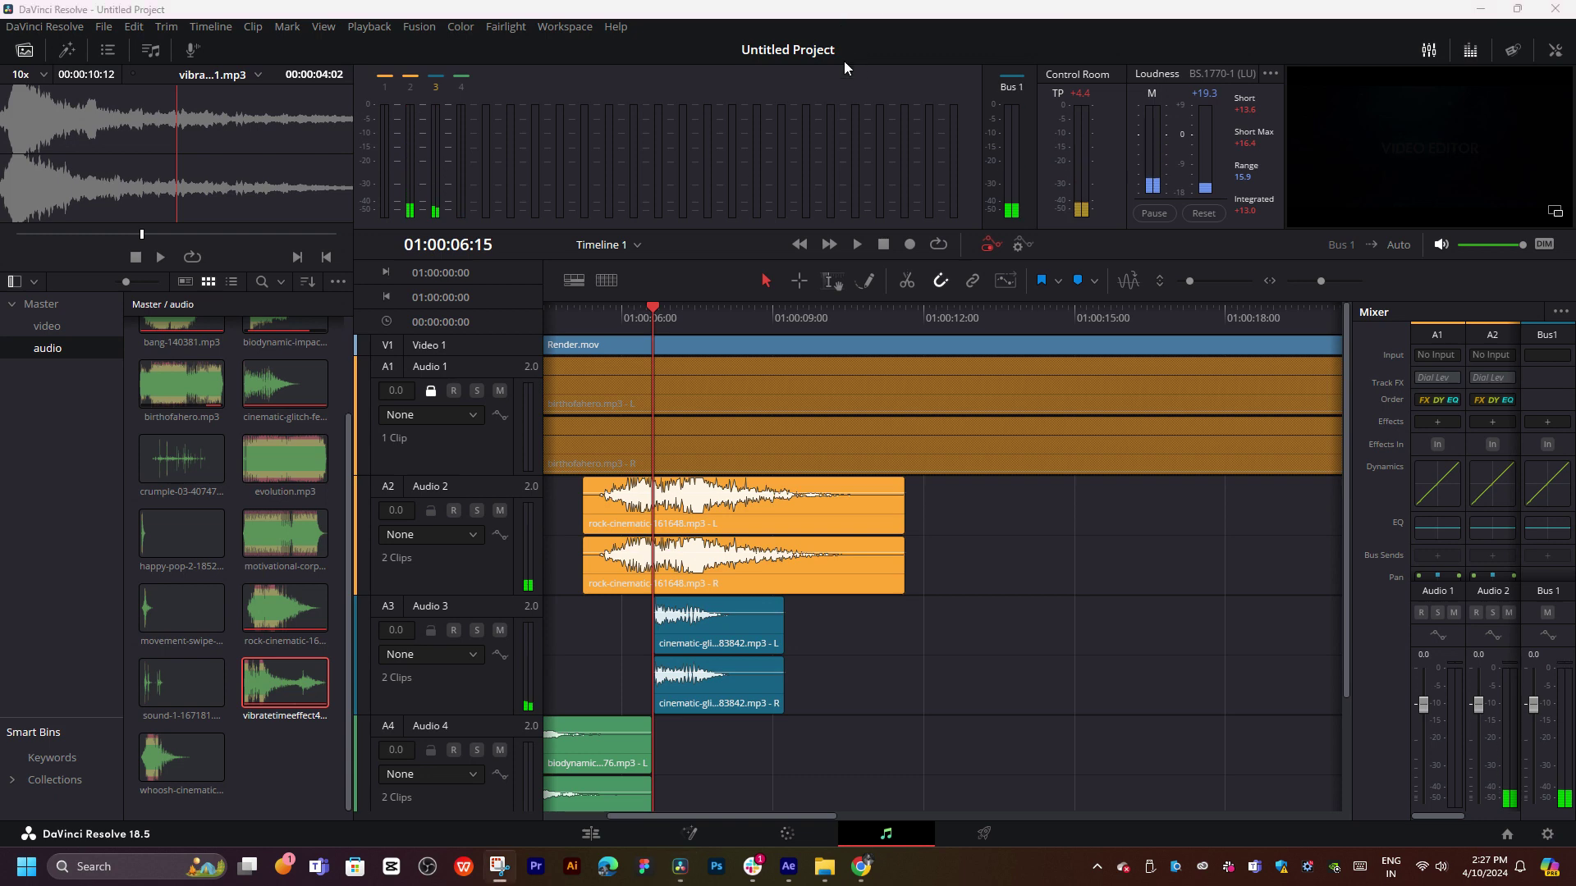
click(628, 328)
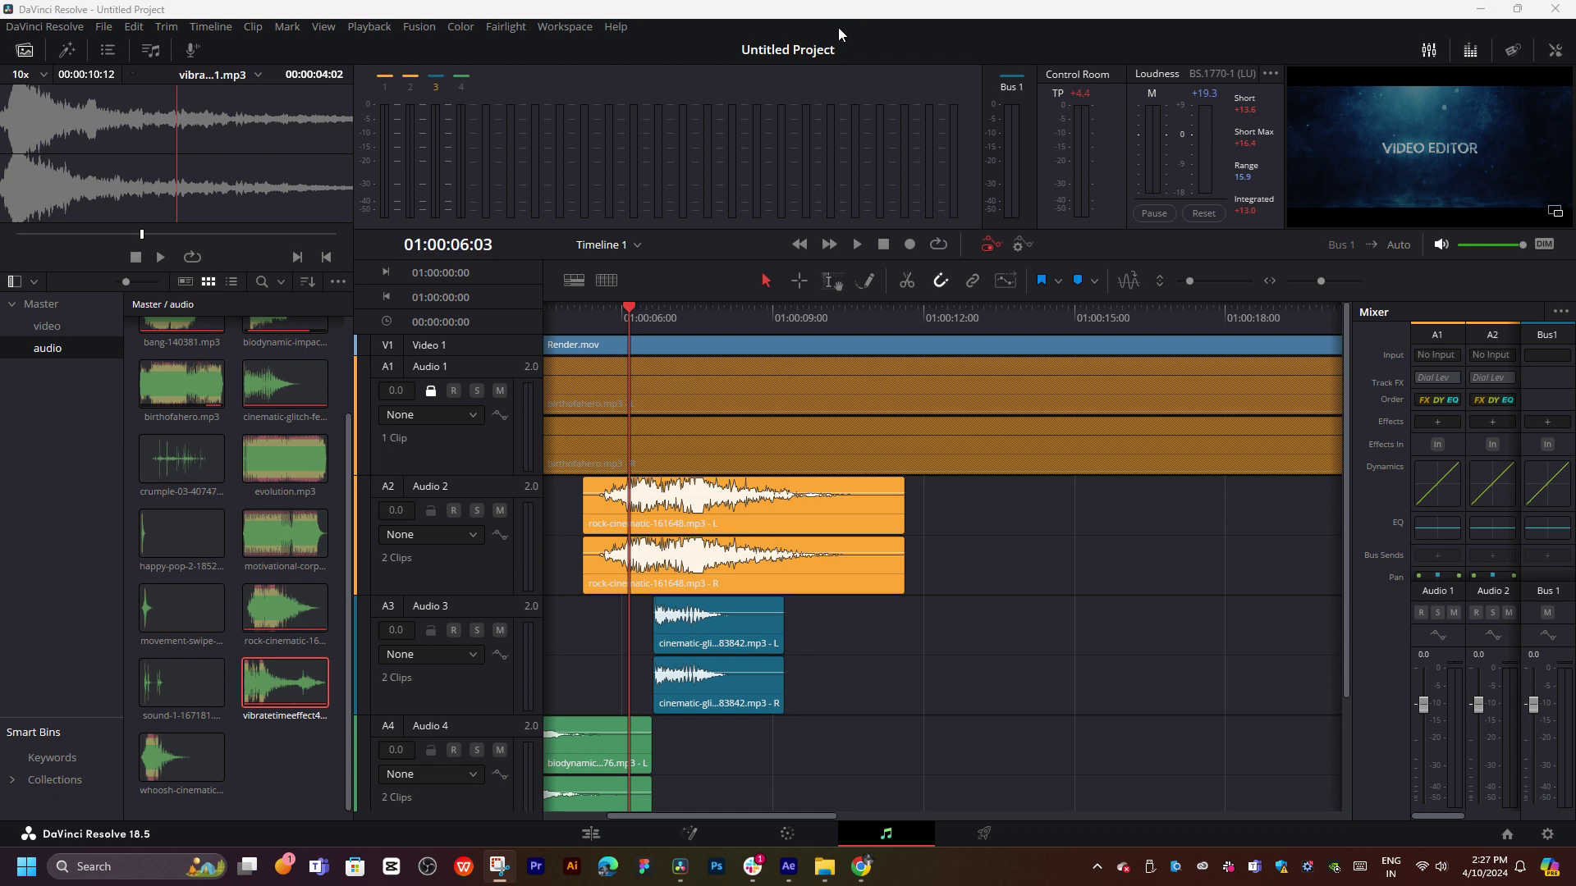
key(space)
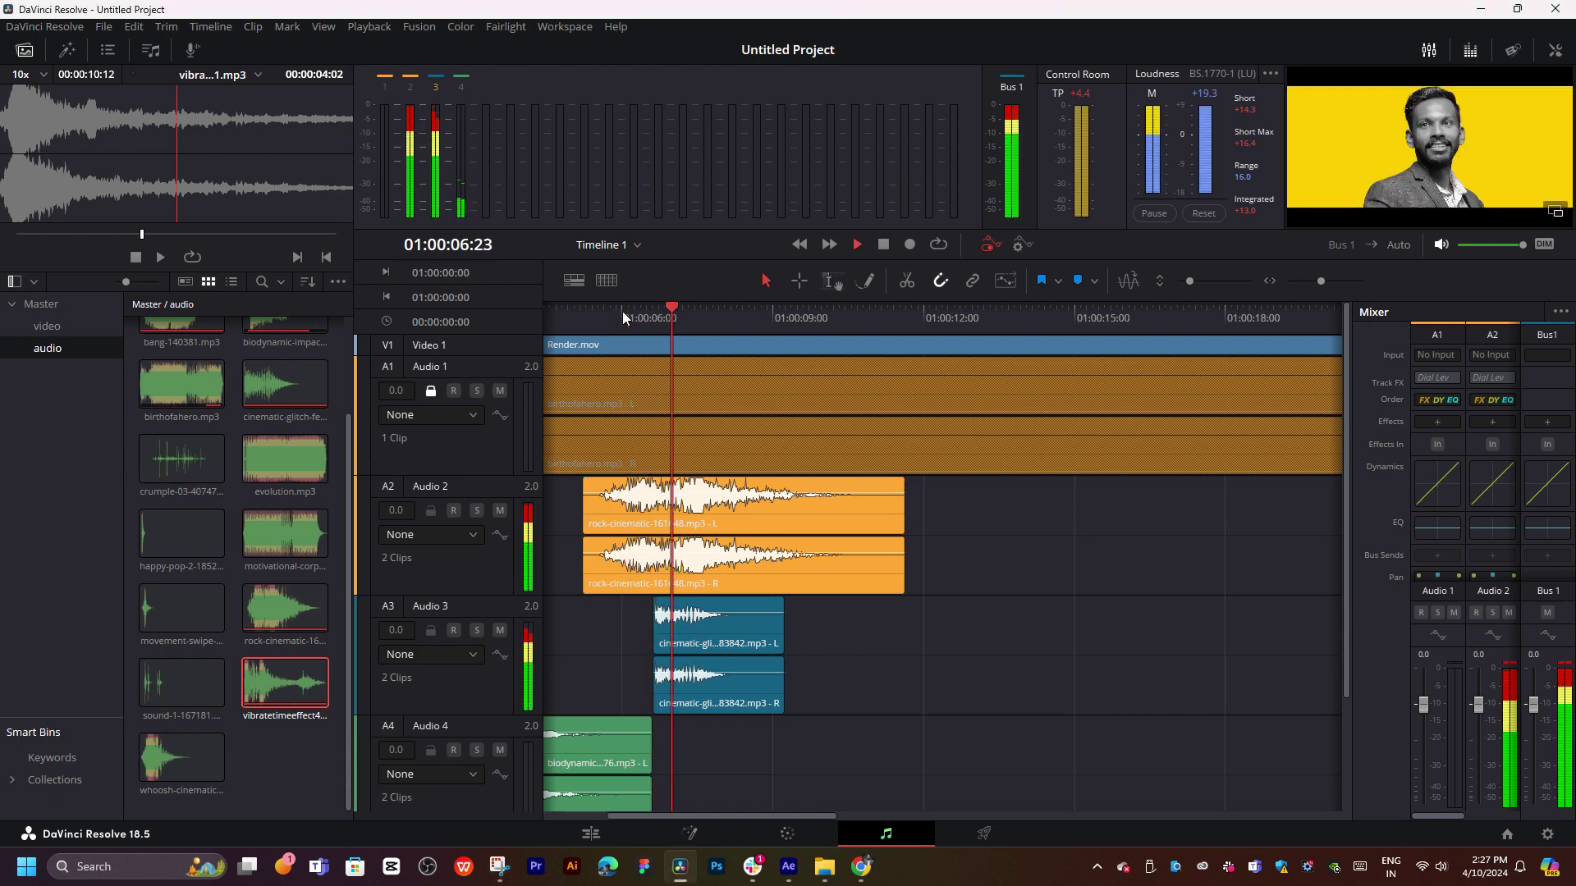
key(space)
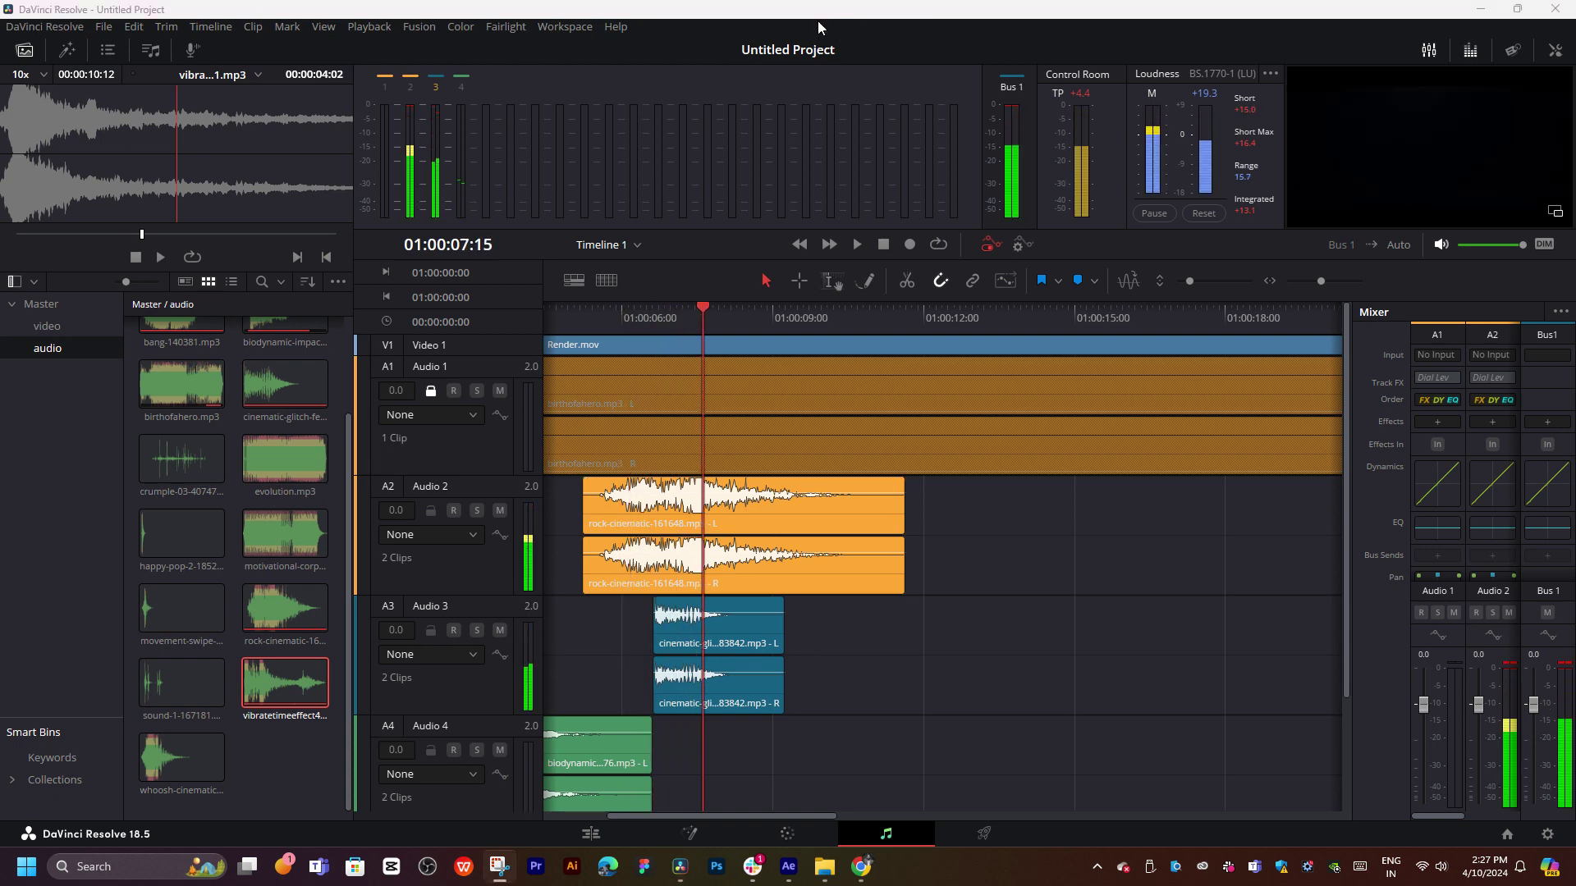
- Choose Windows Sonic for Headphones as spatial sound under Sound output, then dismiss Quick Settings
click(1431, 867)
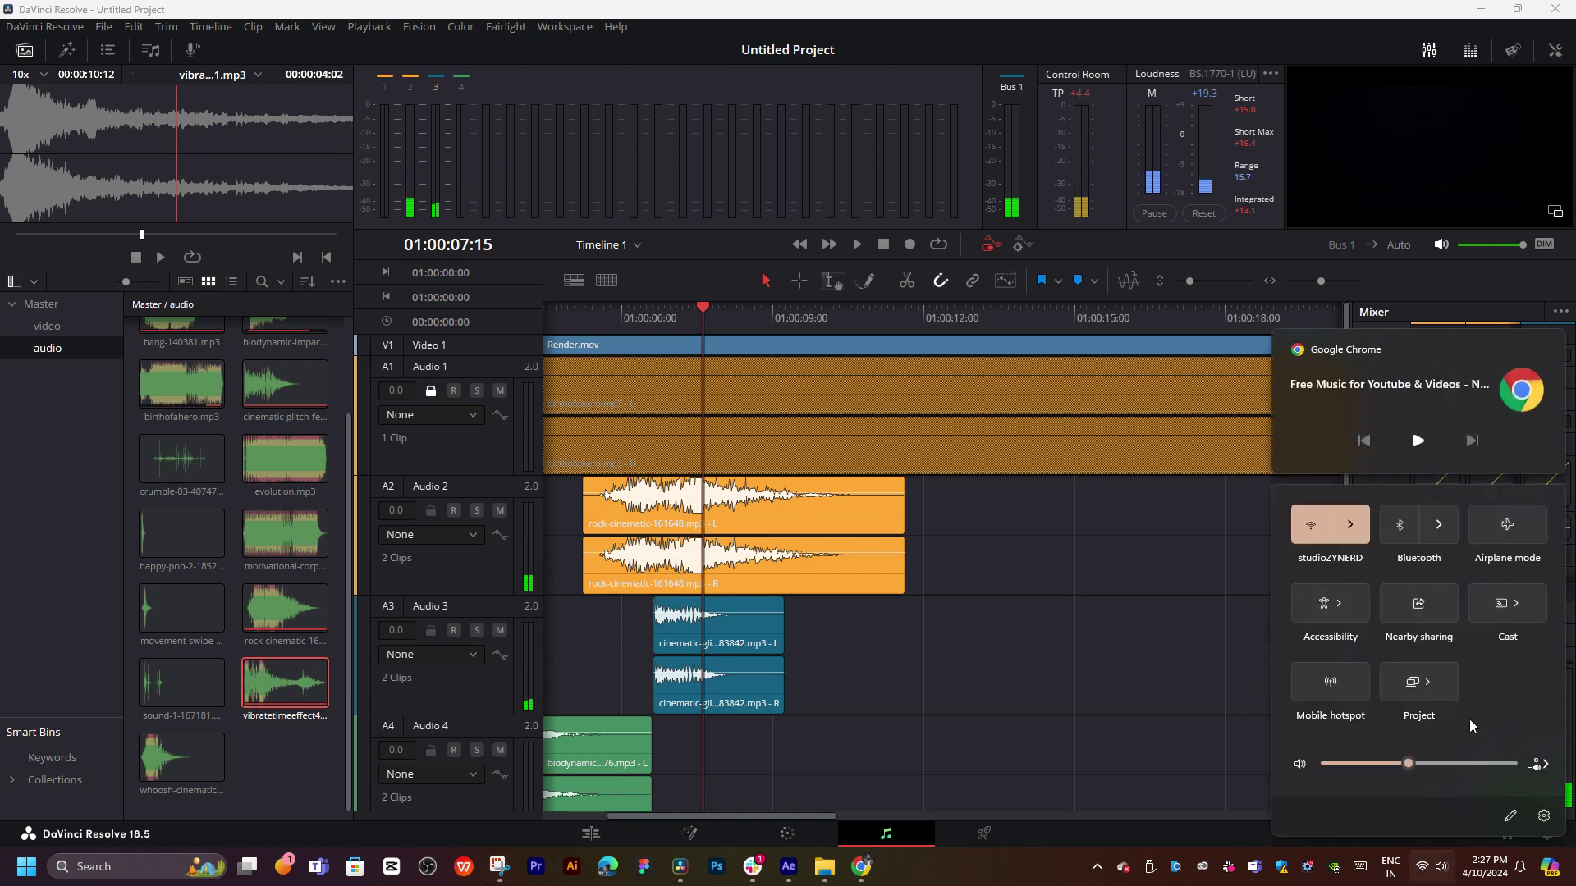
click(1537, 750)
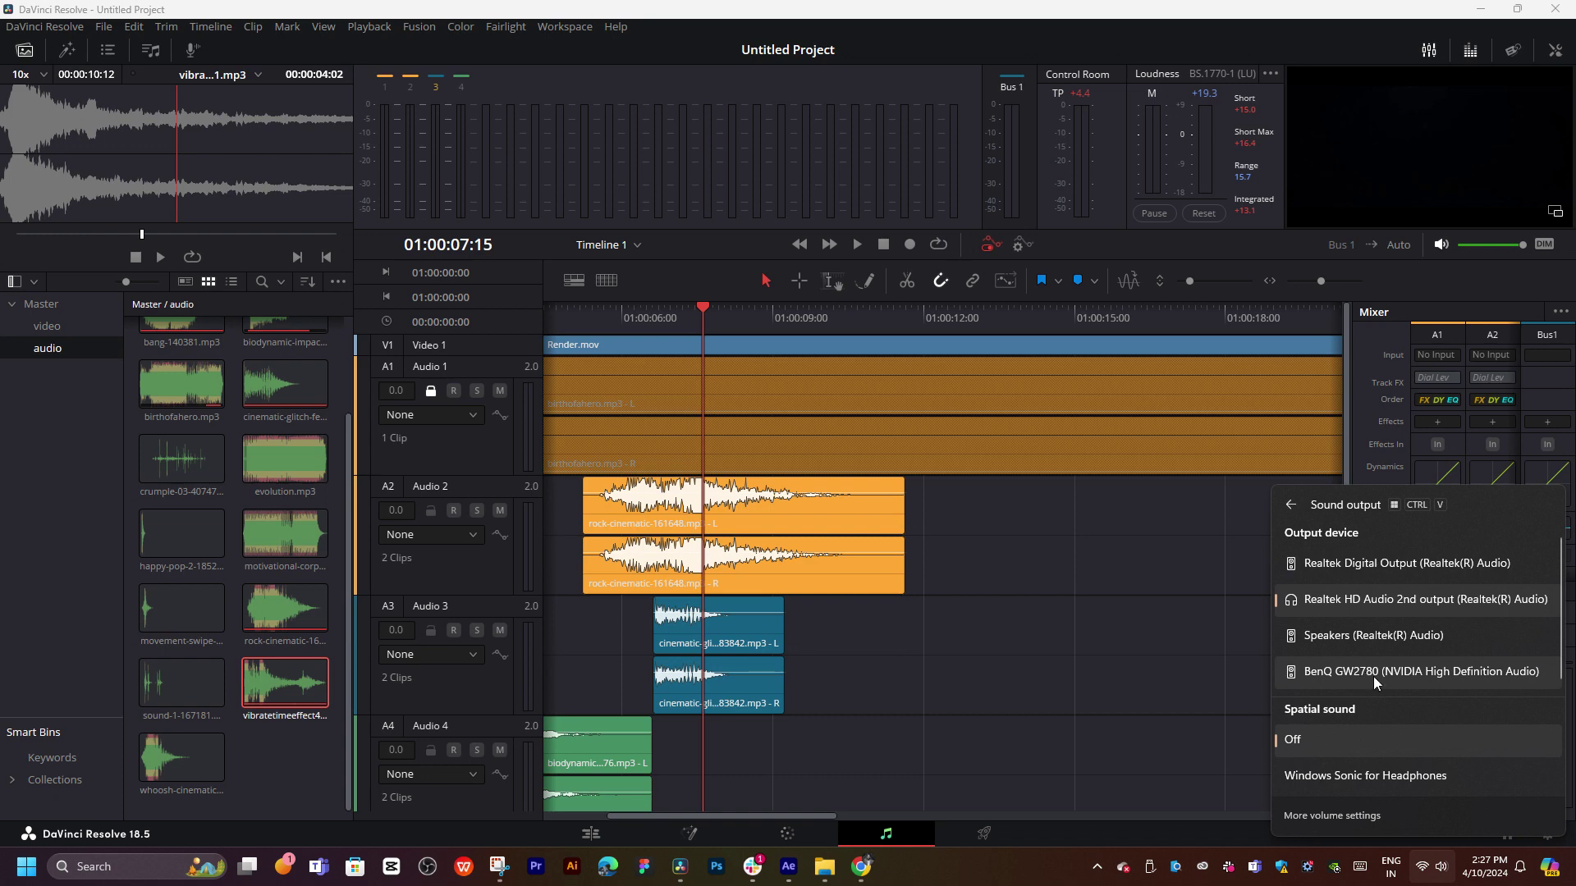
click(1378, 776)
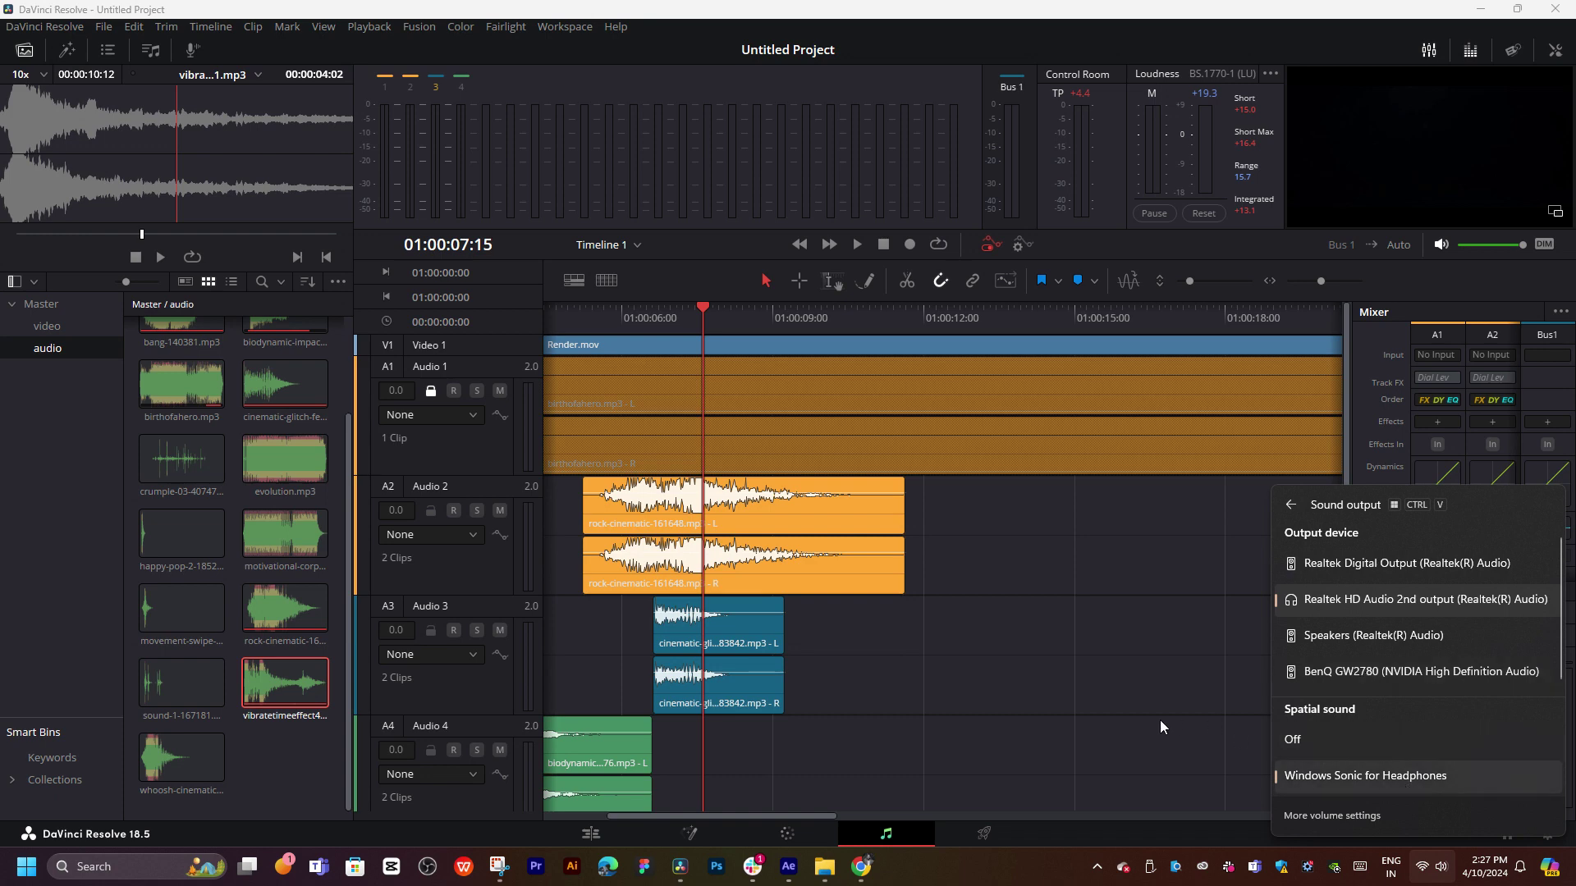
click(1135, 717)
- Replay the timeline from near 01:00:00 and load cinematic-glitch-fear into the audio preview
key(space)
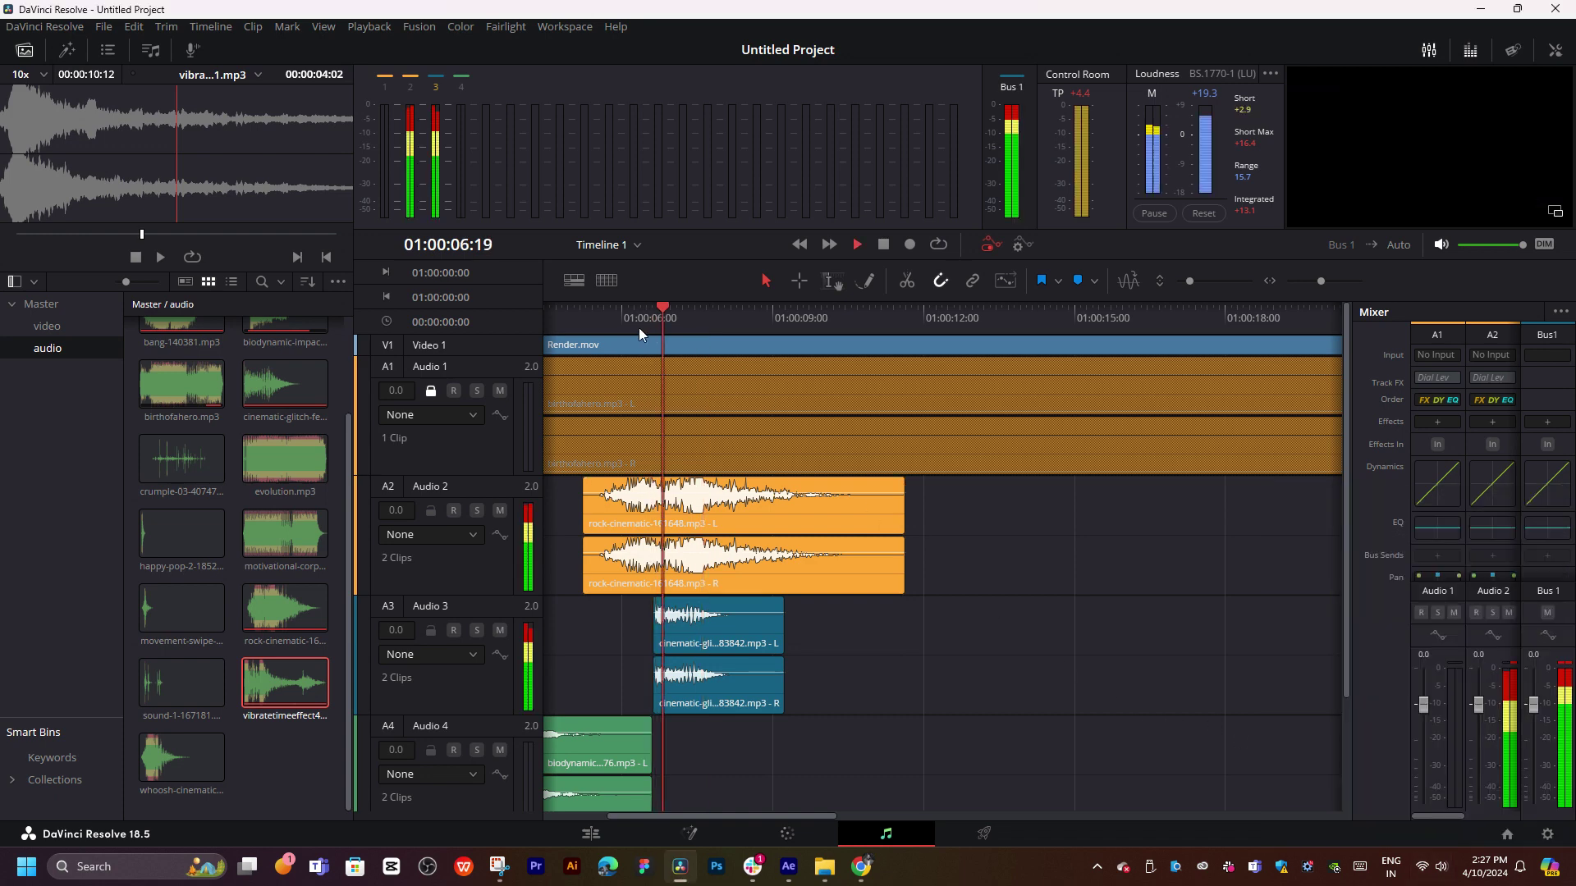
key(space)
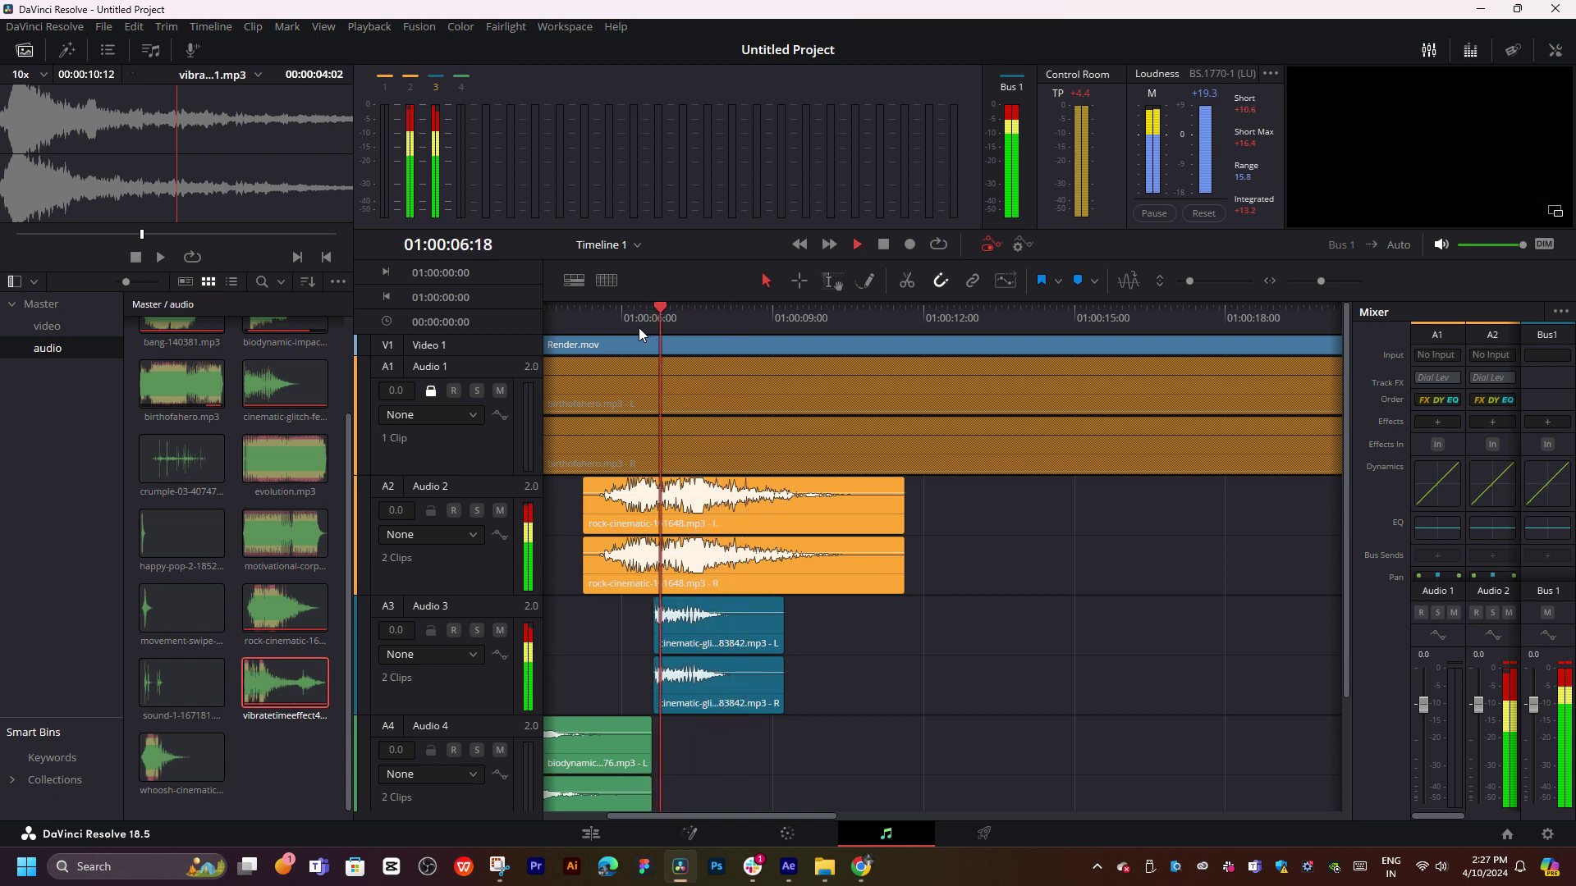
key(space)
key(space)
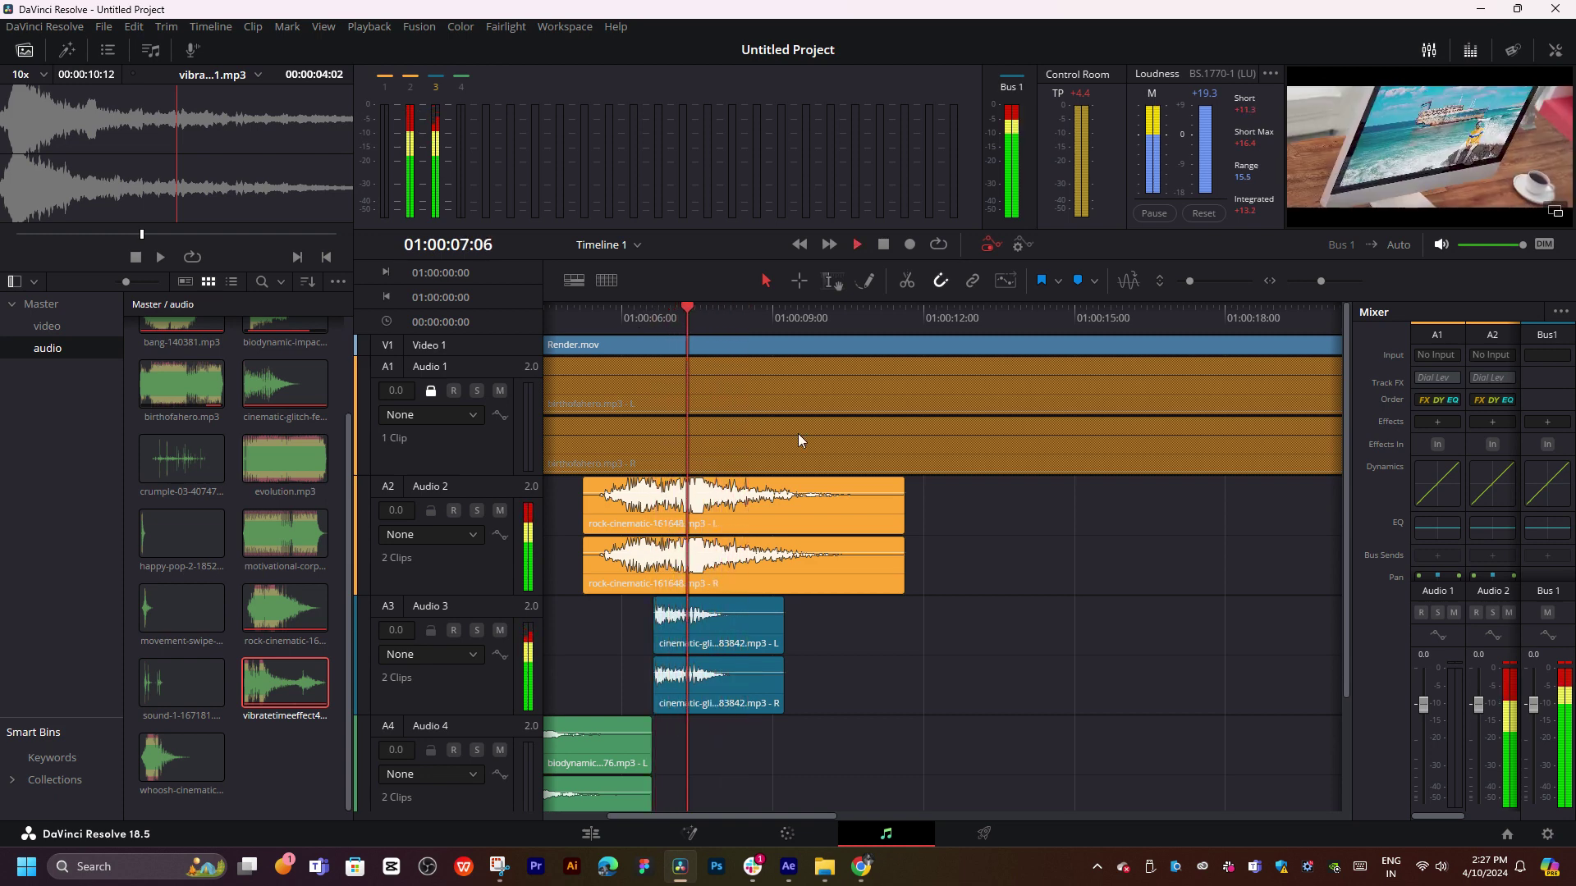
scroll(1066, 461, left, 3)
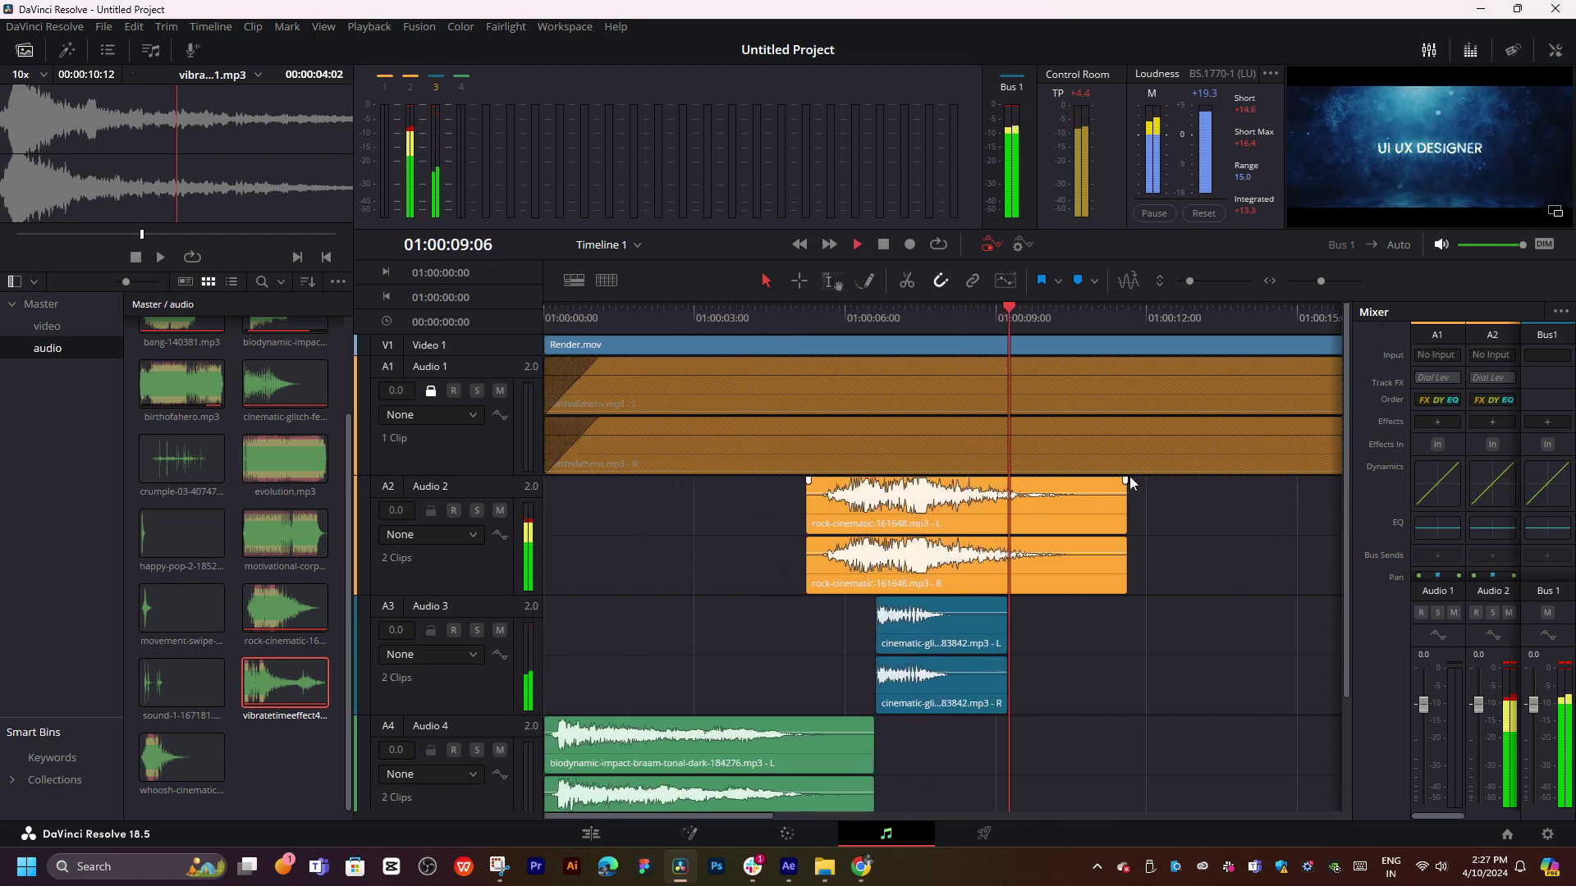
click(599, 321)
click(560, 322)
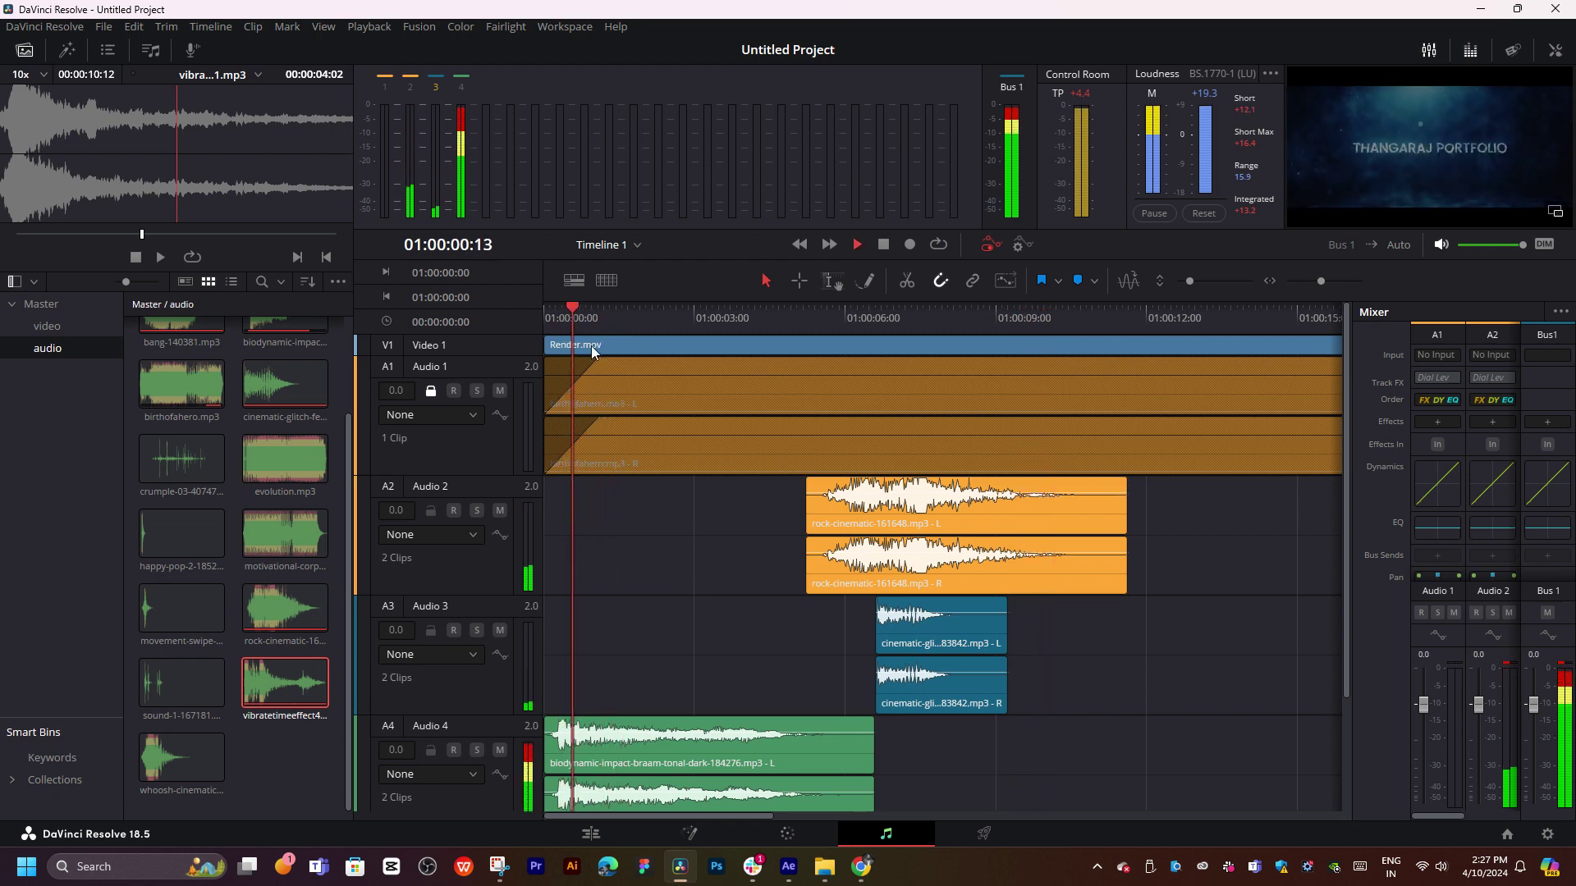
click(240, 382)
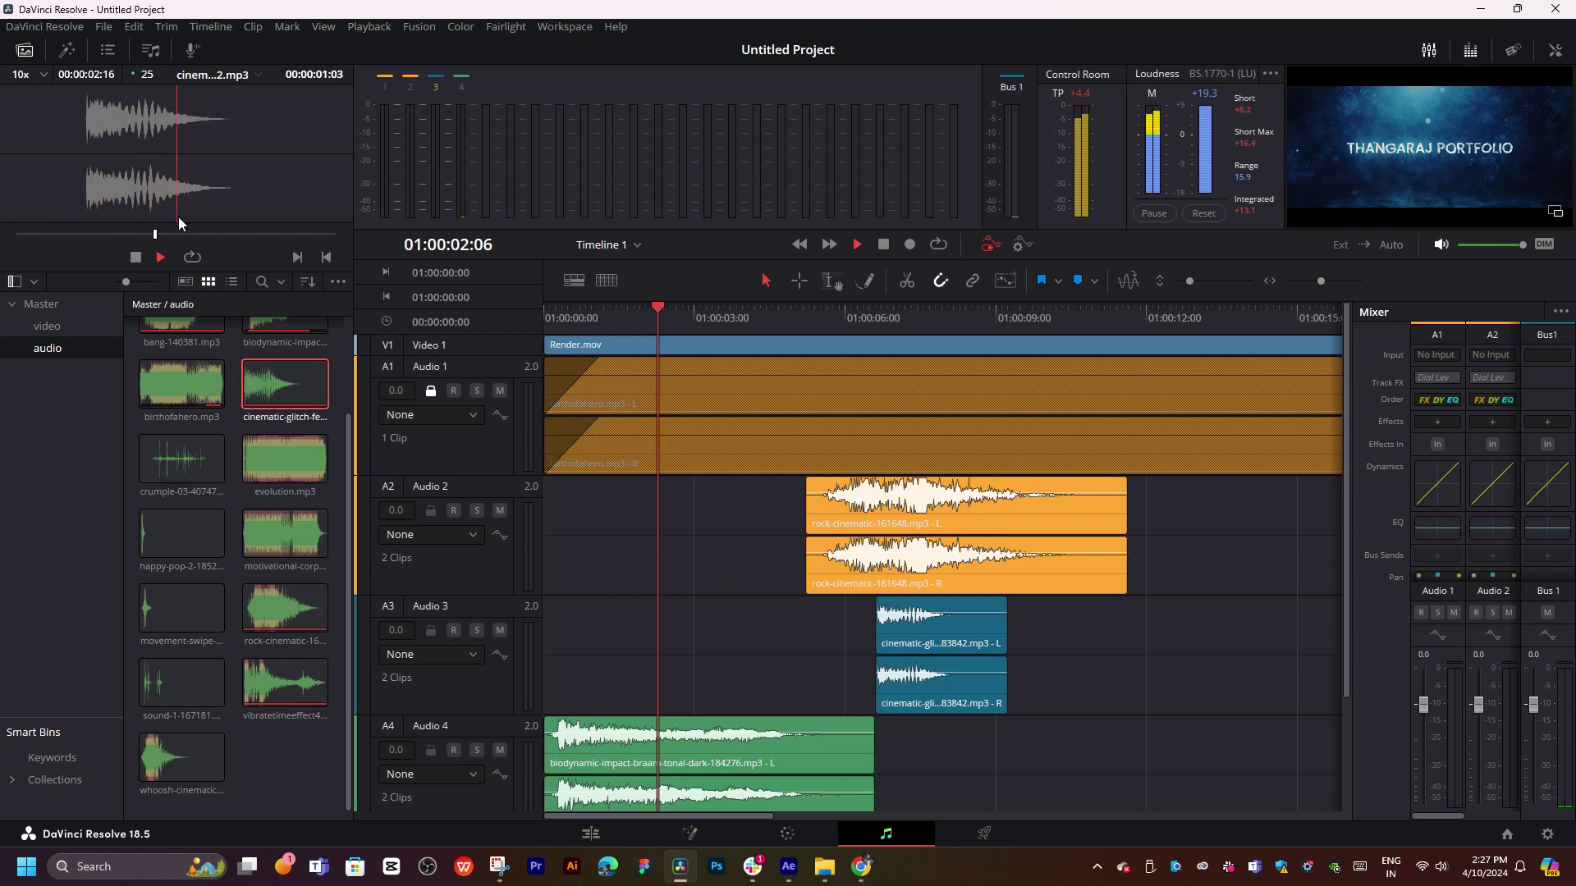
- Audition the whoosh sound effect in the source viewer
key(space)
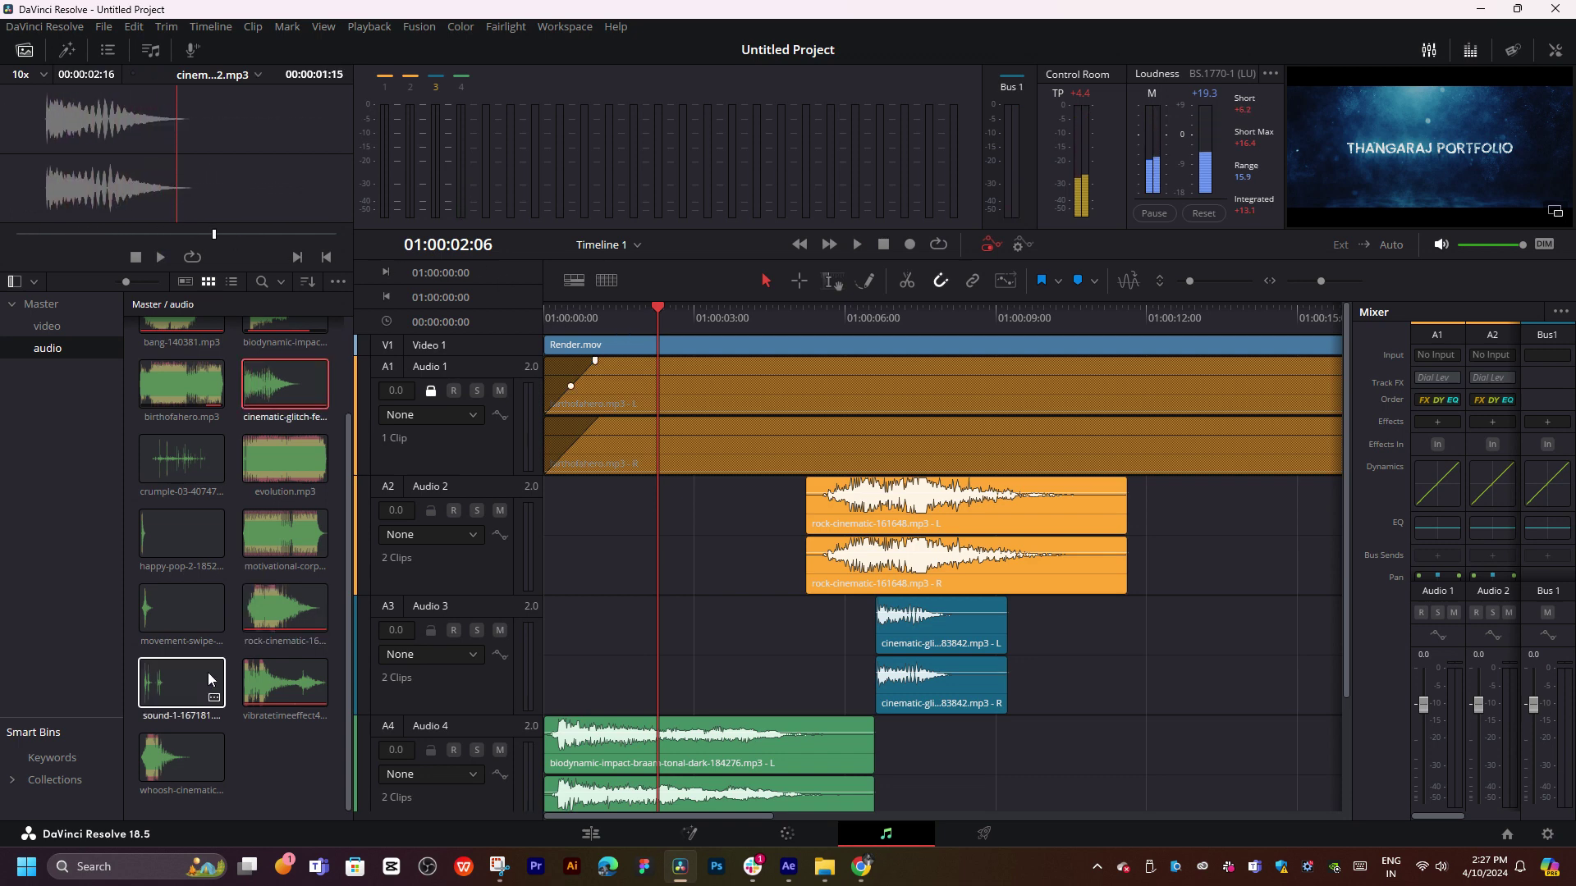
click(169, 686)
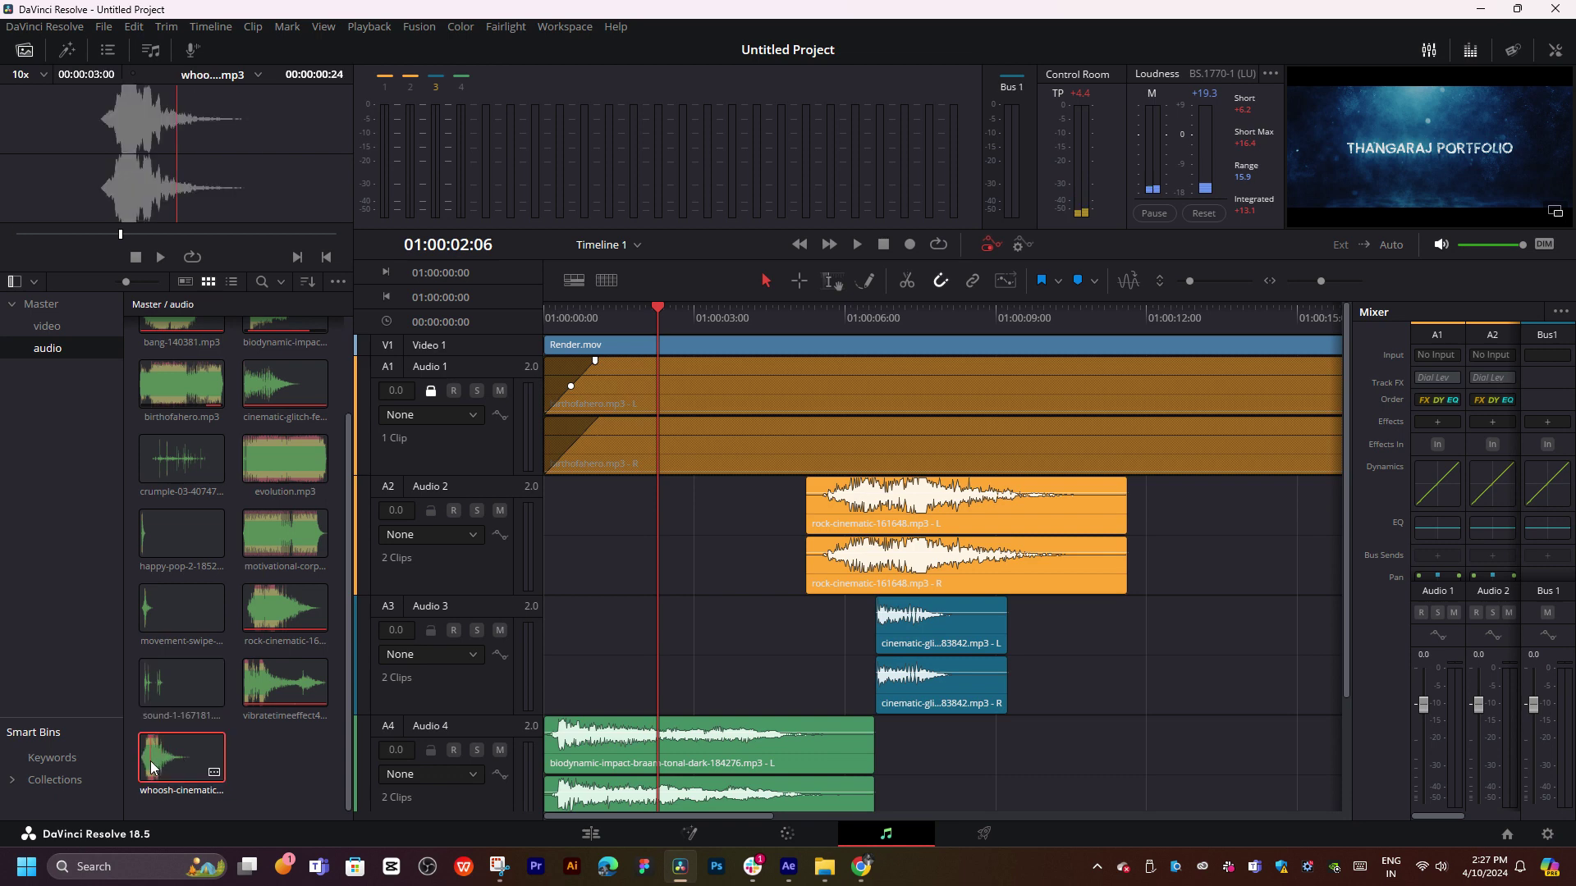
key(space)
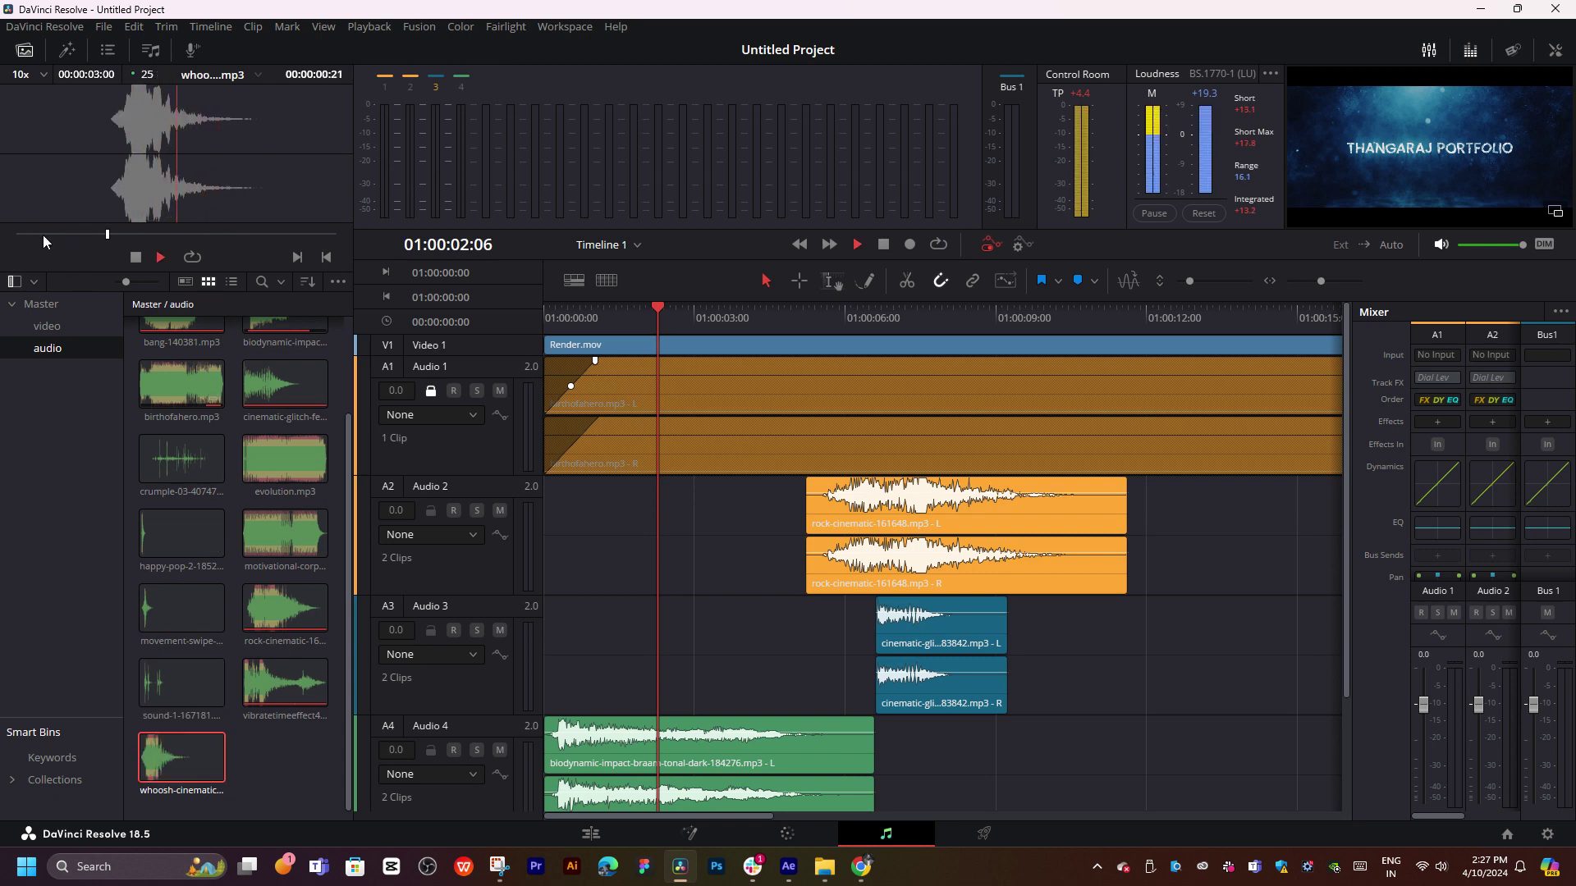
key(space)
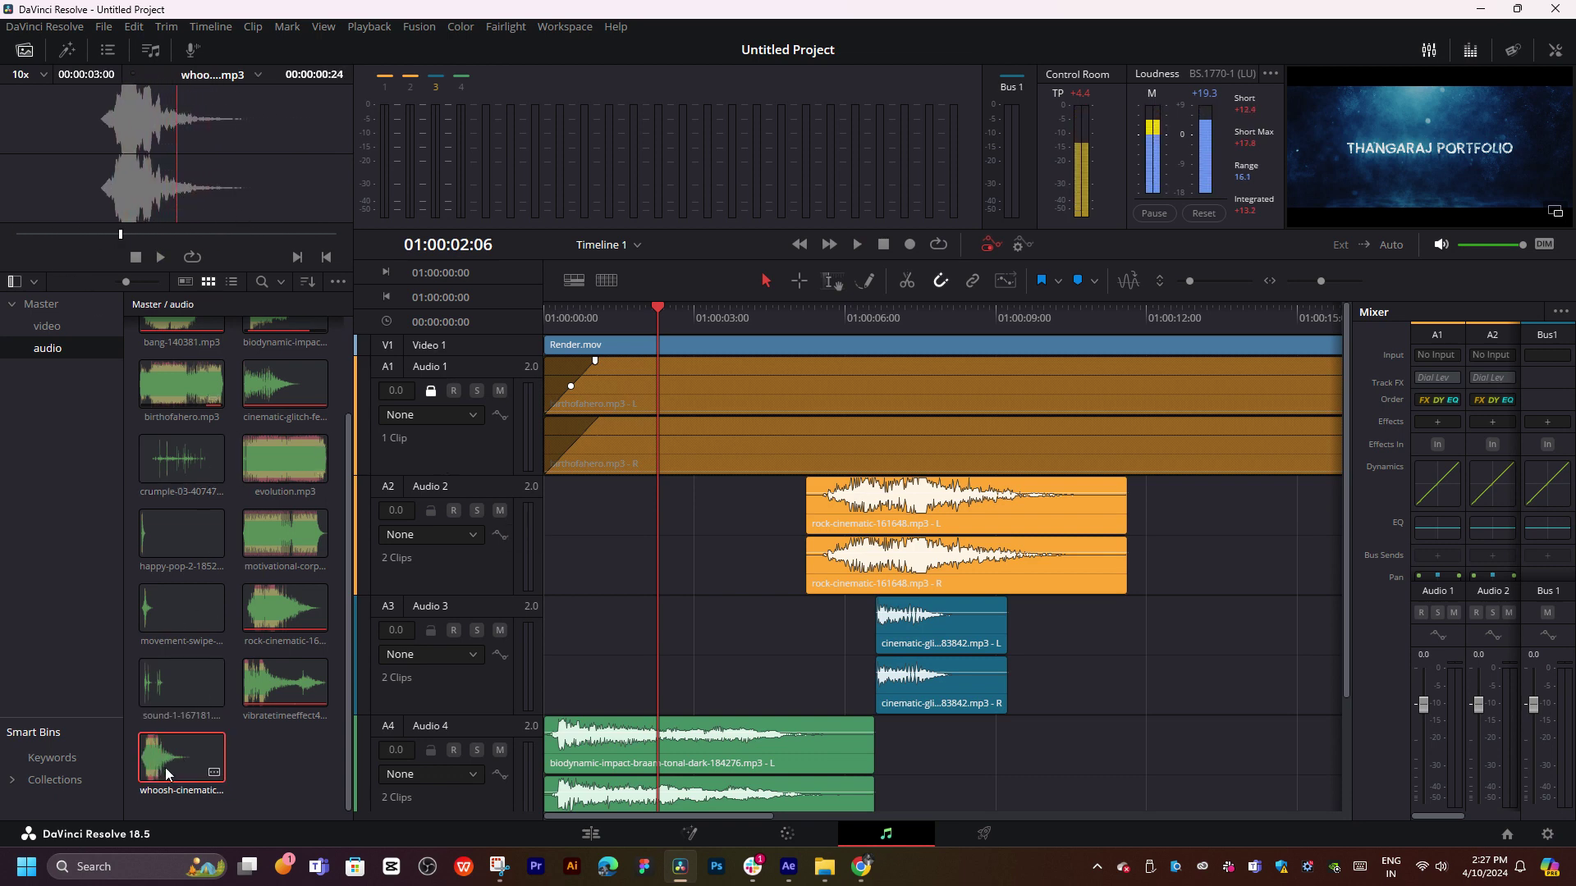
- Place whoosh-cinematic-161021.mp3 on Audio 3 at about 01:00:03, just before the glitch clip
drag(486, 718, 668, 661)
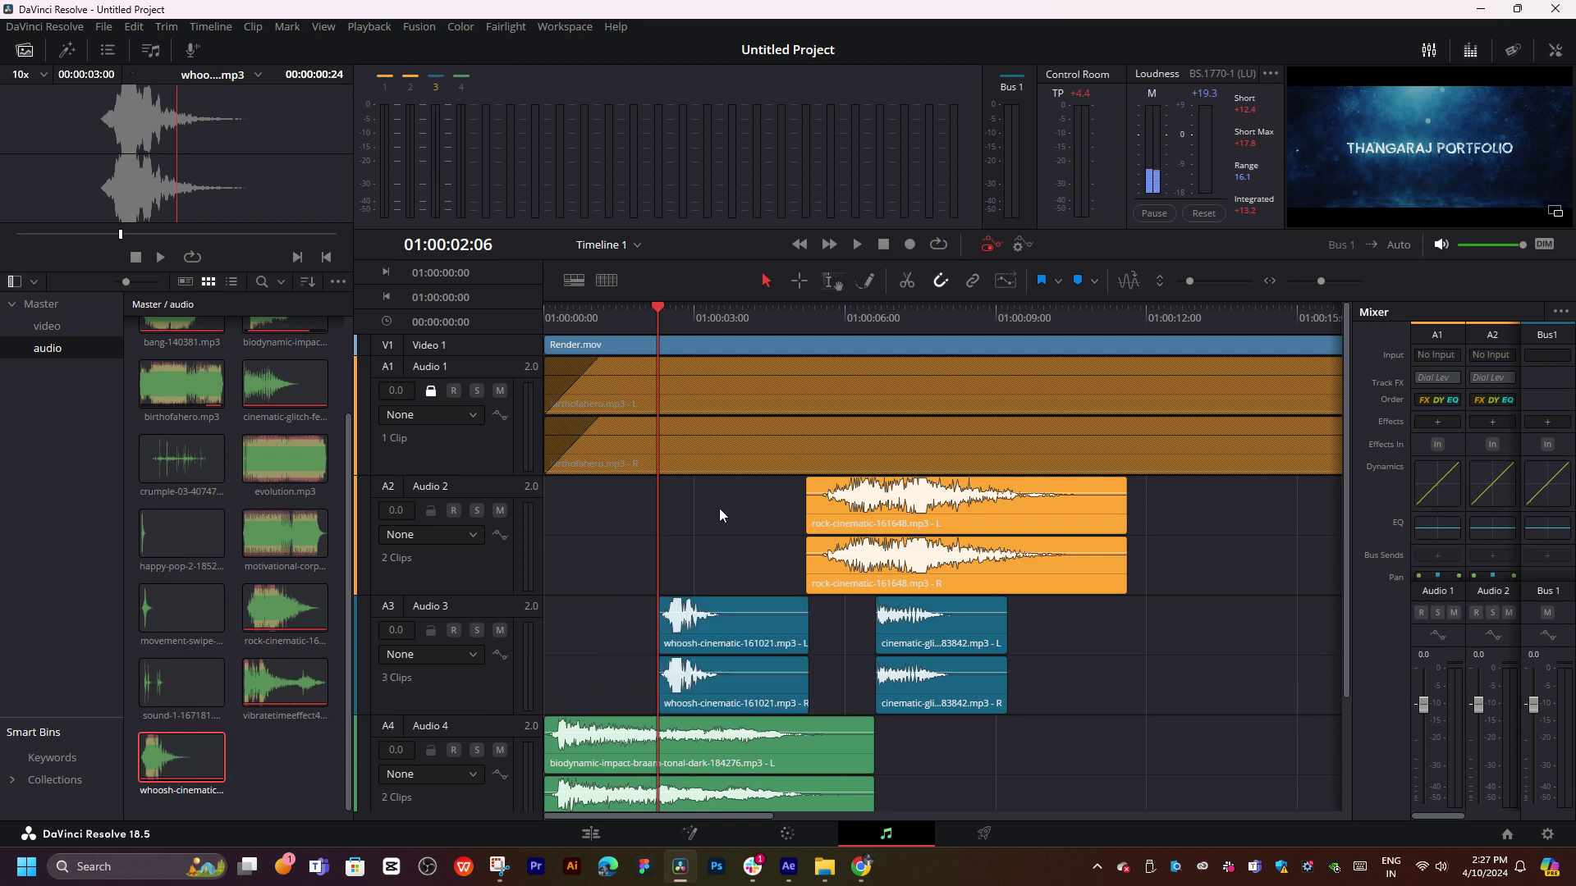
key(space)
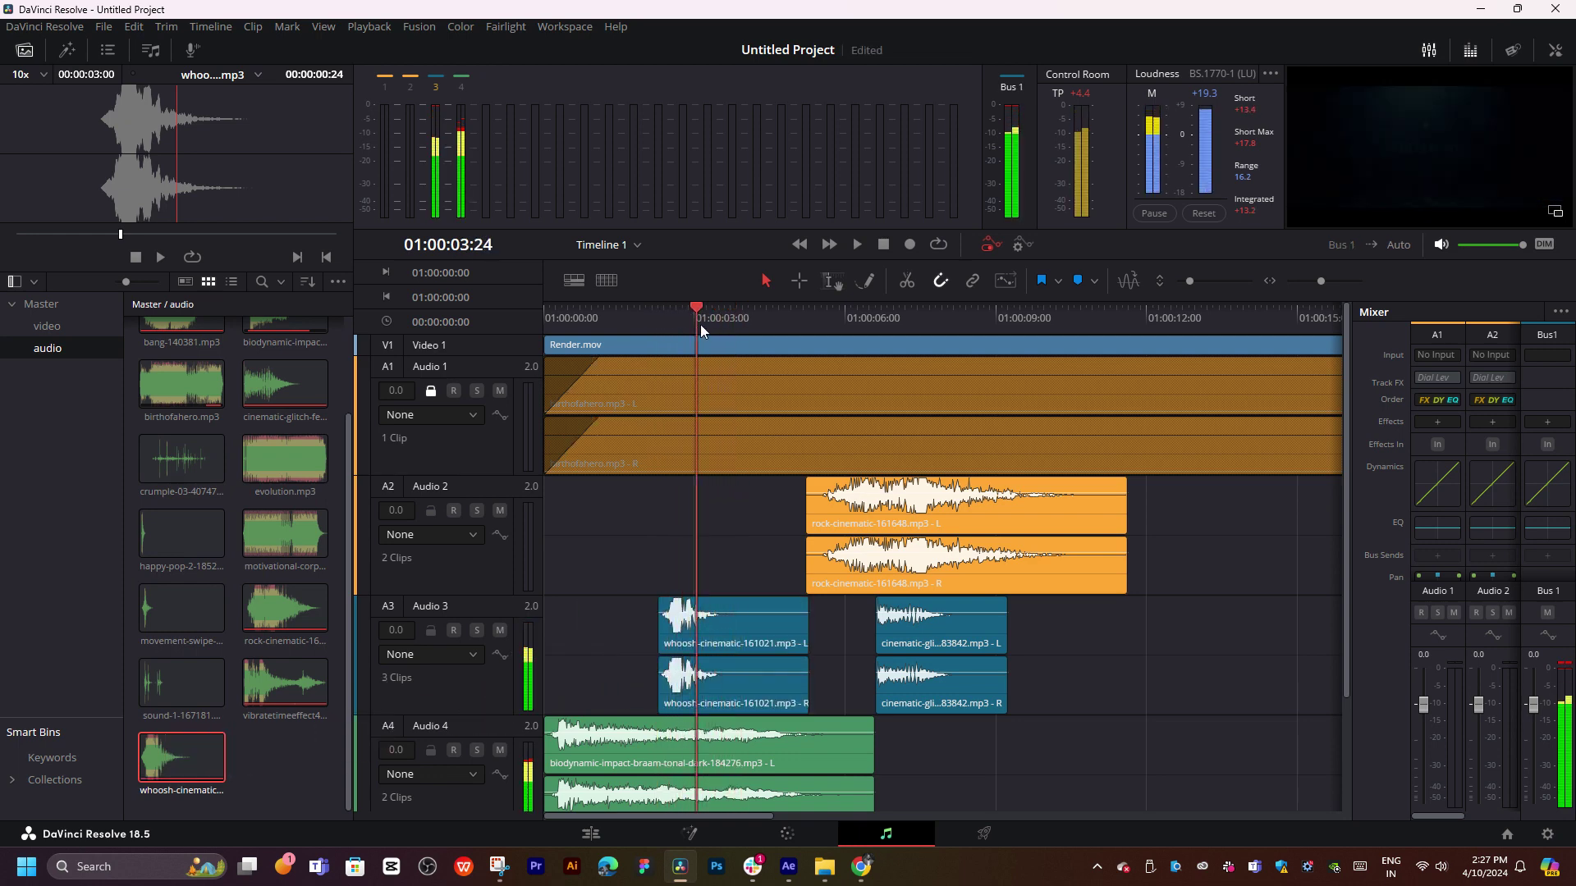
key(space)
click(770, 318)
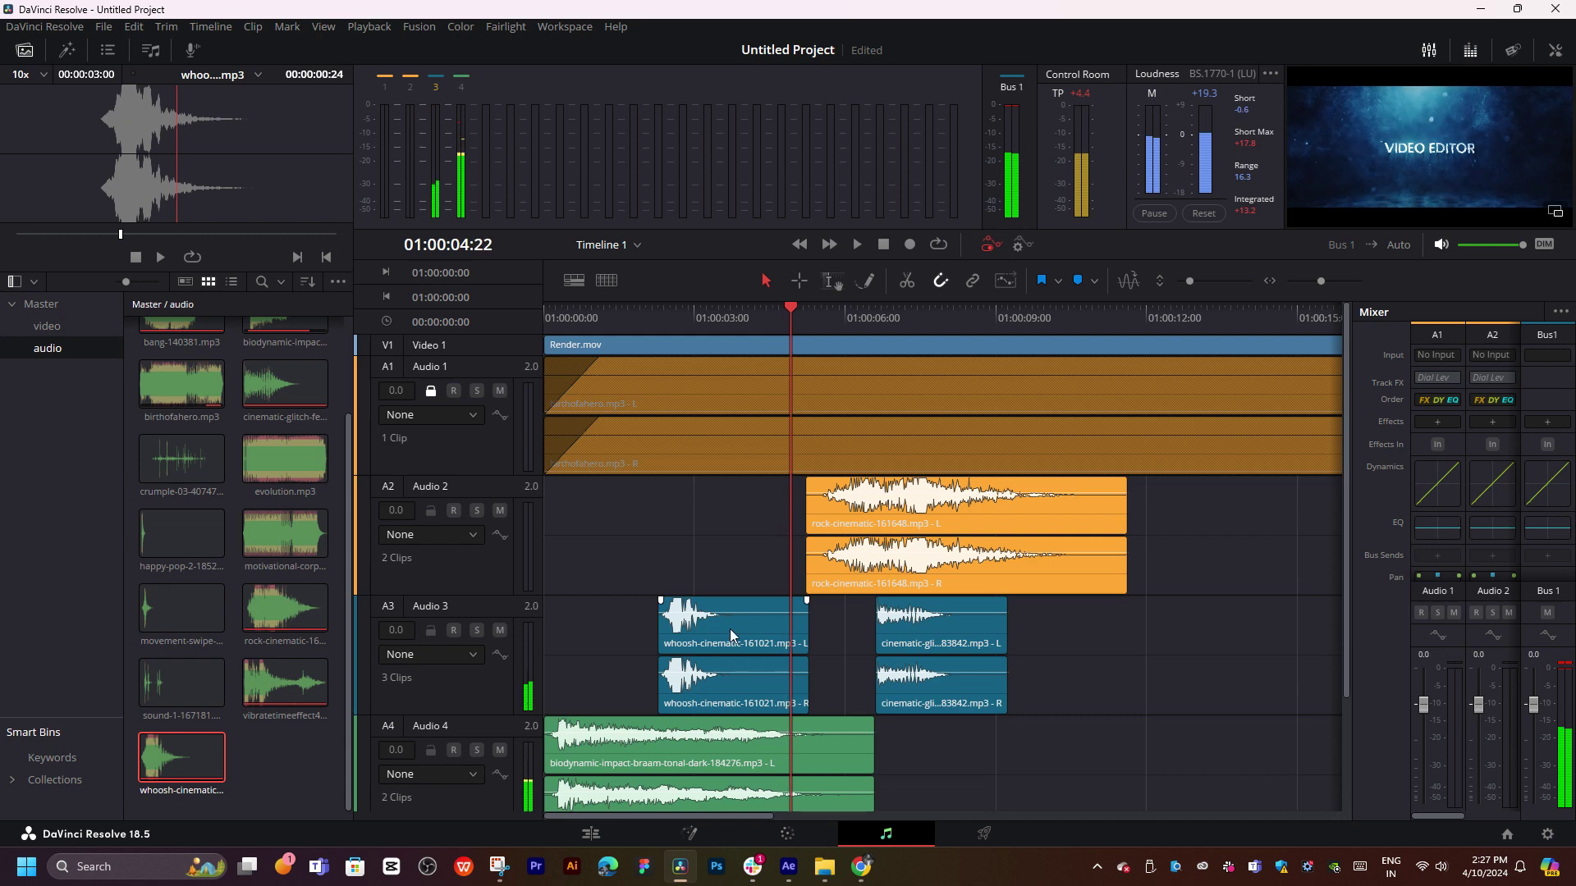
drag(731, 628, 782, 626)
click(704, 325)
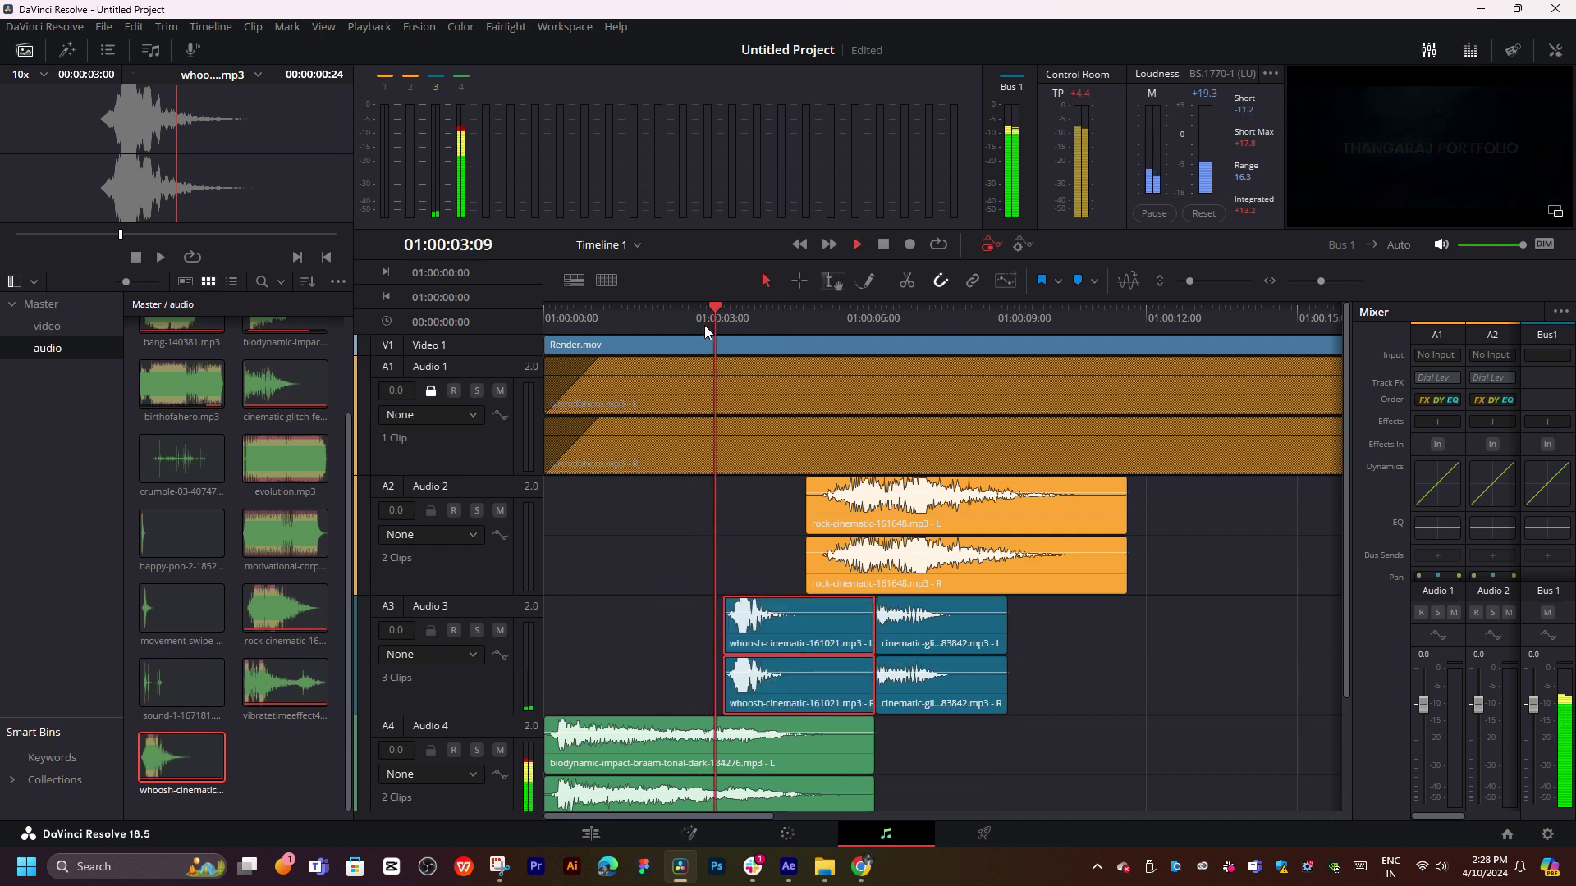
key(space)
click(744, 322)
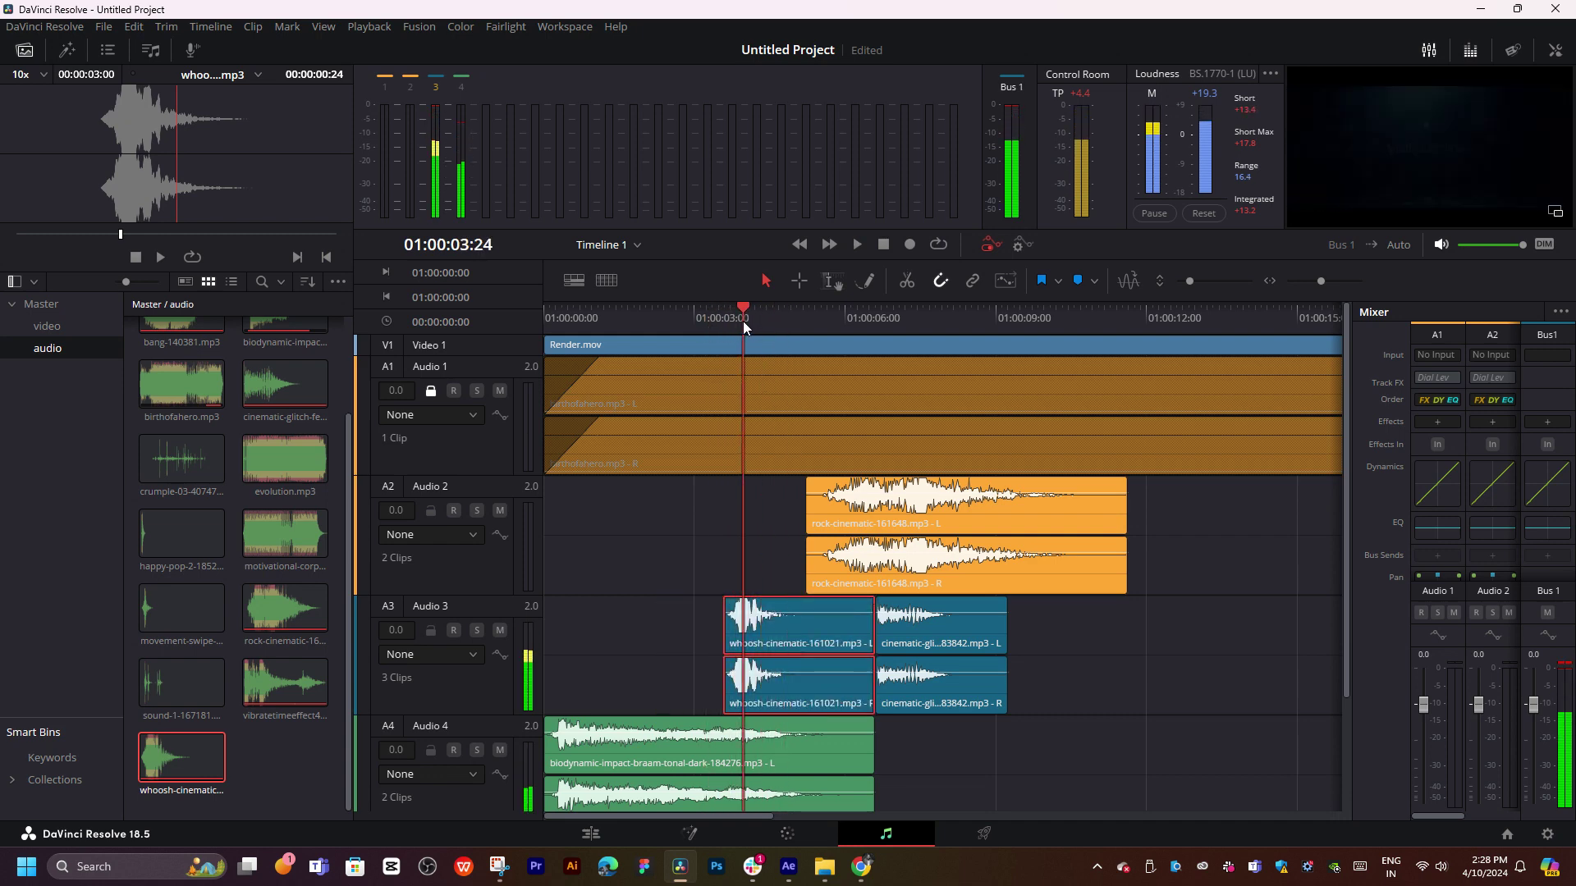
scroll(841, 345, up, 3)
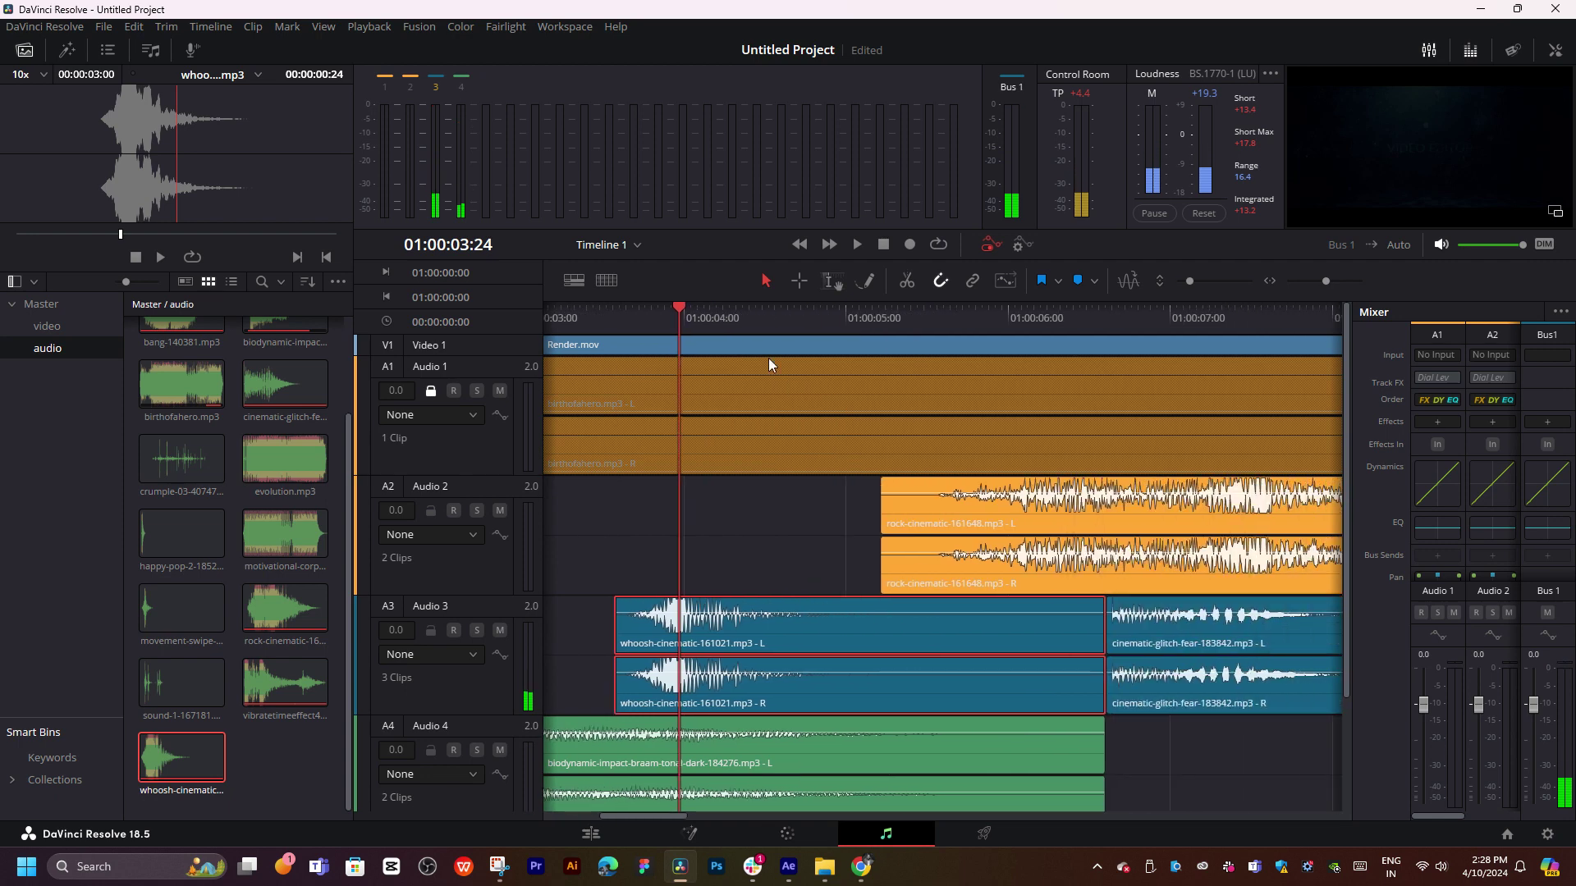
drag(710, 313, 623, 314)
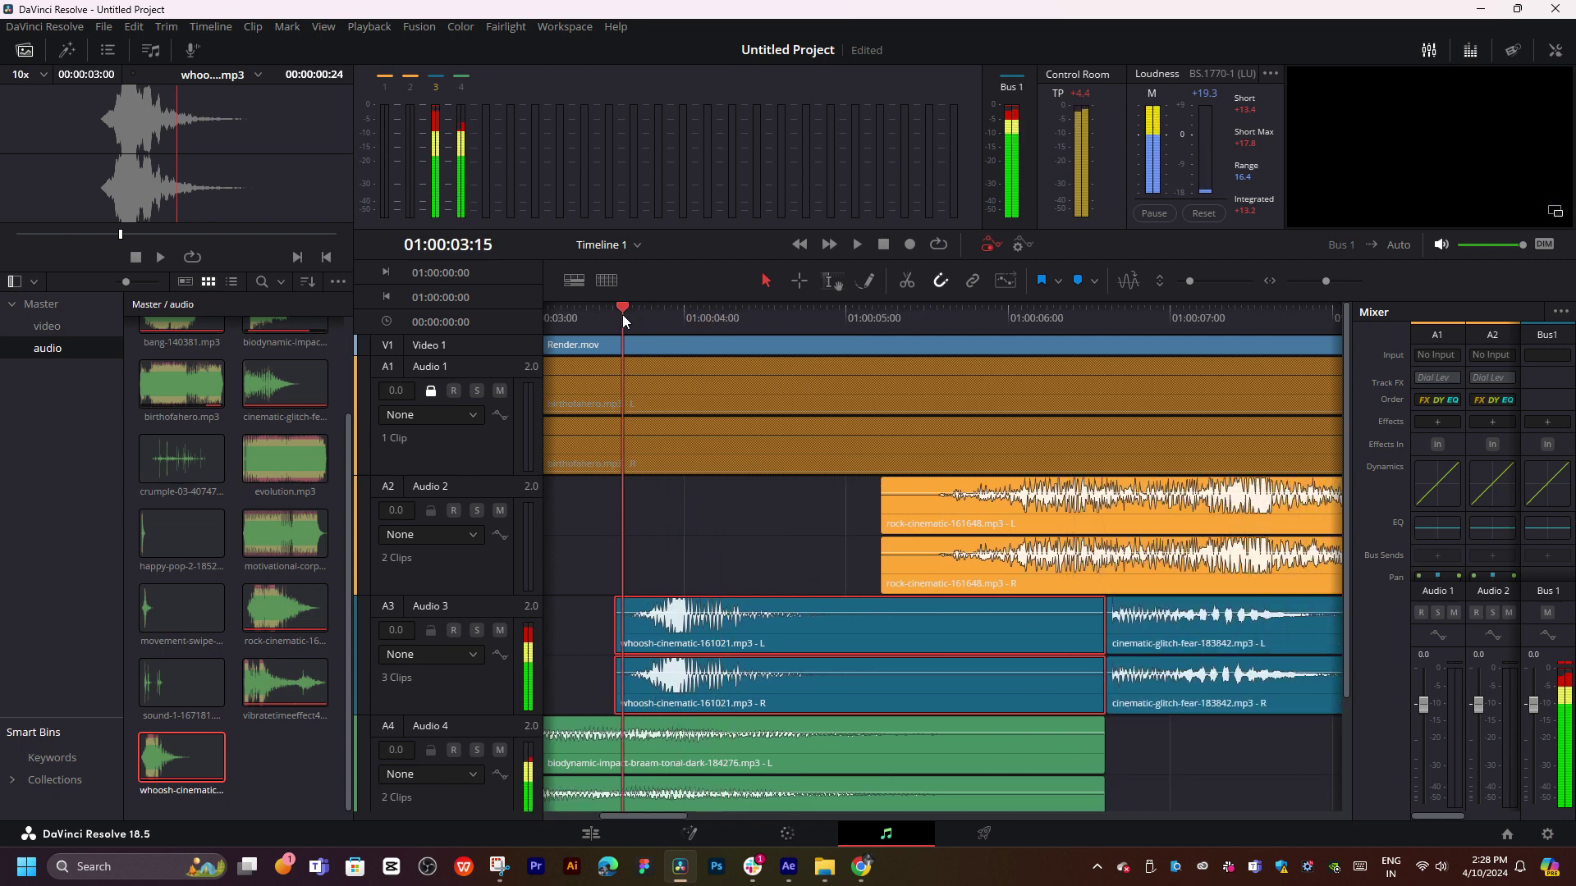
key(space)
key(space)
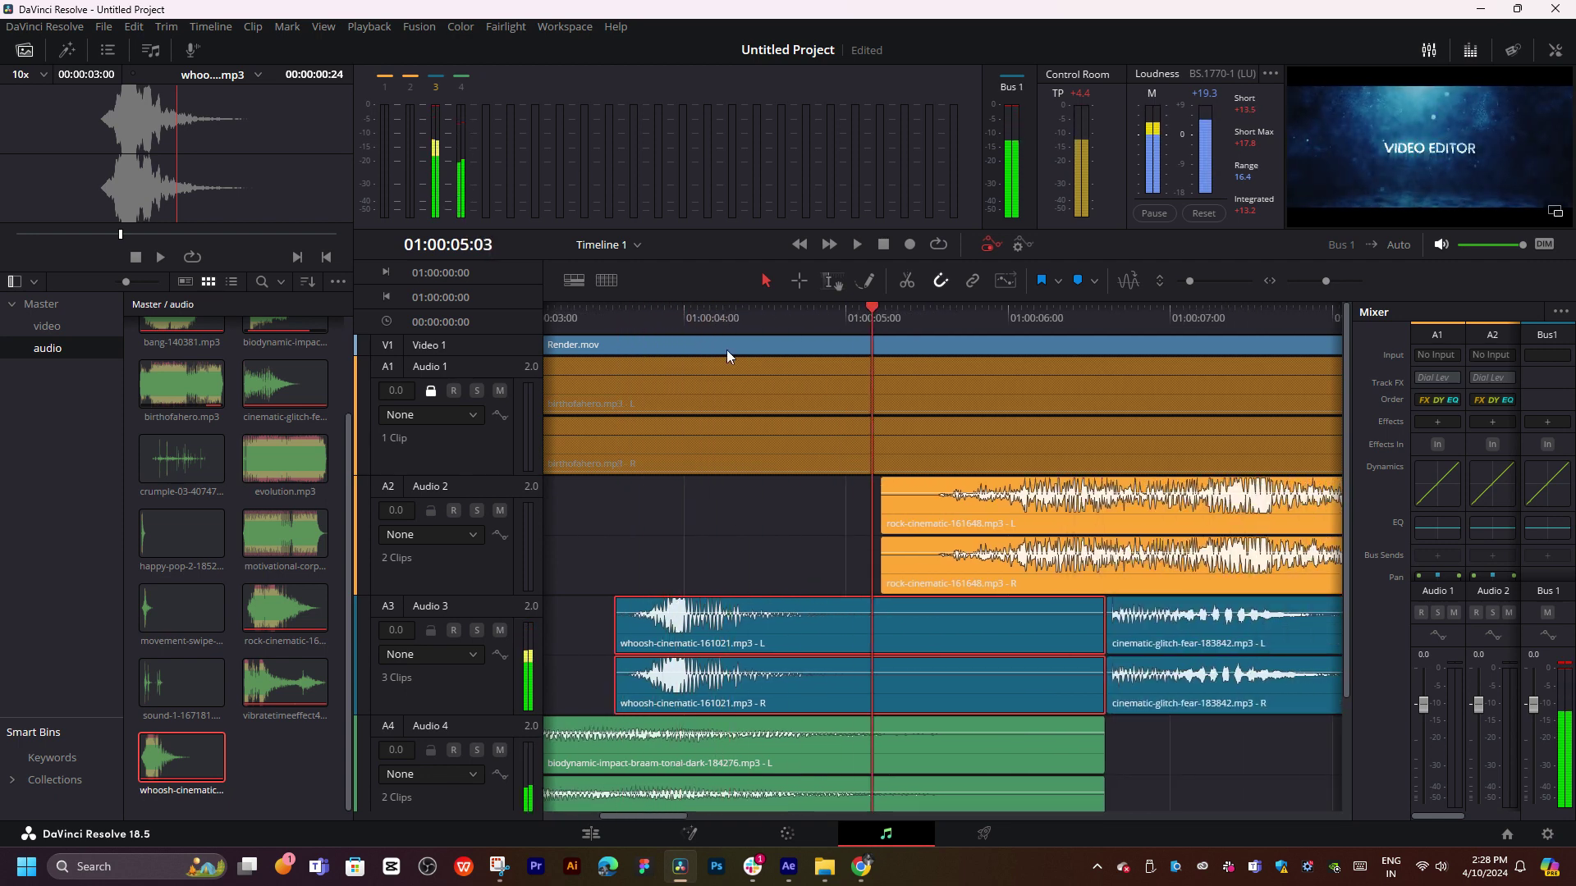
- Set the whoosh clip's colour to green
scroll(726, 349, down, 3)
scroll(745, 525, down, 3)
scroll(704, 601, down, 2)
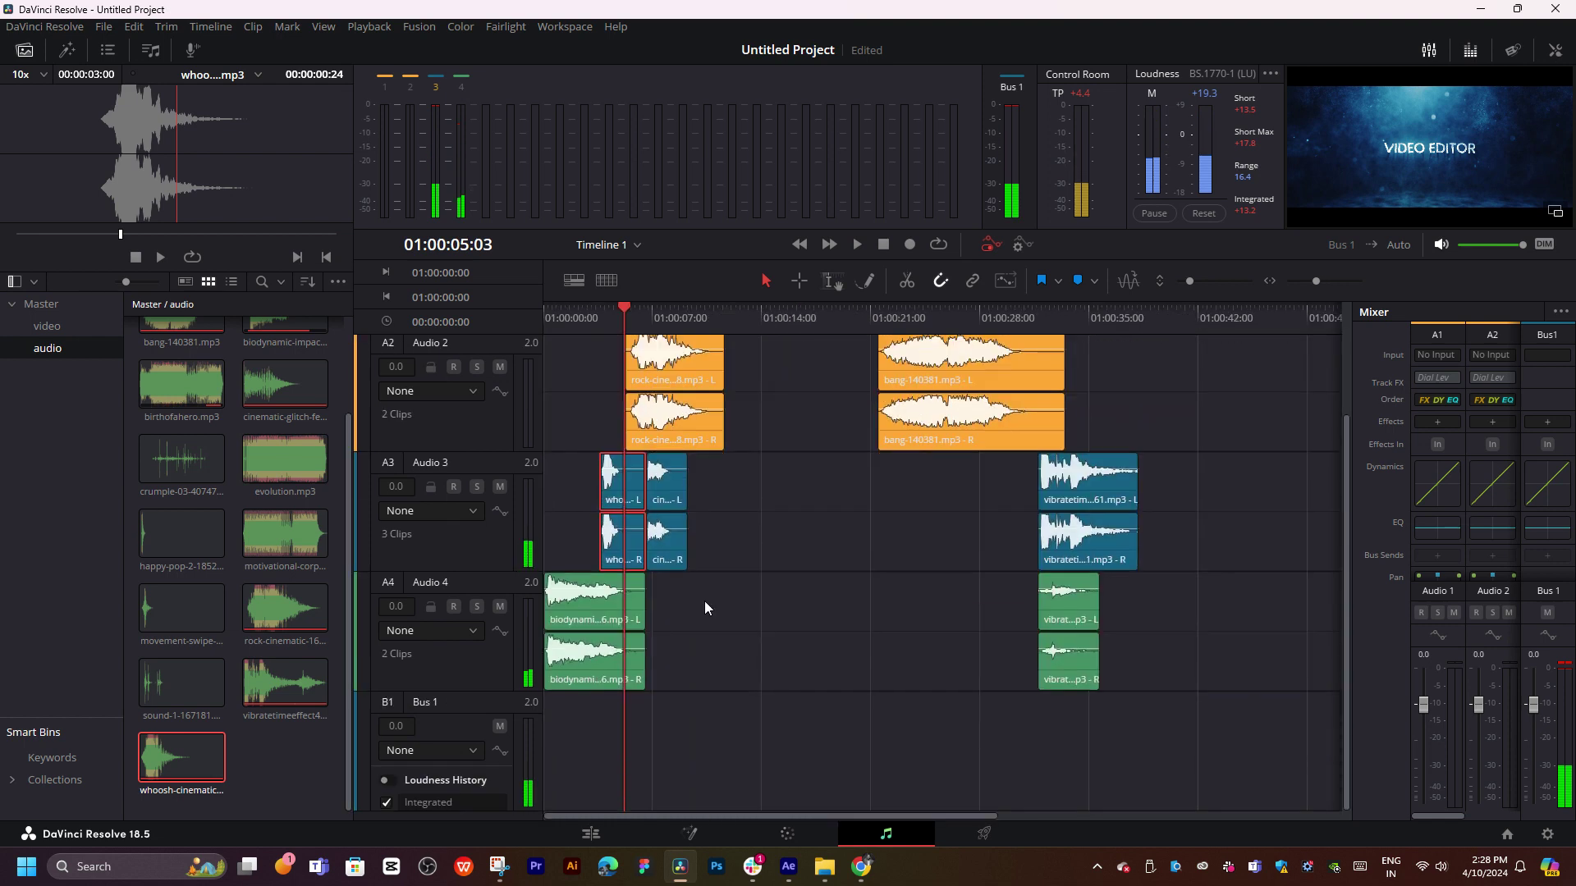
right_click(617, 547)
mouse_move(734, 368)
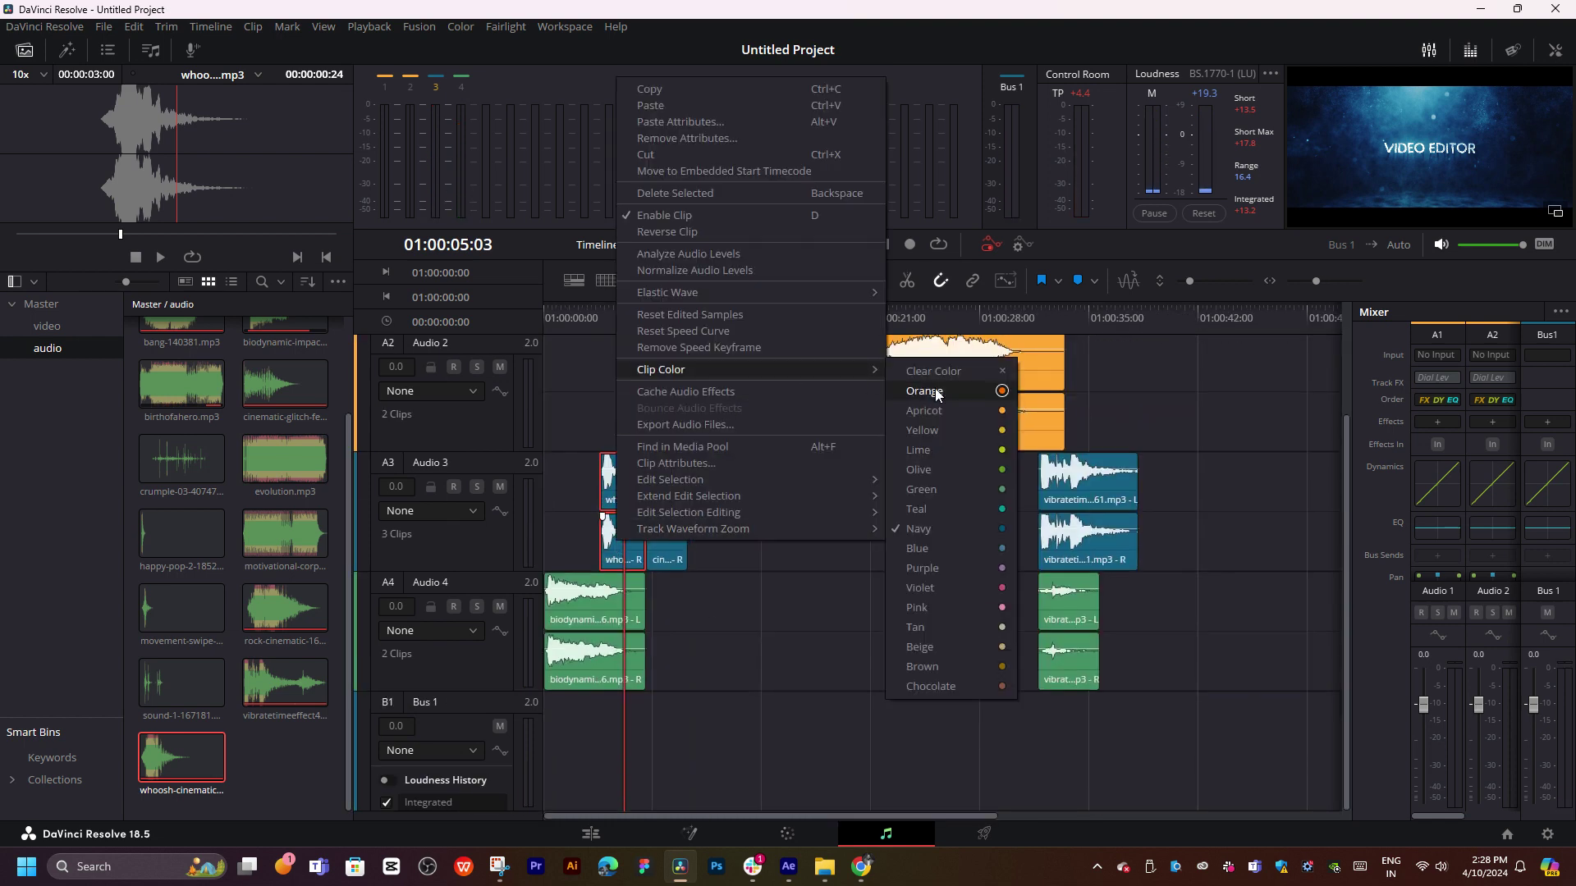
click(949, 476)
scroll(696, 525, up, 3)
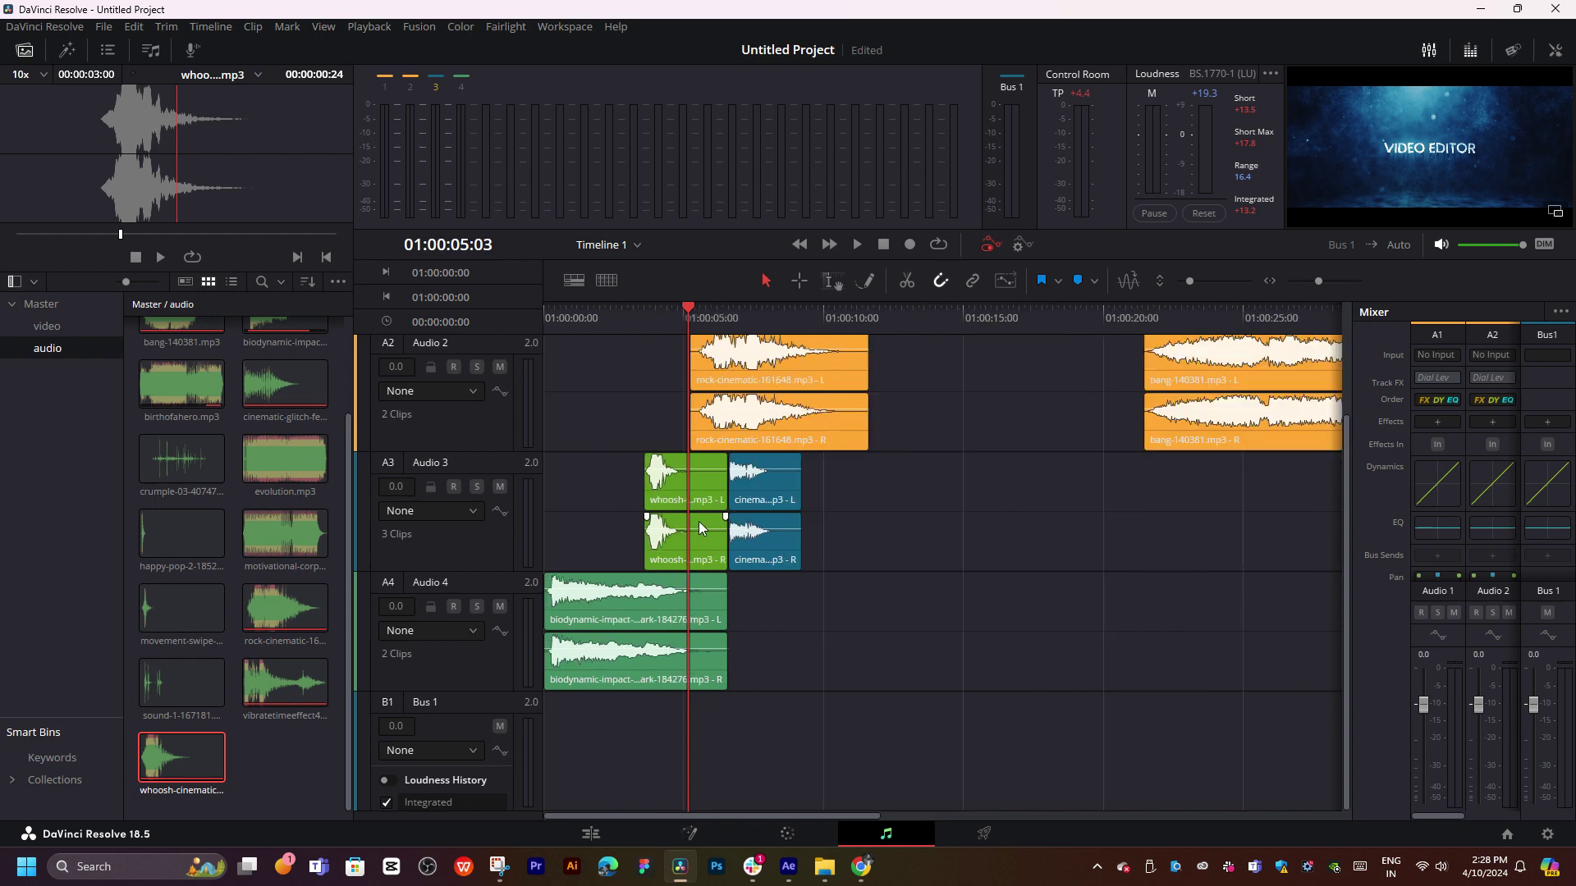
scroll(820, 533, up, 1)
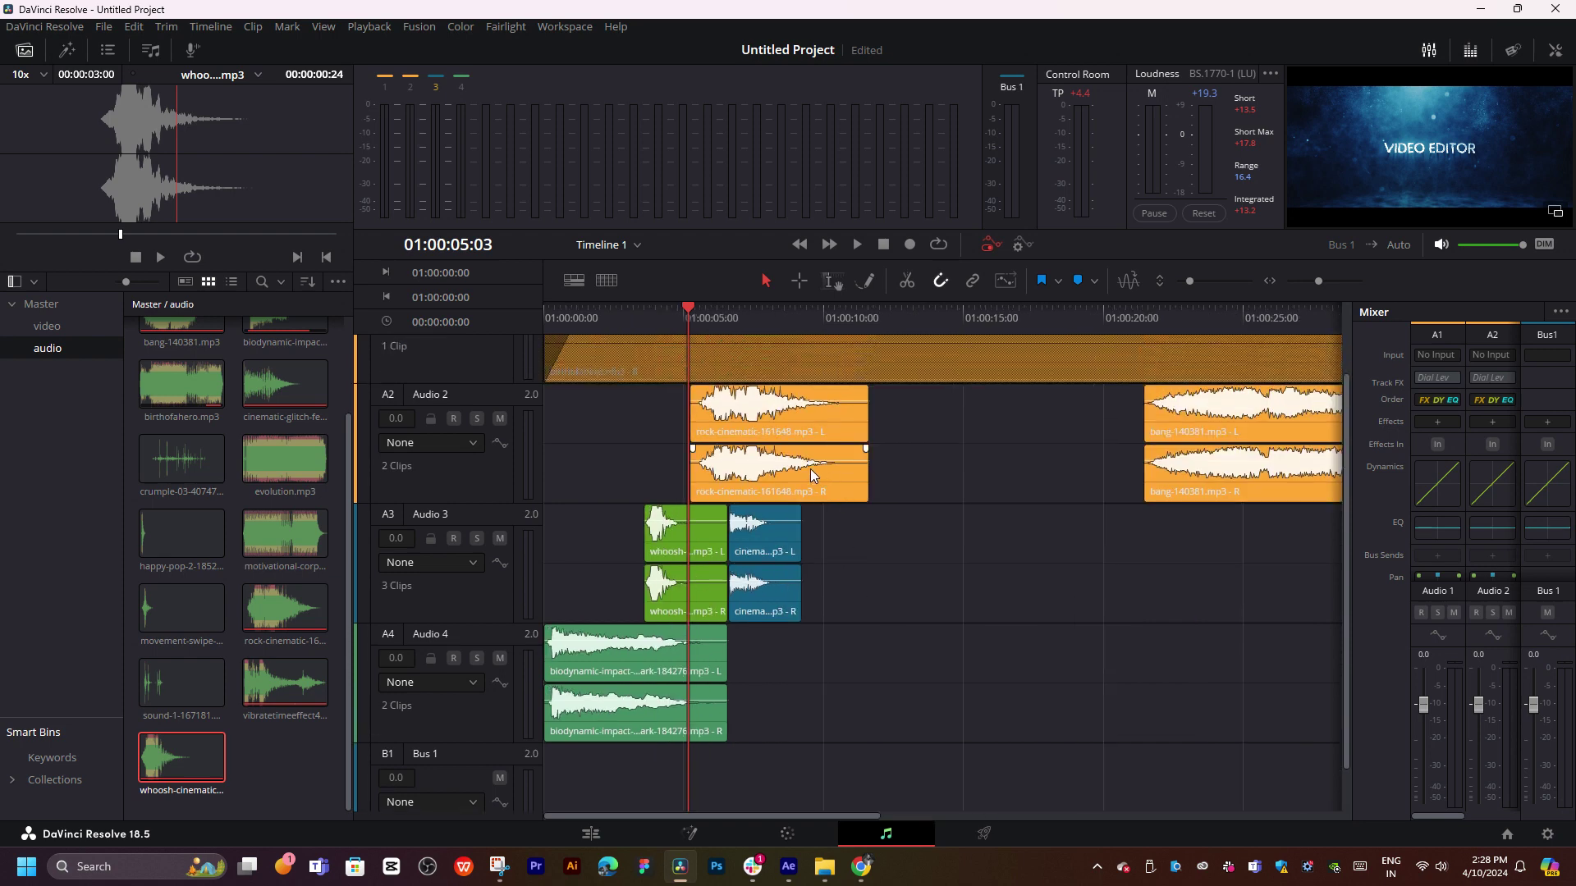
- Place a copy of rock-cinematic-161648.mp3 on a new Audio 5 track and lower its clip volume
drag(810, 469, 806, 794)
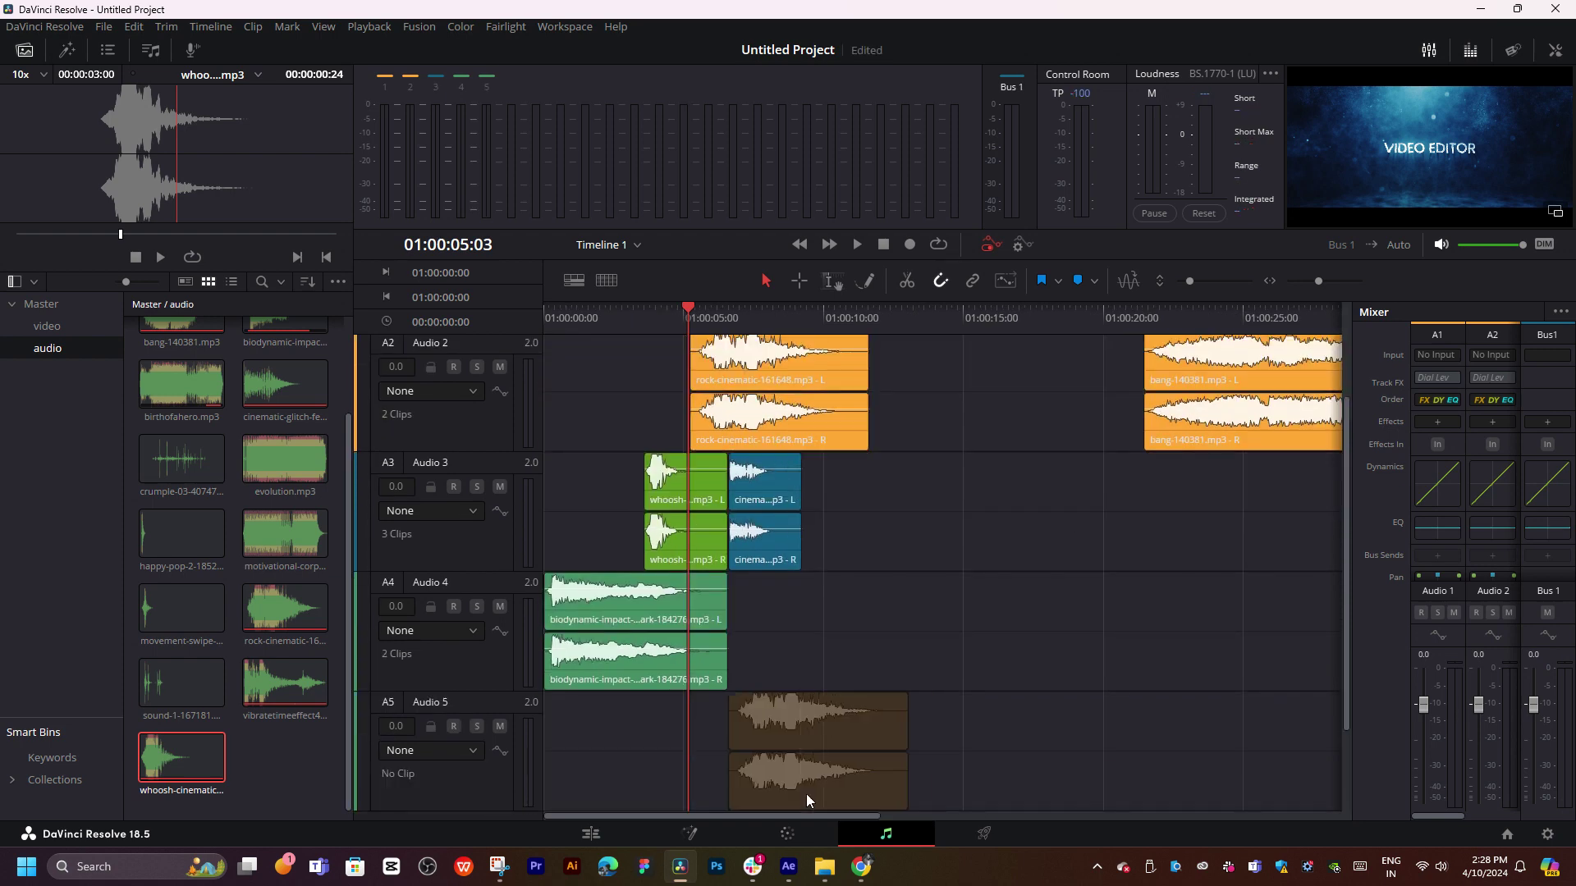
drag(806, 794, 736, 773)
click(650, 315)
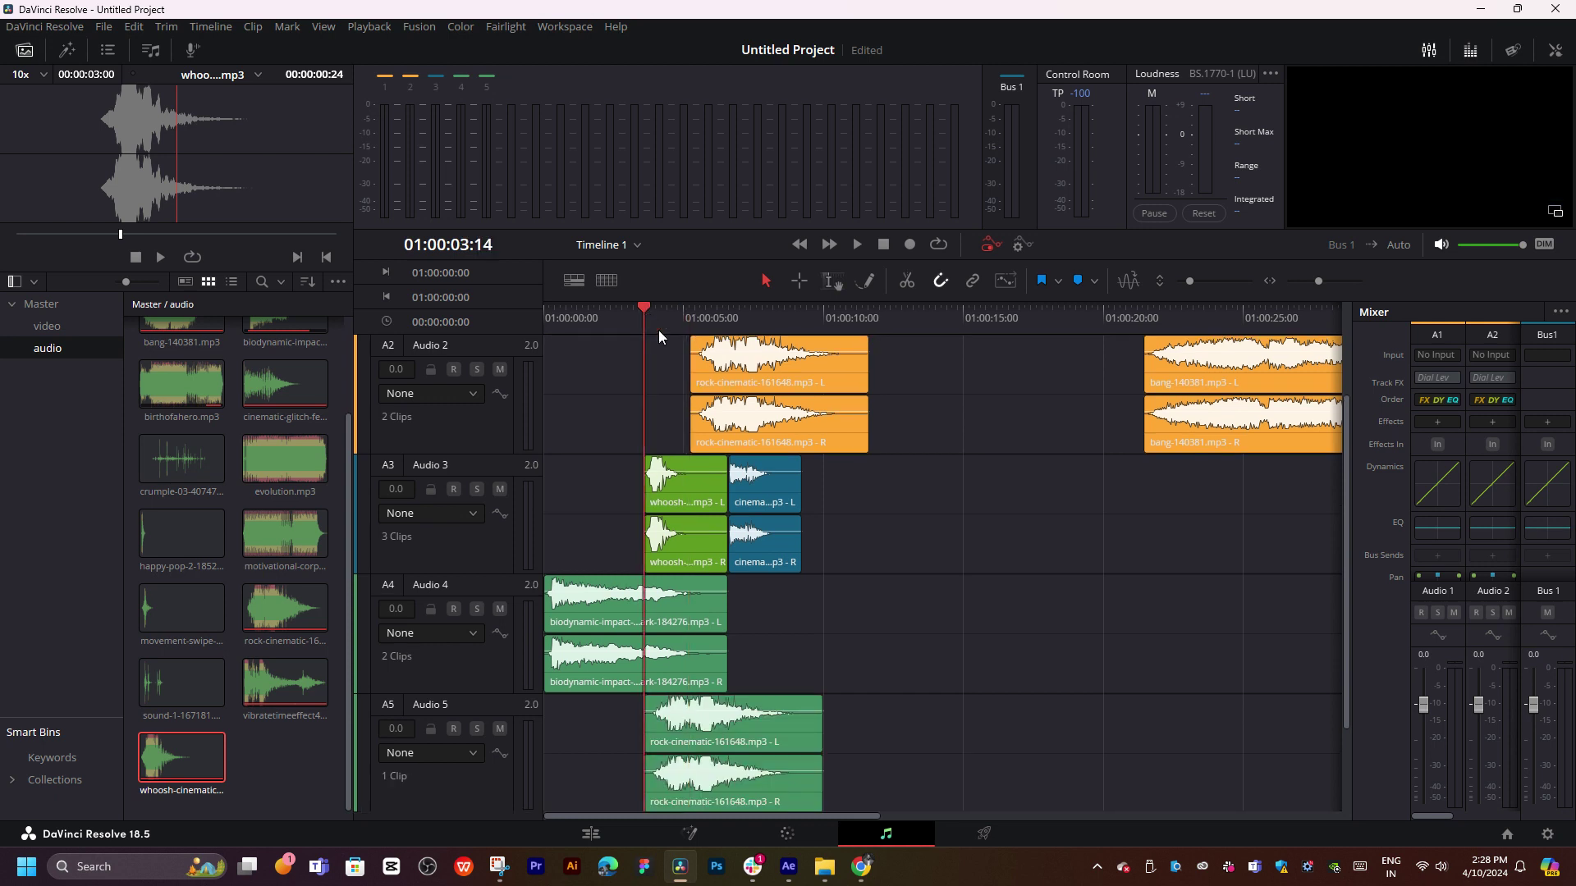
scroll(898, 636, down, 1)
drag(707, 638, 689, 662)
- Shift the Audio 5 clip later to start on the whoosh, replaying to check alignment
key(space)
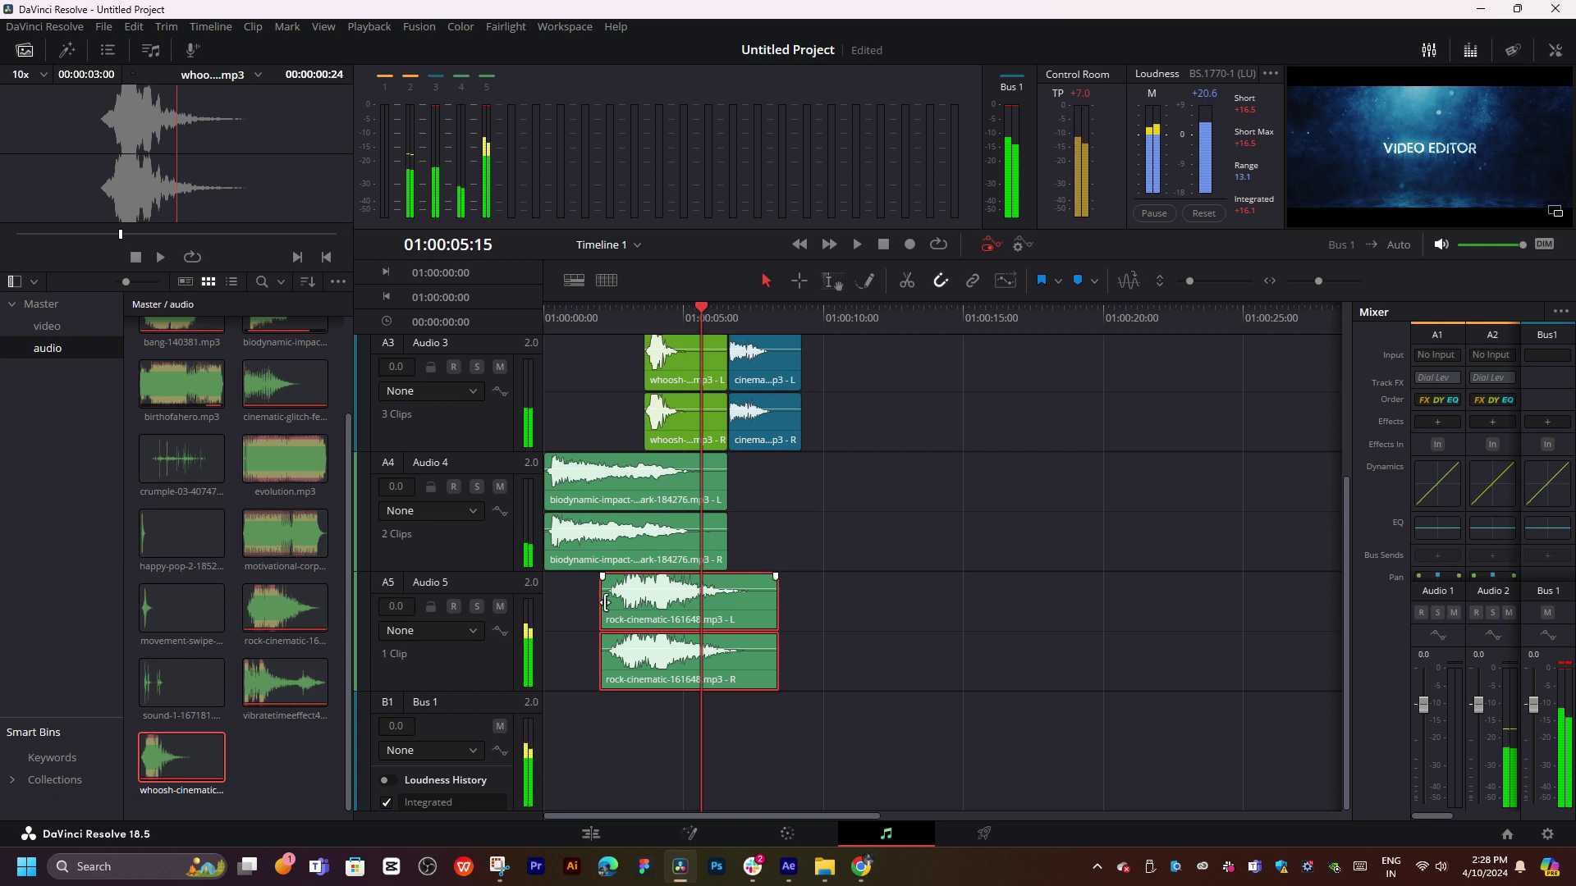
drag(605, 603, 688, 607)
click(650, 319)
key(space)
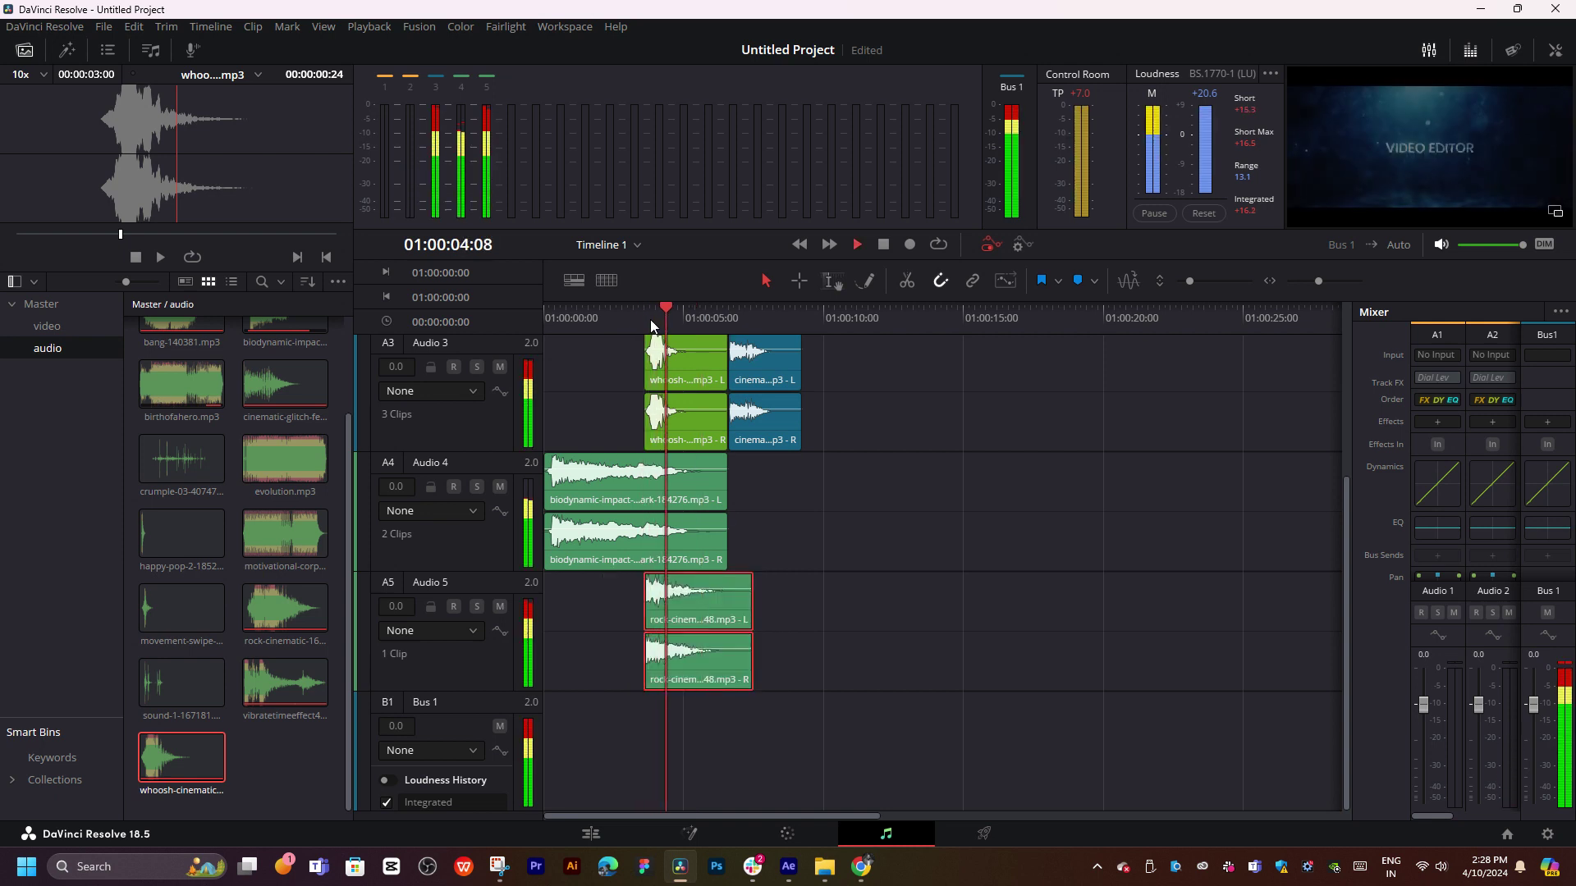
click(611, 318)
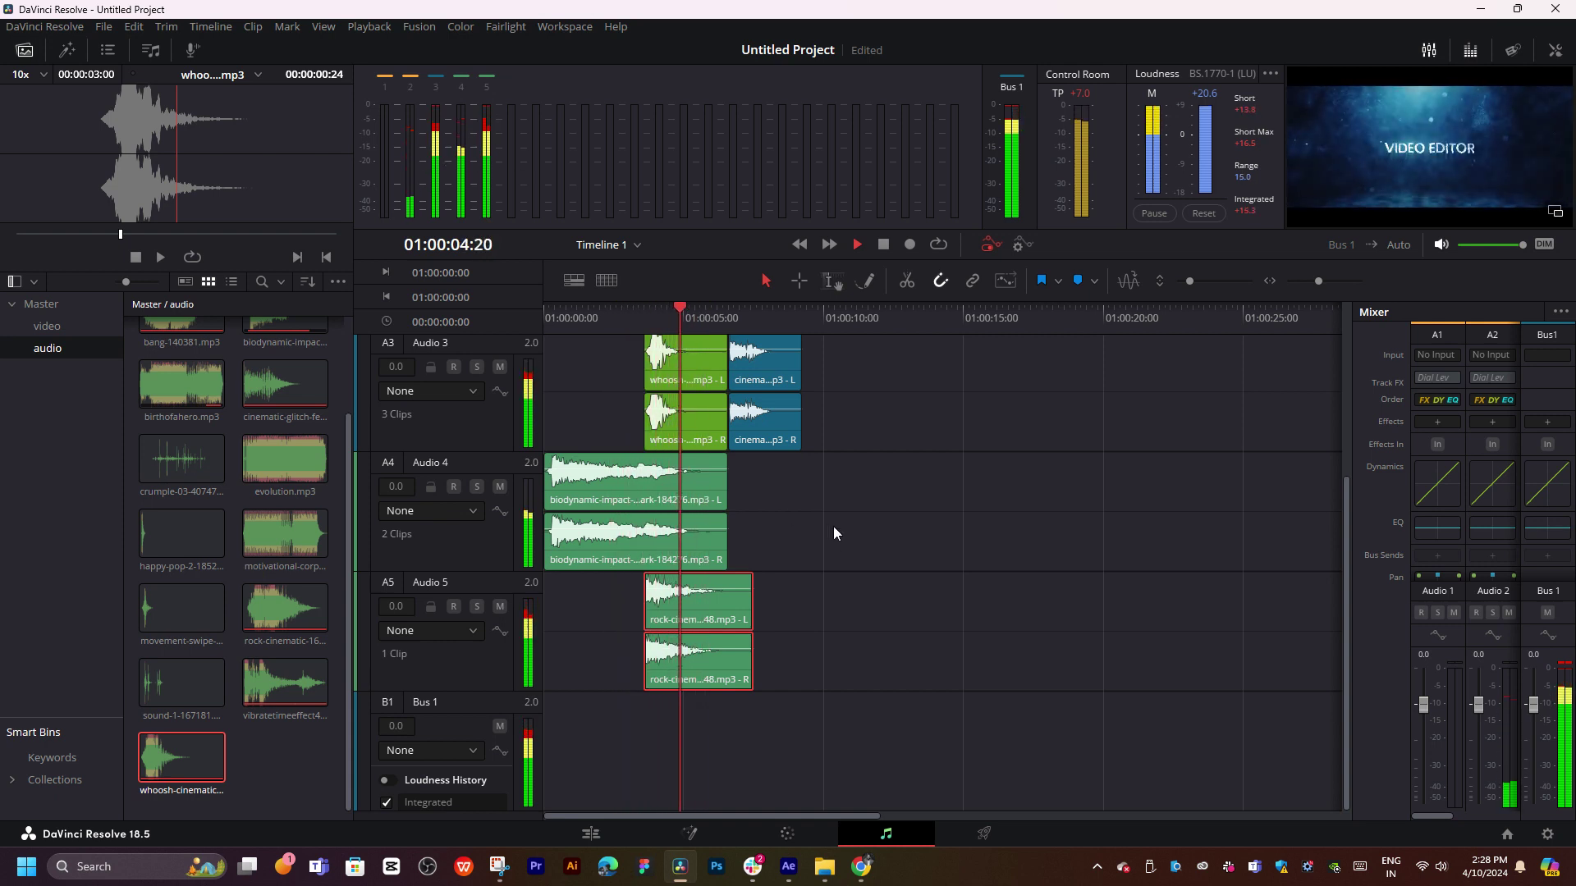
click(545, 343)
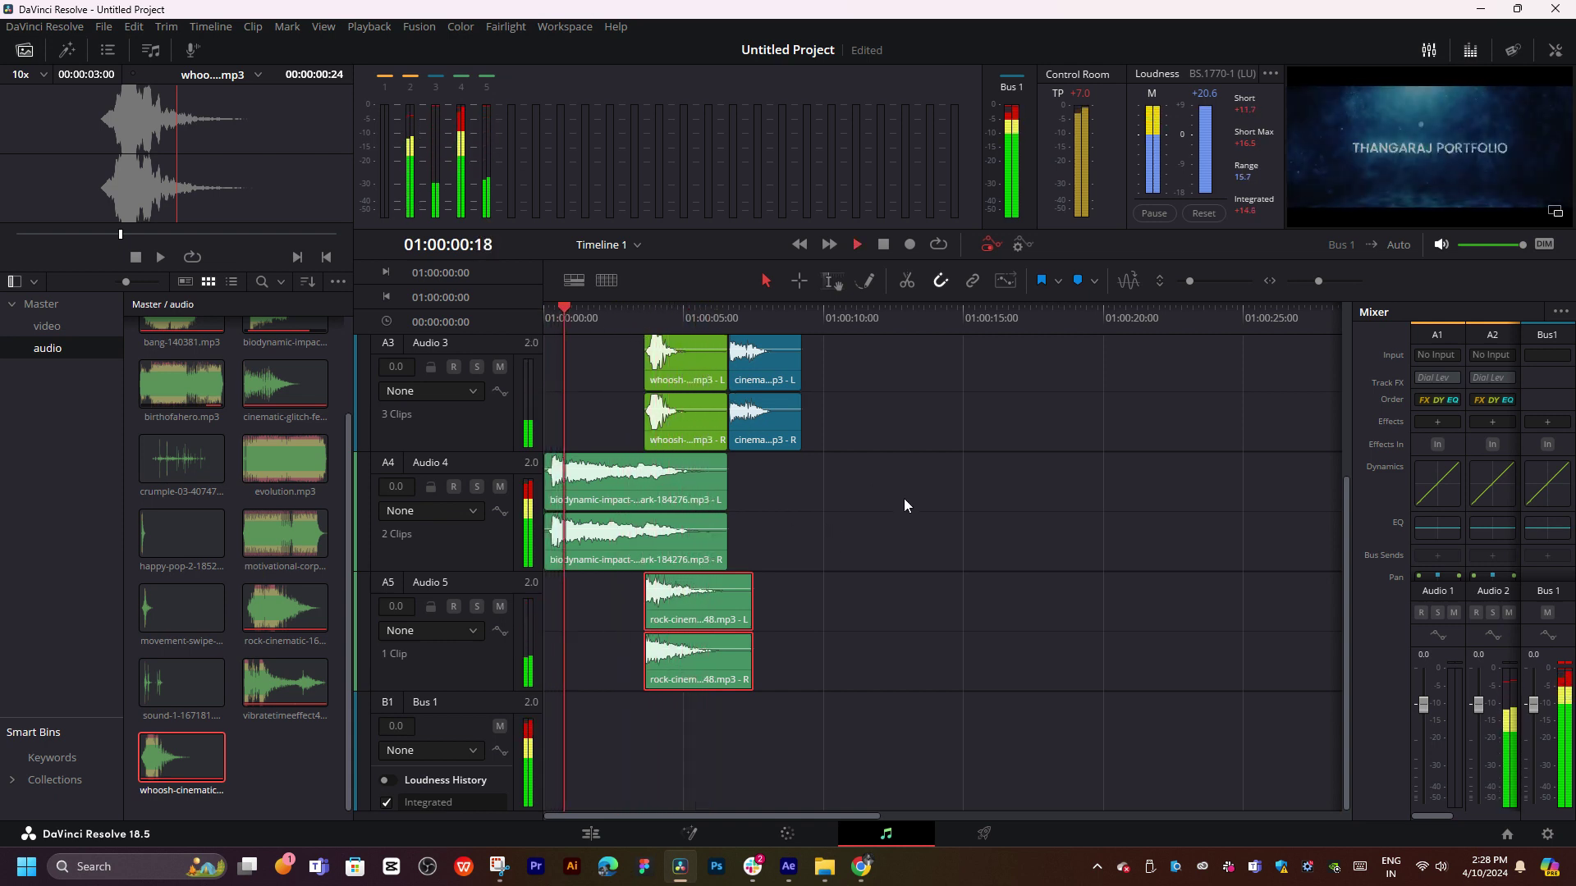
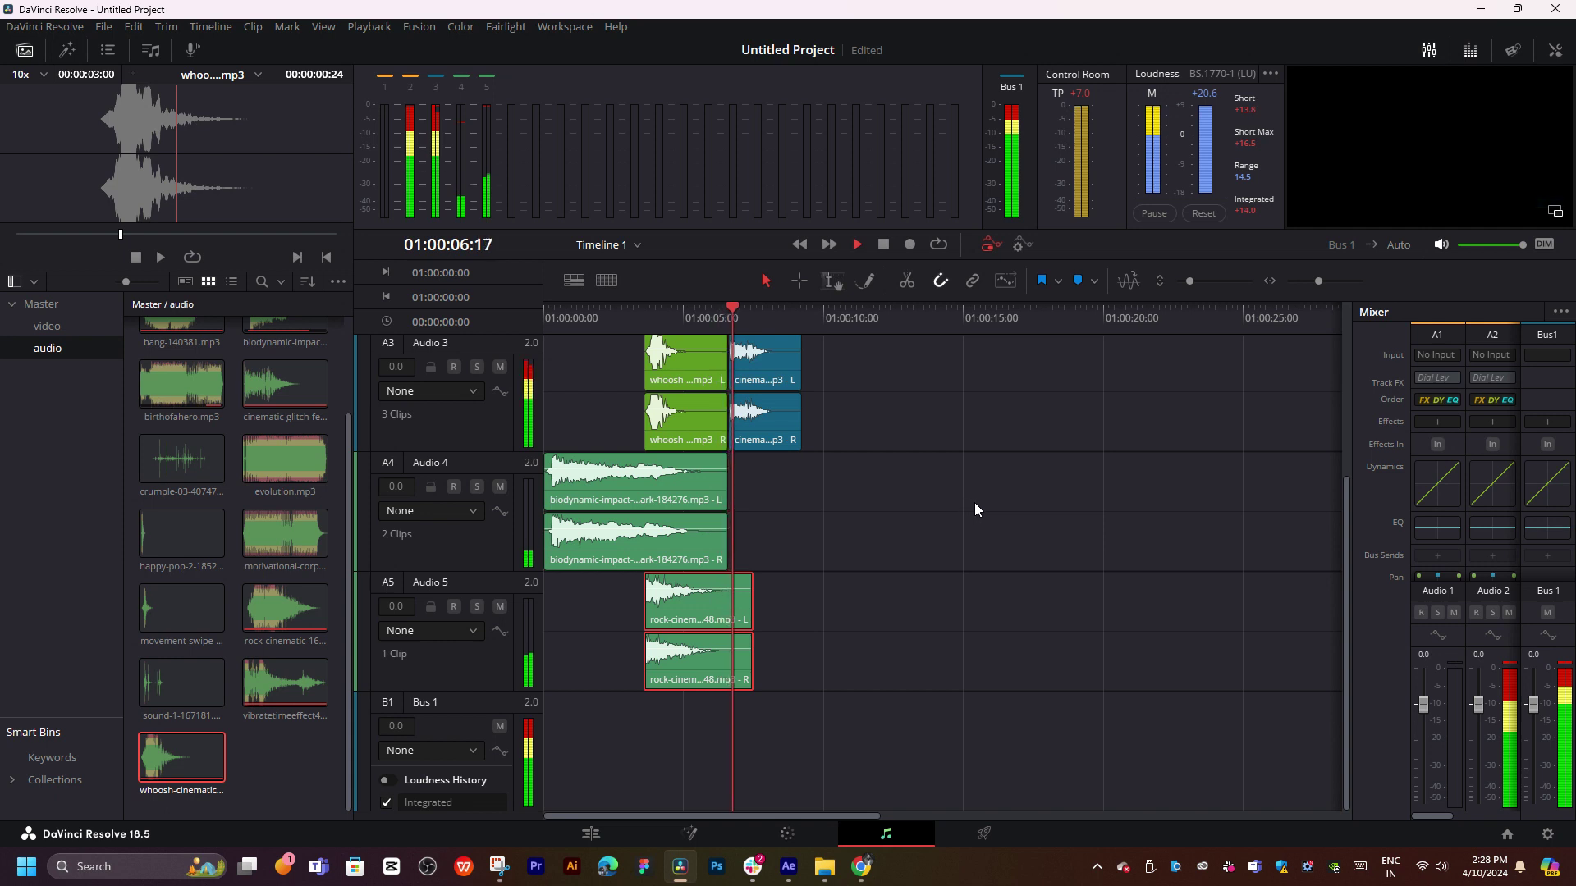
- Replay the edit from about 4 seconds, then scrub ahead to around 13 seconds
scroll(985, 525, up, 1)
scroll(944, 575, up, 3)
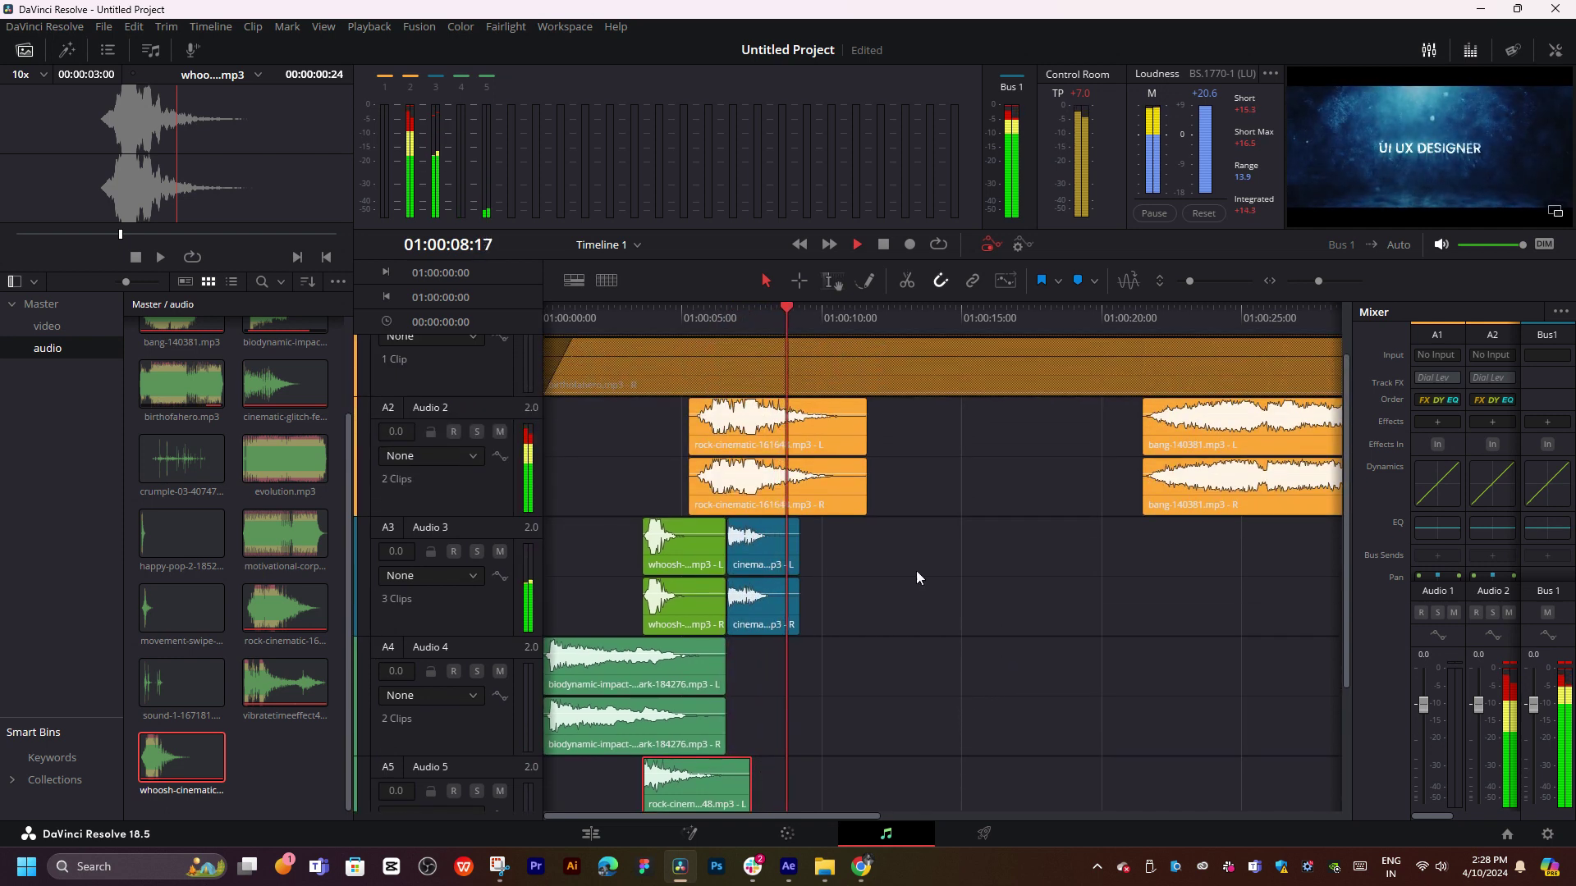
click(684, 320)
key(space)
scroll(870, 514, up, 2)
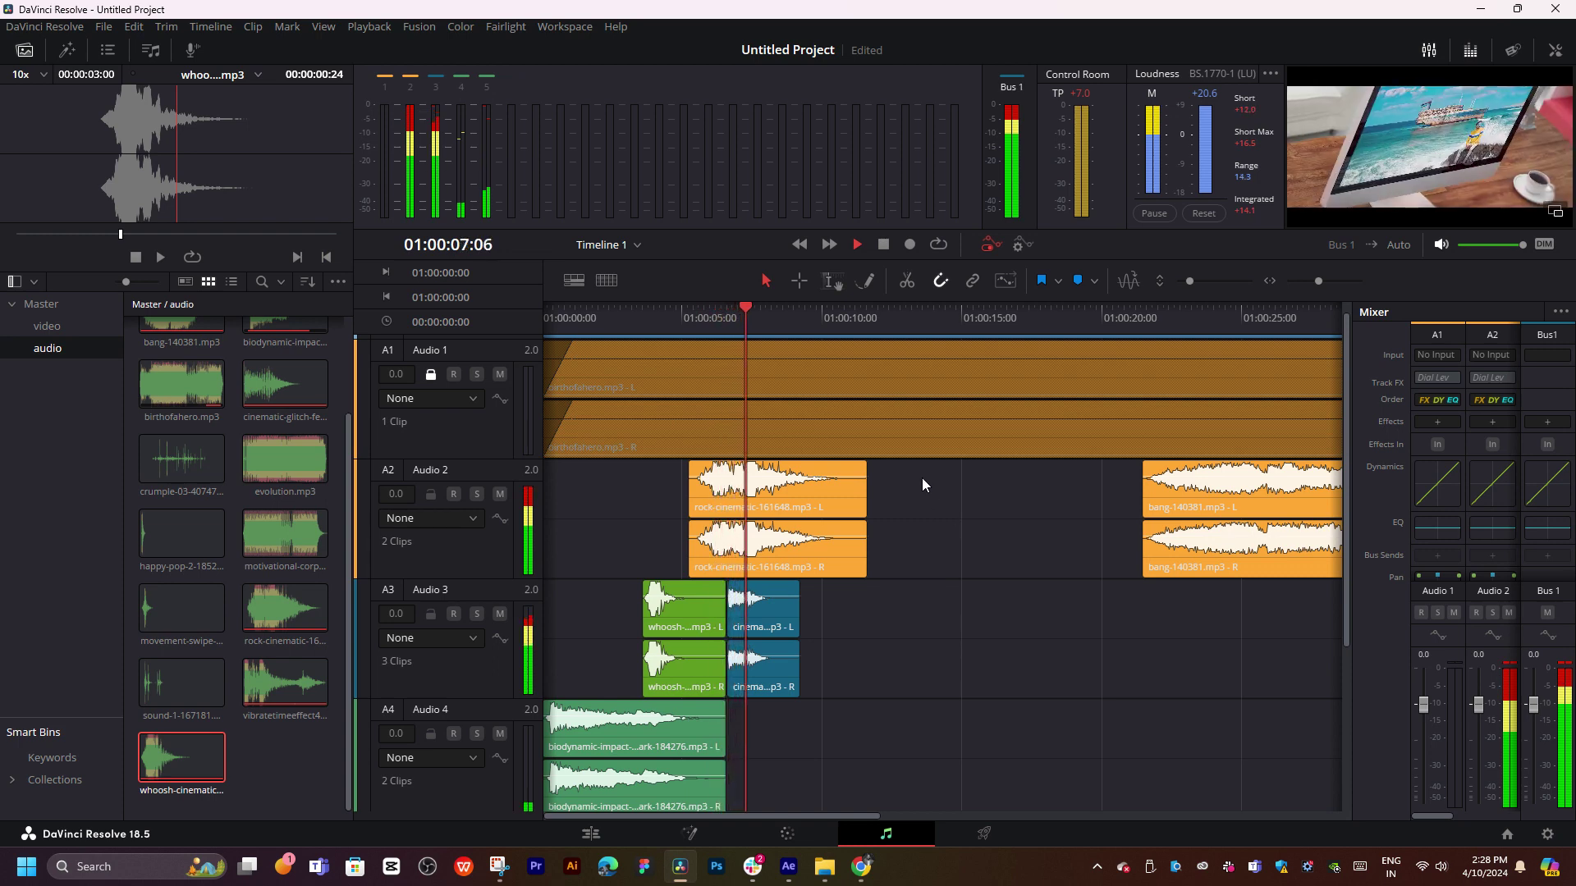
scroll(879, 508, right, 4)
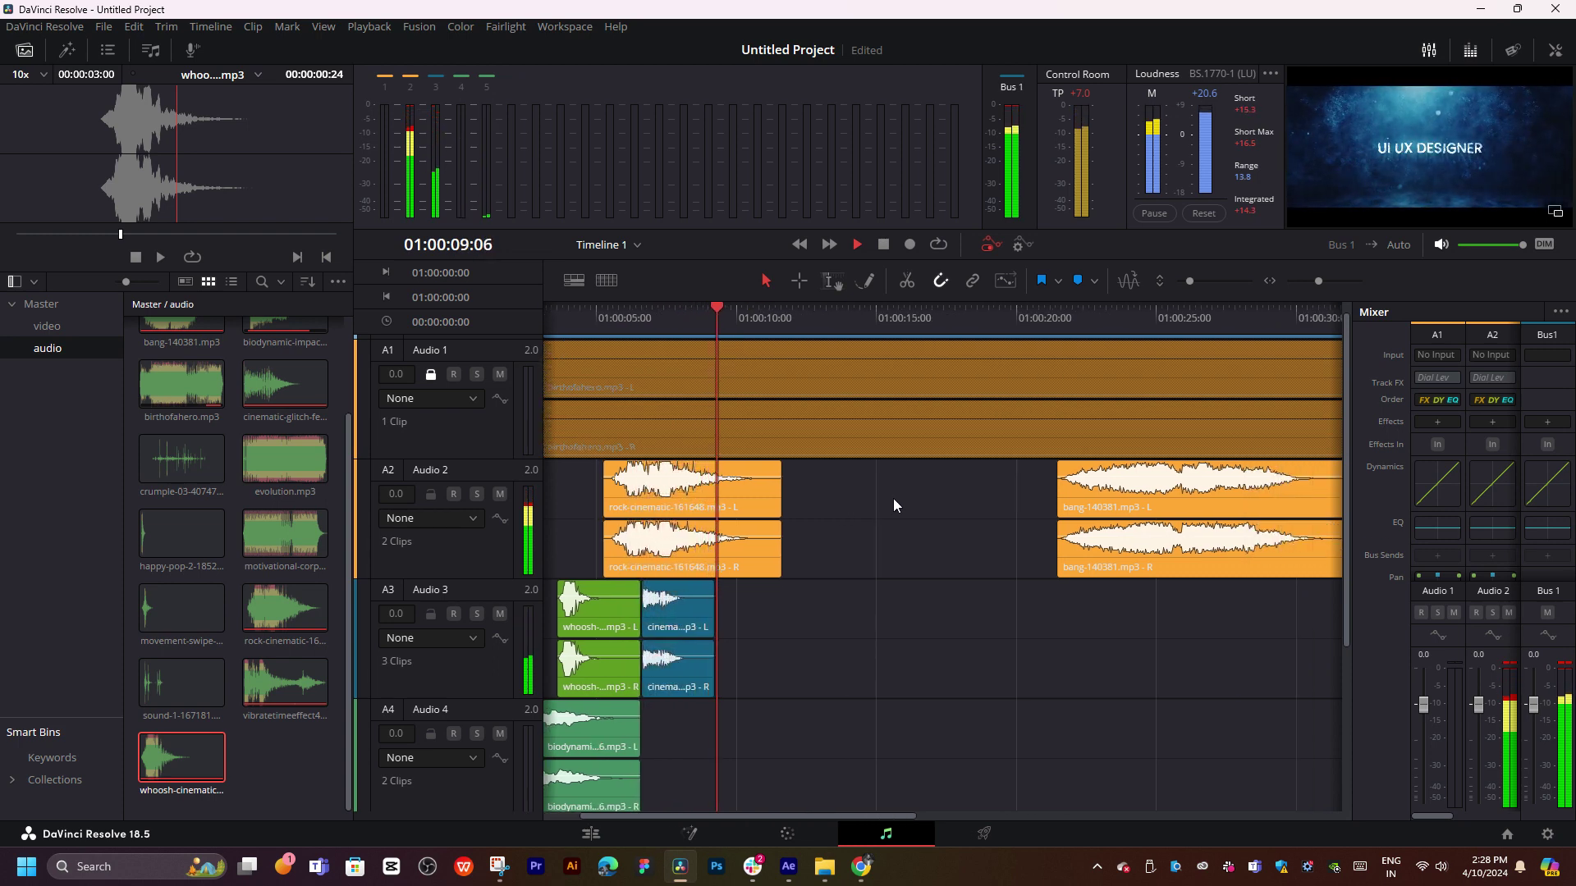
scroll(869, 505, right, 1)
scroll(869, 505, right, 2)
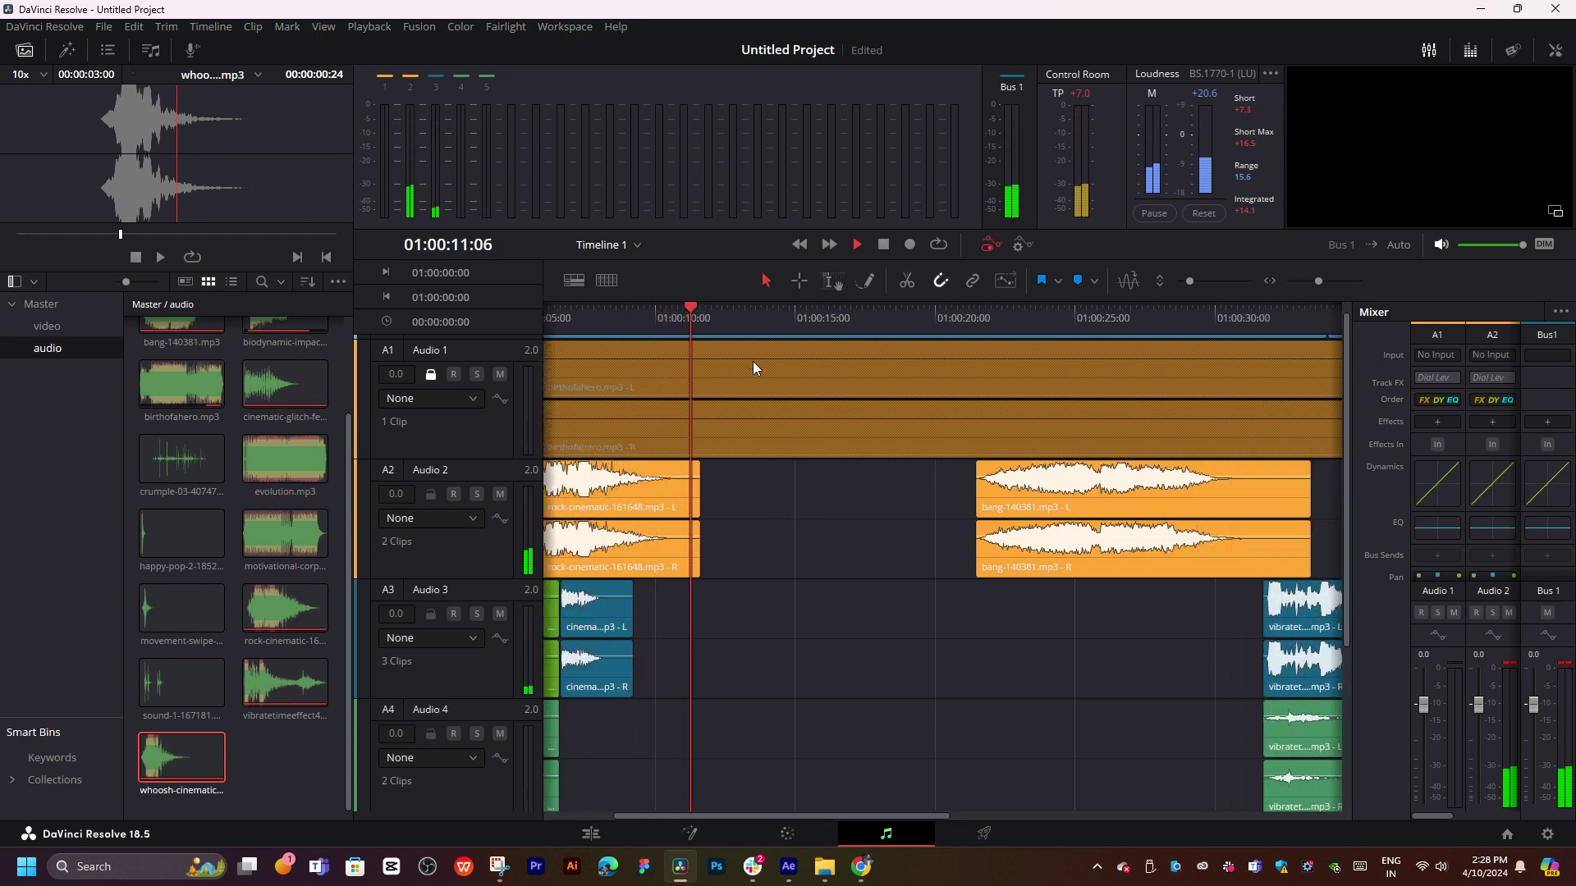
drag(740, 329, 727, 347)
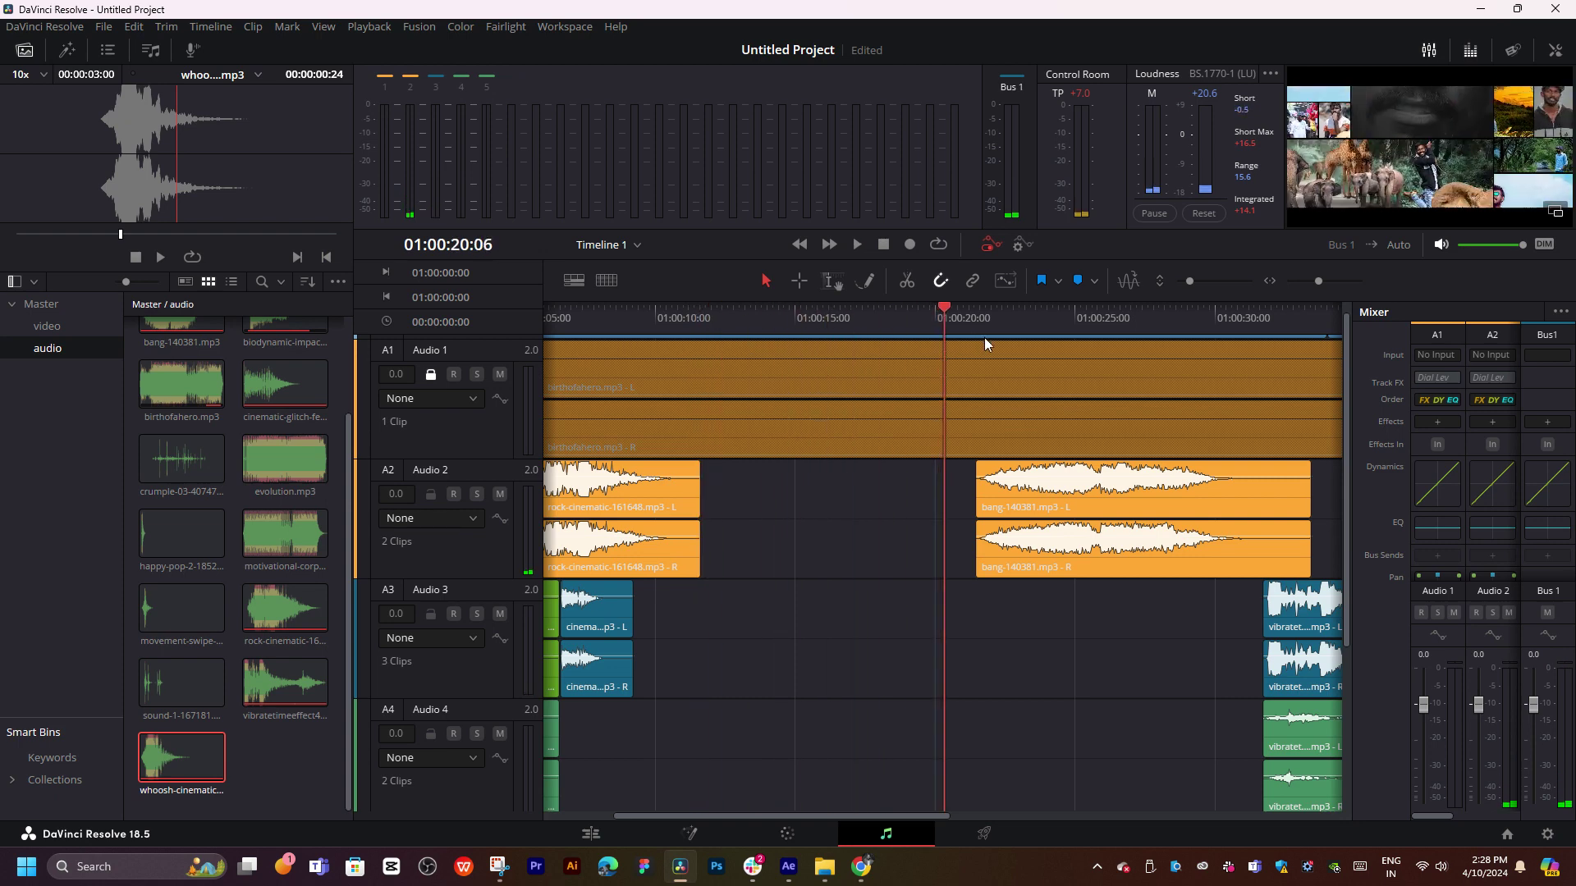
scroll(821, 486, left, 5)
scroll(830, 643, down, 4)
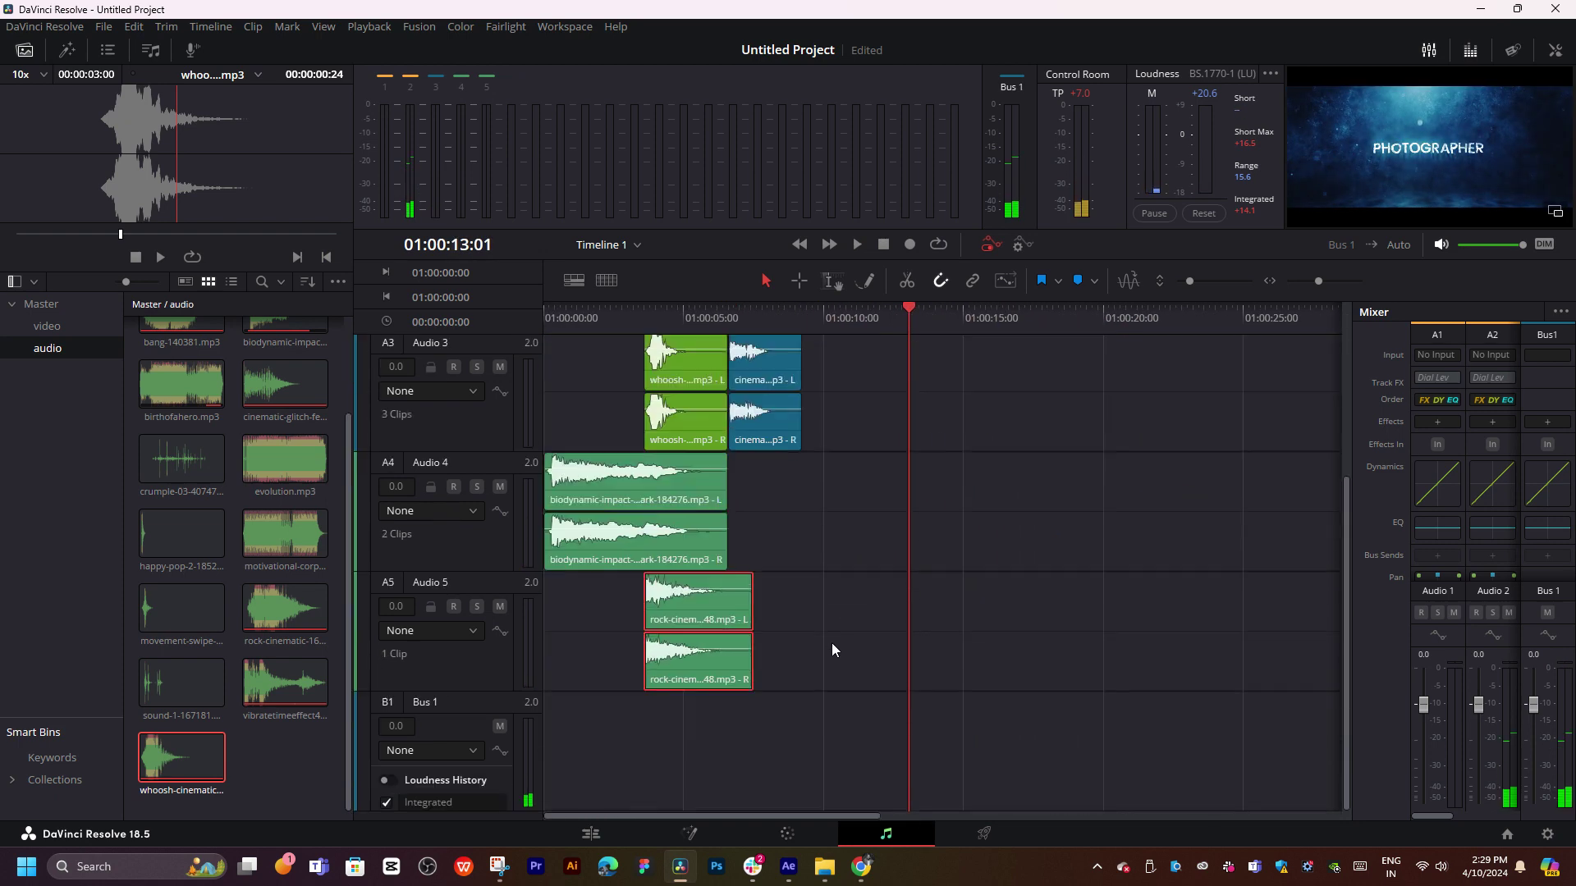
- Select the whoosh clips on Audio 3 and Alt-drag a copy of them later in the timeline
click(665, 445)
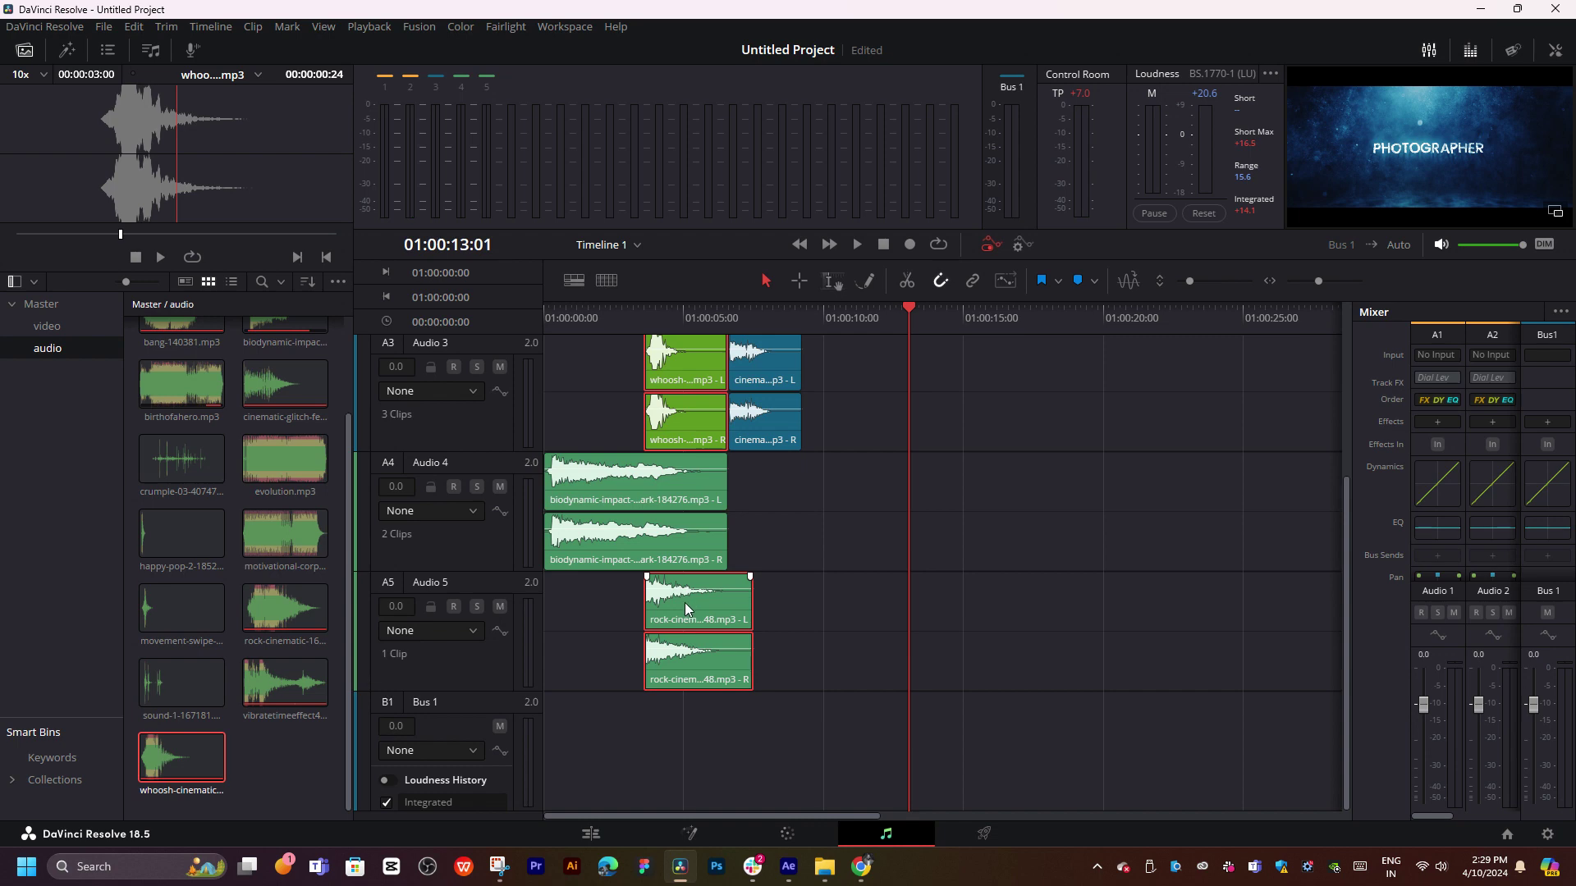
drag(685, 602, 917, 620)
scroll(956, 532, up, 4)
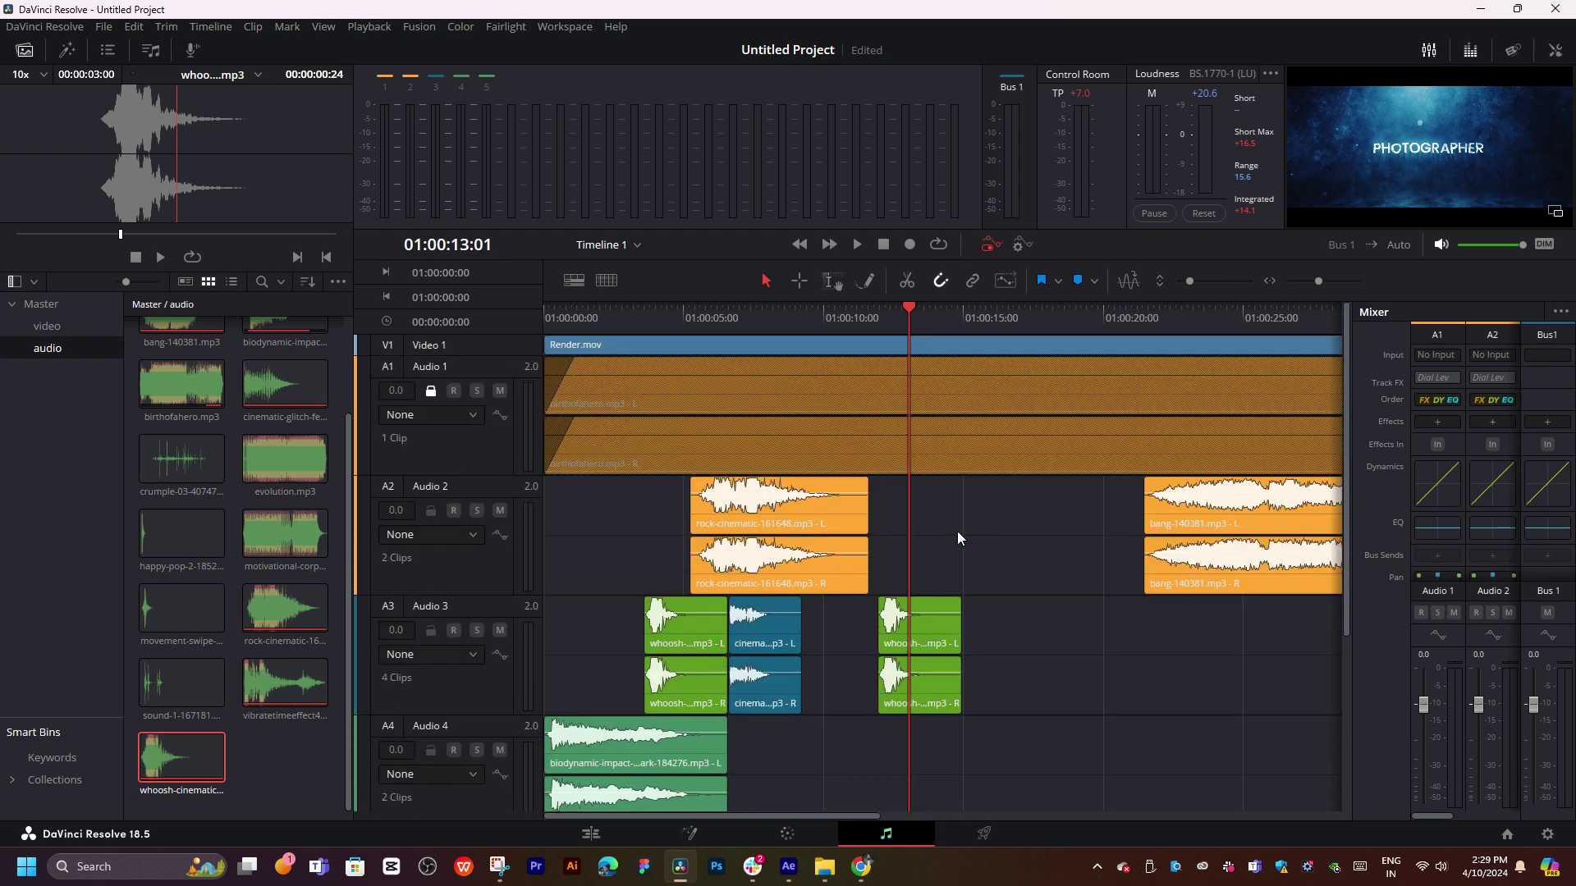
- Snap the whoosh and rock-cinematic copies to the playhead at 01:00:10:21 and preview them
drag(902, 316, 849, 327)
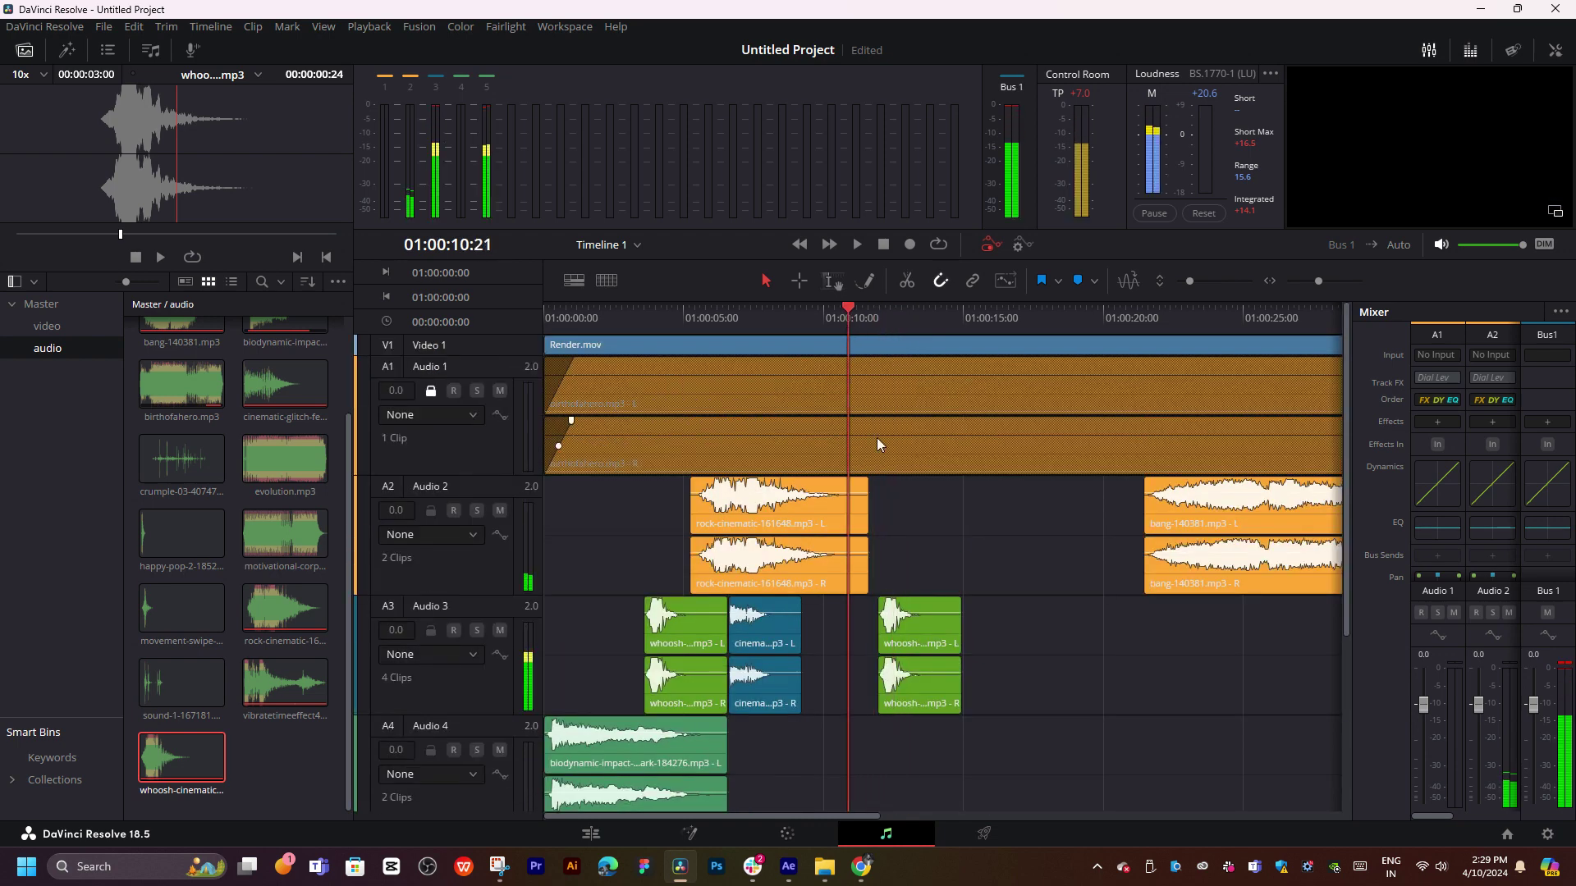
scroll(939, 551, down, 4)
drag(903, 443, 881, 437)
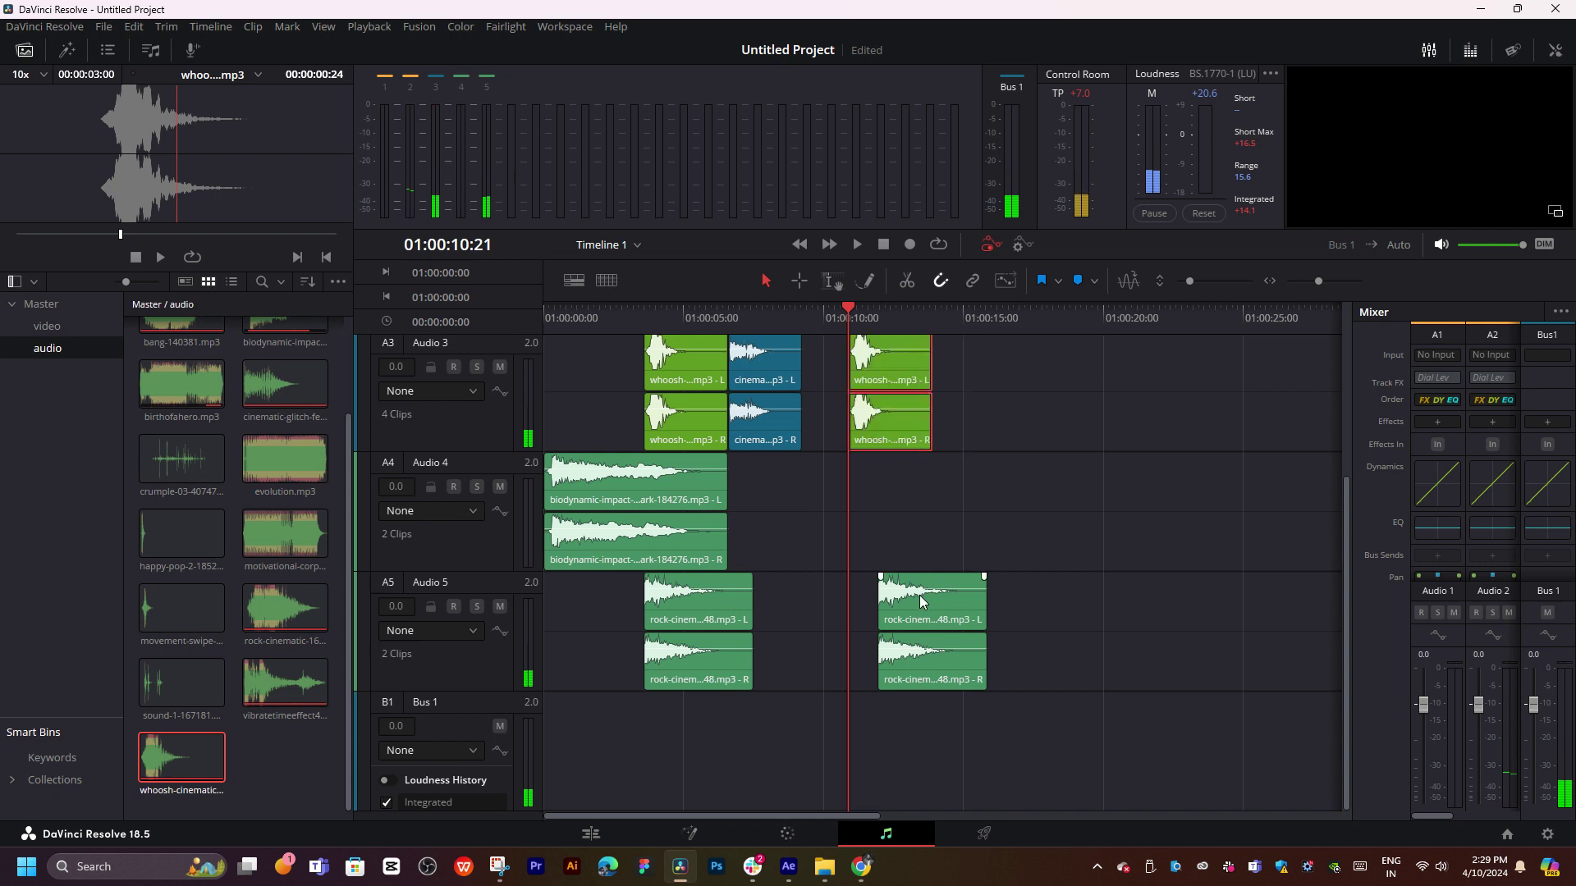
drag(915, 600, 887, 597)
scroll(952, 538, up, 2)
scroll(952, 538, up, 1)
key(space)
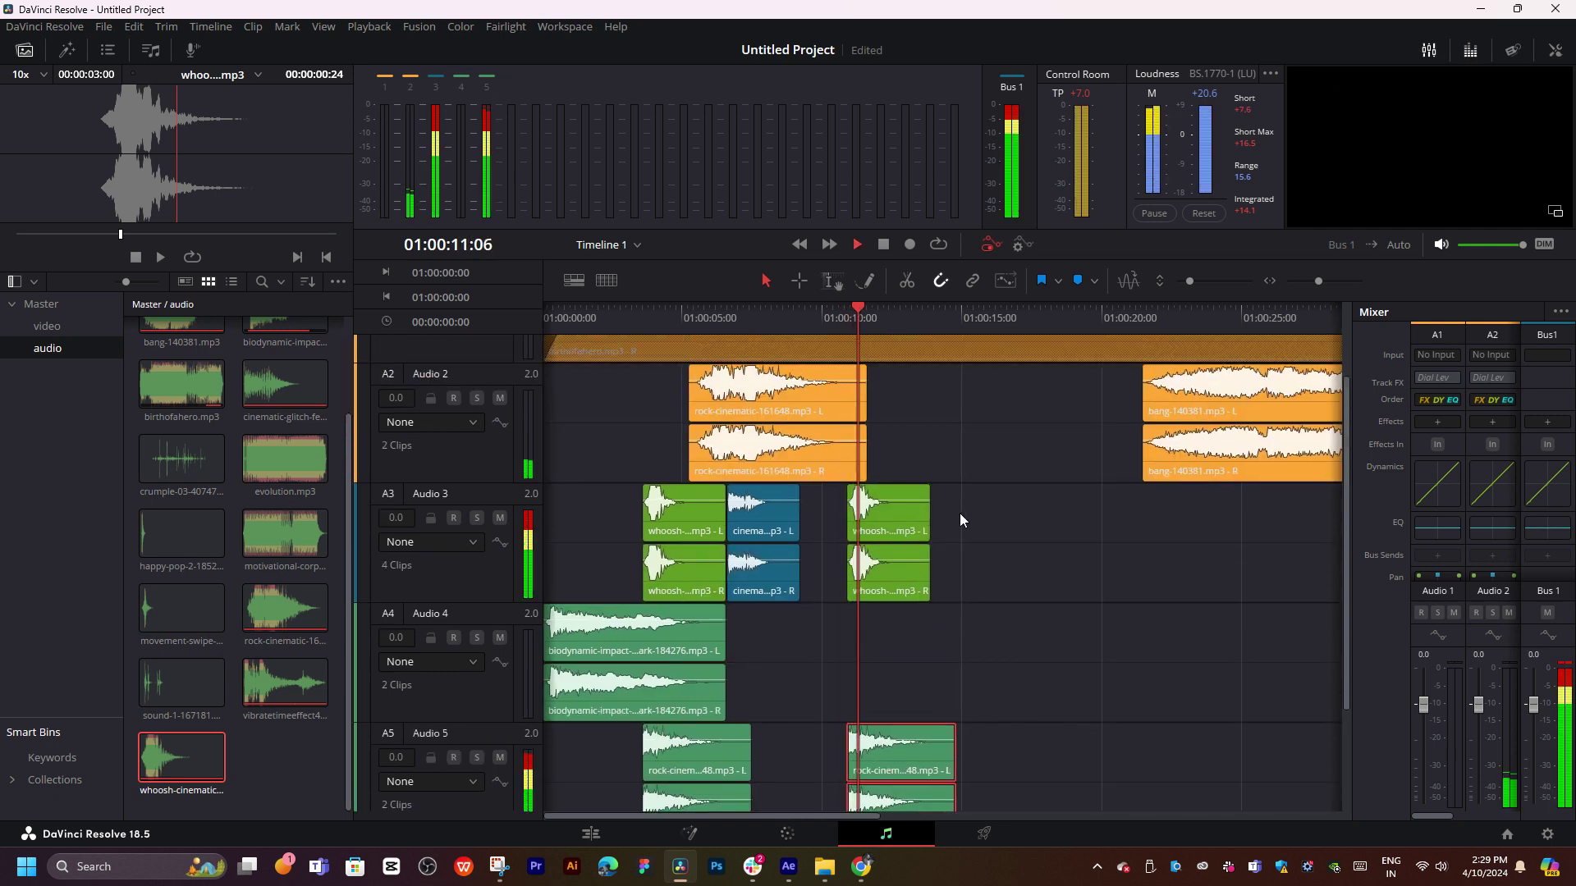
click(794, 329)
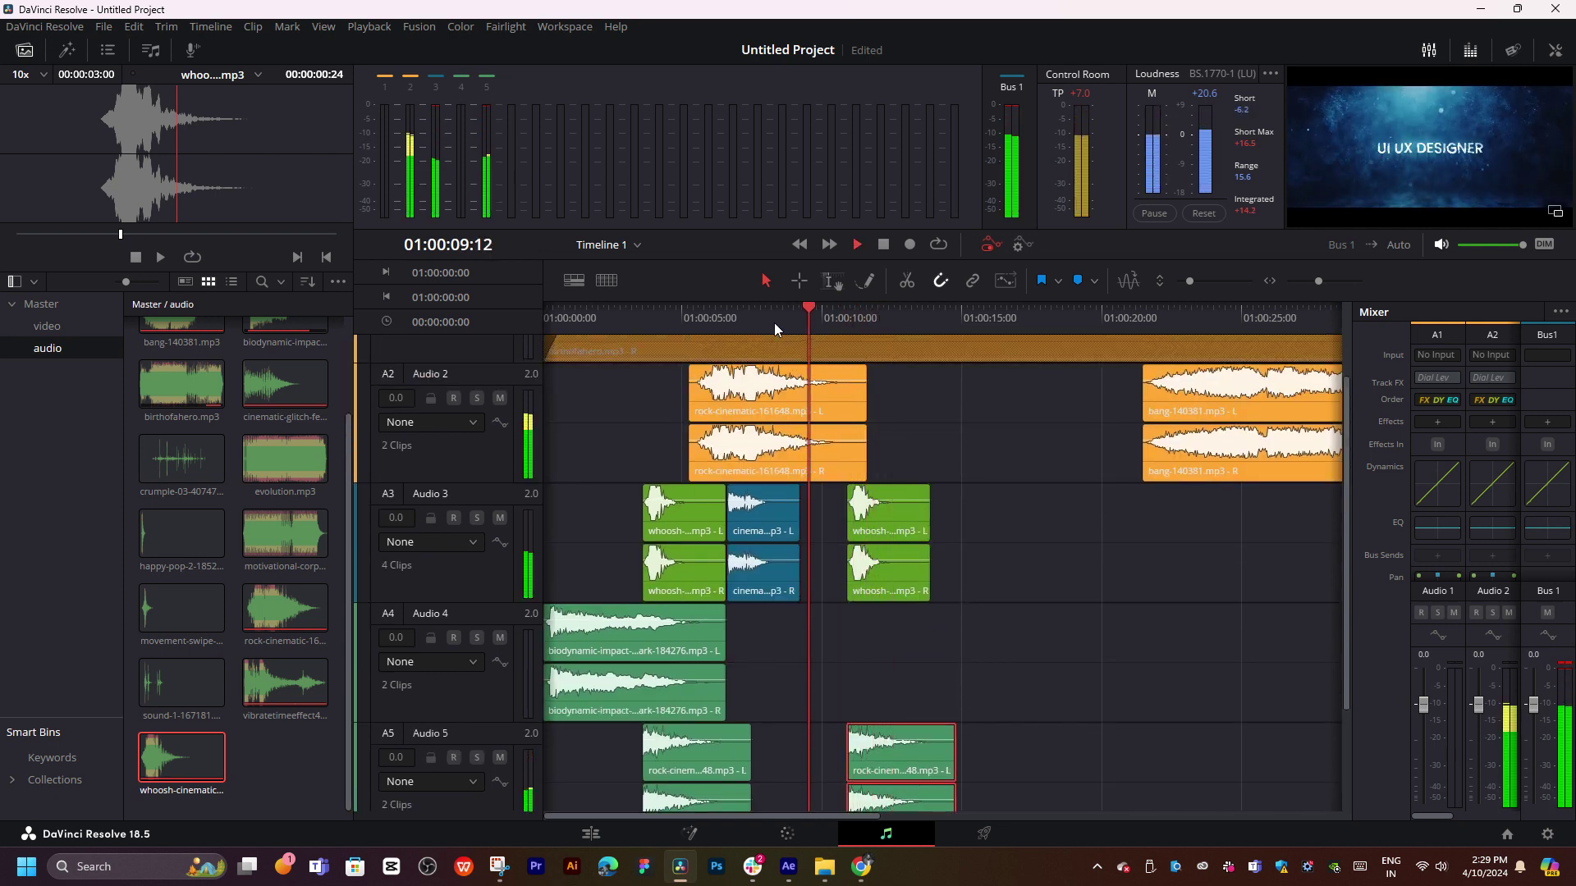
click(683, 318)
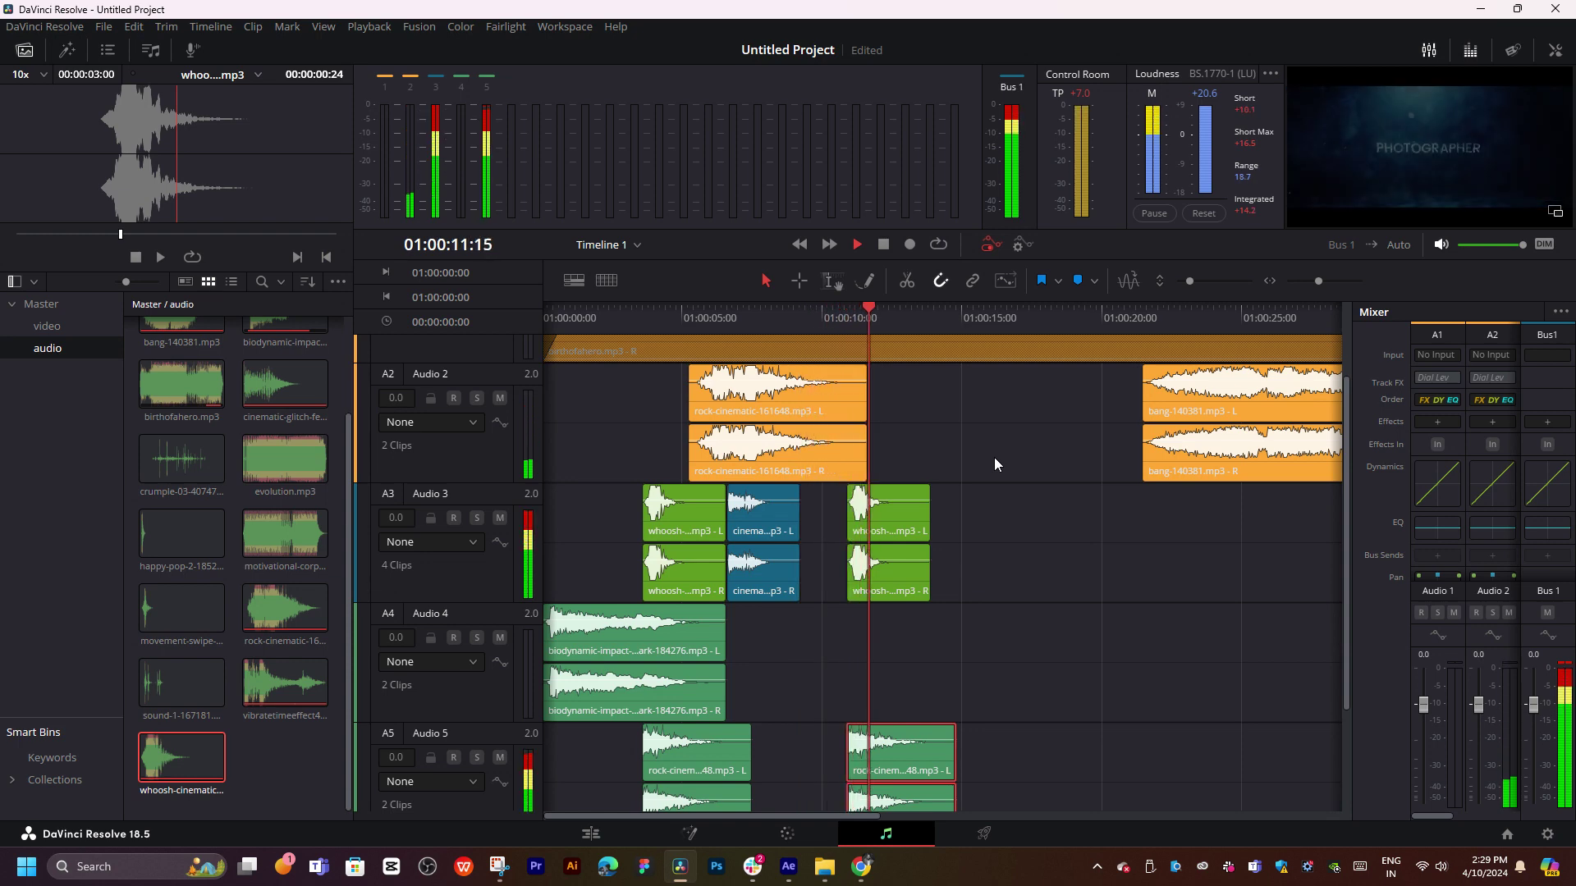
click(844, 323)
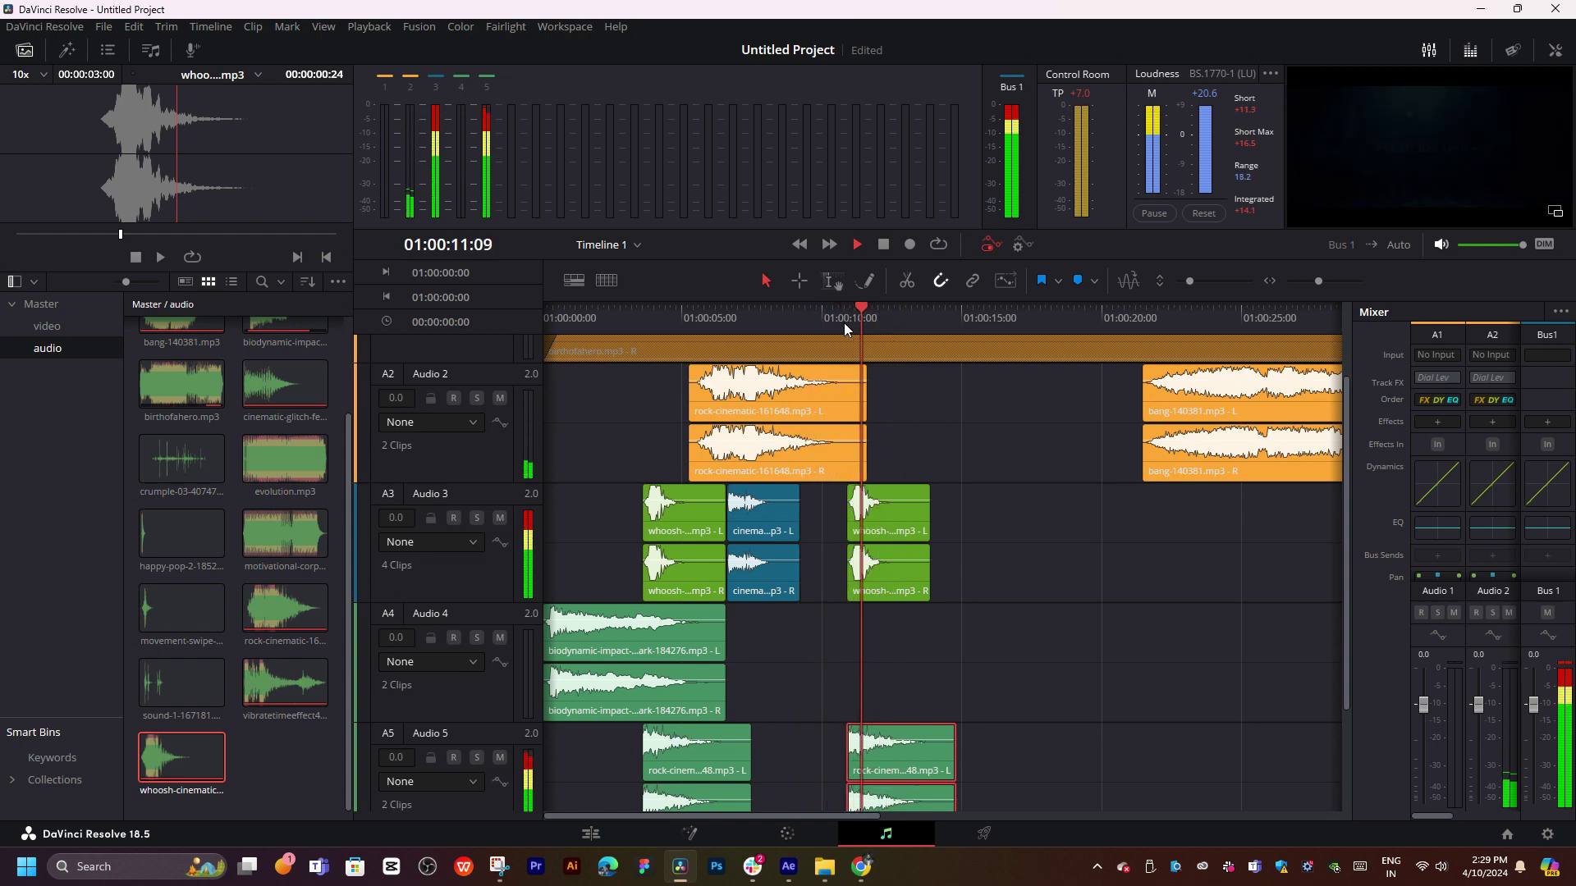
click(842, 321)
click(825, 320)
scroll(985, 488, right, 5)
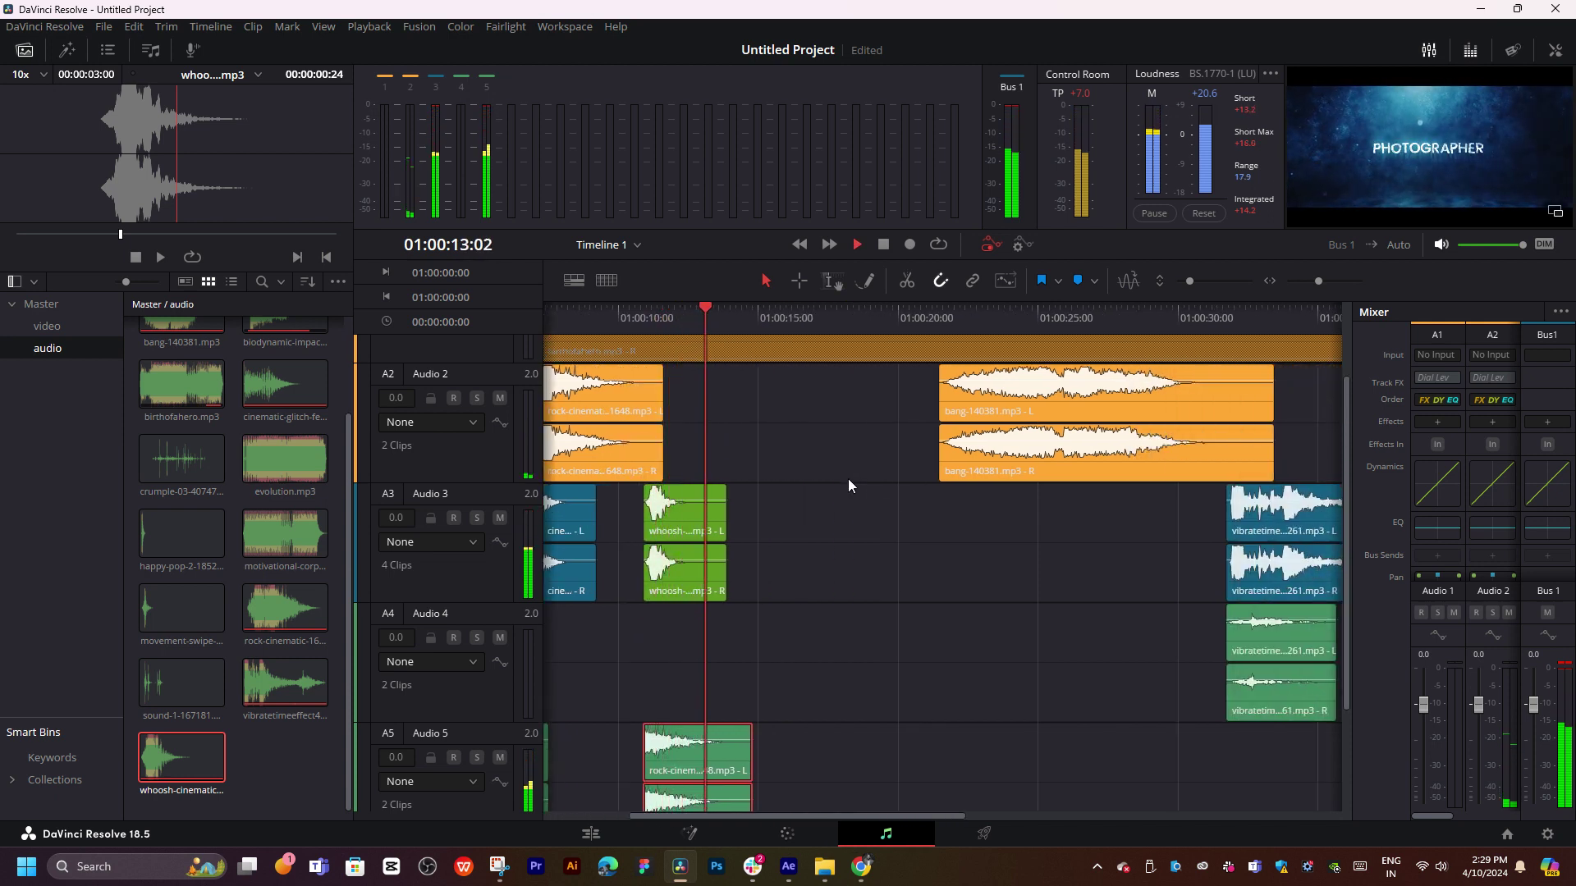
scroll(852, 478, left, 1)
click(821, 319)
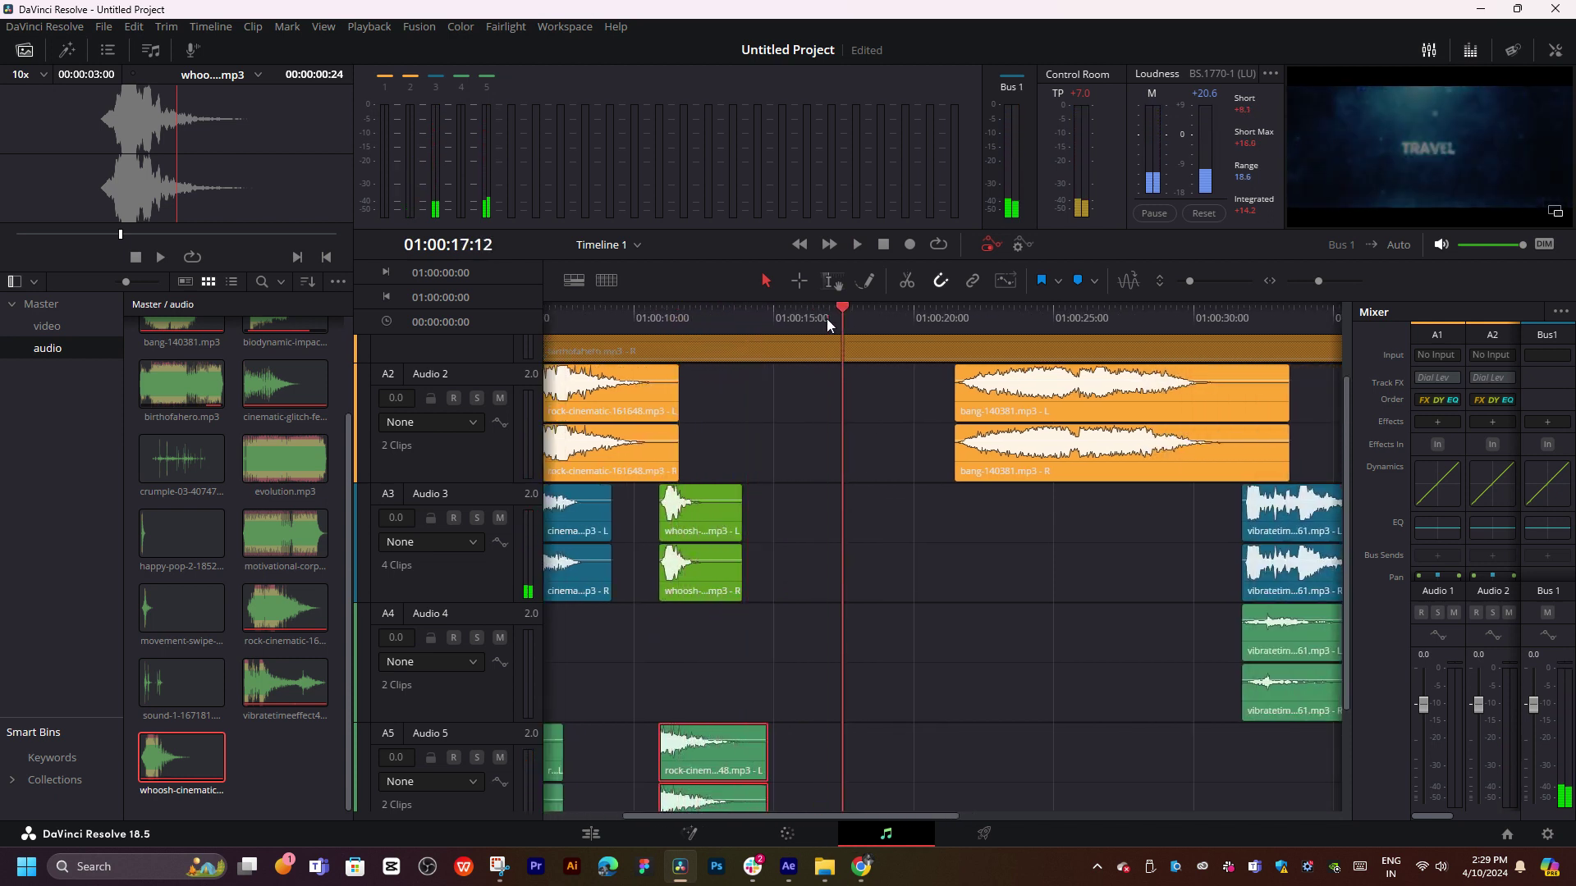
click(1010, 319)
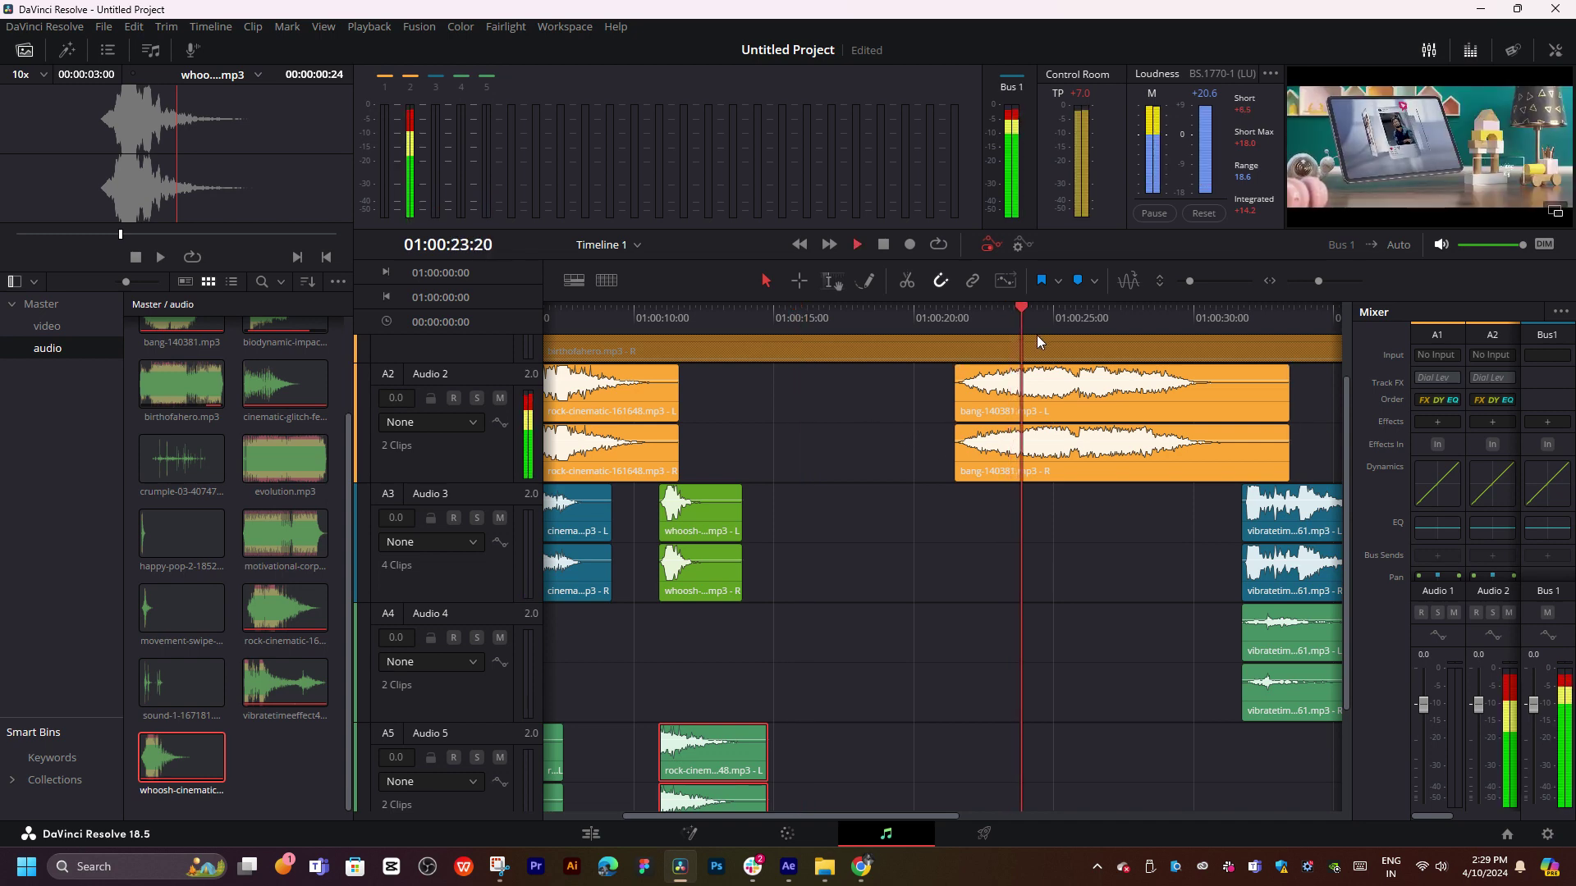
scroll(1094, 467, up, 1)
key(space)
drag(1093, 472, 883, 472)
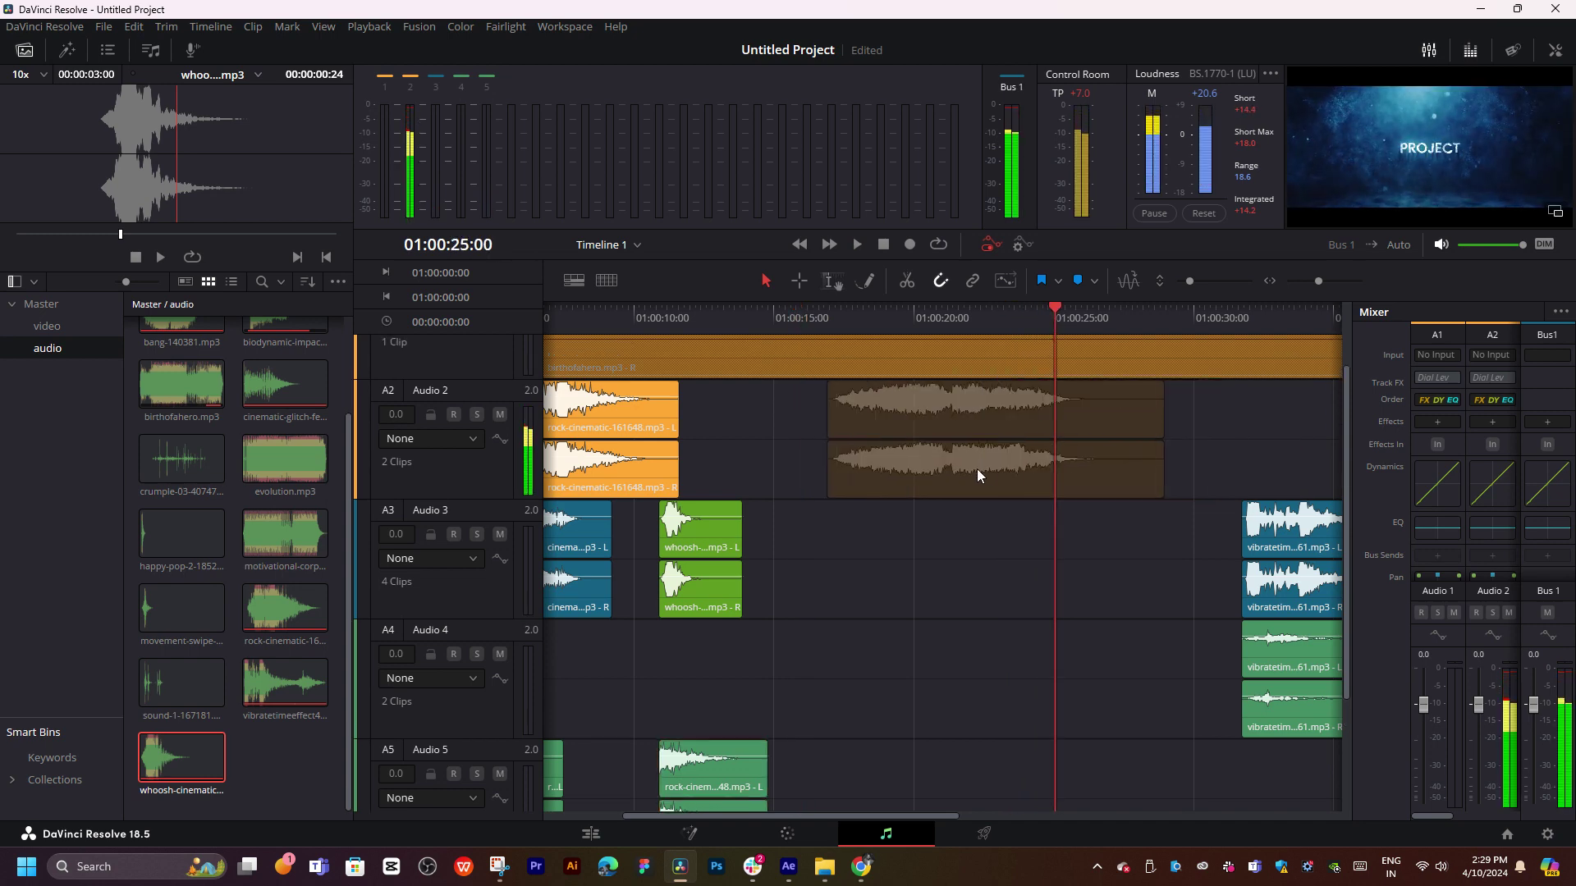
click(785, 320)
key(space)
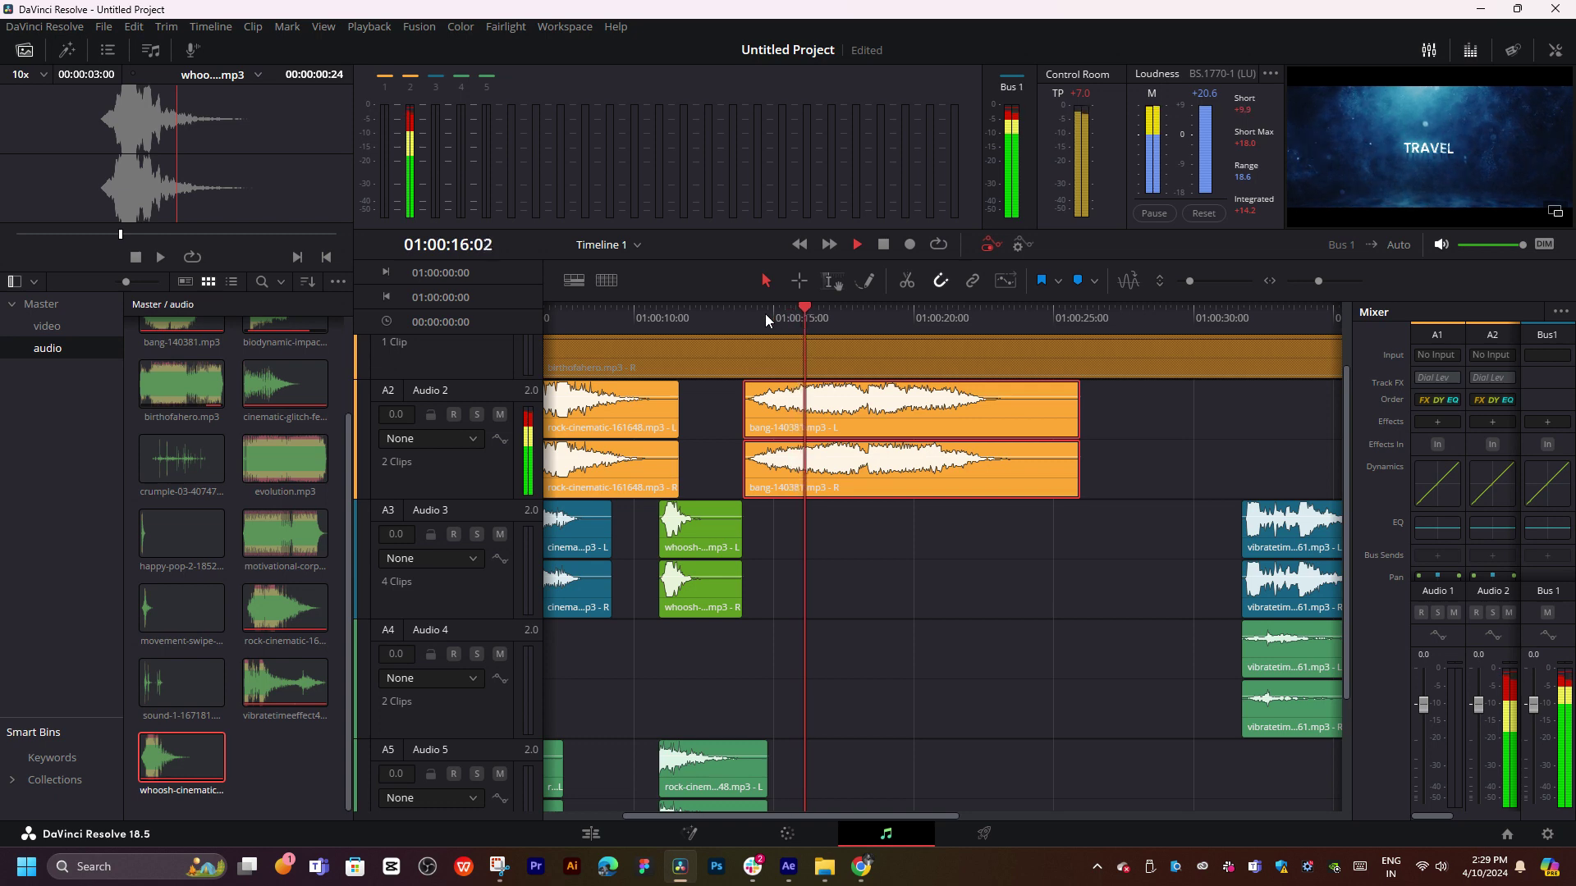
click(731, 316)
key(space)
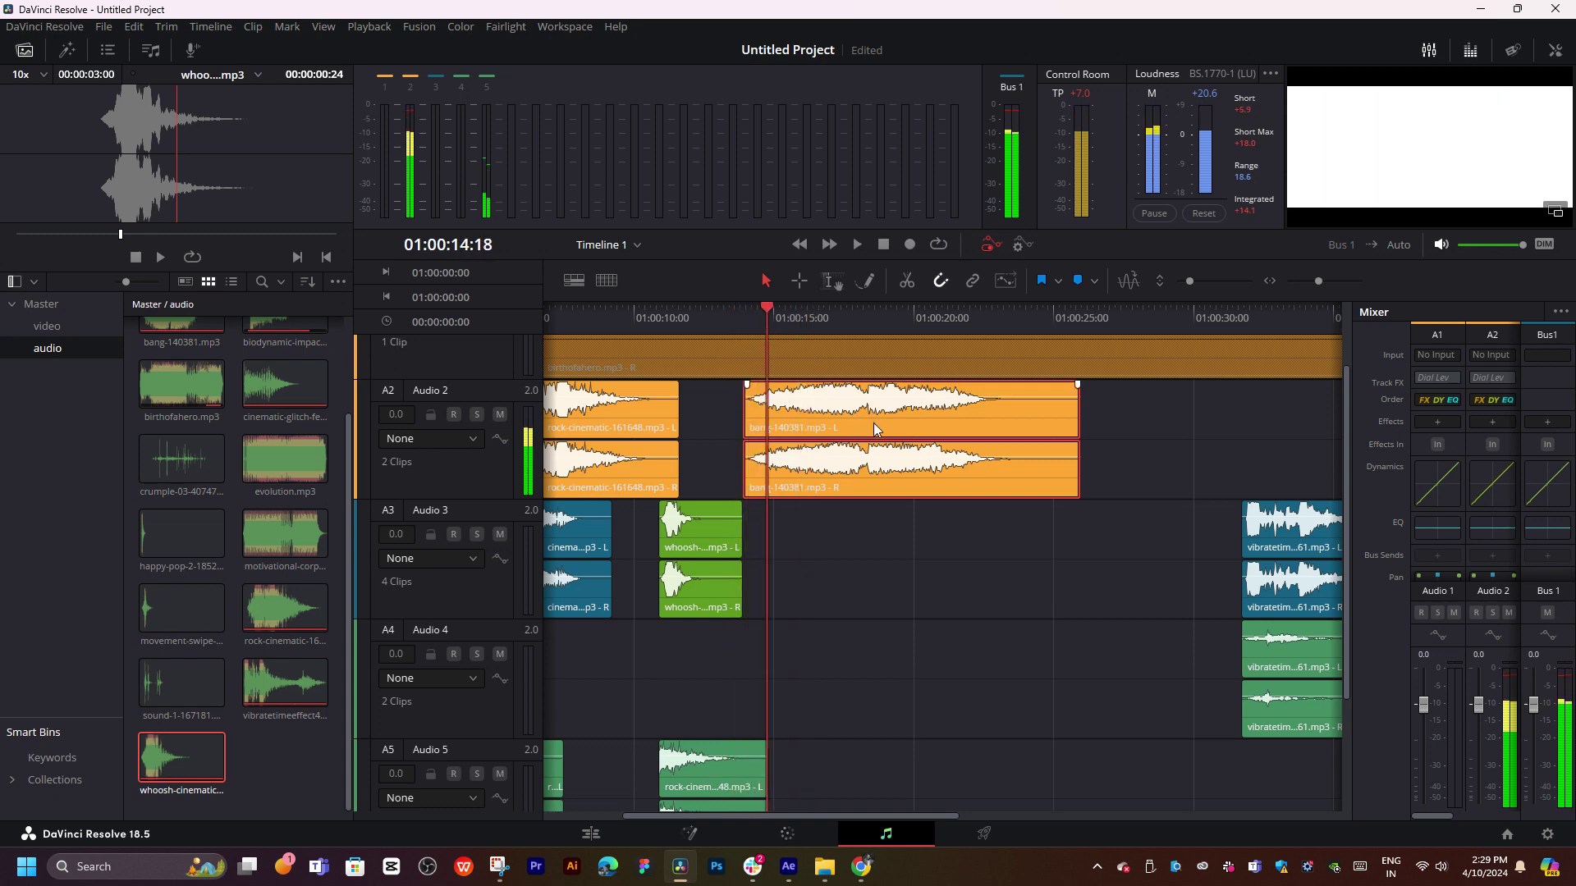
scroll(902, 443, left, 2)
drag(946, 492, 865, 658)
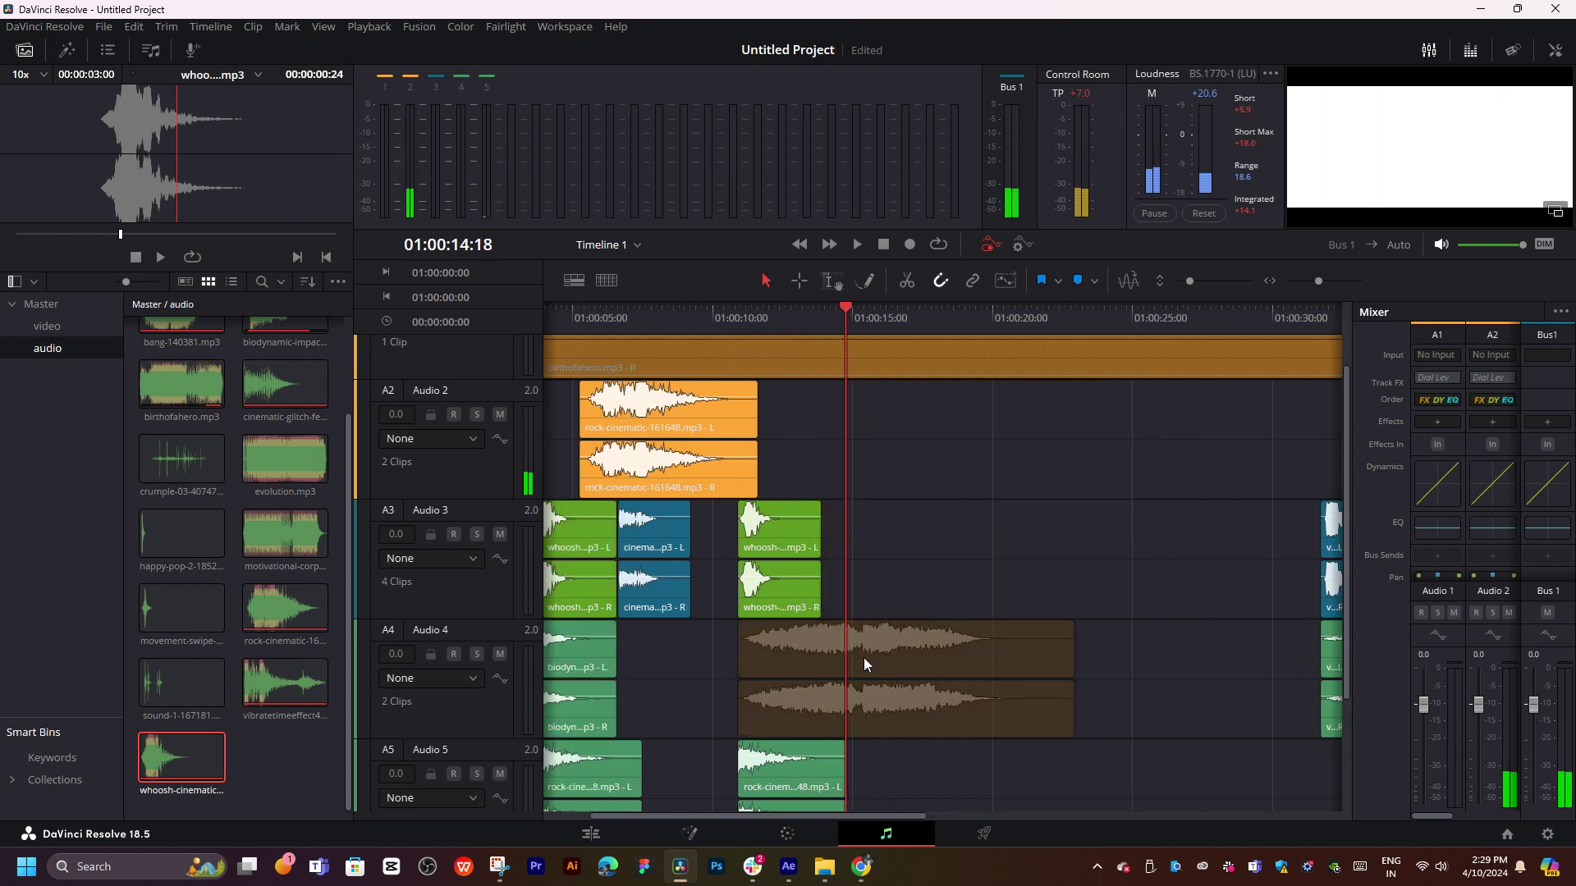
click(774, 328)
key(space)
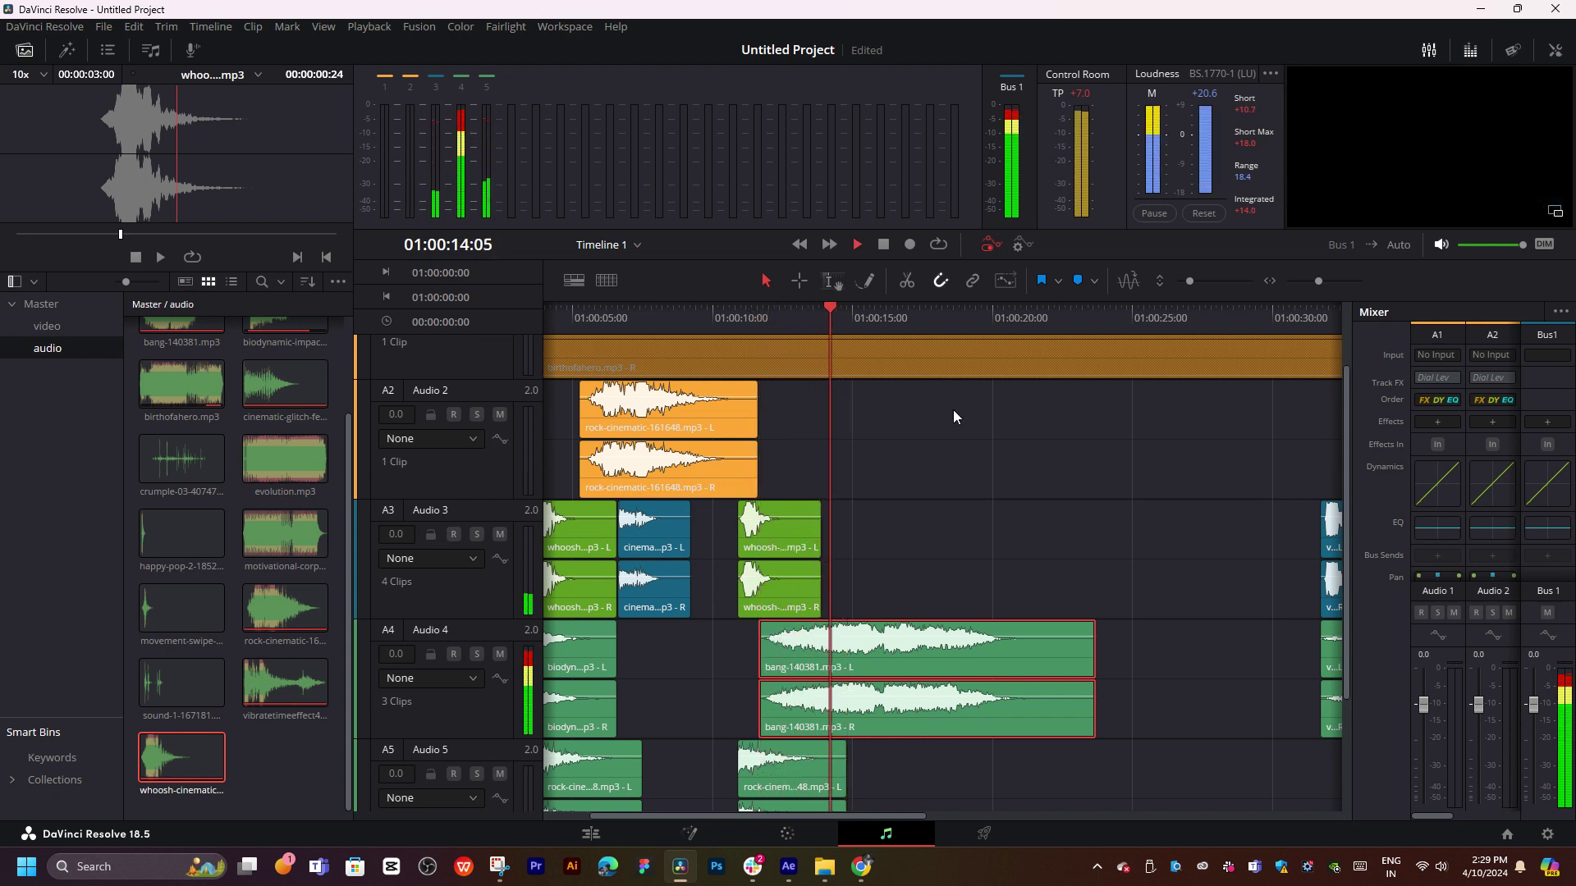
click(846, 318)
click(817, 320)
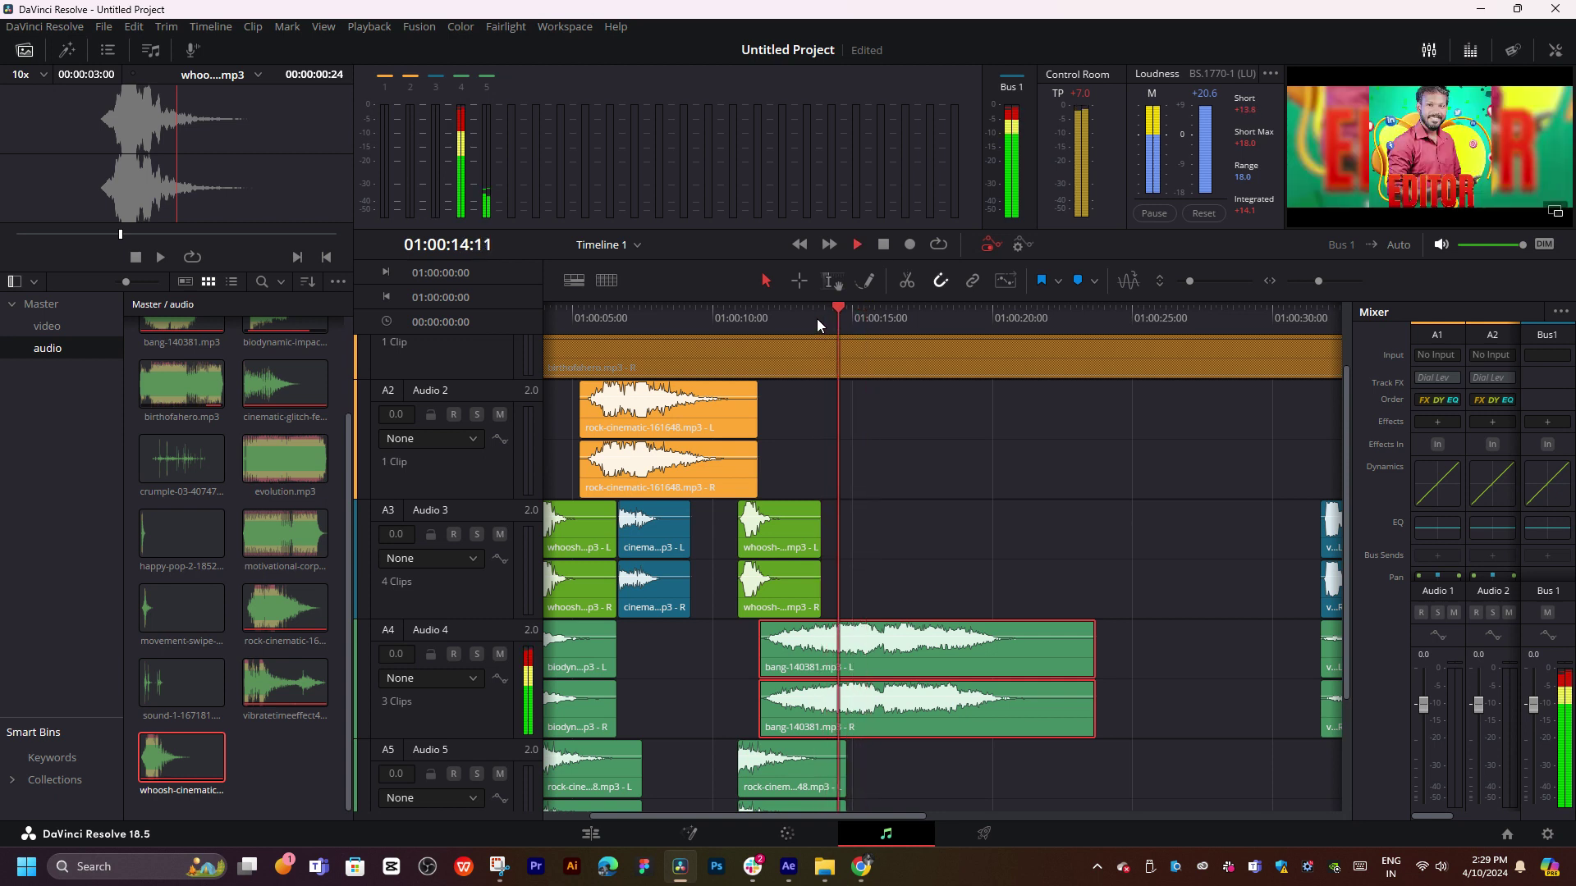
click(800, 319)
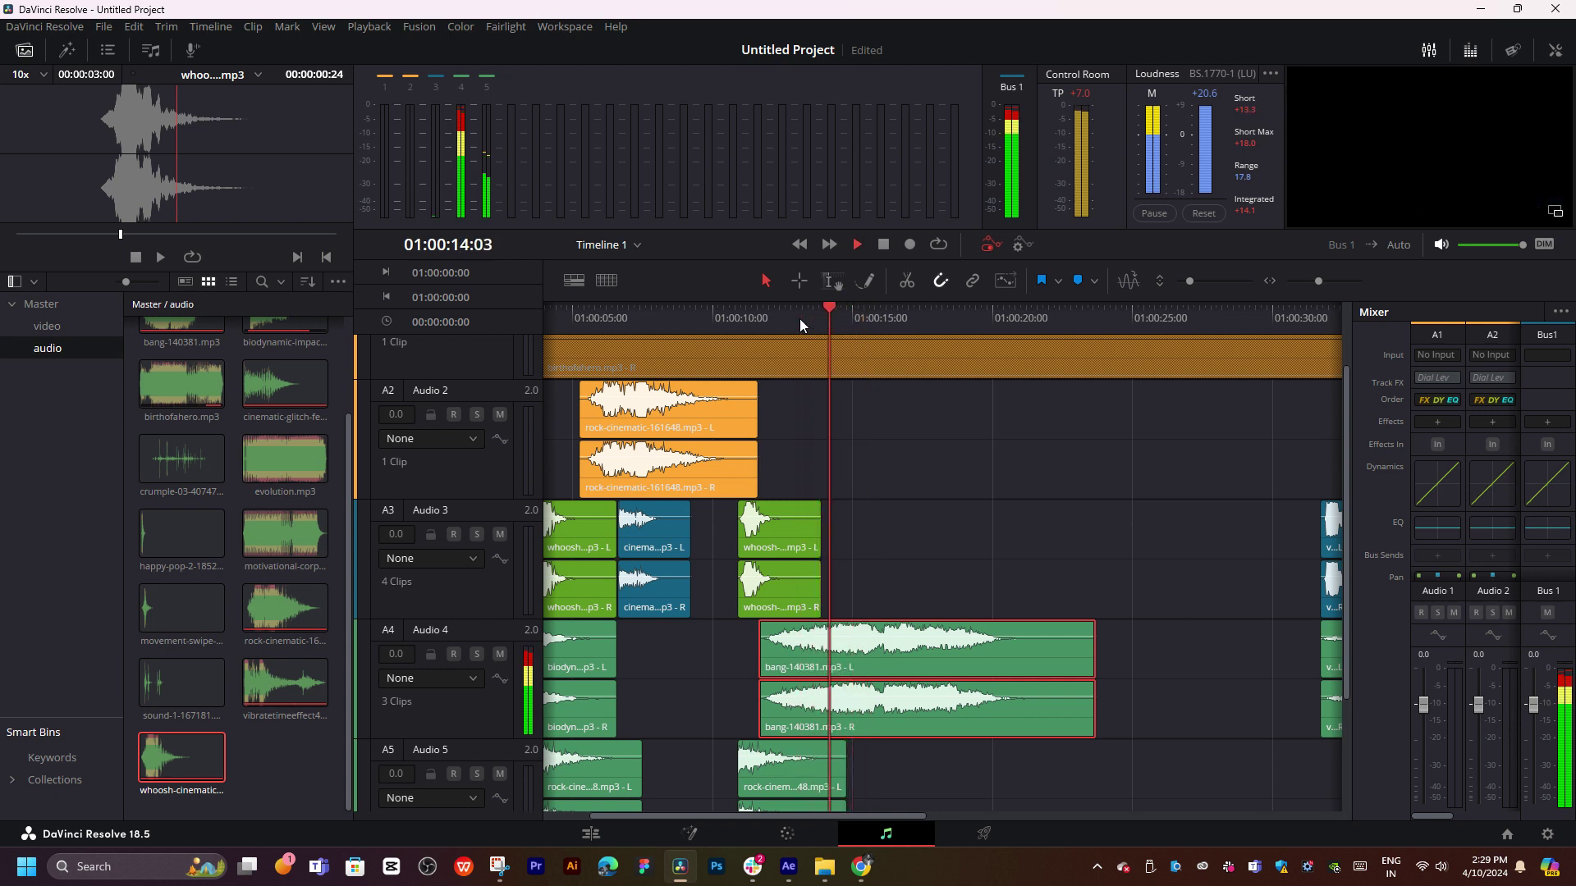
click(772, 320)
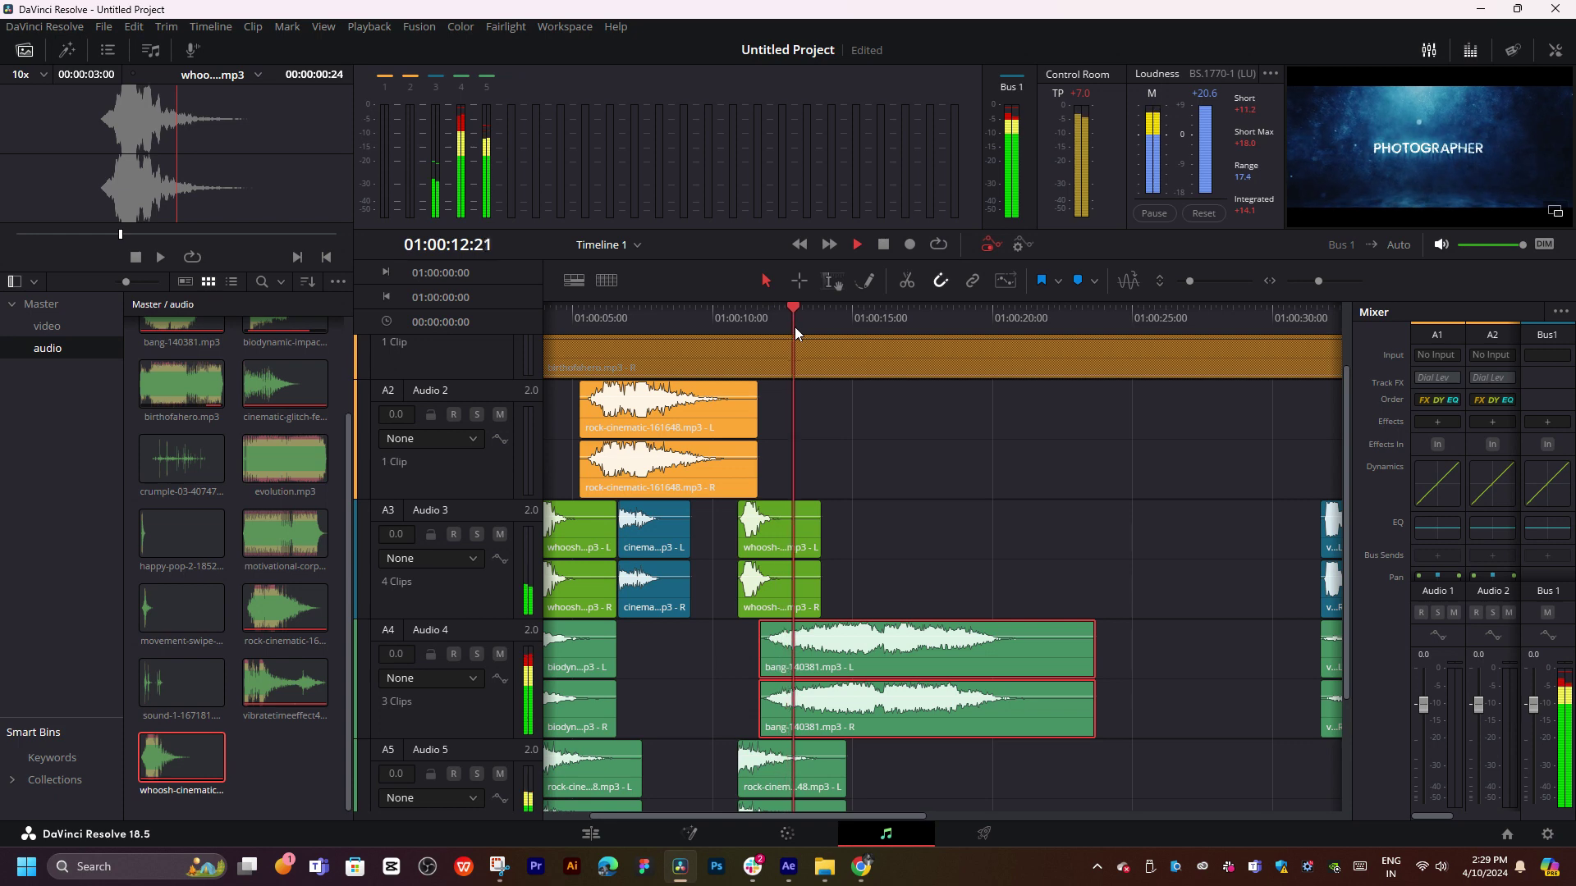
key(space)
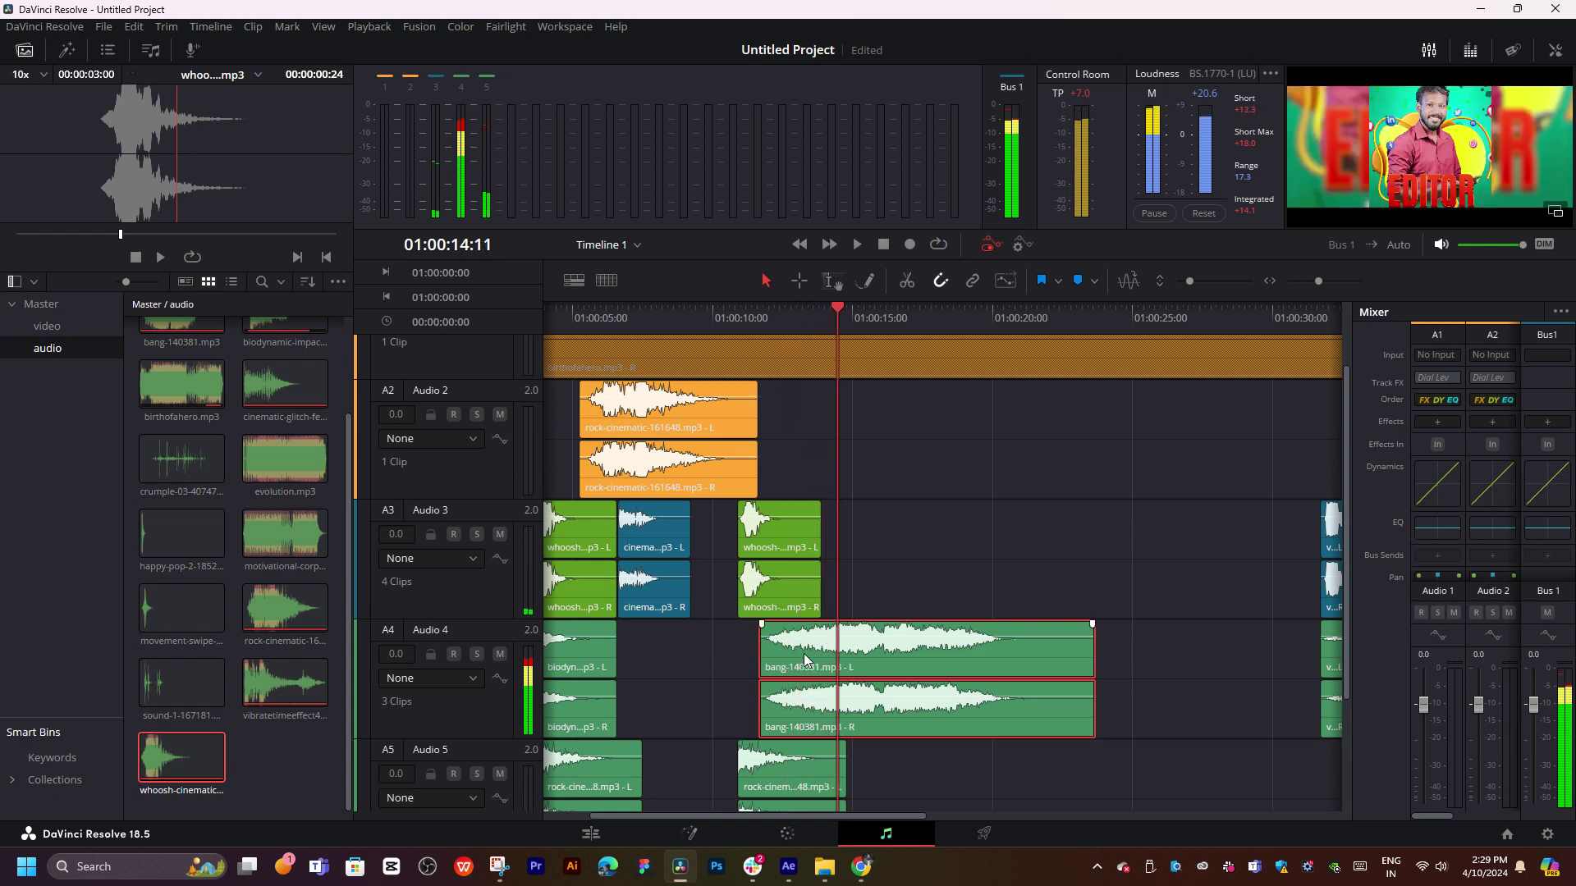
- Trim the bang clip's start later on Audio 4 and replay from about 13 seconds
mouse_move(761, 649)
mouse_down()
mouse_move(815, 649)
mouse_move(811, 630)
mouse_up()
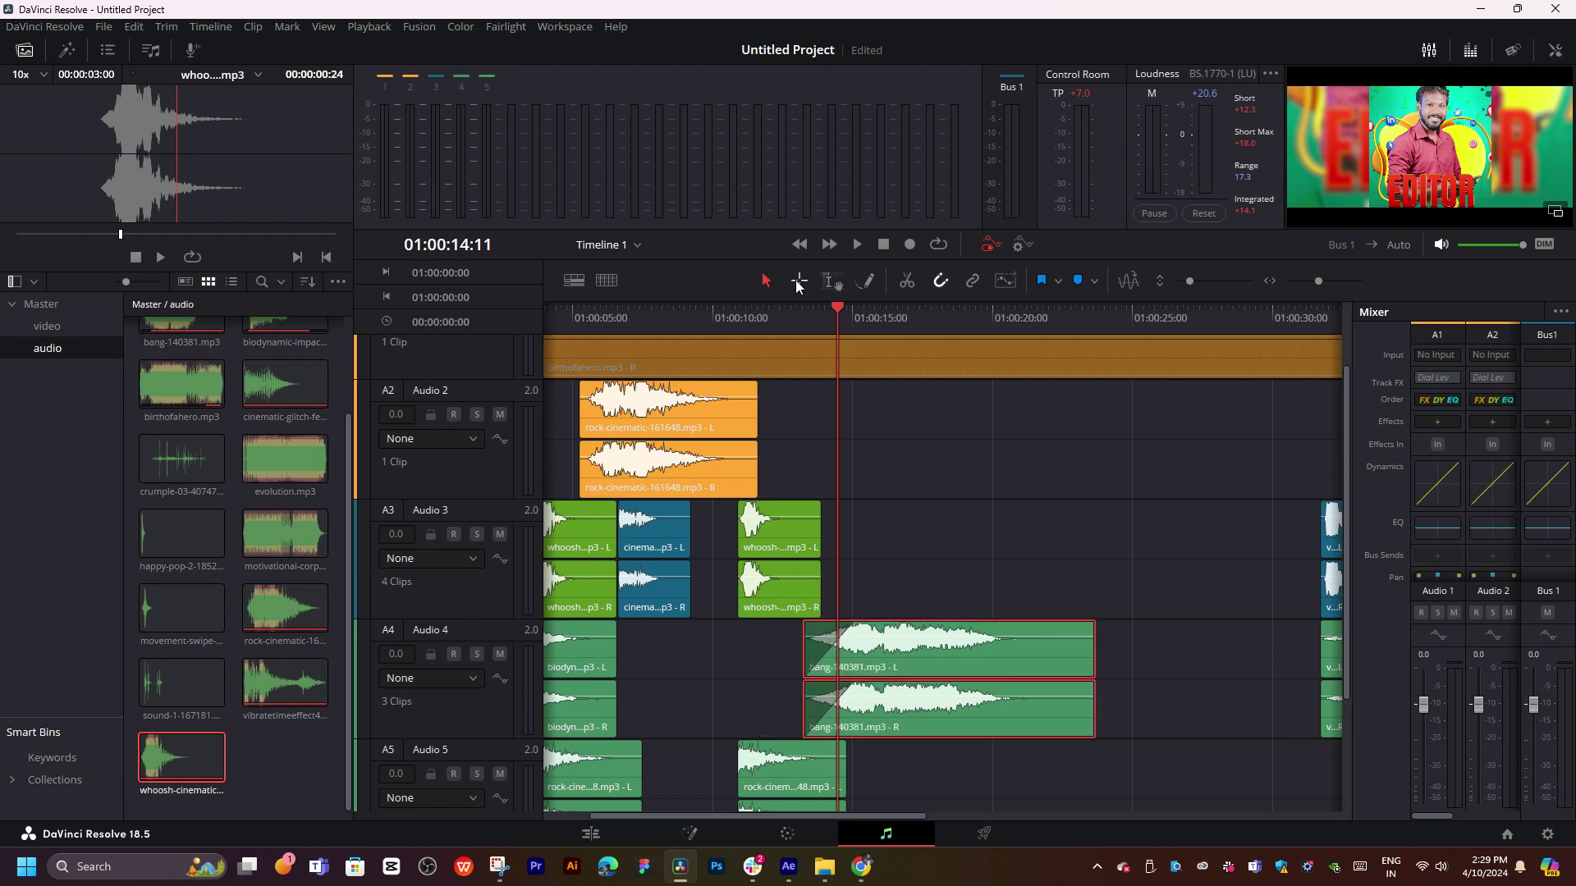
click(805, 307)
key(space)
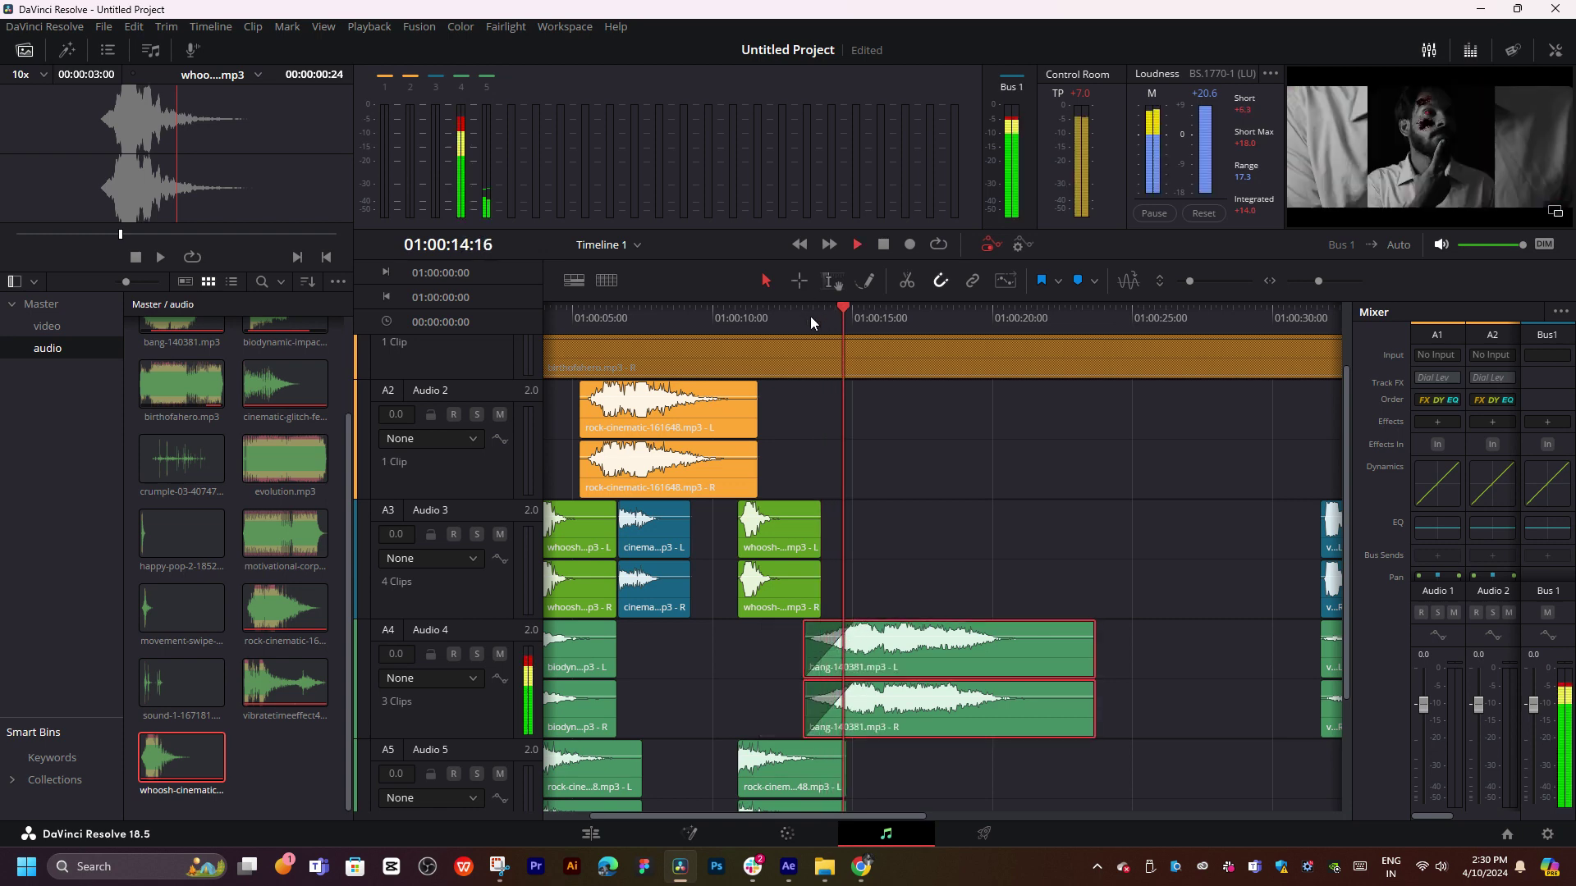
click(795, 319)
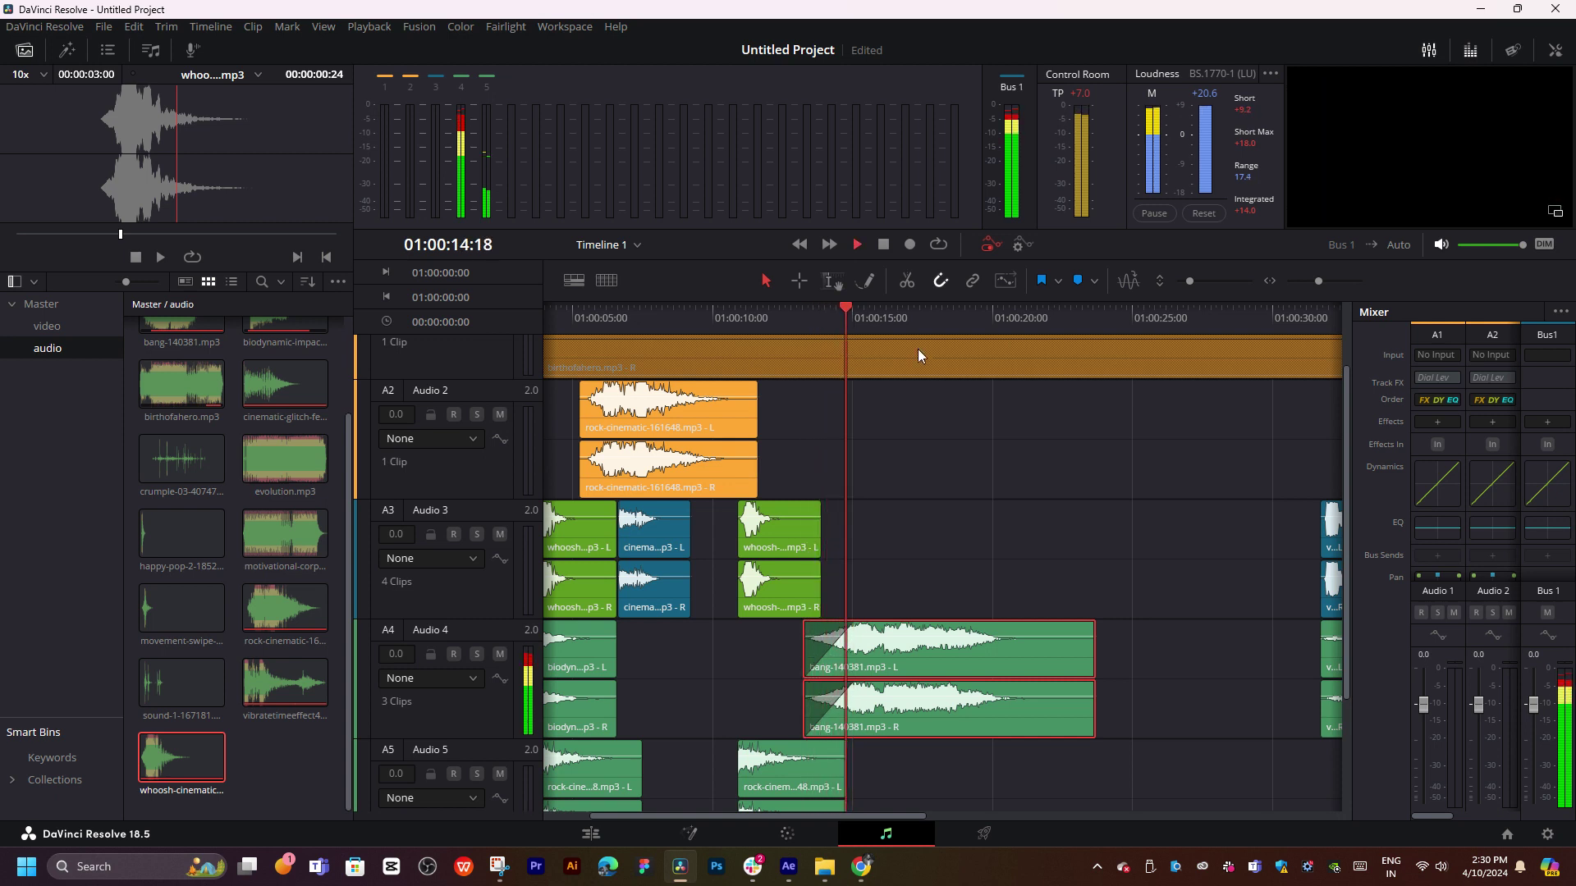
key(space)
key(space)
click(842, 321)
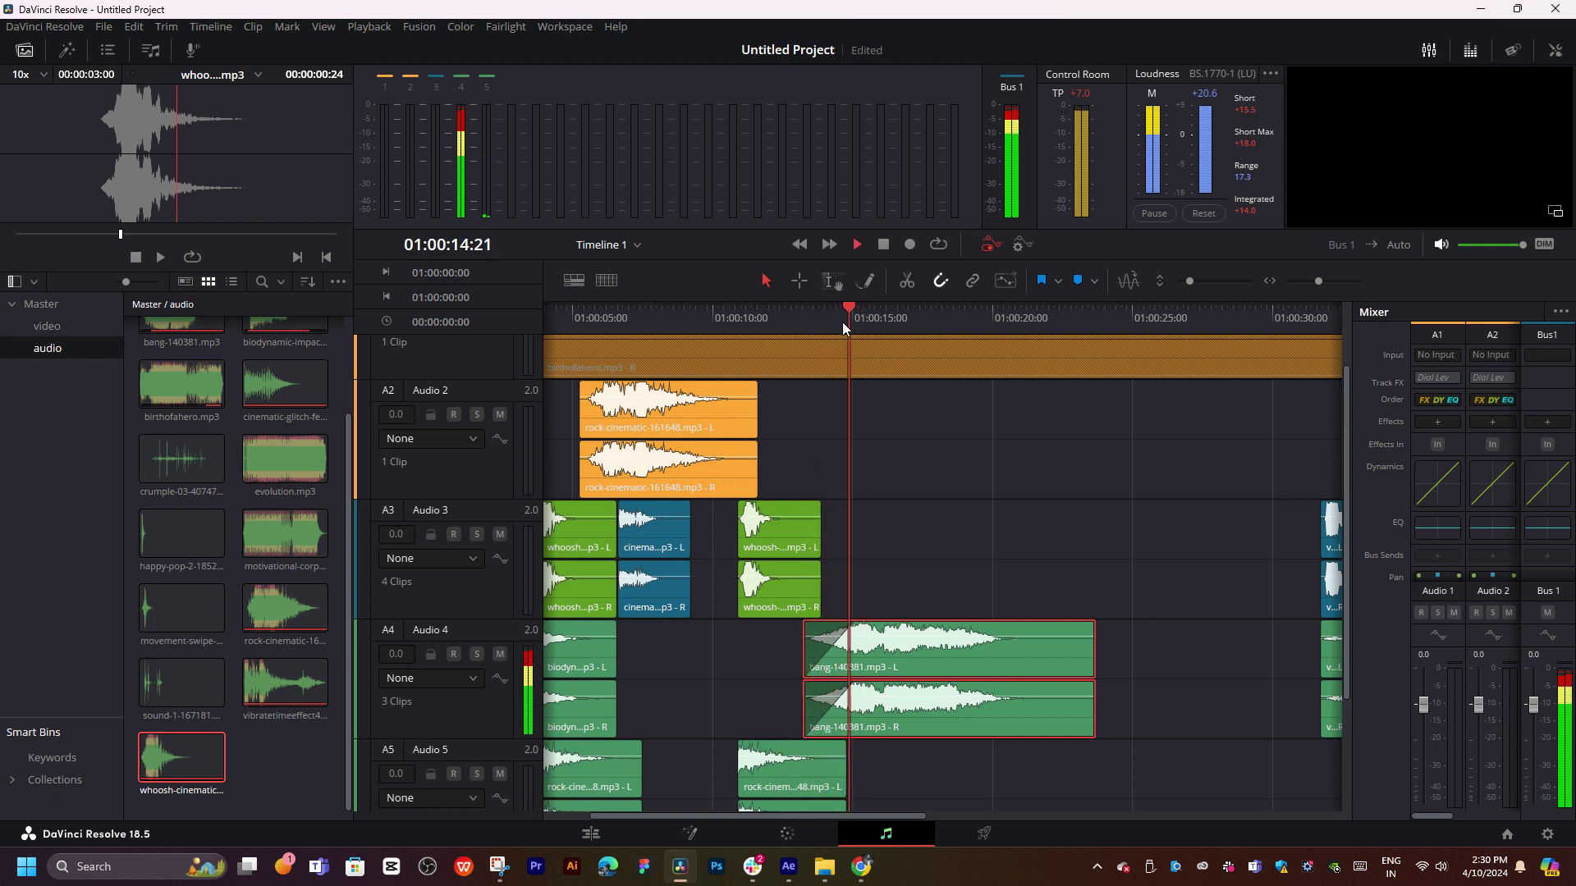
key(space)
- Move the bang clip slightly earlier and preview it from about 12 seconds
mouse_move(941, 638)
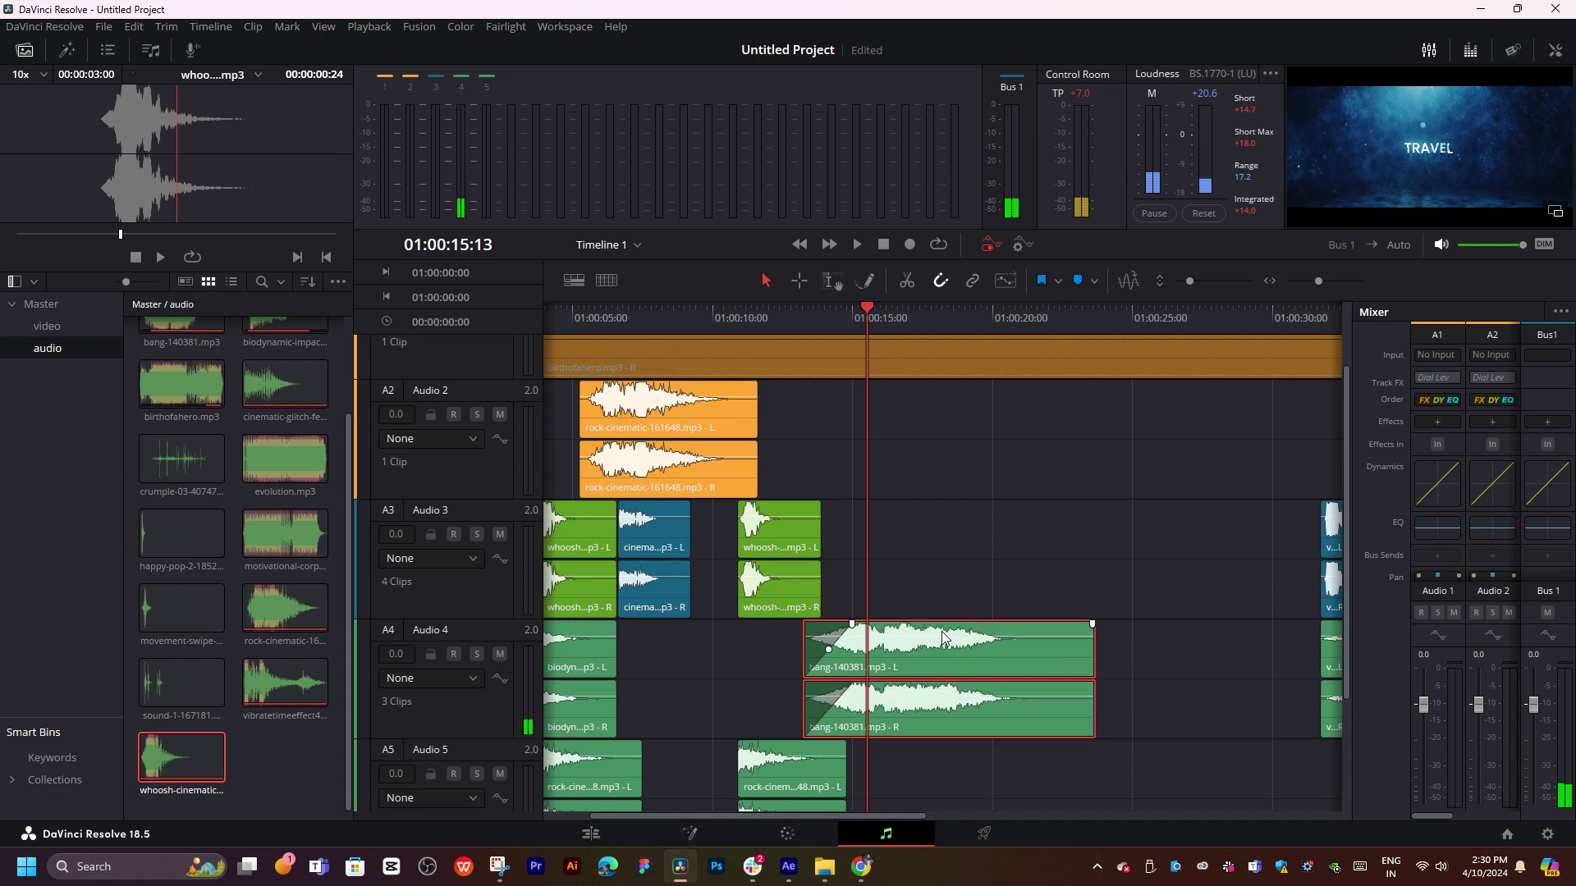
scroll(942, 638, up, 3)
scroll(933, 590, down, 1)
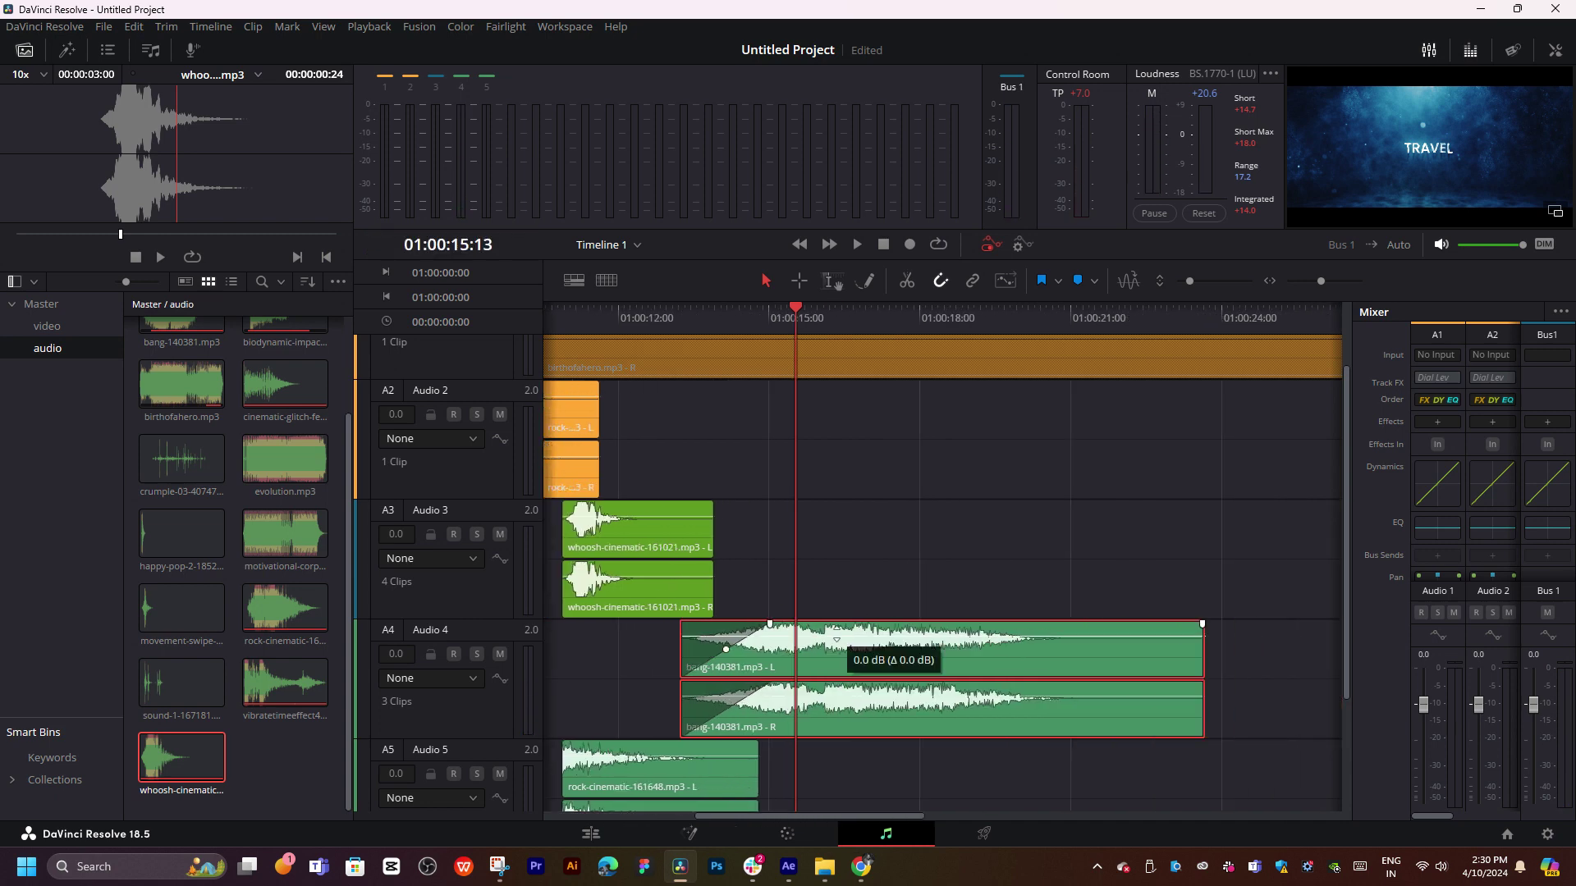
drag(840, 652, 820, 650)
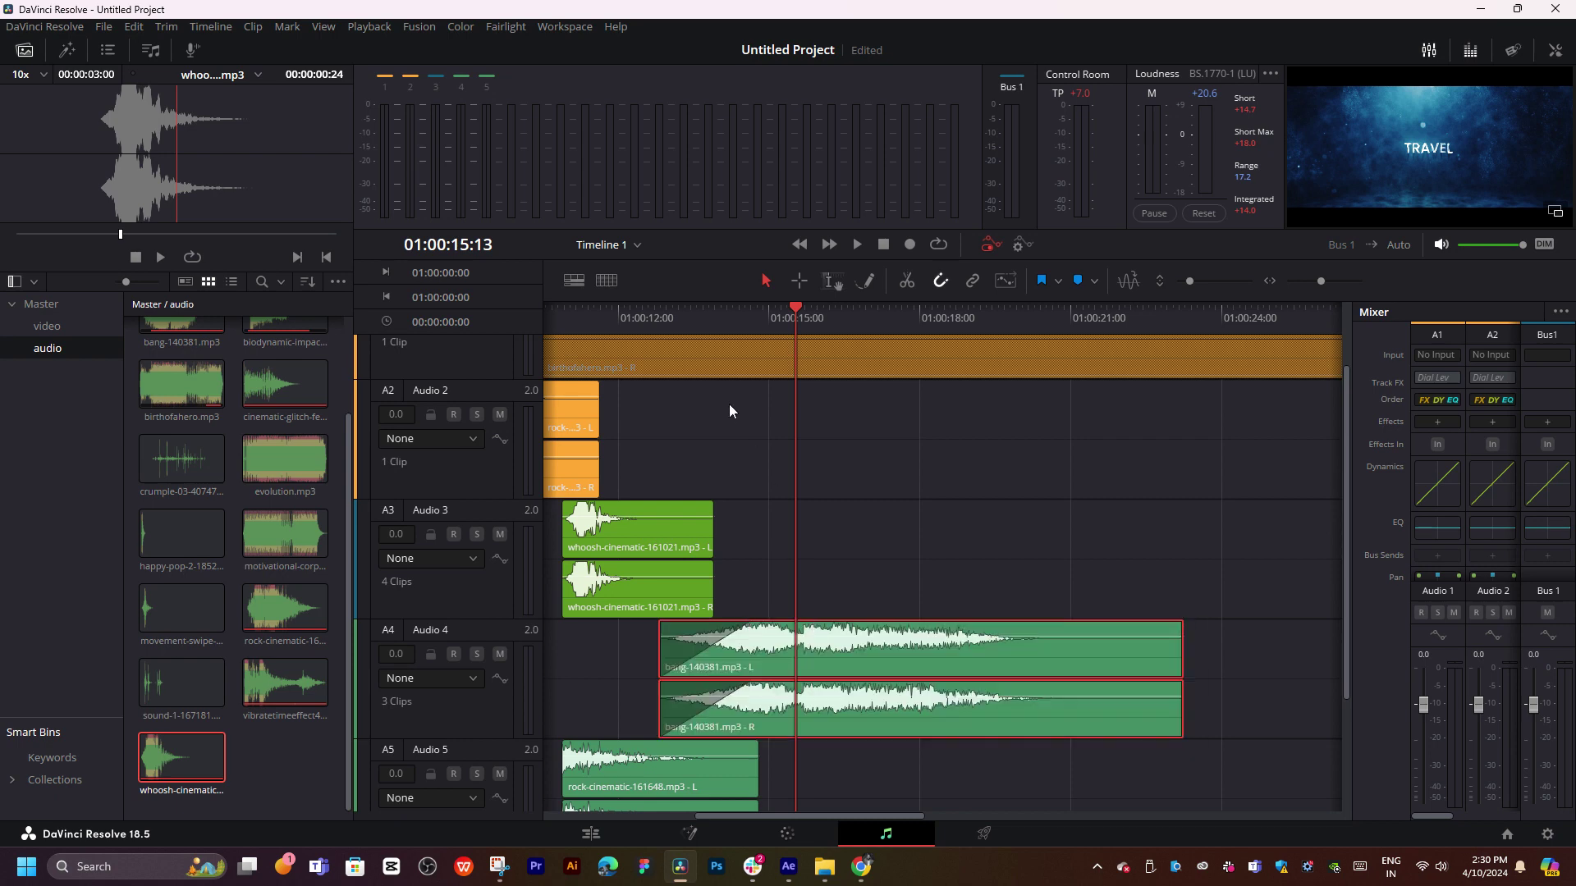
click(672, 327)
key(space)
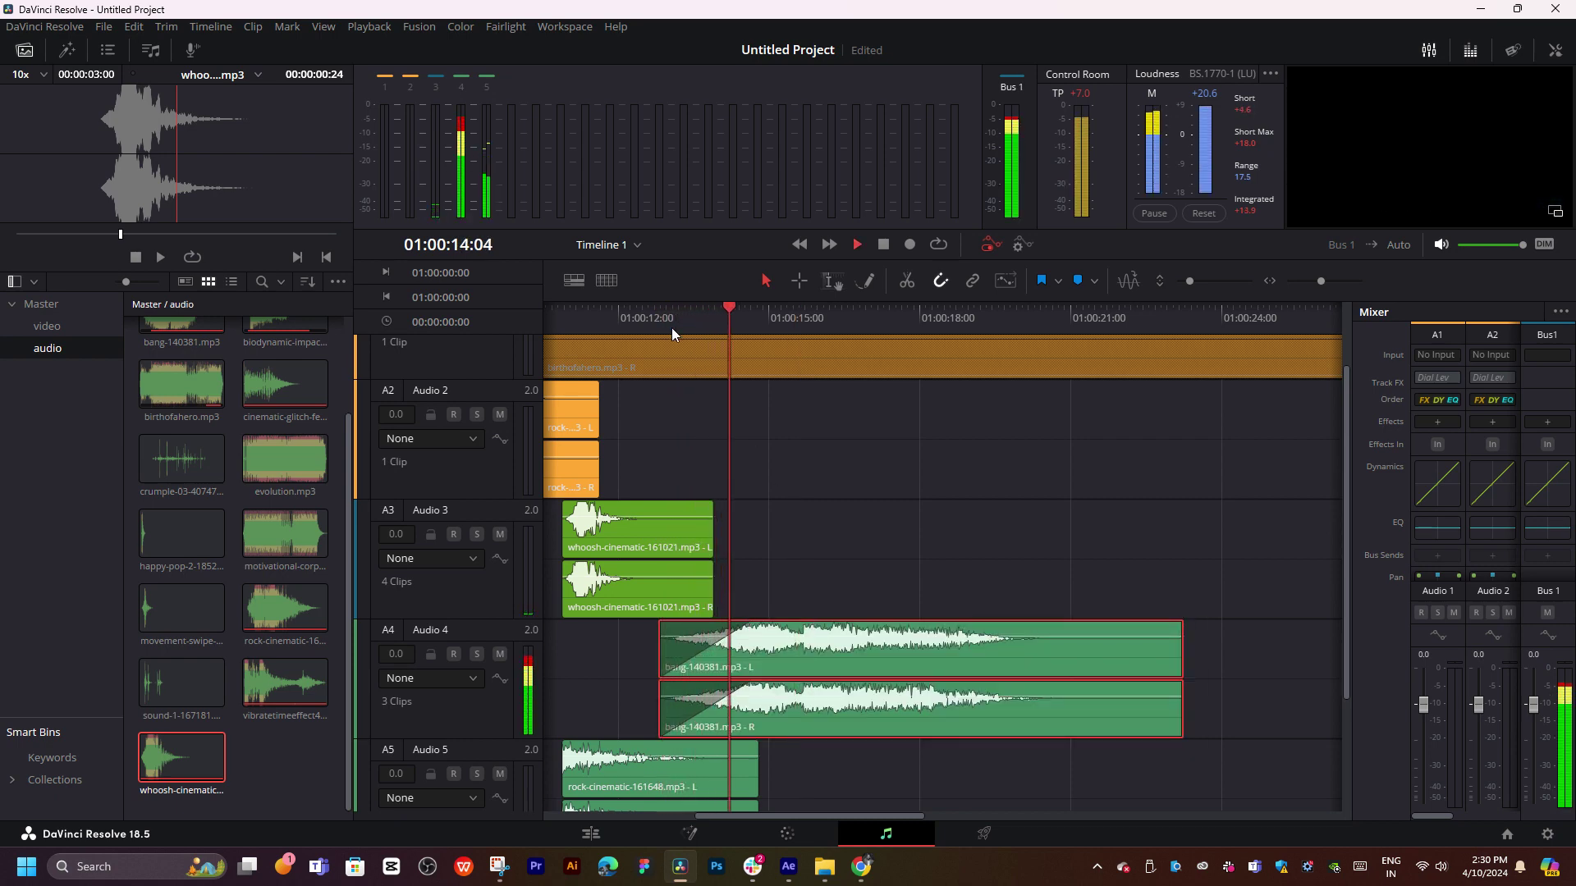
click(735, 325)
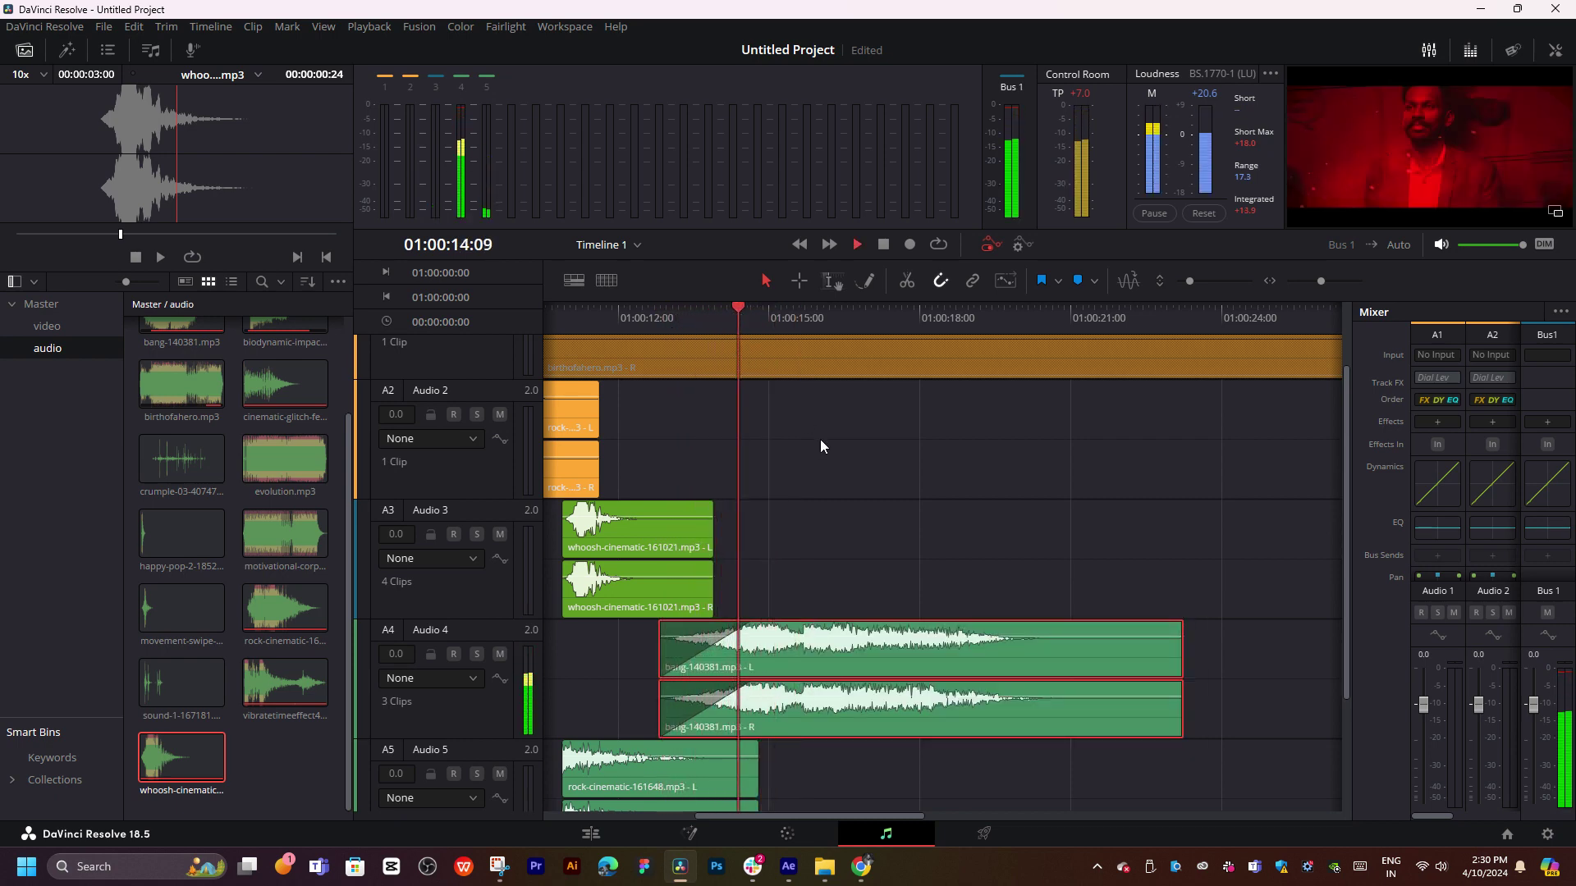
key(space)
- Shorten the bang clip so it ends near 15 seconds and preview from 13 seconds
drag(1181, 652, 785, 652)
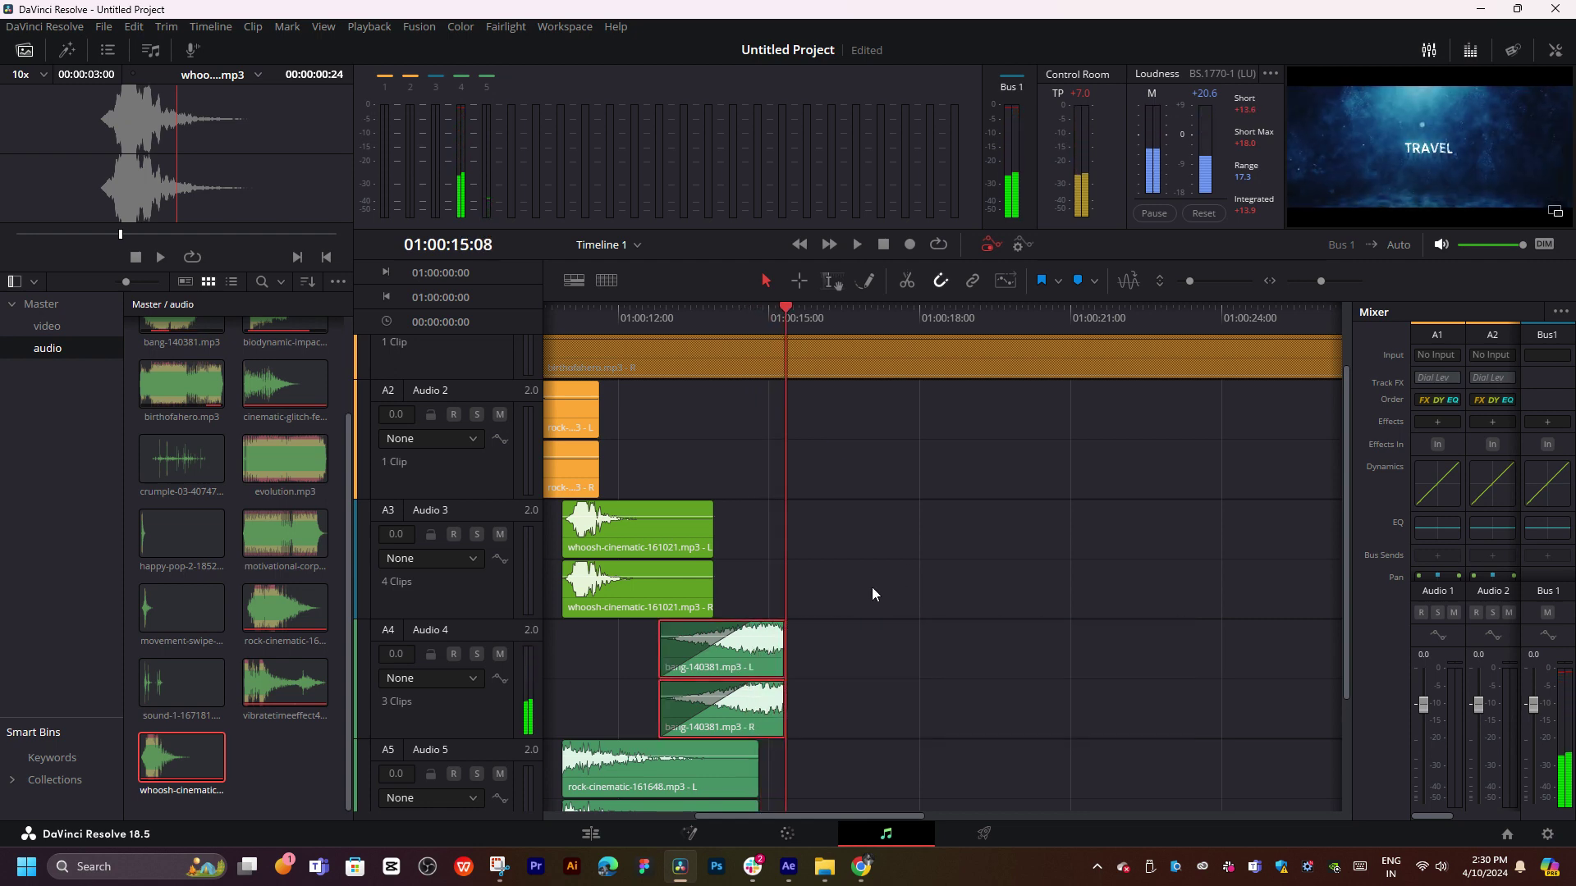
click(707, 321)
key(space)
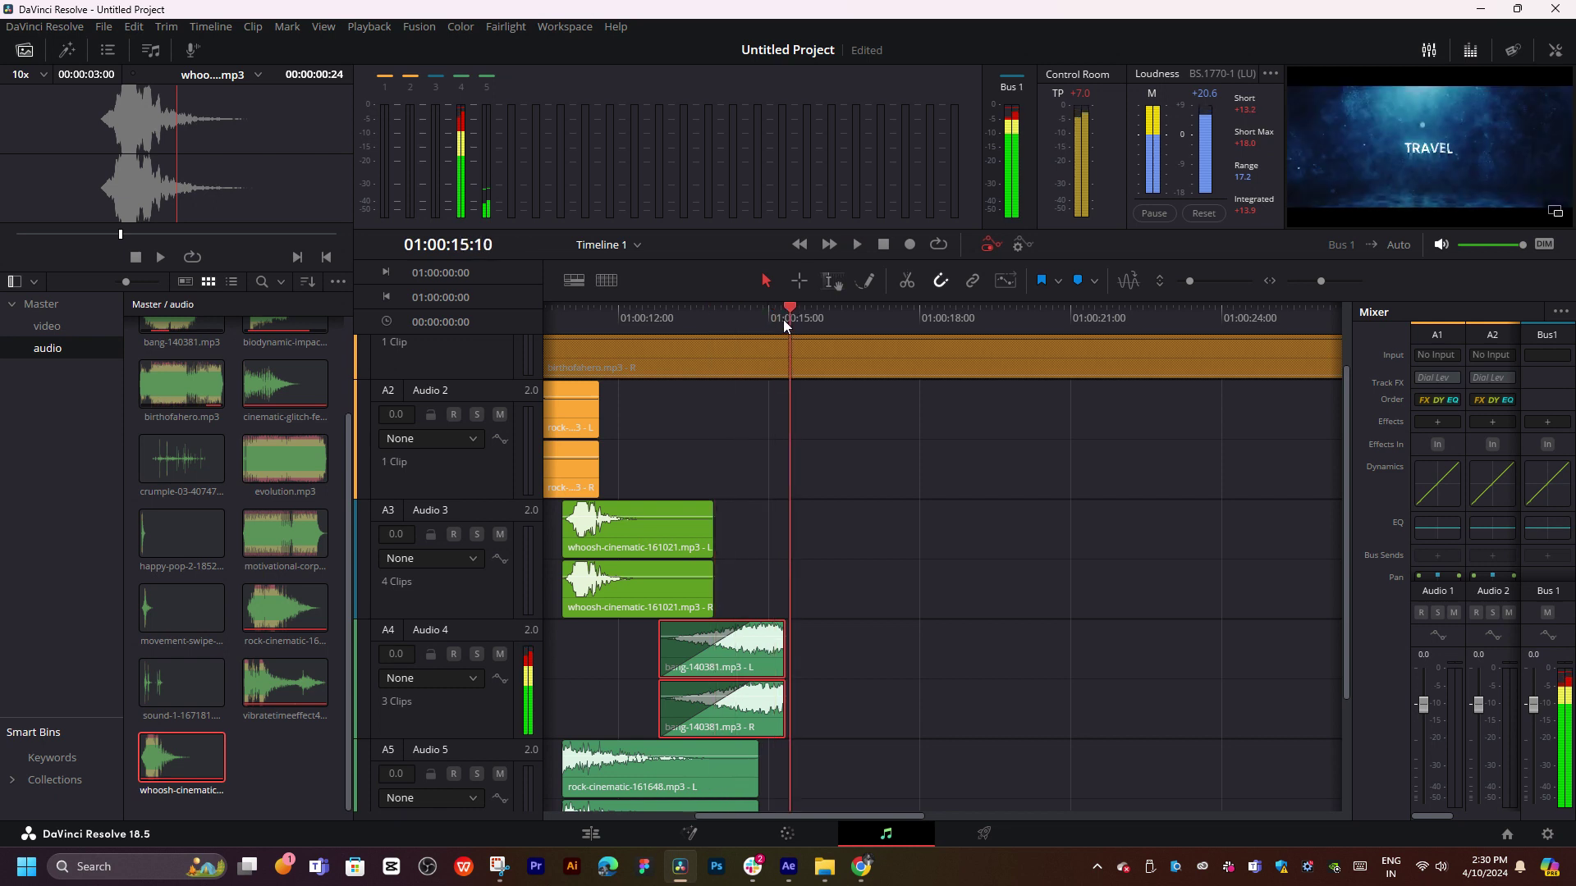
key(space)
scroll(850, 508, left, 3)
- Play the edit briefly from about 6 seconds
scroll(817, 485, left, 2)
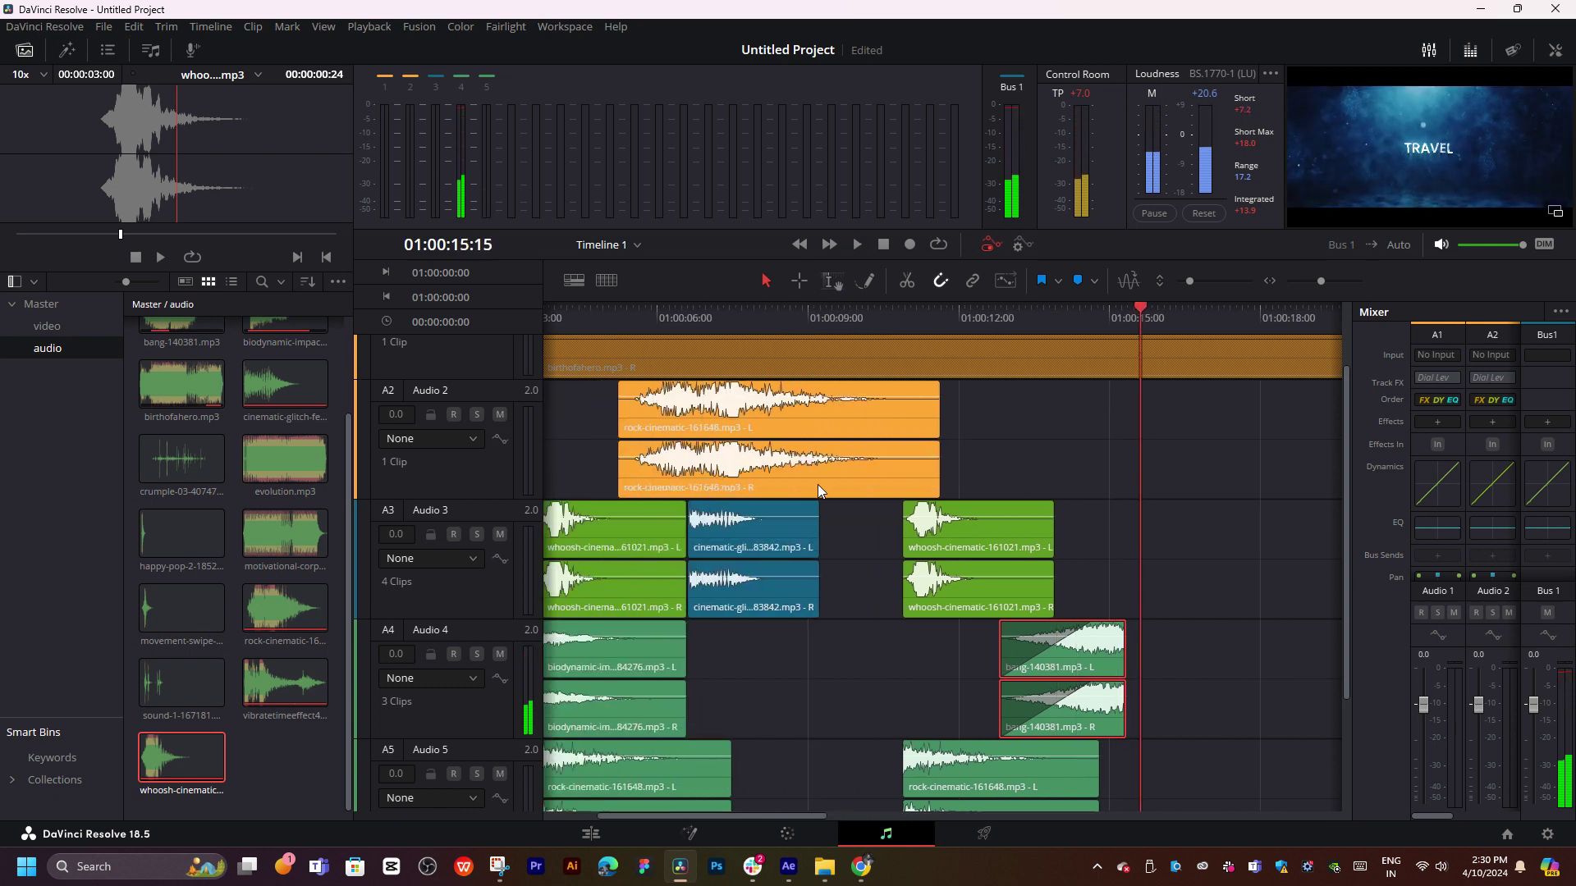
scroll(774, 484, left, 2)
click(642, 318)
key(space)
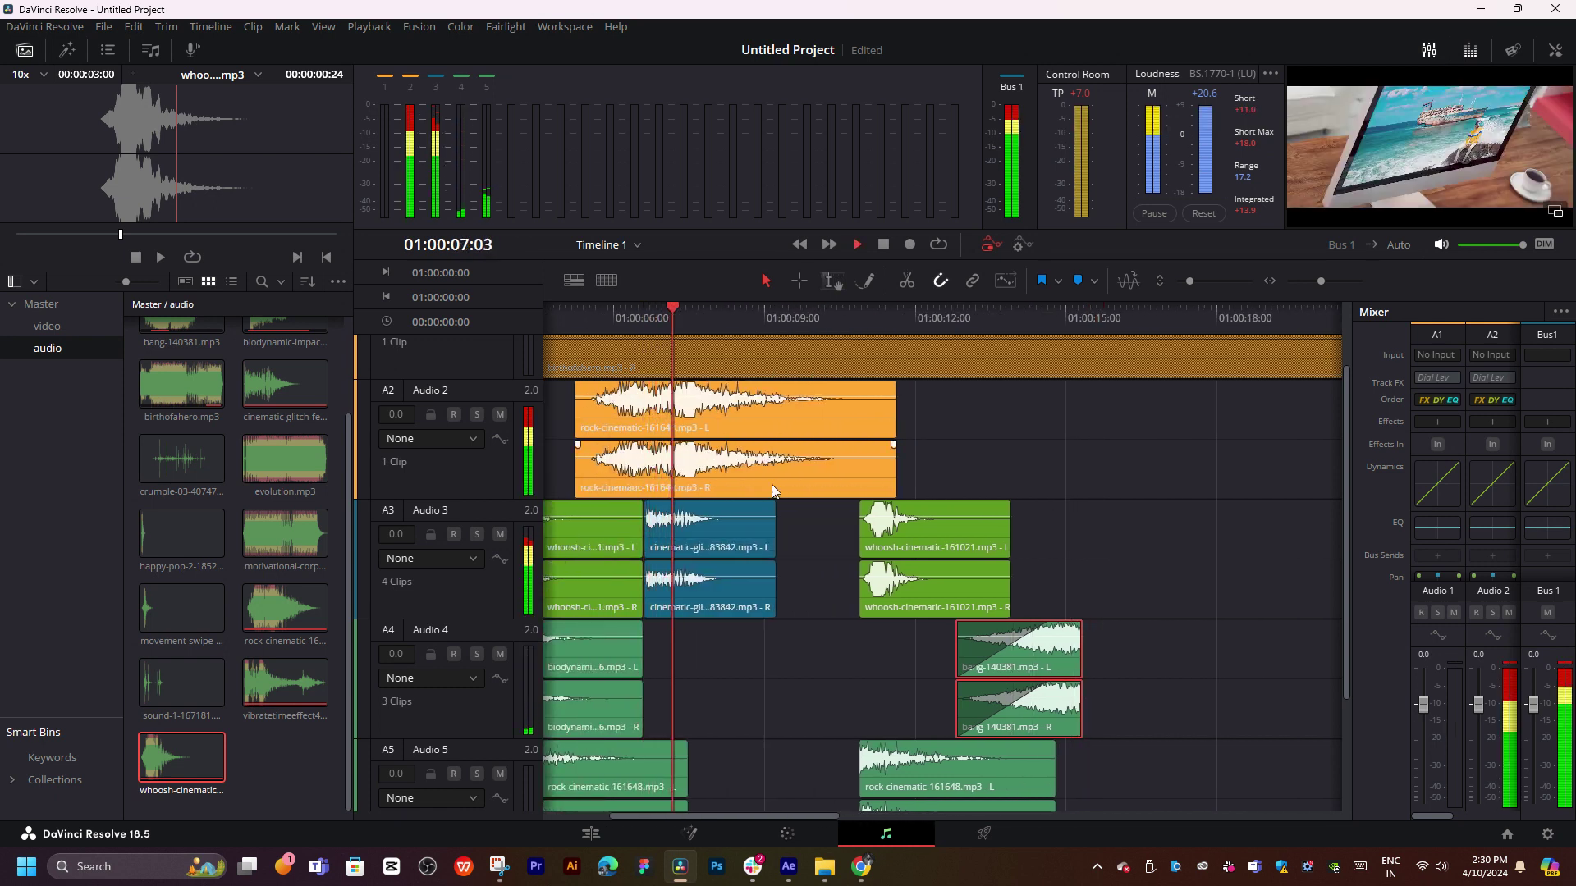
key(space)
- Move the rock-cinematic and glitch clips together slightly later and preview from about 13 seconds
scroll(739, 517, right, 2)
mouse_move(718, 547)
mouse_down()
mouse_move(675, 472)
mouse_move(1095, 469)
mouse_move(1026, 477)
mouse_up()
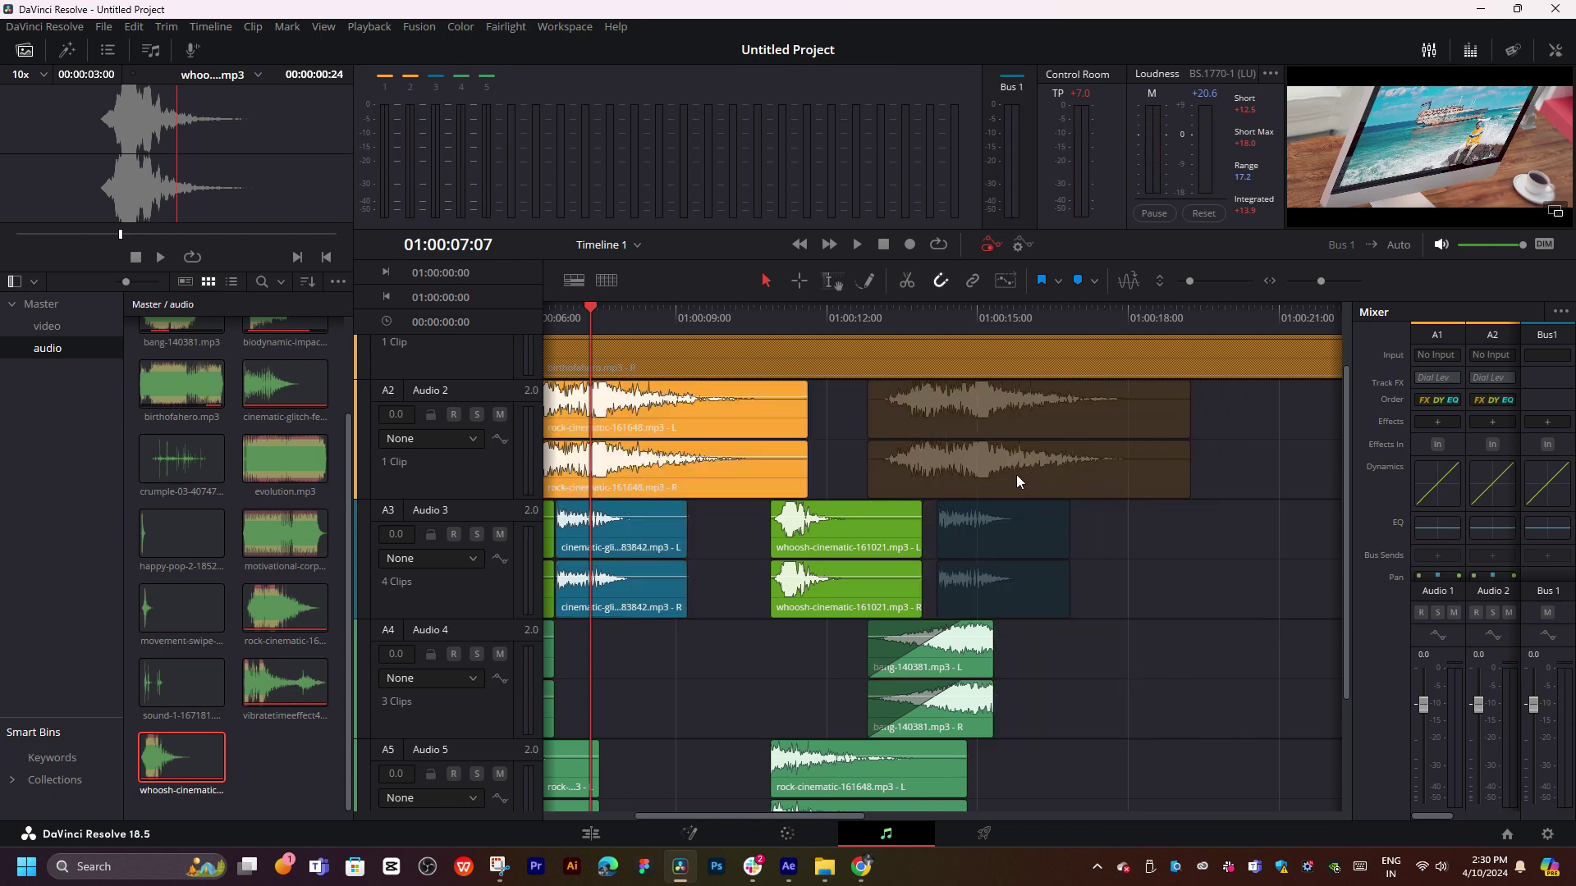
drag(1026, 479, 1016, 473)
scroll(961, 494, right, 4)
click(702, 317)
key(space)
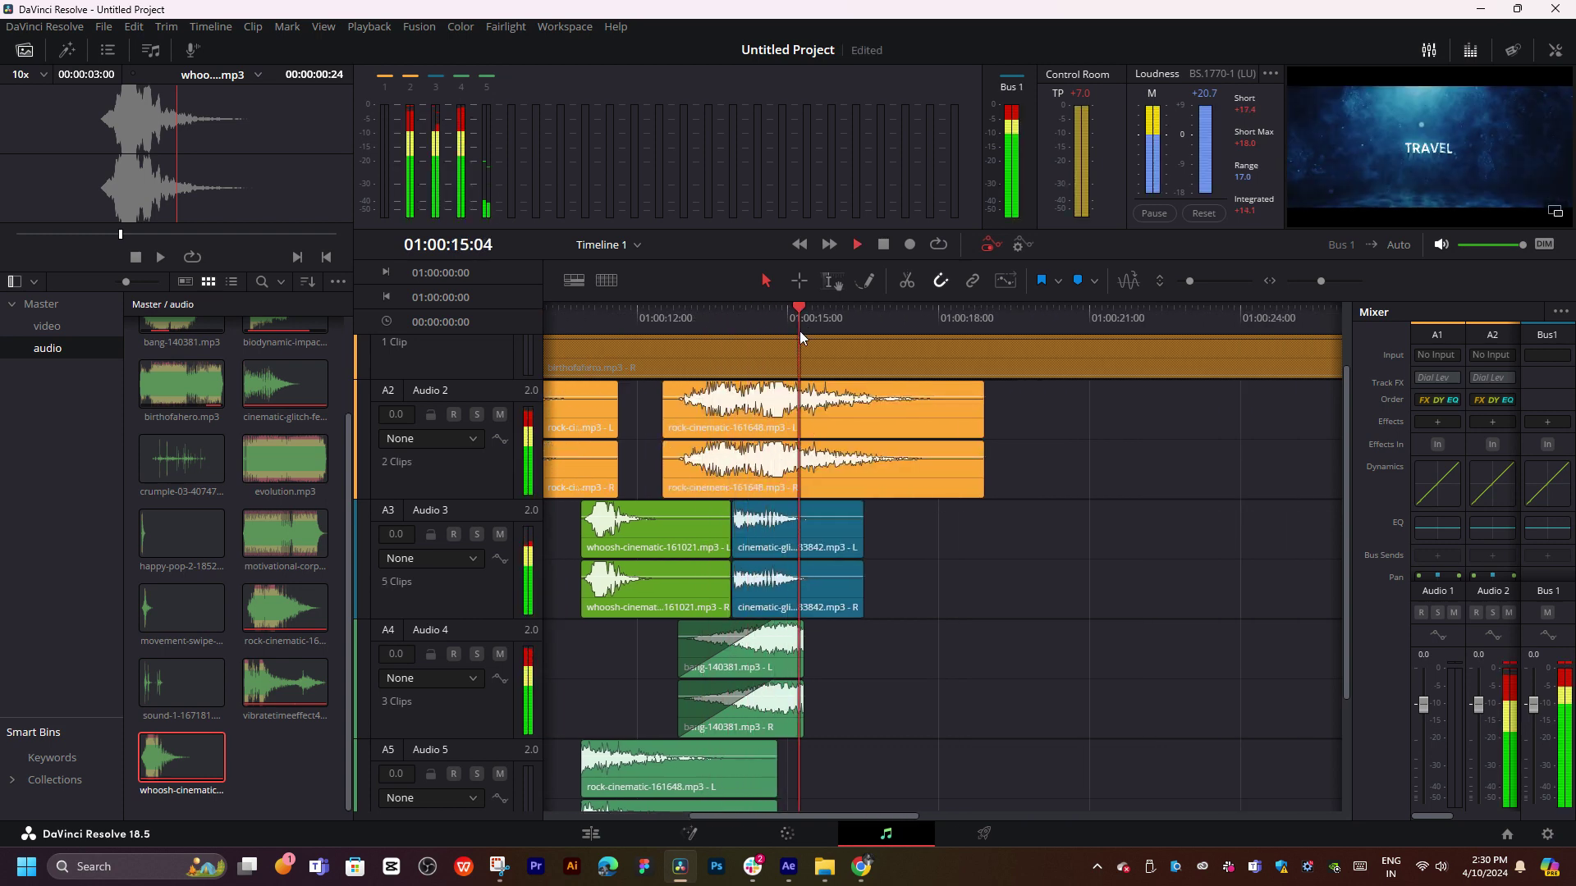
click(726, 322)
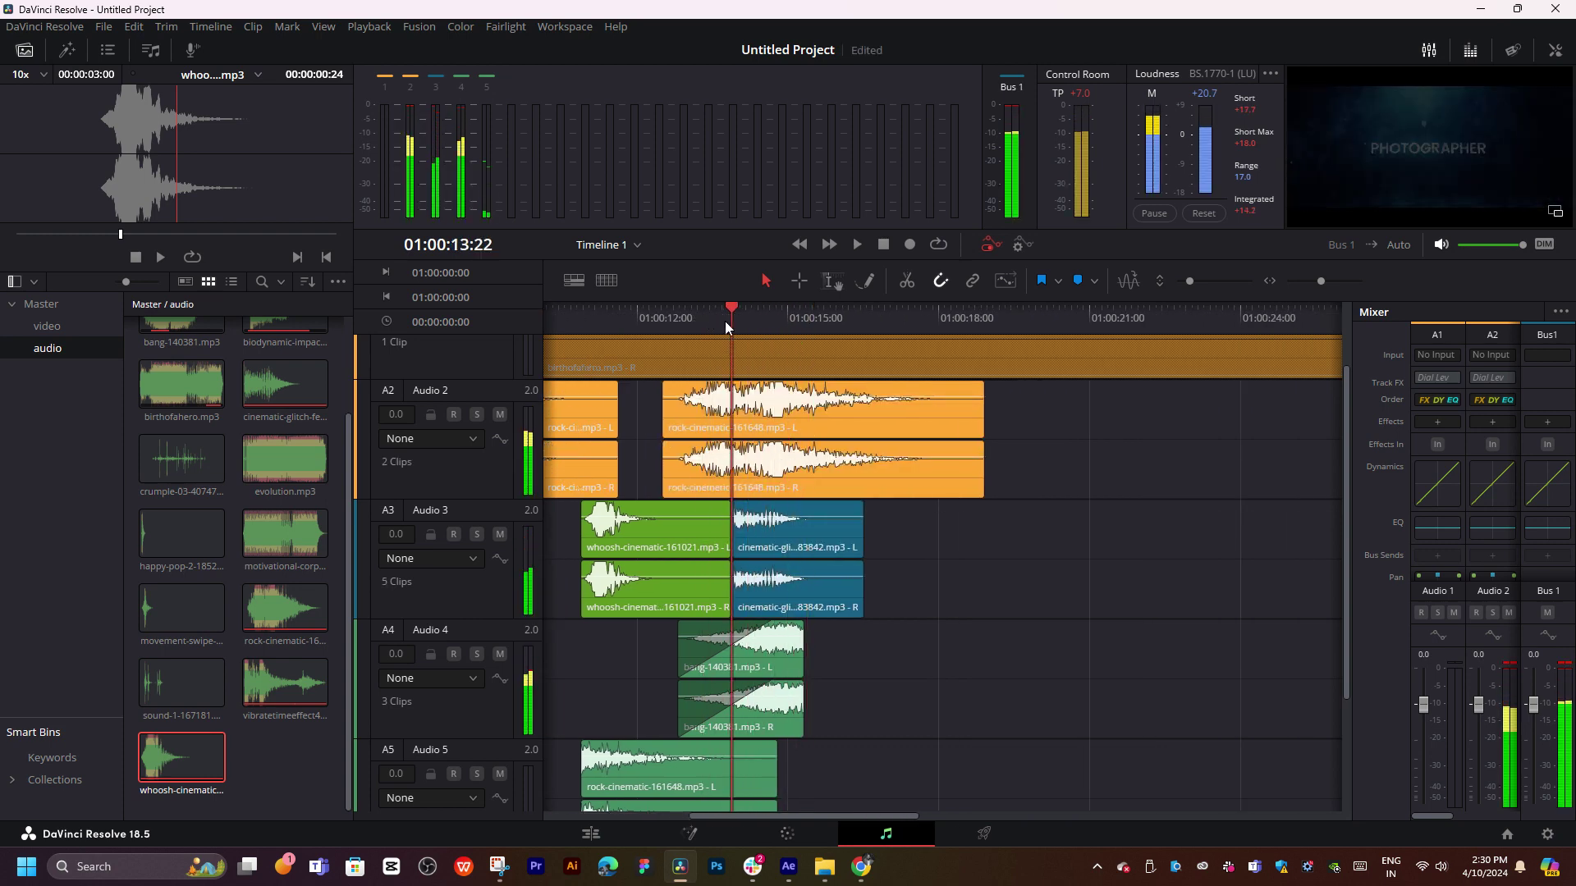
key(space)
- Nudge the Audio 2 rock-cinematic clip to start just after 12 seconds, then zoom to fit with Shift+Z
click(785, 315)
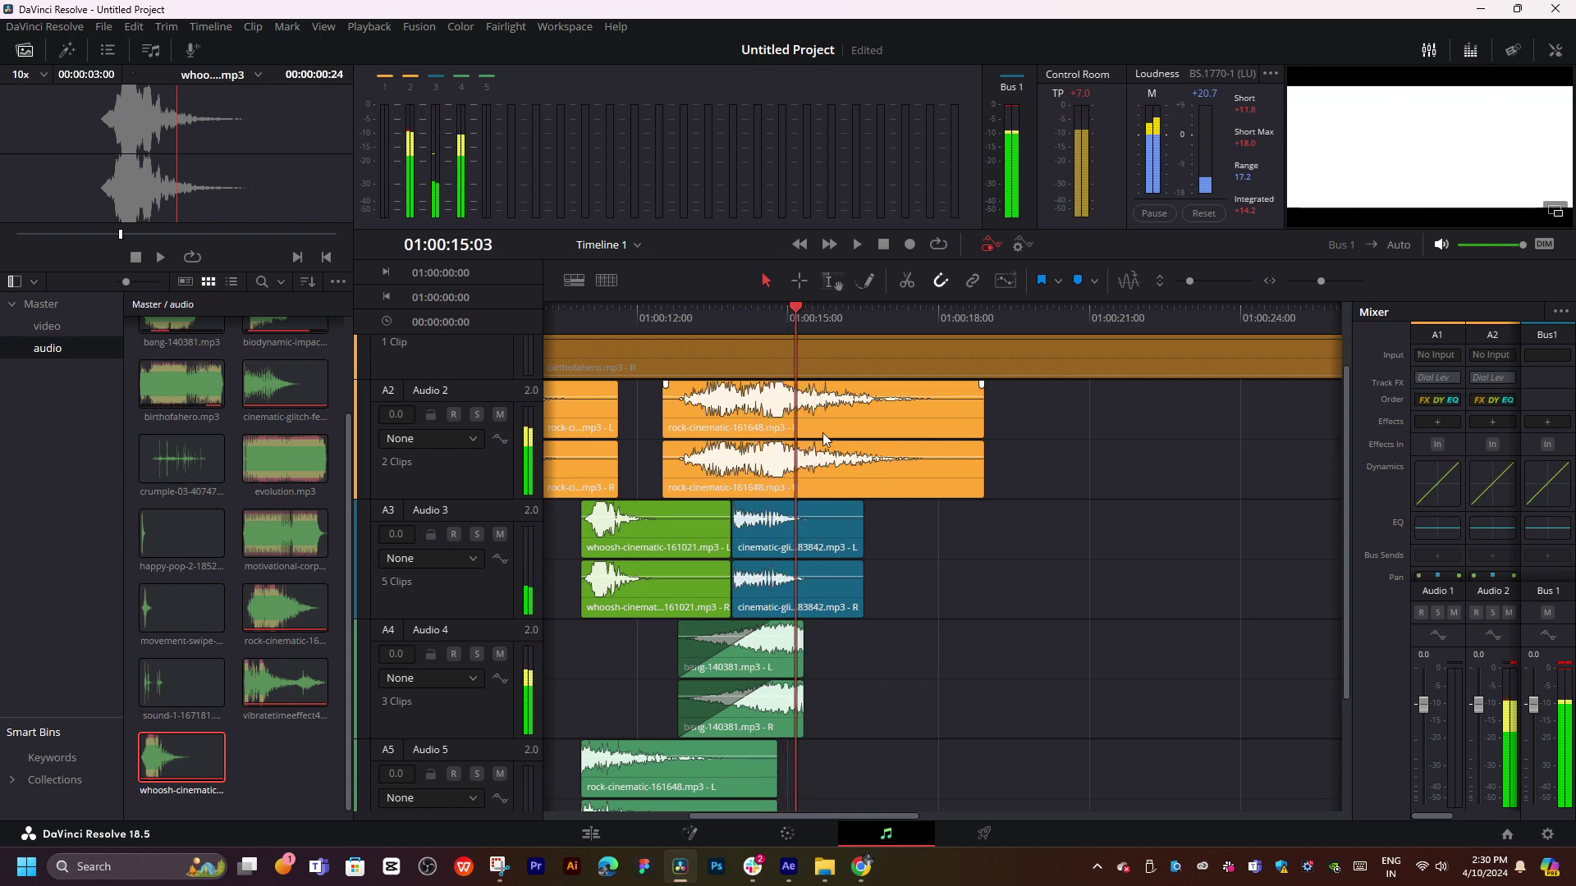
drag(823, 431, 850, 428)
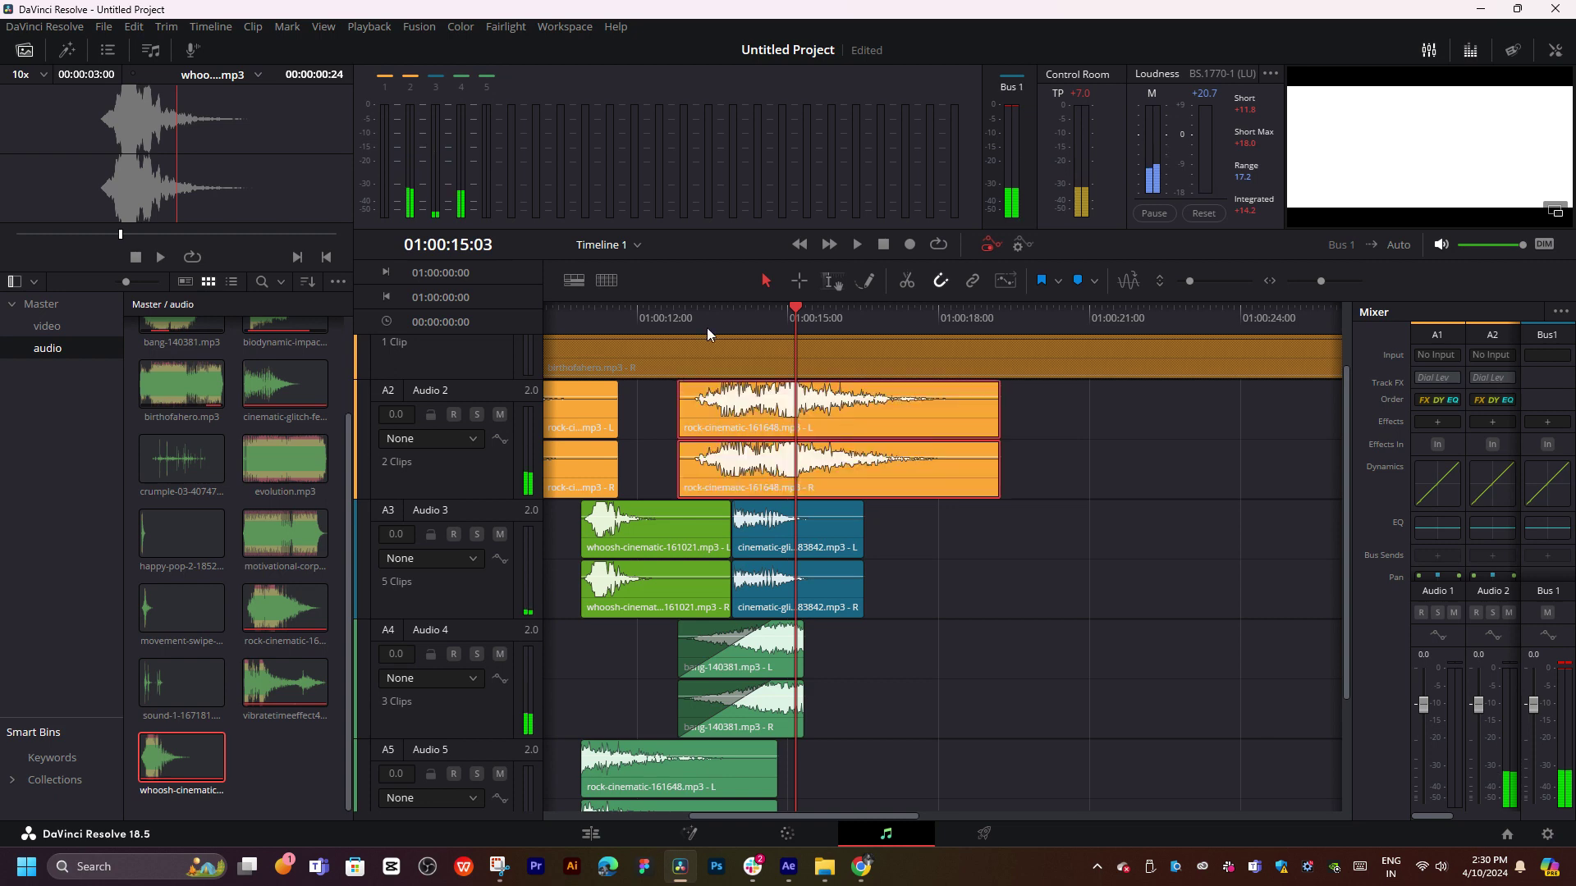
click(678, 317)
key(space)
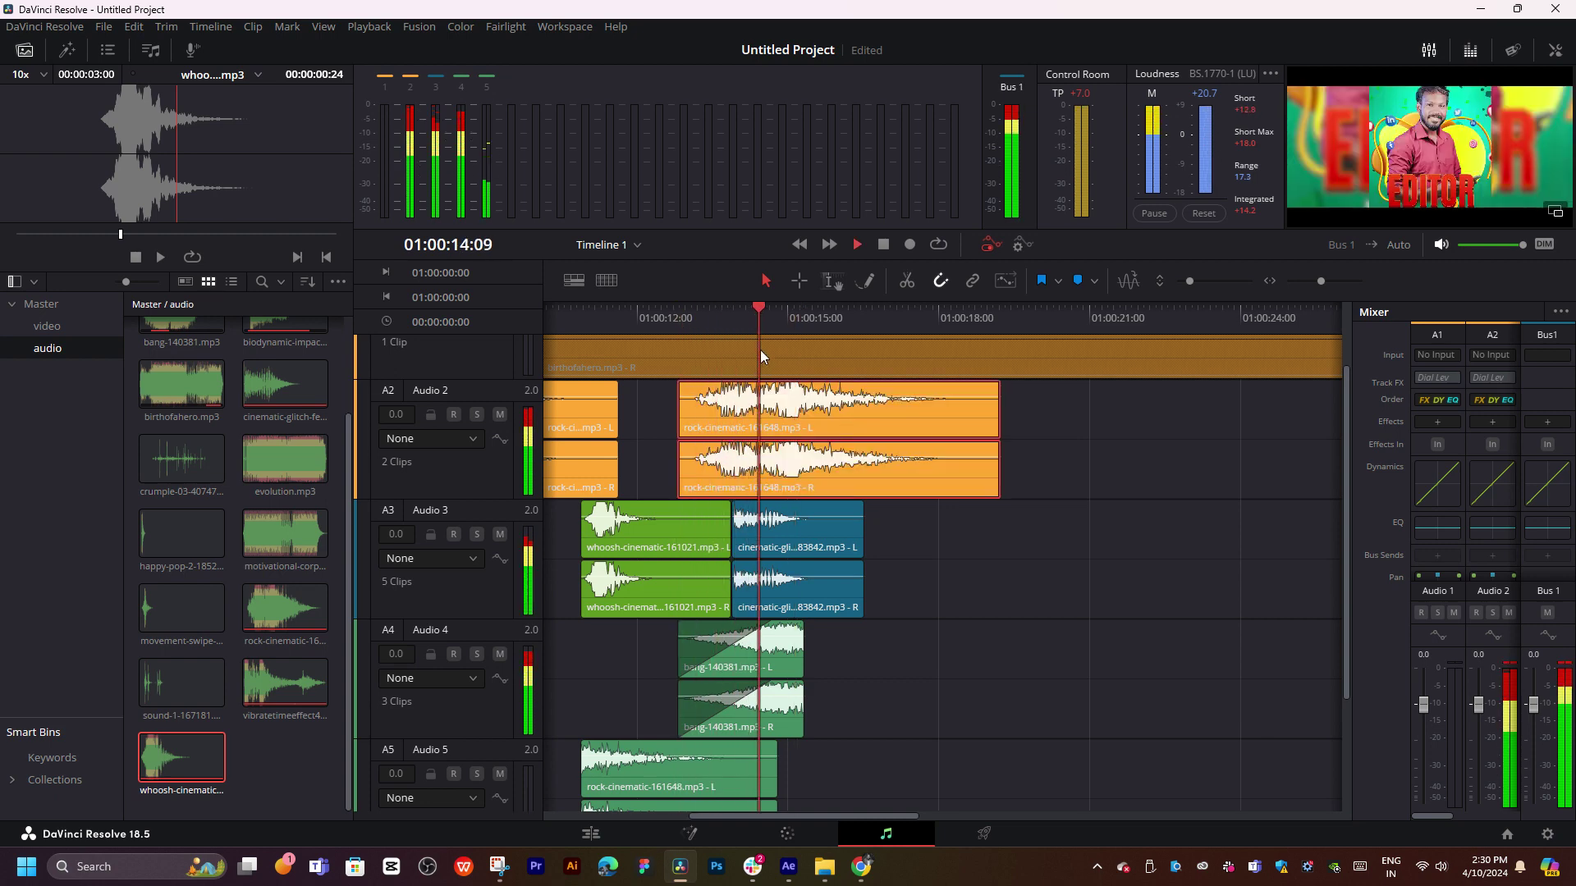
click(678, 319)
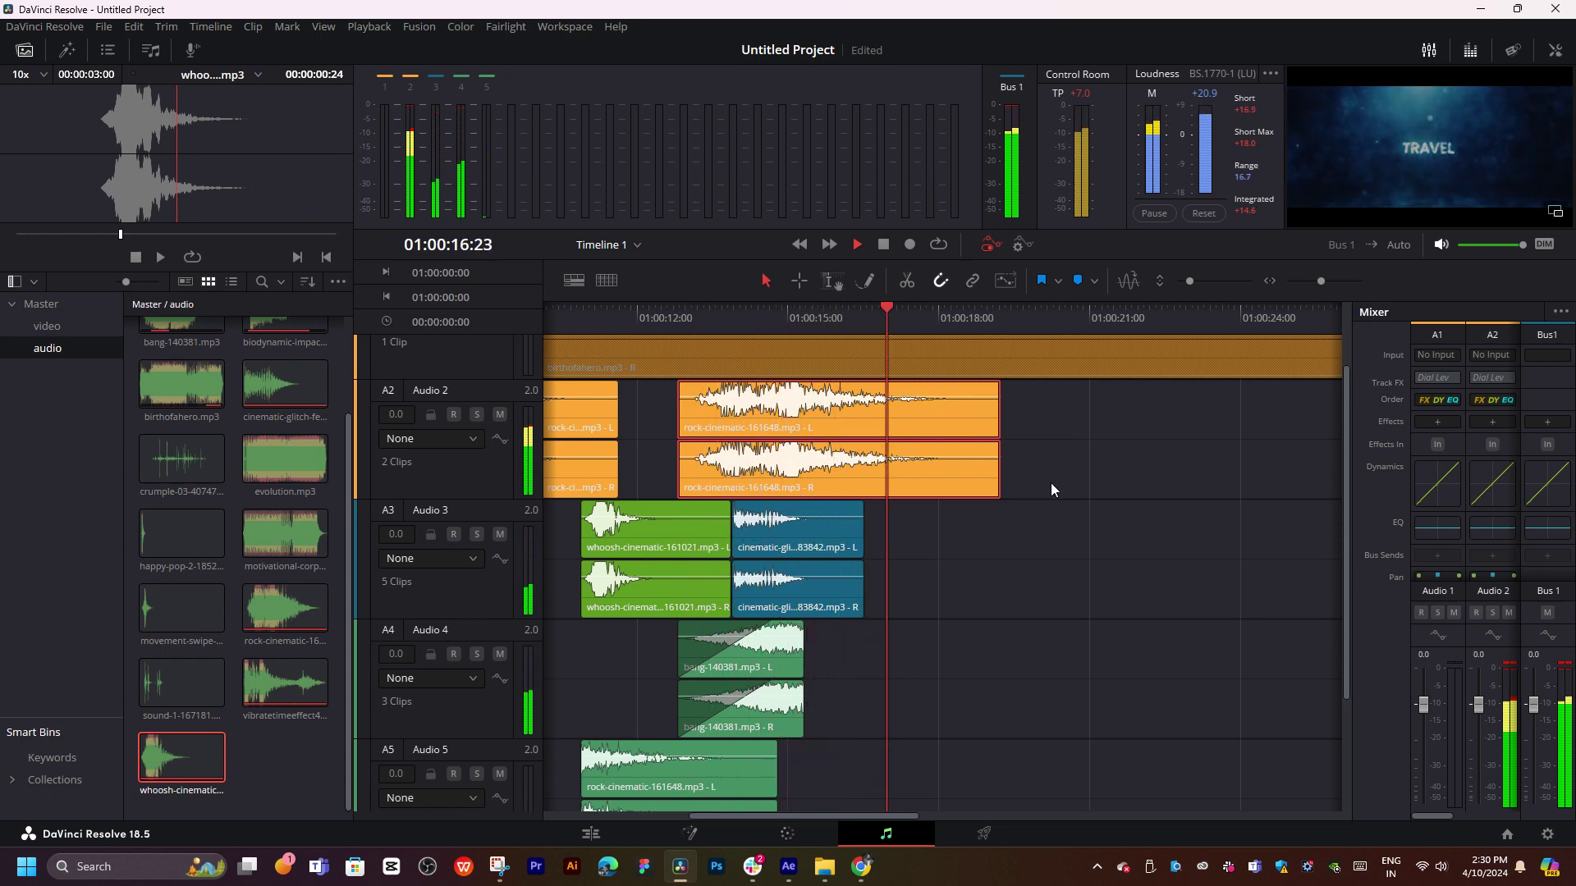
key(space)
key(shift+z)
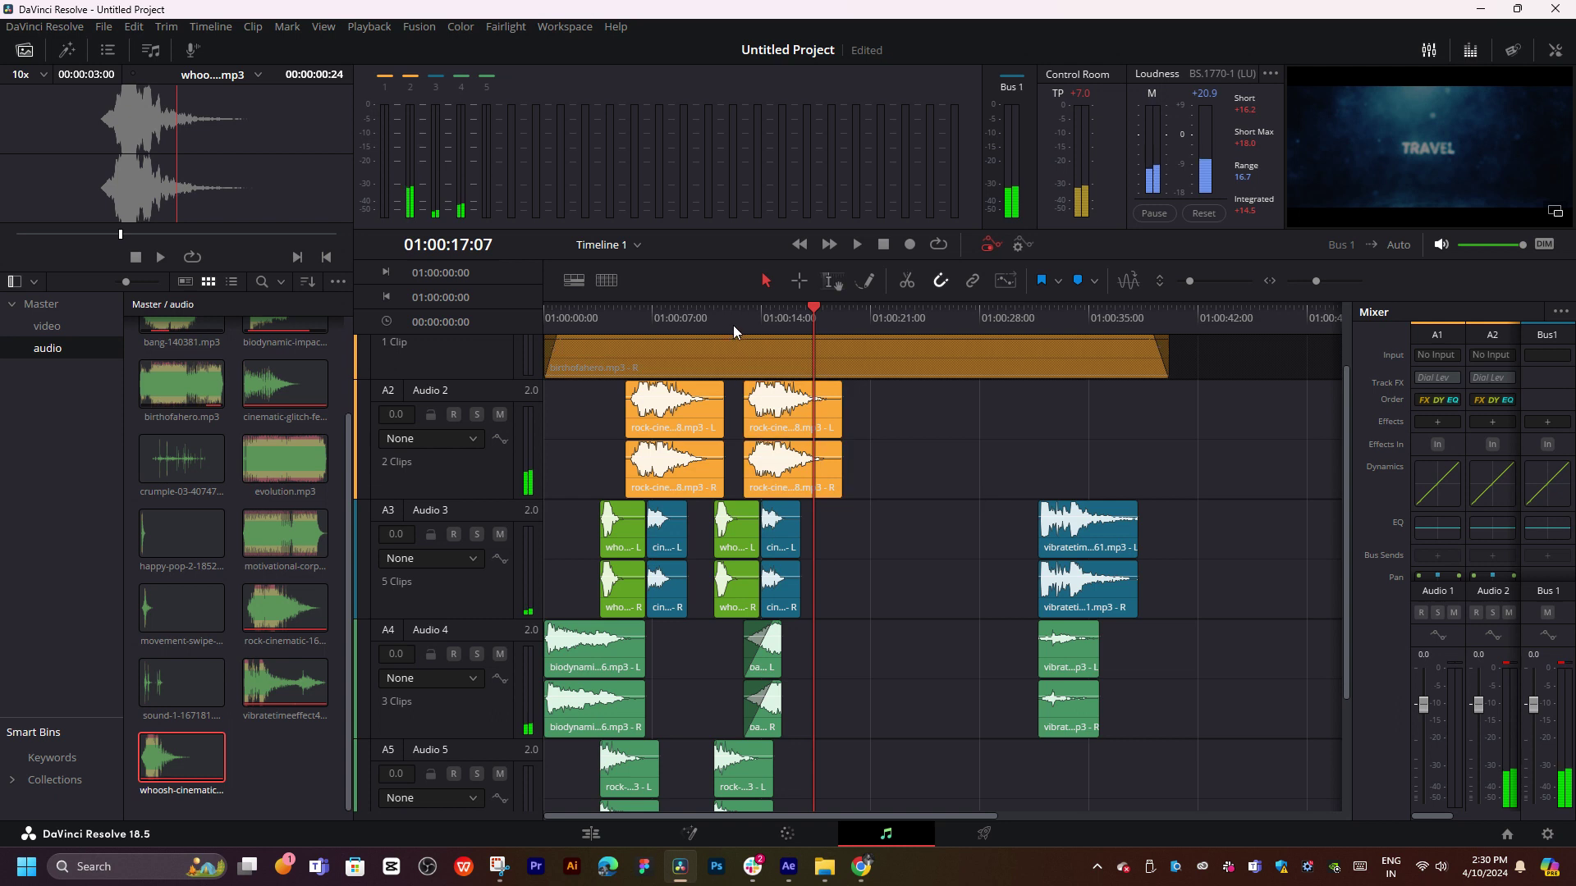
click(733, 319)
key(space)
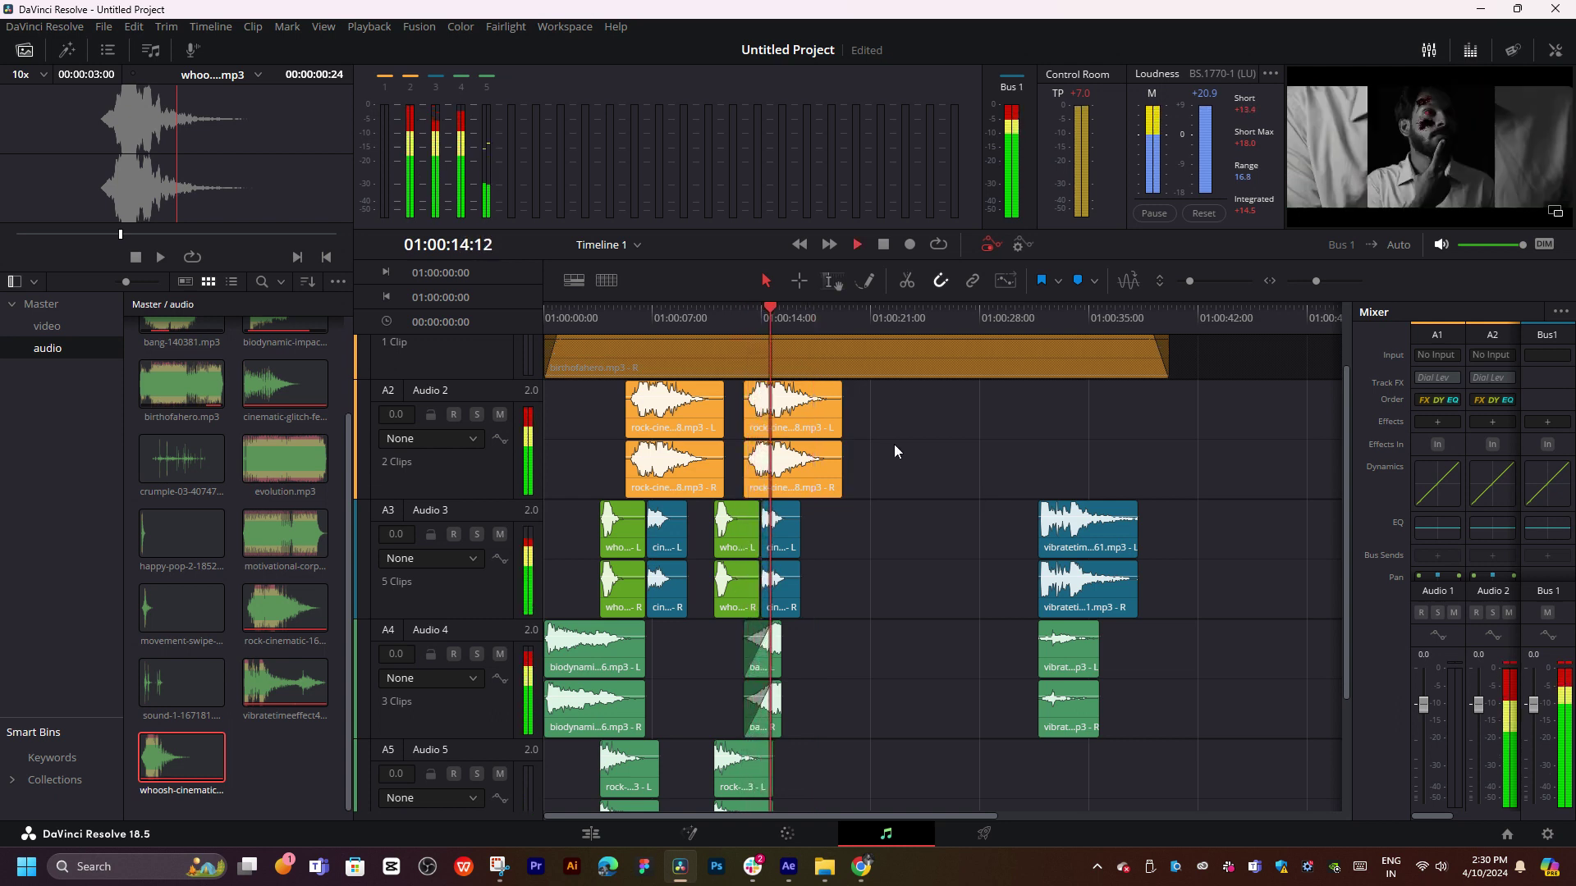
scroll(920, 441, right, 3)
scroll(801, 428, left, 3)
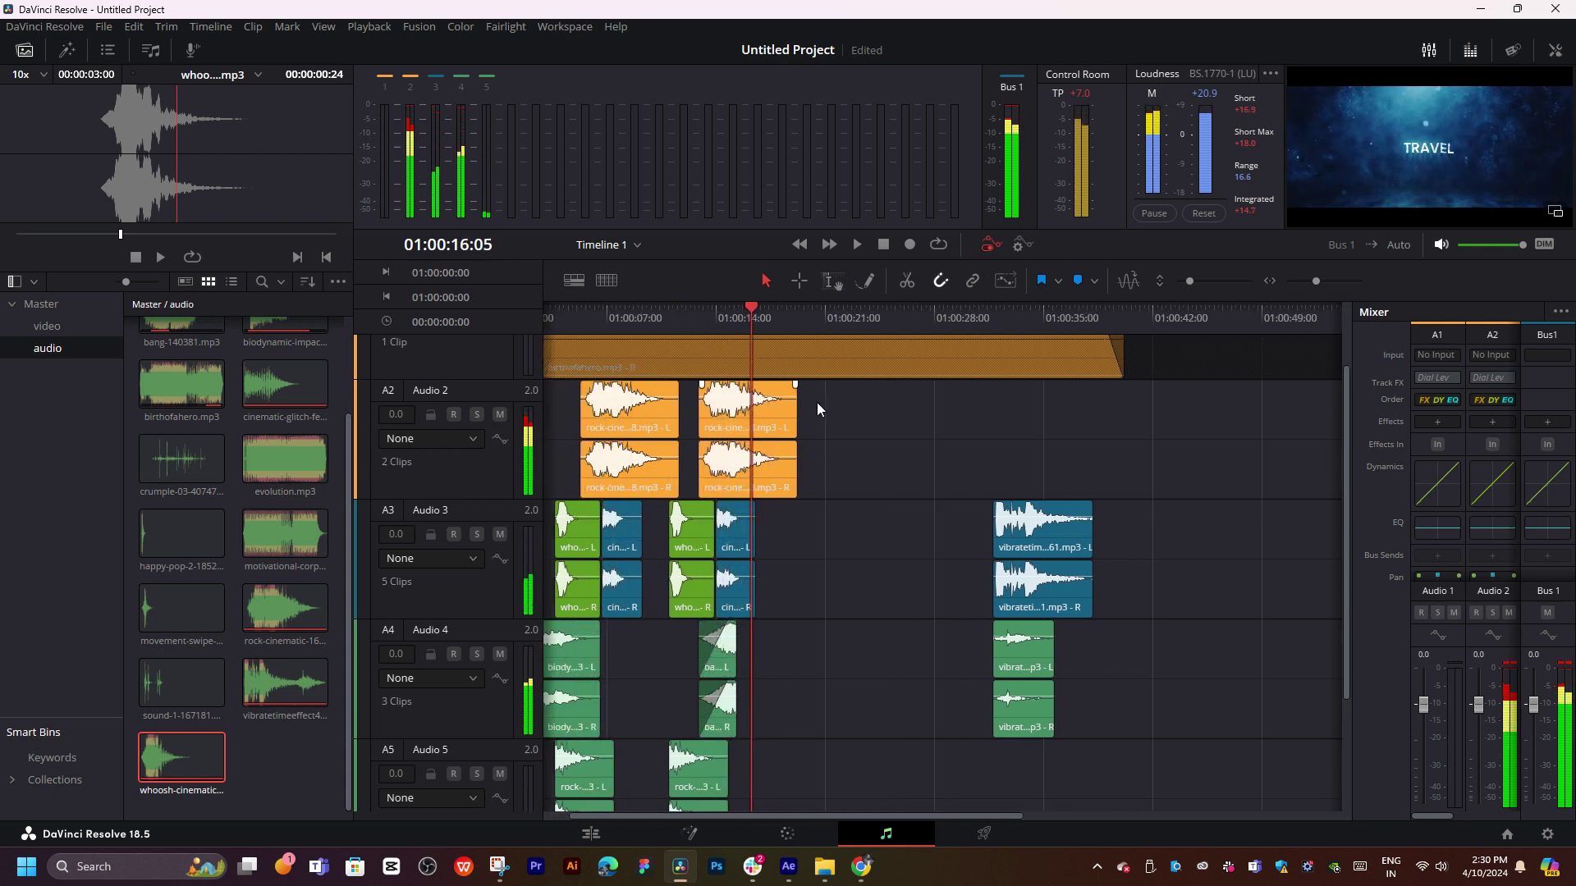
scroll(816, 402, left, 2)
click(650, 321)
scroll(774, 462, up, 2)
scroll(776, 459, down, 2)
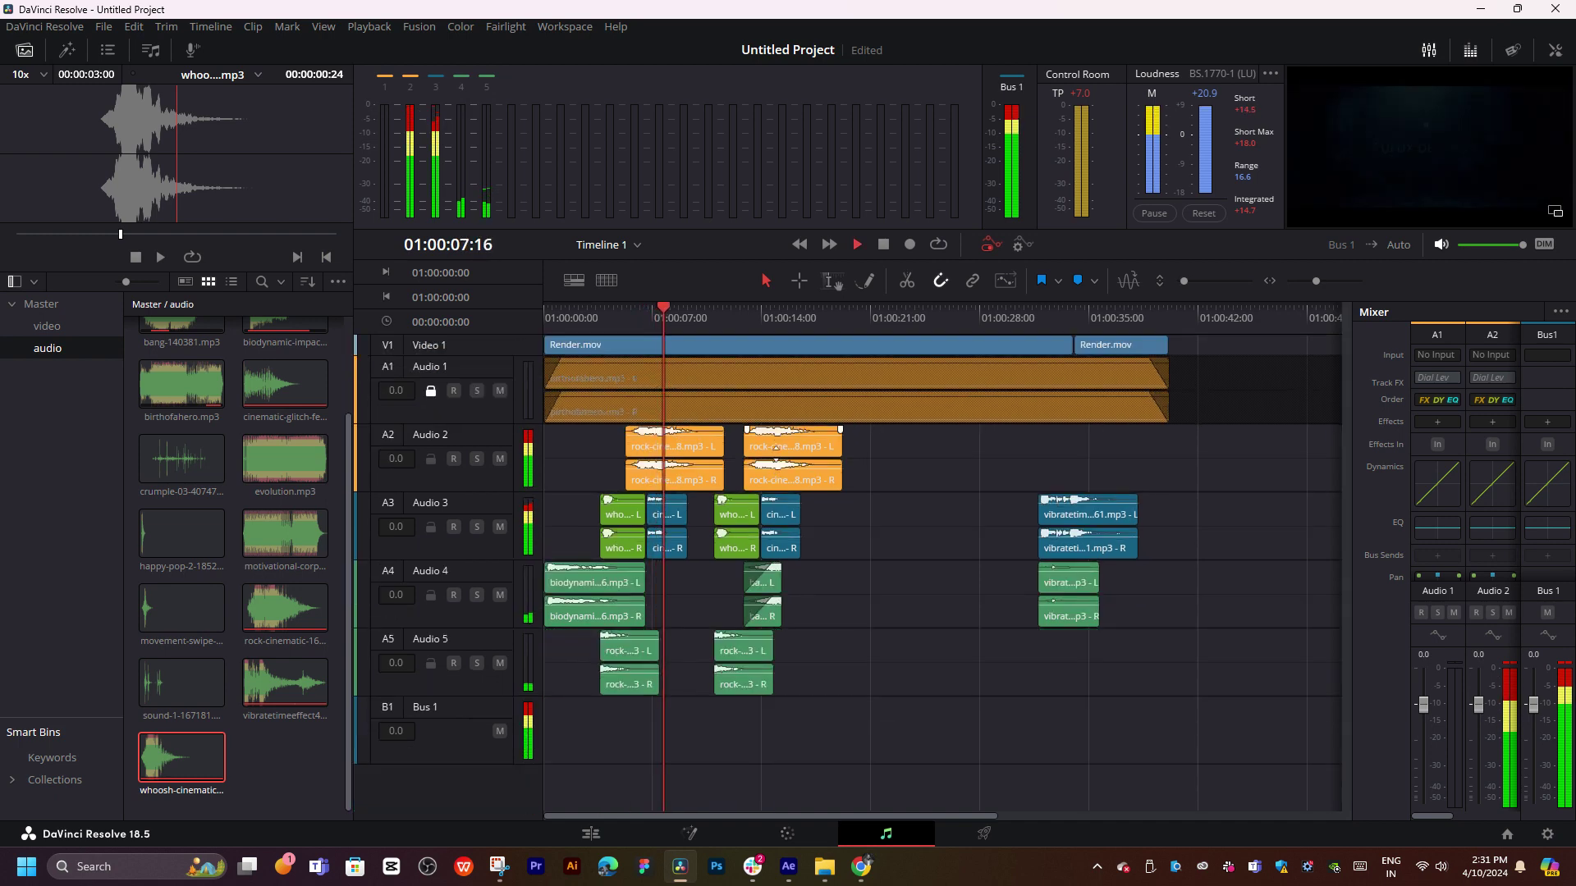
scroll(797, 456, up, 2)
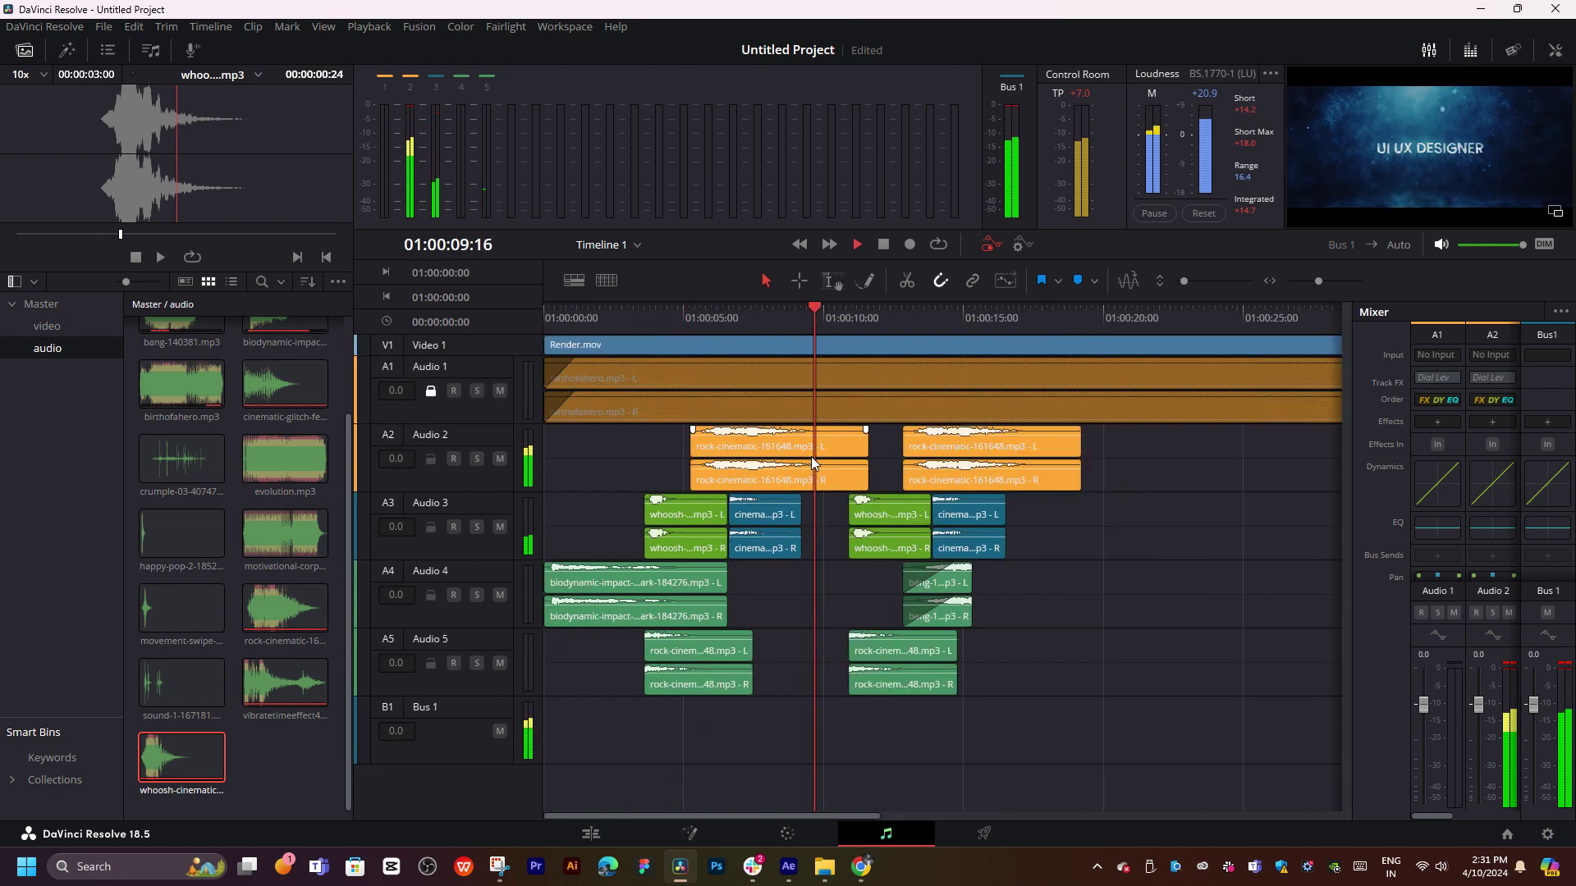
scroll(1052, 483, right, 3)
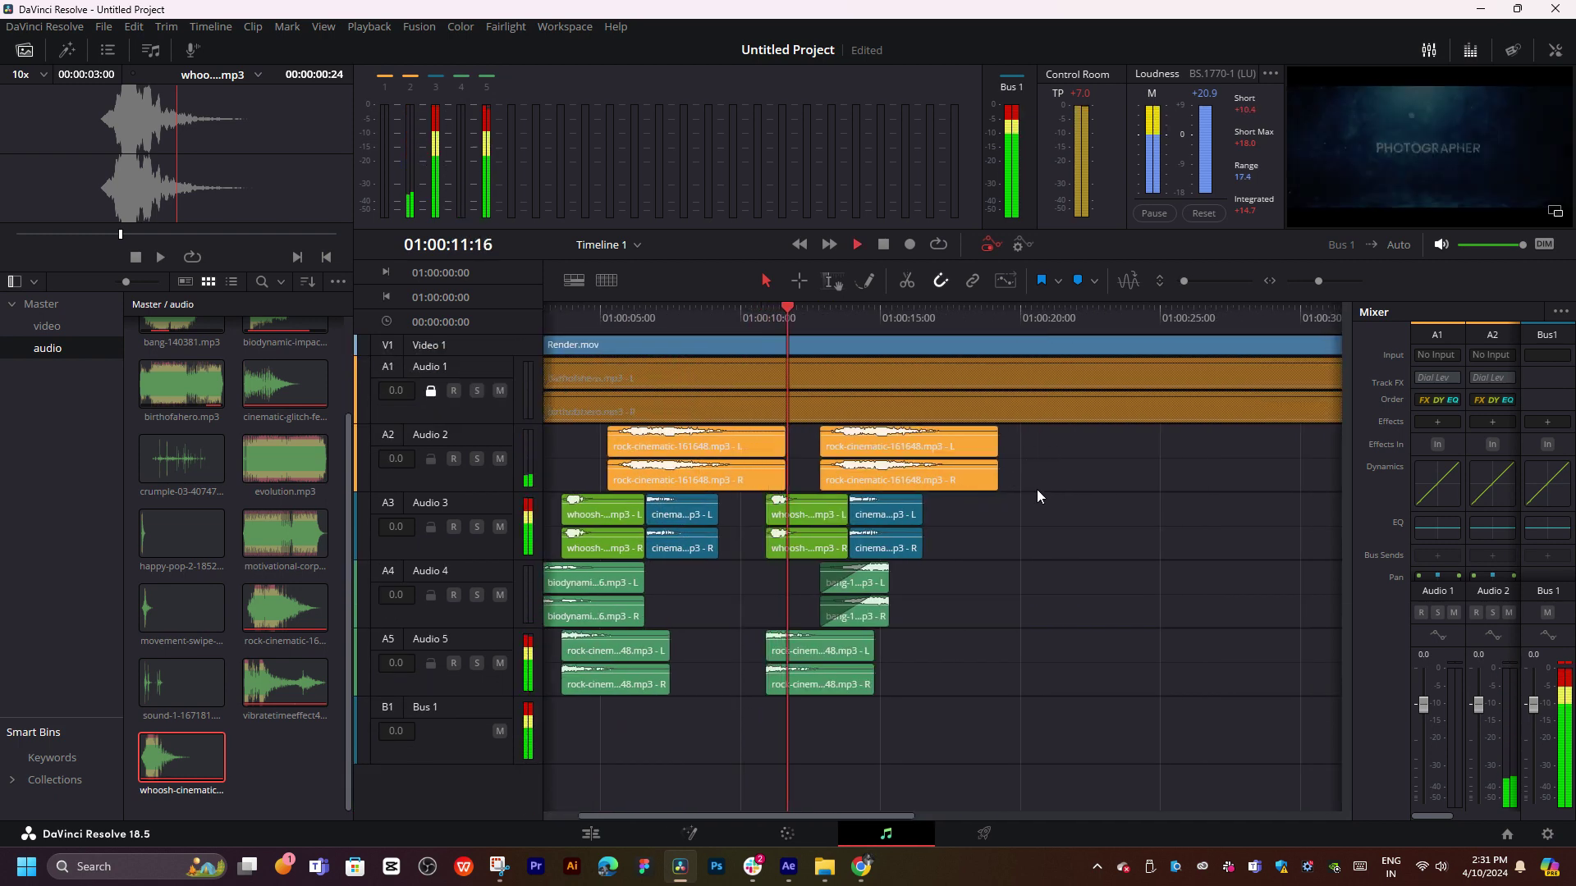
- Audition vibratetimeeffect4 in the source viewer, mark its start near 5 seconds, and append it to the timeline end
click(269, 680)
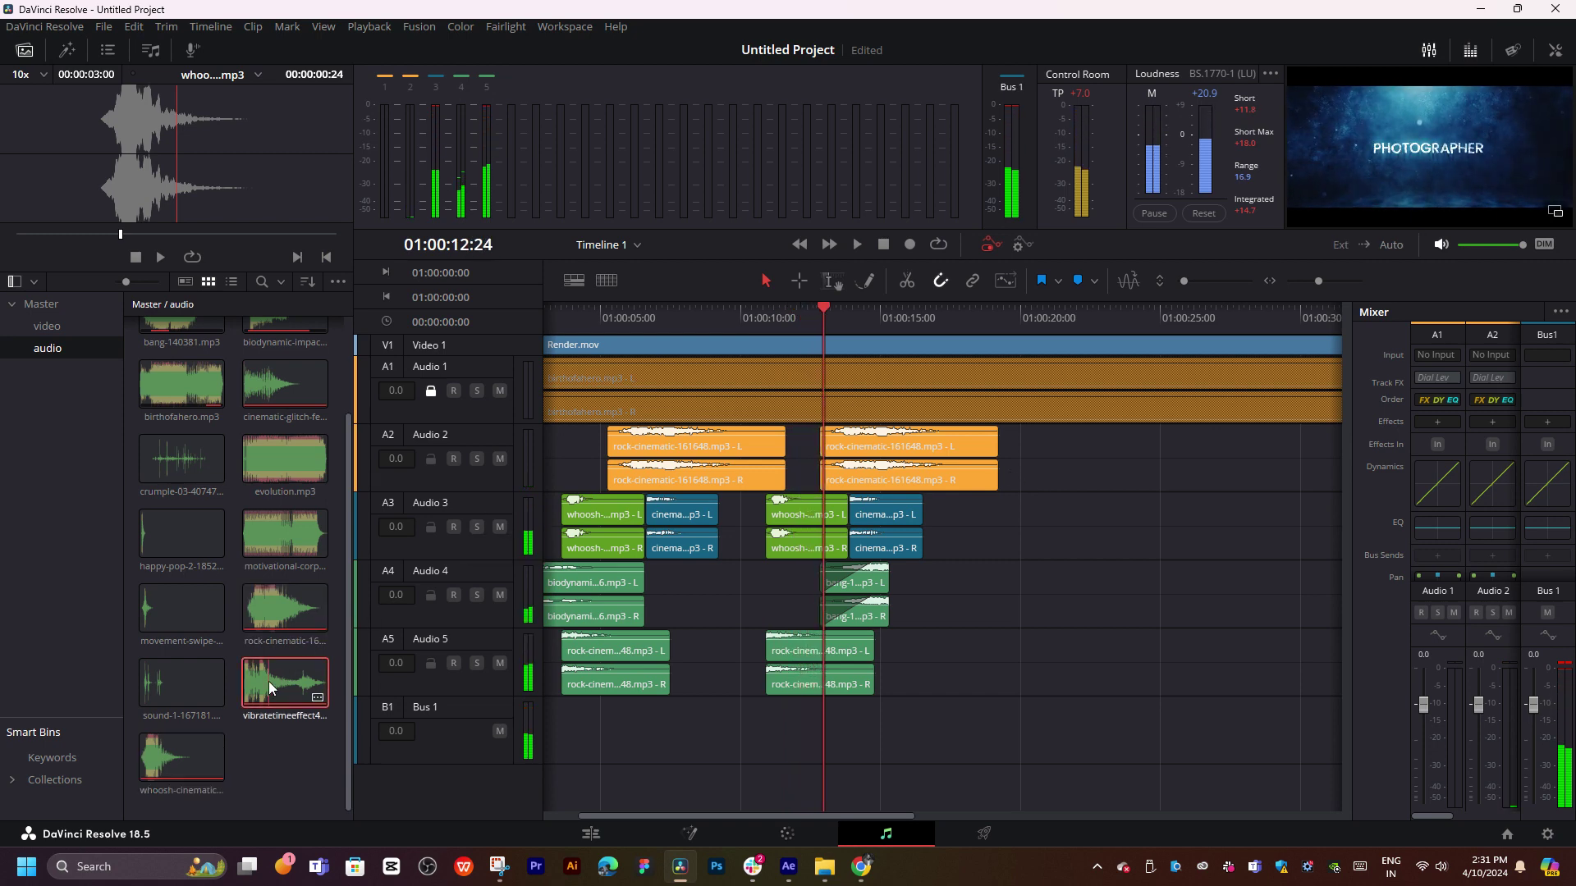
click(26, 236)
key(space)
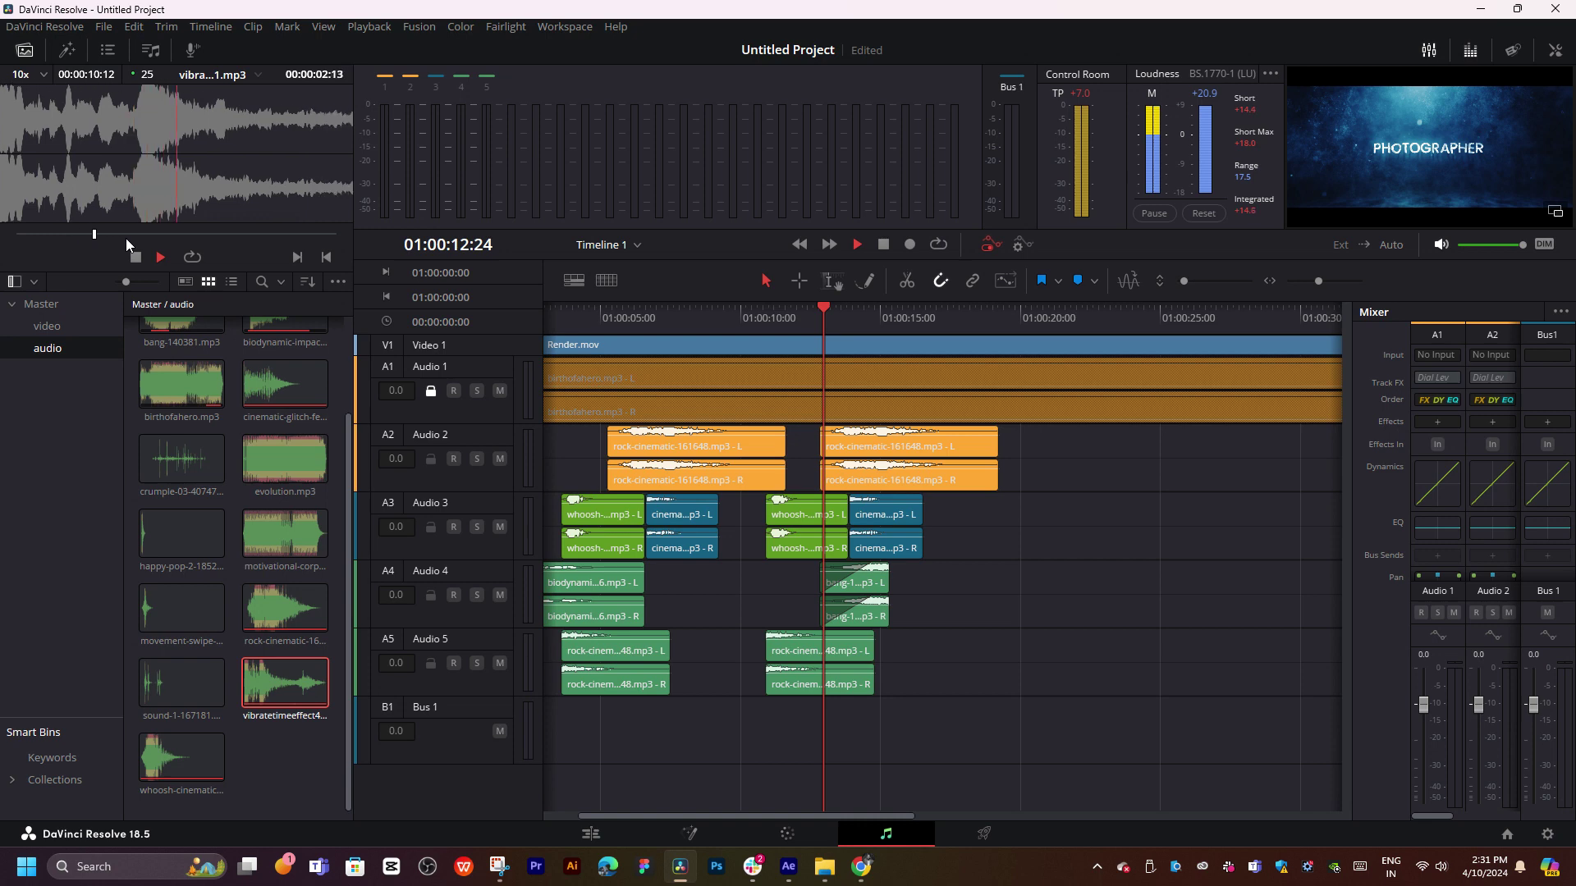
click(209, 235)
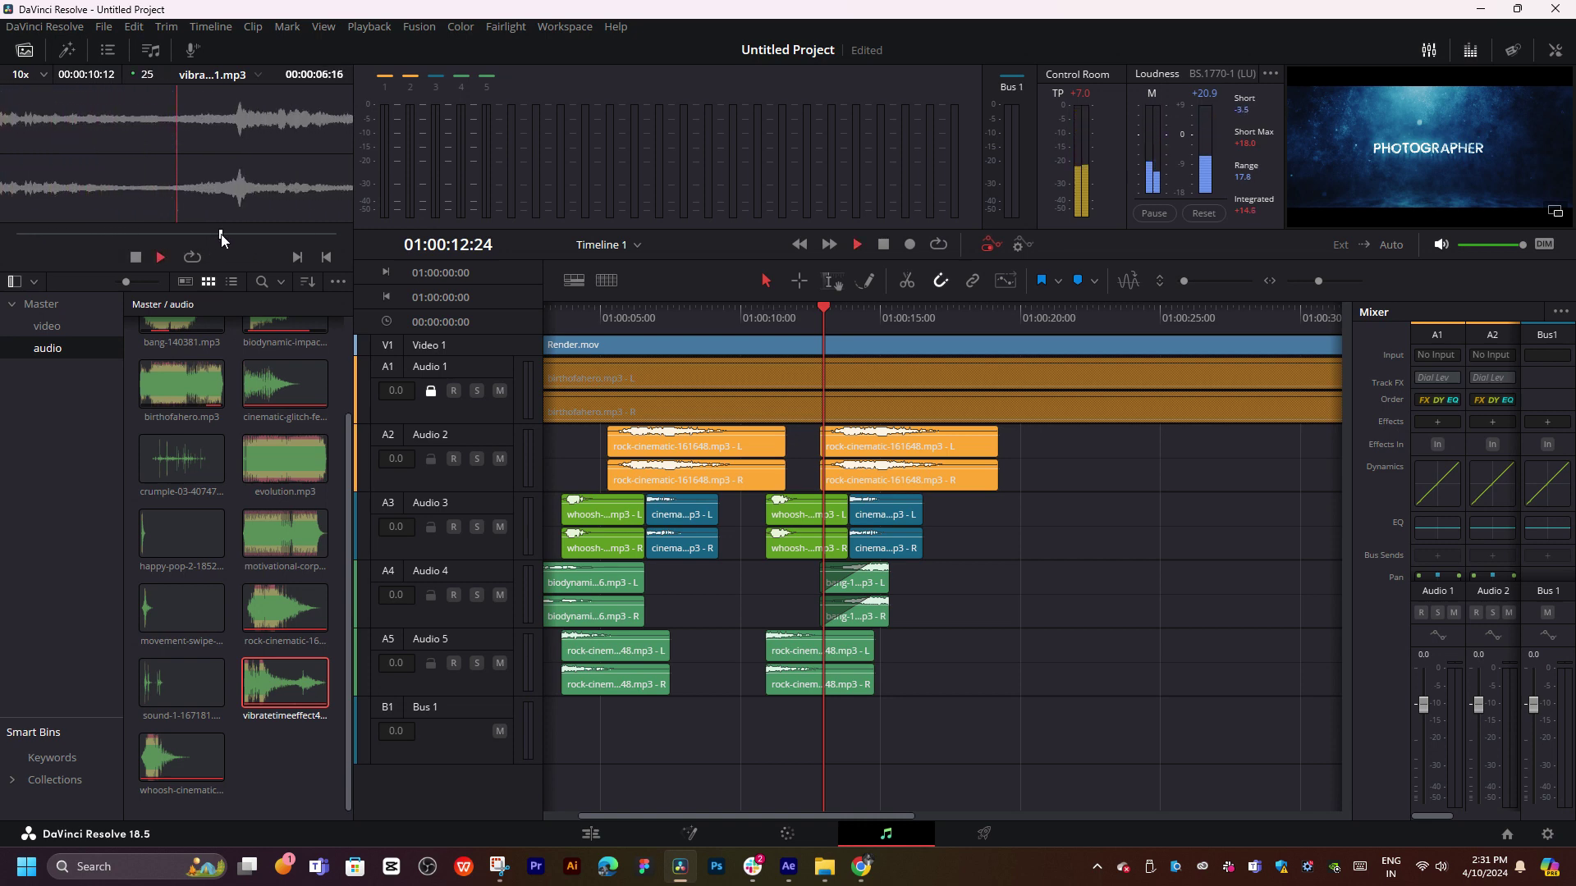
click(178, 234)
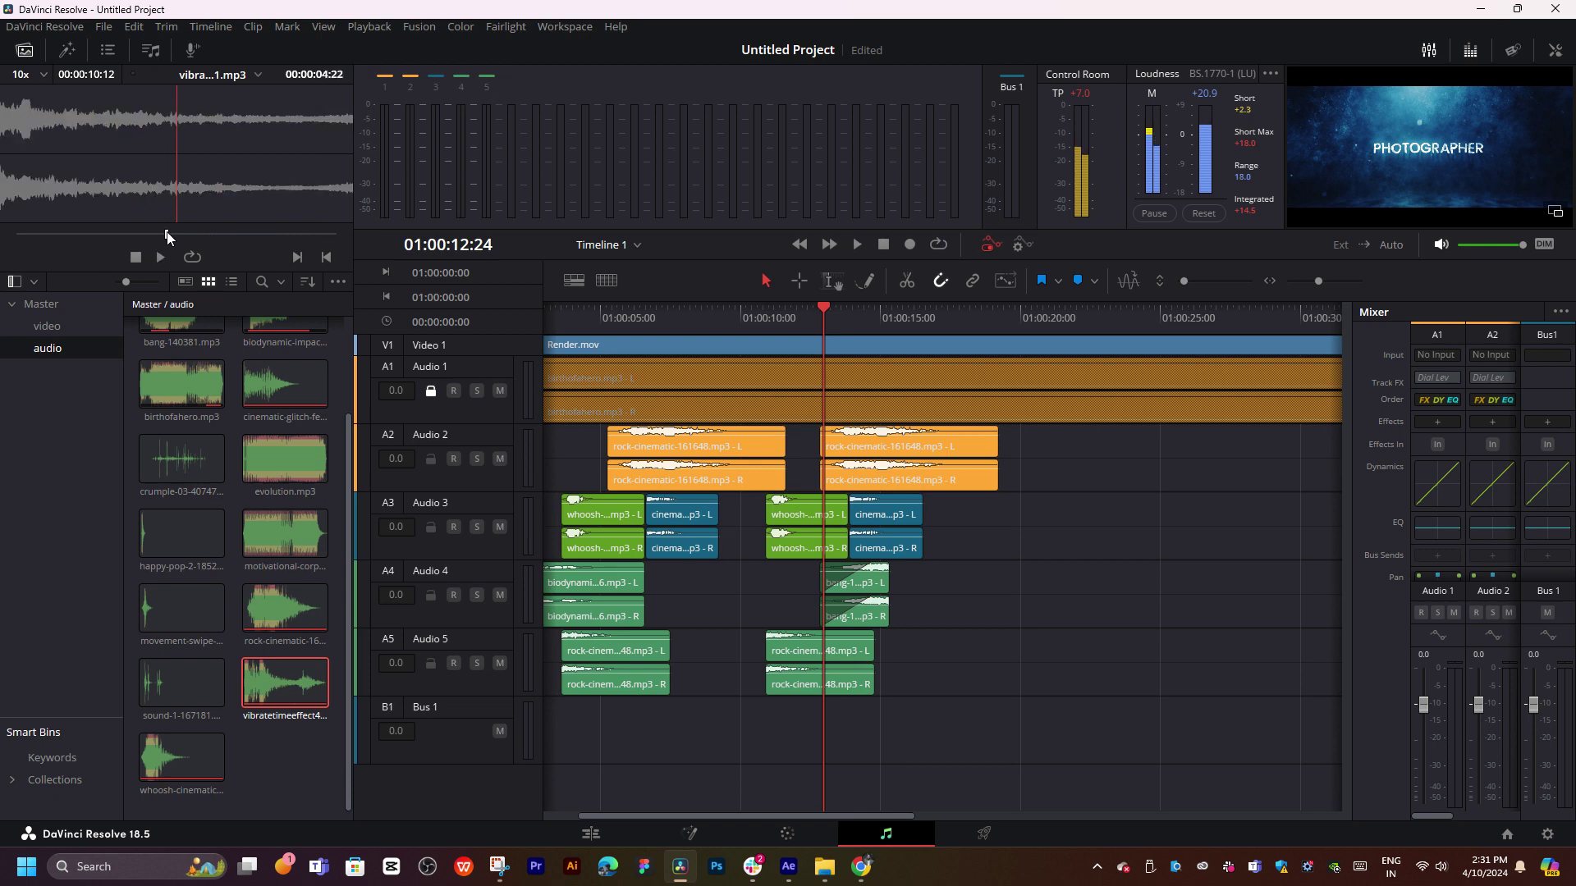
key(shift+F12)
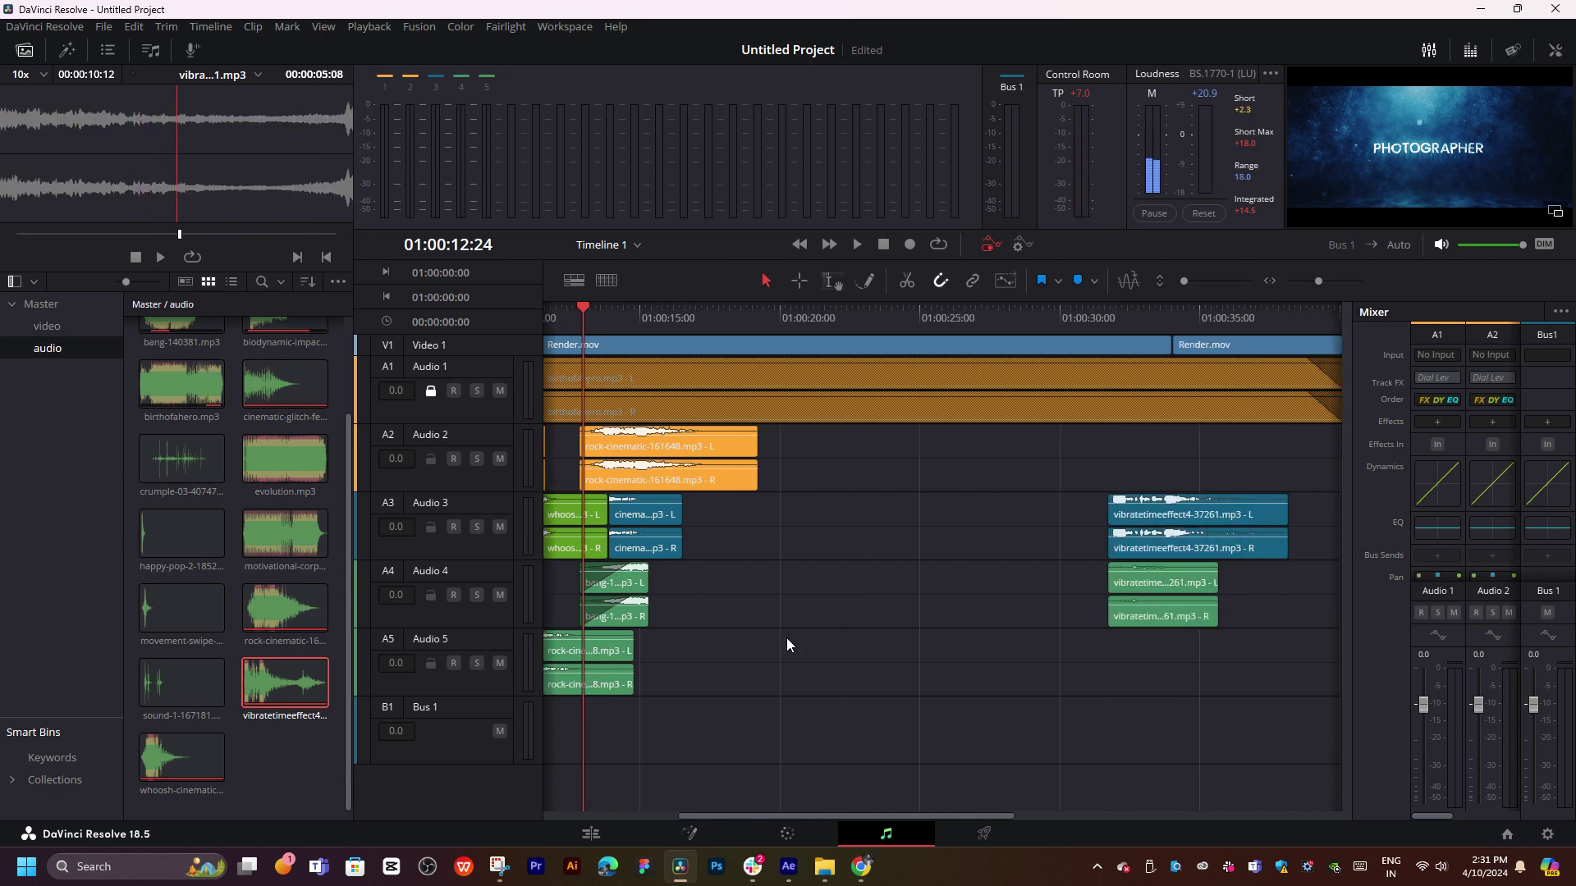
- Move the vibrate clip from Audio 4 onto a new Audio 6 track and slide it earlier, near 11 seconds
click(1161, 619)
drag(1162, 619, 688, 684)
drag(689, 684, 651, 723)
key(space)
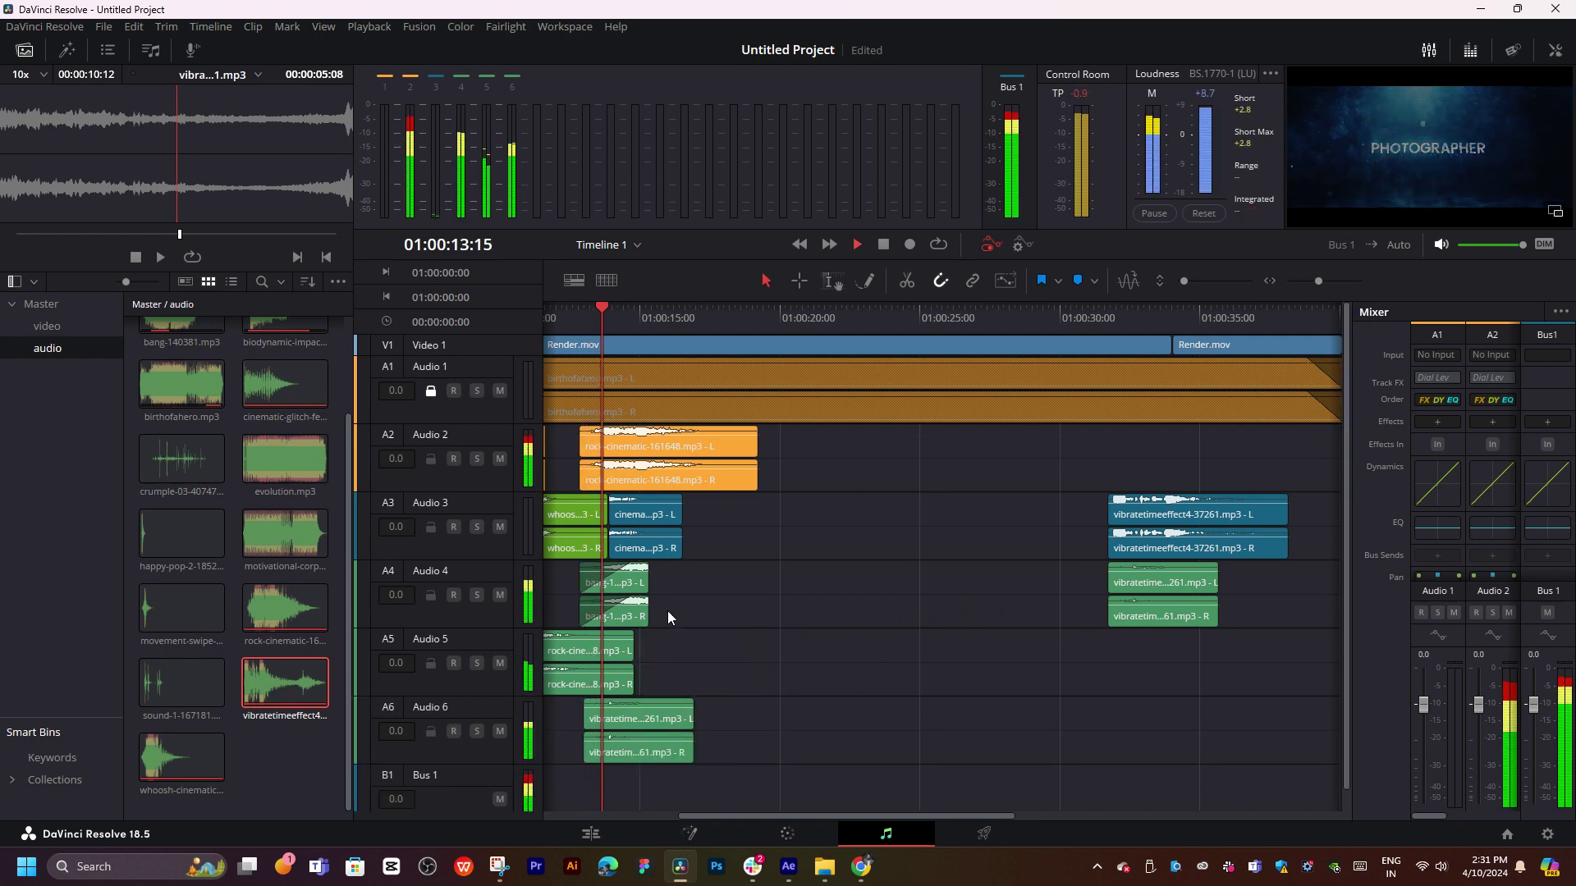
scroll(695, 601, left, 3)
drag(799, 730, 731, 728)
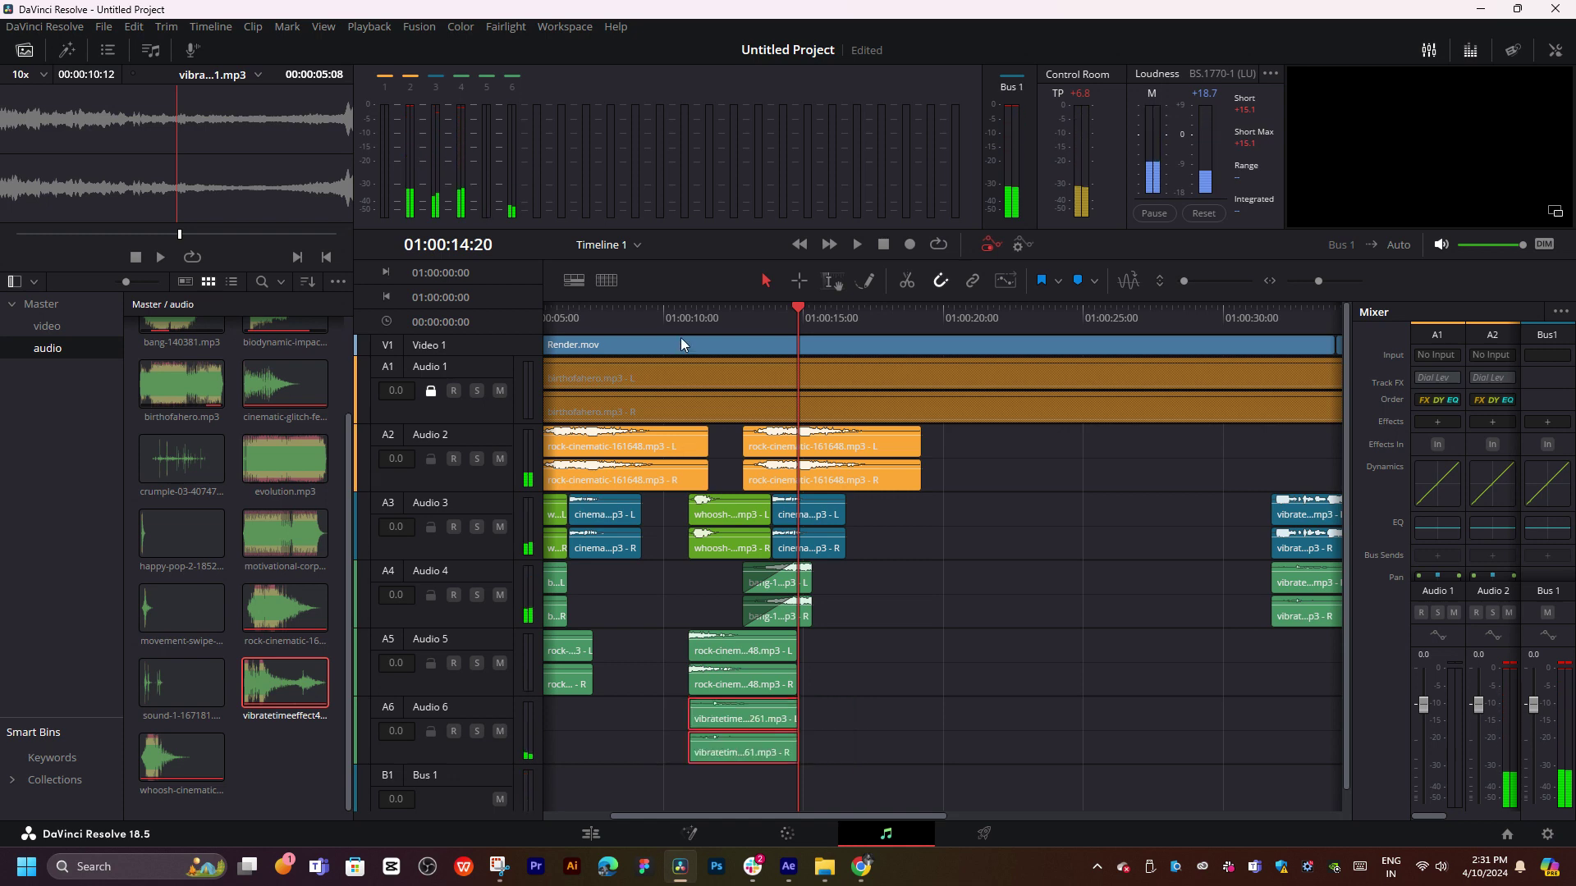
click(720, 319)
key(space)
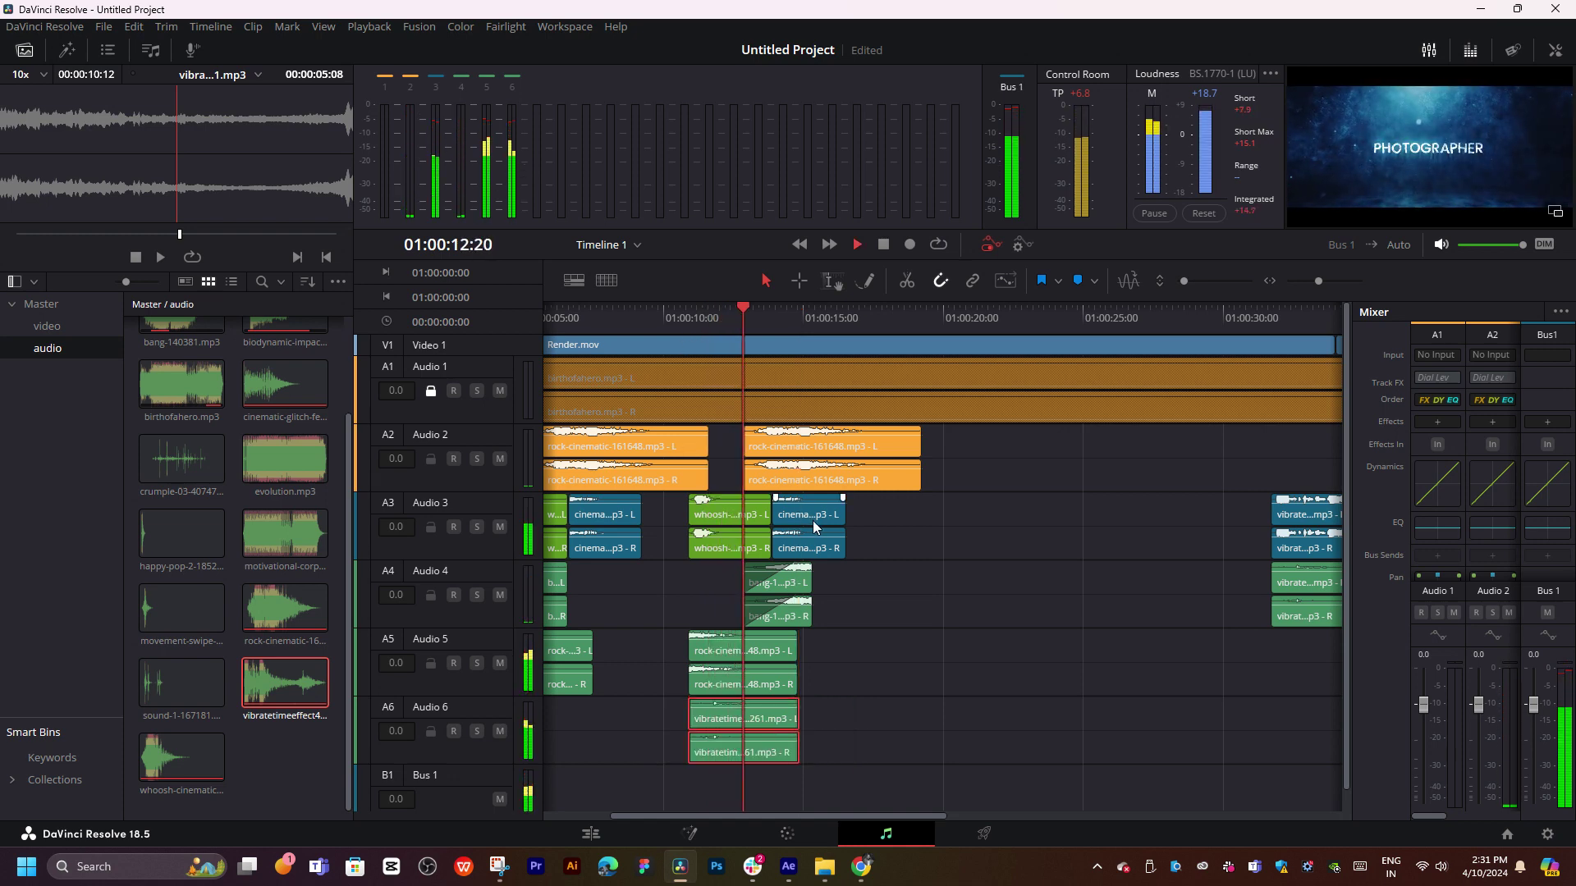
key(space)
- Place the vibrate clip on a new Audio 7 near 9 seconds and add a copy on Audio 6
scroll(903, 738, left, 2)
mouse_move(912, 755)
mouse_down()
mouse_move(799, 769)
mouse_move(844, 774)
mouse_move(827, 776)
mouse_up()
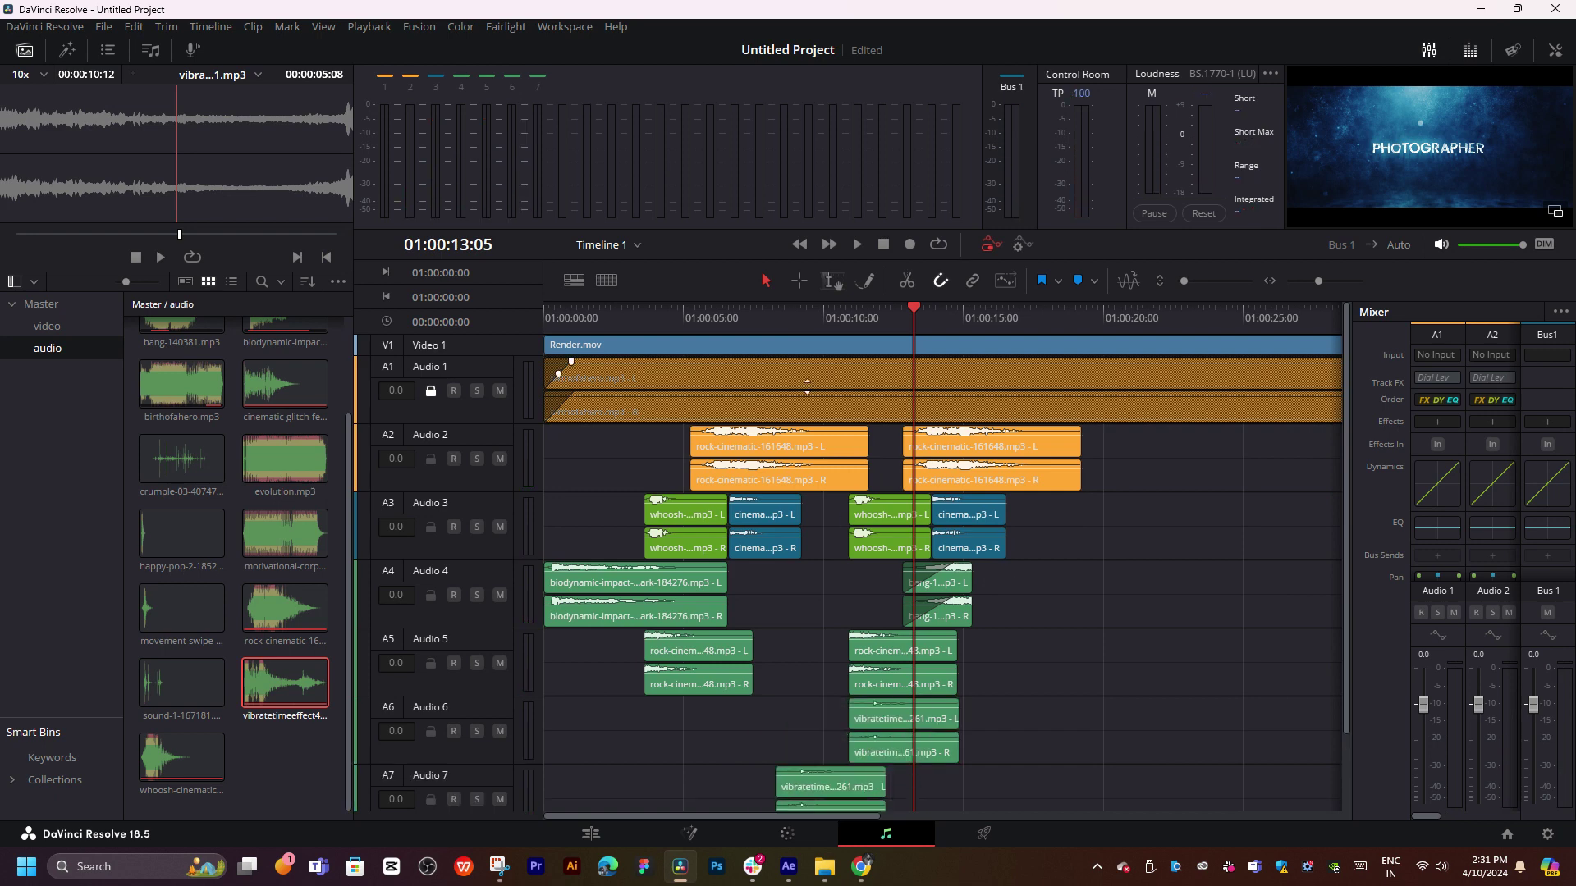
click(801, 323)
key(space)
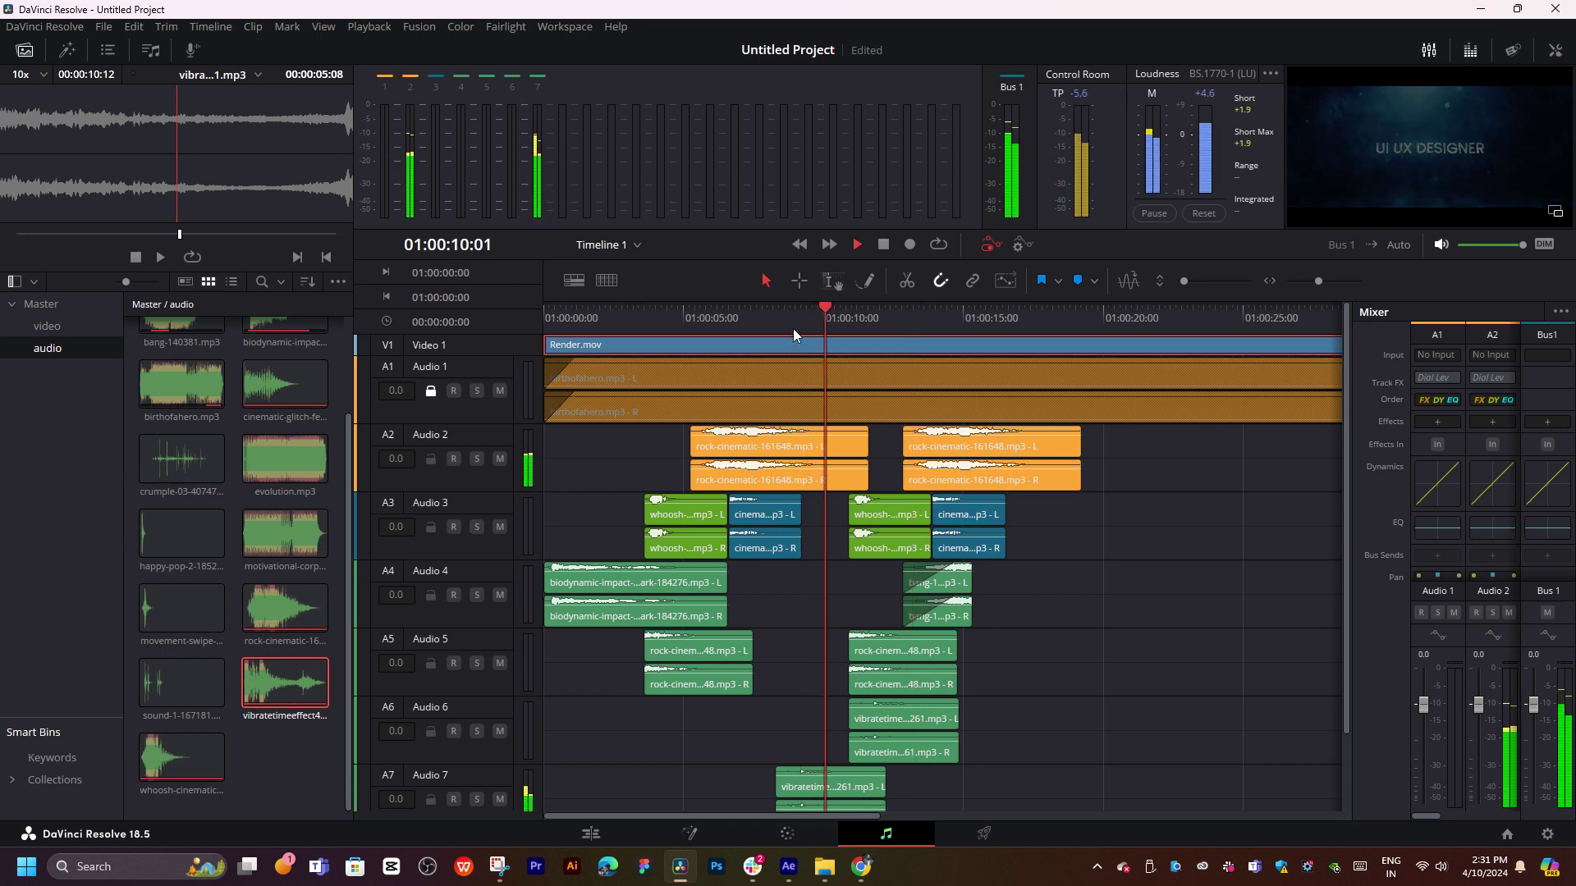
click(792, 329)
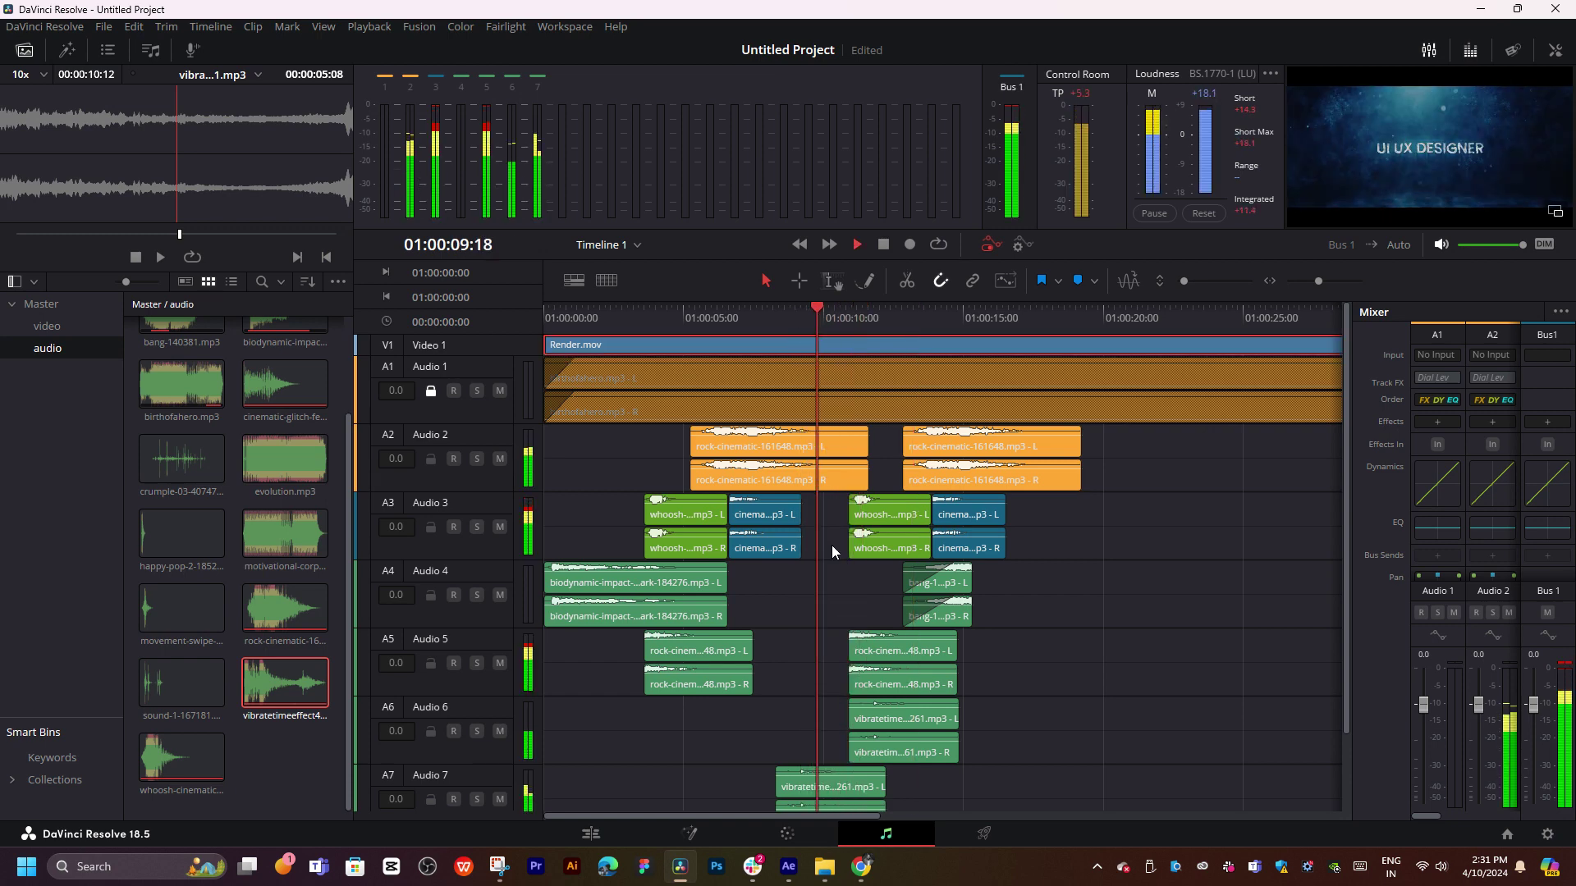
key(space)
drag(819, 792, 640, 718)
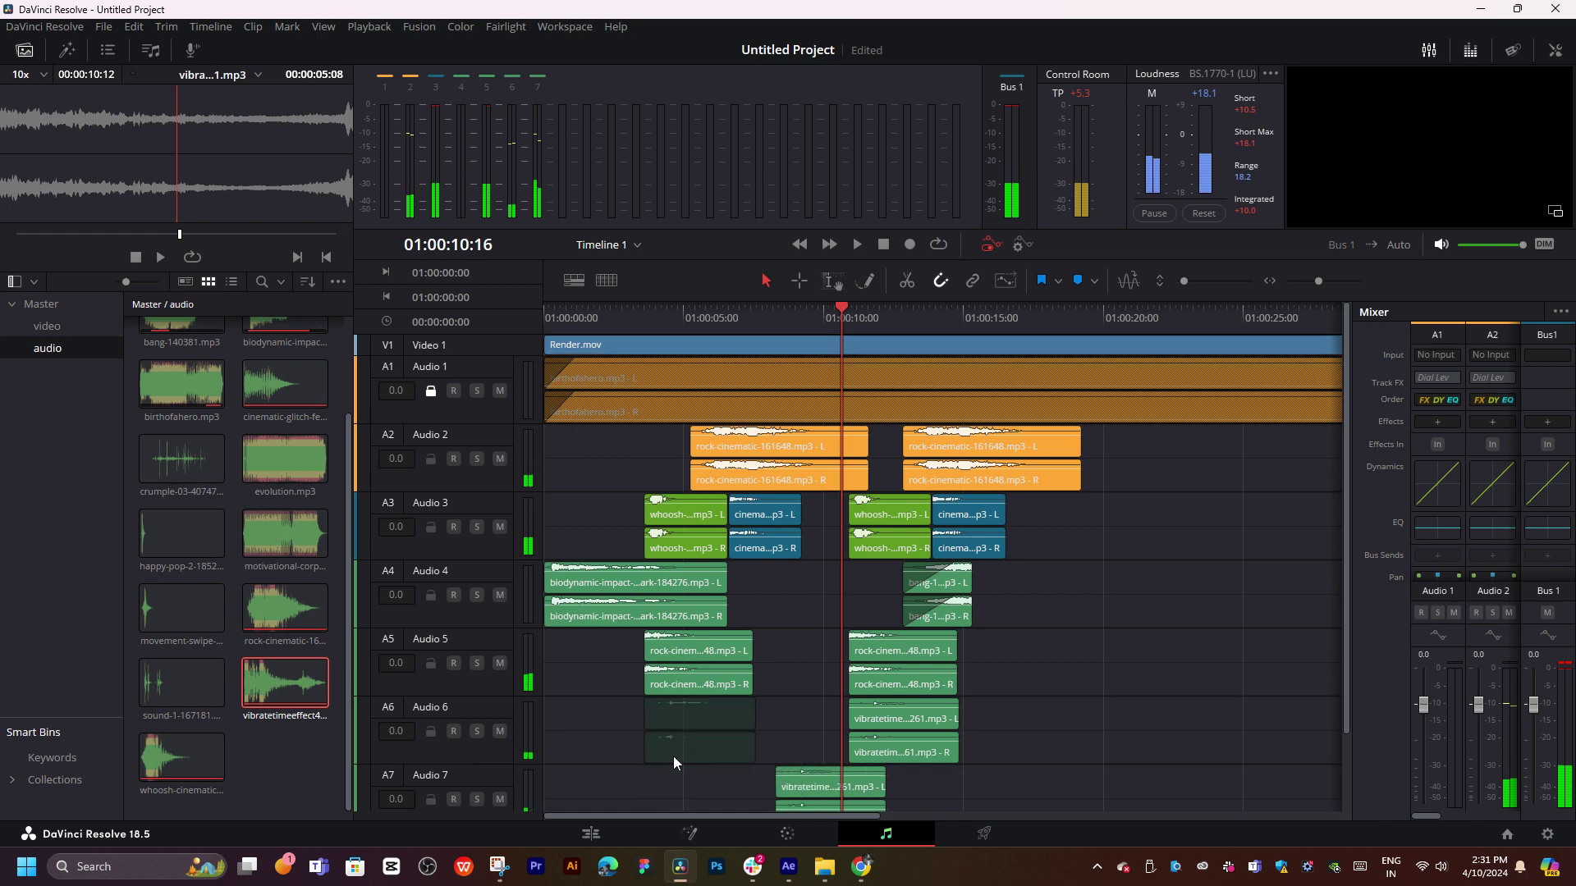
click(590, 325)
key(space)
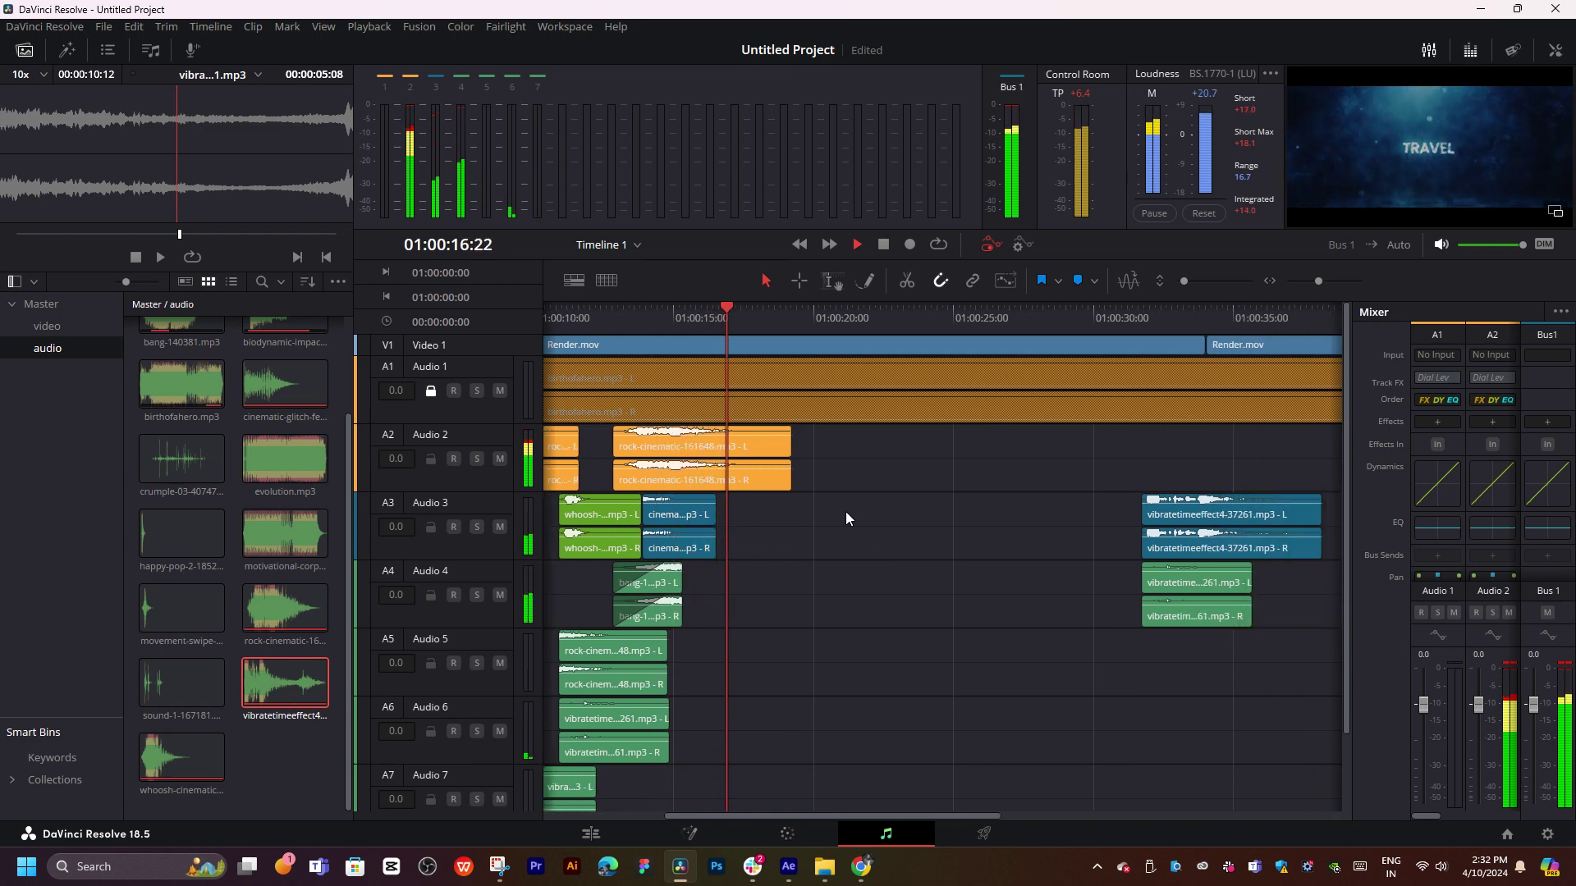
click(648, 322)
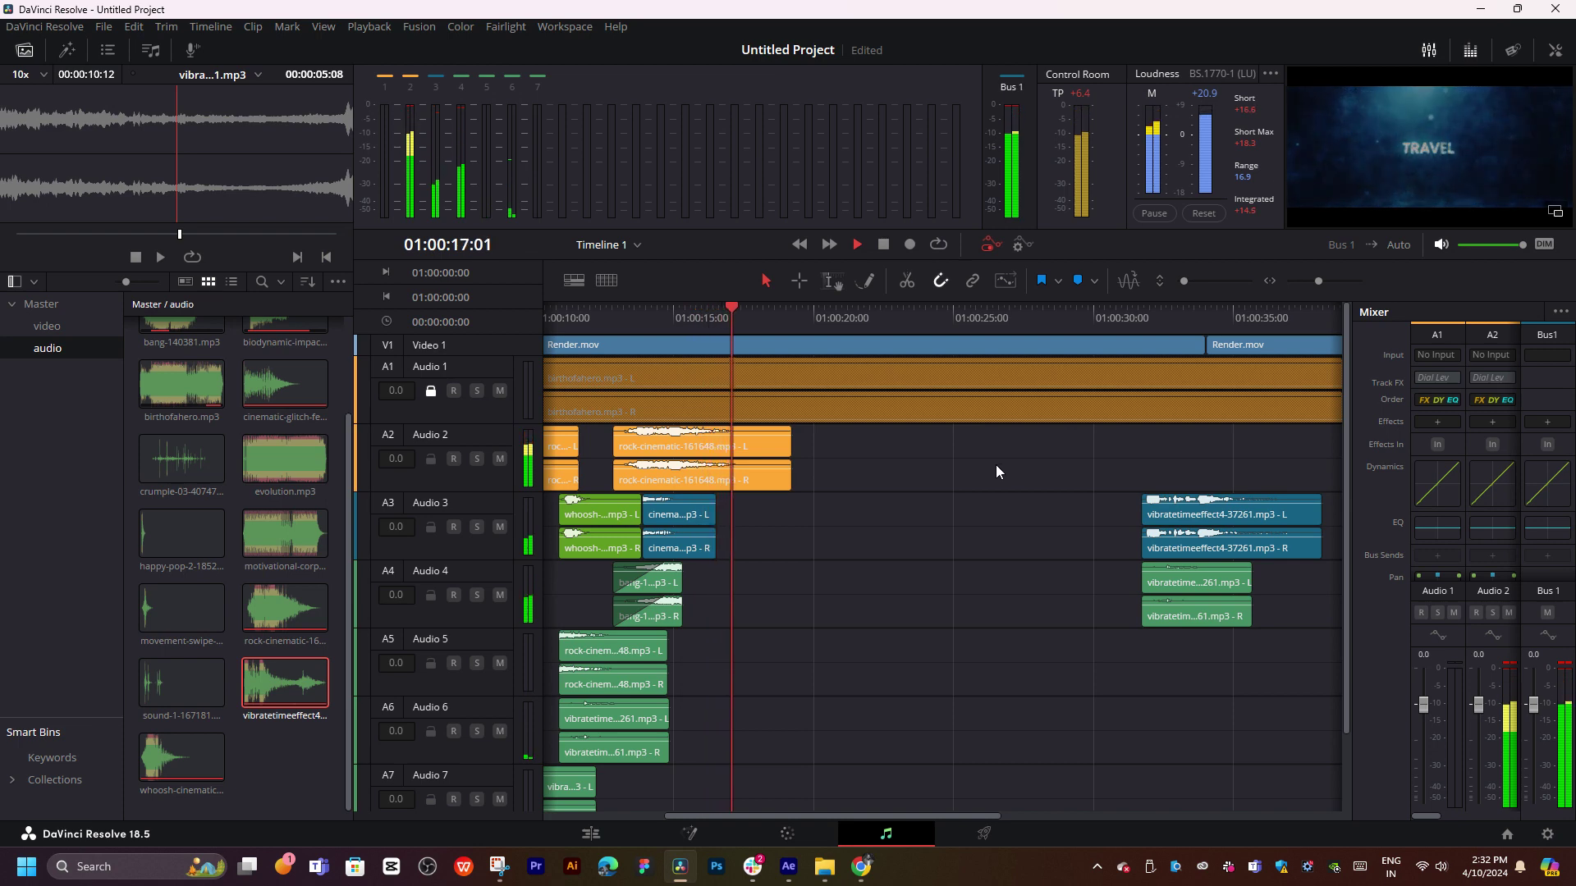
click(1090, 326)
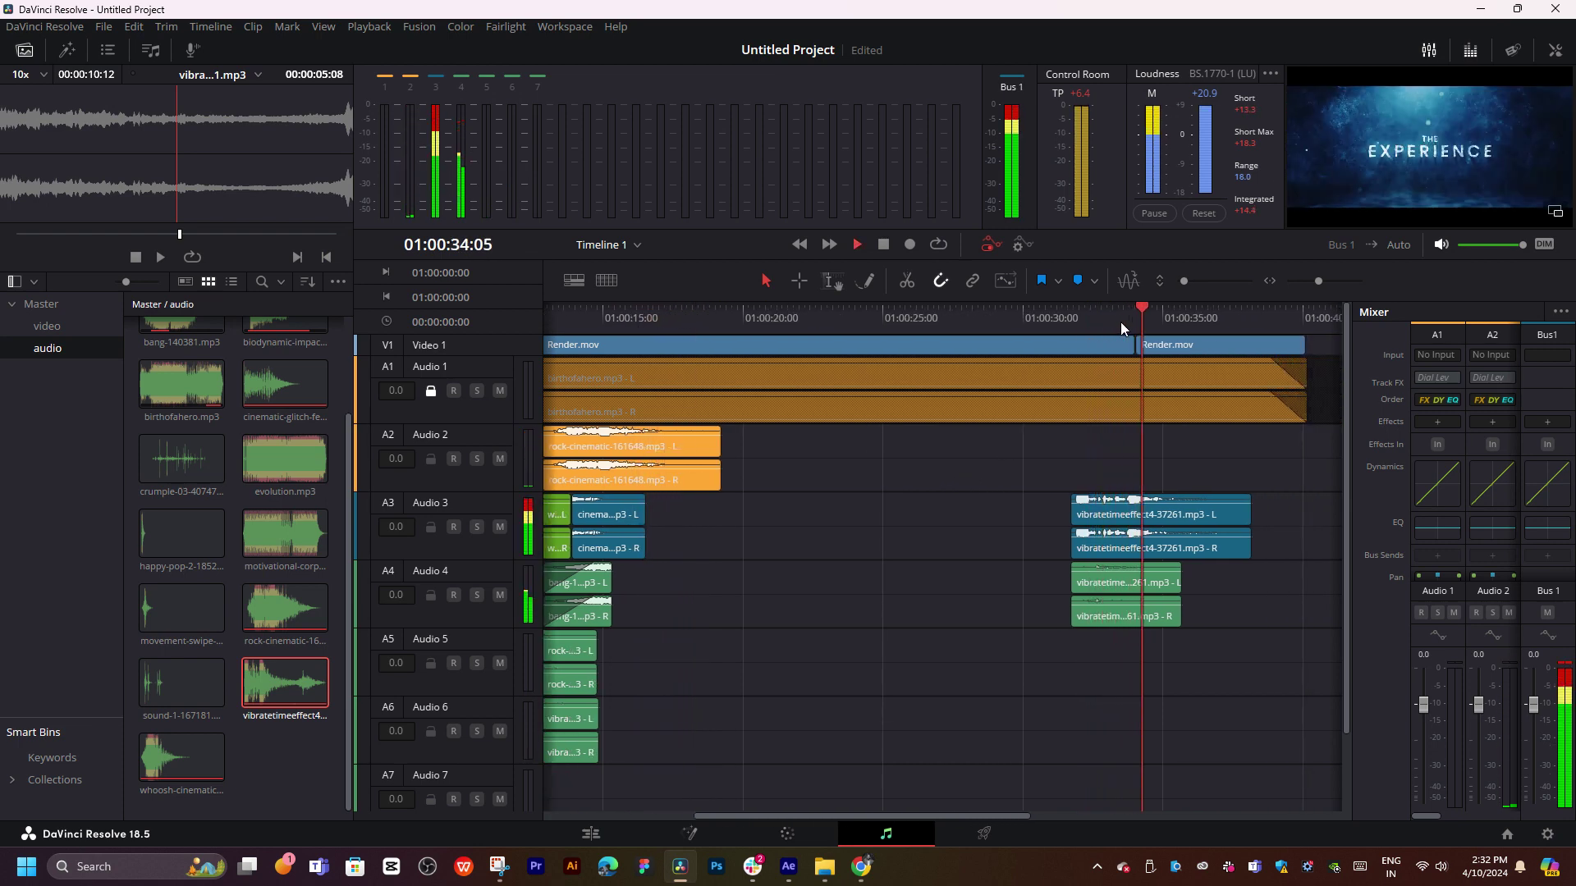
key(space)
click(622, 318)
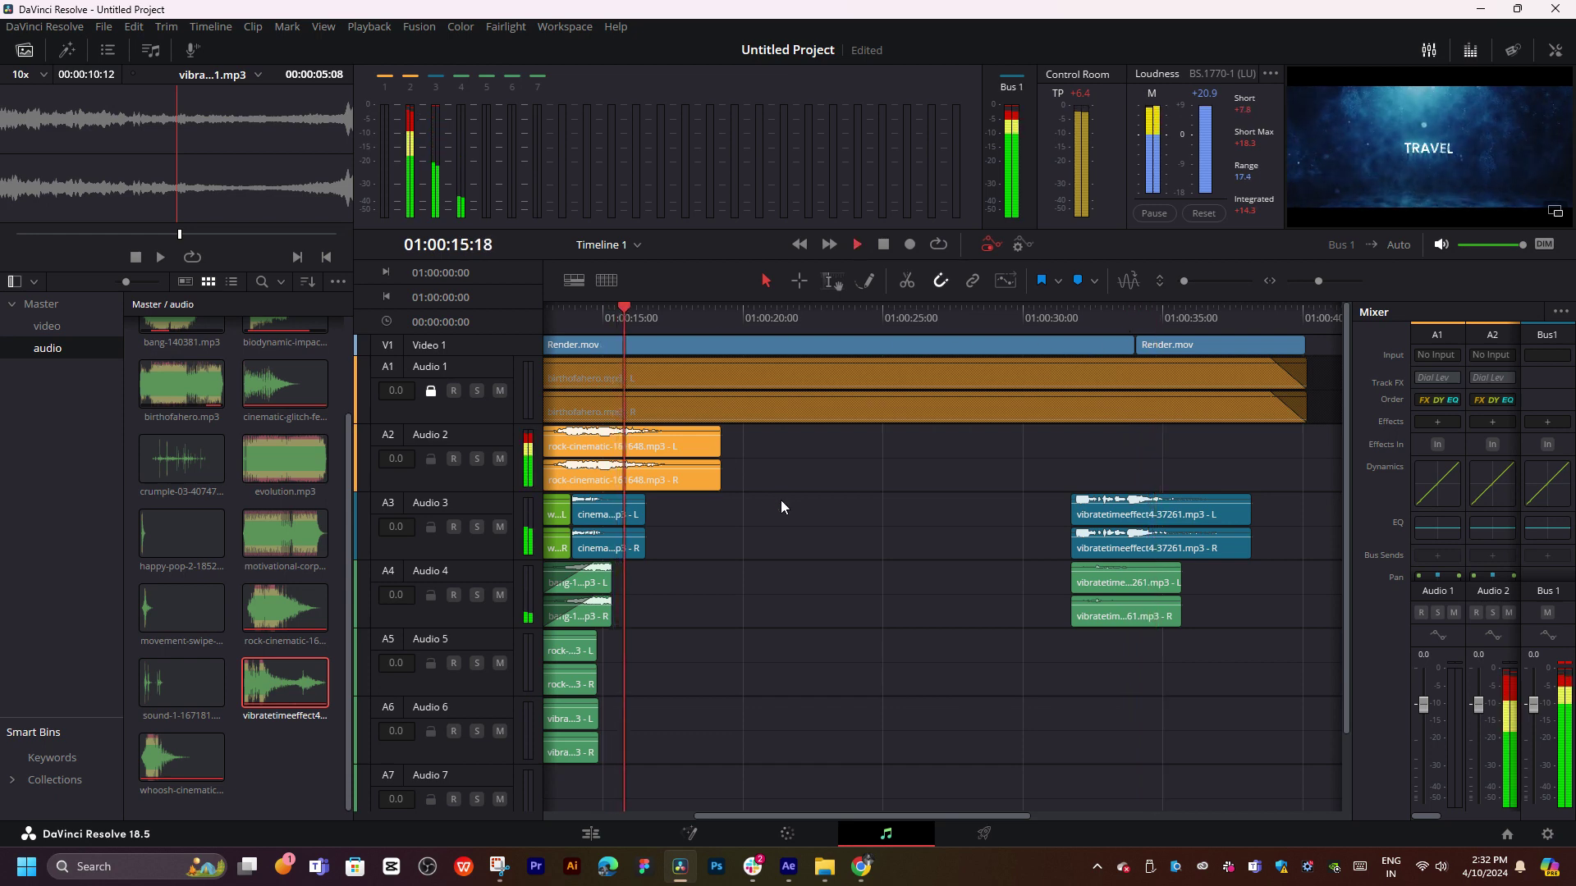